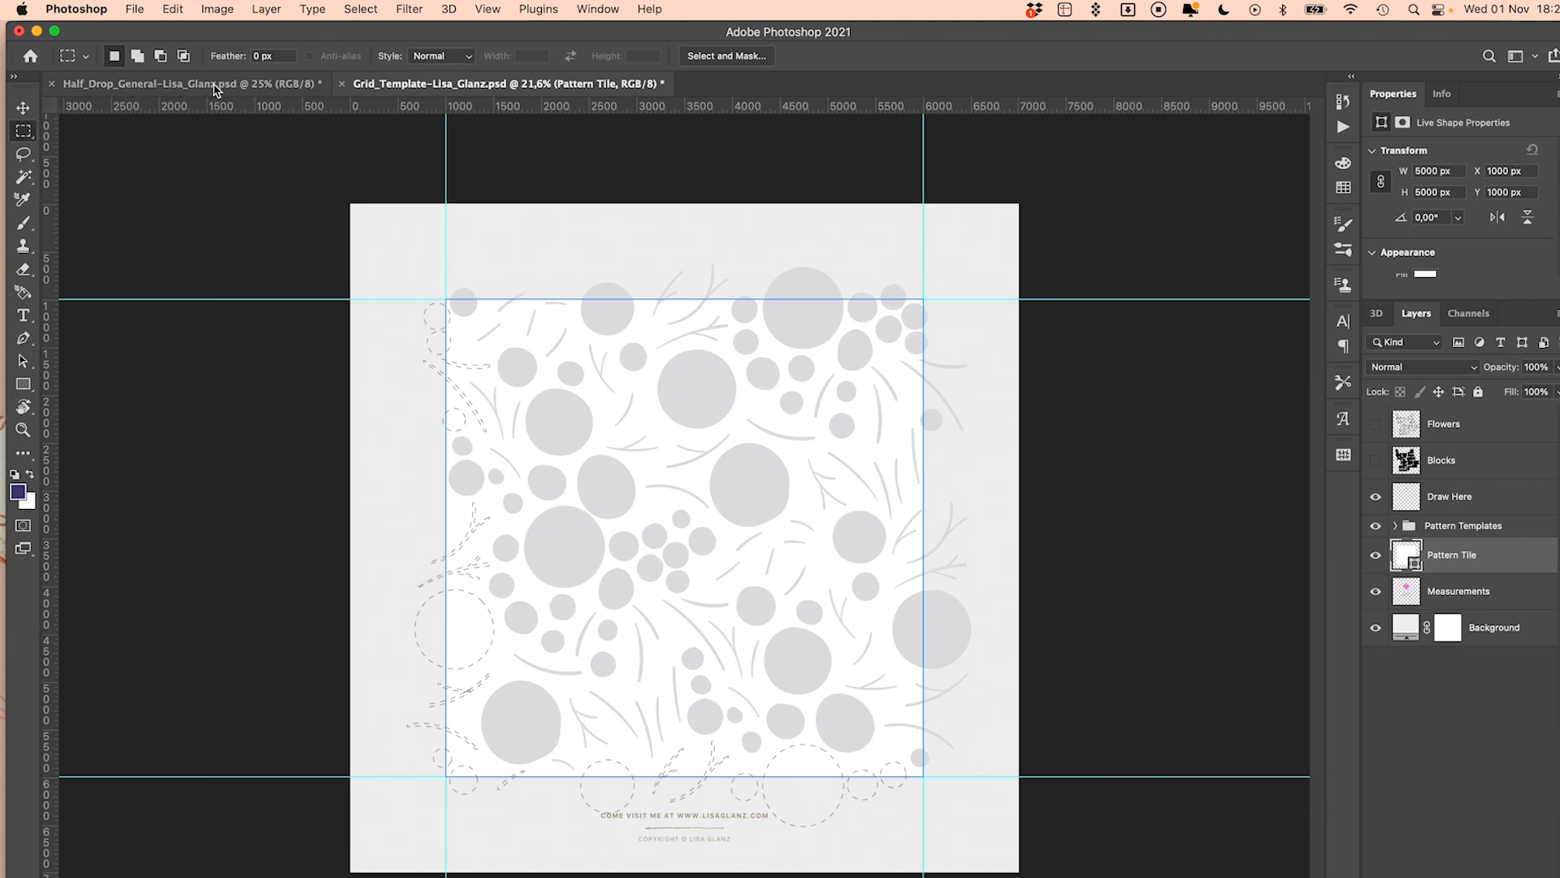
pyautogui.click(135, 10)
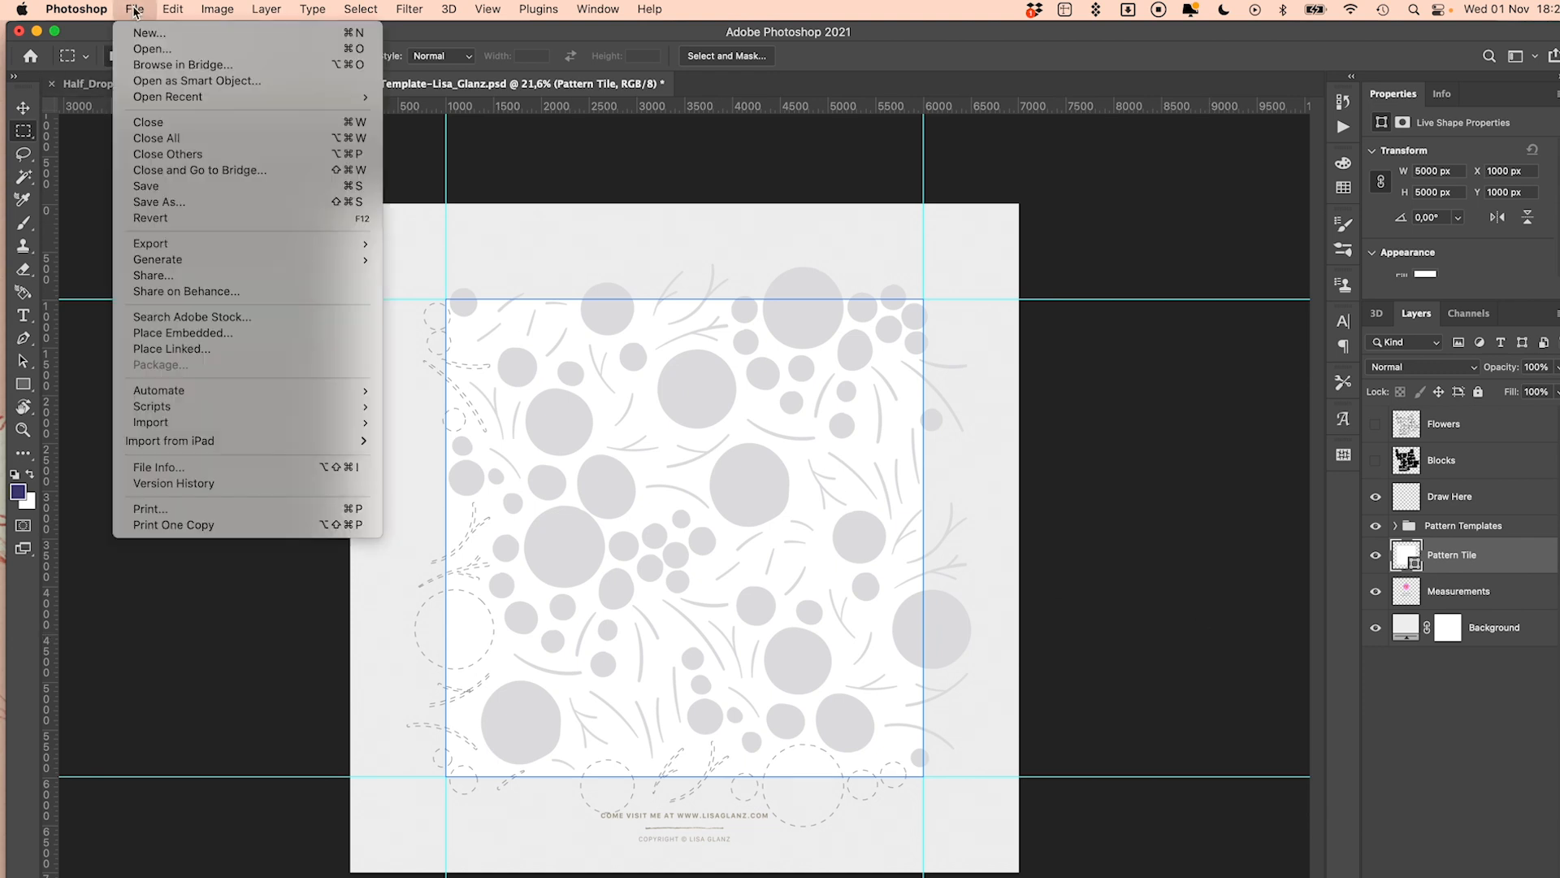
pyautogui.click(216, 210)
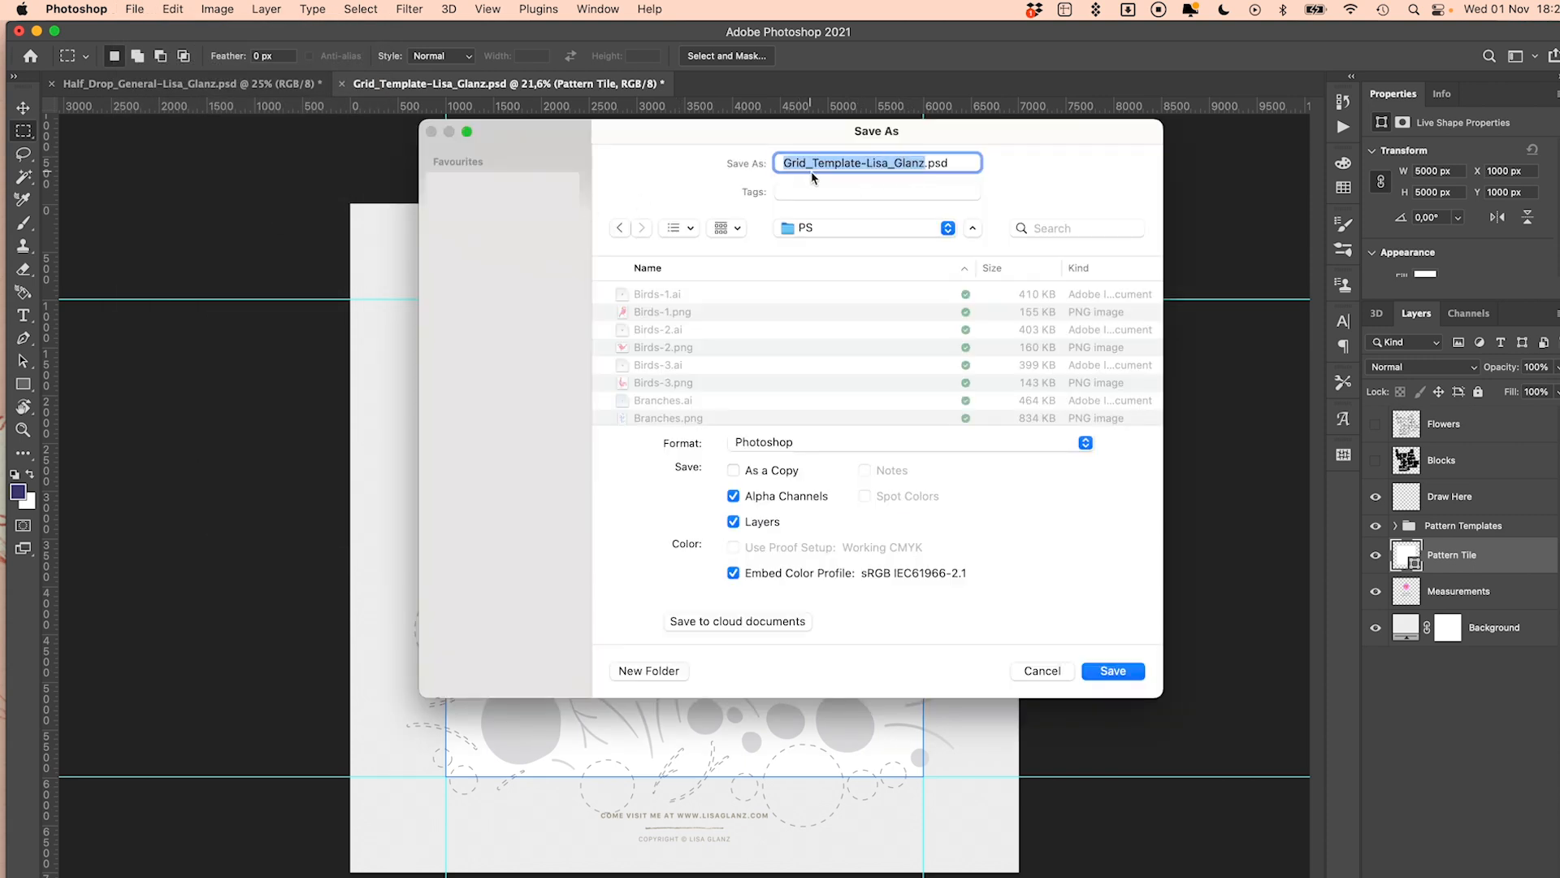
pyautogui.click(1050, 675)
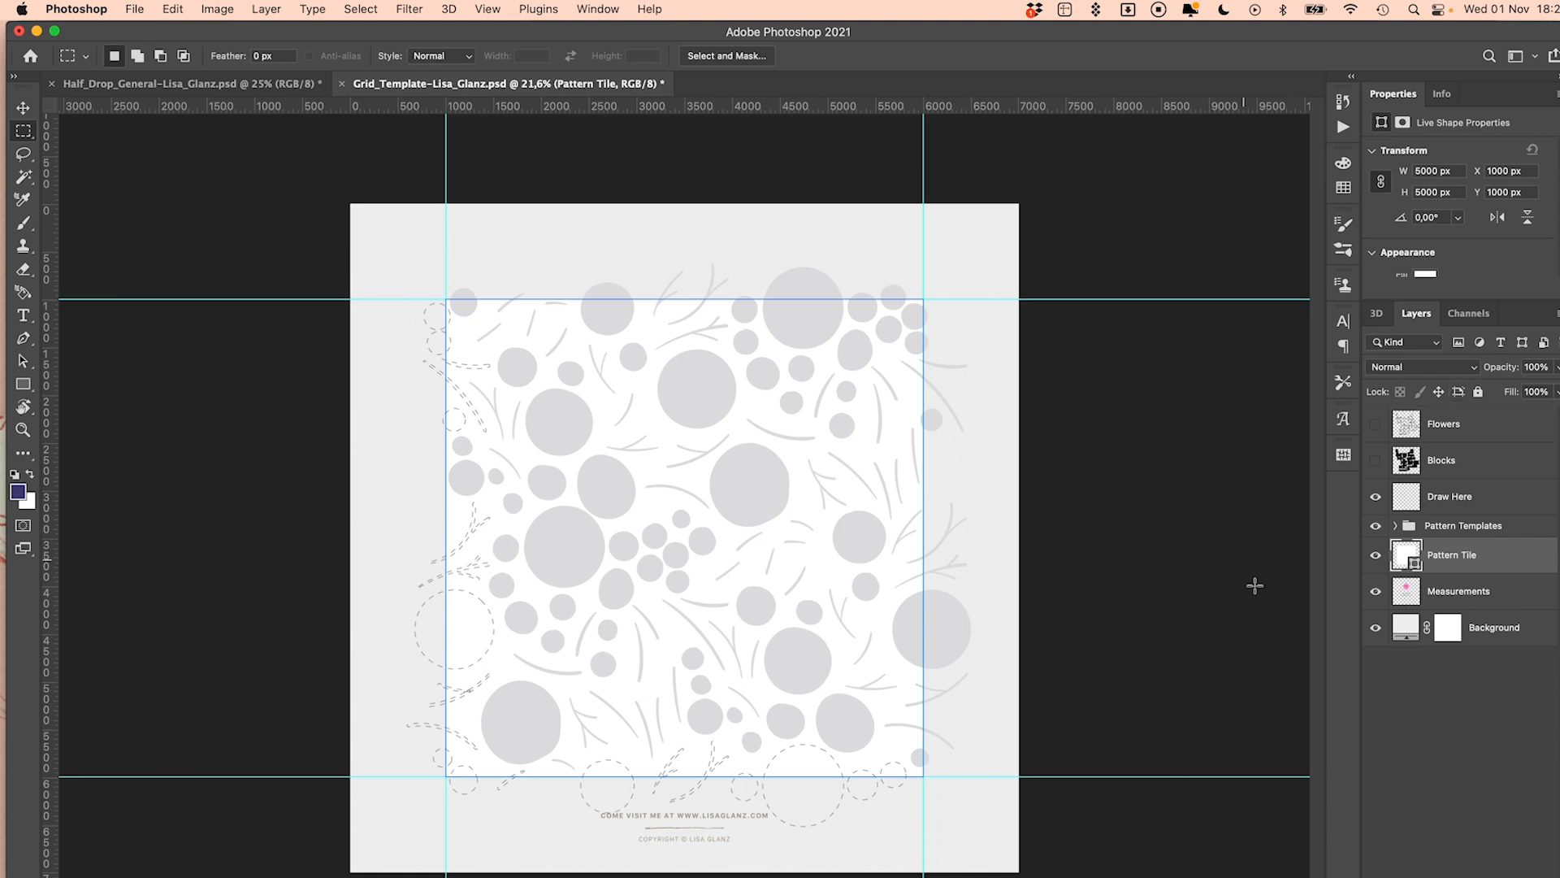
pyautogui.click(581, 9)
pyautogui.moveTo(608, 9)
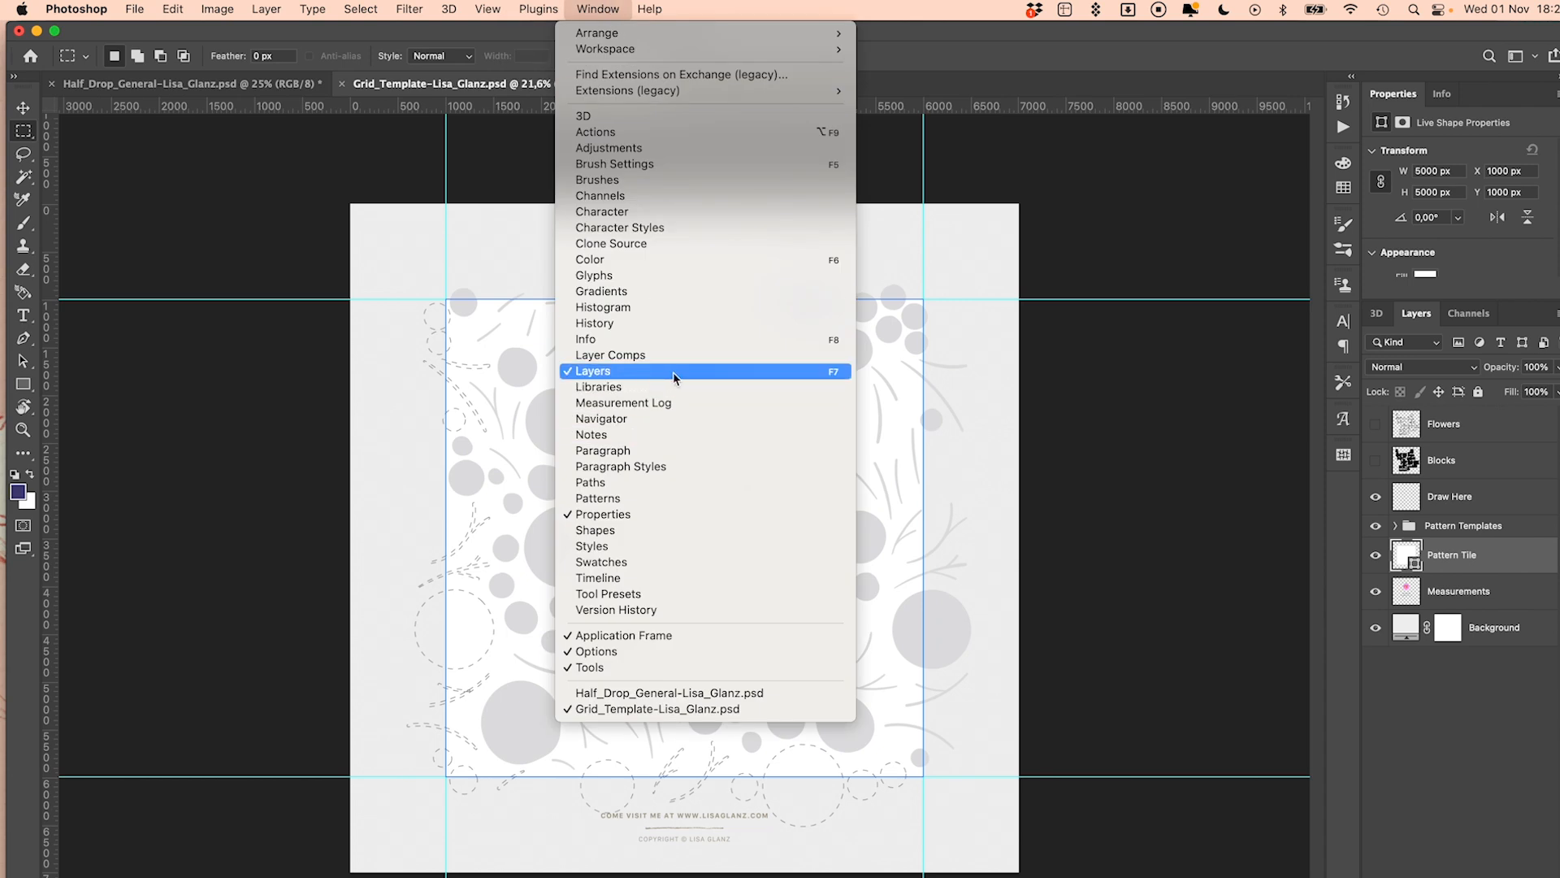
pyautogui.click(588, 7)
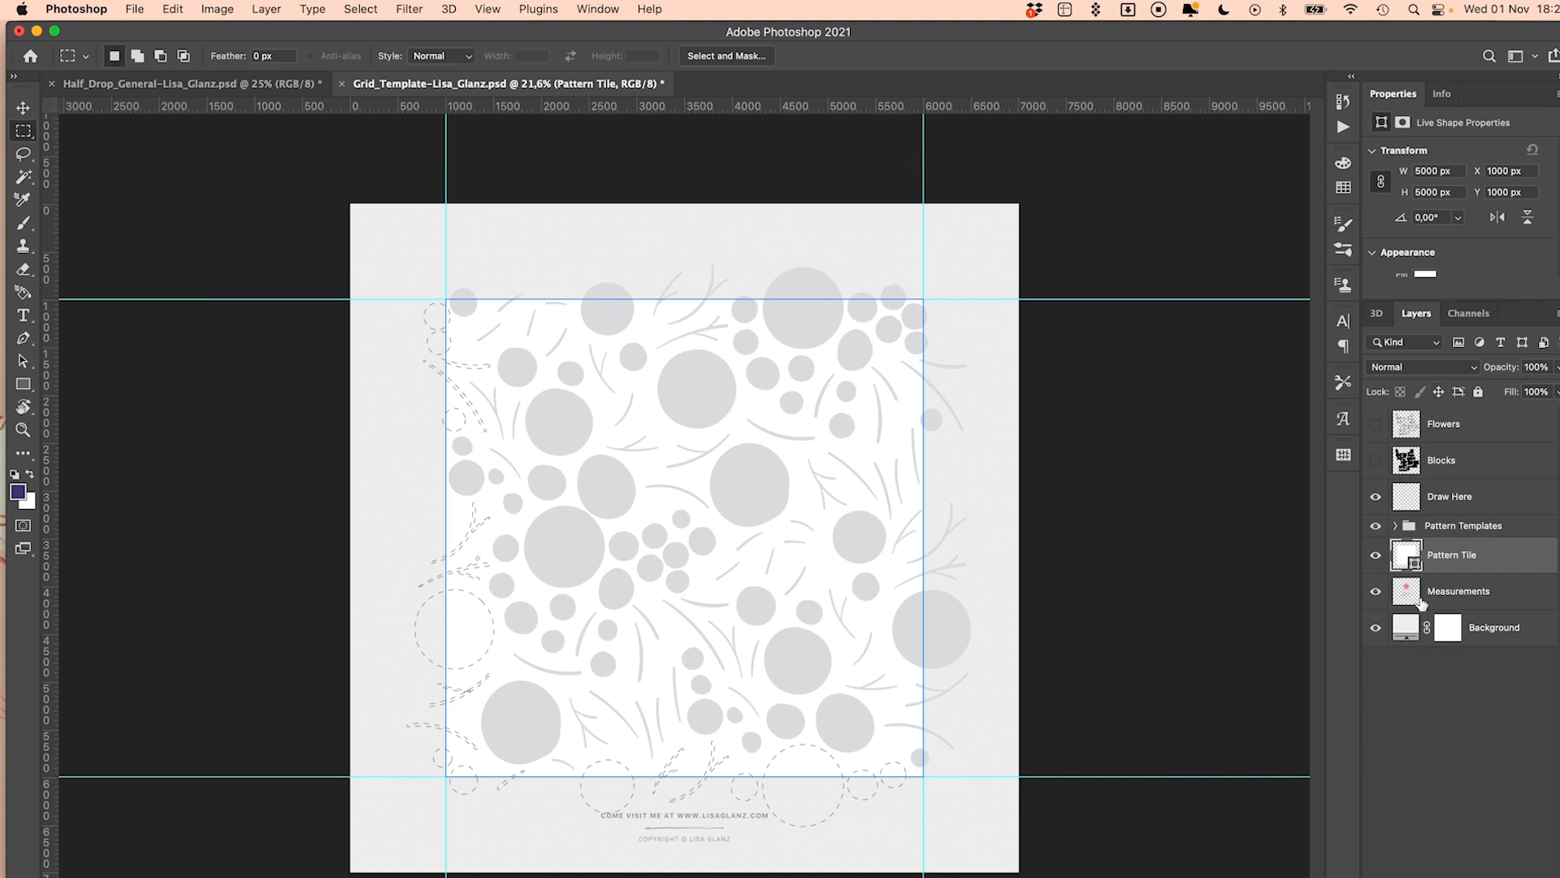
# Hide the Draw Here, Pattern Templates and Pattern Tile layers to read the master measurements, and show all three again
pyautogui.click(1375, 495)
pyautogui.moveTo(1375, 533); pyautogui.dragTo(1376, 561)
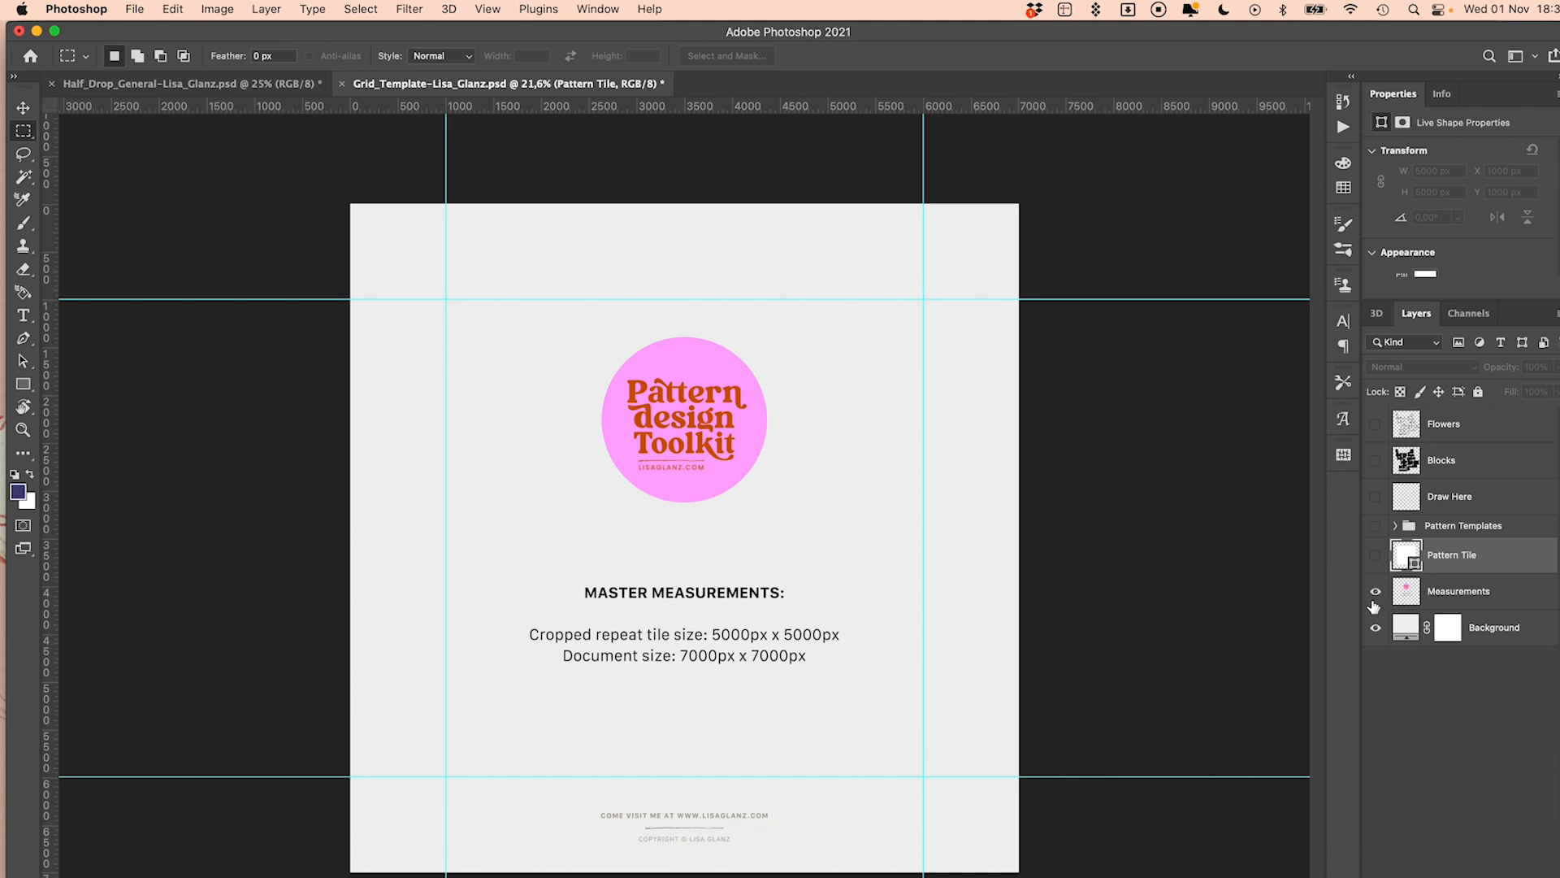
pyautogui.click(1375, 556)
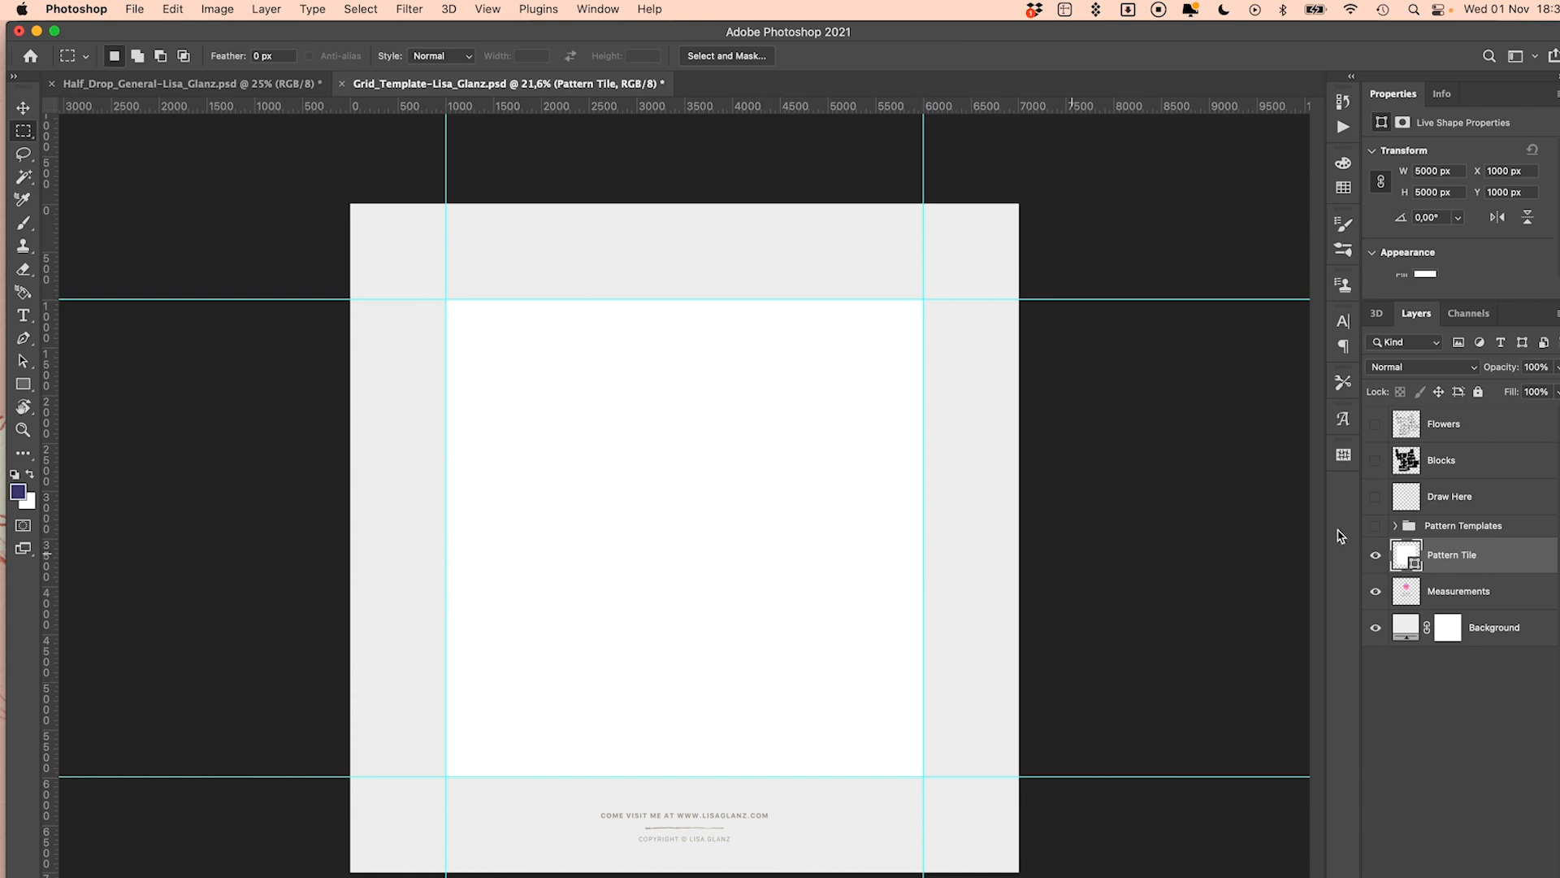
pyautogui.click(1375, 527)
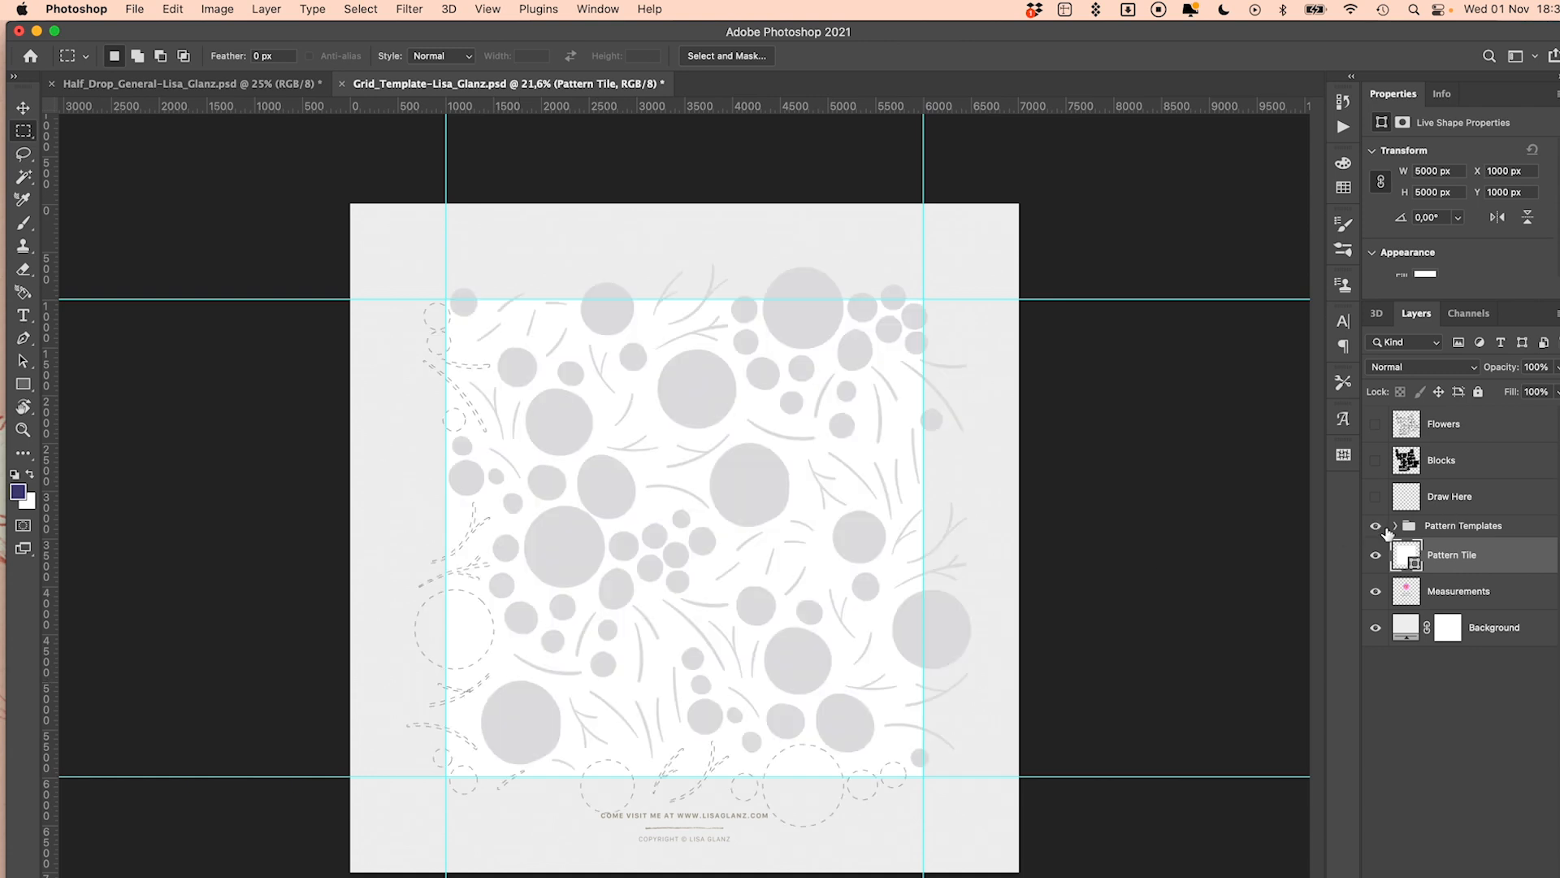
pyautogui.click(1376, 497)
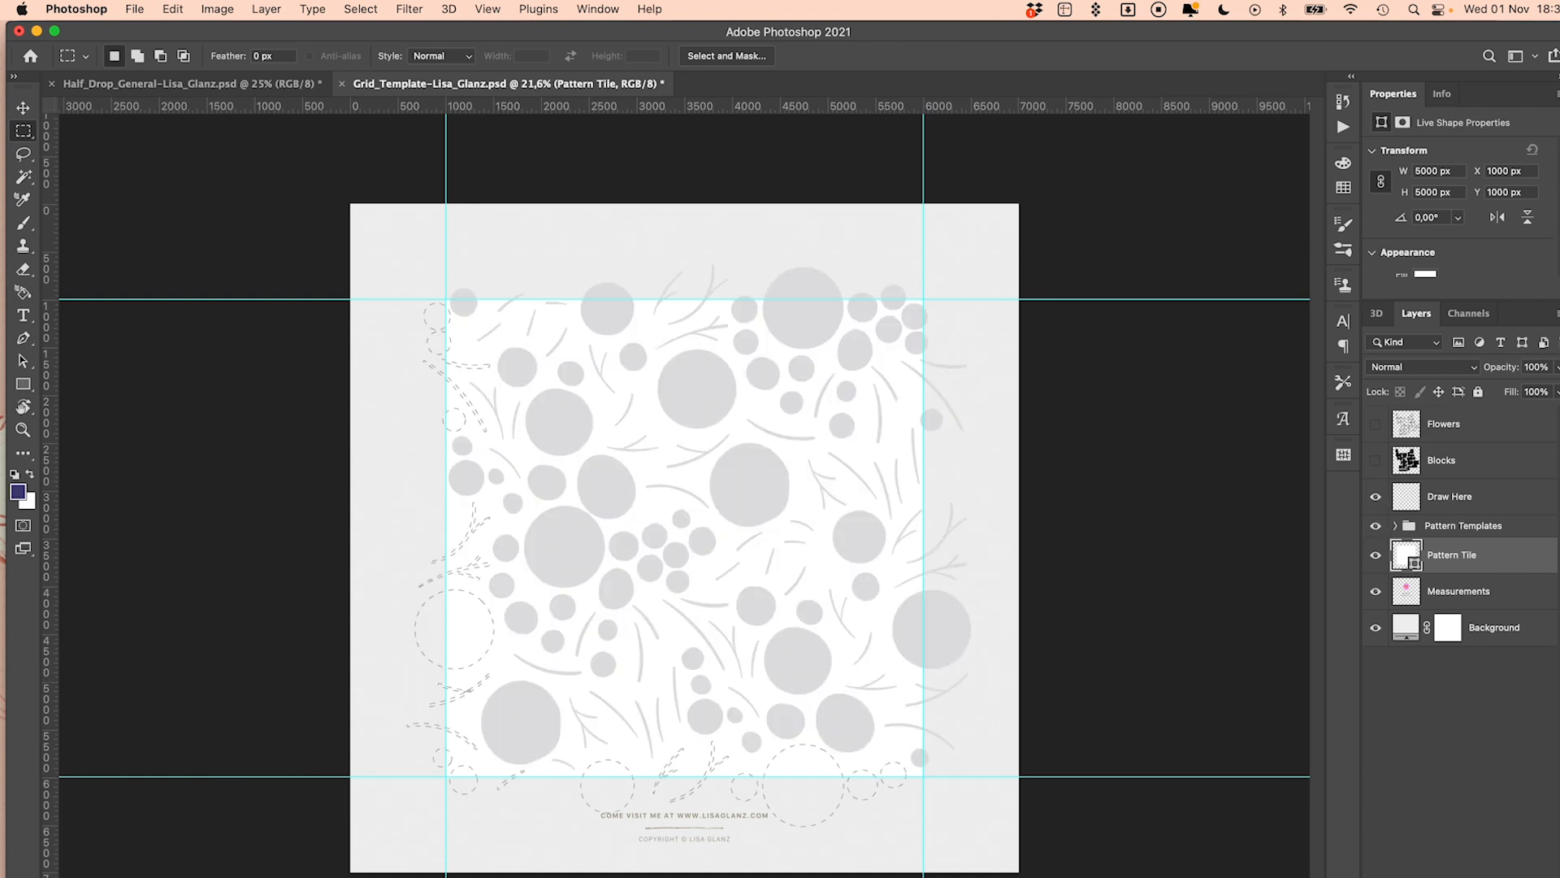
# Select the Draw Here layer and hide the Dense Floral template in the Pattern Templates group
pyautogui.click(1466, 499)
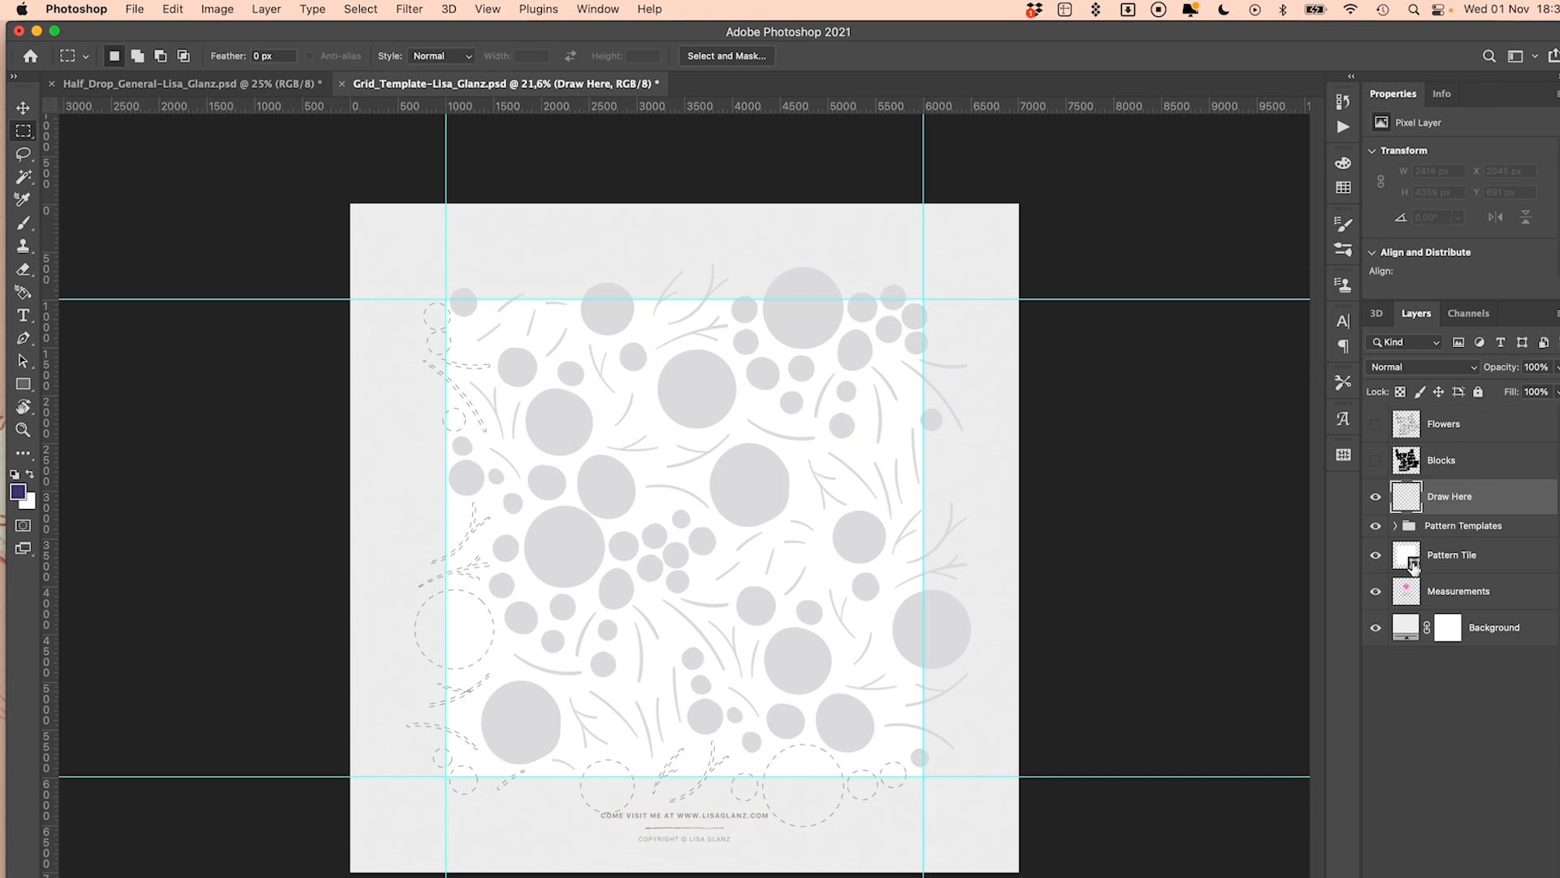
pyautogui.click(1397, 527)
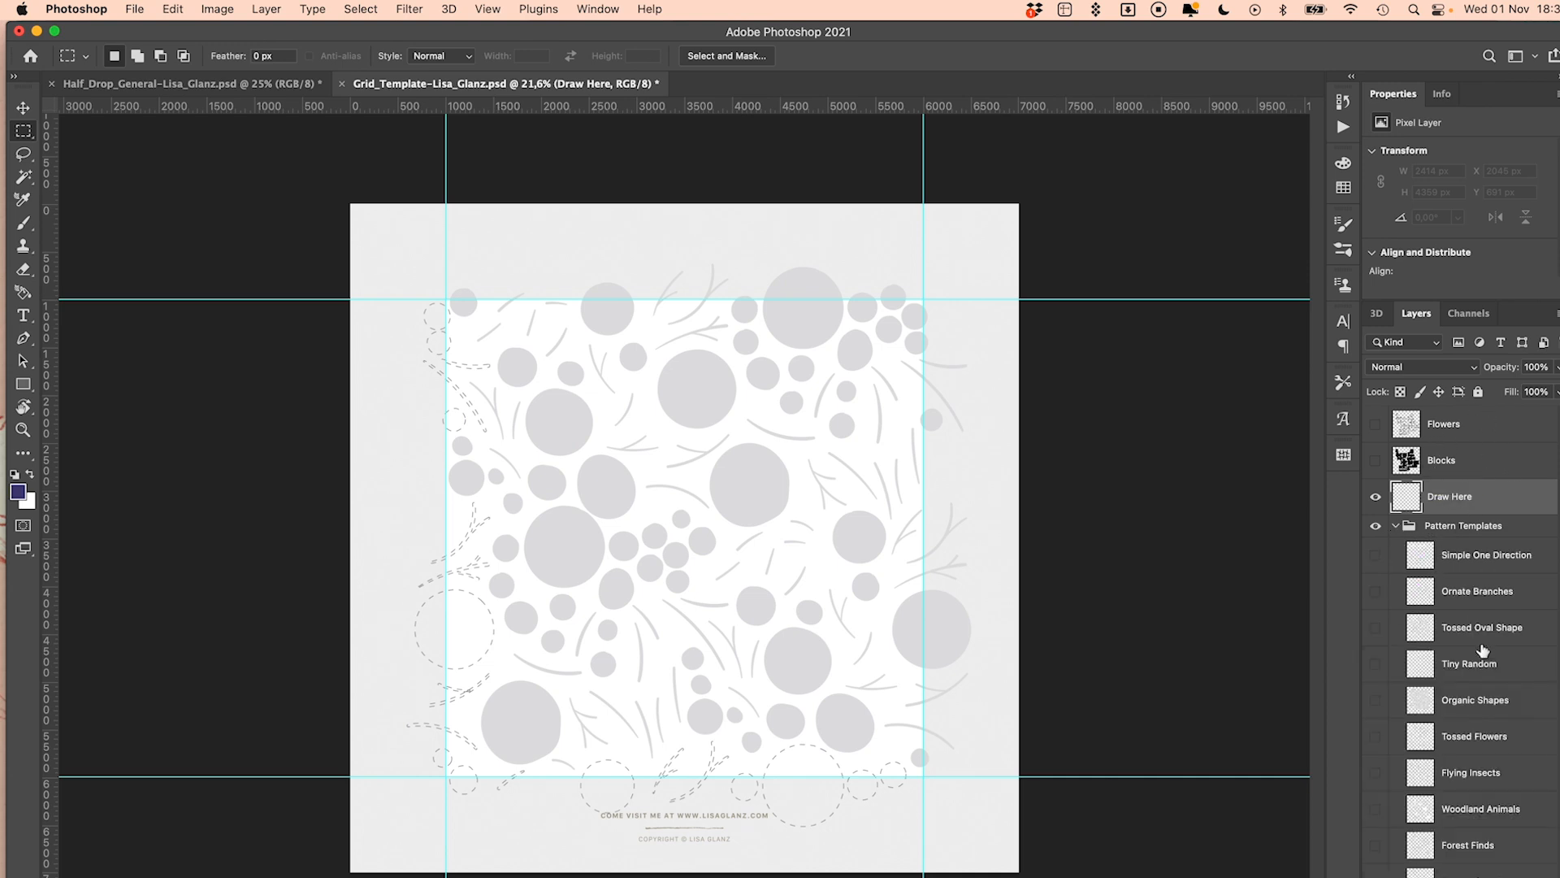
pyautogui.scroll(-3, 1476, 642)
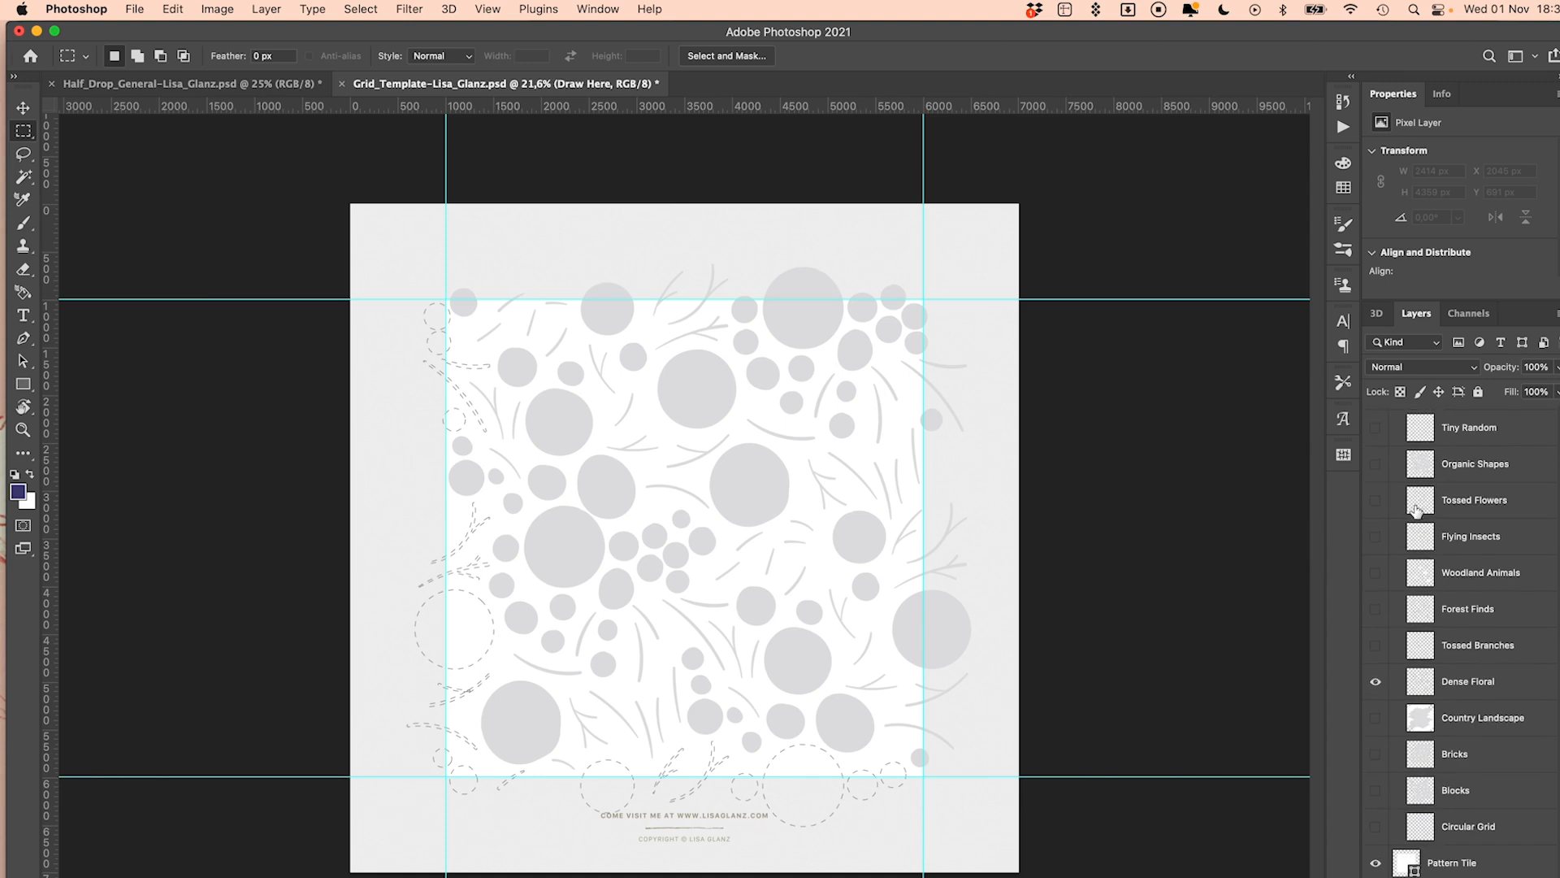
pyautogui.click(1377, 682)
# Preview the Woodland Animals, Tossed Flowers, Organic Shapes and Tiny Random templates one at a time, hiding each again
pyautogui.click(1376, 573)
pyautogui.click(1376, 573)
pyautogui.click(1376, 501)
pyautogui.click(1376, 501)
pyautogui.click(1376, 465)
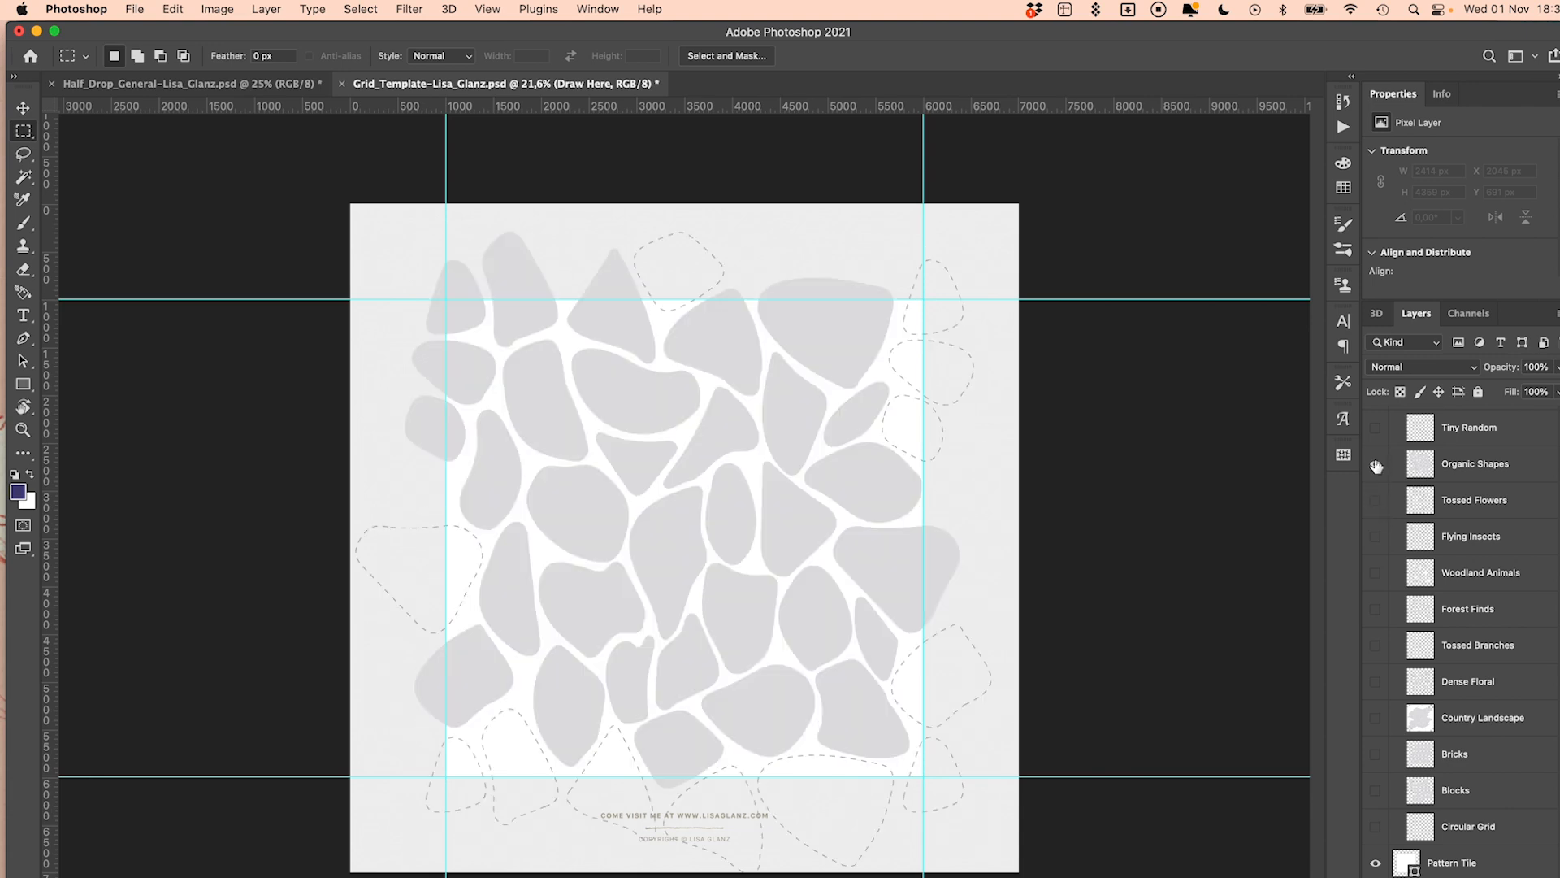
pyautogui.click(1376, 465)
pyautogui.click(1377, 429)
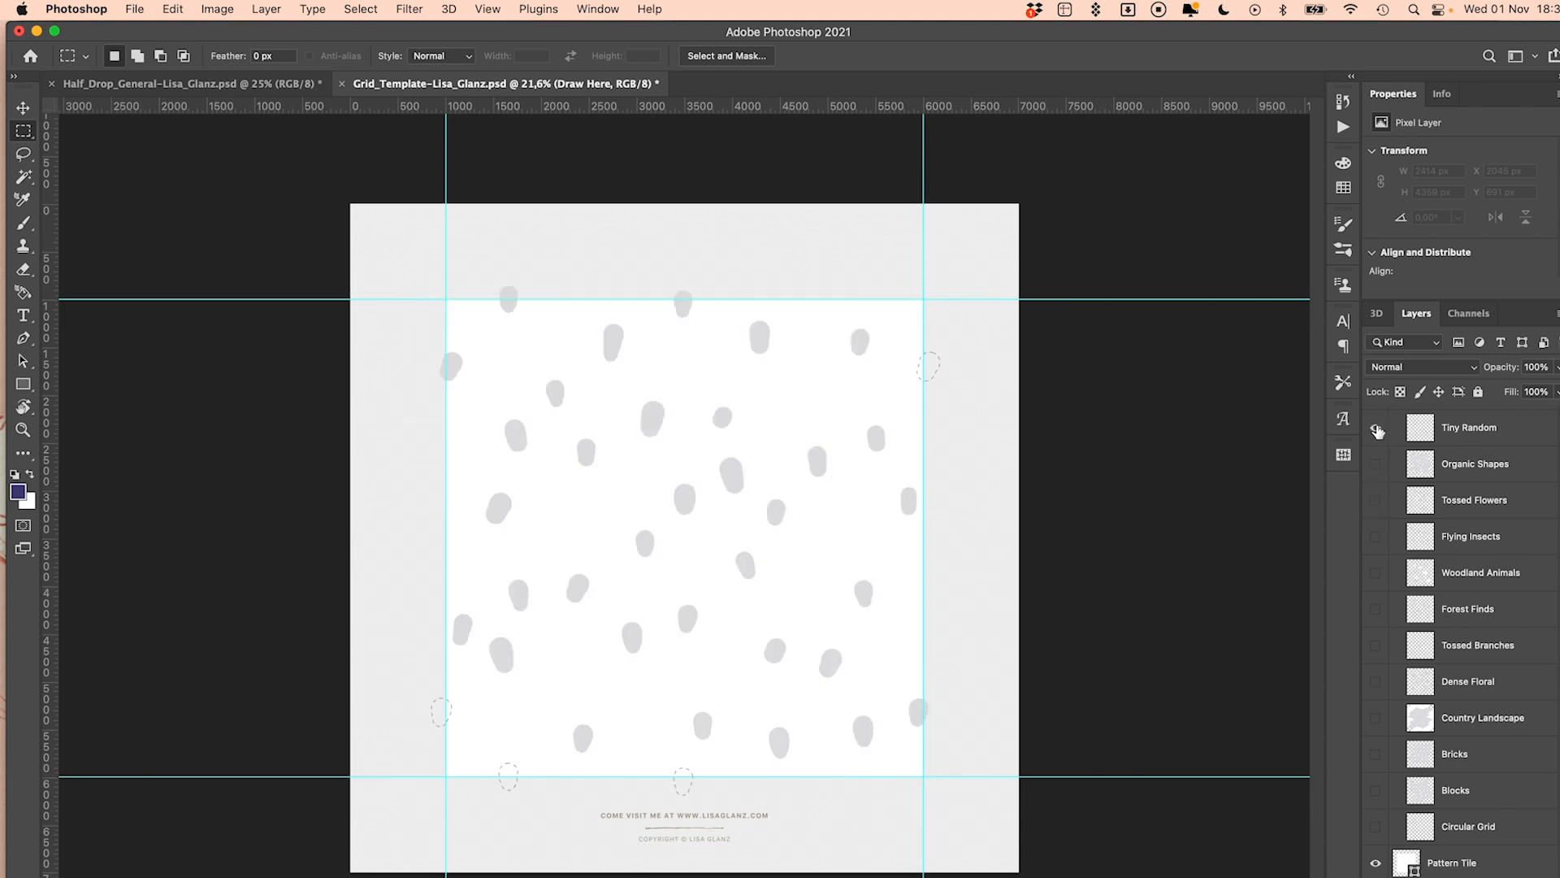
pyautogui.click(1376, 429)
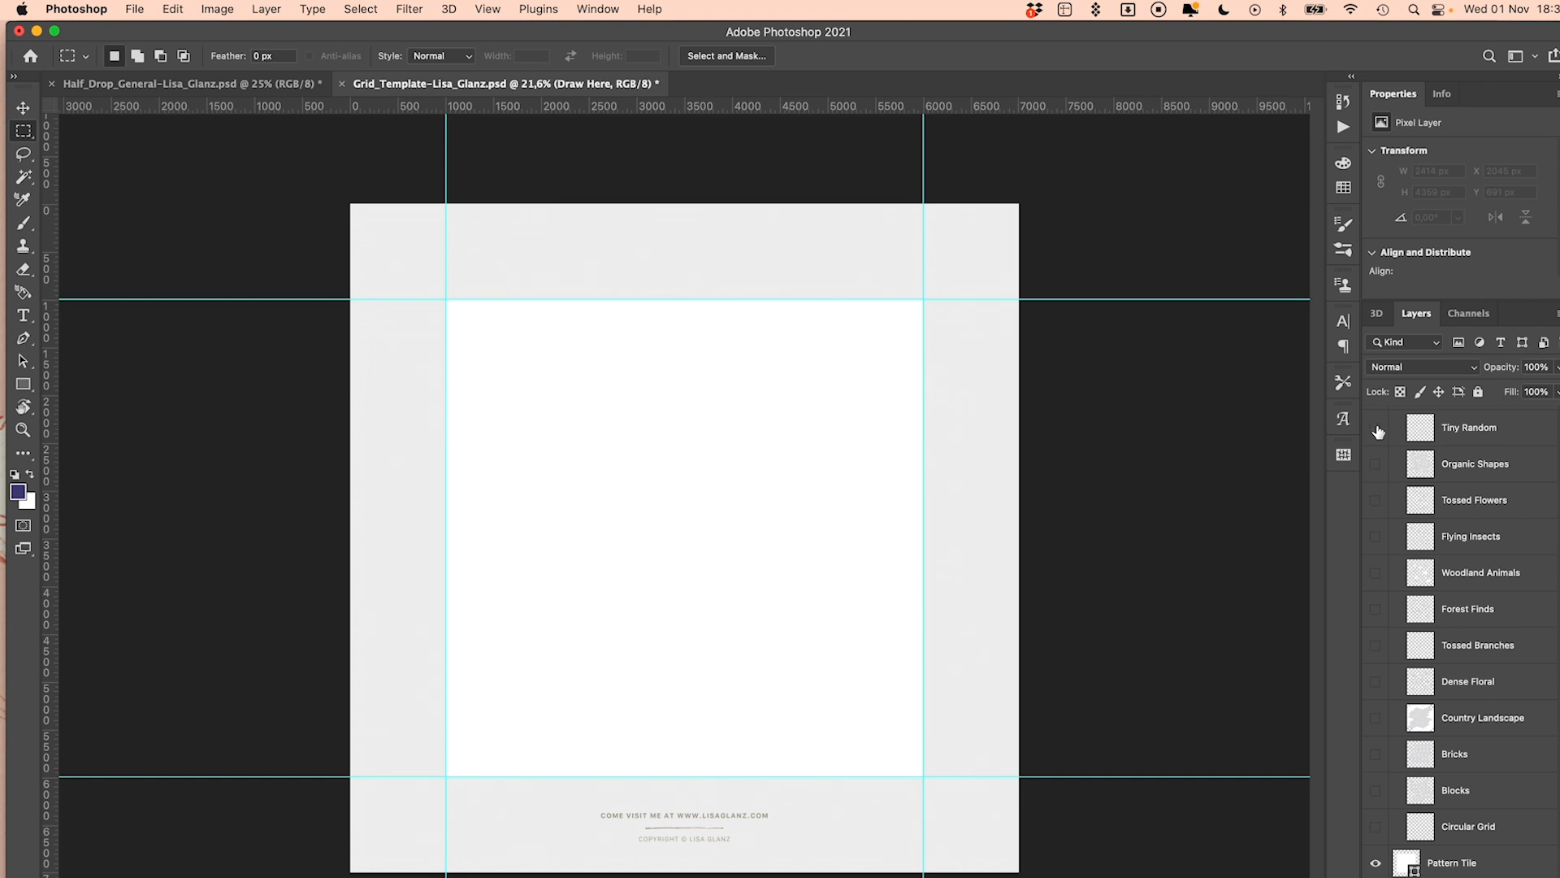
# Show the Blocks template in the Pattern Templates group and collapse the group
pyautogui.click(1376, 790)
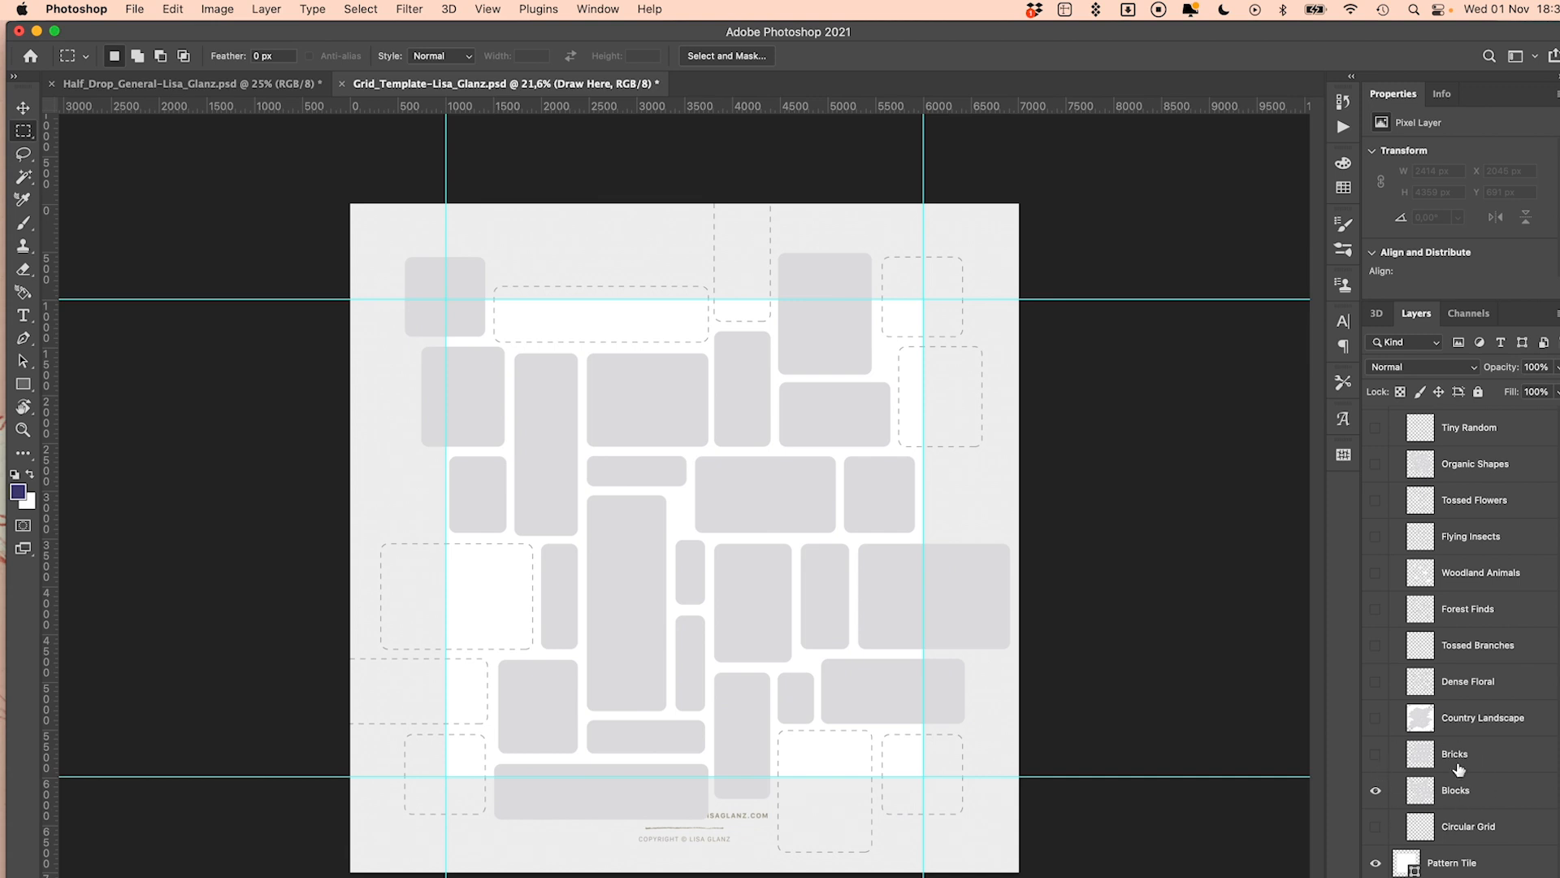
pyautogui.scroll(6, 1454, 768)
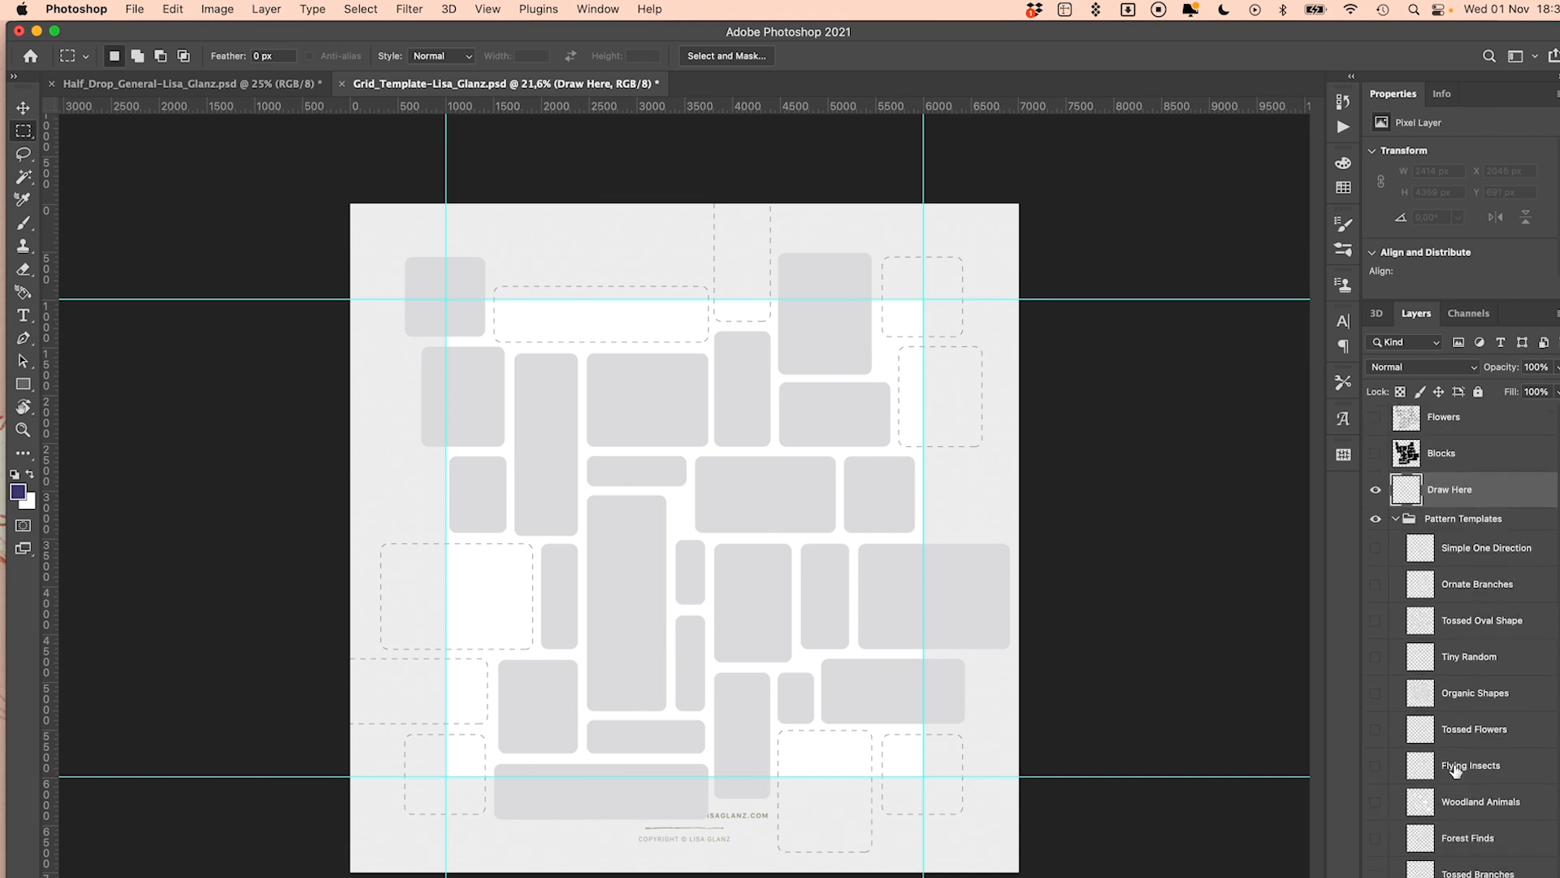
pyautogui.click(1397, 519)
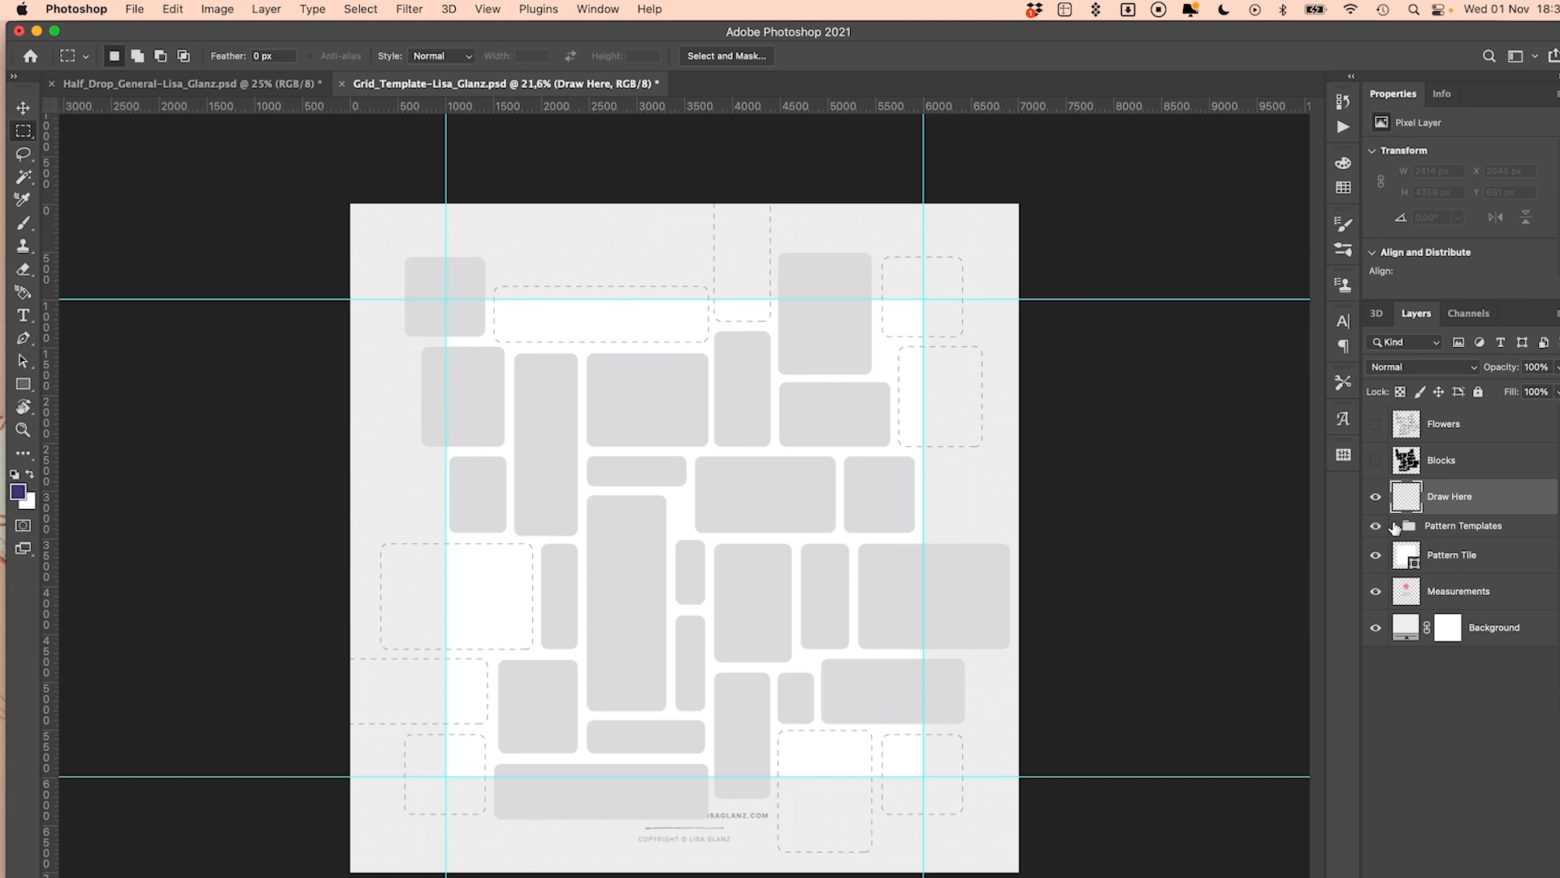
# Show the Flowers layer and examine the botanical motifs inside the template's blocks up close
pyautogui.click(1376, 427)
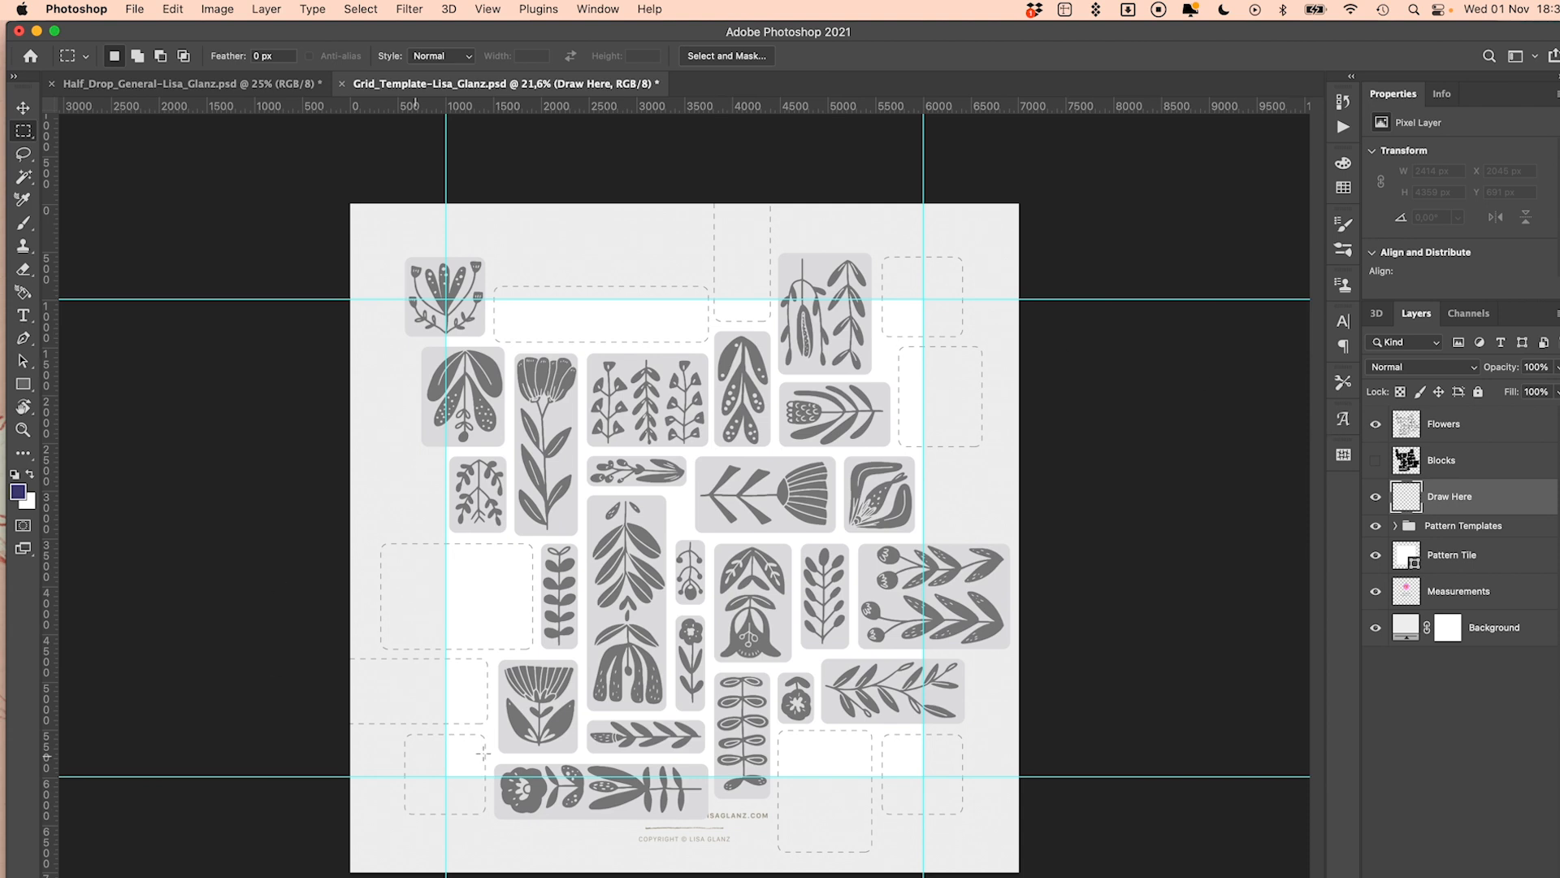
pyautogui.scroll(5, 666, 589)
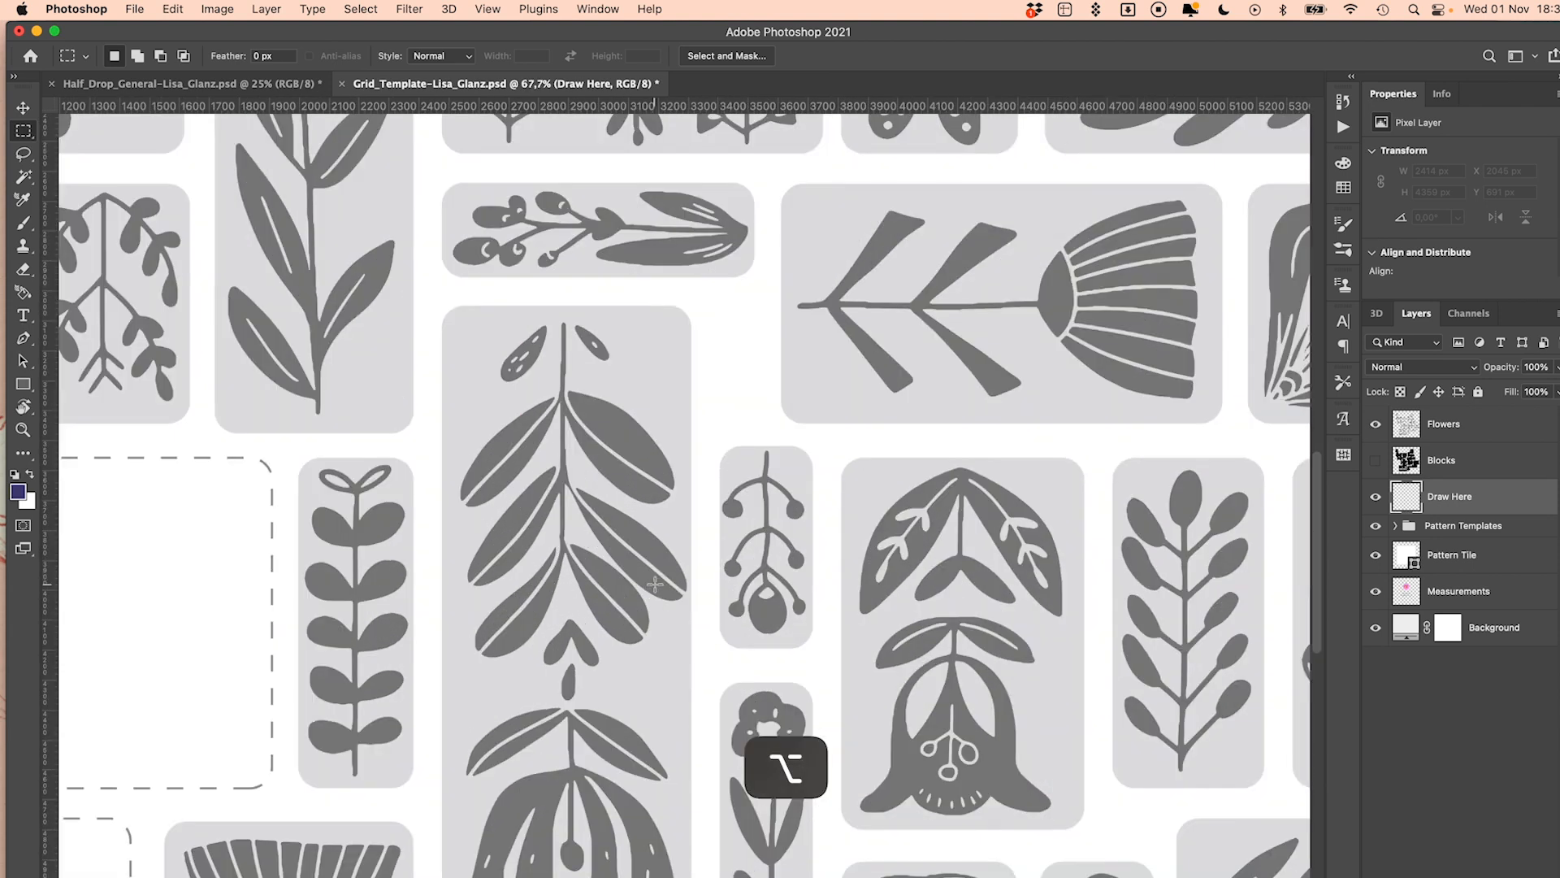
pyautogui.moveTo(565, 497); pyautogui.dragTo(951, 759)
pyautogui.moveTo(711, 432); pyautogui.dragTo(646, 710)
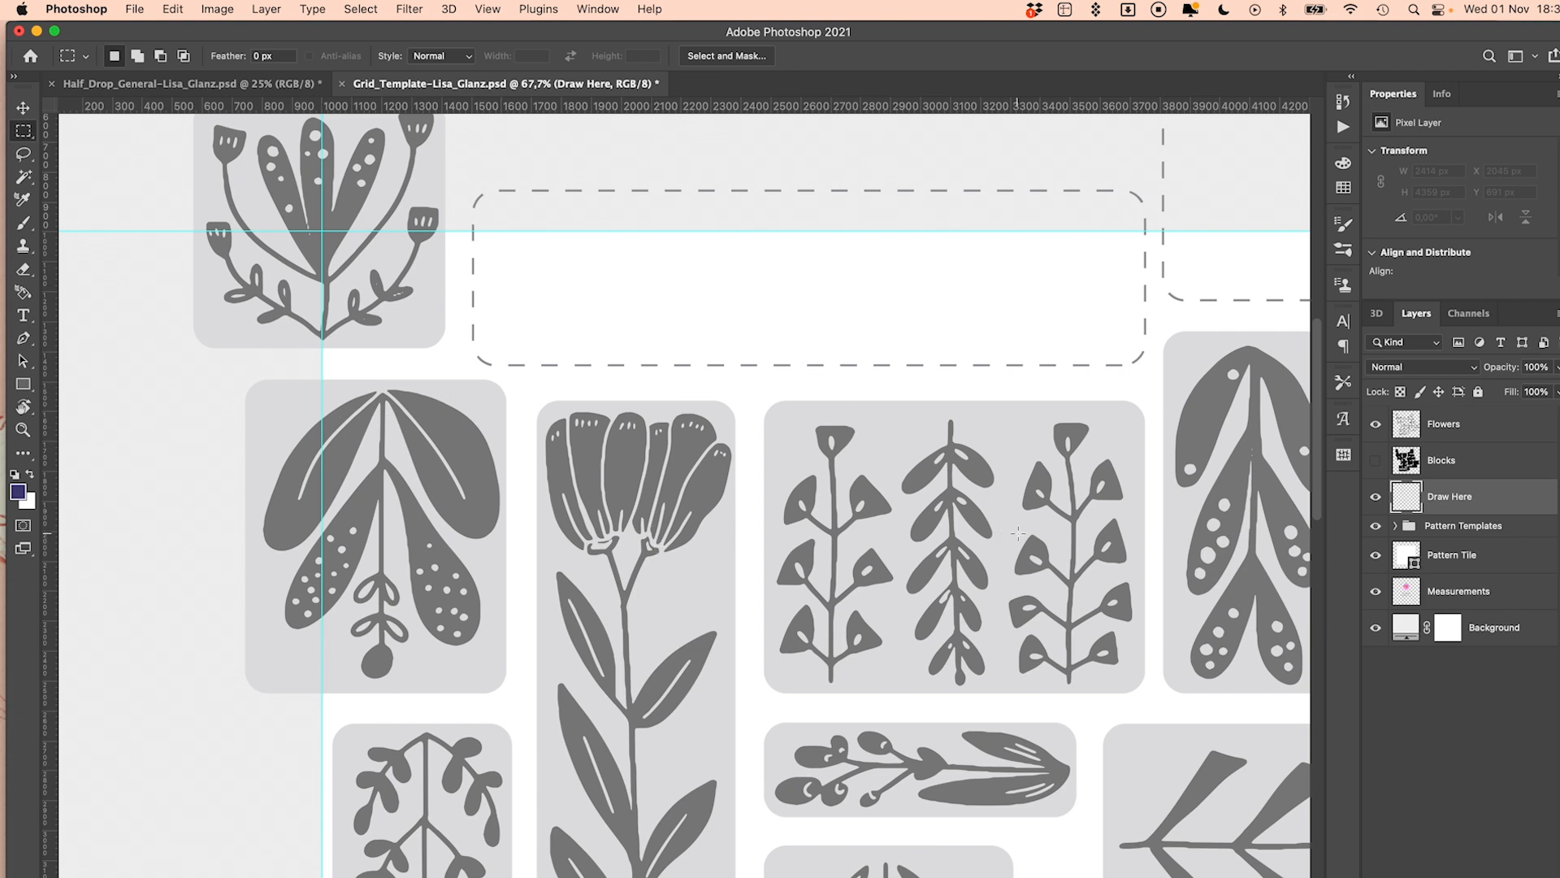
pyautogui.hscroll(10, 1018, 534)
pyautogui.scroll(-3, 1019, 534)
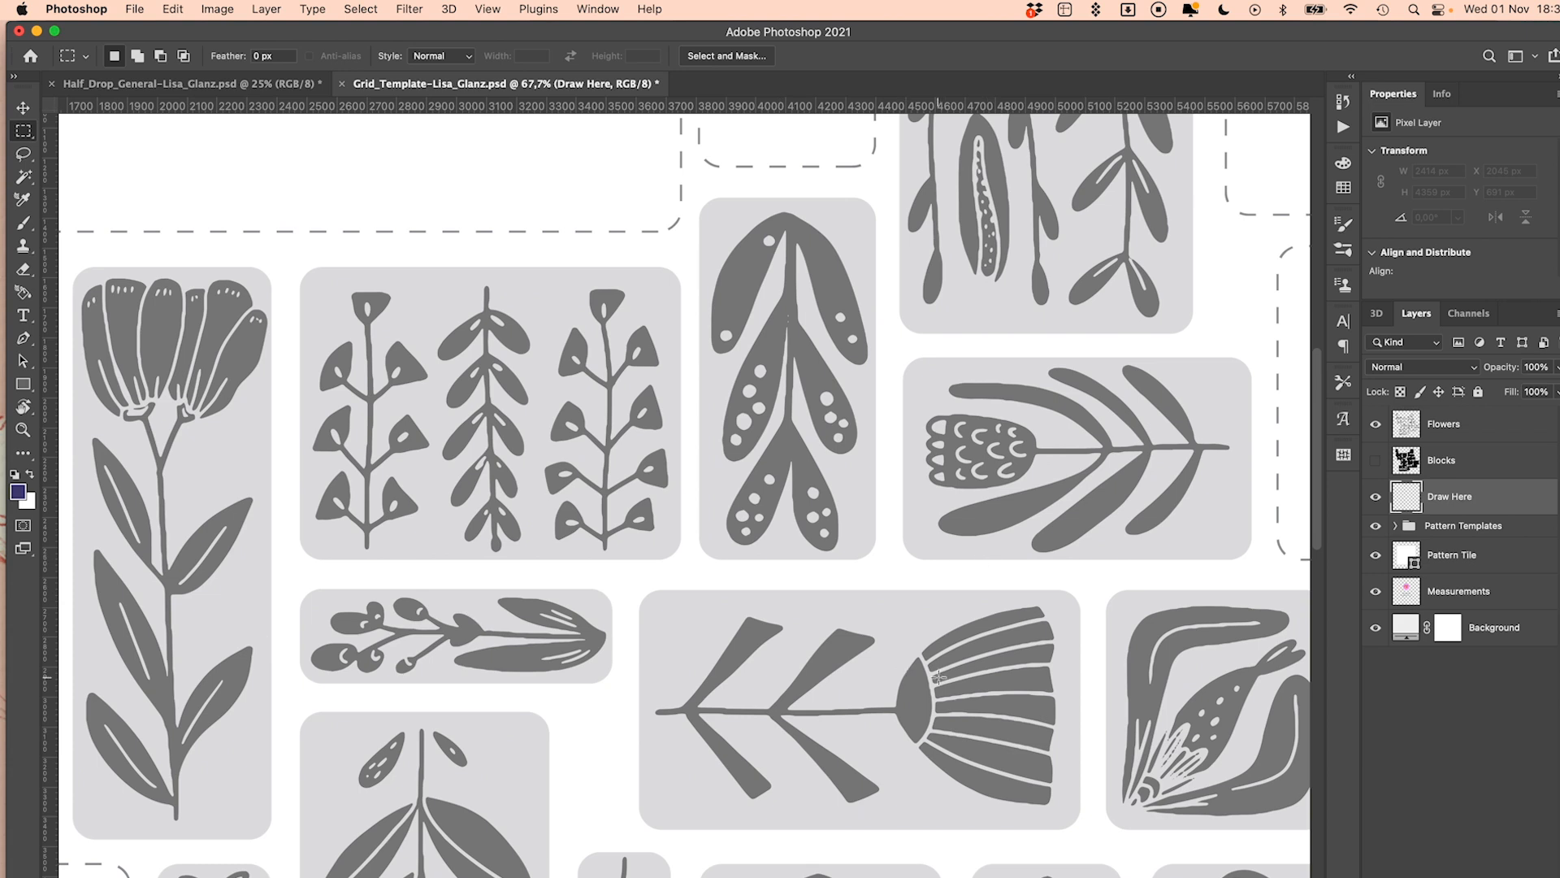
pyautogui.scroll(-5, 880, 557)
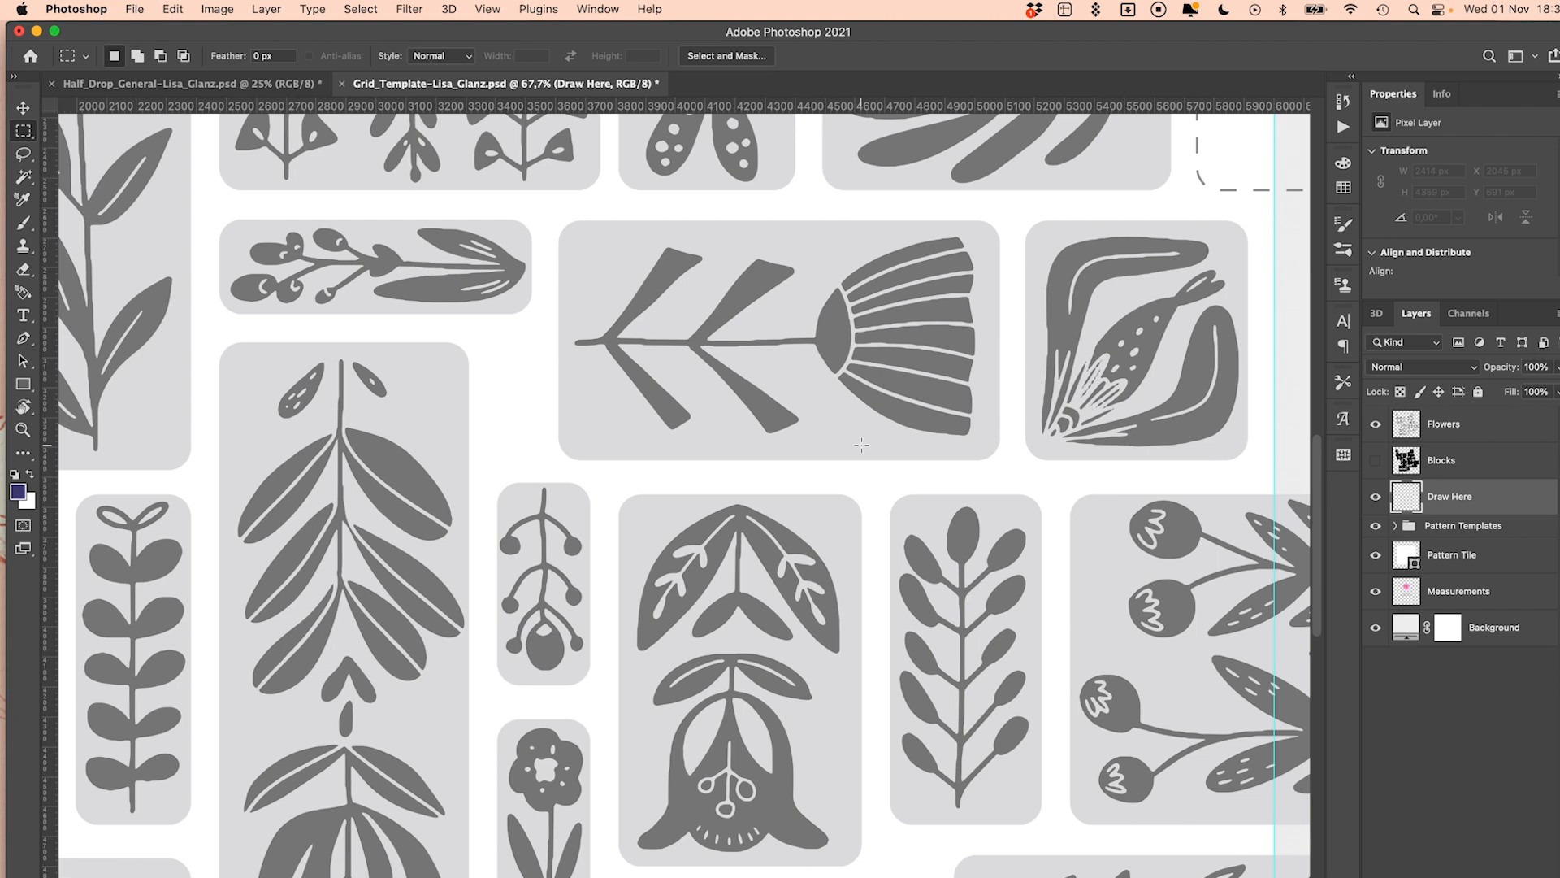
# Show the black Blocks layer behind the flowers and inspect the block shapes across the tile
pyautogui.click(1377, 461)
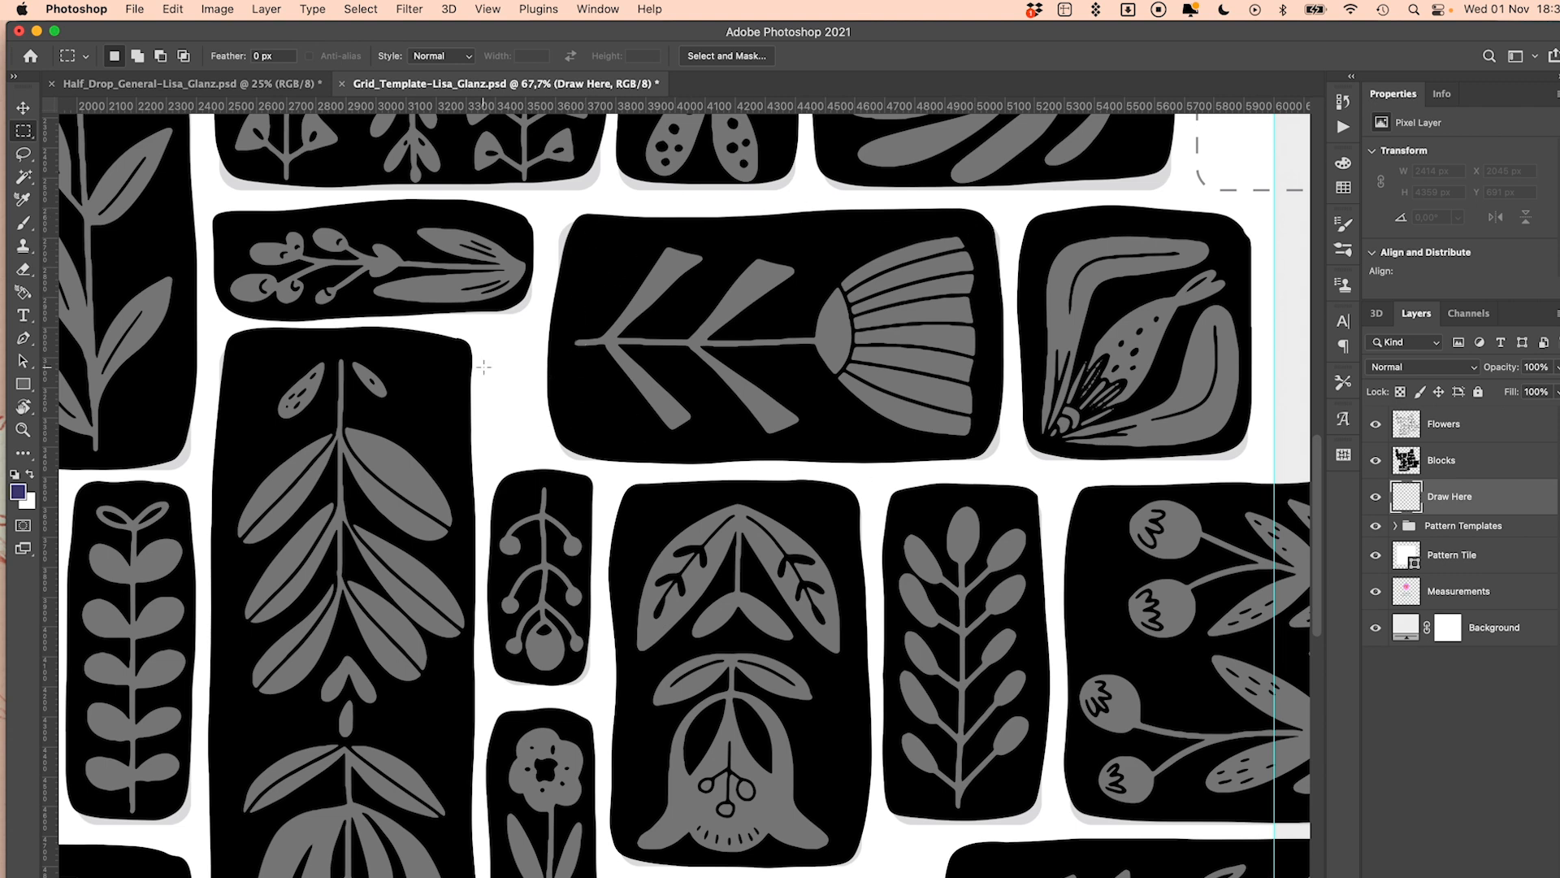
pyautogui.moveTo(494, 381); pyautogui.dragTo(973, 611)
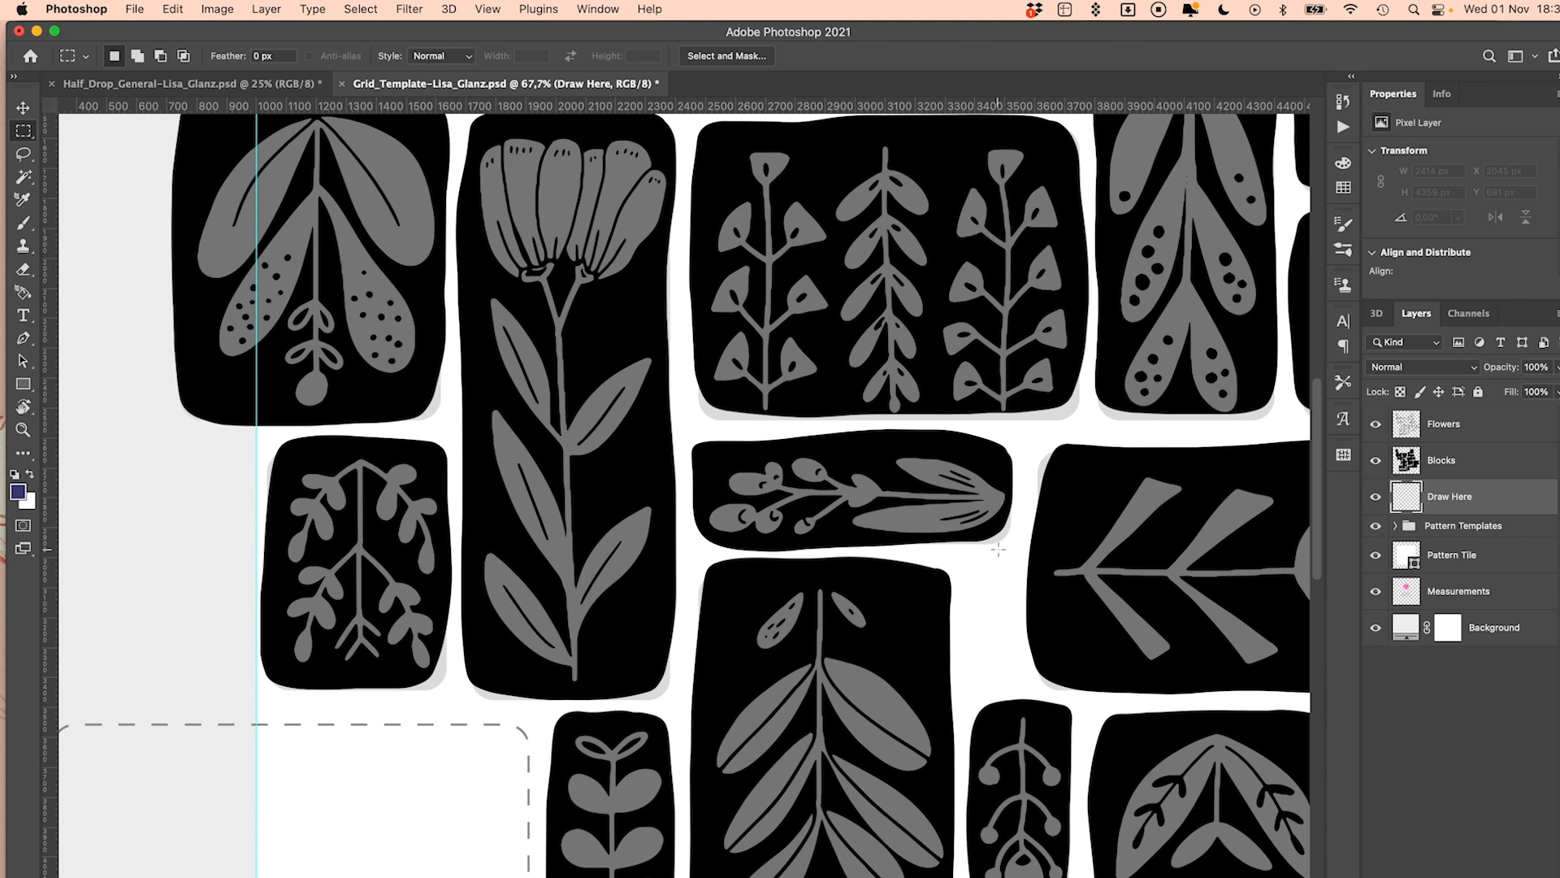
pyautogui.moveTo(1125, 459); pyautogui.dragTo(767, 278)
pyautogui.moveTo(1066, 751)
pyautogui.mouseDown()
pyautogui.moveTo(871, 431)
pyautogui.moveTo(829, 272)
pyautogui.mouseUp()
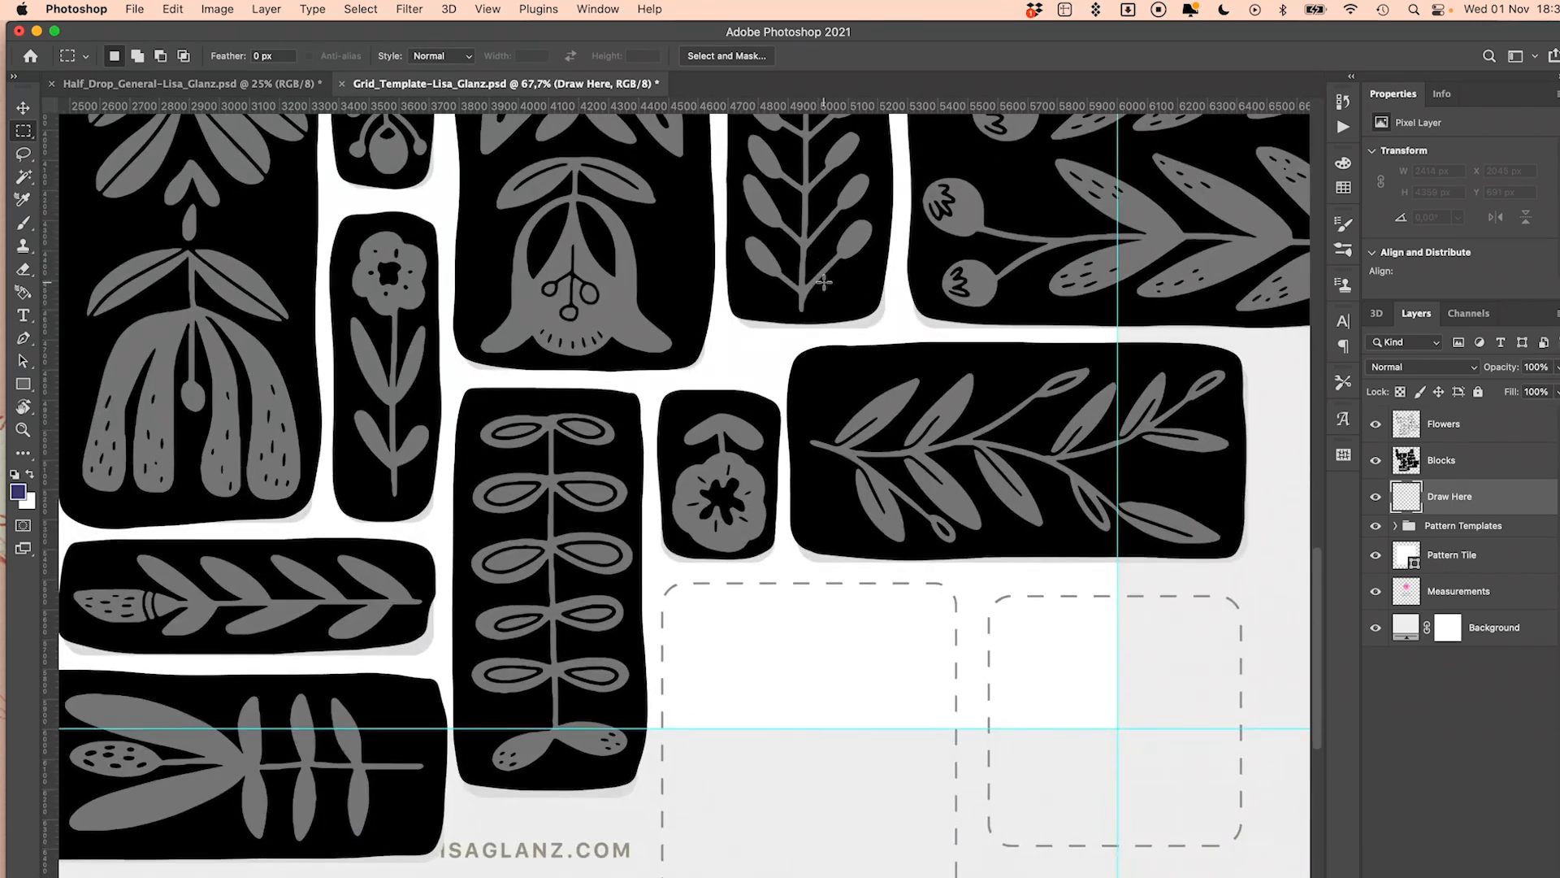
pyautogui.press('super+minus')
pyautogui.press('super+minus')
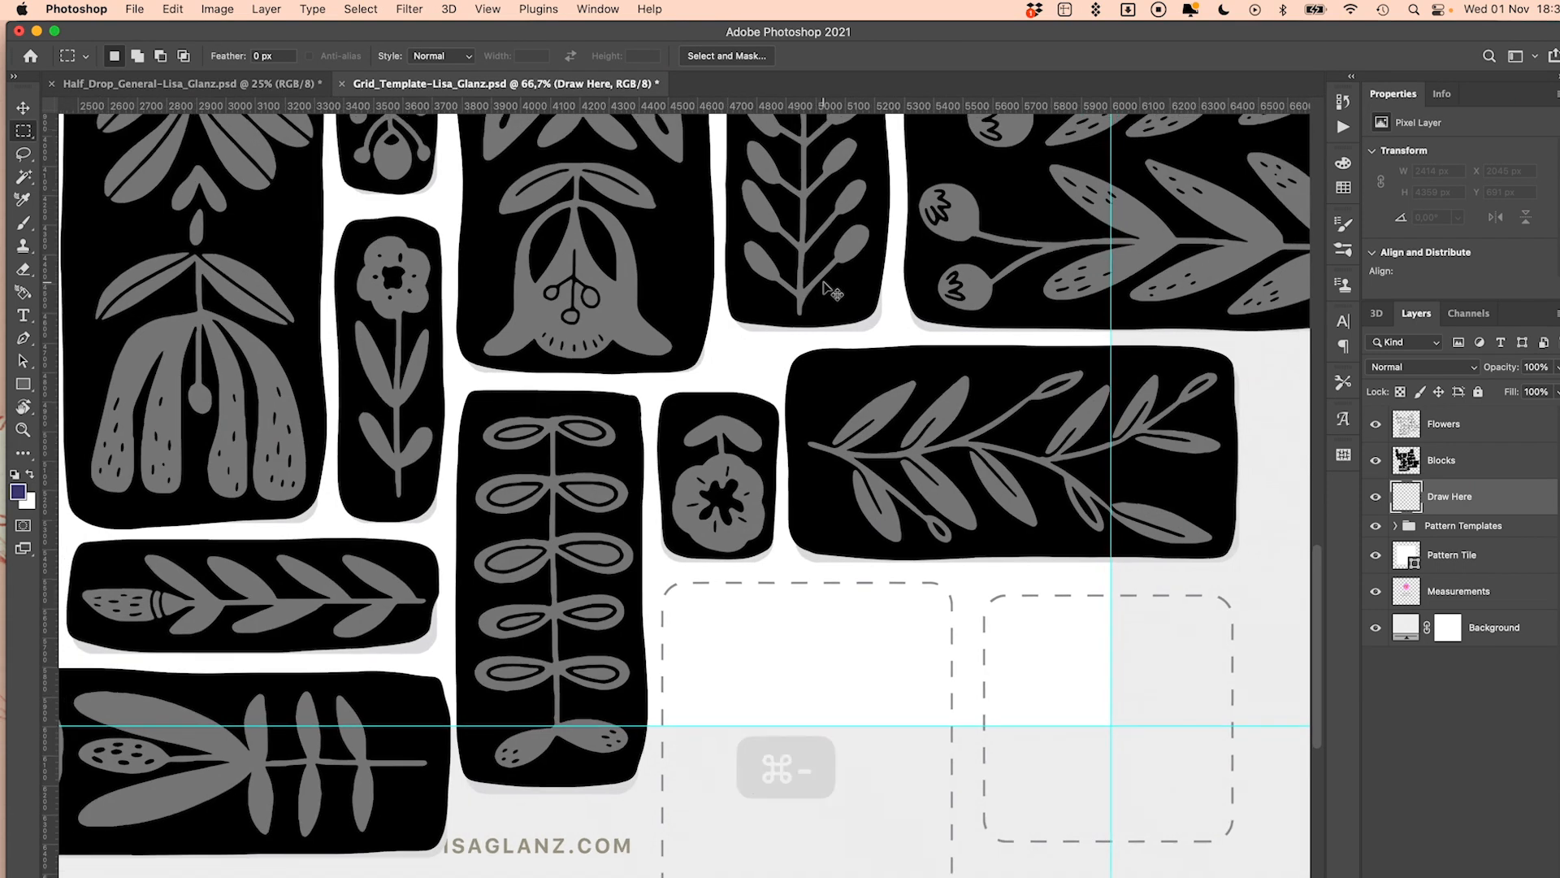
pyautogui.press('super+minus')
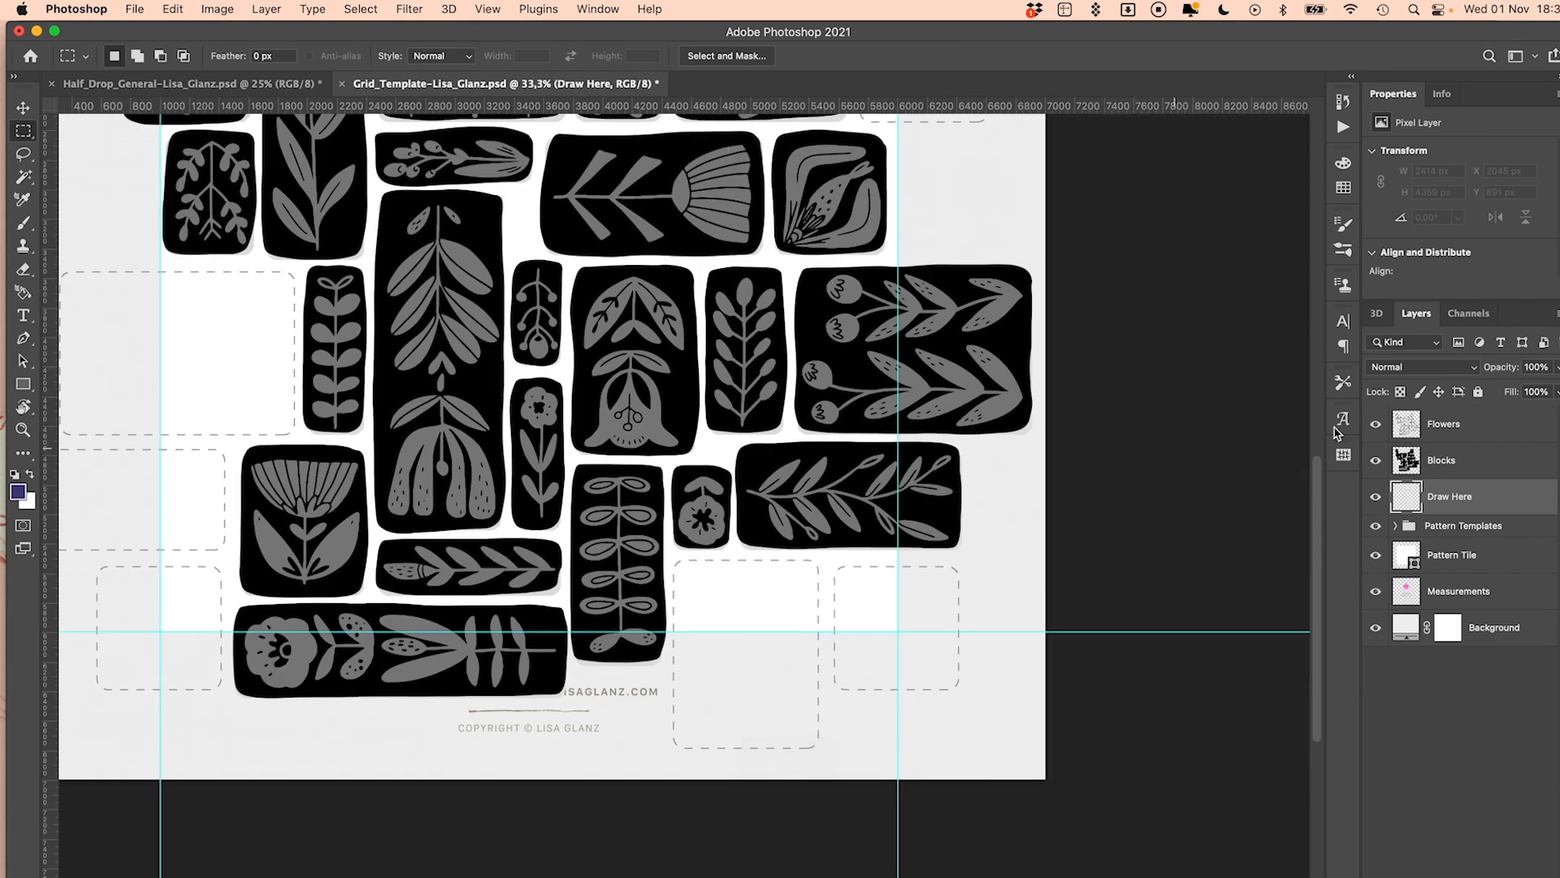
# Hide the Blocks and Flowers layers and examine the grey and dashed shapes of the Blocks template across the tile edges
pyautogui.click(1374, 460)
pyautogui.click(1375, 423)
pyautogui.moveTo(674, 471); pyautogui.dragTo(744, 542)
pyautogui.press('super+z')
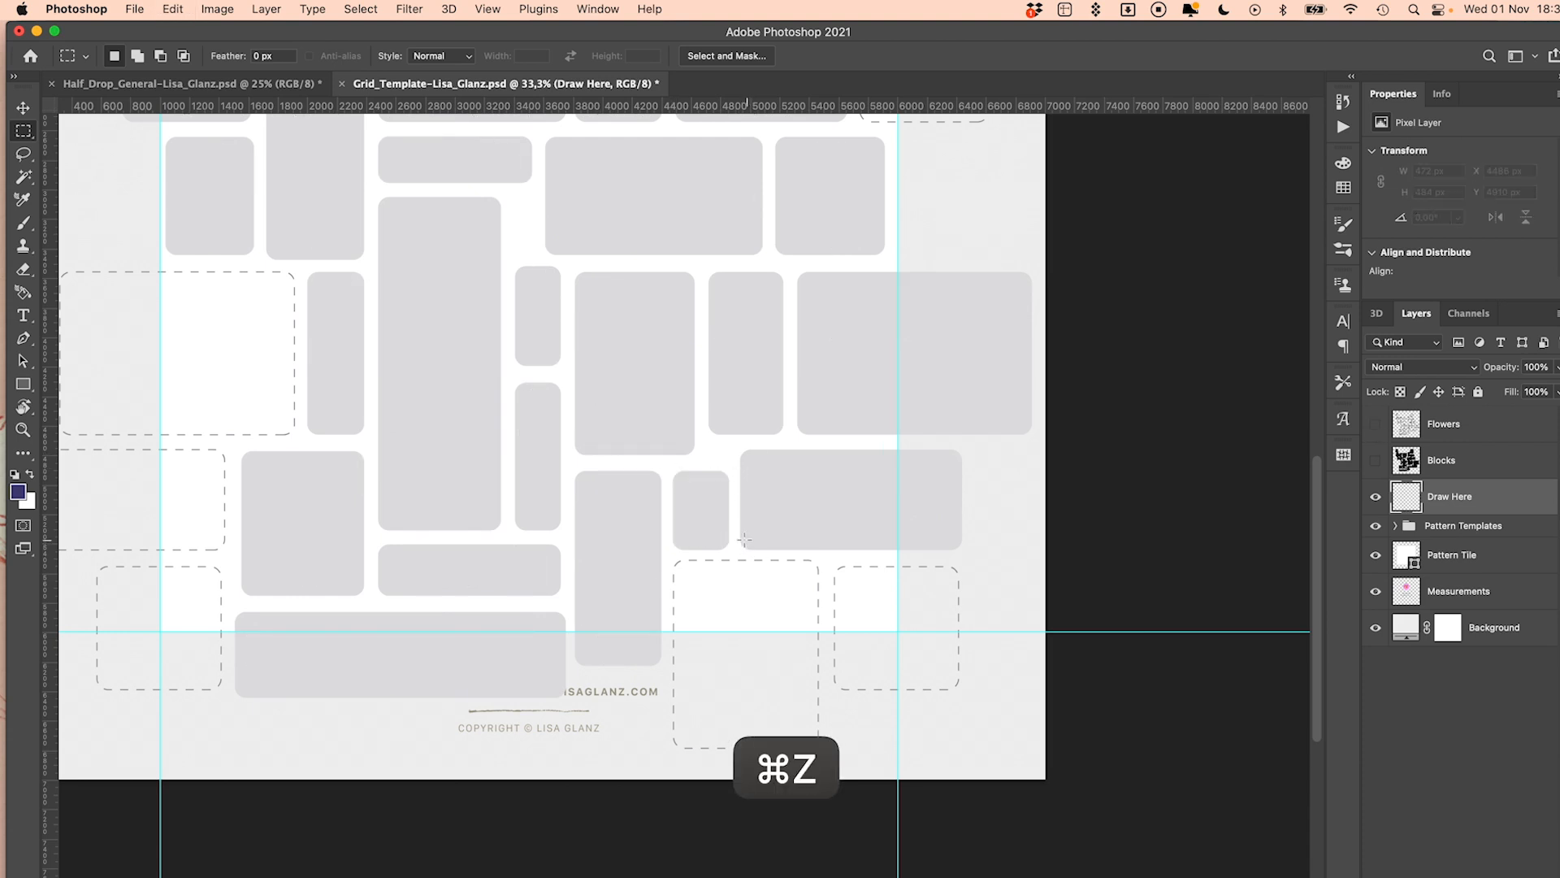
pyautogui.moveTo(578, 485); pyautogui.dragTo(724, 749)
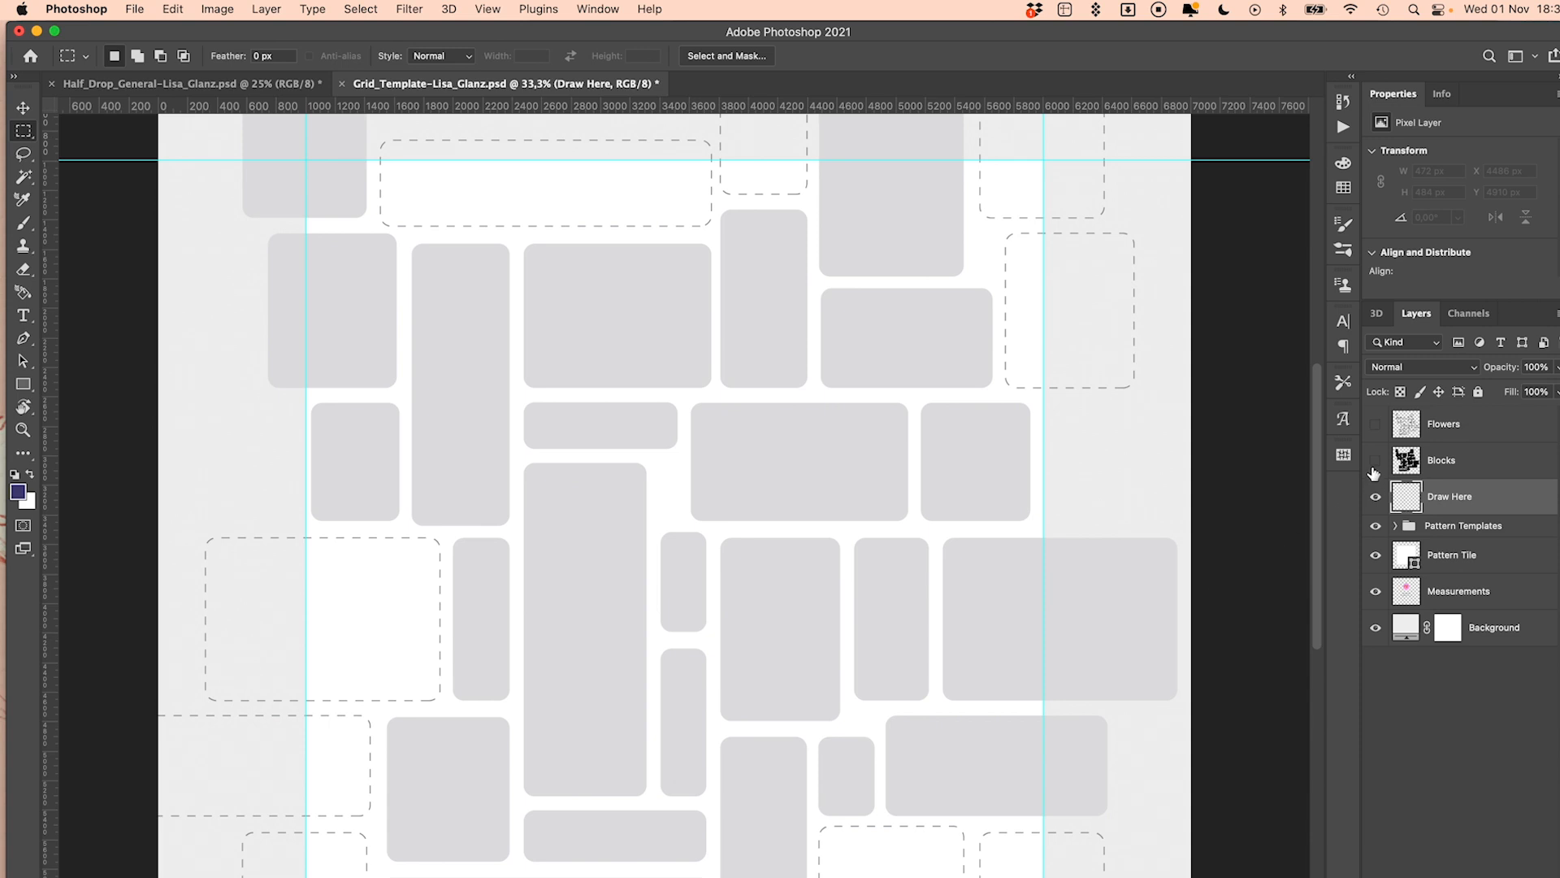
# Show the Blocks and Flowers layers again and examine how the artwork crosses the tile's edges
pyautogui.click(1376, 460)
pyautogui.click(1376, 423)
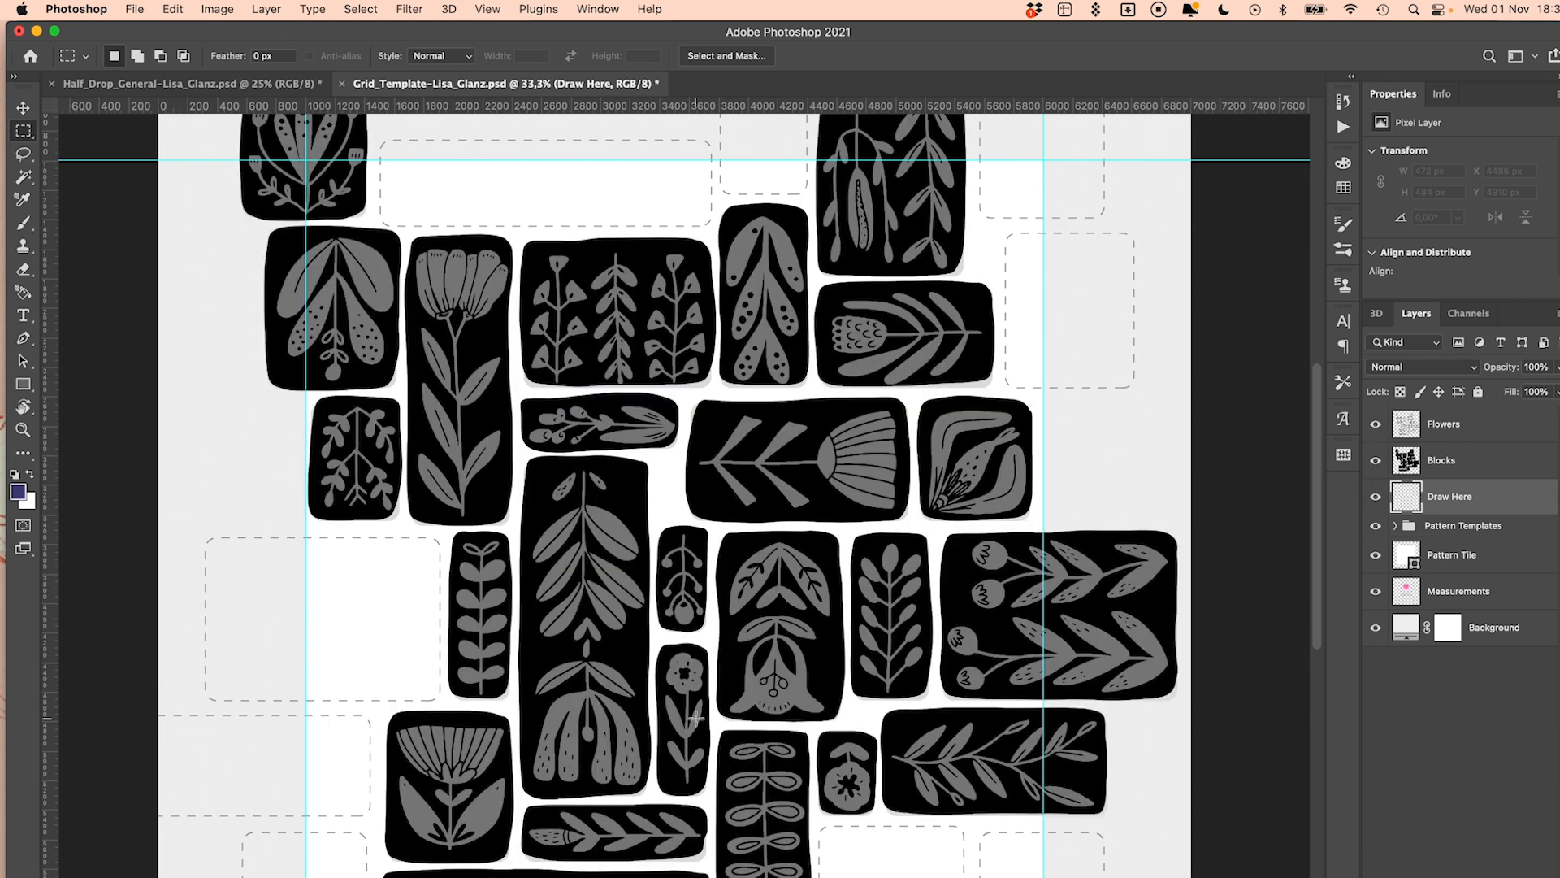
pyautogui.moveTo(697, 720); pyautogui.dragTo(690, 584)
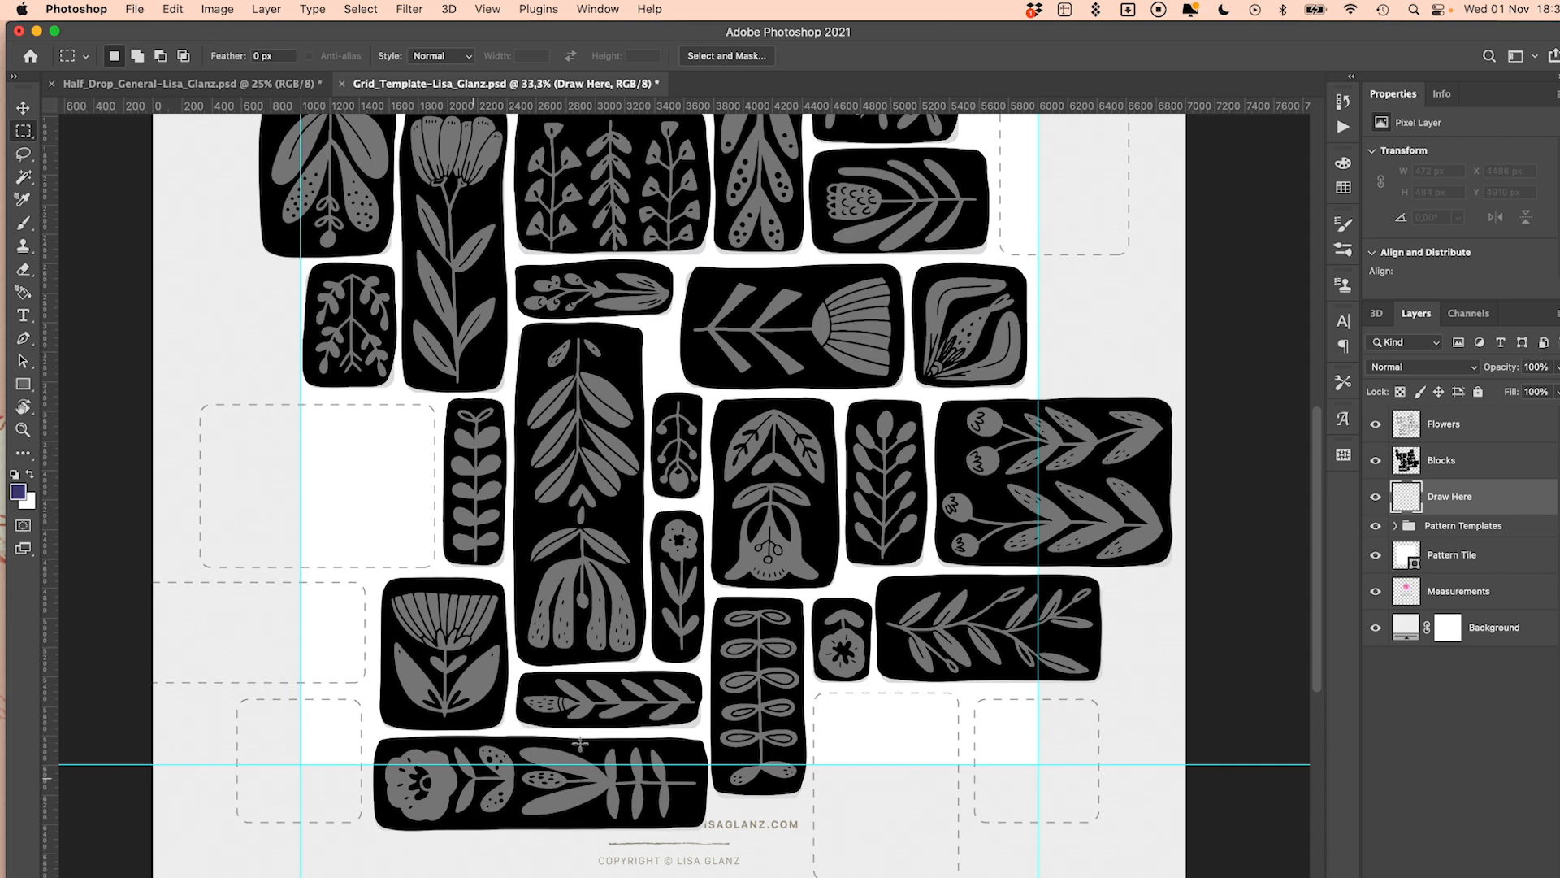
pyautogui.moveTo(714, 513); pyautogui.dragTo(736, 657)
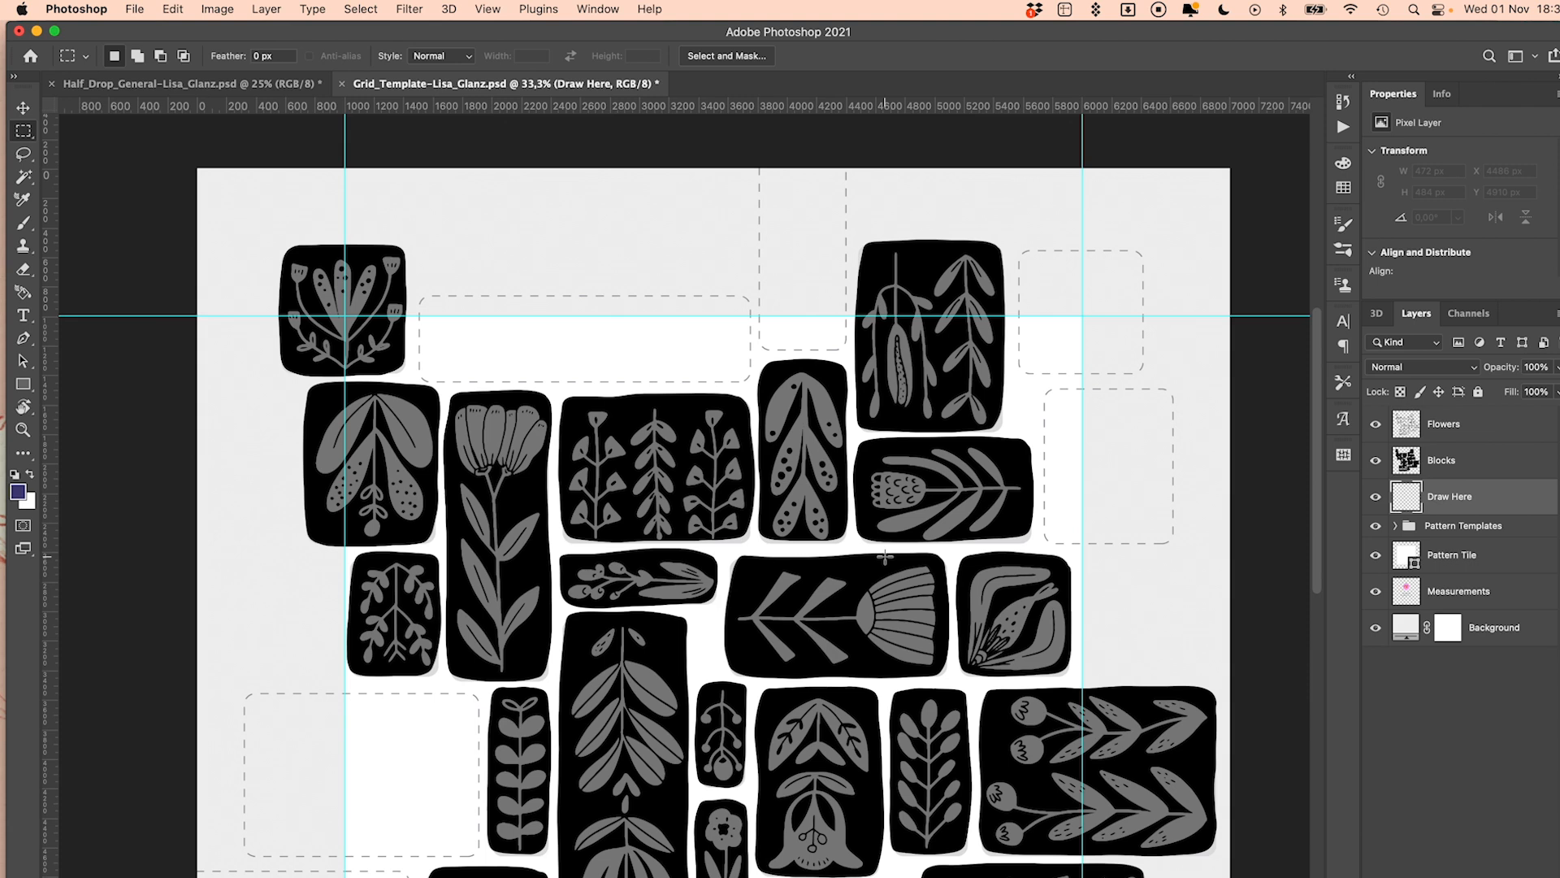
pyautogui.moveTo(888, 632); pyautogui.dragTo(828, 420)
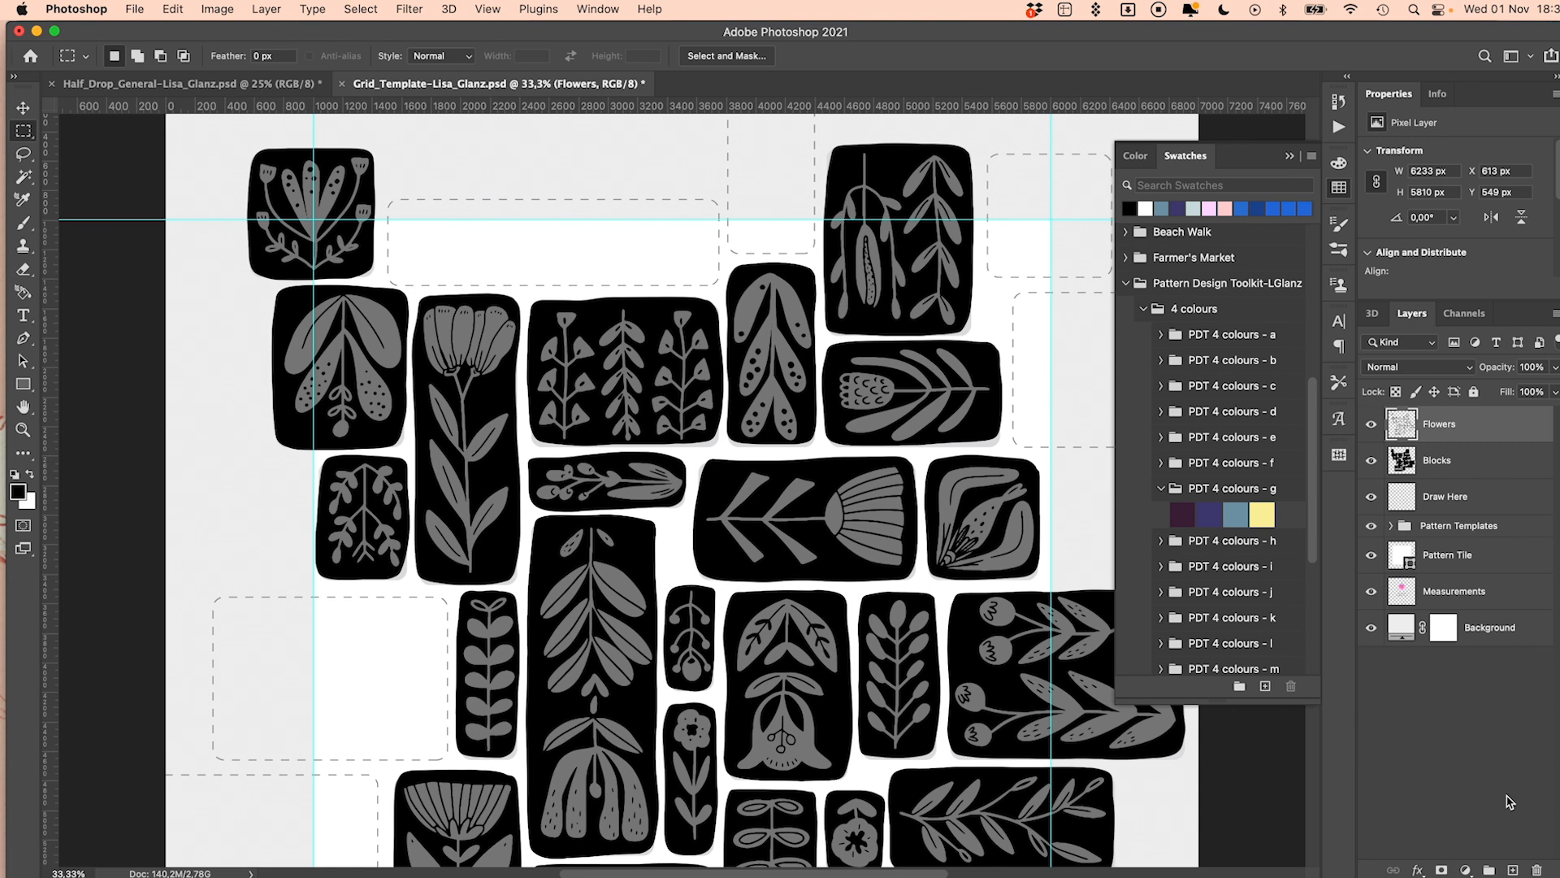
# Lock the Flowers layer's transparent pixels and fill its motifs with the grey-blue foreground colour from the PDT 4 colours - g swatches
pyautogui.click(1395, 393)
pyautogui.click(1241, 511)
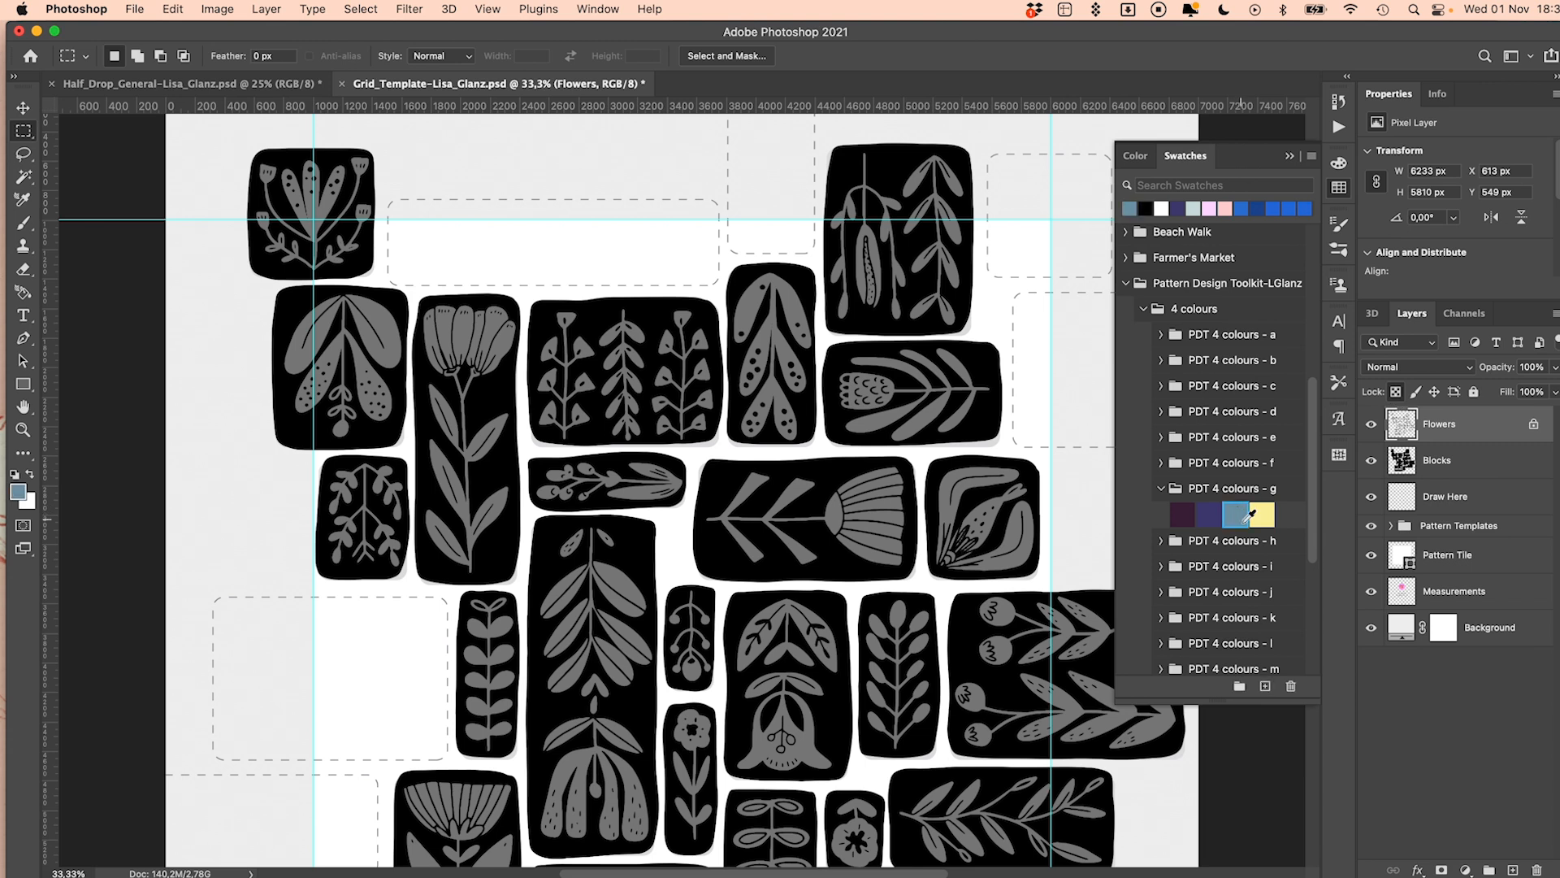
pyautogui.click(173, 8)
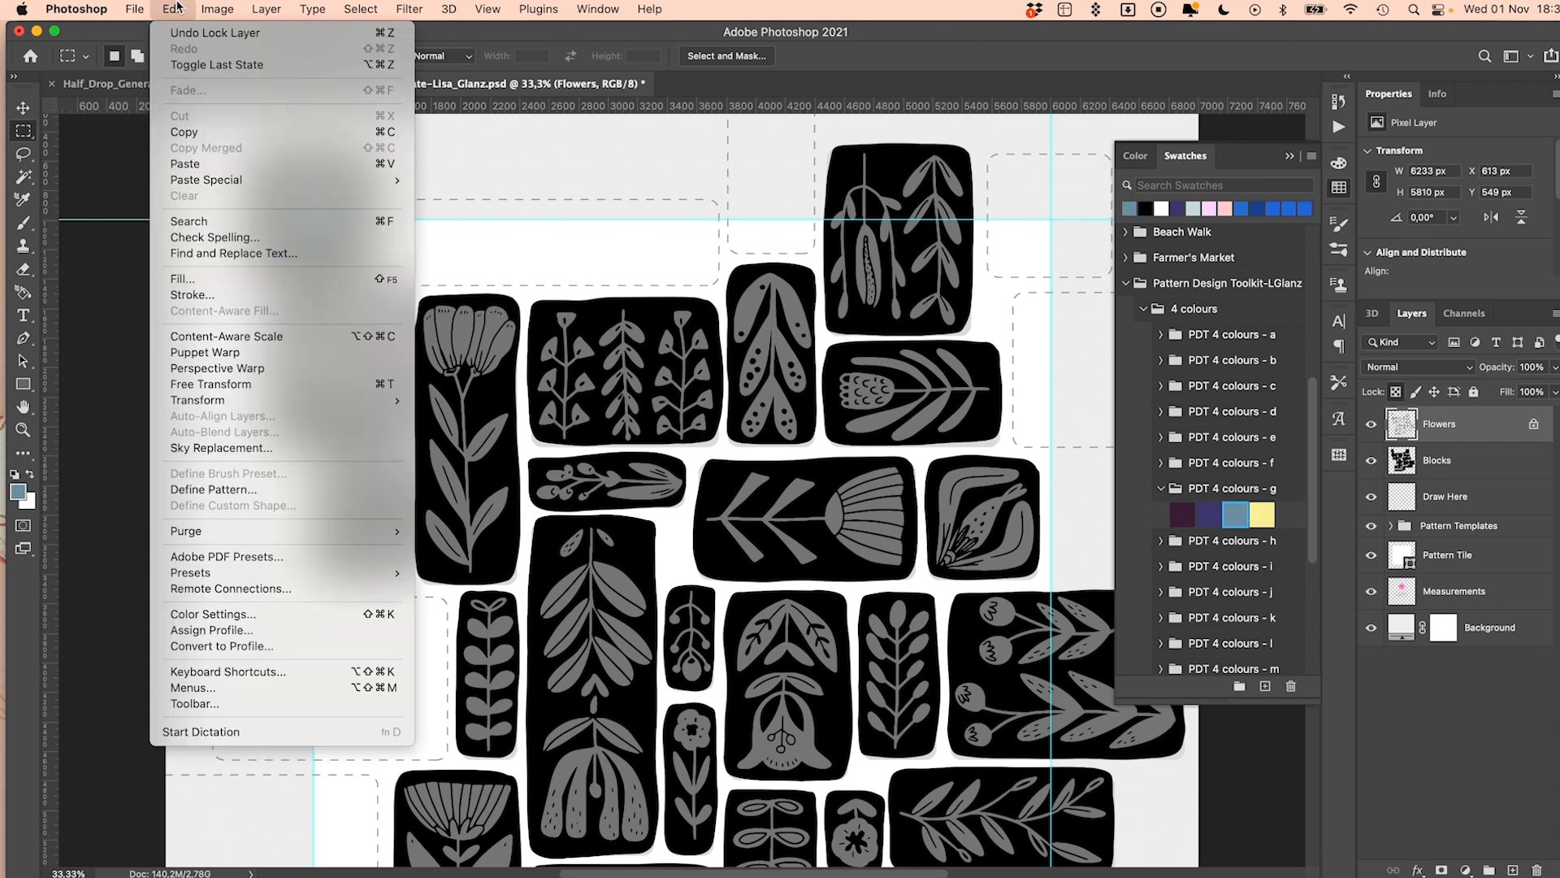
pyautogui.click(183, 278)
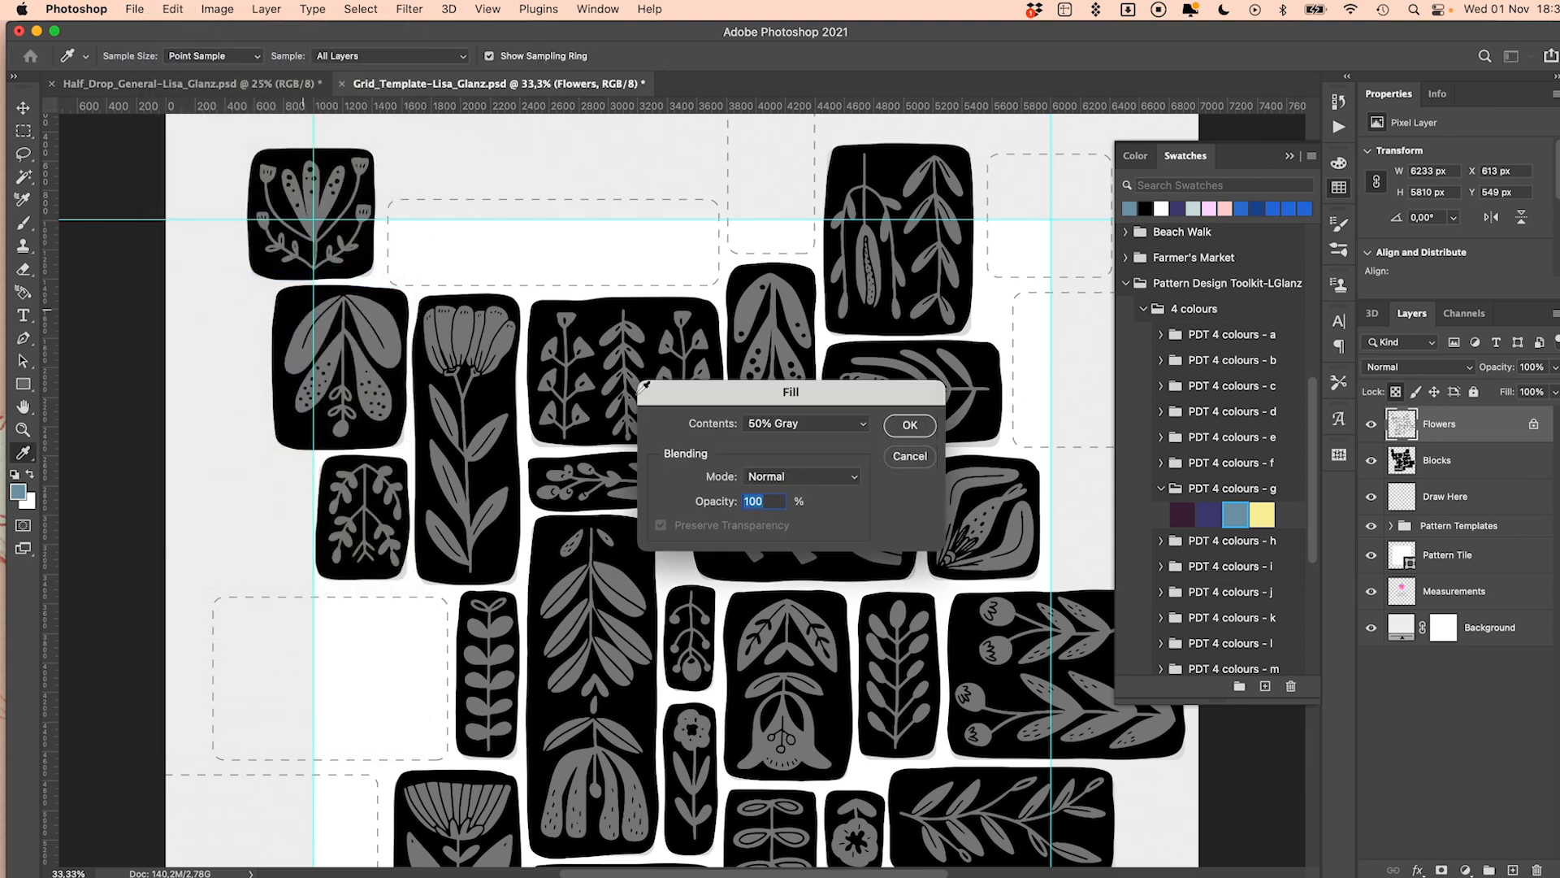
pyautogui.click(776, 429)
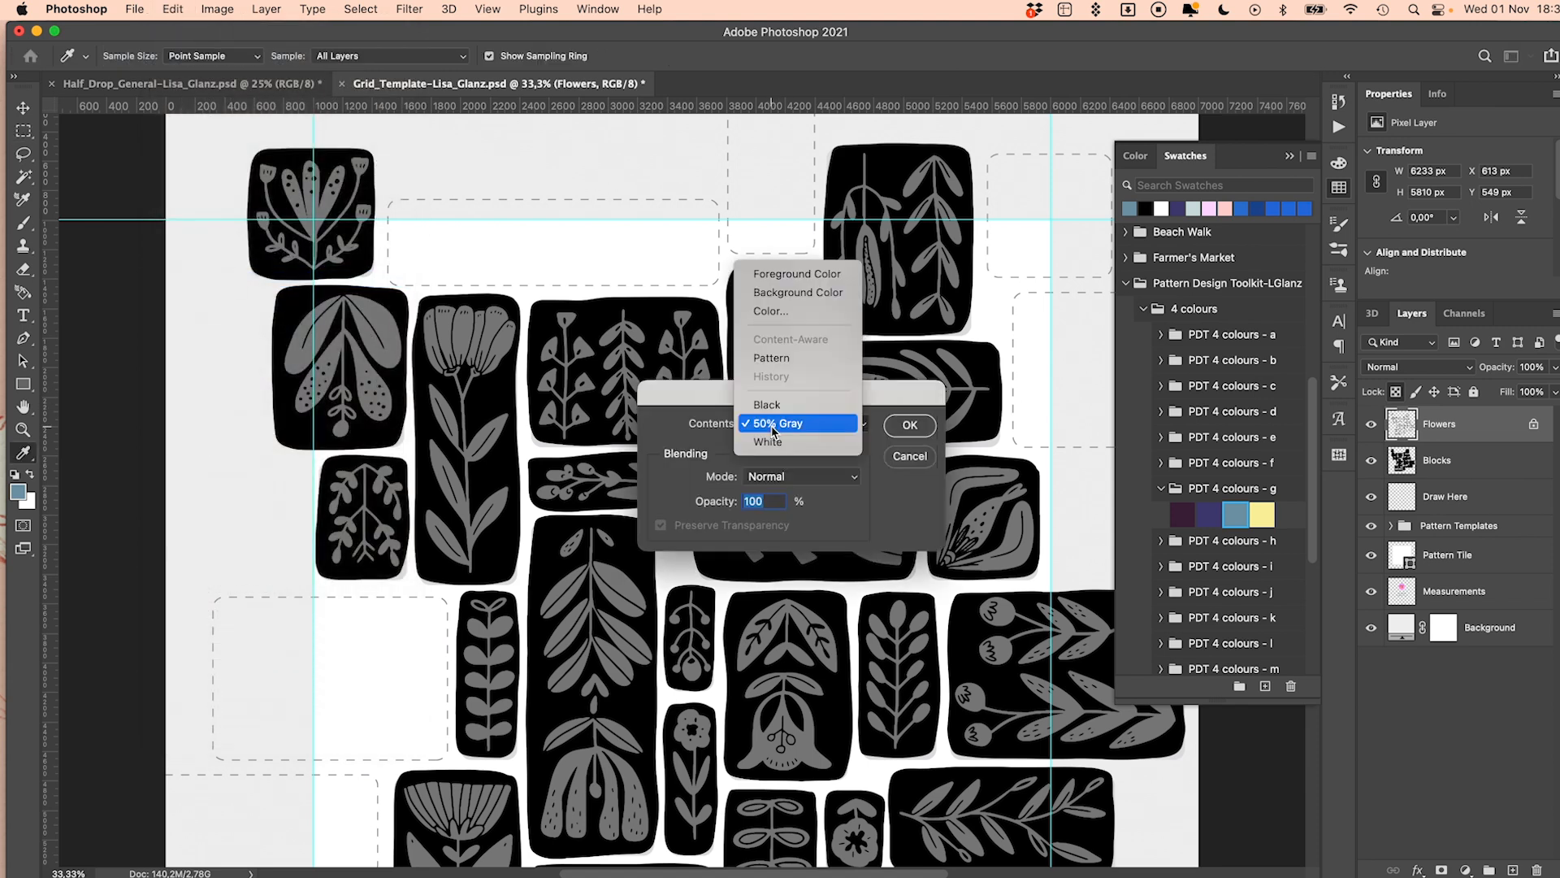
pyautogui.click(809, 275)
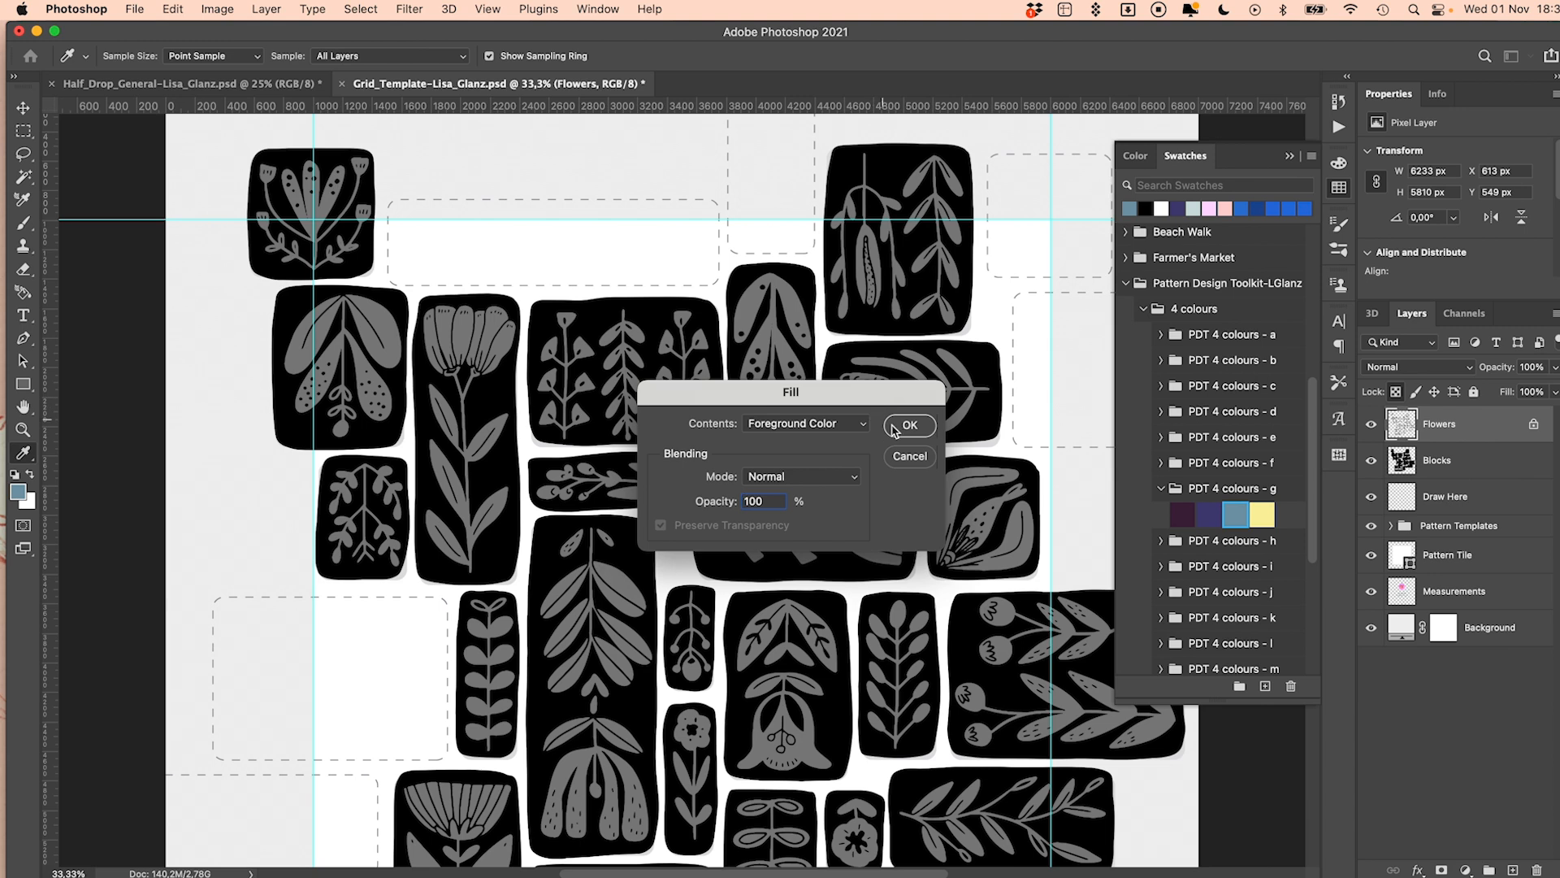
pyautogui.click(908, 425)
pyautogui.press('m')
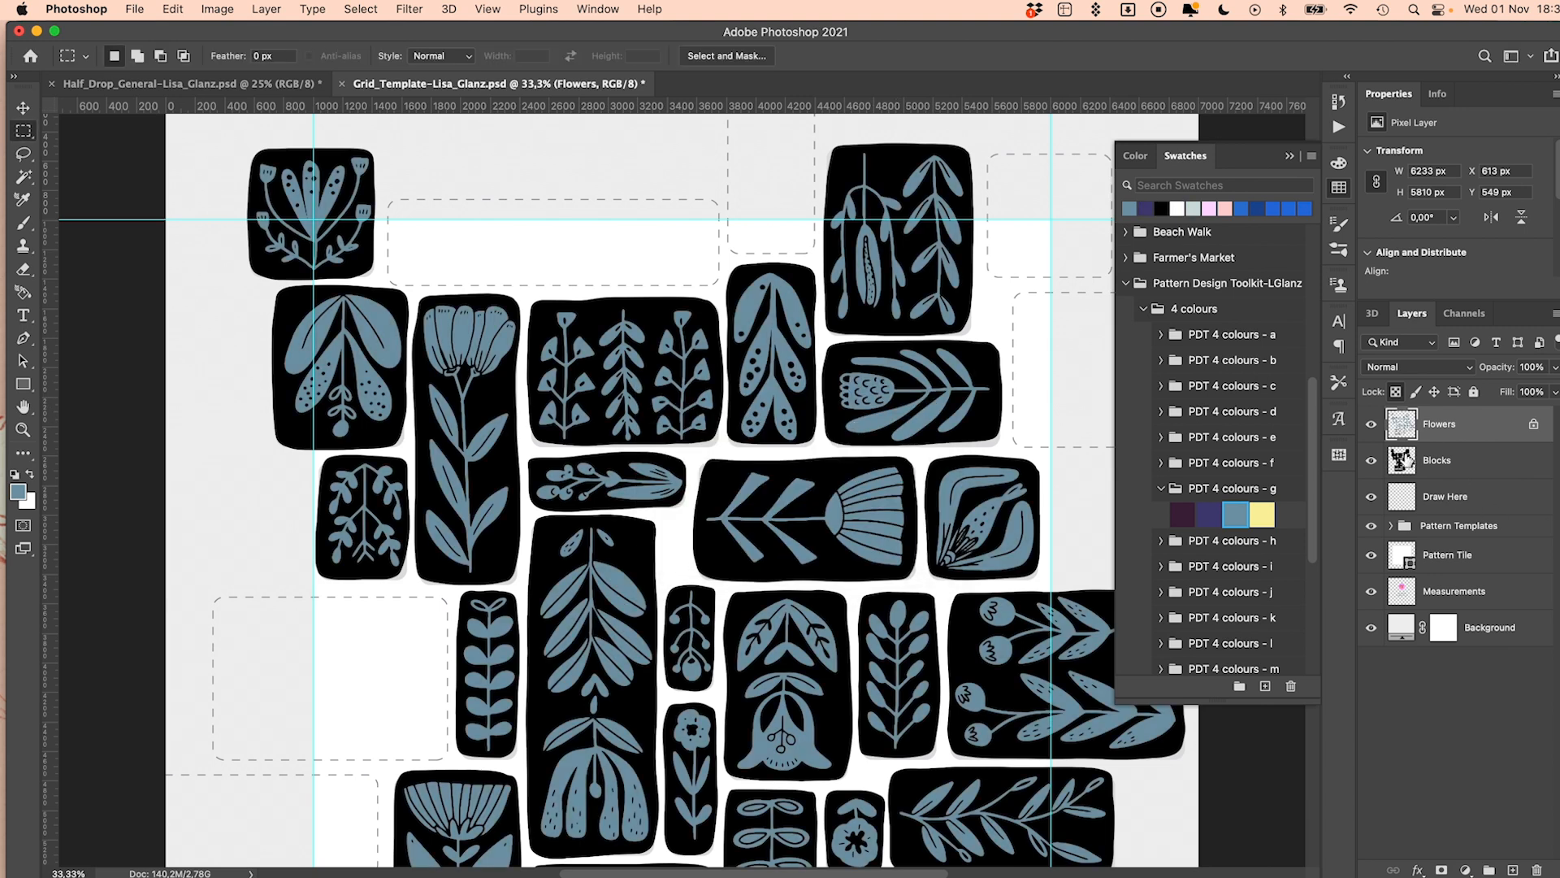
# Lock the Blocks layer's transparent pixels and fill its shapes with the dark plum swatch from PDT 4 colours - g
pyautogui.click(1183, 512)
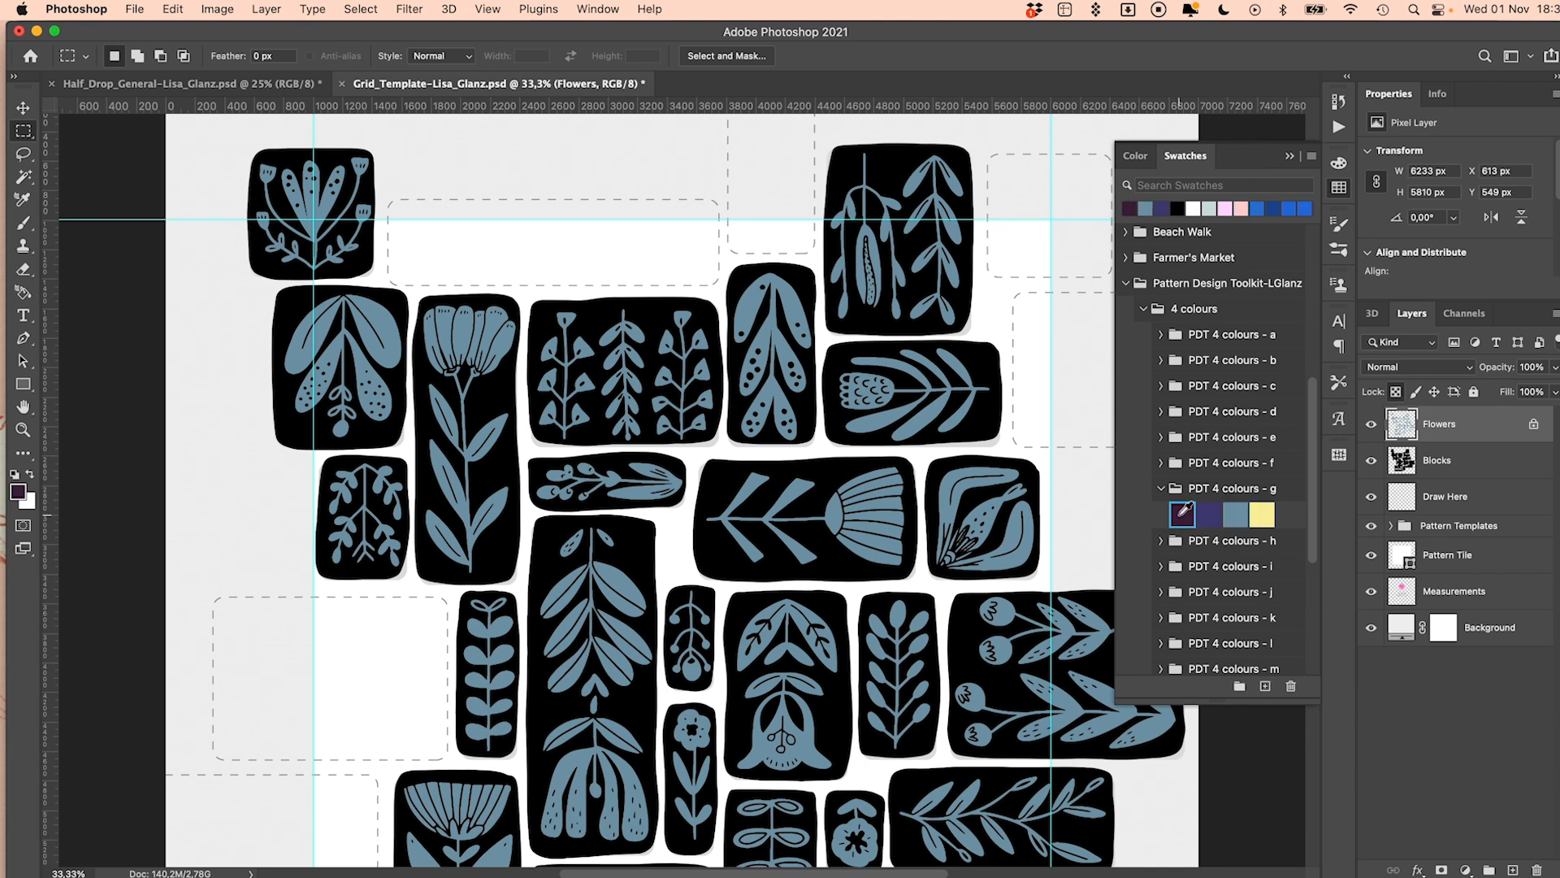
pyautogui.click(1463, 461)
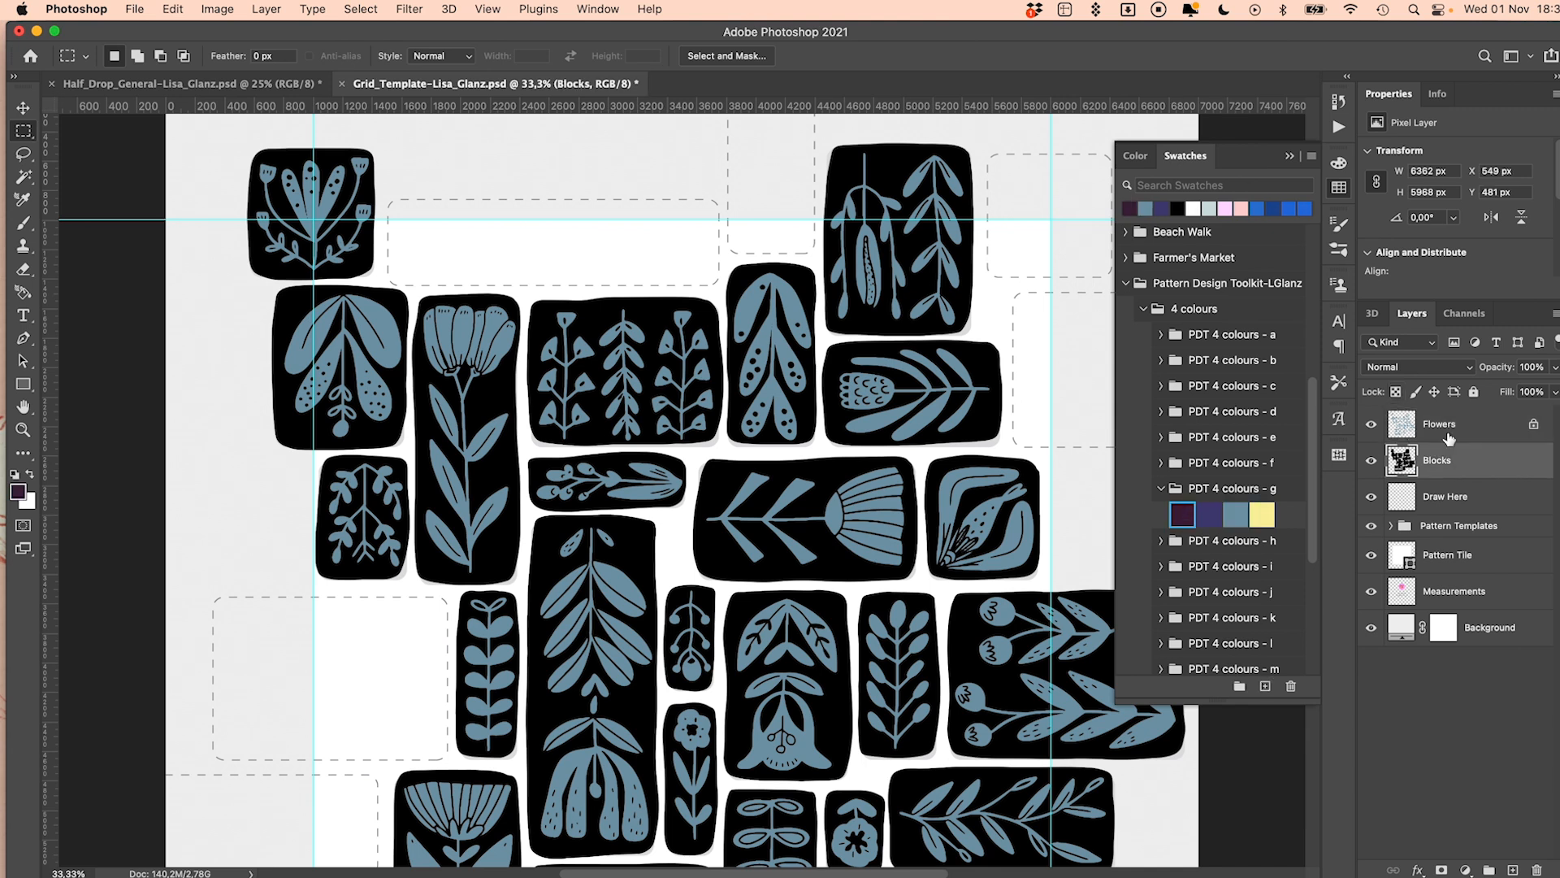
pyautogui.click(1396, 395)
pyautogui.click(171, 7)
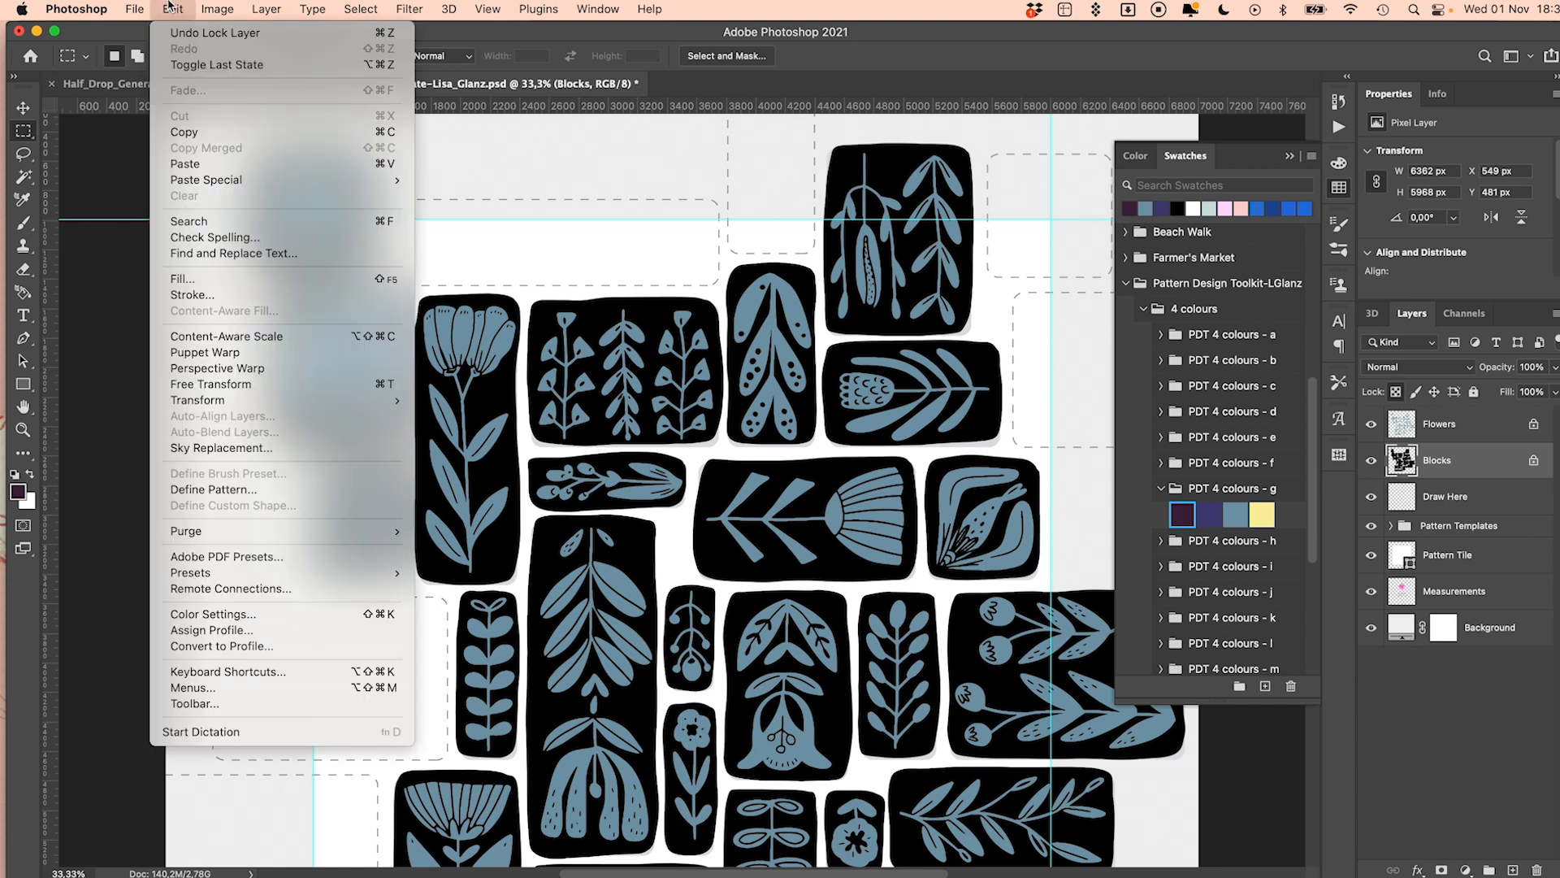
pyautogui.click(217, 281)
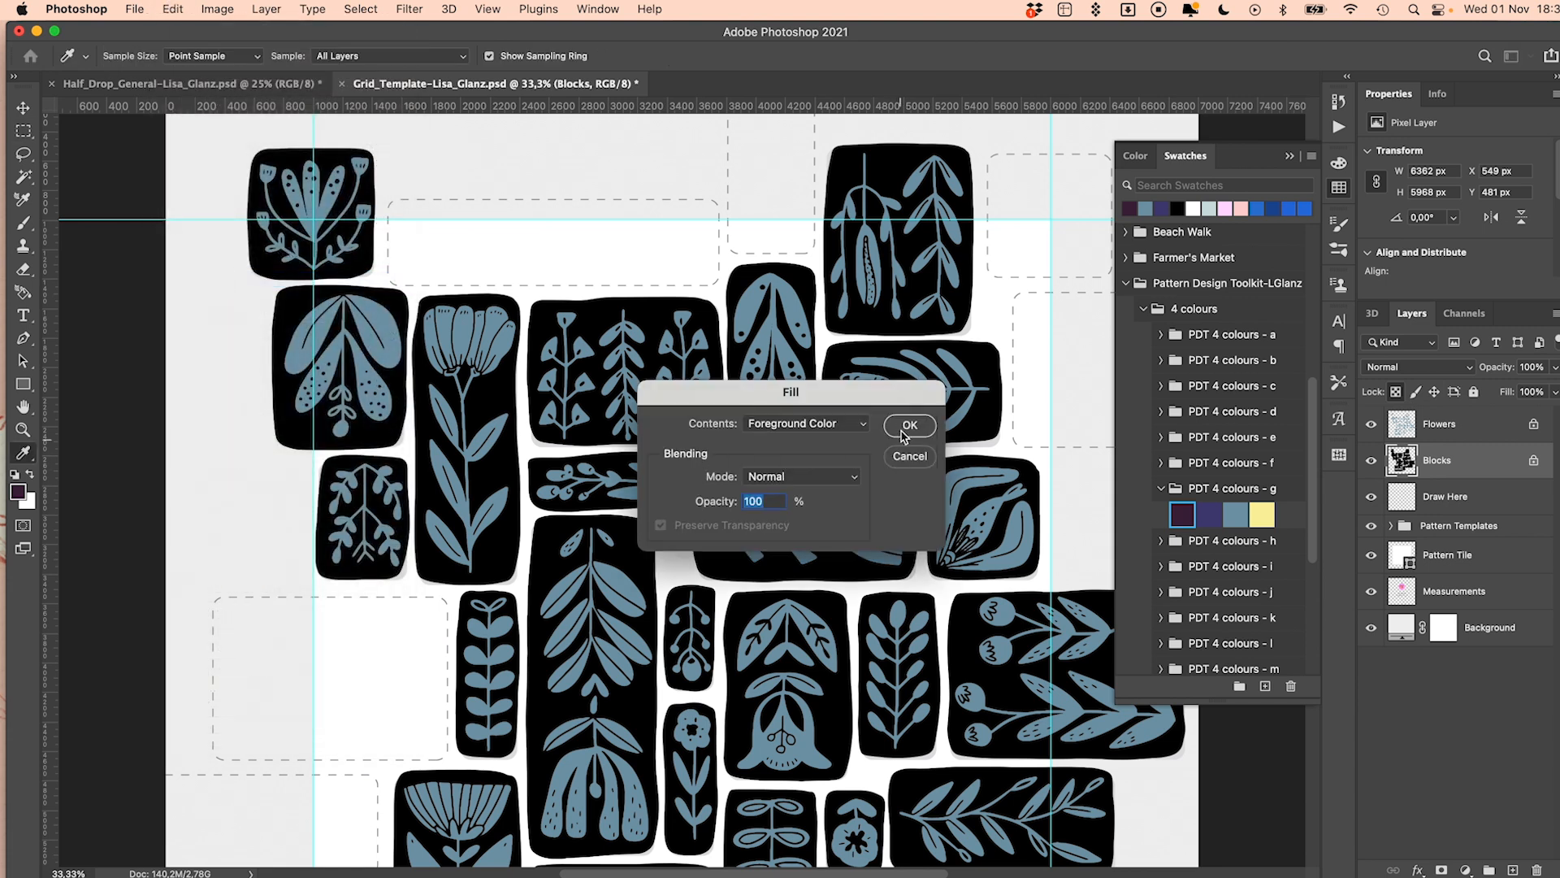
pyautogui.click(904, 425)
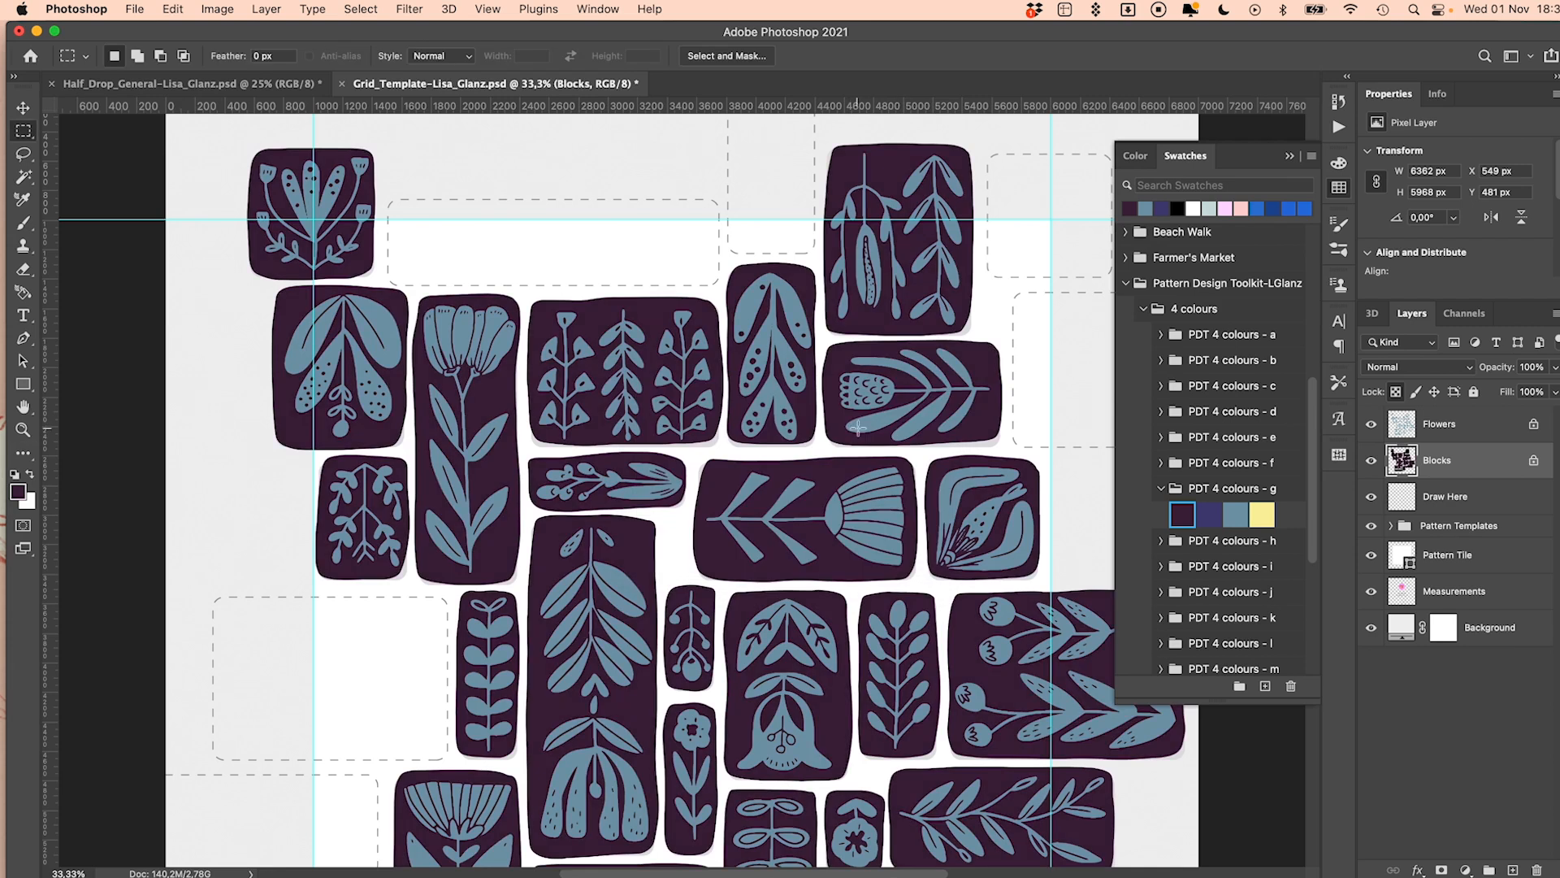
# Recolour the Pattern Tile shape with the indigo swatch from PDT 4 colours - g and hide the Pattern Templates group
pyautogui.click(1441, 561)
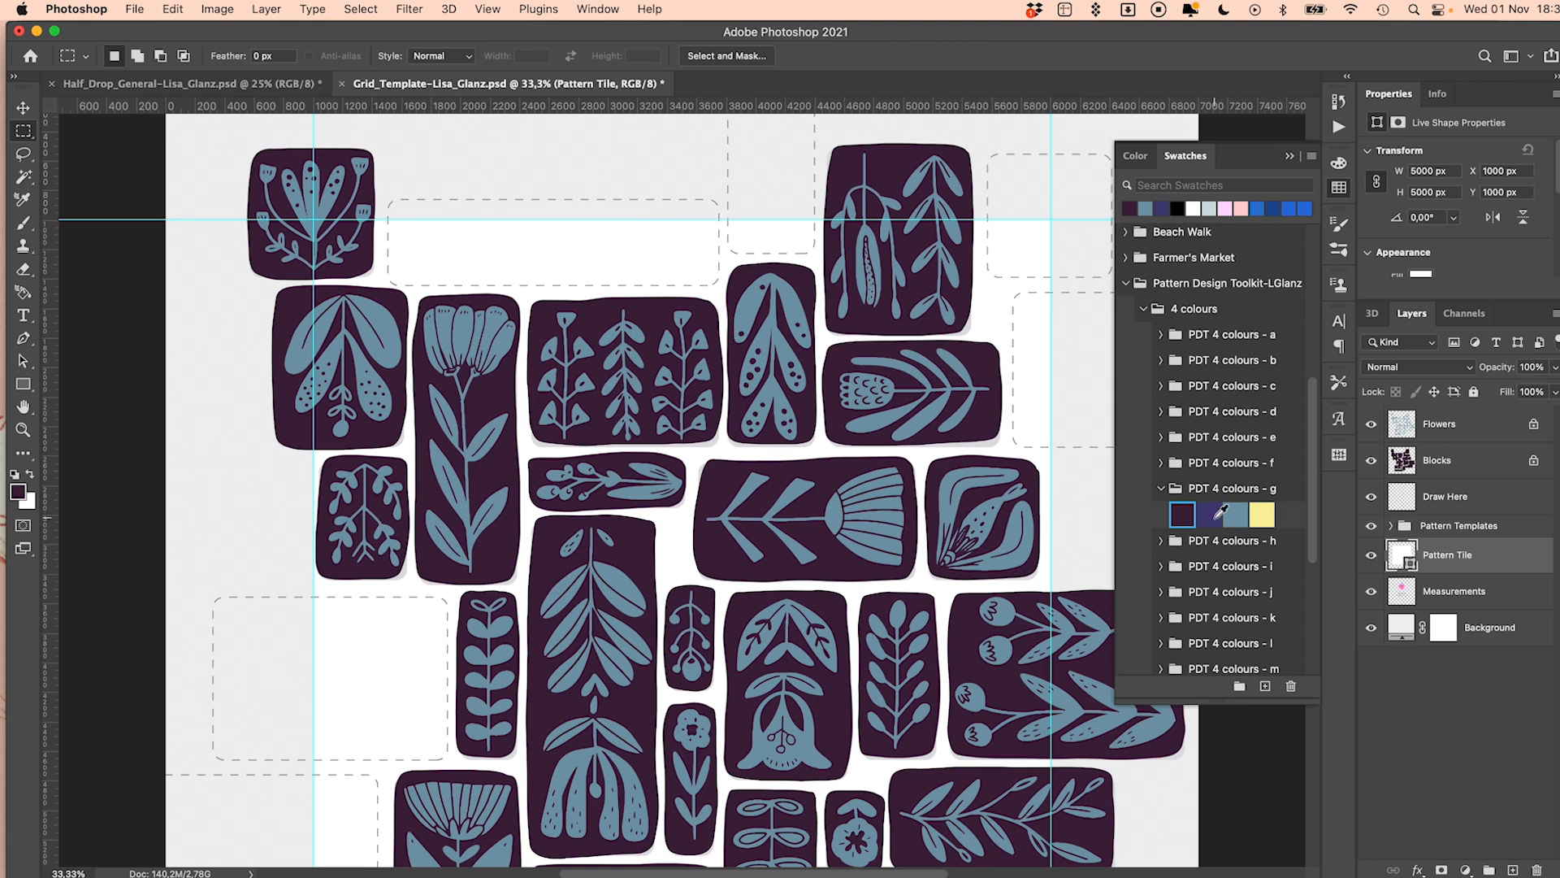
pyautogui.click(1207, 514)
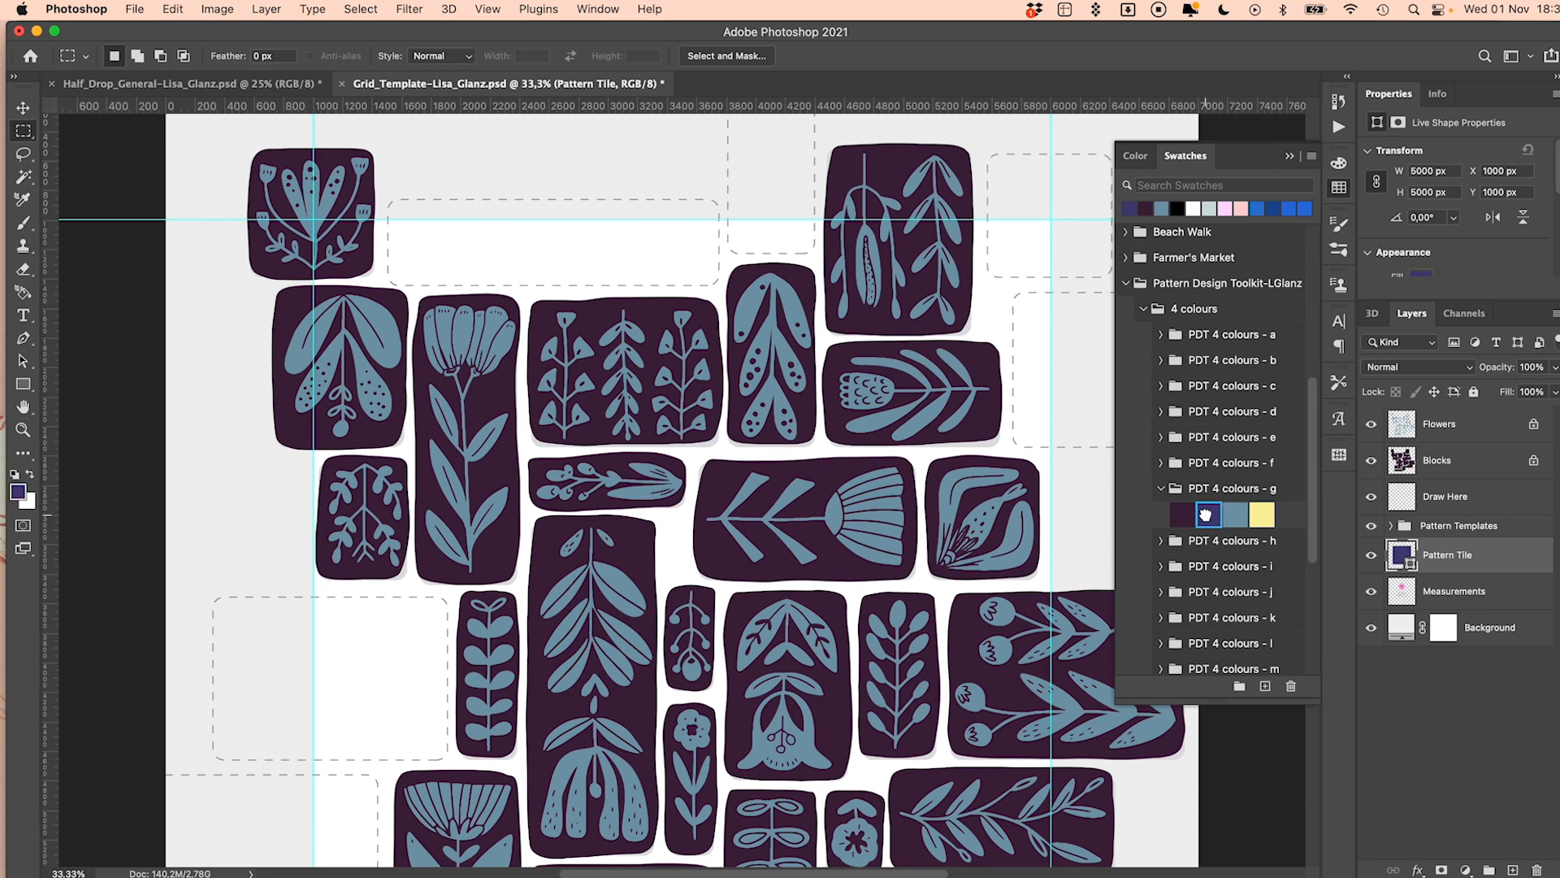
pyautogui.click(1370, 527)
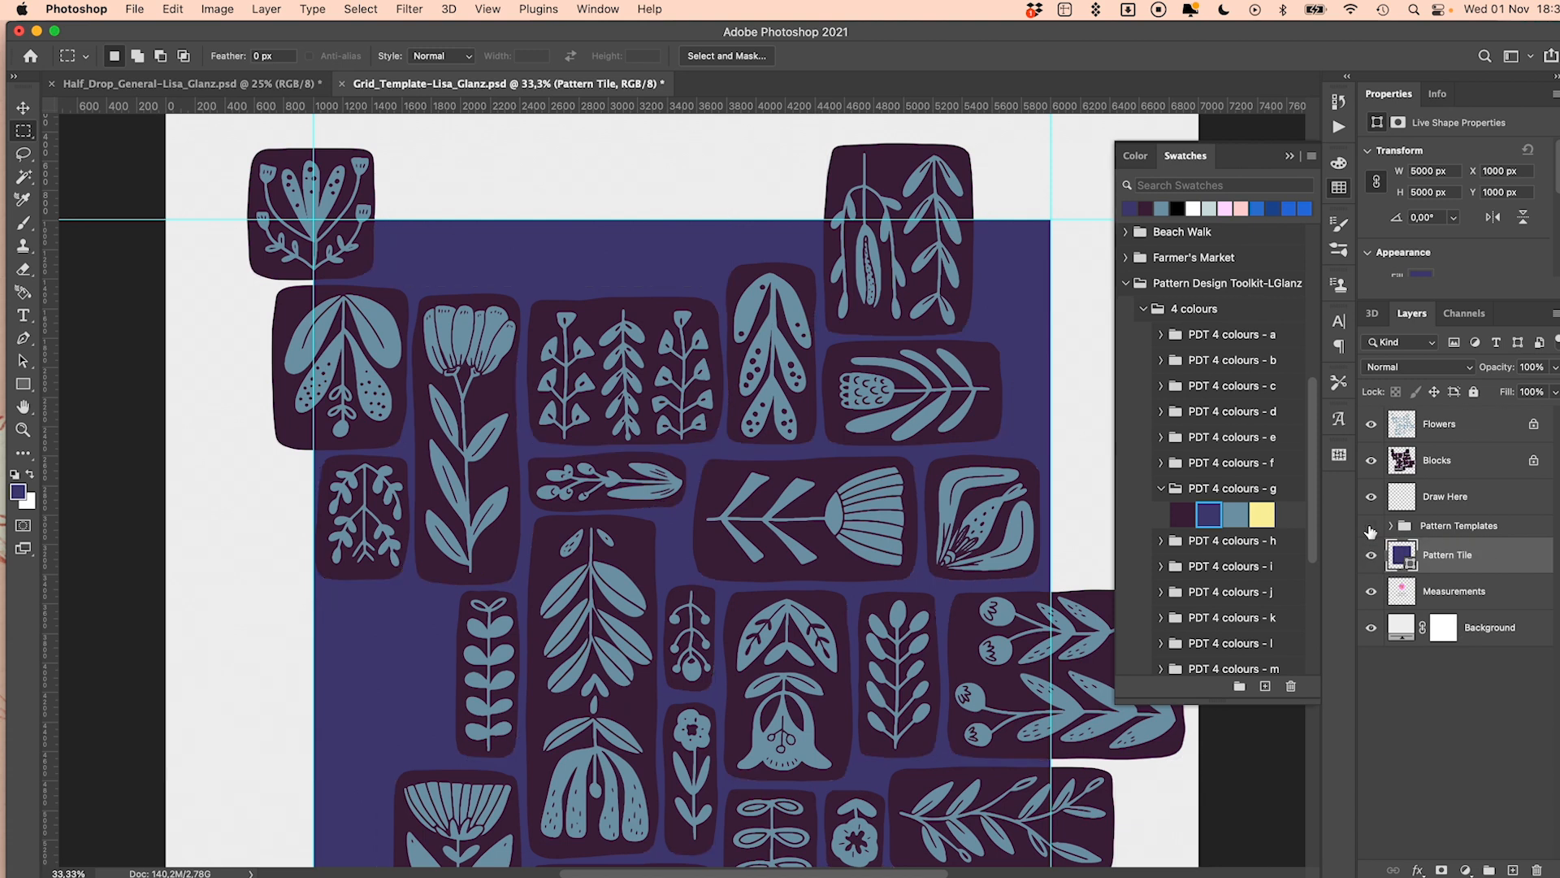
pyautogui.click(1340, 189)
# Group the Flowers, Blocks and Pattern Tile layers together
pyautogui.scroll(-3, 1190, 377)
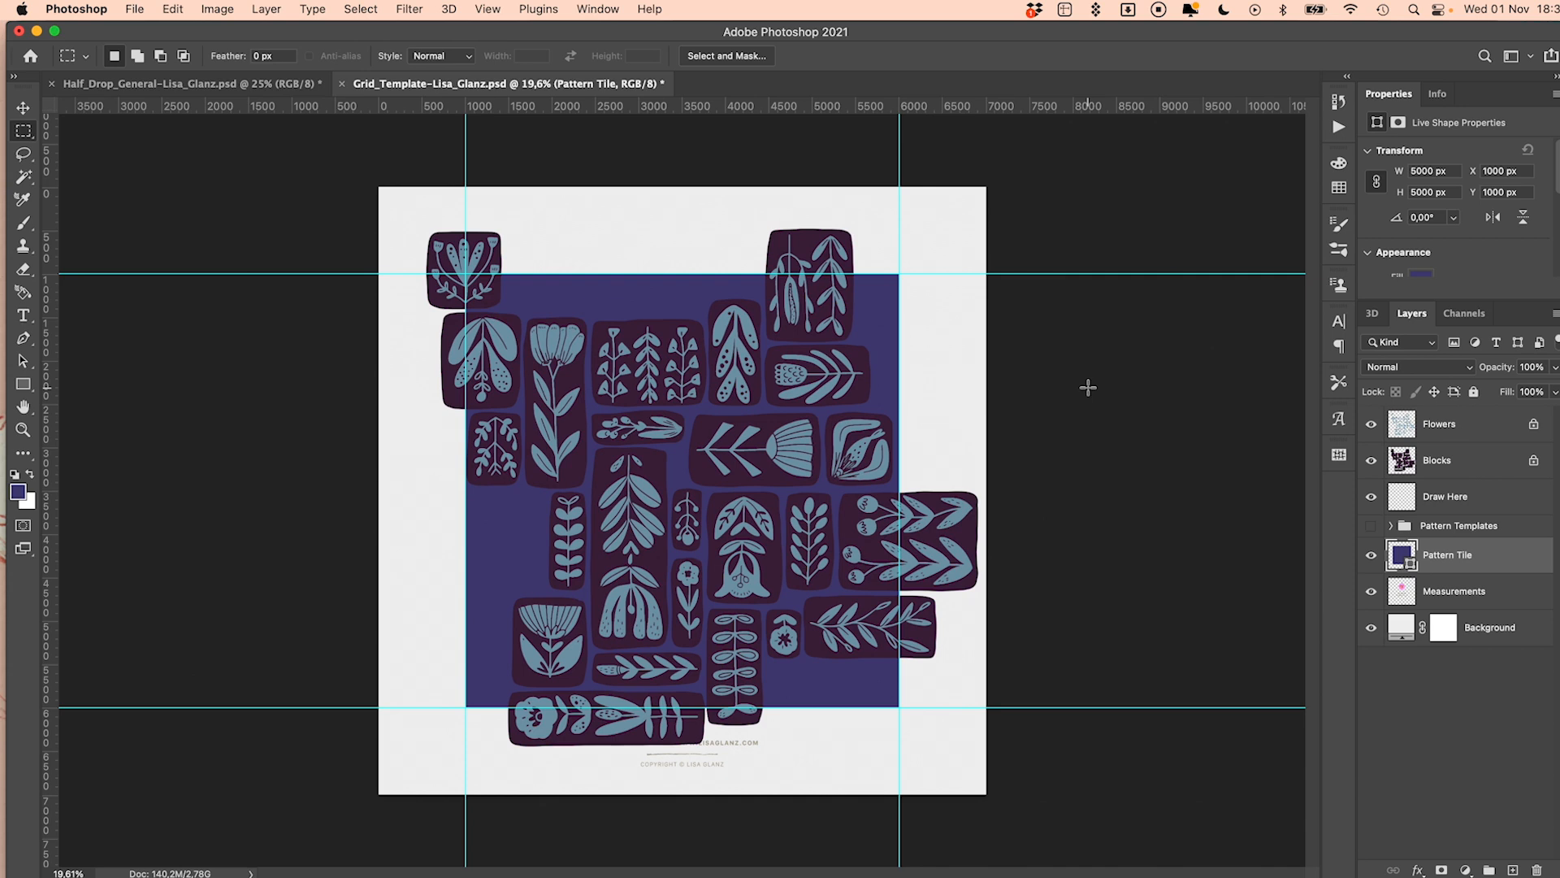
pyautogui.click(1449, 437)
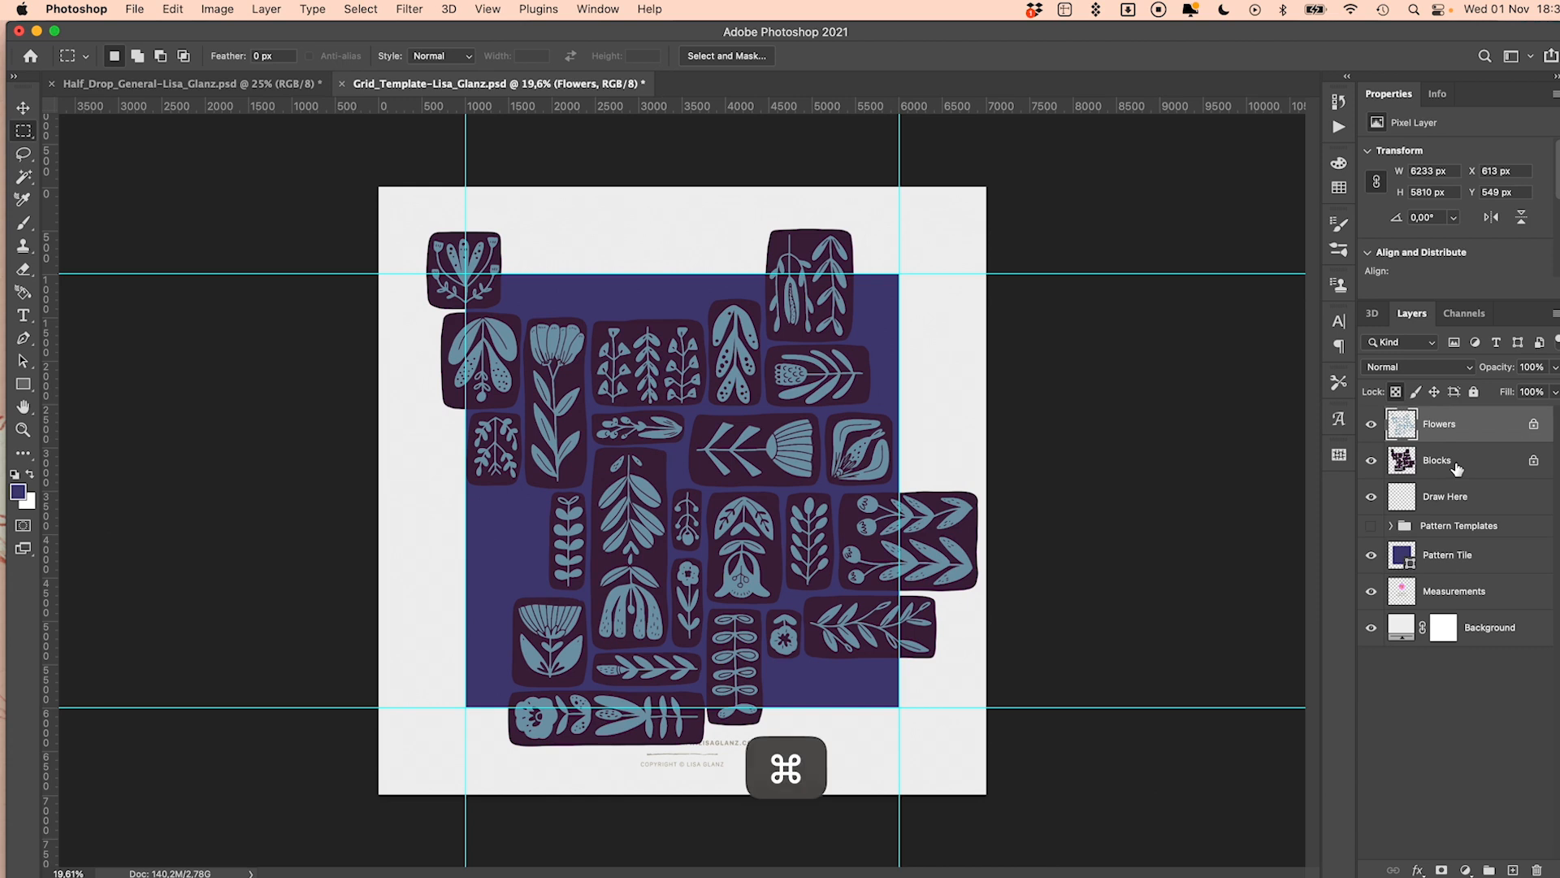
pyautogui.keyDown('super'); pyautogui.click(1457, 469); pyautogui.keyUp('super')
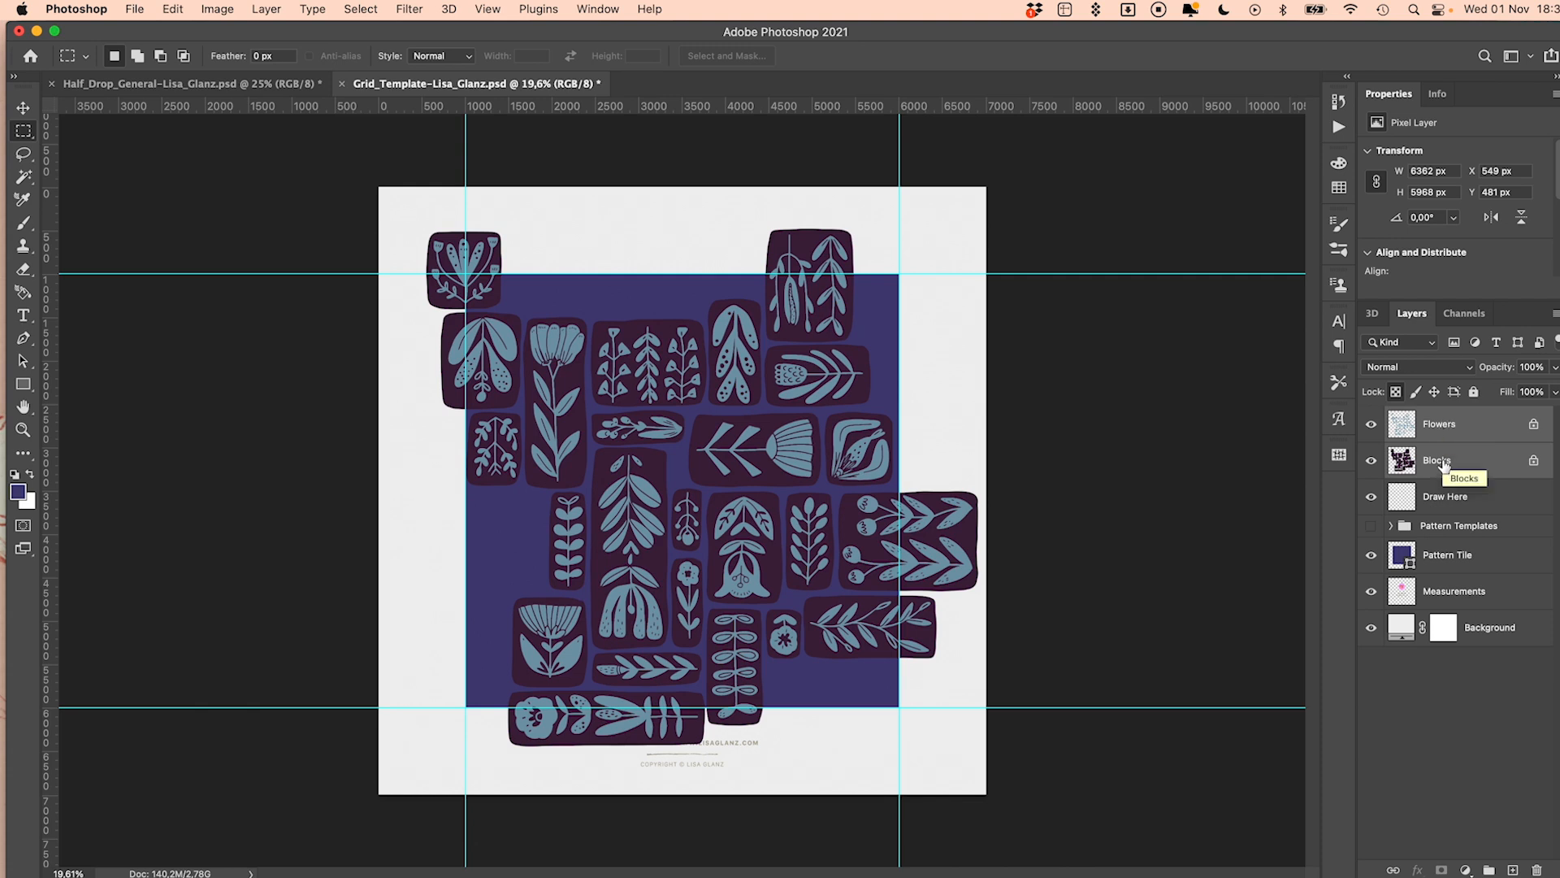
pyautogui.keyDown('super'); pyautogui.click(1480, 557); pyautogui.keyUp('super')
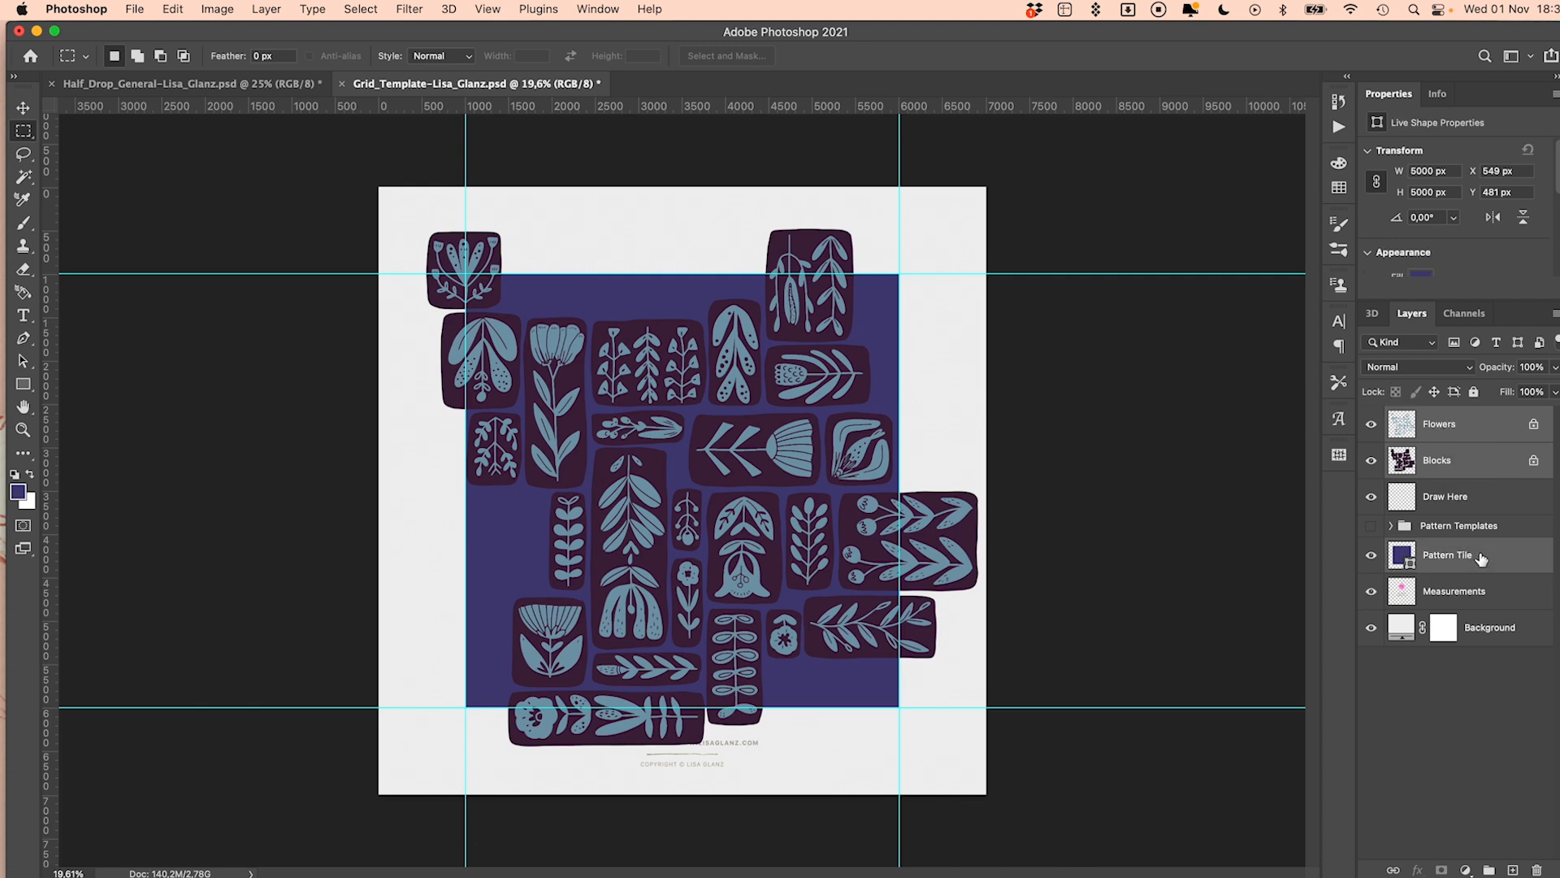
pyautogui.click(1489, 869)
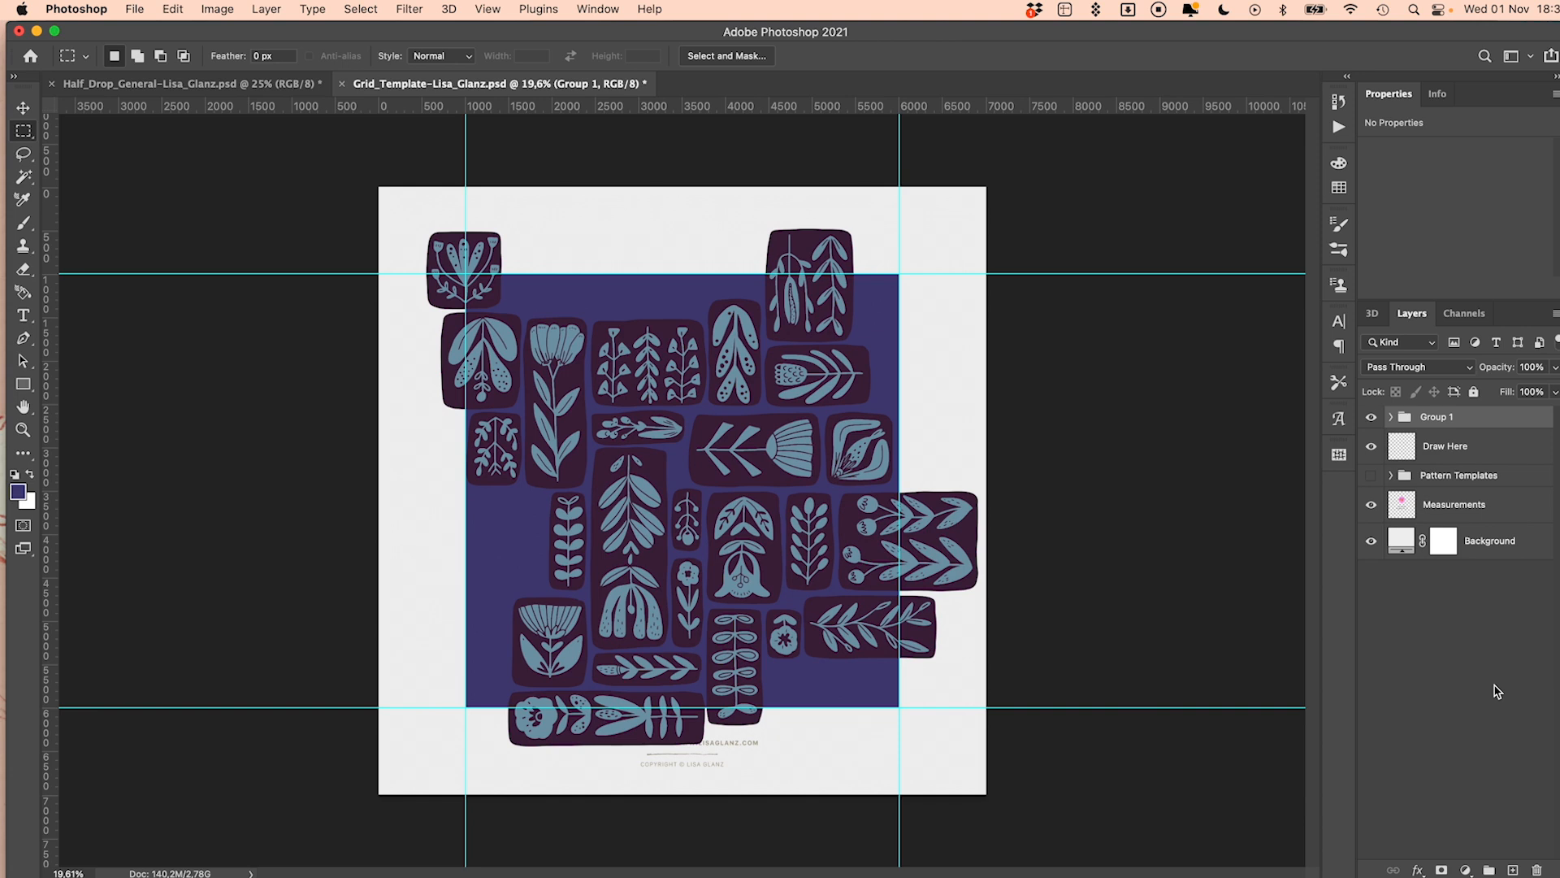
# Delete the Pattern Templates group together with its contents
pyautogui.click(1459, 479)
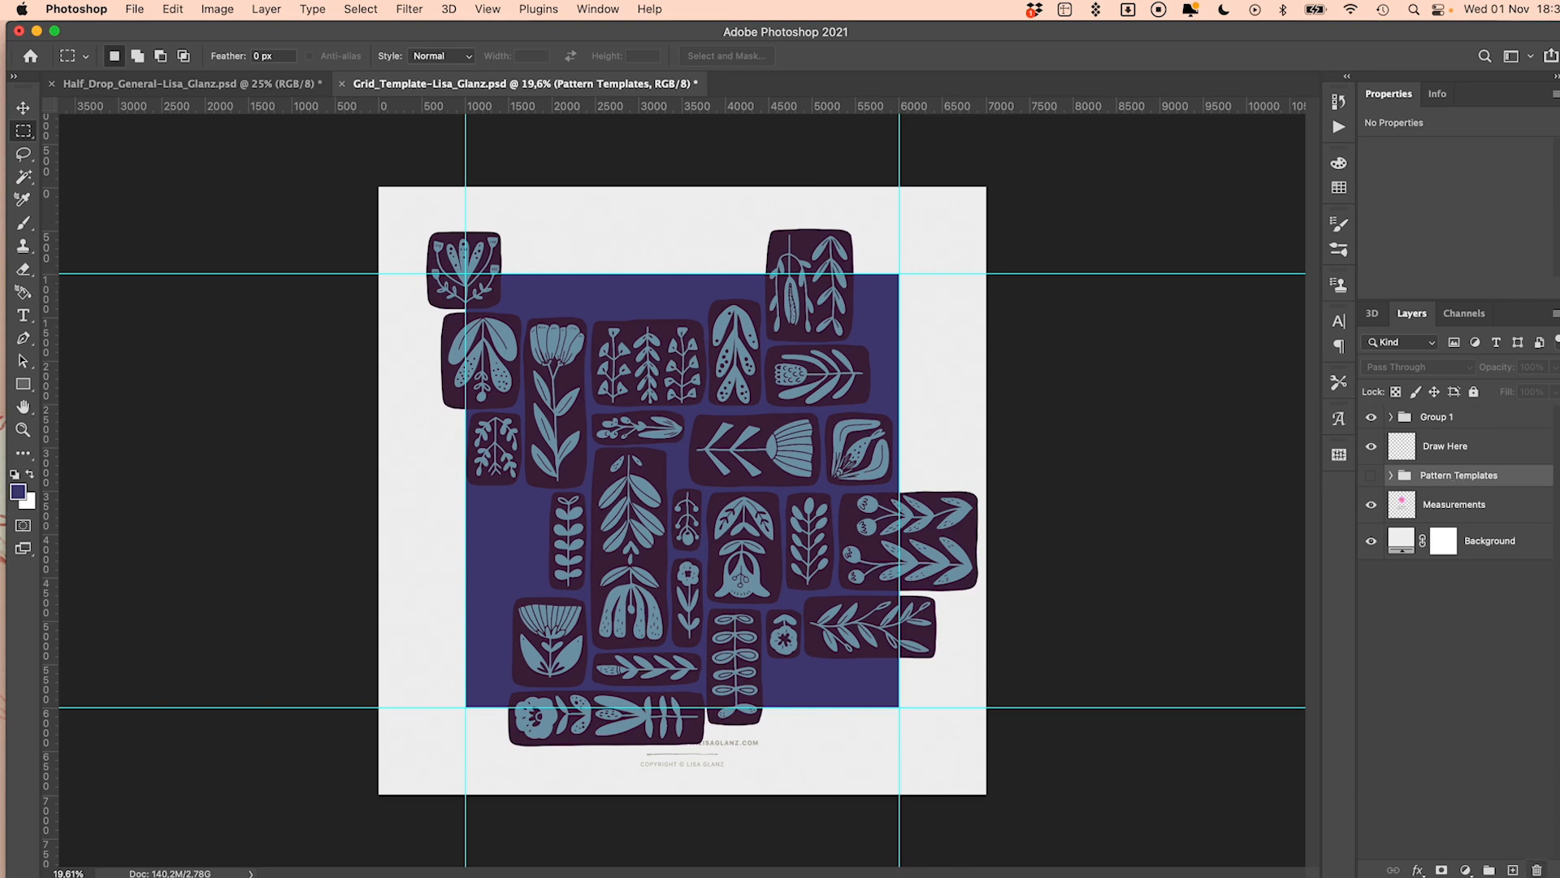
pyautogui.click(1536, 870)
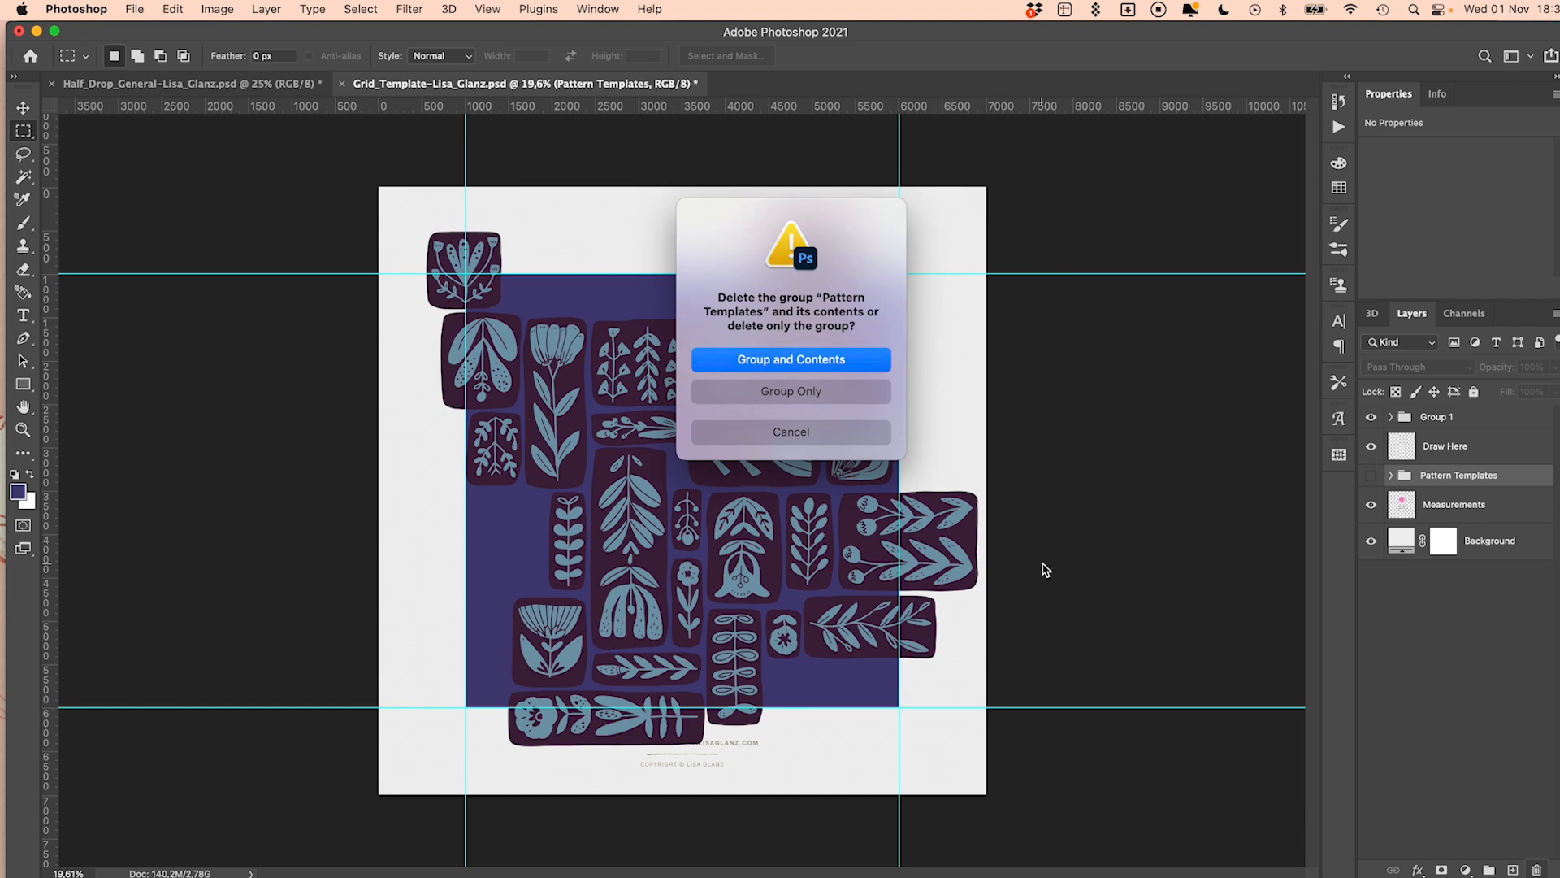
pyautogui.click(763, 369)
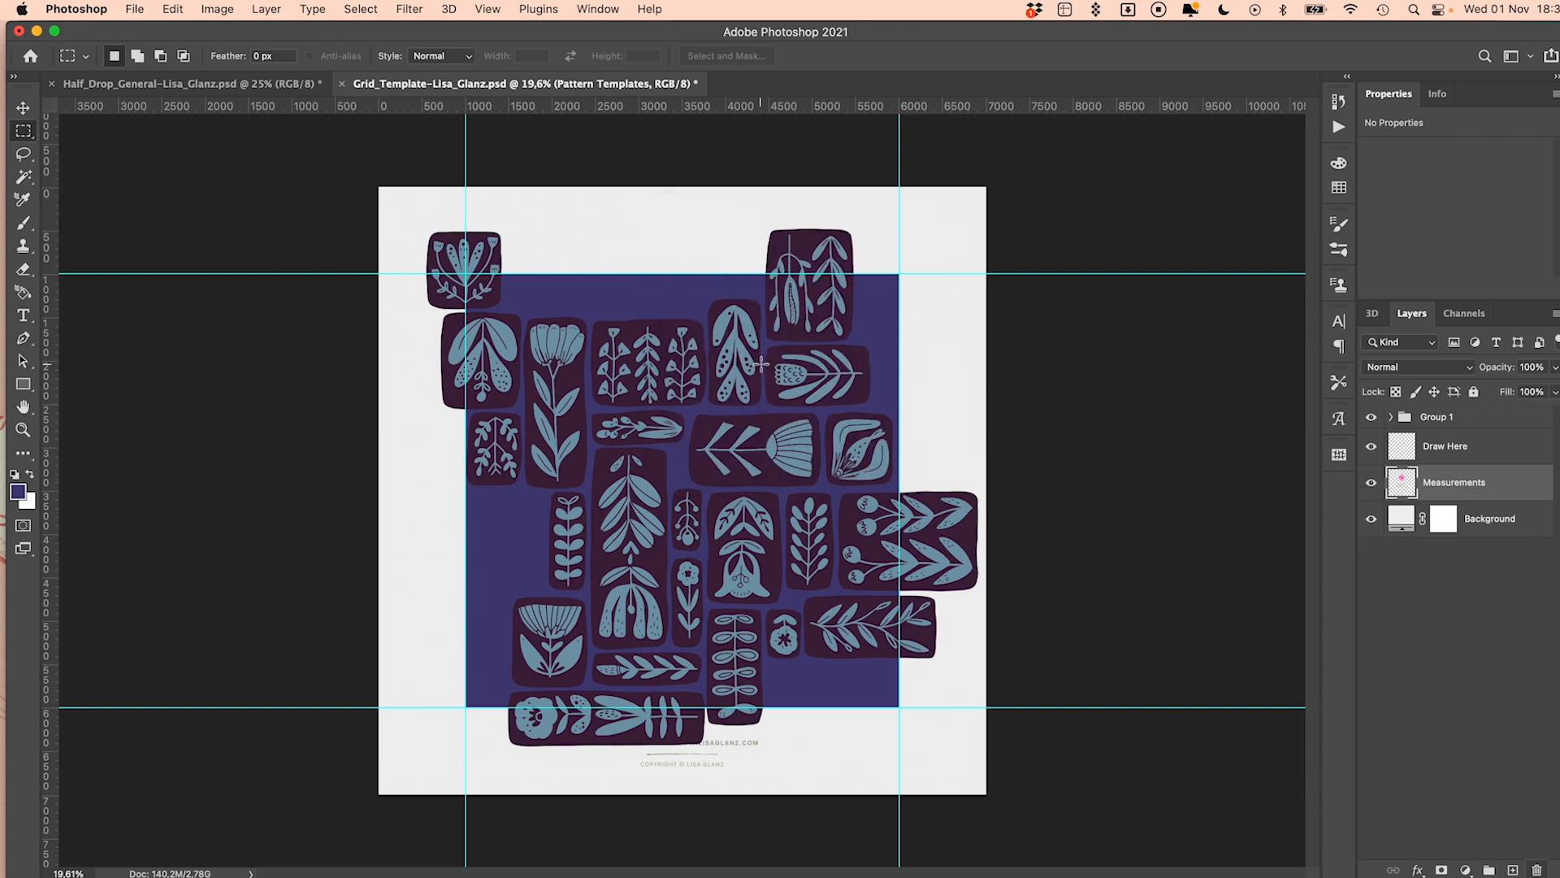
# Duplicate the Group 1 artwork group four times and hide the original group as a backup
pyautogui.click(1493, 420)
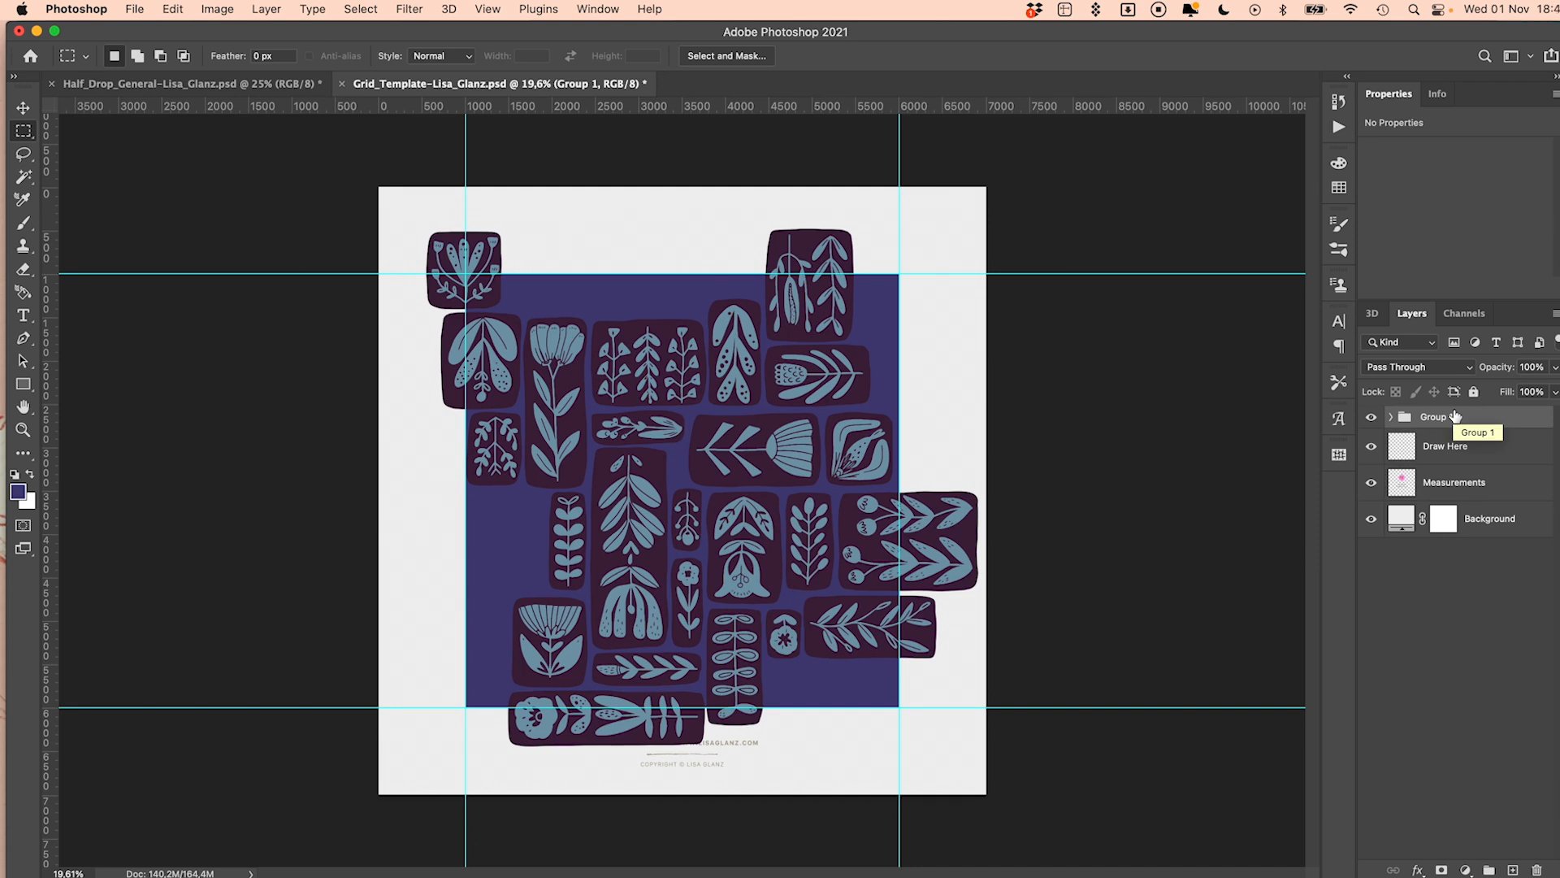
pyautogui.press('super+j')
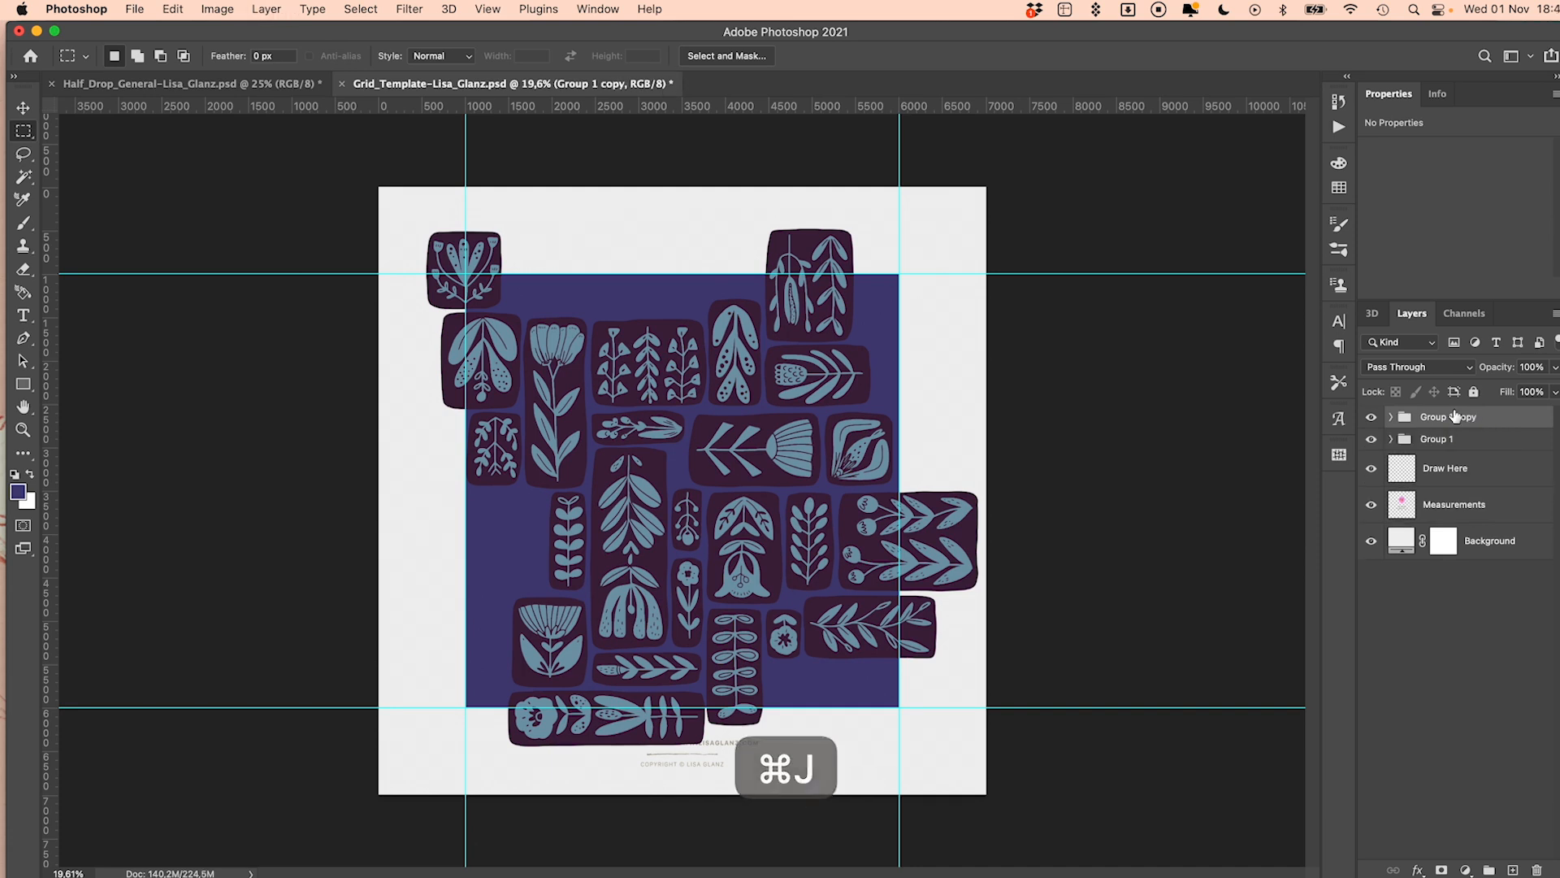
pyautogui.press('super+j')
pyautogui.press('super+j')
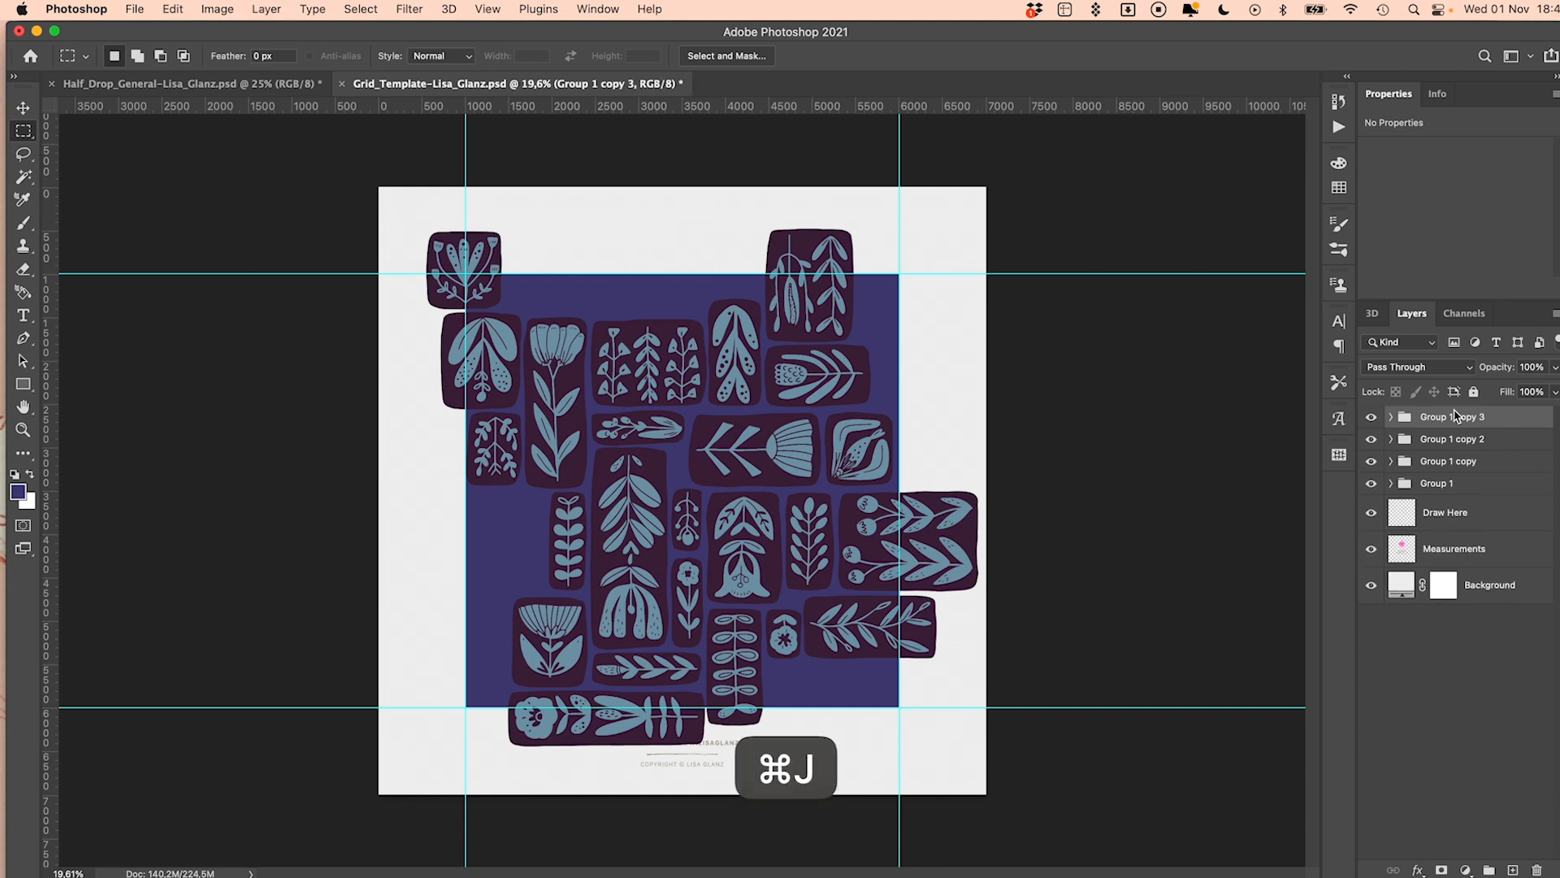
pyautogui.press('super+j')
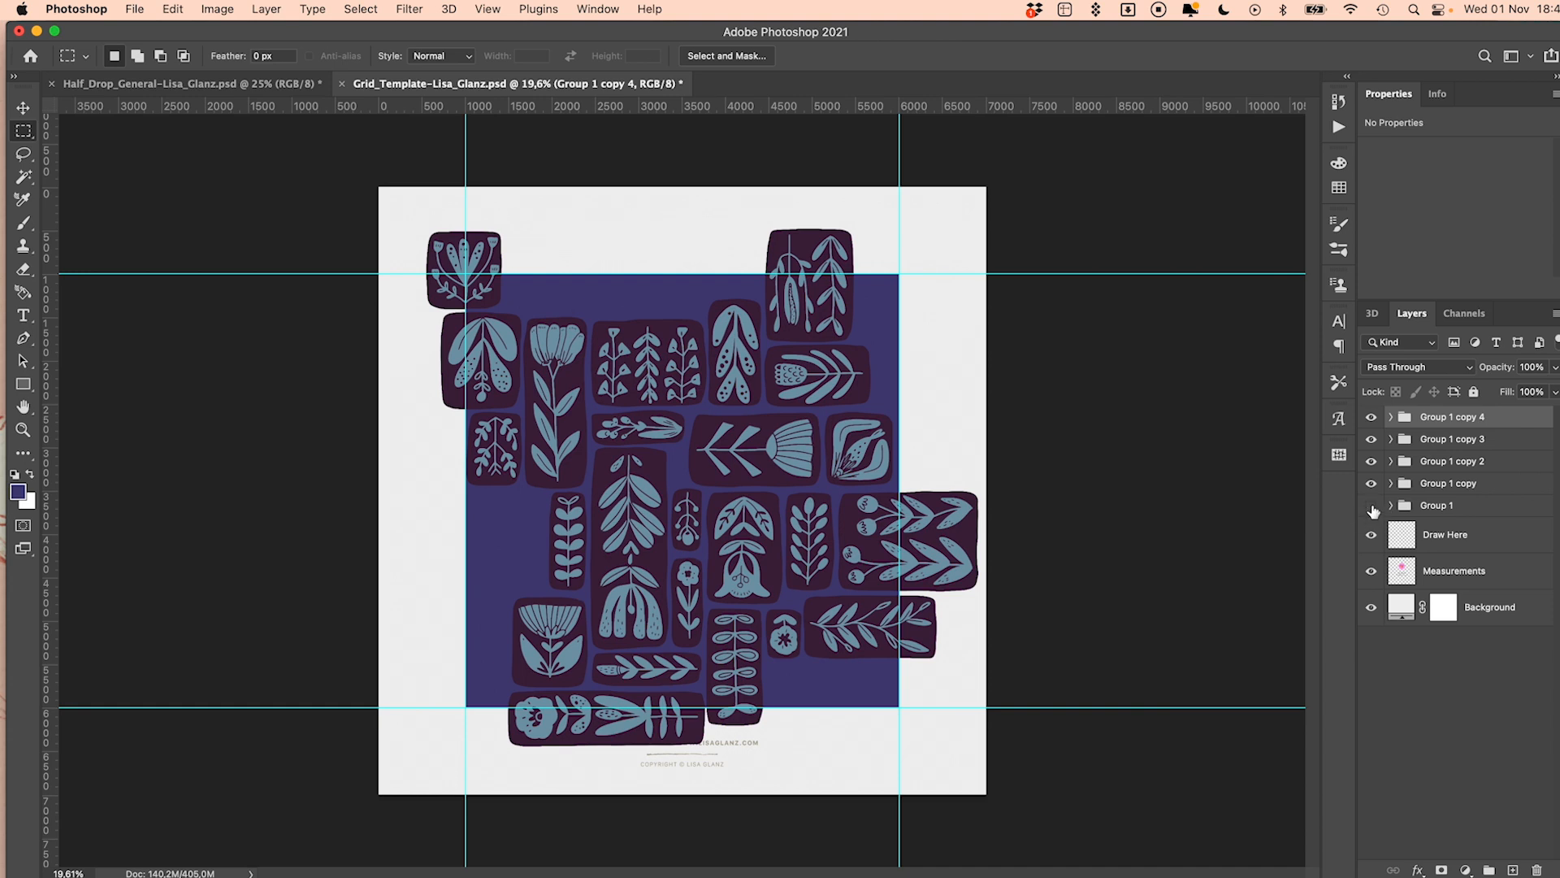
pyautogui.click(1373, 510)
# Select the Group 1 copy group and check the Snap and Snap To settings for guides, layers and document bounds
pyautogui.click(1497, 486)
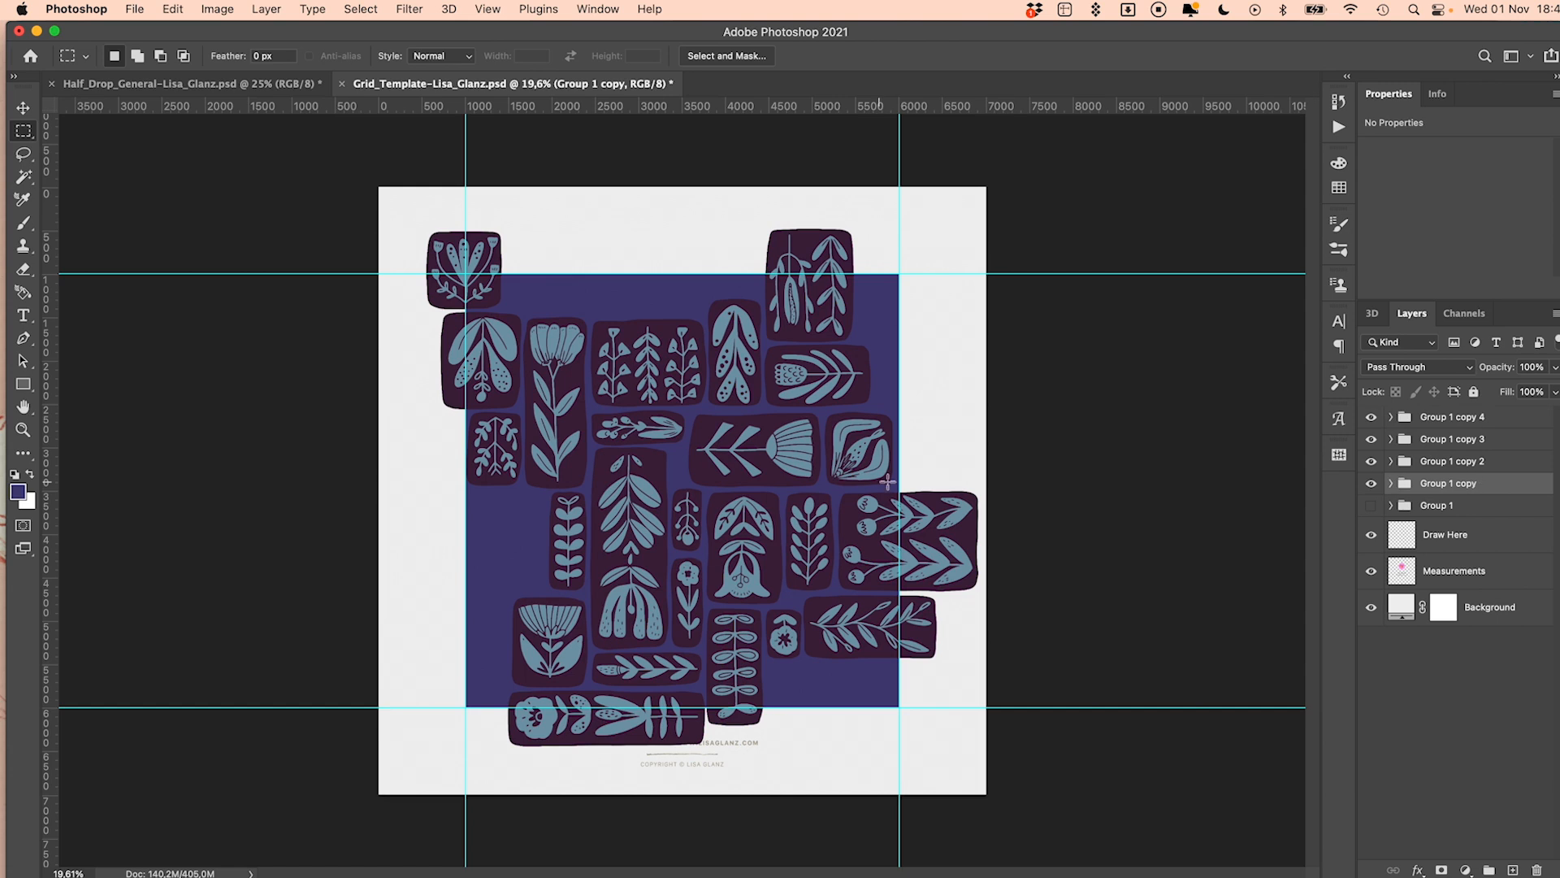
pyautogui.click(486, 9)
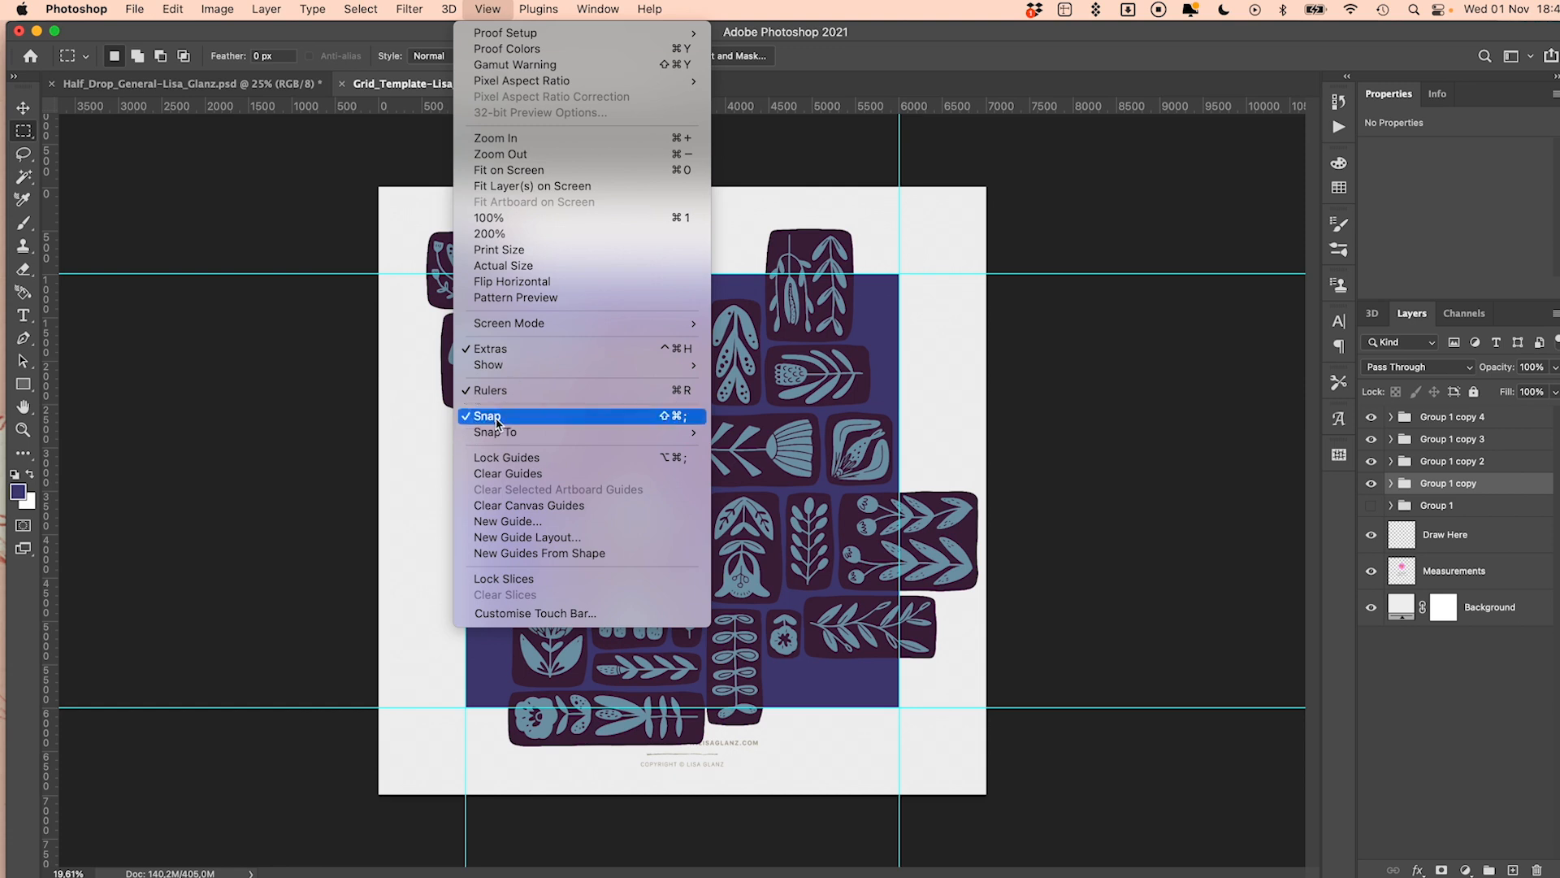
pyautogui.moveTo(498, 435)
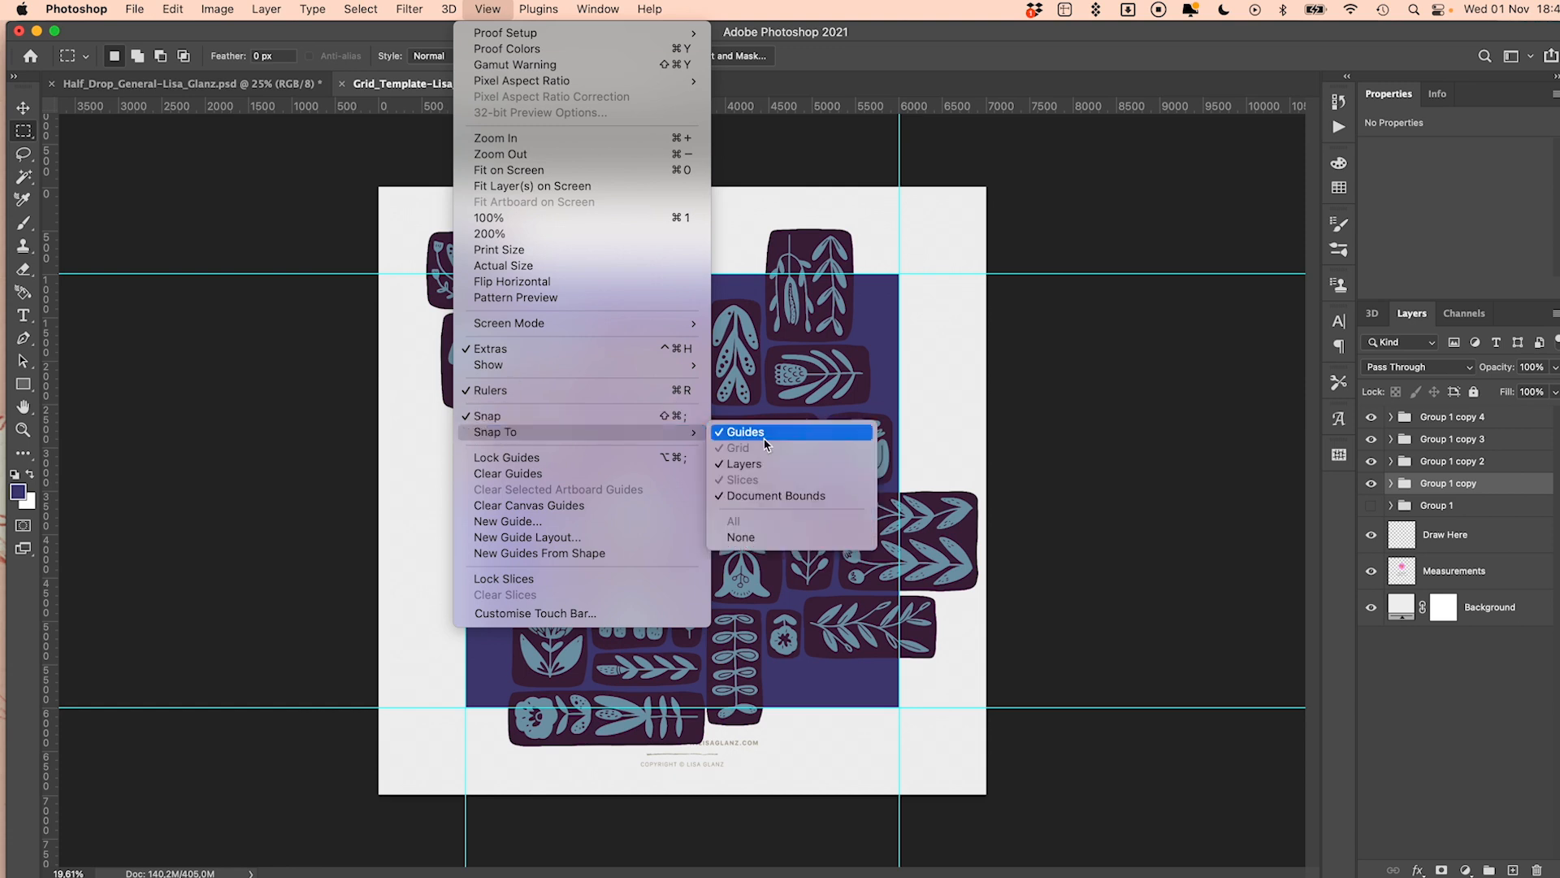
pyautogui.click(496, 8)
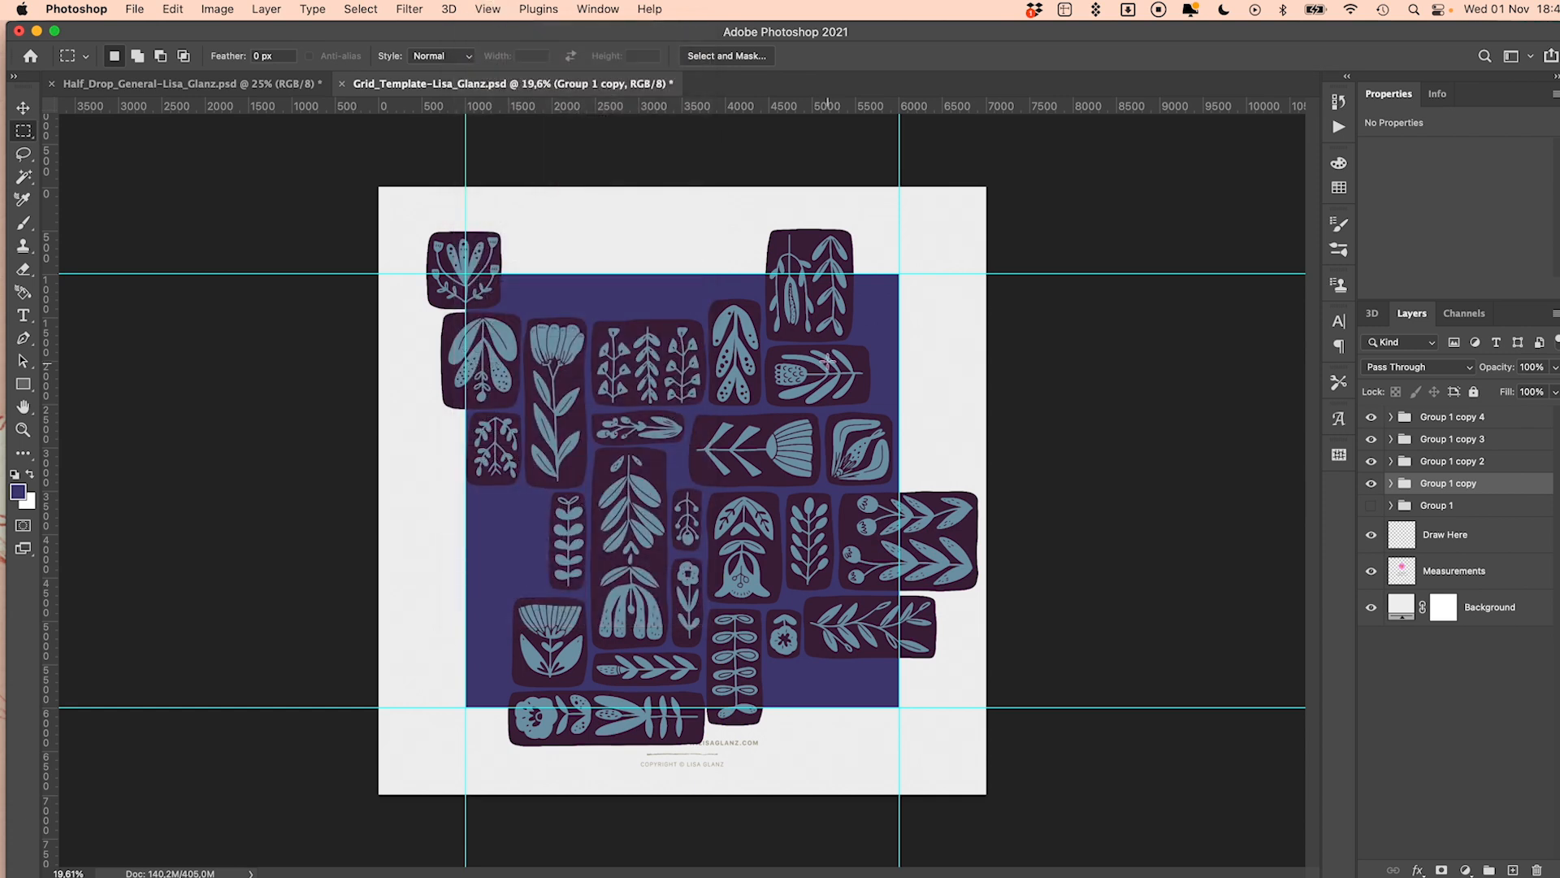
# Activate the Move tool and hide the Measurements layer and the Group 1 copy 2, copy 3 and copy 4 groups
pyautogui.click(22, 109)
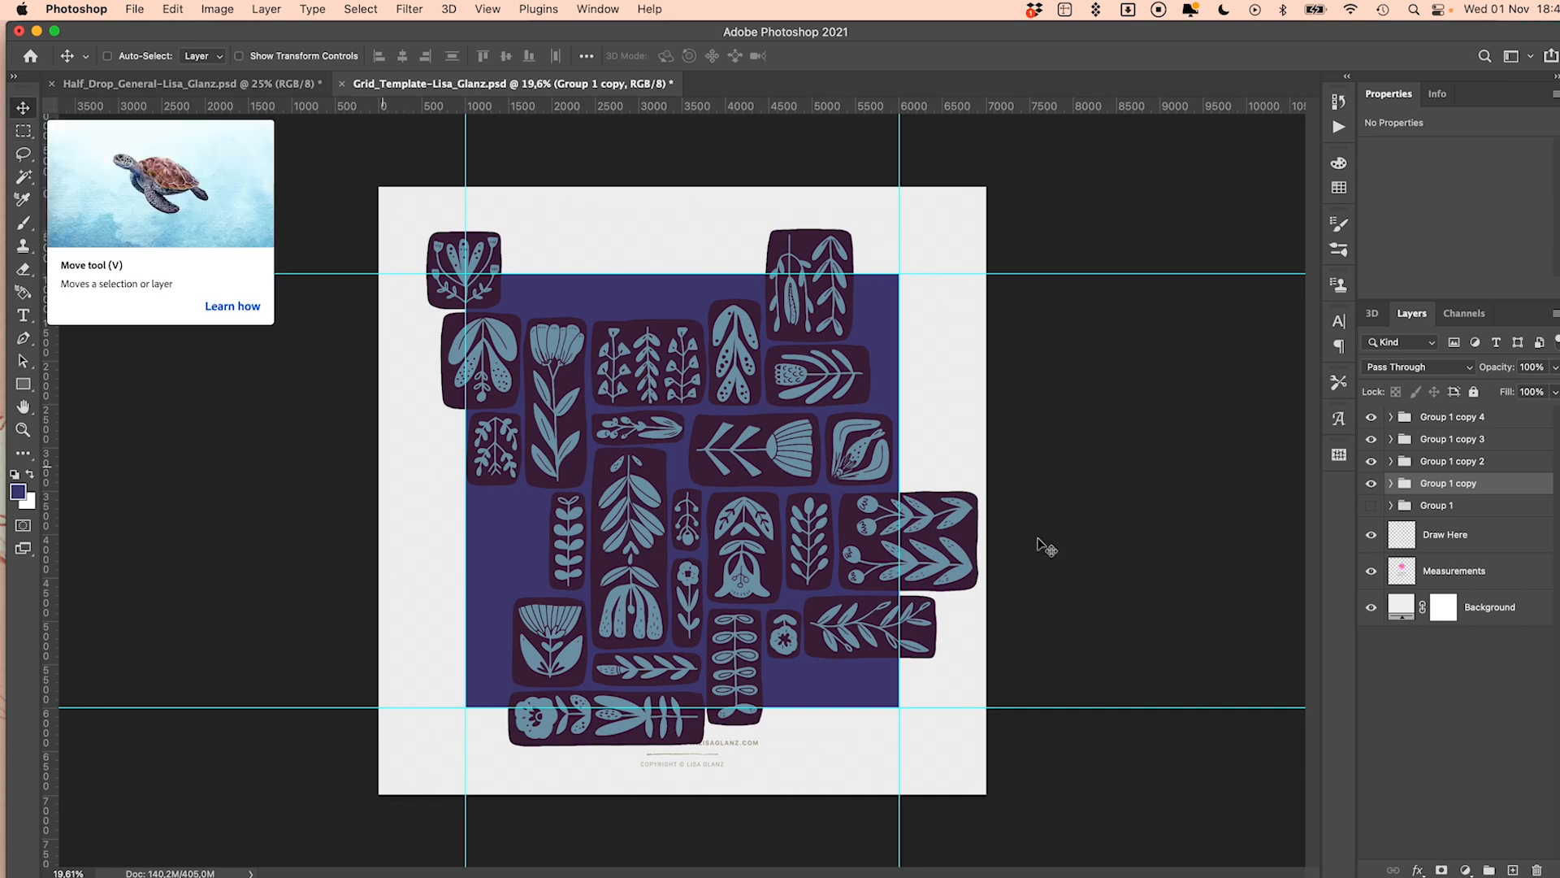
pyautogui.click(1371, 577)
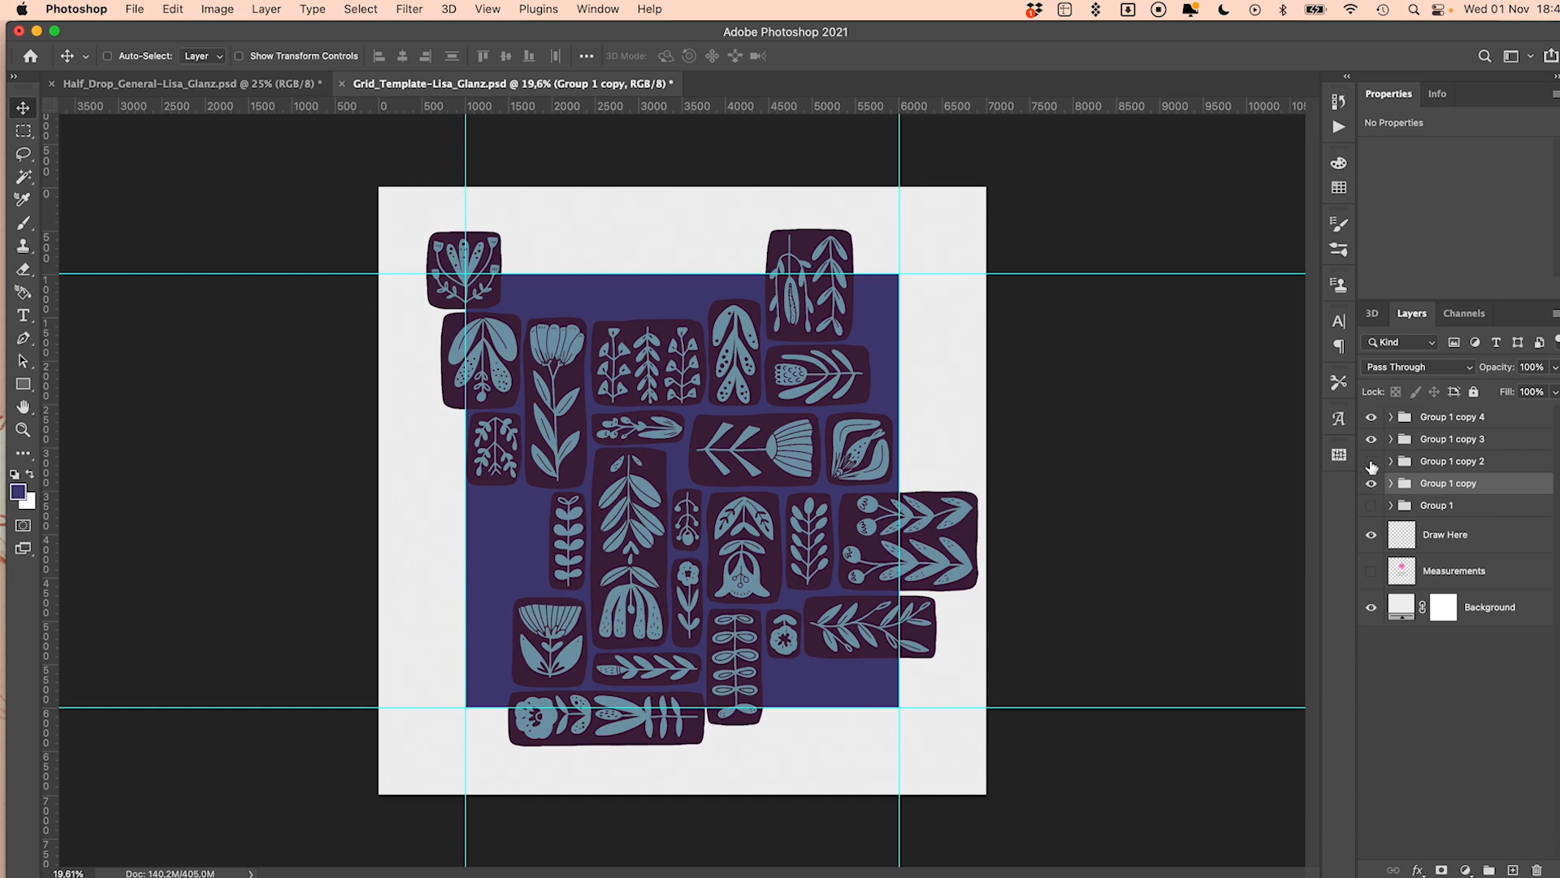
pyautogui.click(1371, 439)
pyautogui.scroll(5, 329, 478)
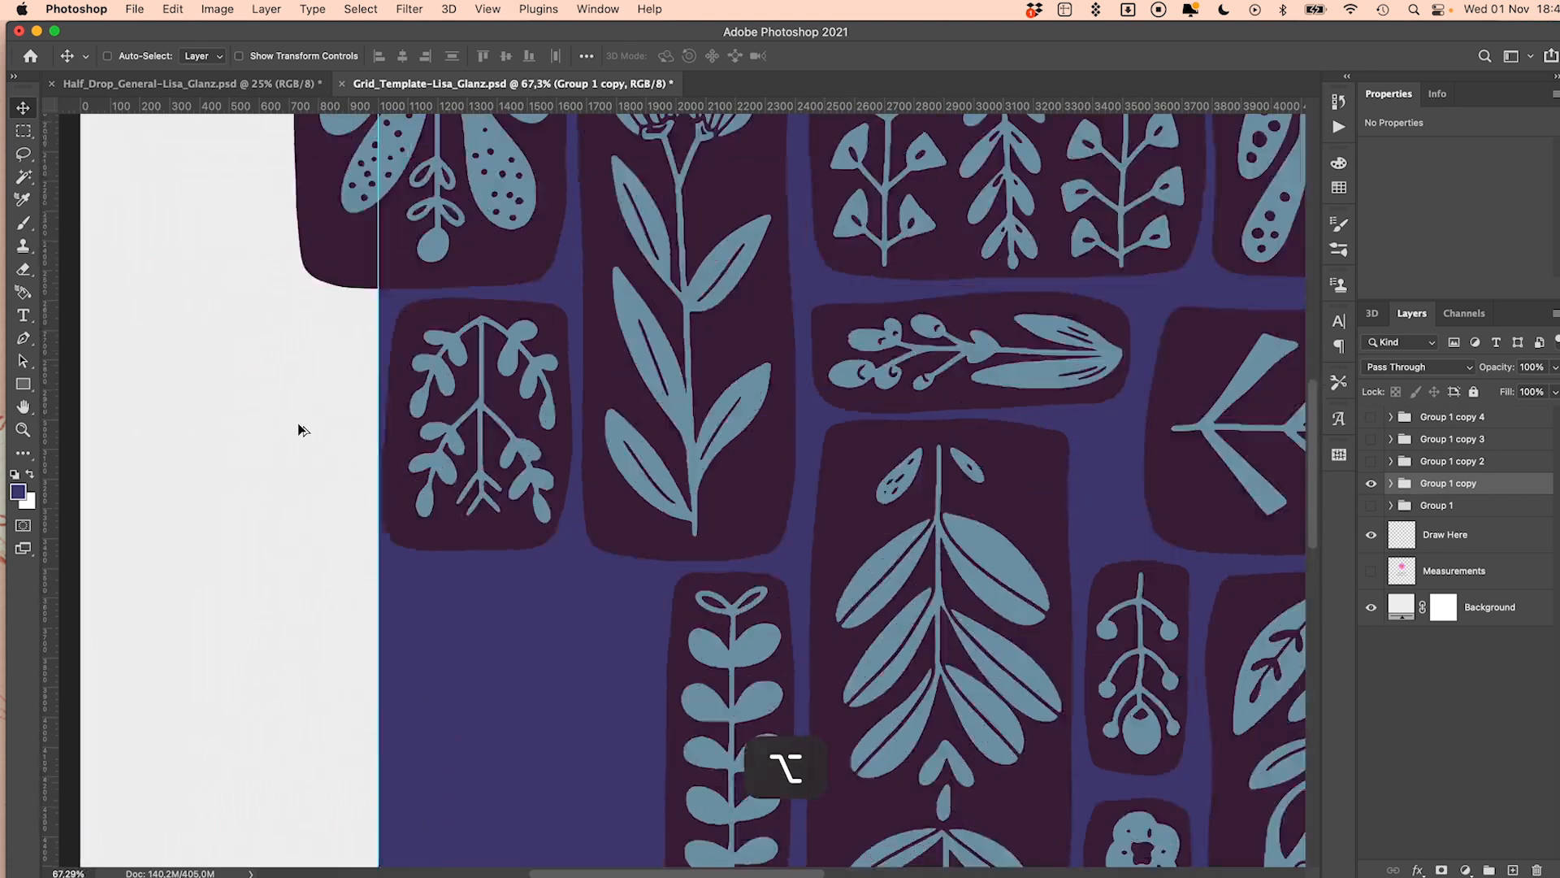
pyautogui.scroll(-2, 303, 430)
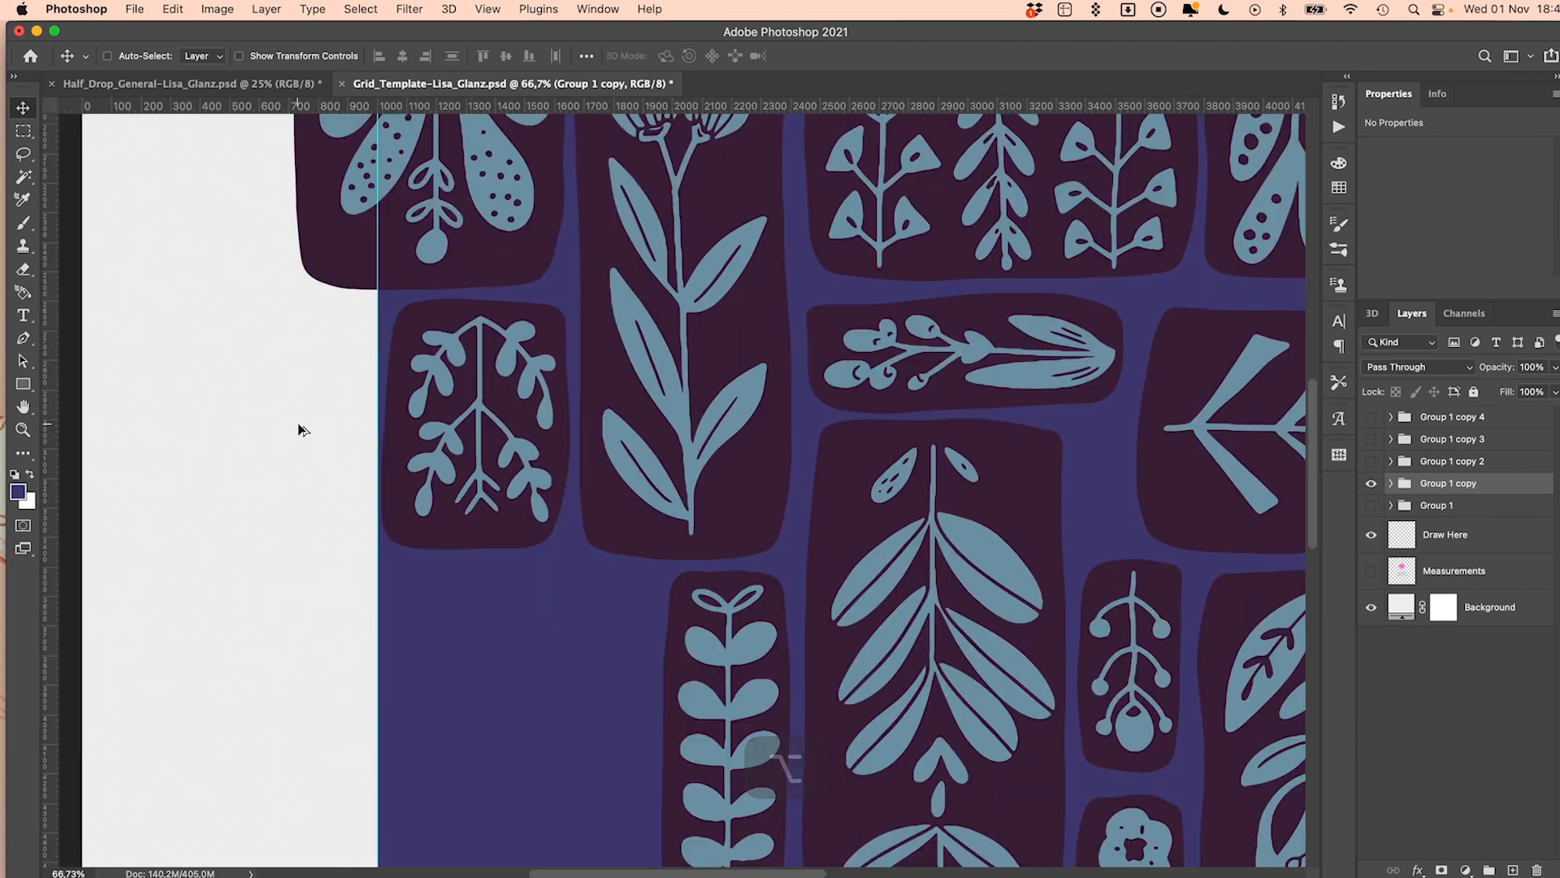
pyautogui.moveTo(548, 330); pyautogui.dragTo(687, 671)
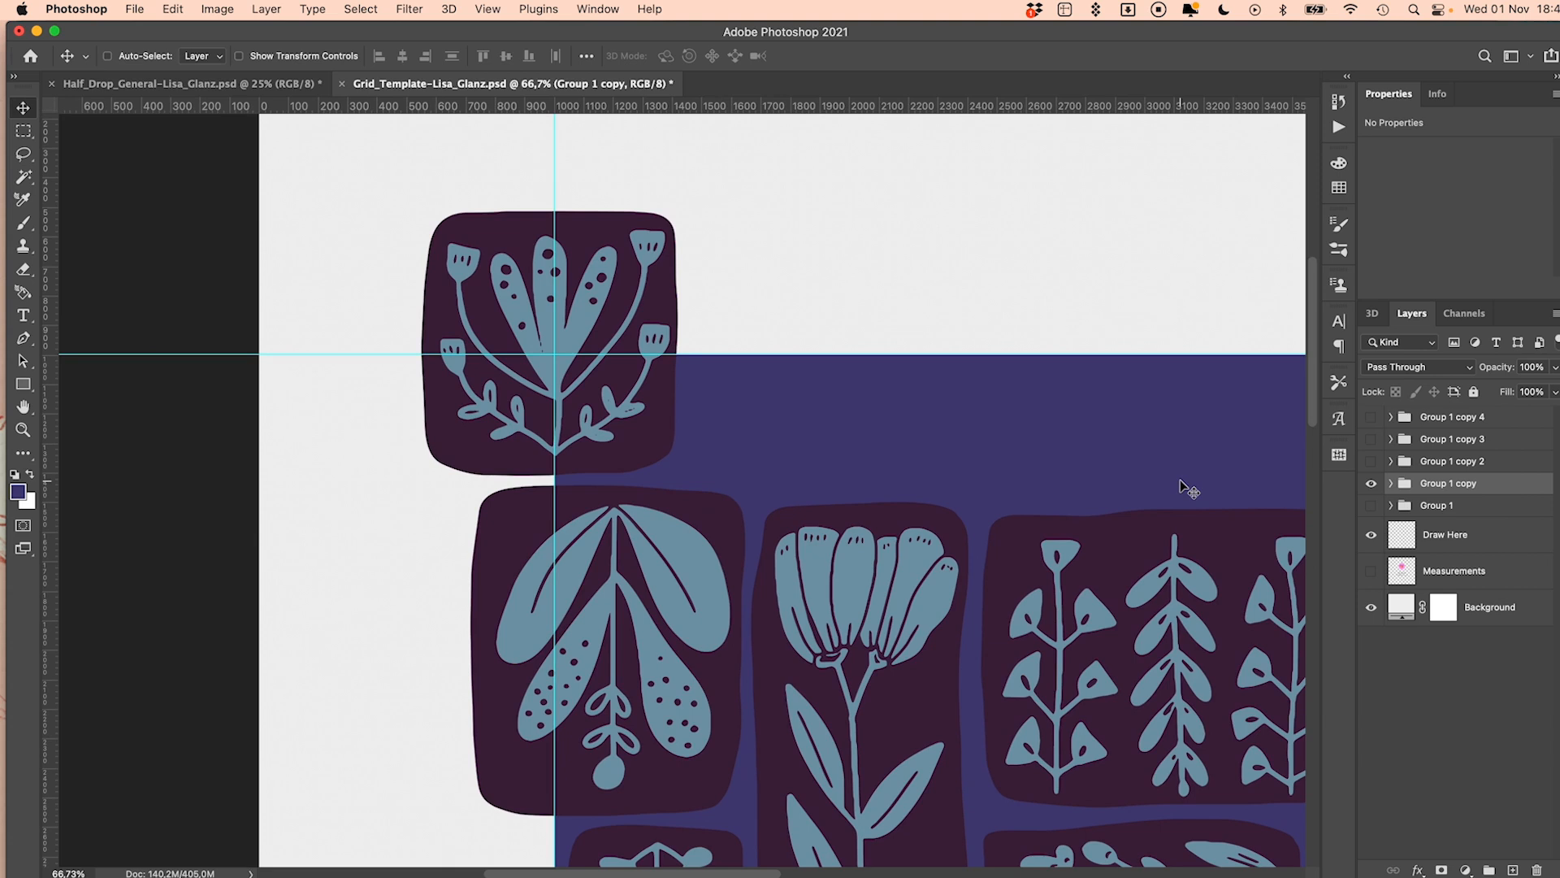
# Move the Group 1 copy group left until its tile's right edge sits exactly on the vertical guide at 1000 px
pyautogui.moveTo(1195, 488); pyautogui.dragTo(528, 487)
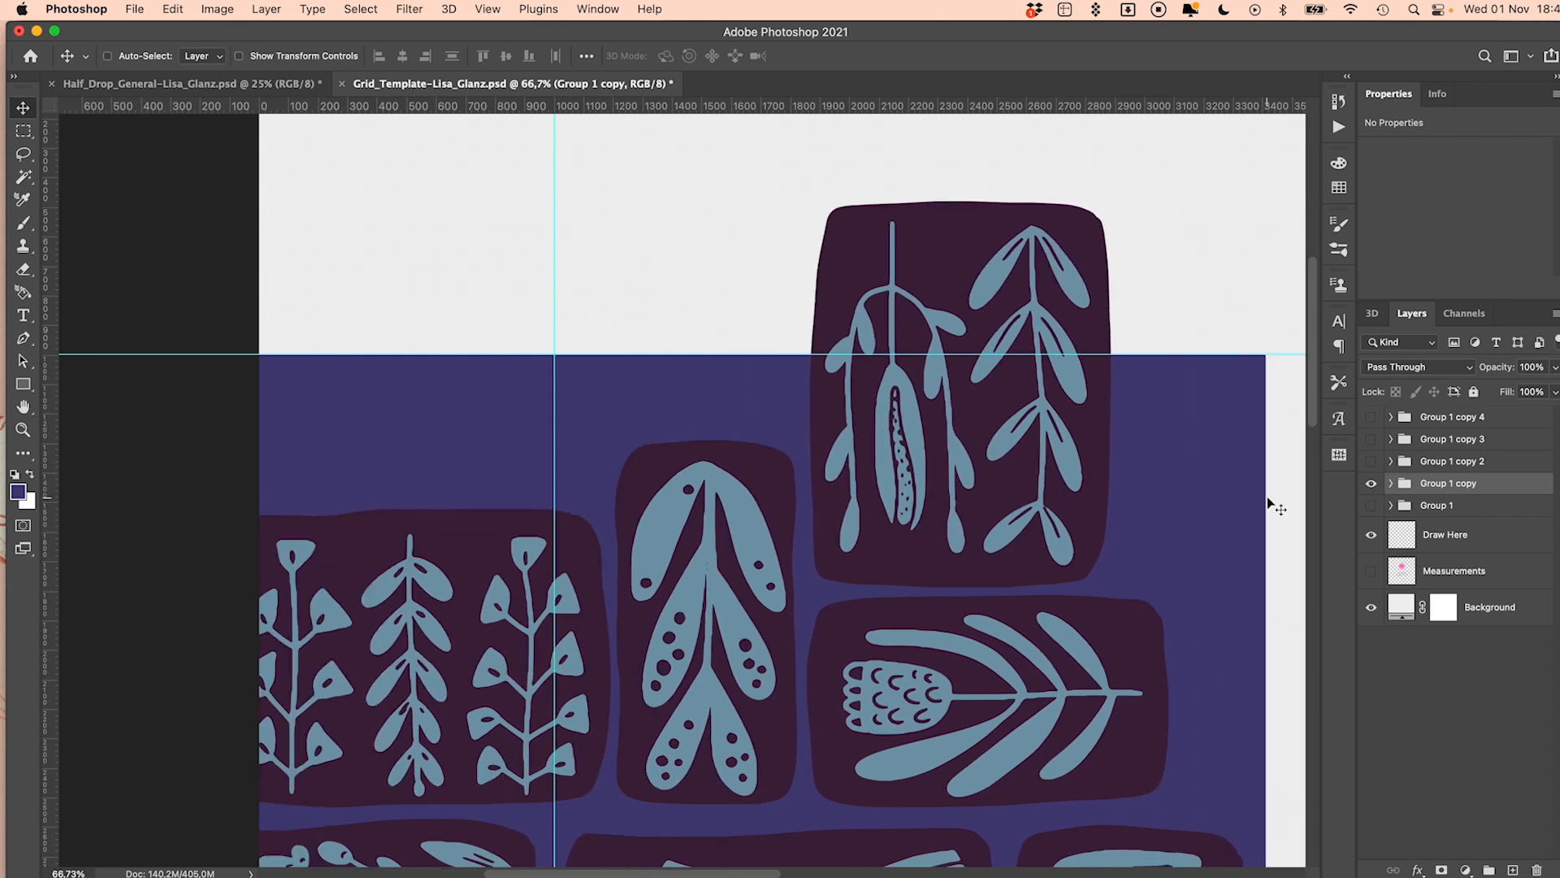
pyautogui.moveTo(1180, 498); pyautogui.dragTo(516, 504)
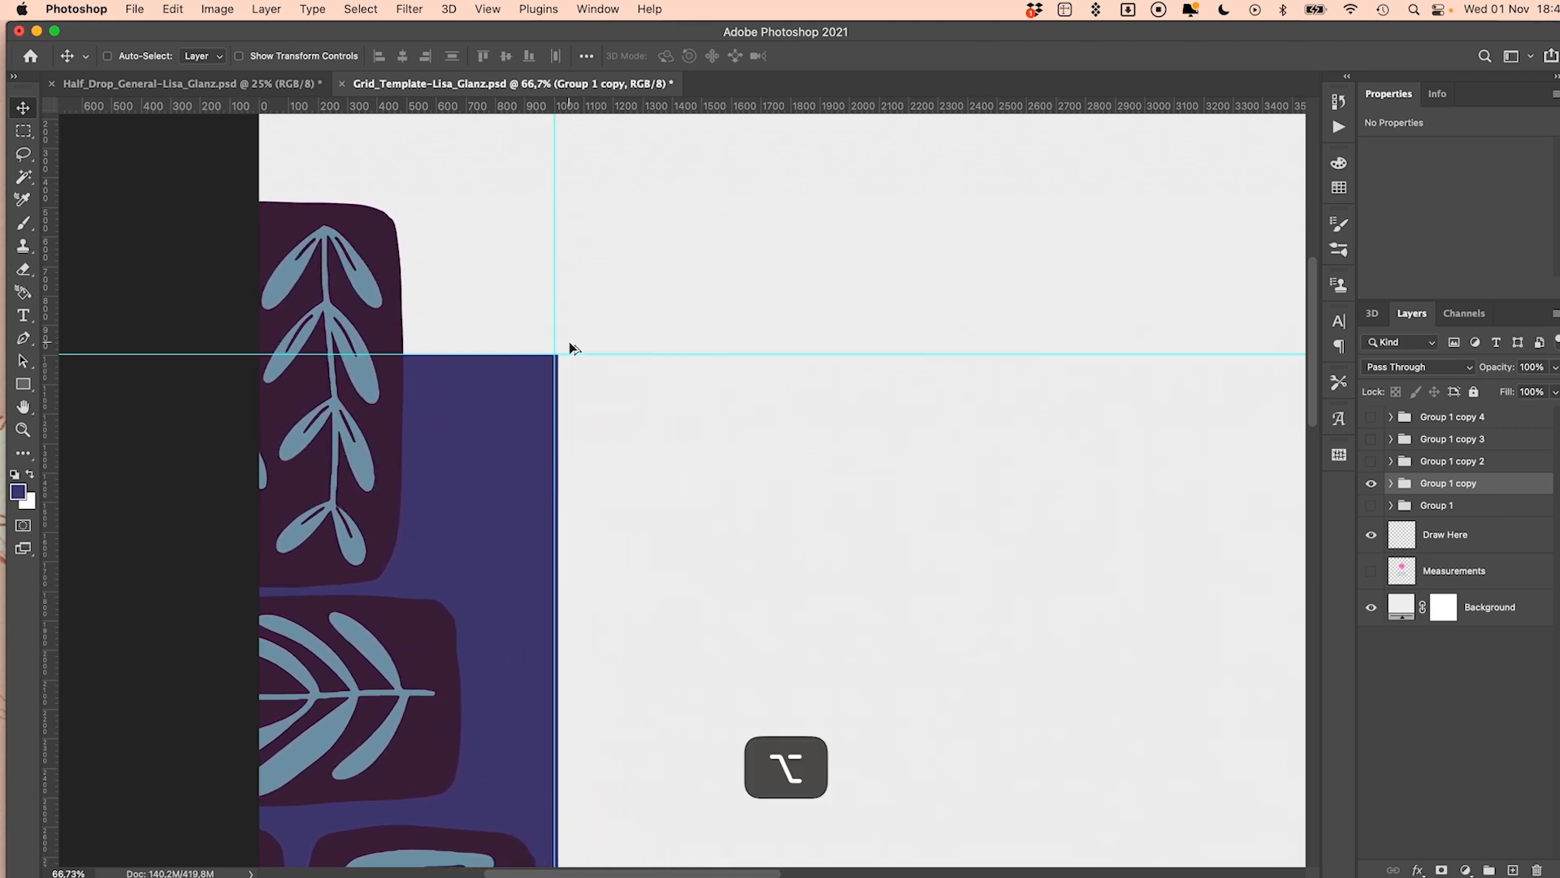
pyautogui.scroll(6, 569, 348)
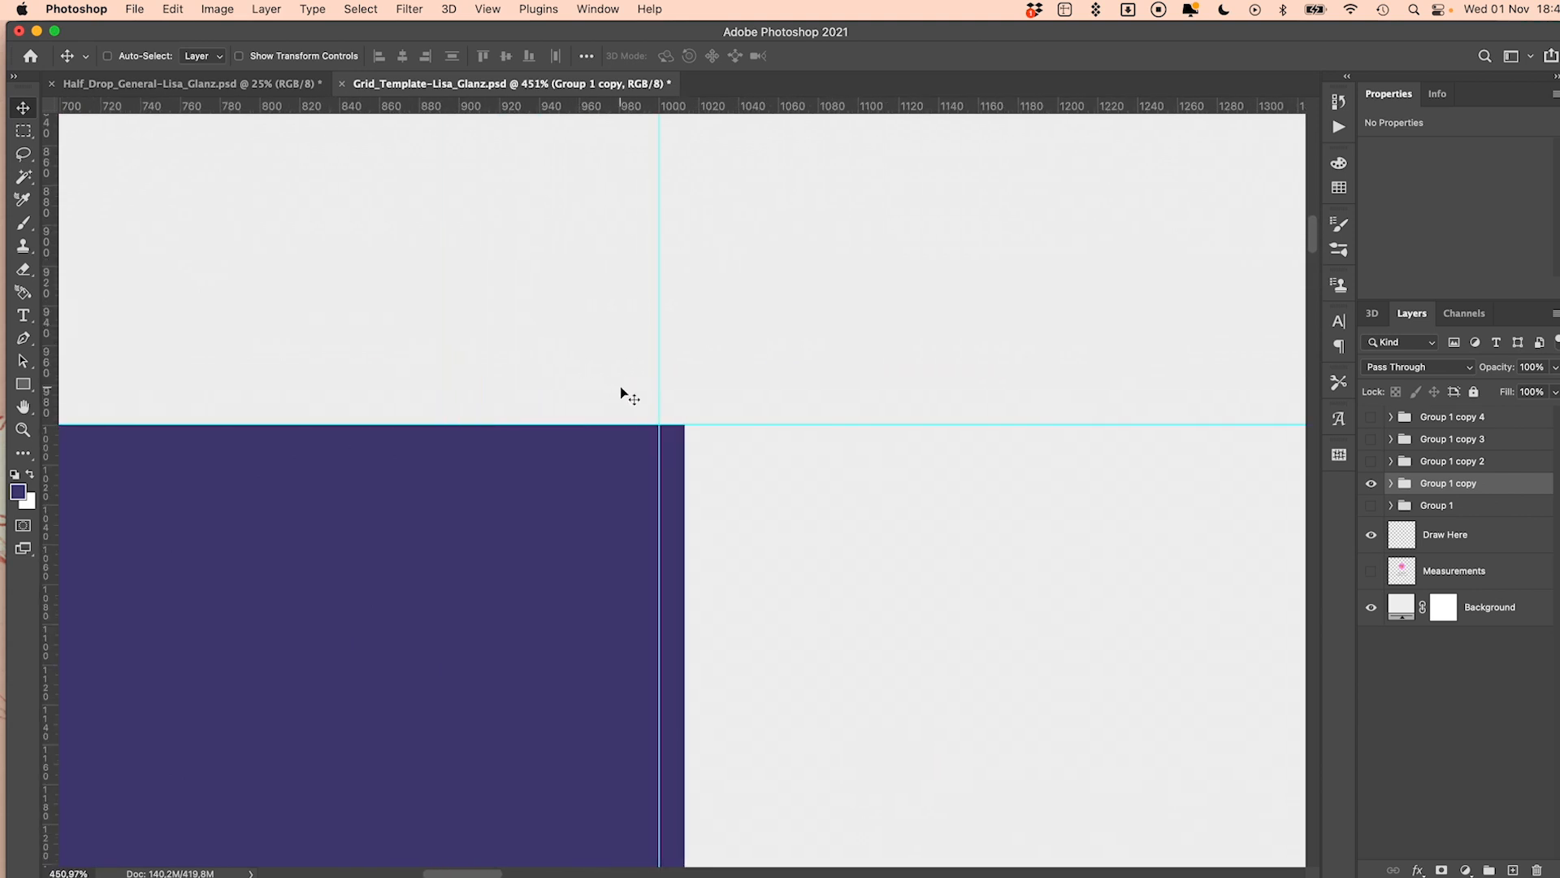
pyautogui.scroll(3, 621, 390)
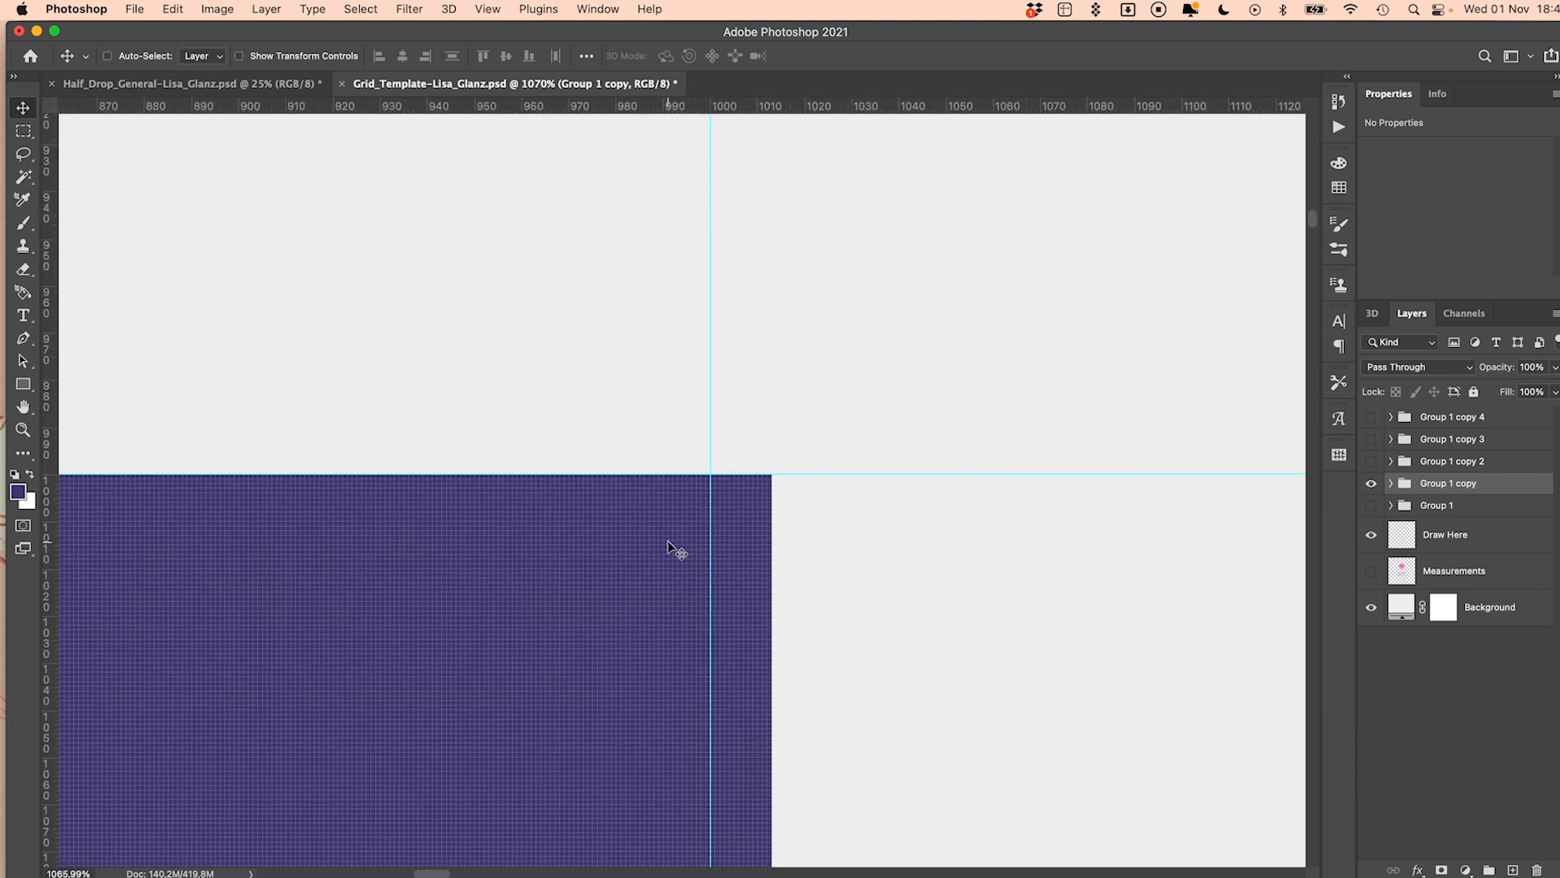
pyautogui.moveTo(679, 538); pyautogui.dragTo(621, 536)
pyautogui.scroll(3, 621, 538)
pyautogui.moveTo(793, 497); pyautogui.dragTo(769, 489)
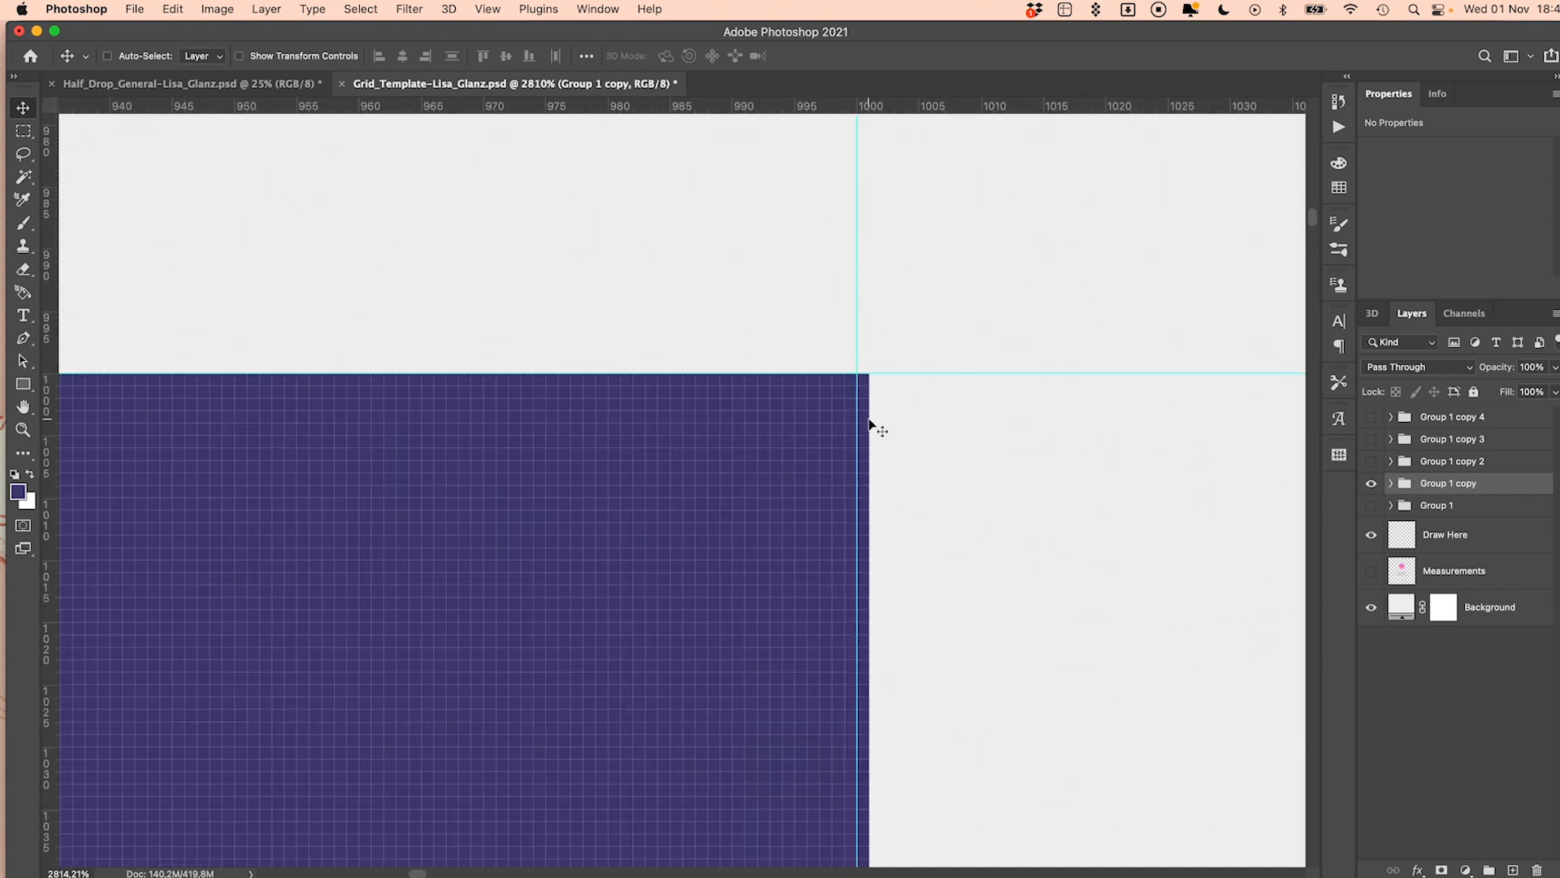
pyautogui.press('Left')
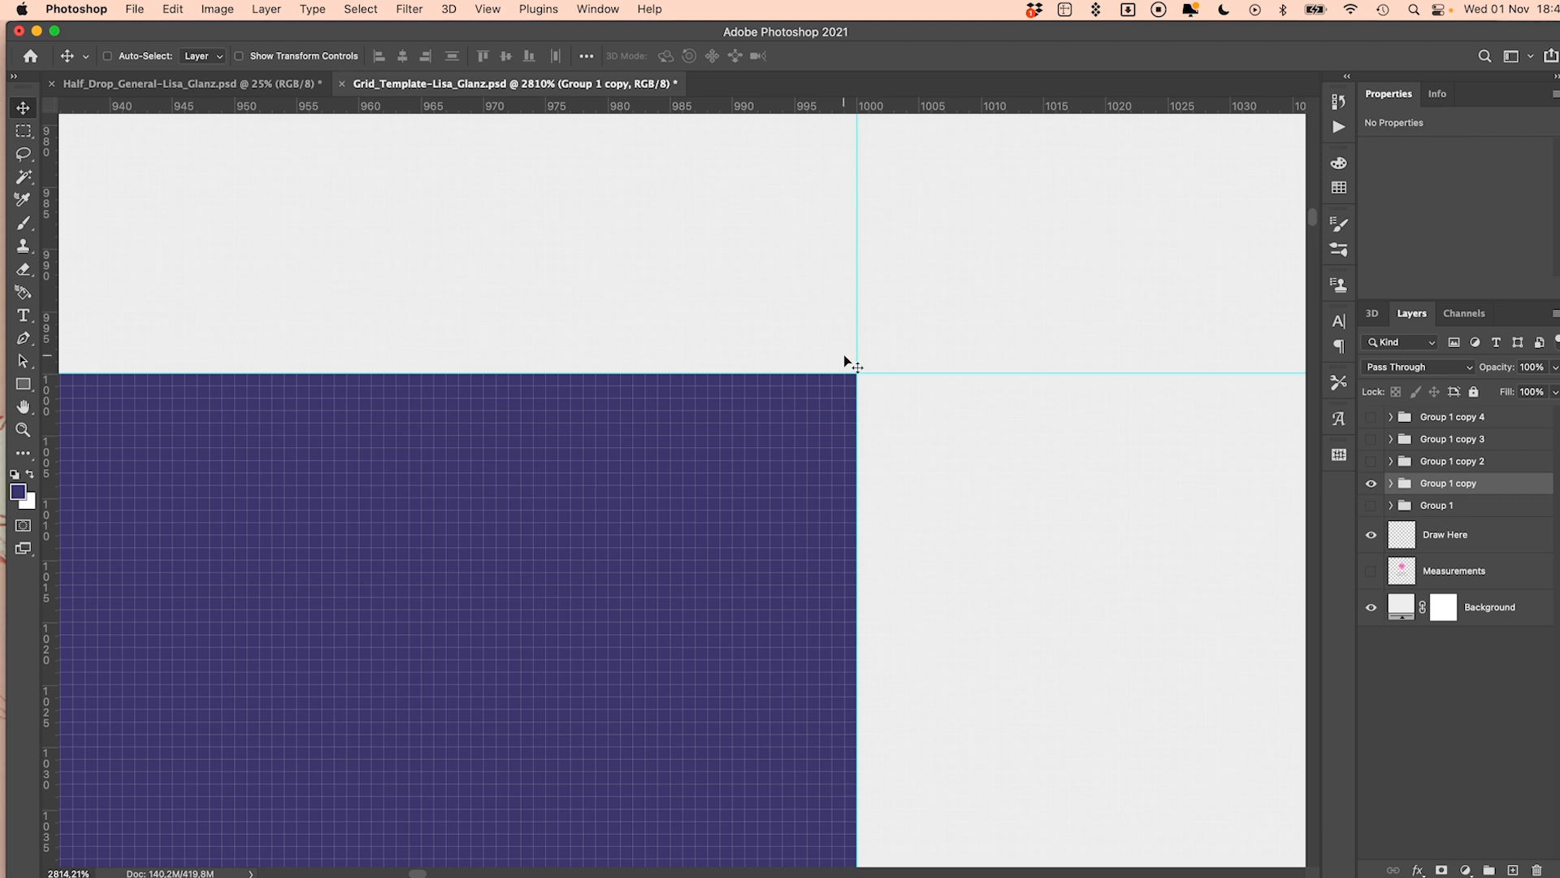
pyautogui.keyDown('alt'); pyautogui.scroll(-20, 845, 357); pyautogui.keyUp('alt')
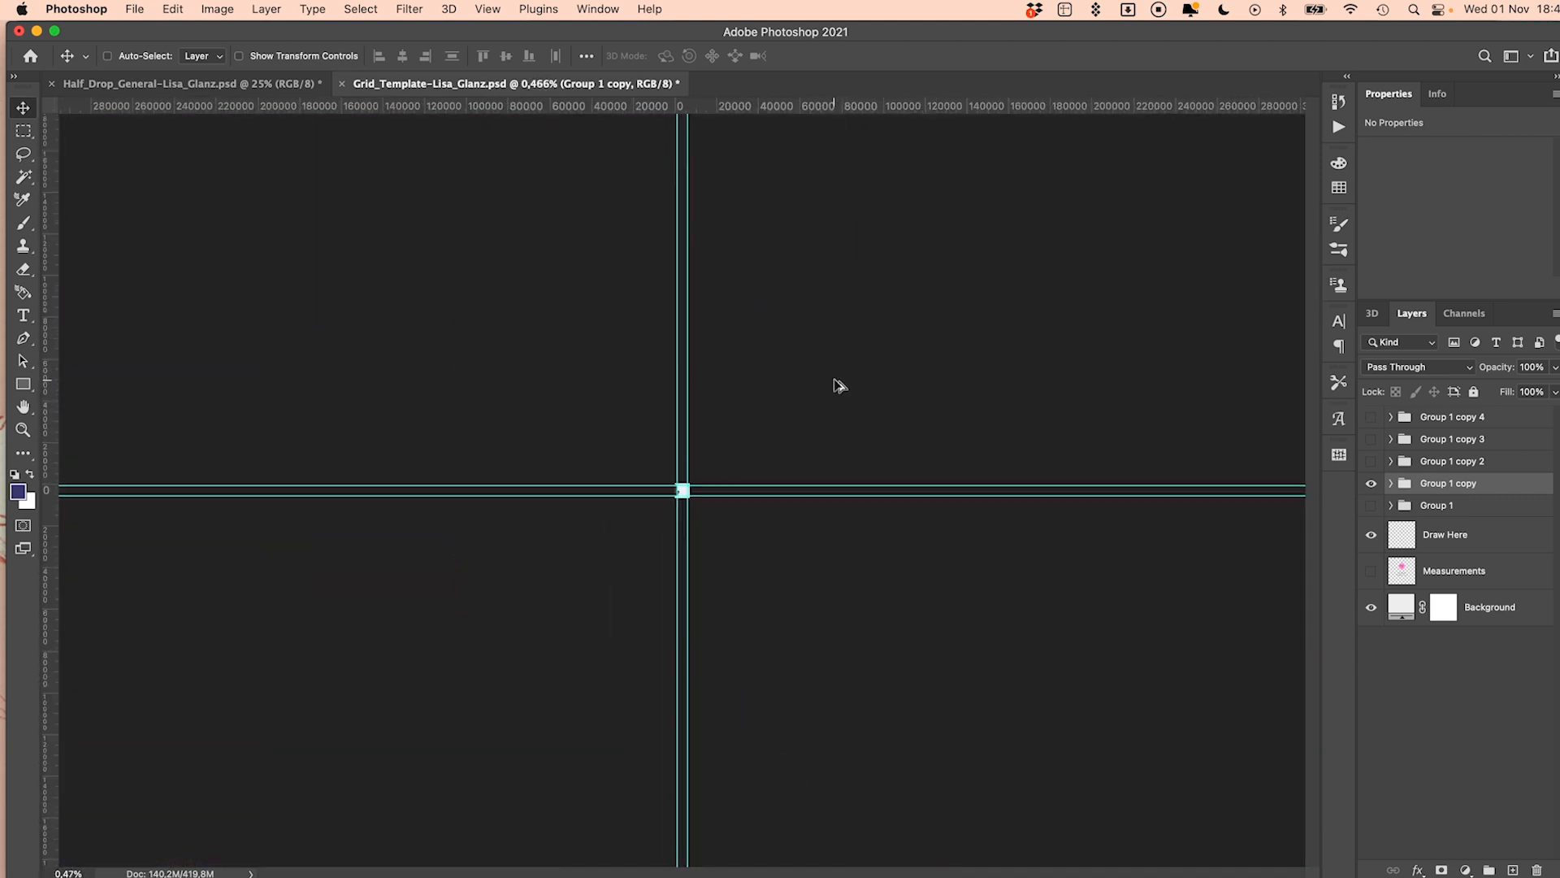
pyautogui.keyDown('alt'); pyautogui.scroll(10, 840, 384); pyautogui.keyUp('alt')
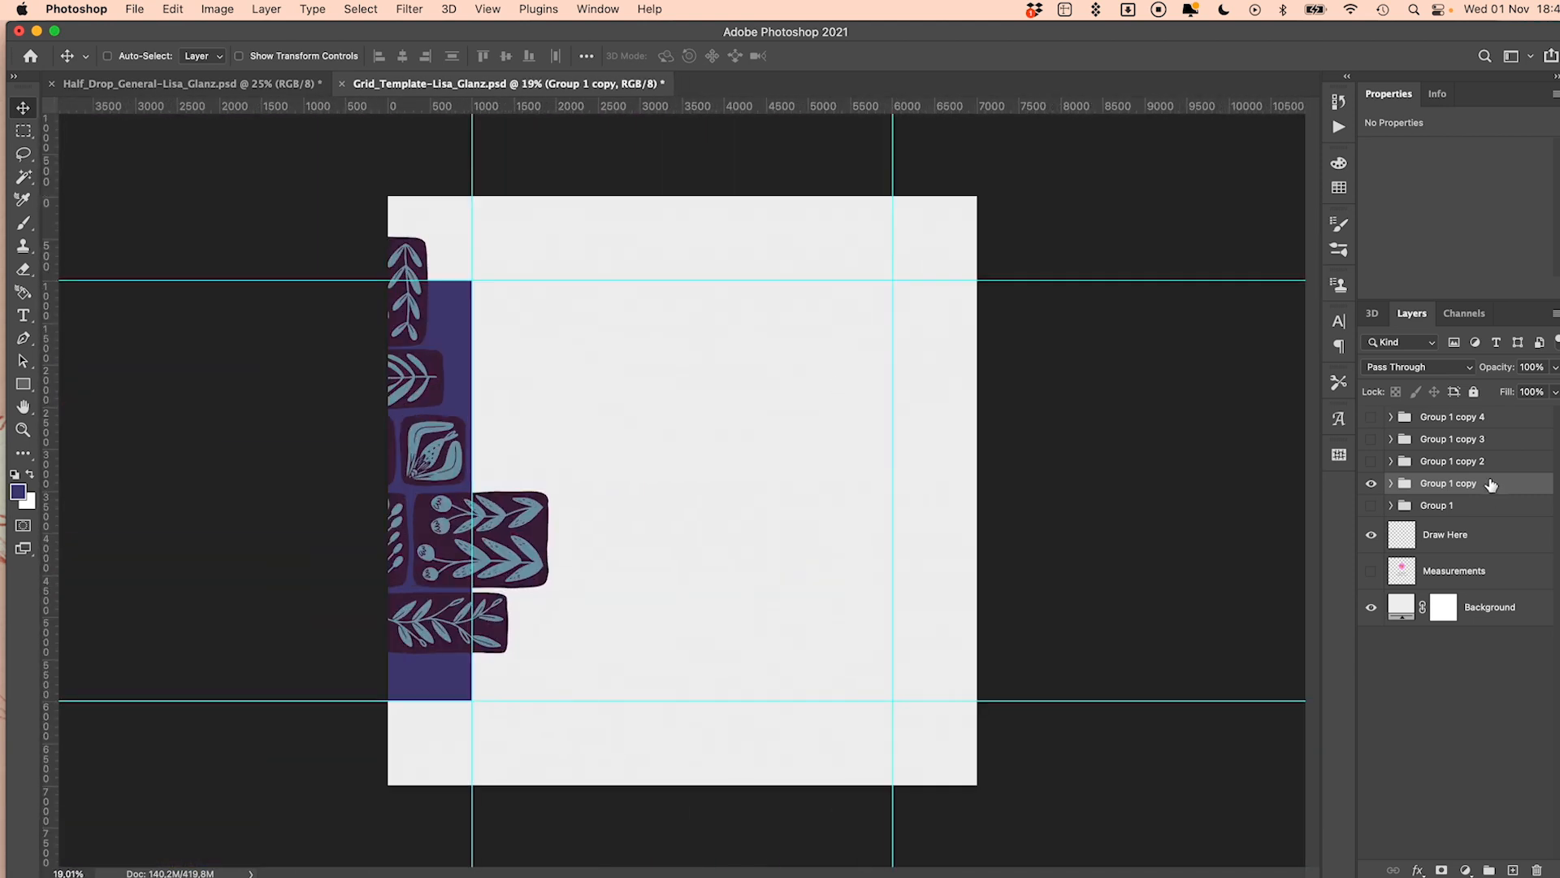
# Delete the Pattern Tile layer from the Group 1 copy group and collapse the group
pyautogui.click(1390, 484)
pyautogui.click(1462, 587)
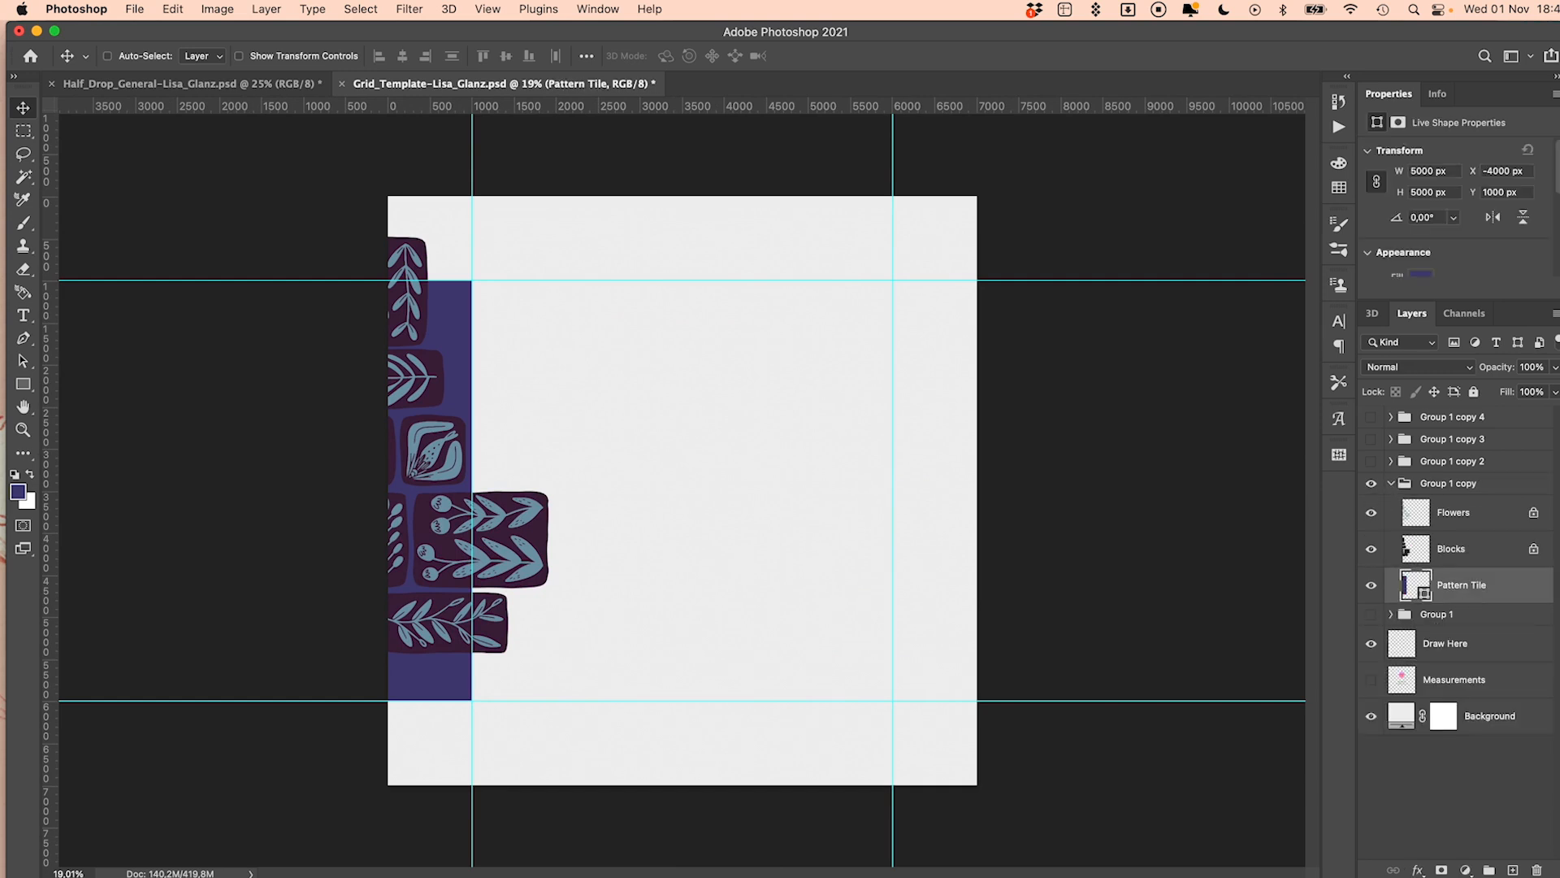
pyautogui.click(1538, 869)
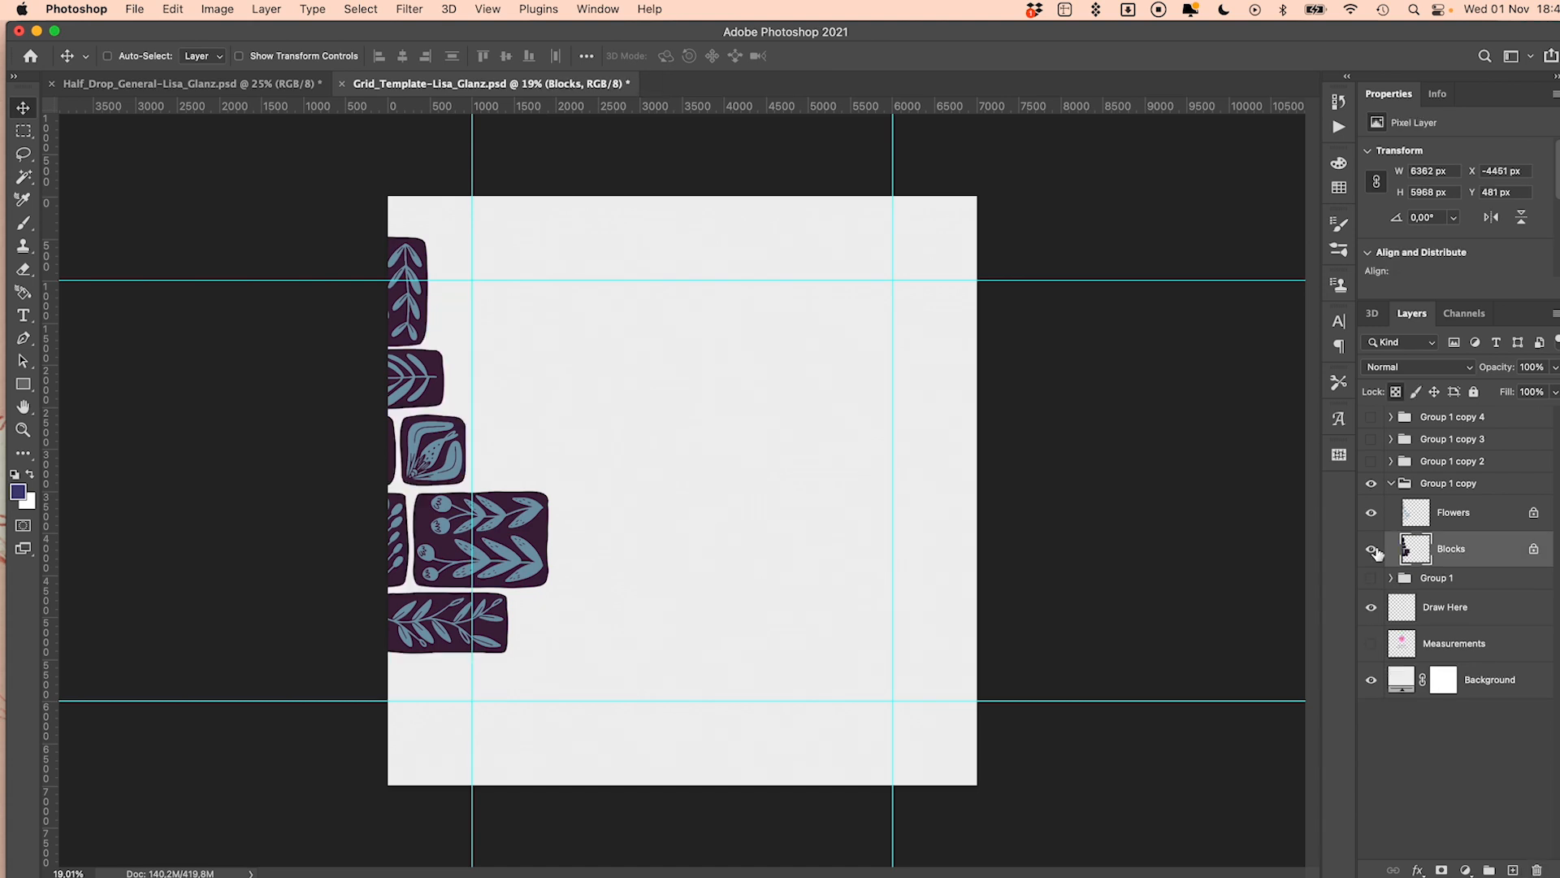
pyautogui.click(1391, 483)
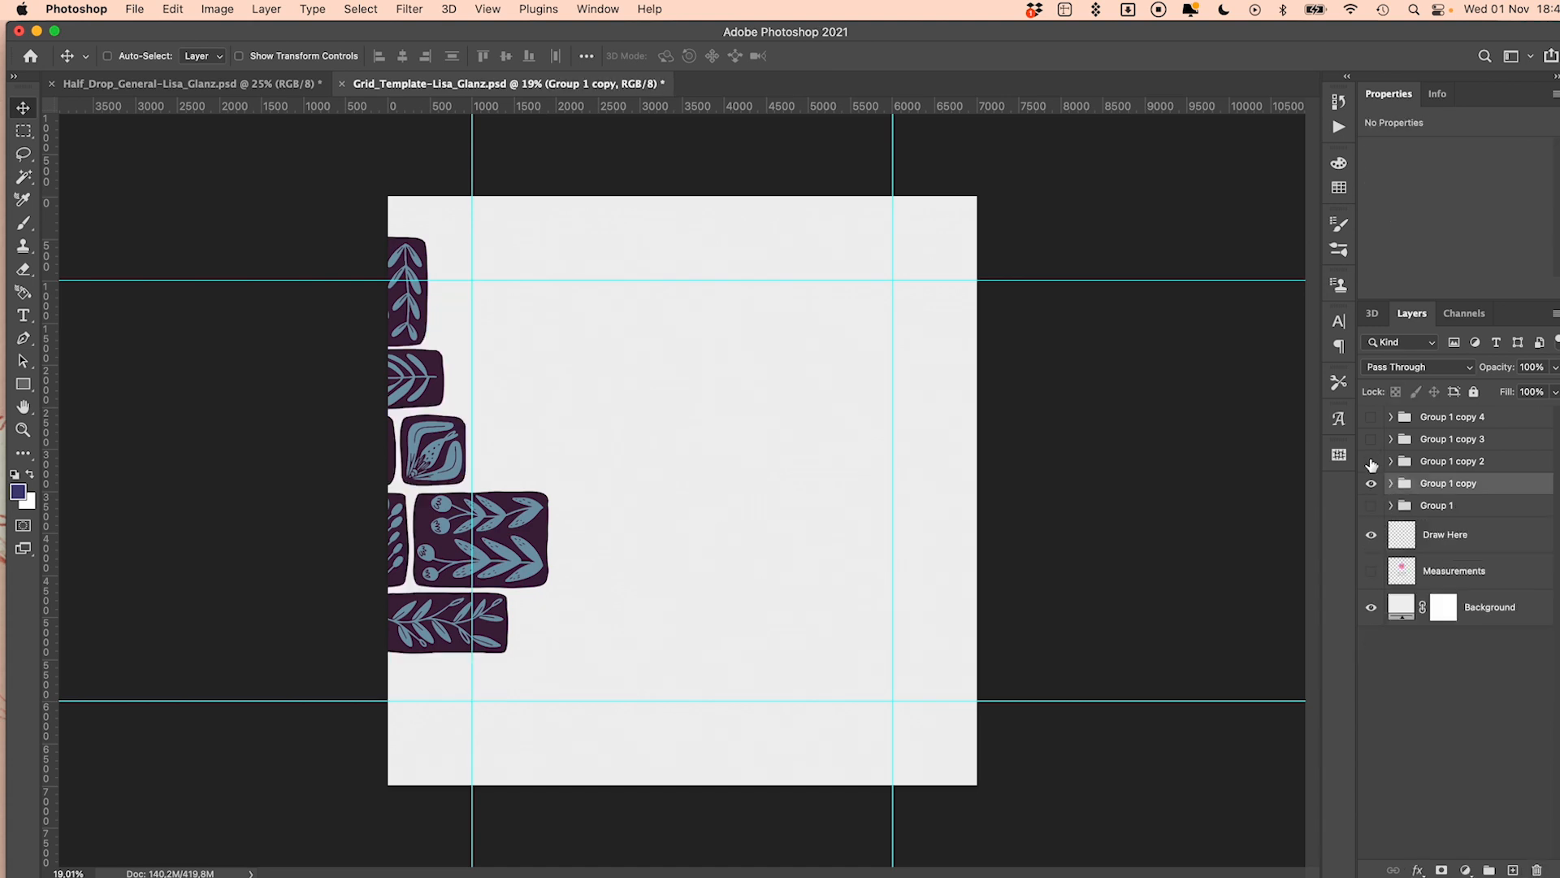
# Show and select the Group 1 copy 2 group and move it right until its tile's left edge sits exactly on the 6000 px vertical guide
pyautogui.click(1371, 462)
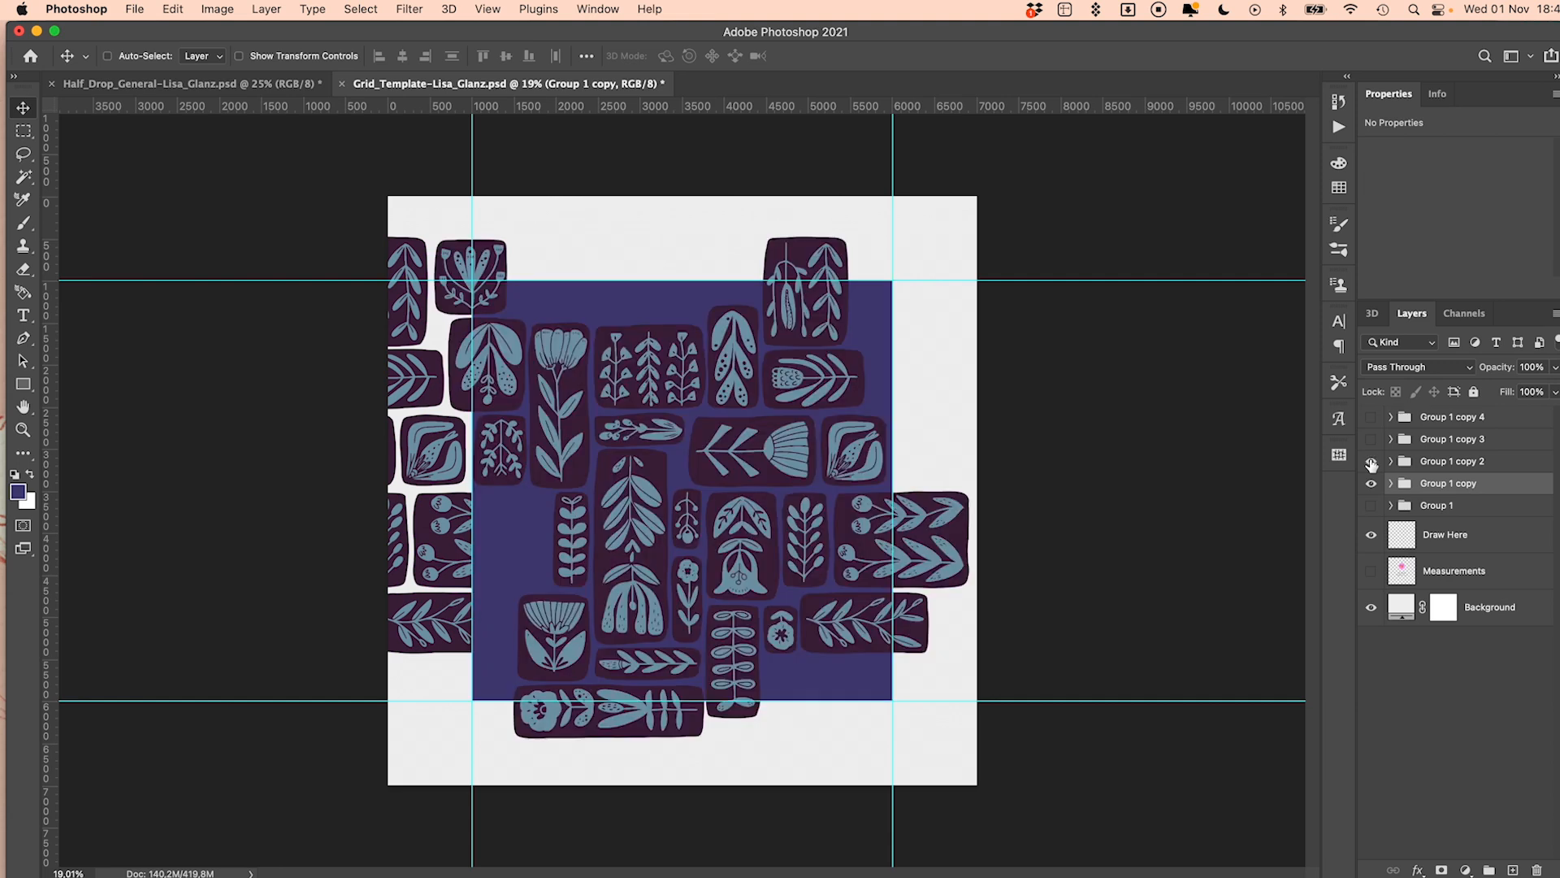
pyautogui.click(1428, 462)
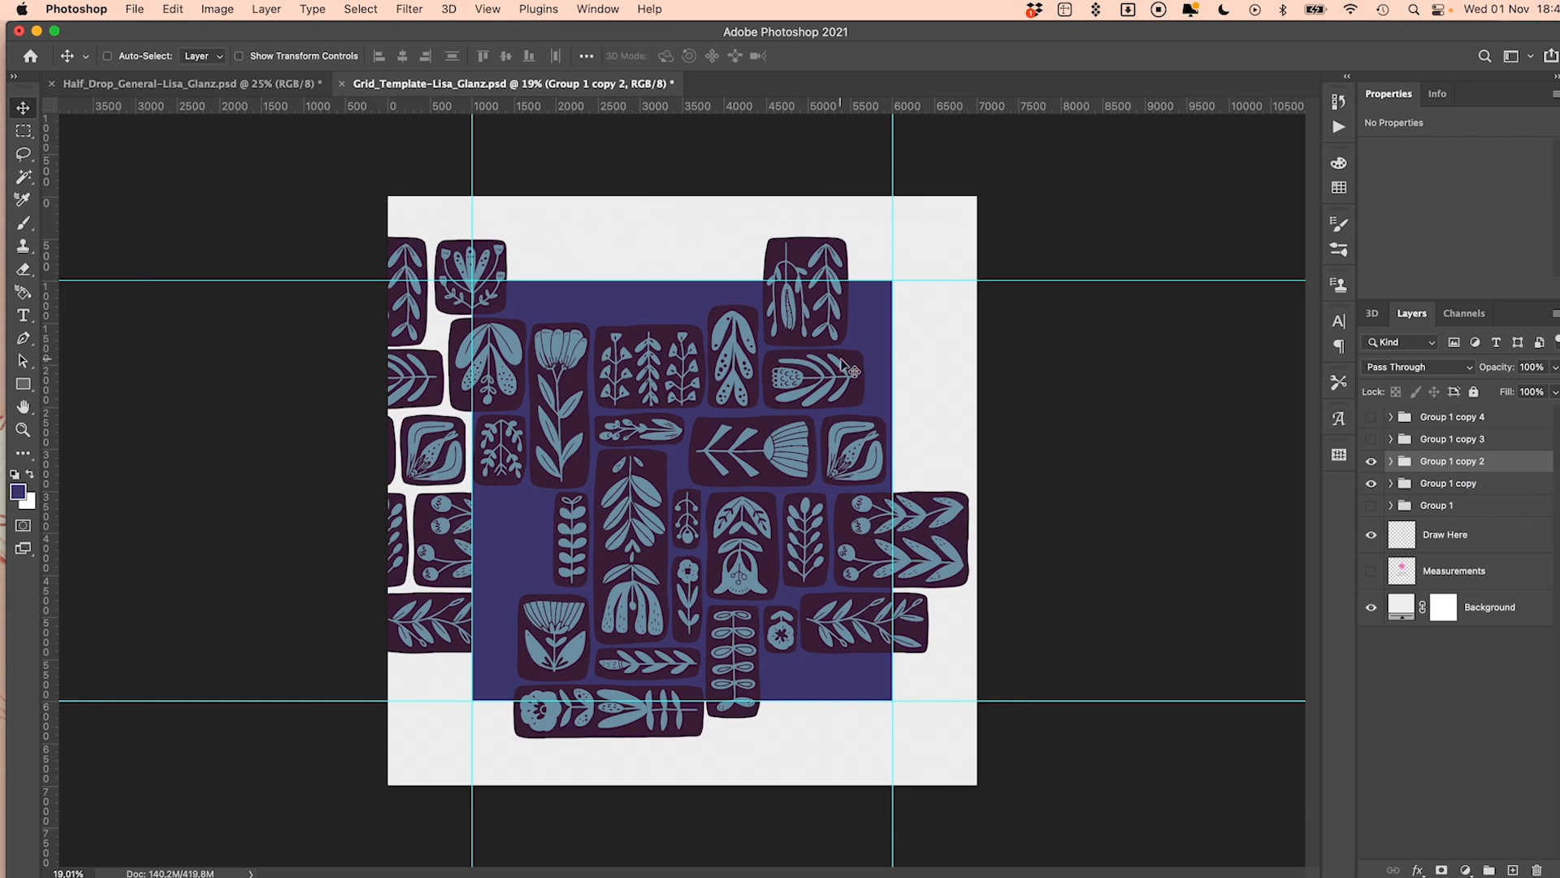
pyautogui.moveTo(550, 487); pyautogui.dragTo(954, 481)
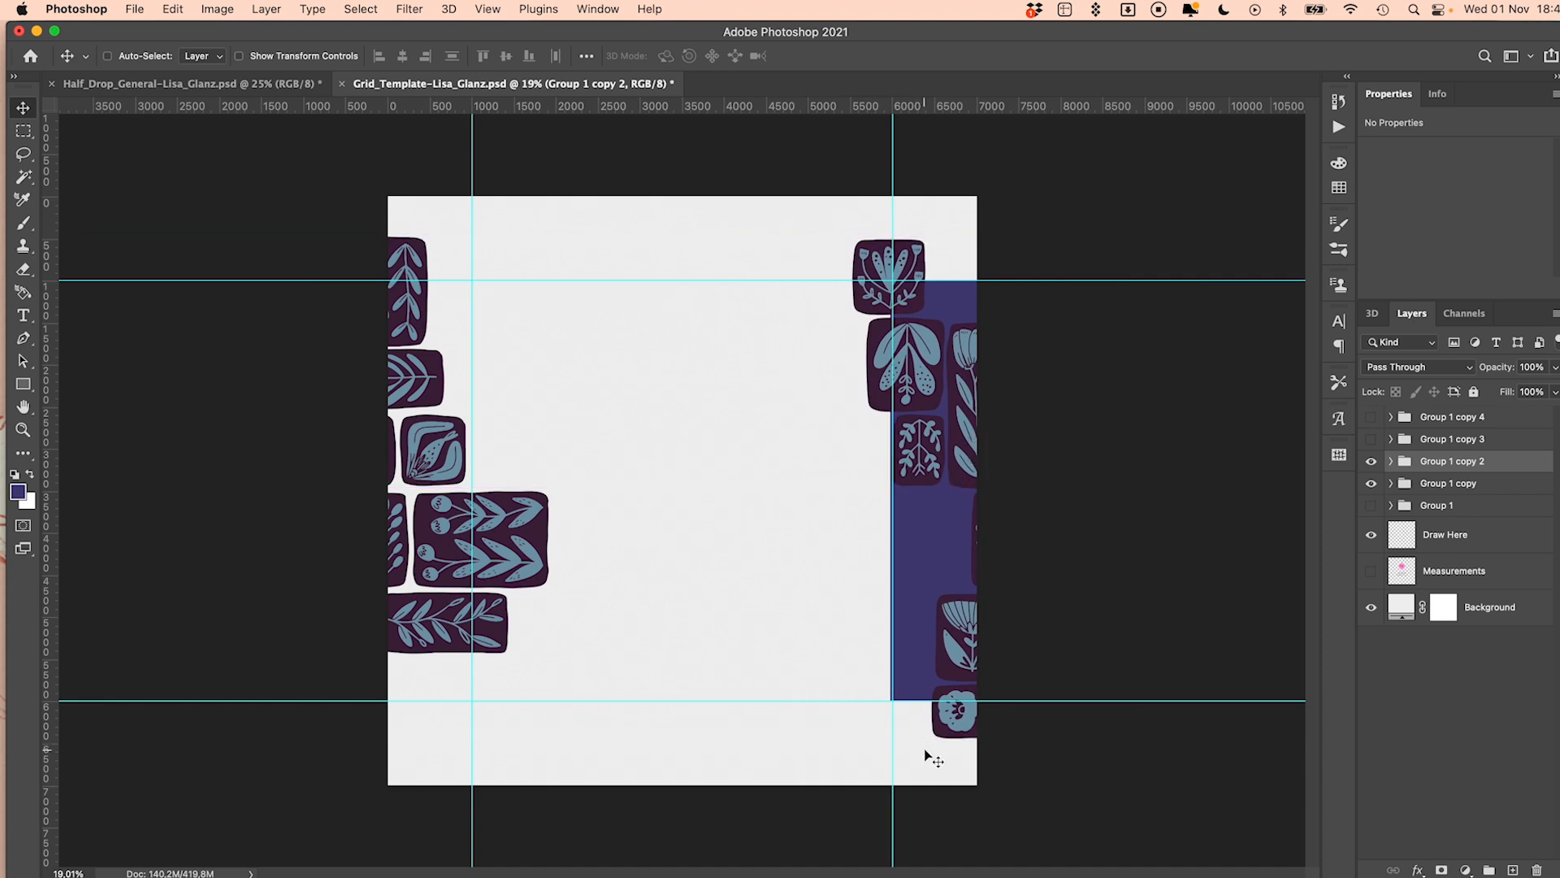
pyautogui.scroll(5, 885, 700)
pyautogui.scroll(5, 967, 756)
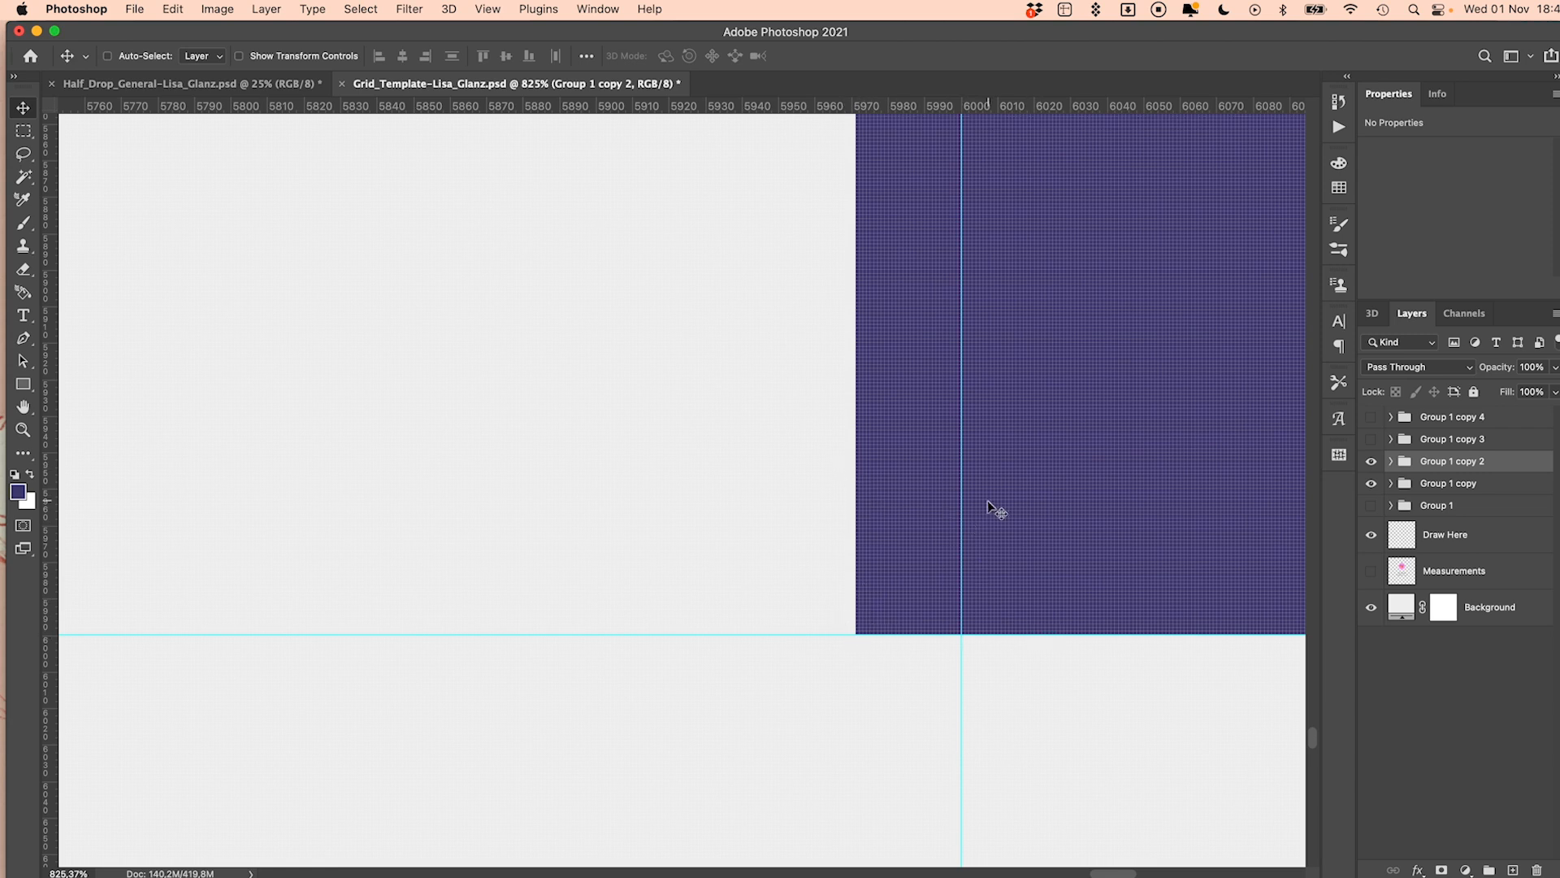
pyautogui.moveTo(912, 582); pyautogui.dragTo(981, 589)
pyautogui.scroll(5, 981, 598)
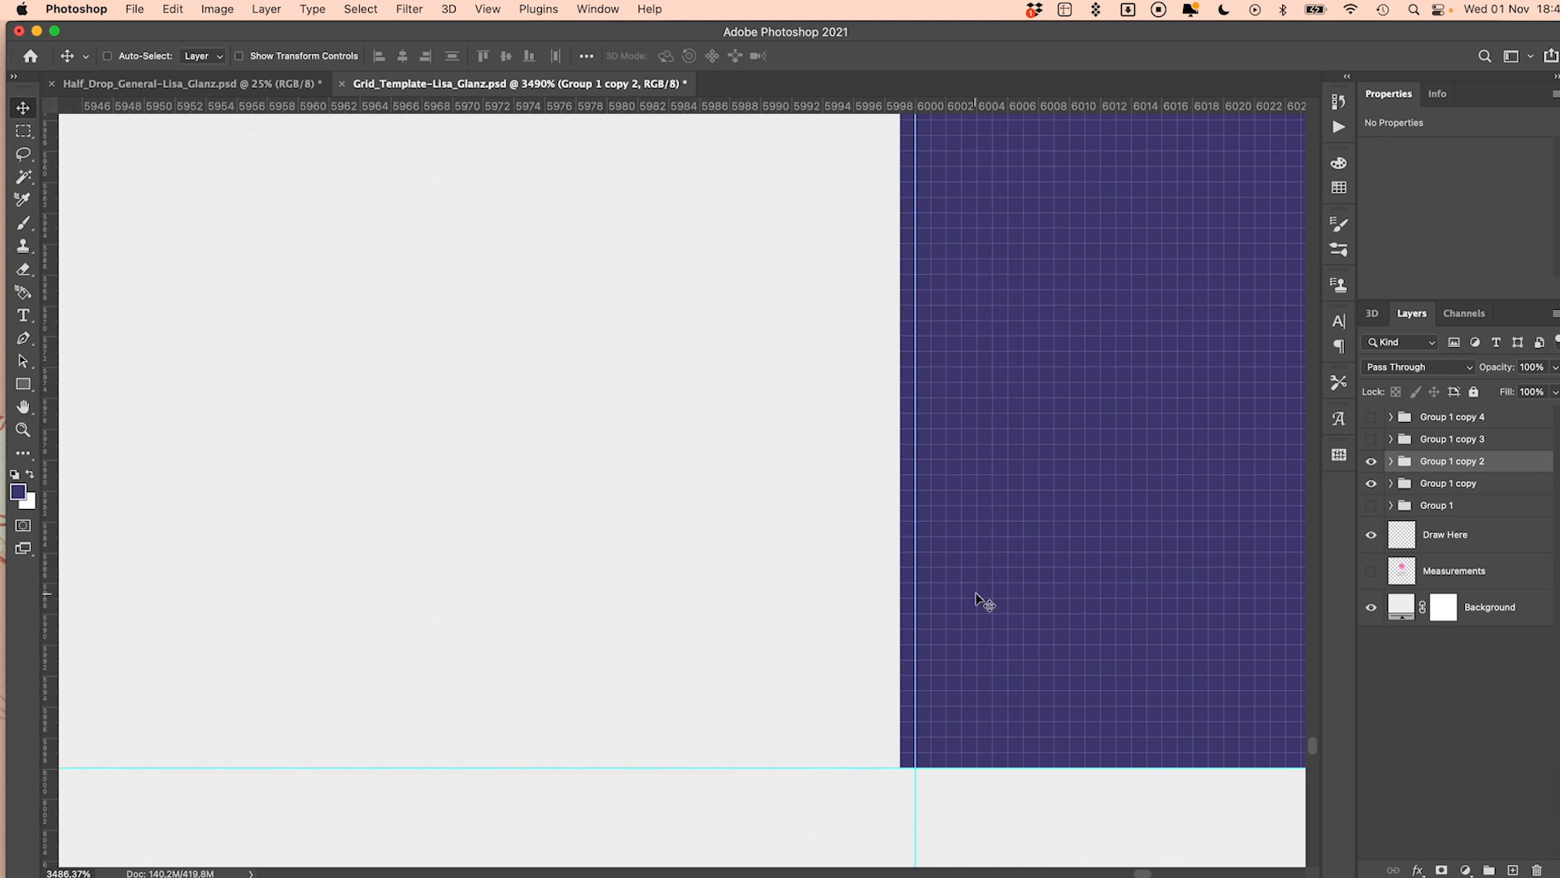
pyautogui.press('Right')
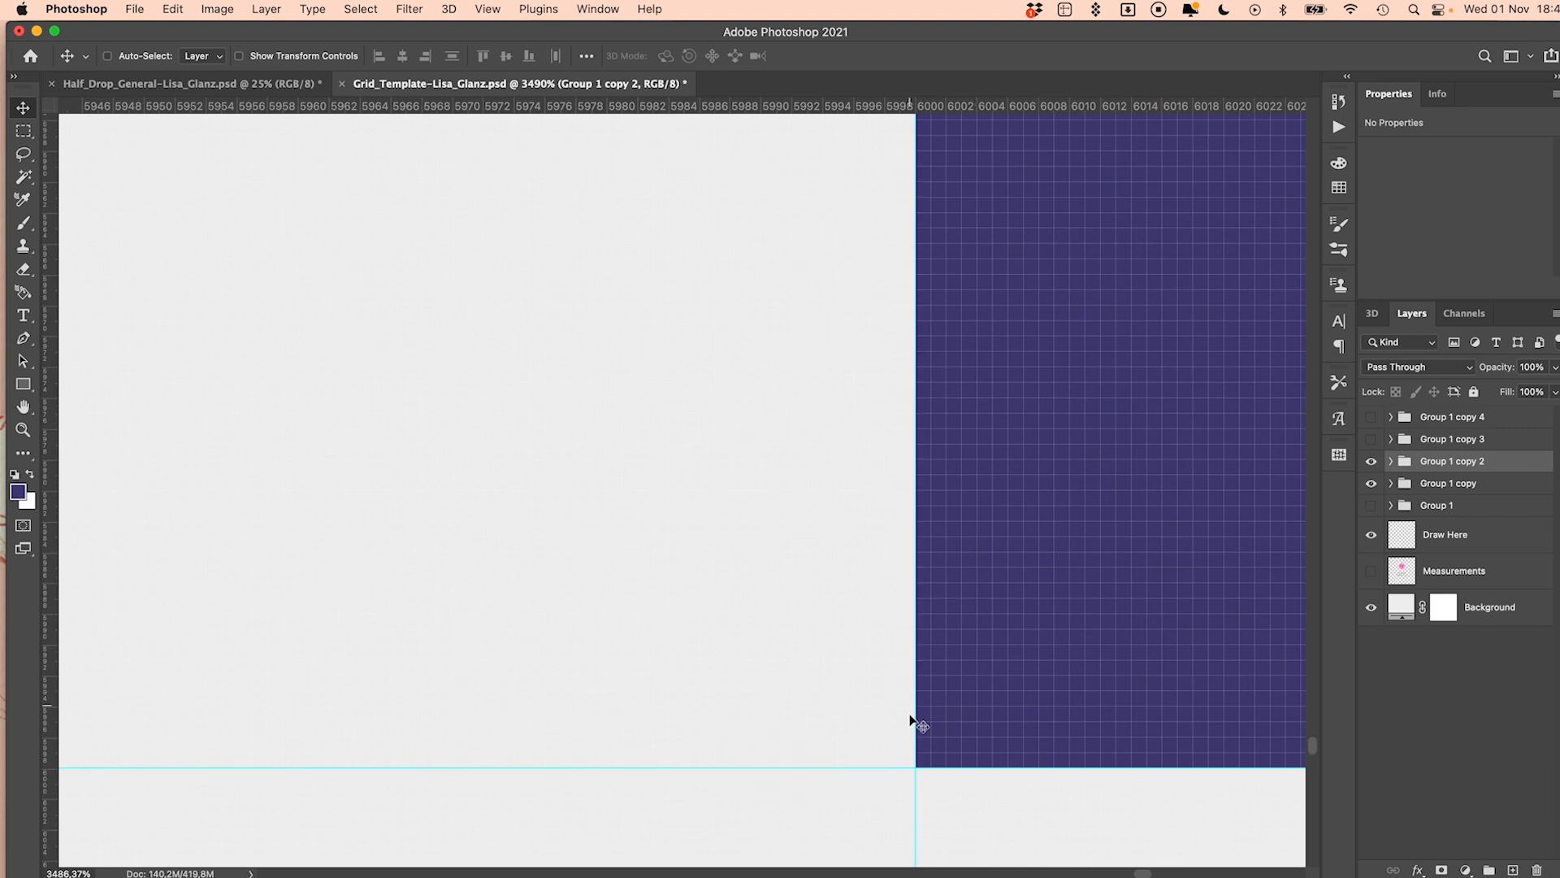
pyautogui.scroll(-15, 850, 568)
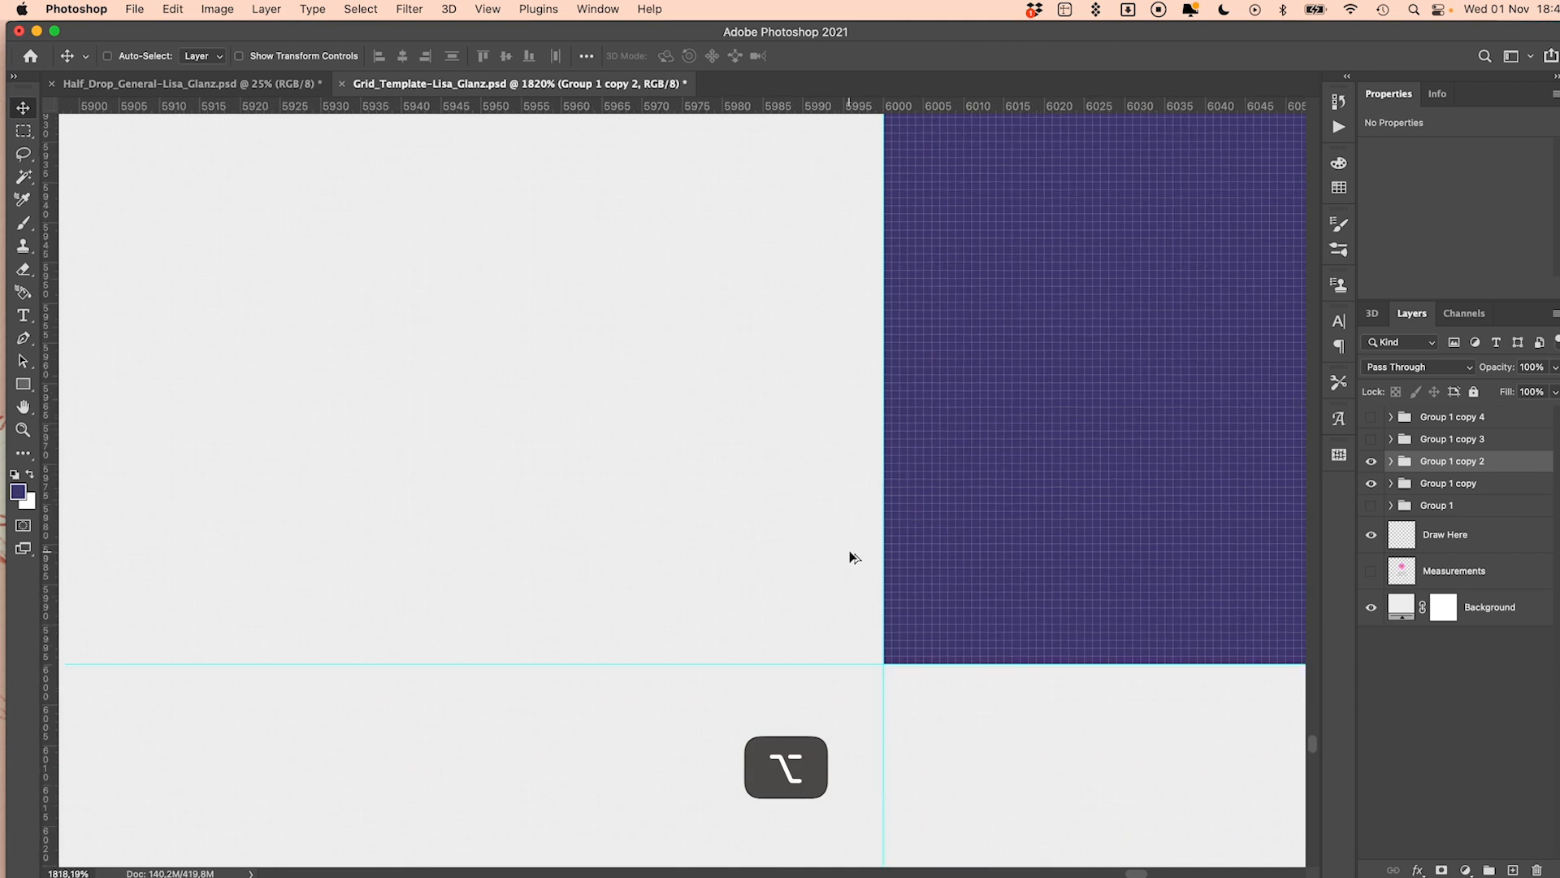
pyautogui.scroll(10, 850, 557)
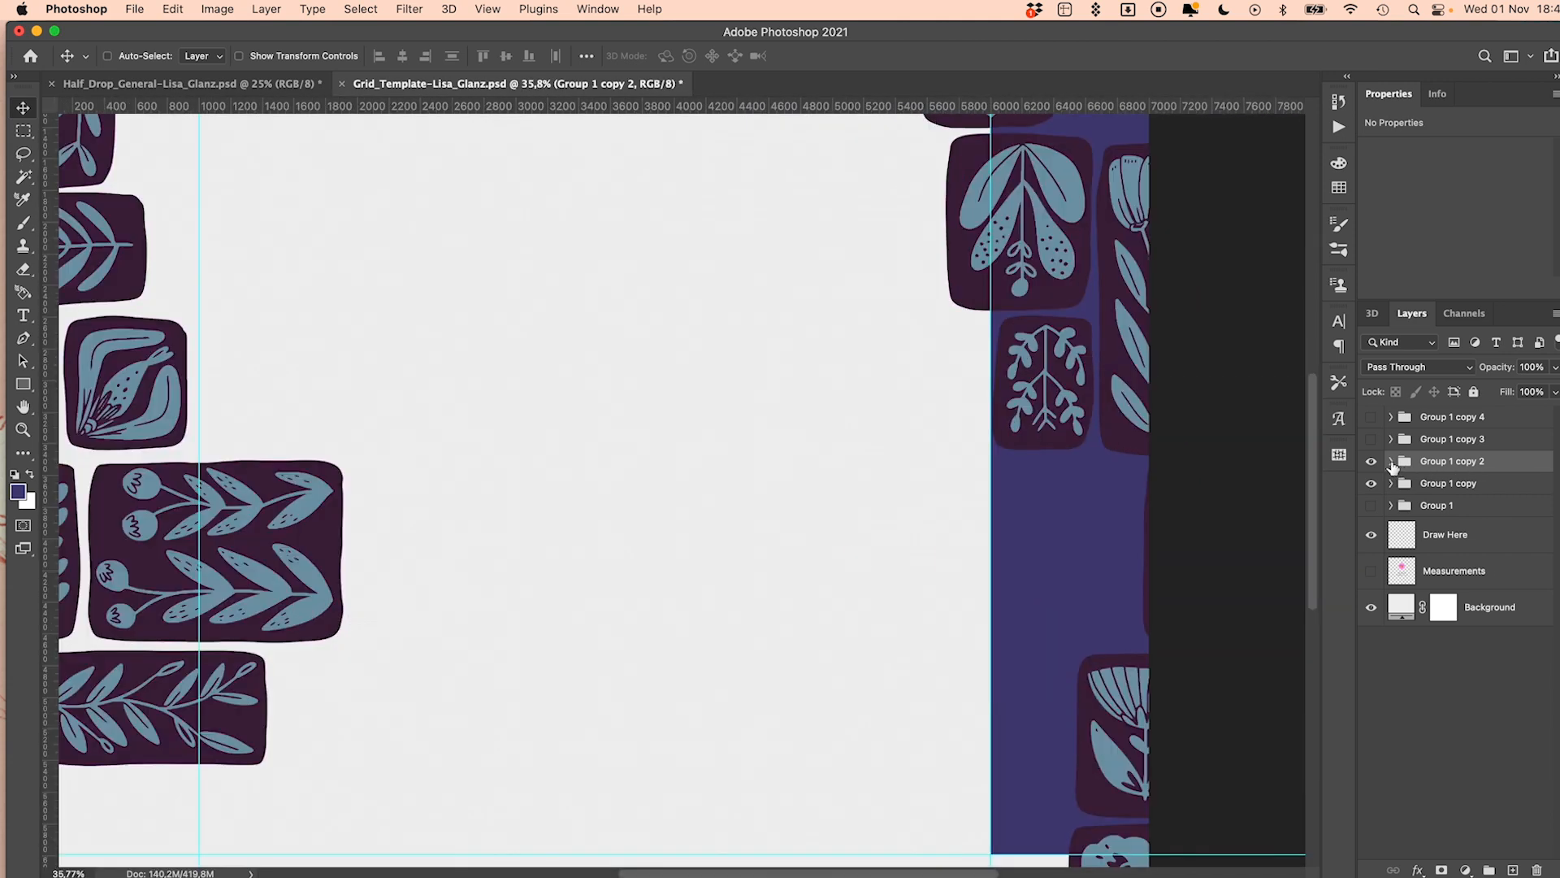
# Delete the Pattern Tile layer from the Group 1 copy 2 group and collapse the group
pyautogui.click(1392, 461)
pyautogui.click(1442, 568)
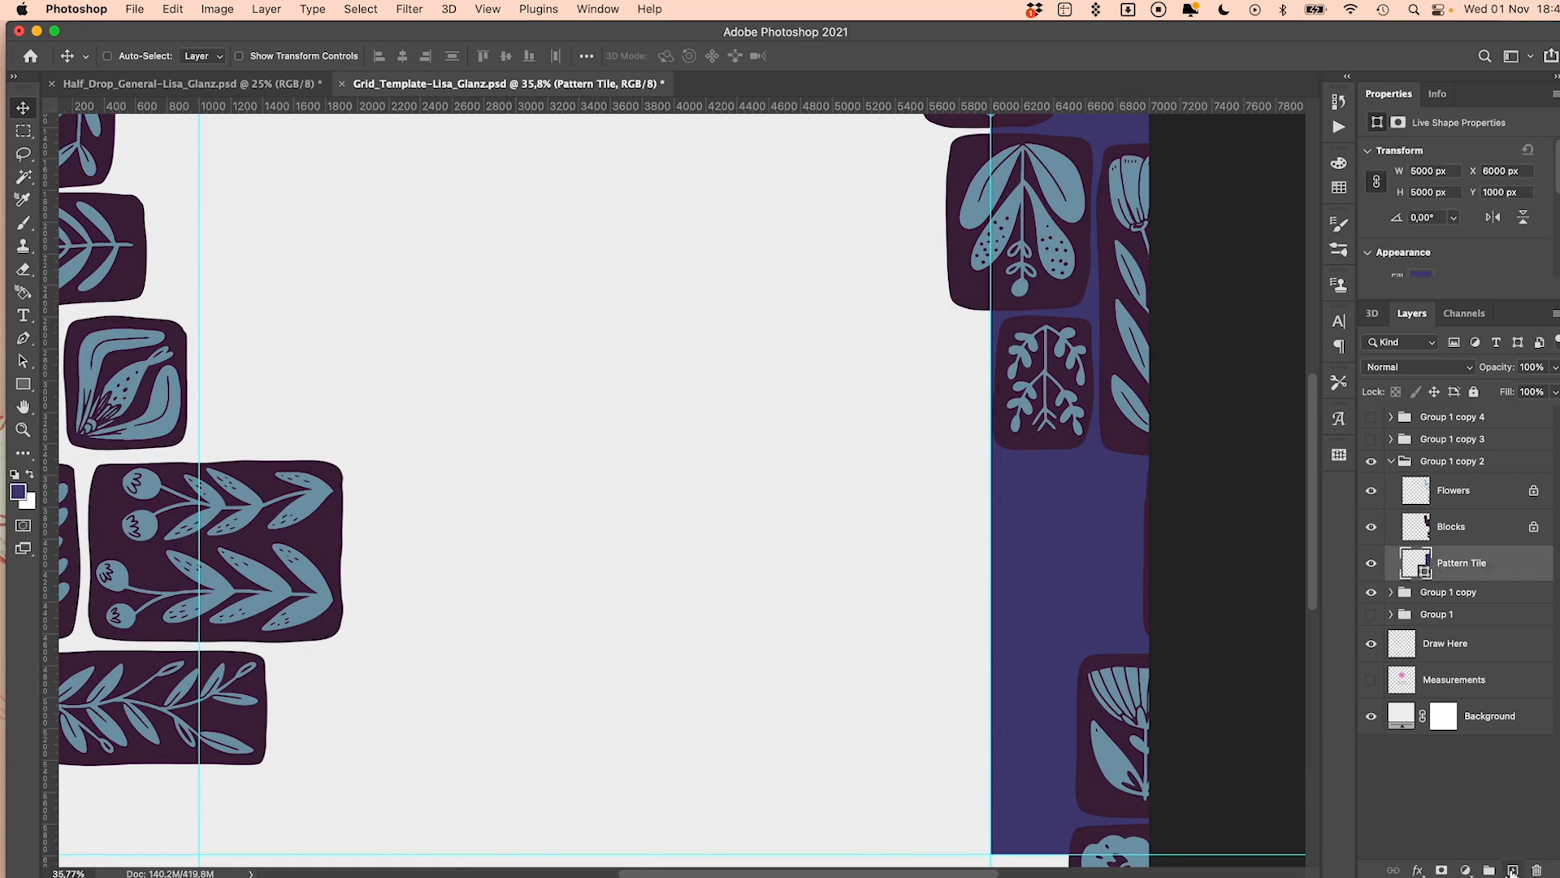
pyautogui.click(1537, 871)
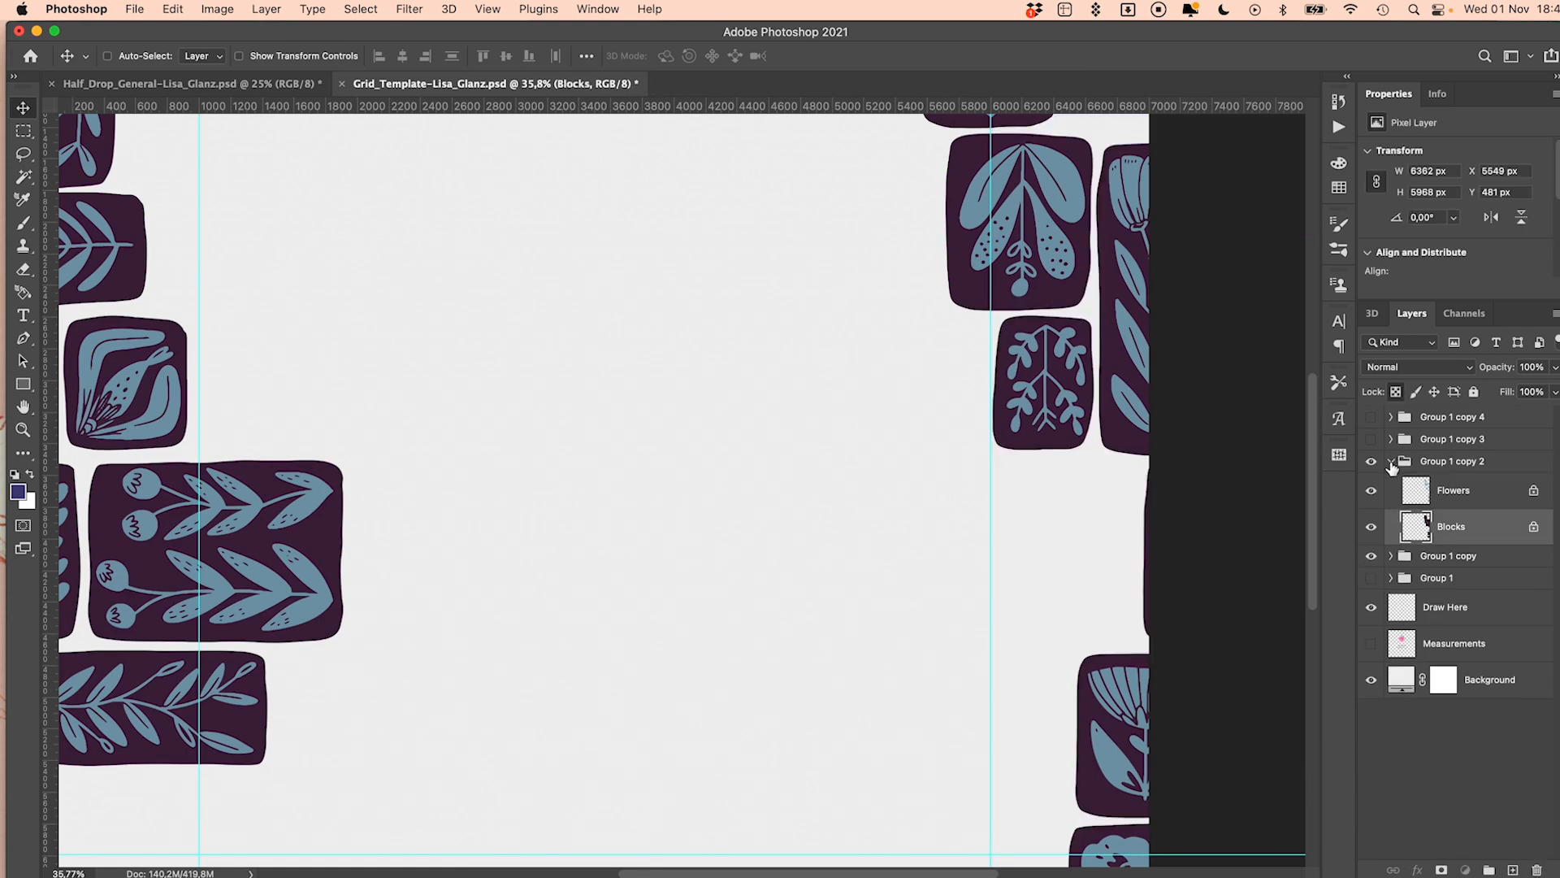
pyautogui.click(1392, 462)
# Show and select the Group 1 copy 3 group and move it straight up towards the upper horizontal guide
pyautogui.click(1372, 440)
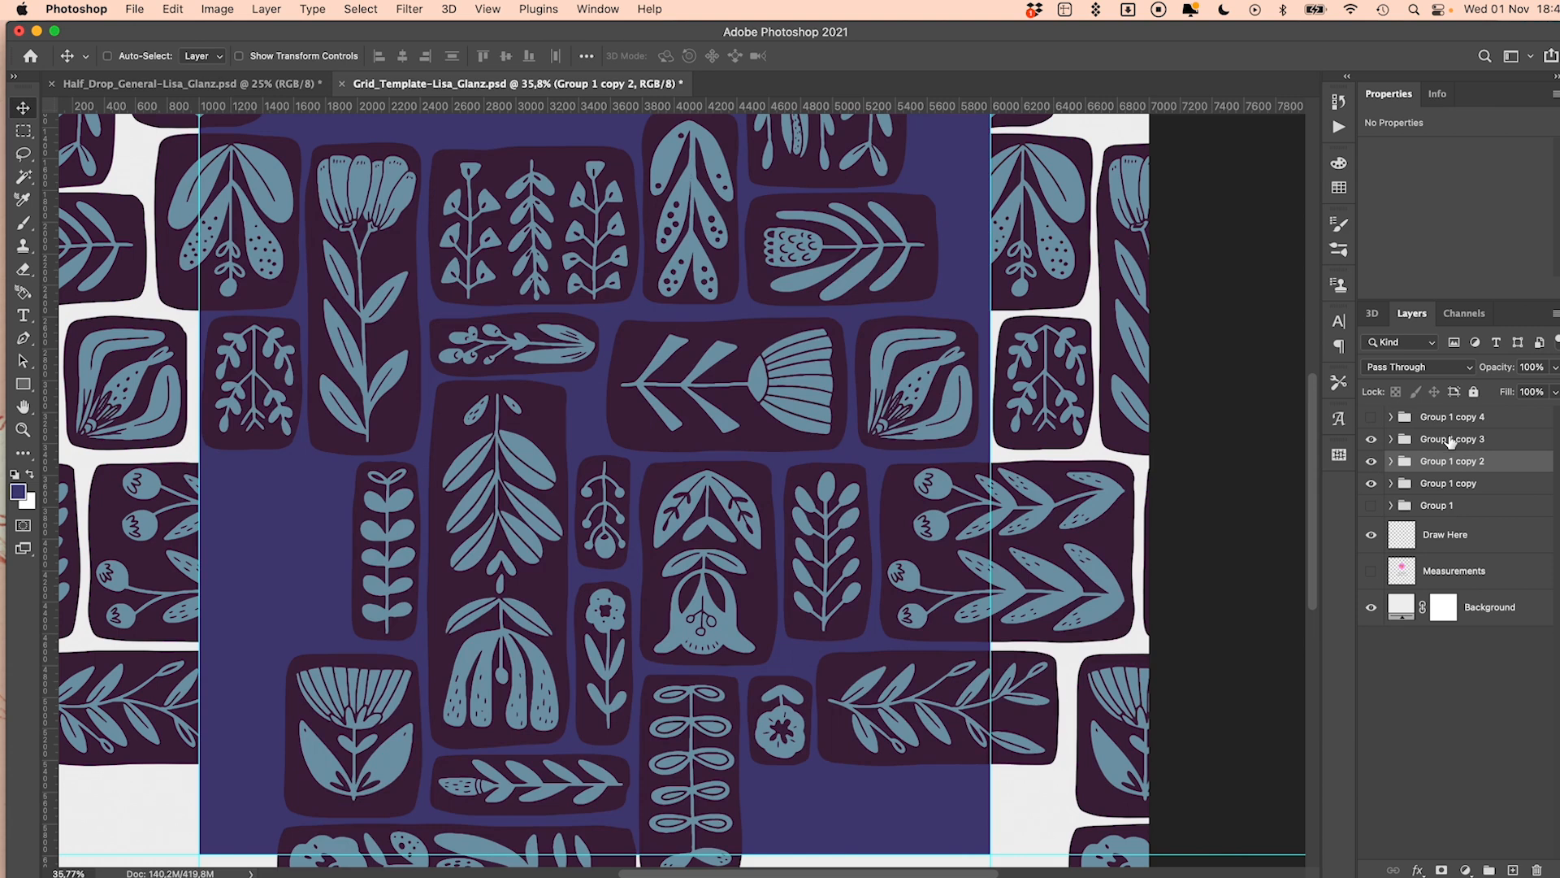
pyautogui.click(1380, 439)
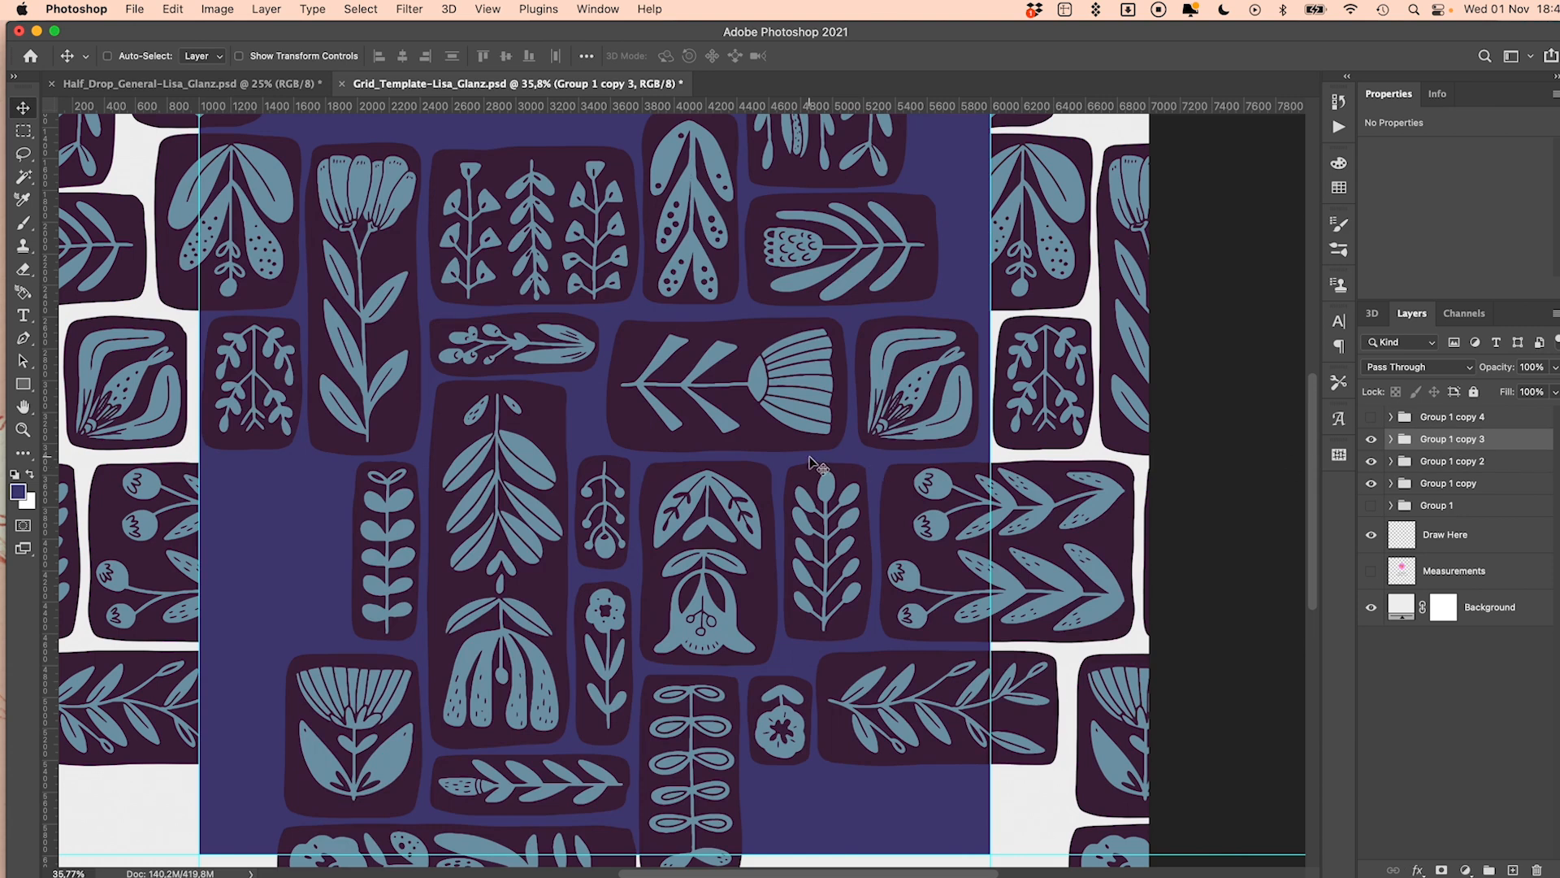
pyautogui.scroll(3, 810, 461)
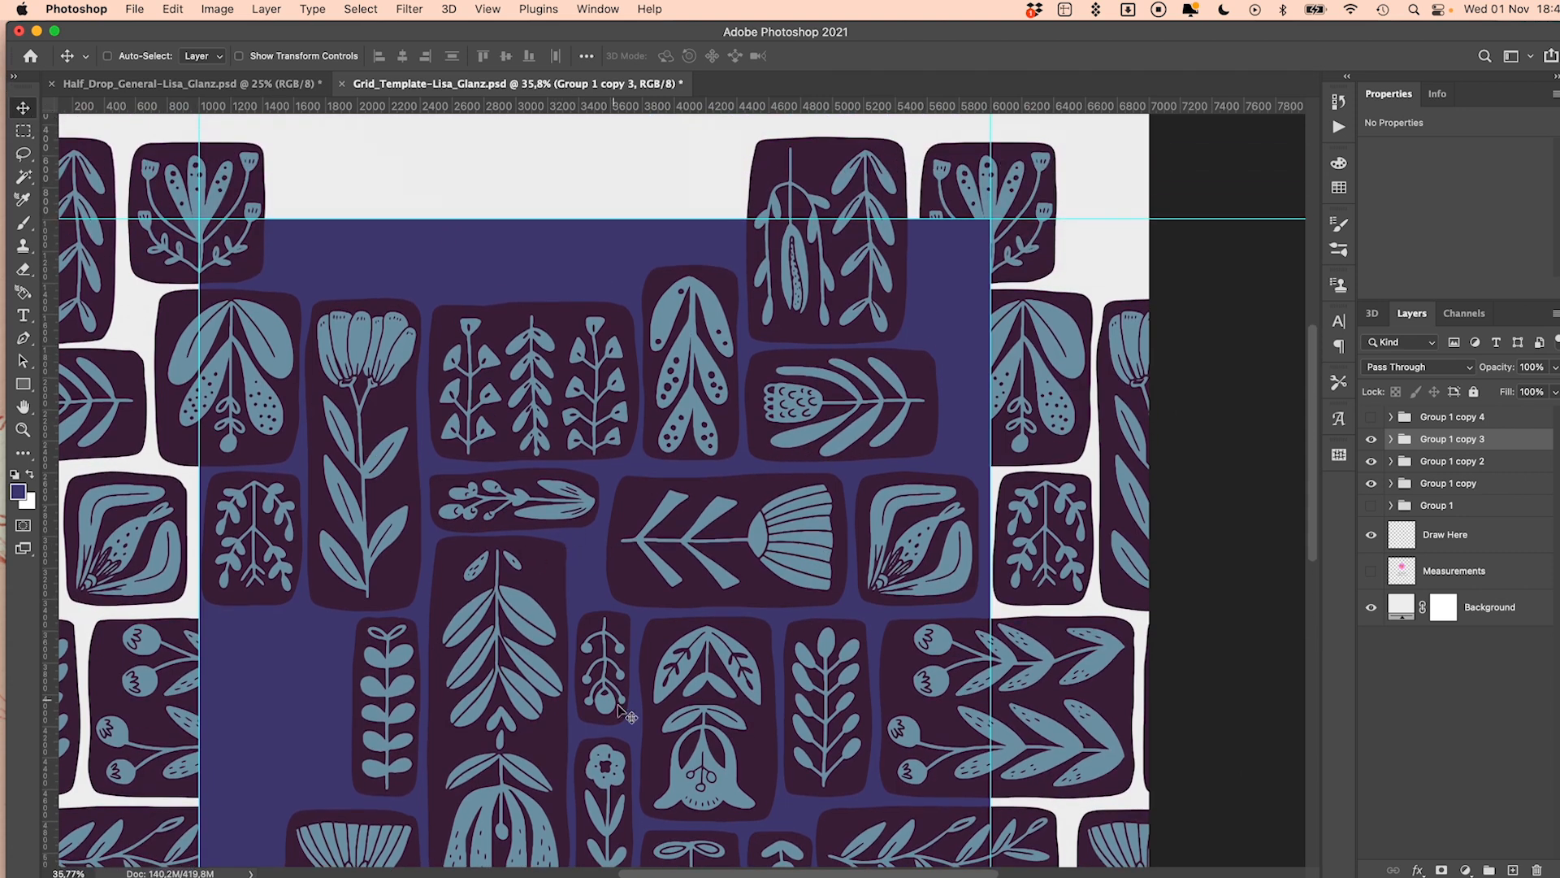
pyautogui.moveTo(637, 699); pyautogui.dragTo(641, 361)
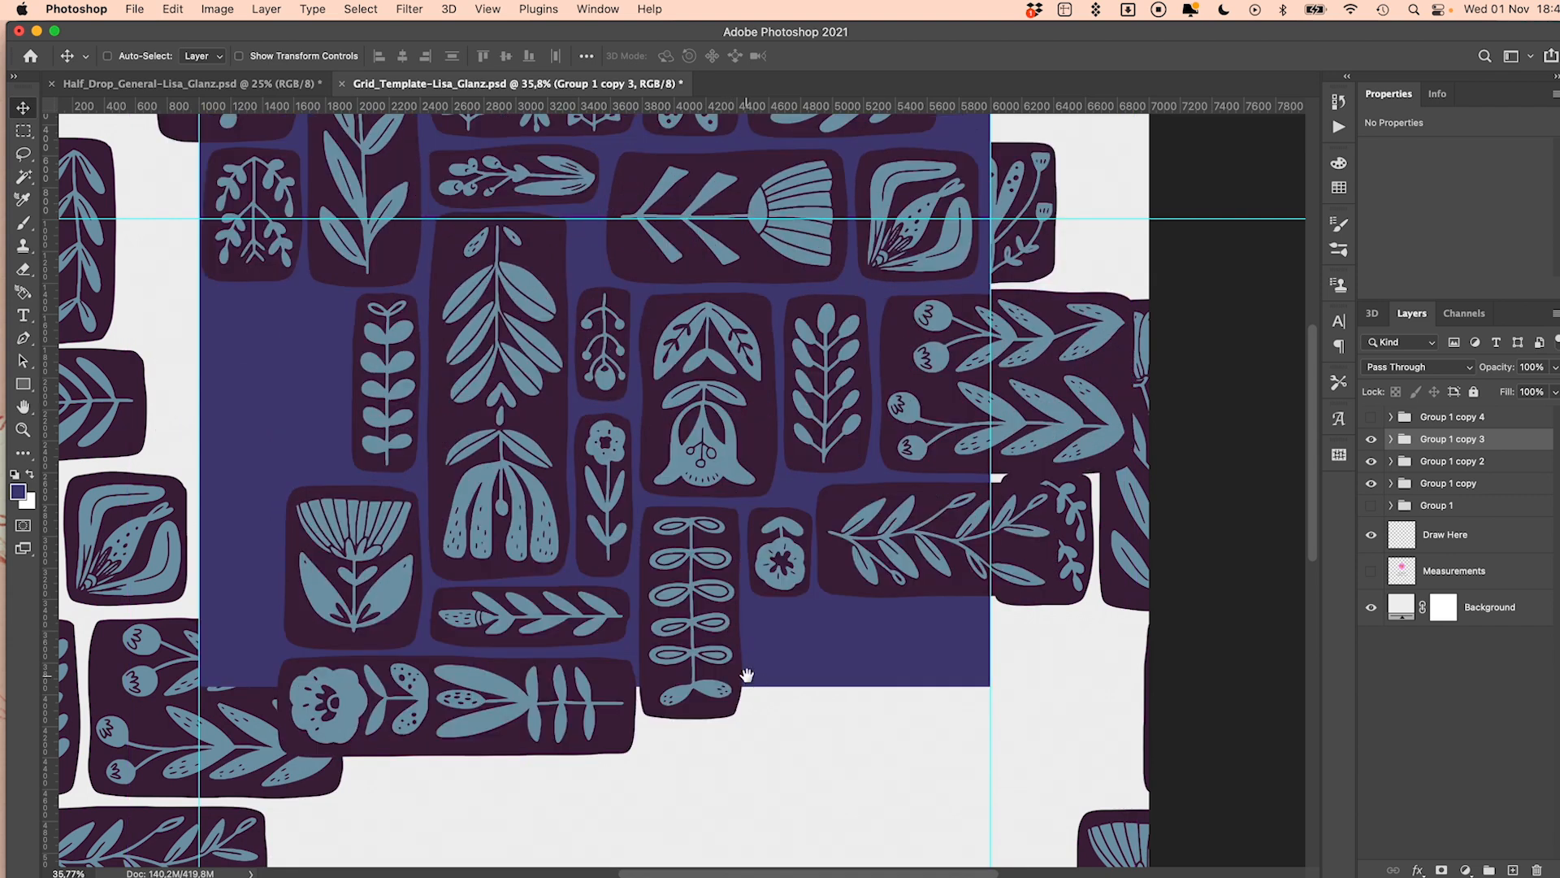
pyautogui.scroll(5, 744, 675)
pyautogui.hscroll(-2, 744, 674)
pyautogui.moveTo(792, 581); pyautogui.dragTo(913, 442)
# Fine-adjust the Group 1 copy 3 group so its tile's bottom edge sits exactly on the horizontal guide at 1000 px
pyautogui.scroll(10, 1084, 445)
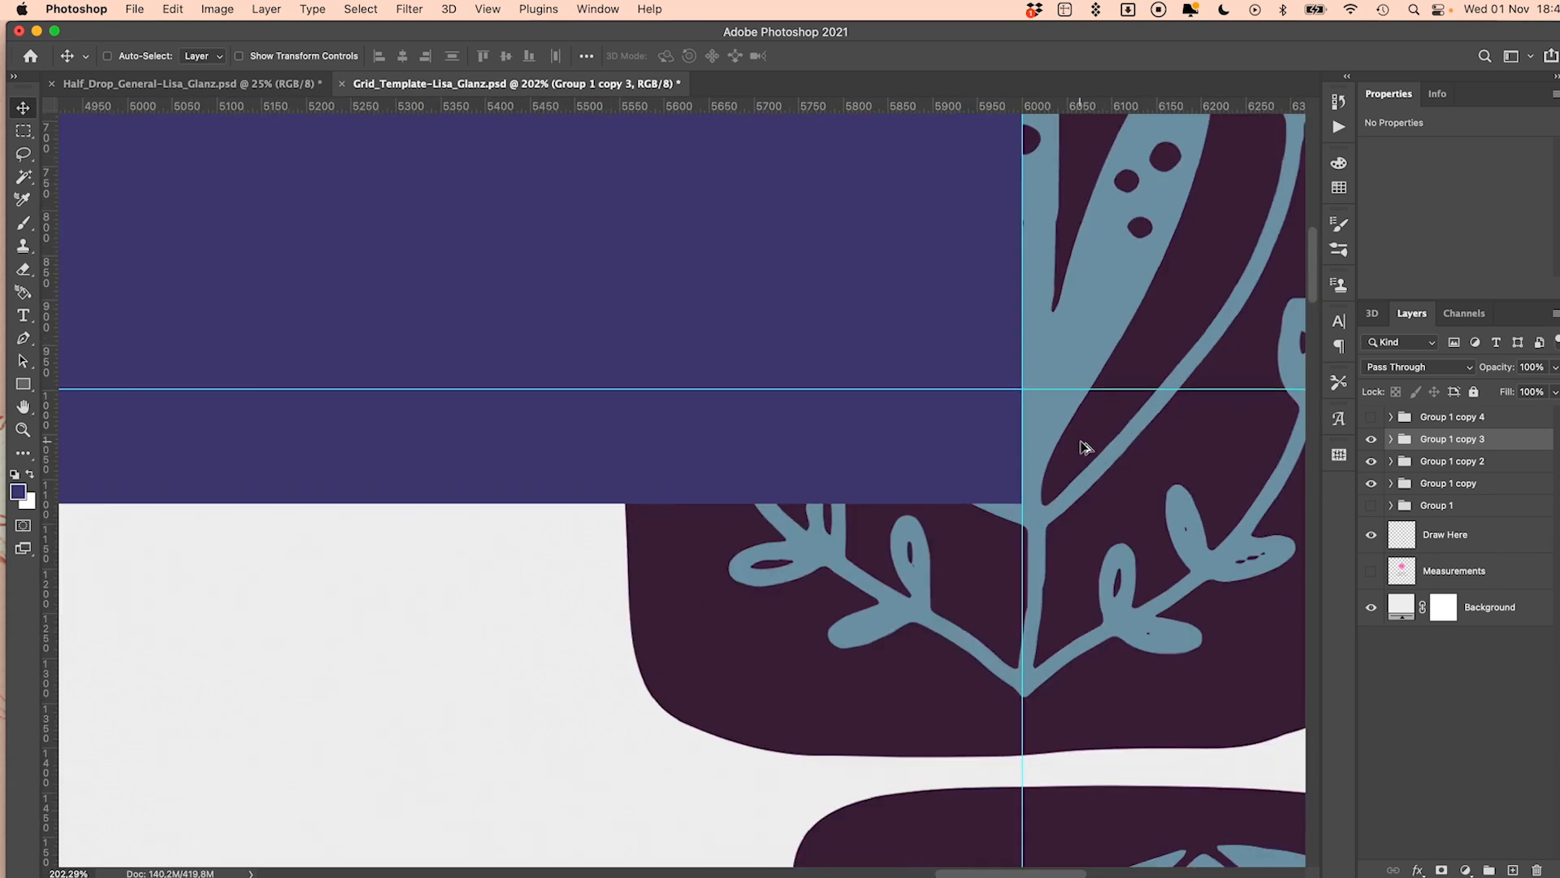
pyautogui.scroll(5, 837, 477)
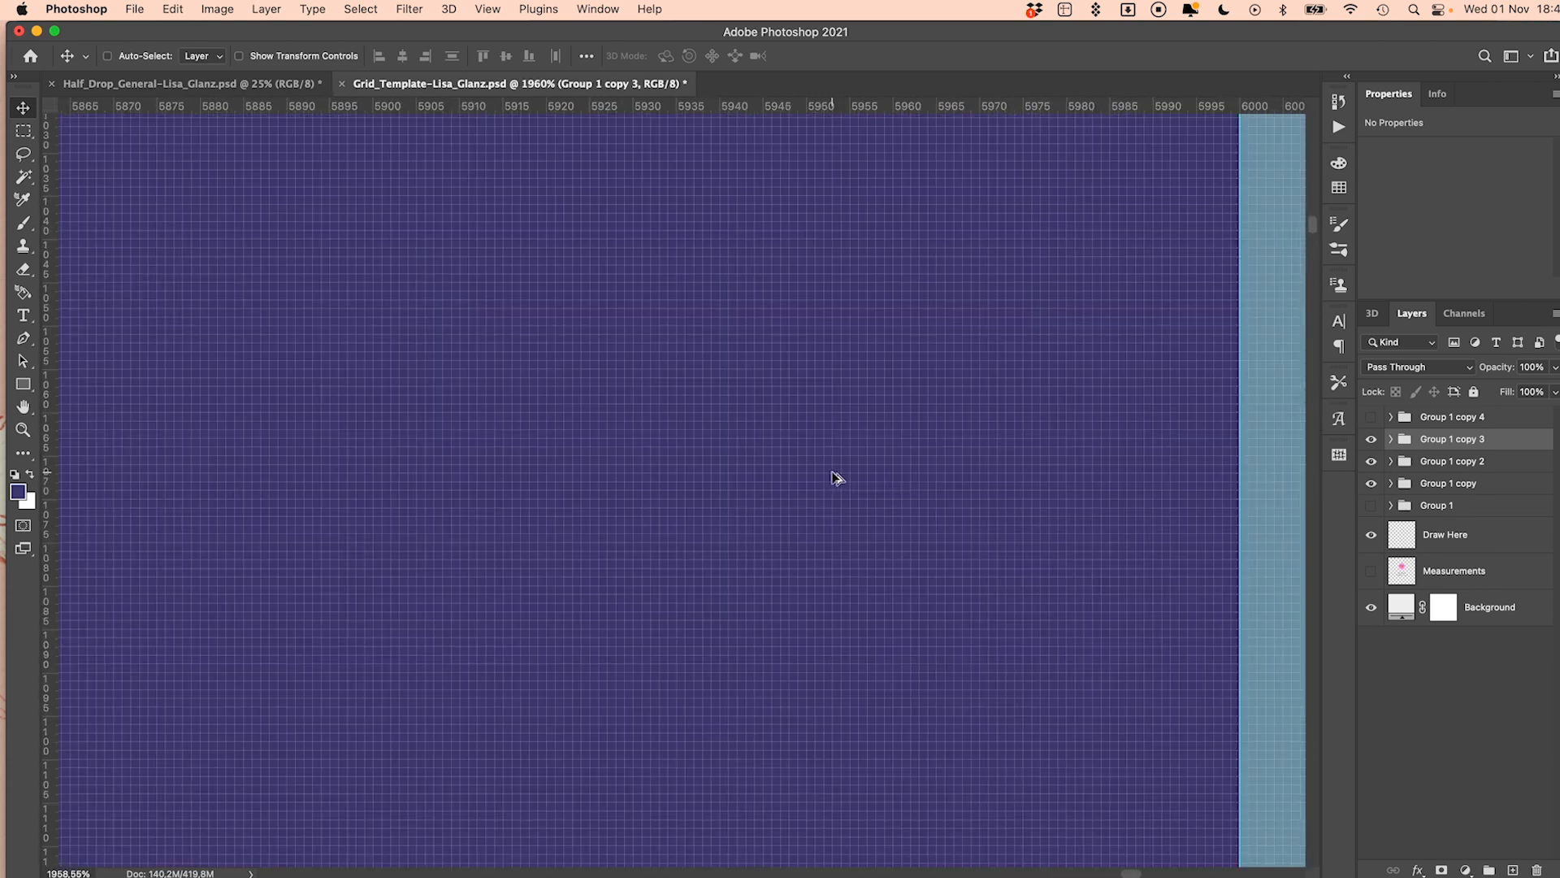
pyautogui.scroll(-2, 836, 477)
pyautogui.moveTo(812, 533); pyautogui.dragTo(821, 400)
pyautogui.press('Down')
pyautogui.press('Down')
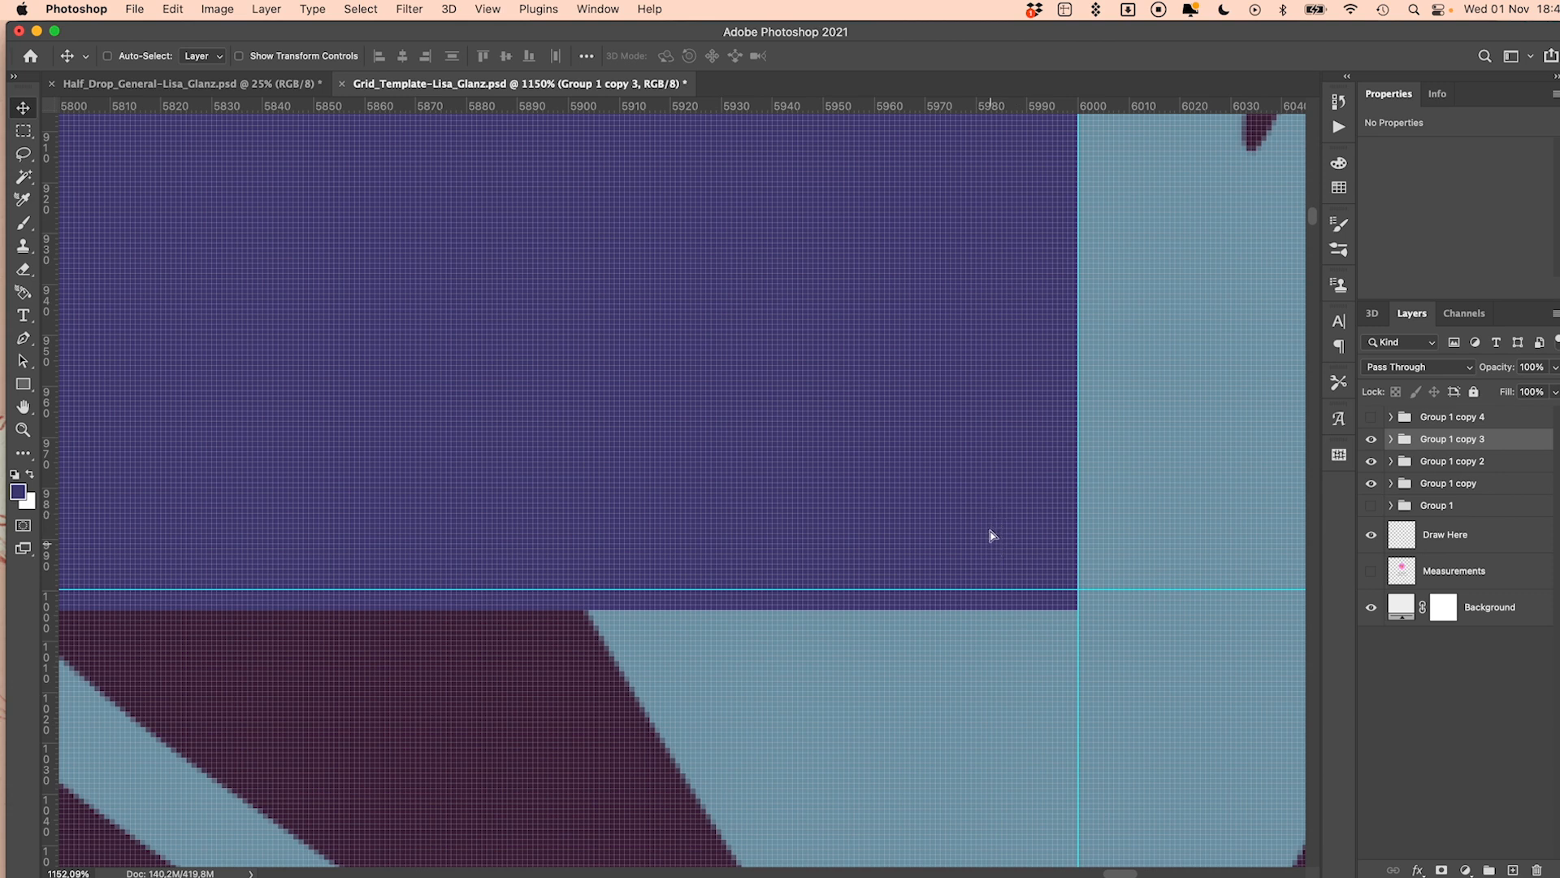
pyautogui.moveTo(989, 533); pyautogui.dragTo(990, 526)
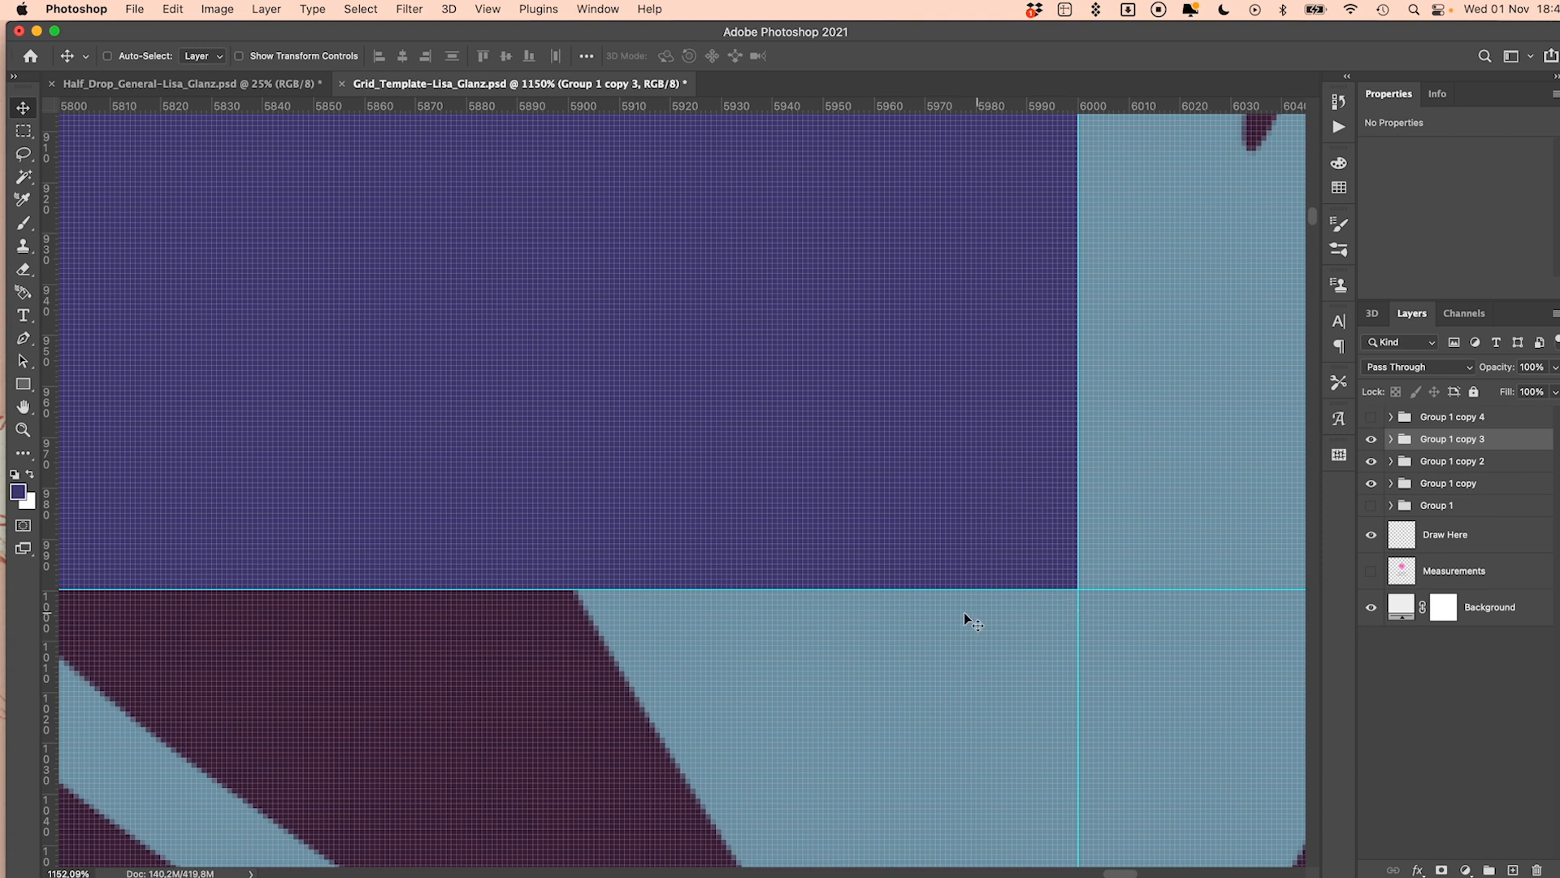
pyautogui.keyDown('alt'); pyautogui.scroll(-3, 965, 618); pyautogui.keyUp('alt')
pyautogui.keyDown('alt'); pyautogui.scroll(-15, 964, 619); pyautogui.keyUp('alt')
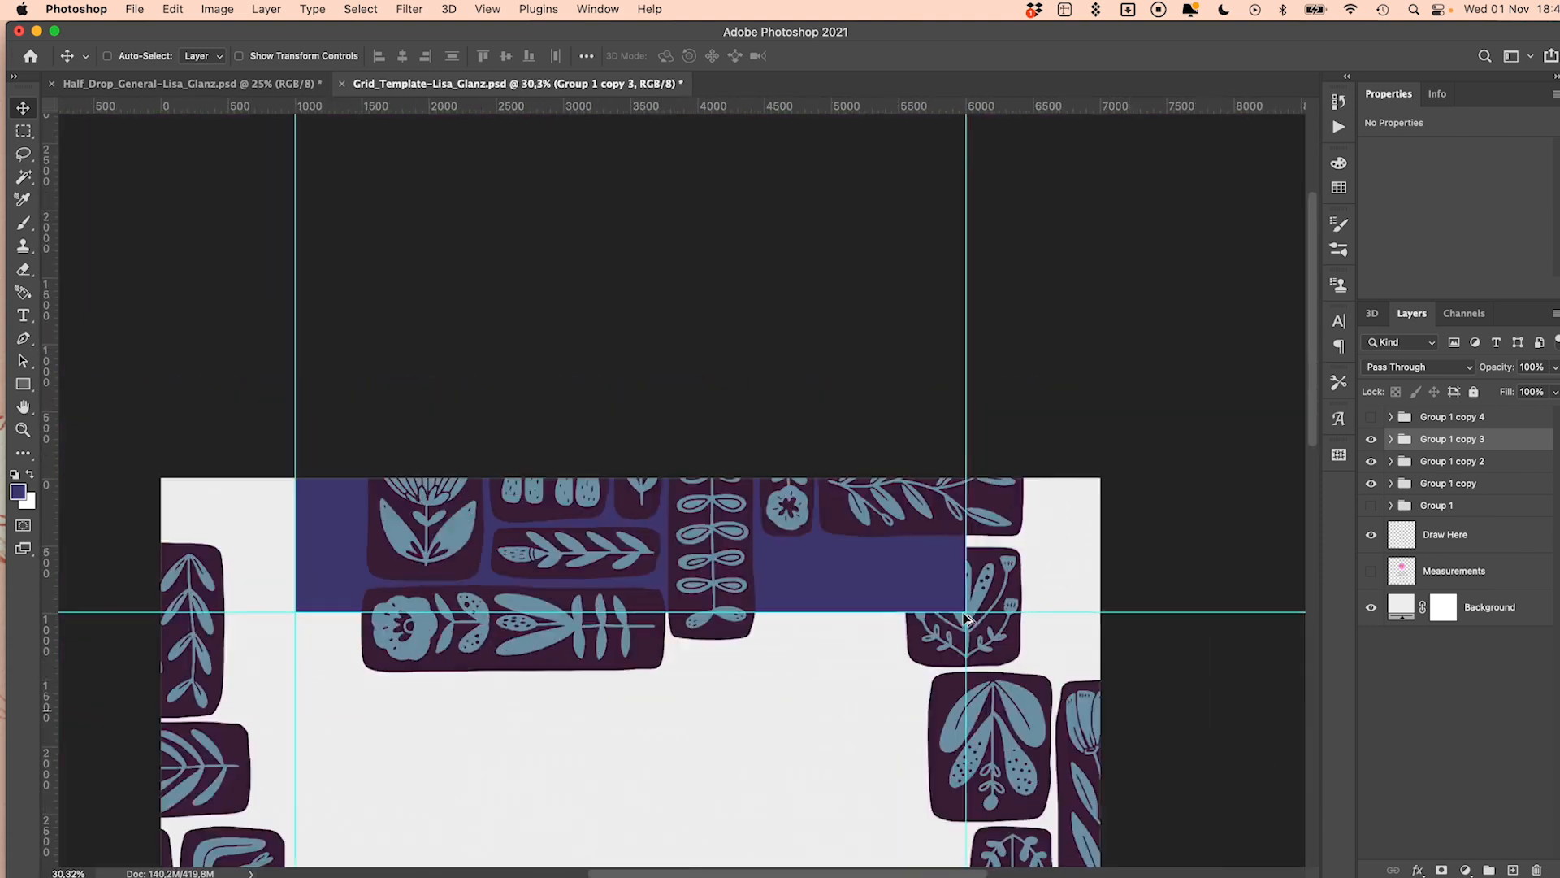
# Delete the Pattern Tile layer from the Group 1 copy 3 group and collapse the group
pyautogui.click(1392, 440)
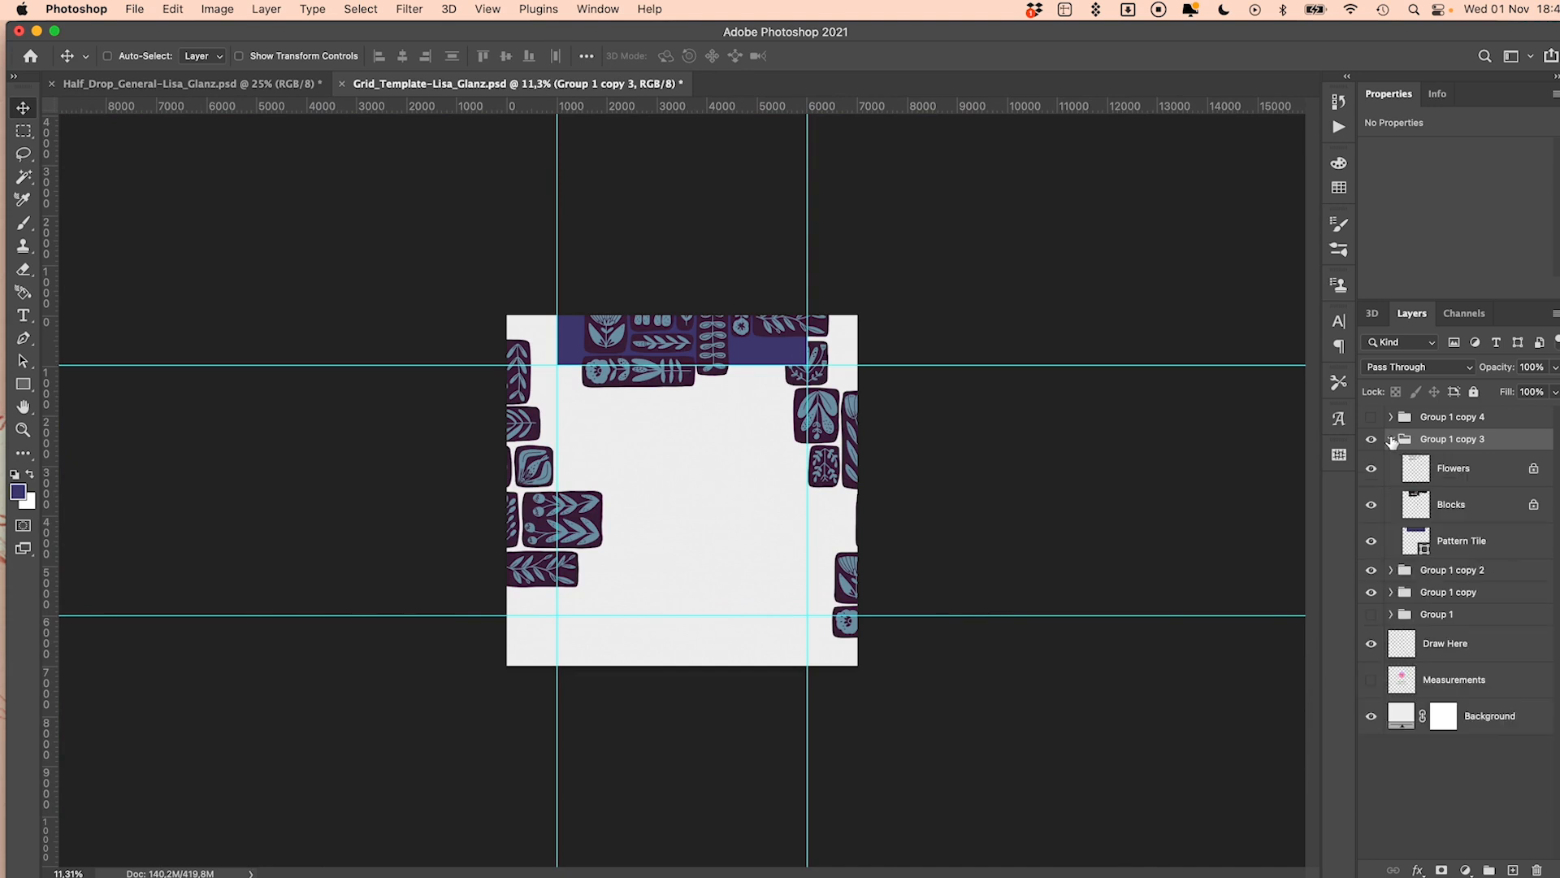
pyautogui.click(1466, 543)
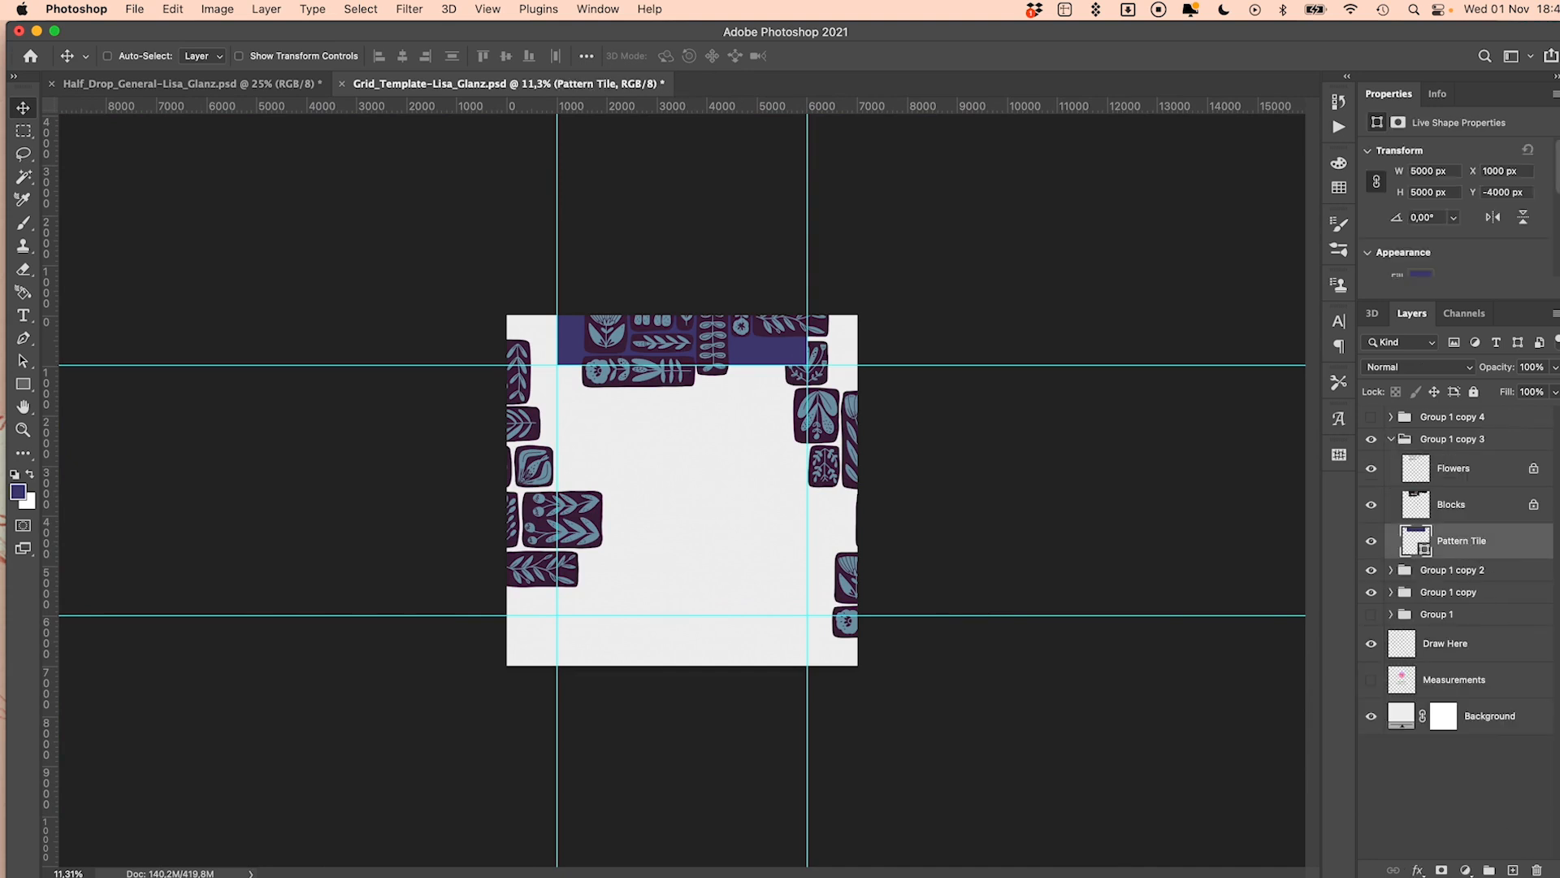
pyautogui.click(1536, 869)
pyautogui.click(1392, 440)
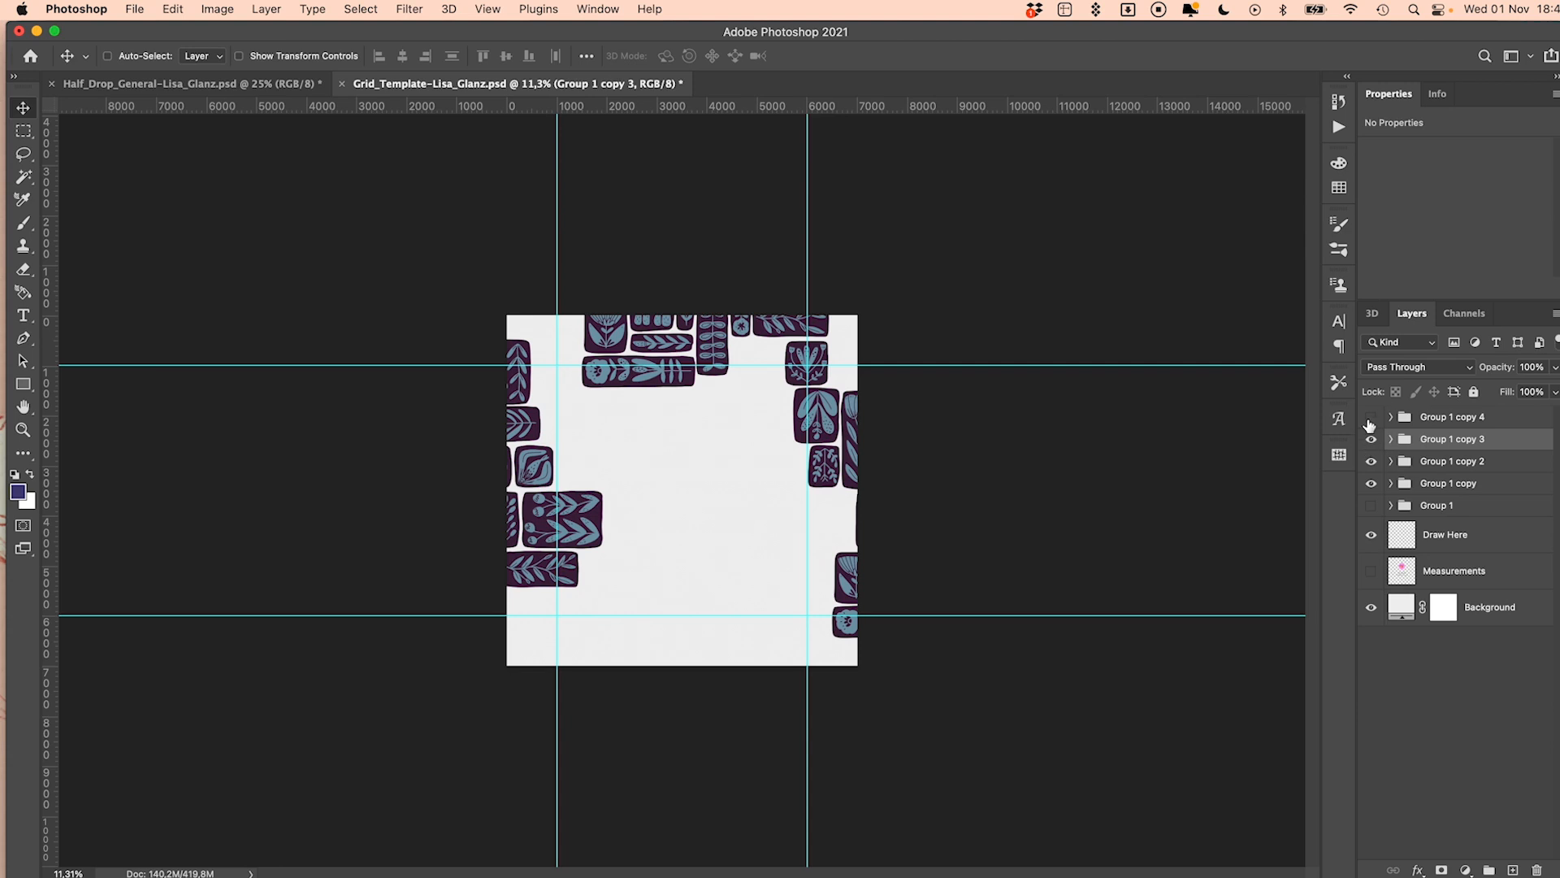
# Show and select the Group 1 copy 4 group and move it straight down towards the lower horizontal guide
pyautogui.click(1371, 417)
pyautogui.click(1457, 418)
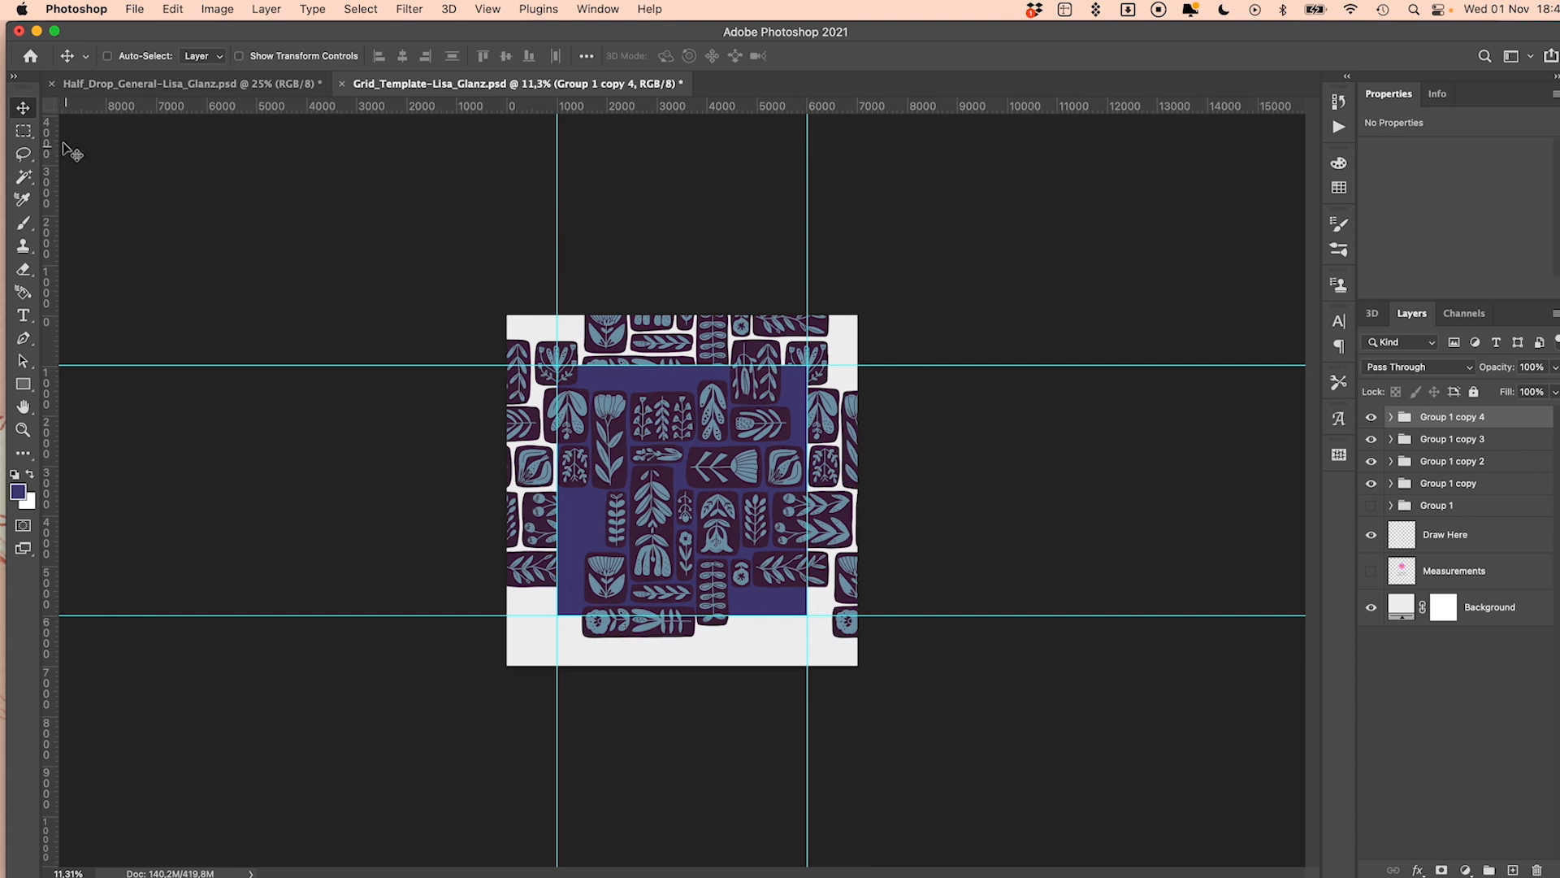
pyautogui.moveTo(709, 402); pyautogui.dragTo(709, 651)
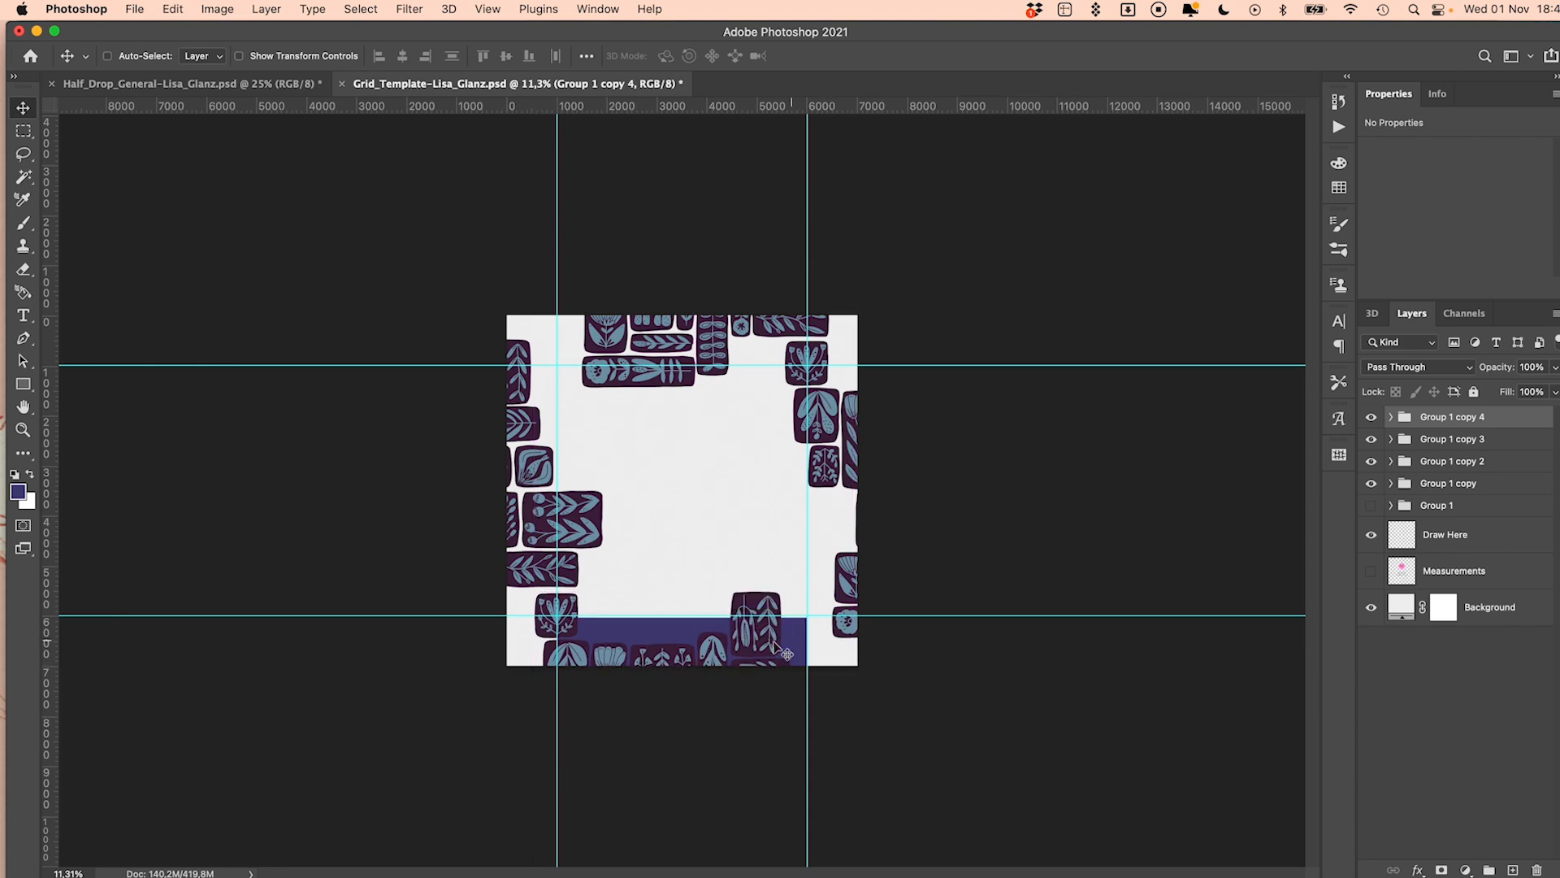
# Fine-adjust the Group 1 copy 4 group so its tile's top edge sits exactly on the horizontal guide at 6000 px
pyautogui.keyDown('alt'); pyautogui.scroll(5, 797, 618); pyautogui.keyUp('alt')
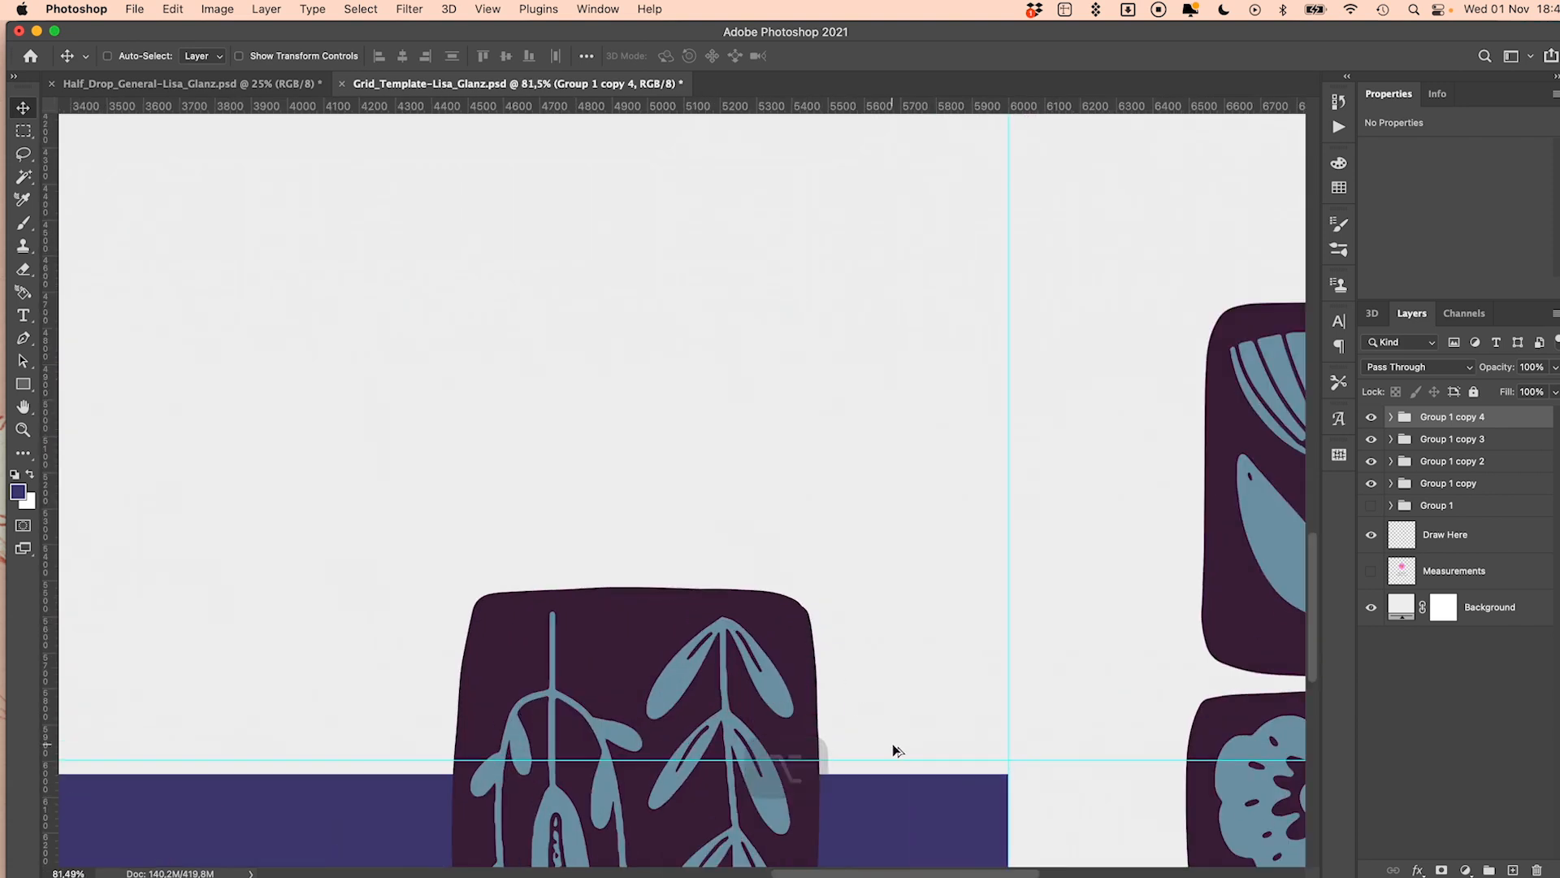
pyautogui.keyDown('alt'); pyautogui.scroll(2, 893, 744); pyautogui.keyUp('alt')
pyautogui.scroll(-5, 892, 747)
pyautogui.hscroll(4, 892, 747)
pyautogui.moveTo(867, 748); pyautogui.dragTo(850, 701)
pyautogui.keyDown('alt'); pyautogui.scroll(4, 967, 582); pyautogui.keyUp('alt')
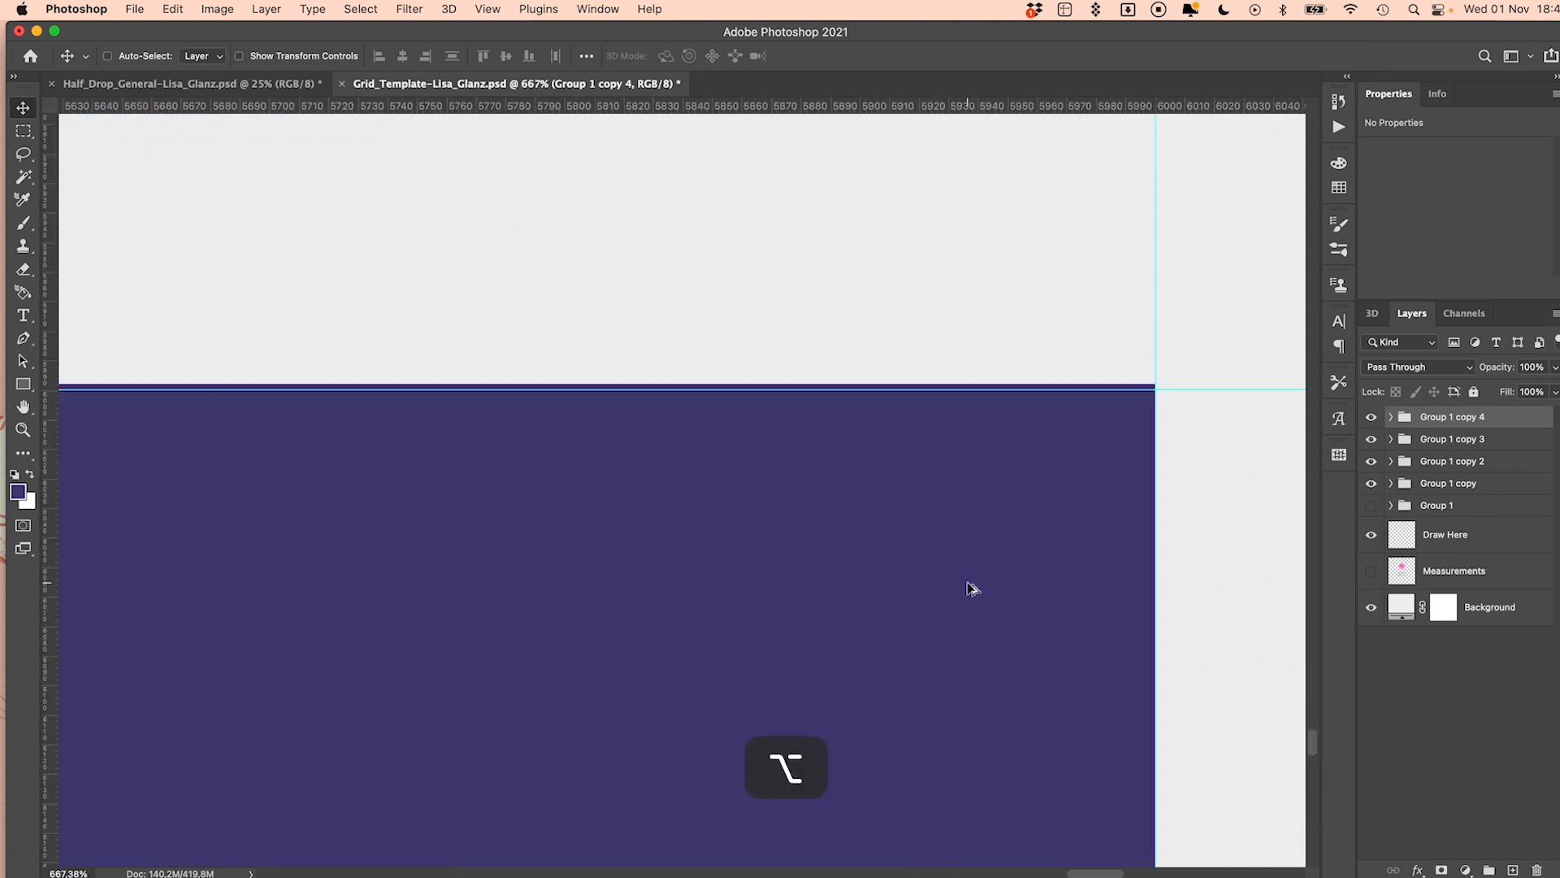
pyautogui.press('Down')
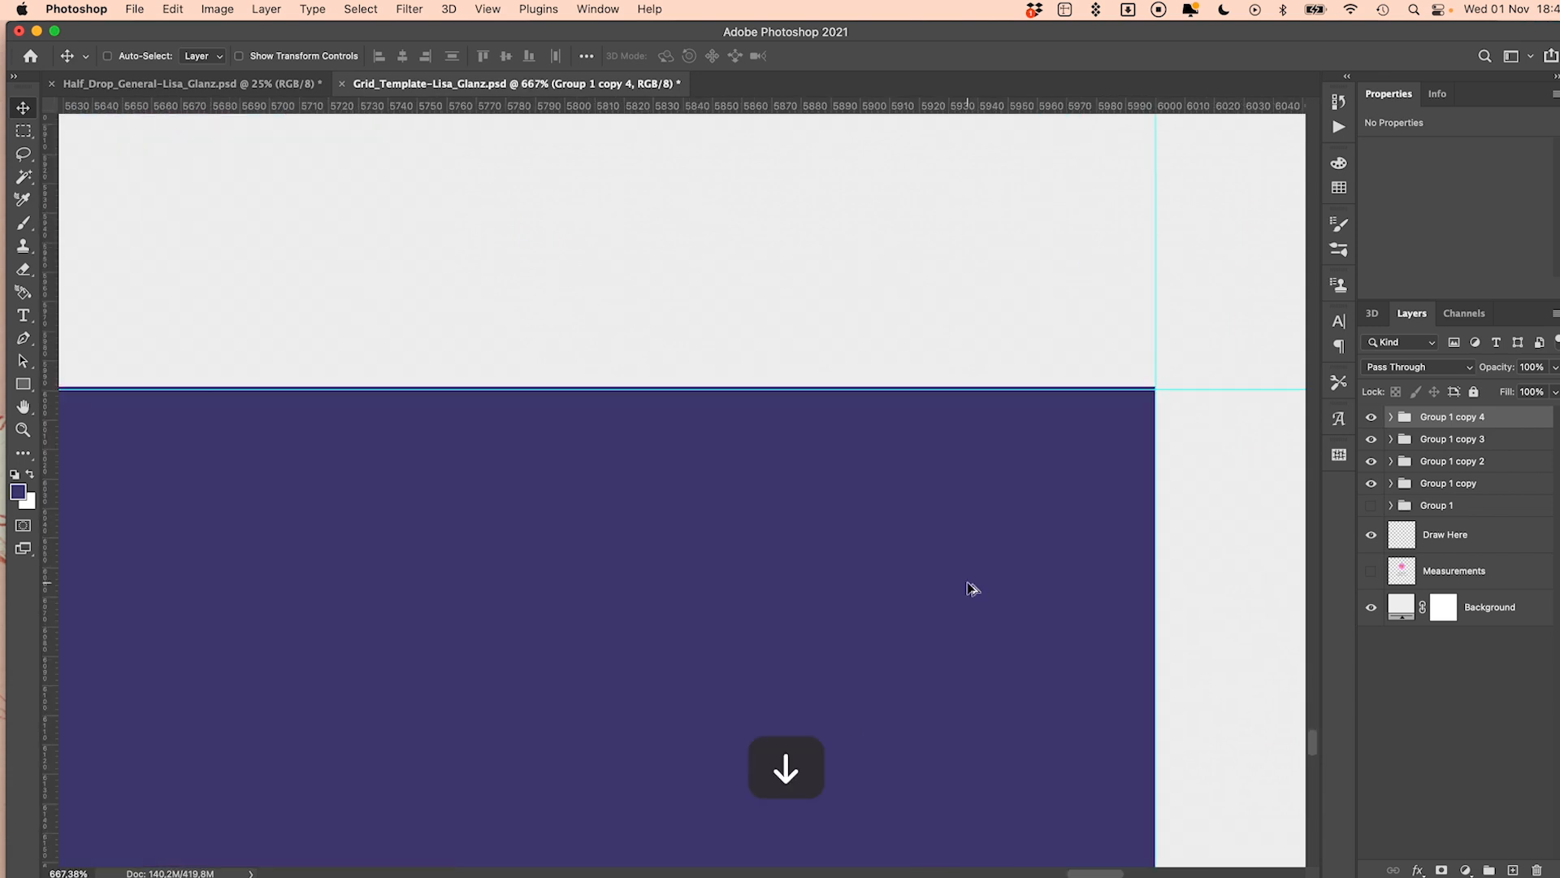
pyautogui.keyDown('alt'); pyautogui.scroll(4, 967, 582); pyautogui.keyUp('alt')
pyautogui.moveTo(967, 582); pyautogui.dragTo(772, 869)
pyautogui.moveTo(1089, 309); pyautogui.dragTo(845, 436)
pyautogui.scroll(-3, 835, 541)
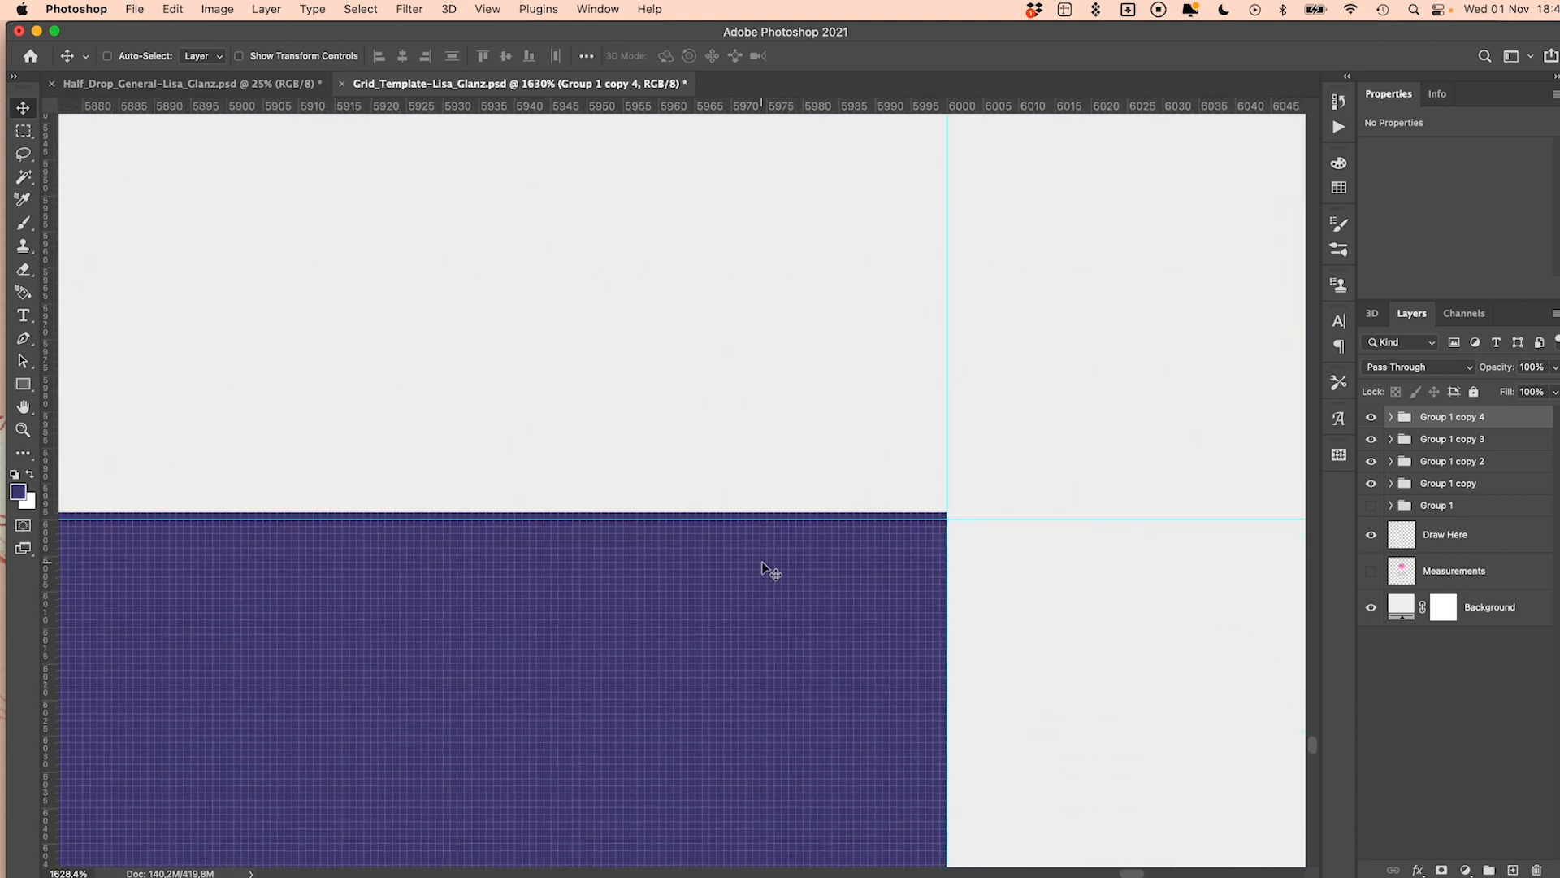
pyautogui.press('Down')
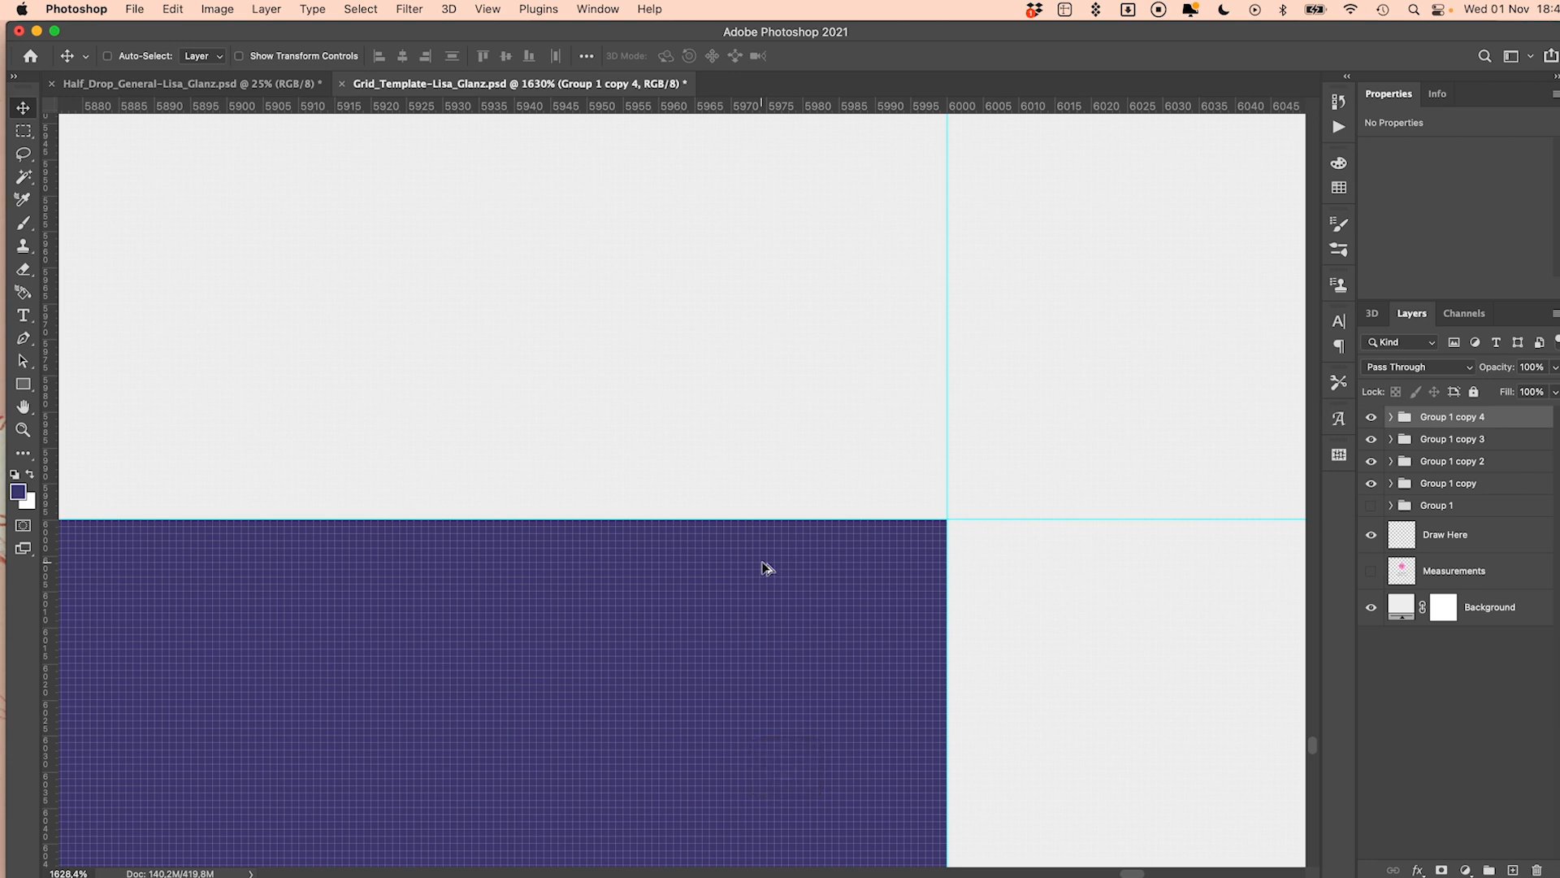
pyautogui.scroll(-15, 764, 568)
pyautogui.scroll(-5, 764, 567)
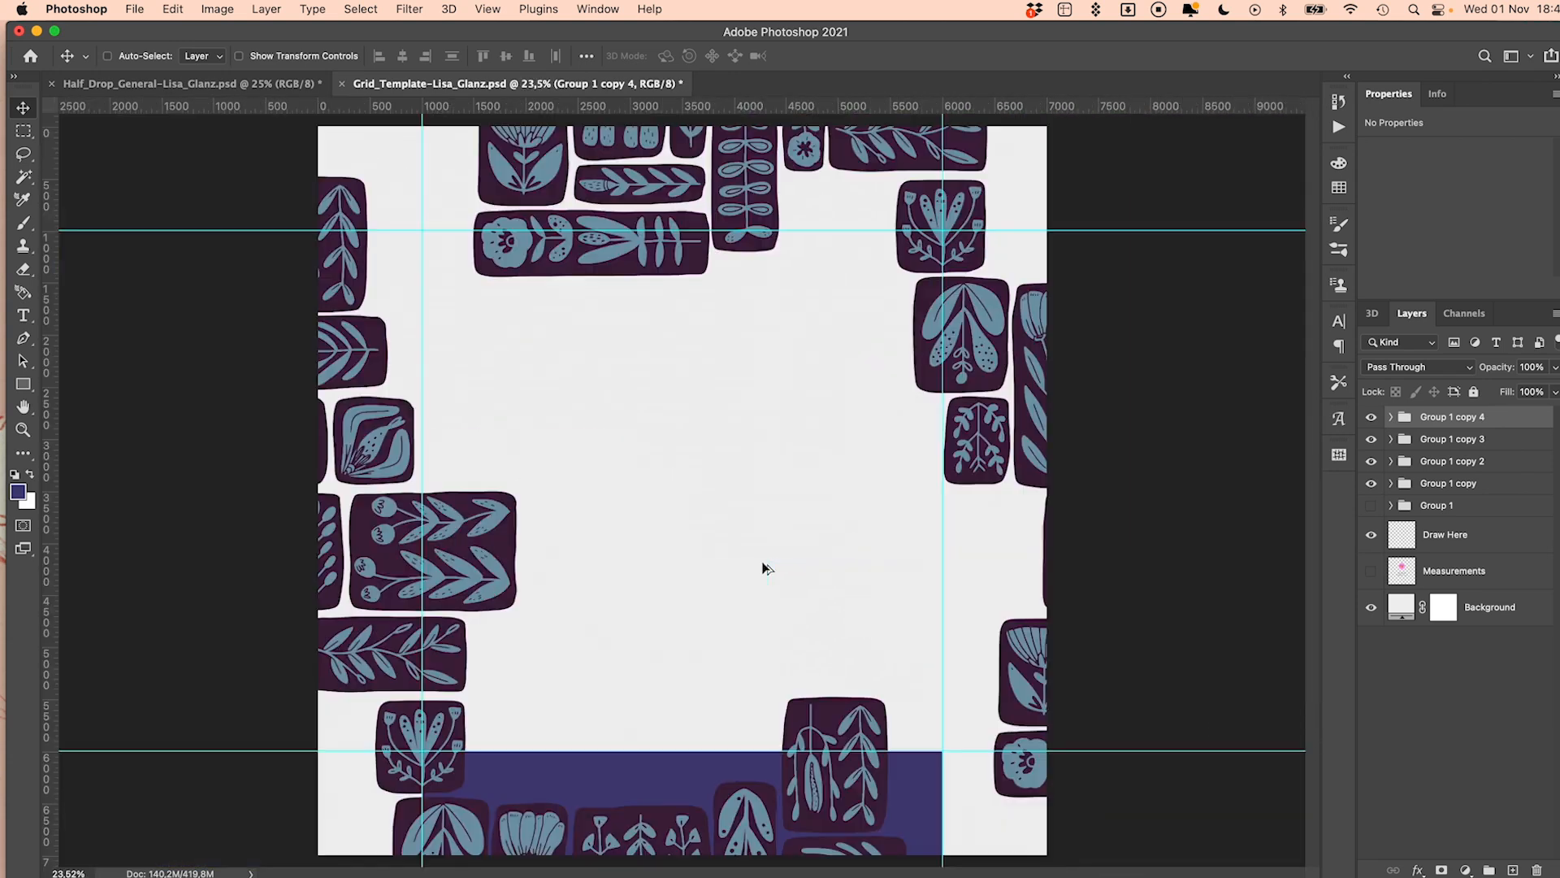
# Delete the Pattern Tile layer from the Group 1 copy 4 group and collapse the group
pyautogui.click(1399, 425)
pyautogui.click(1463, 524)
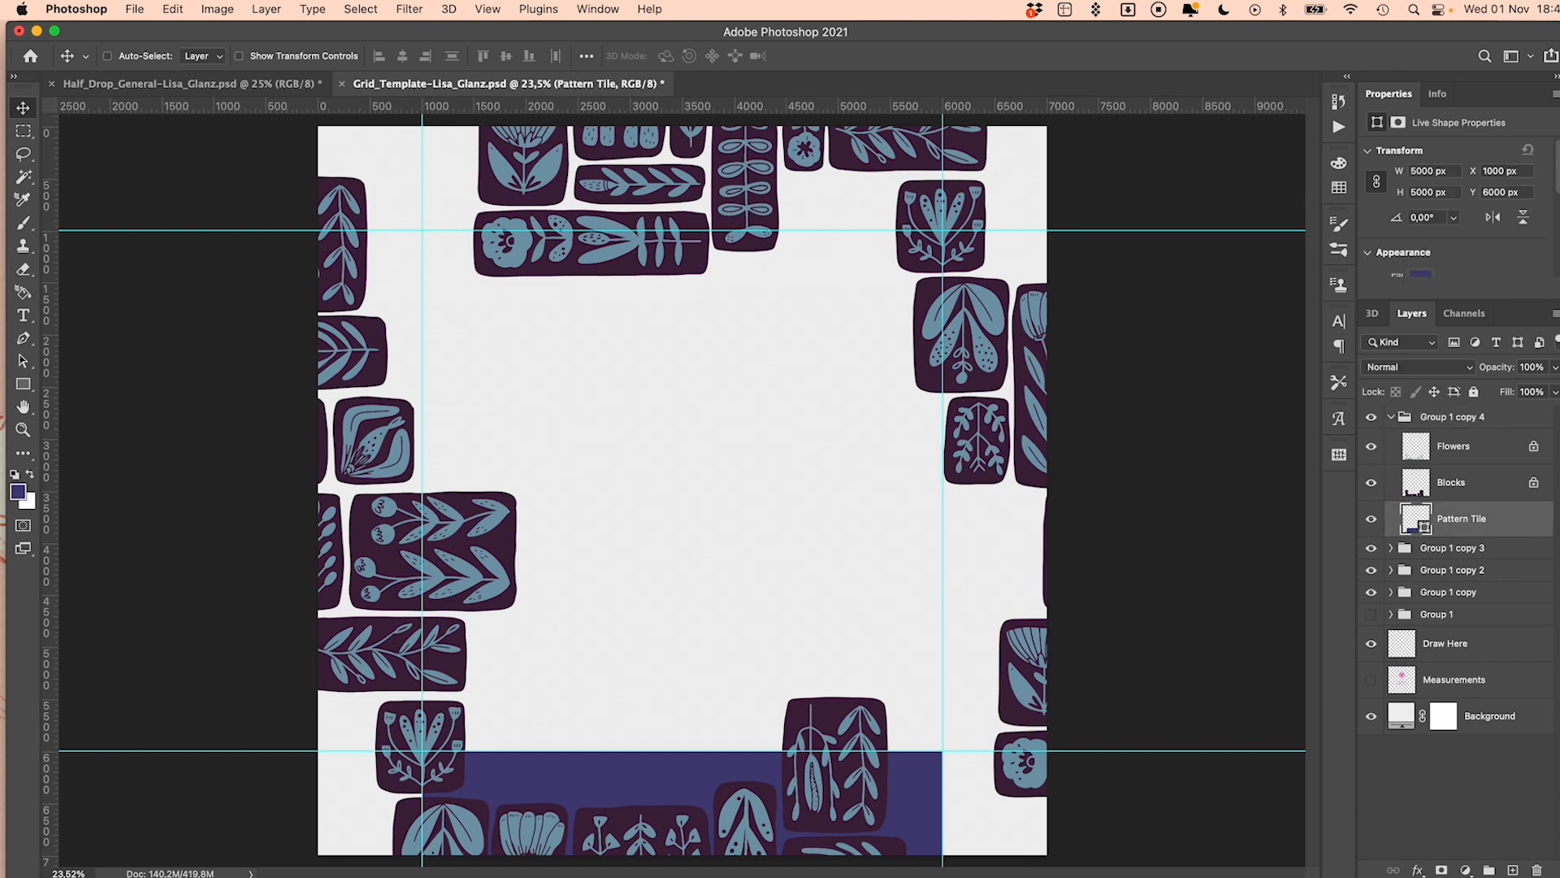
pyautogui.click(1538, 870)
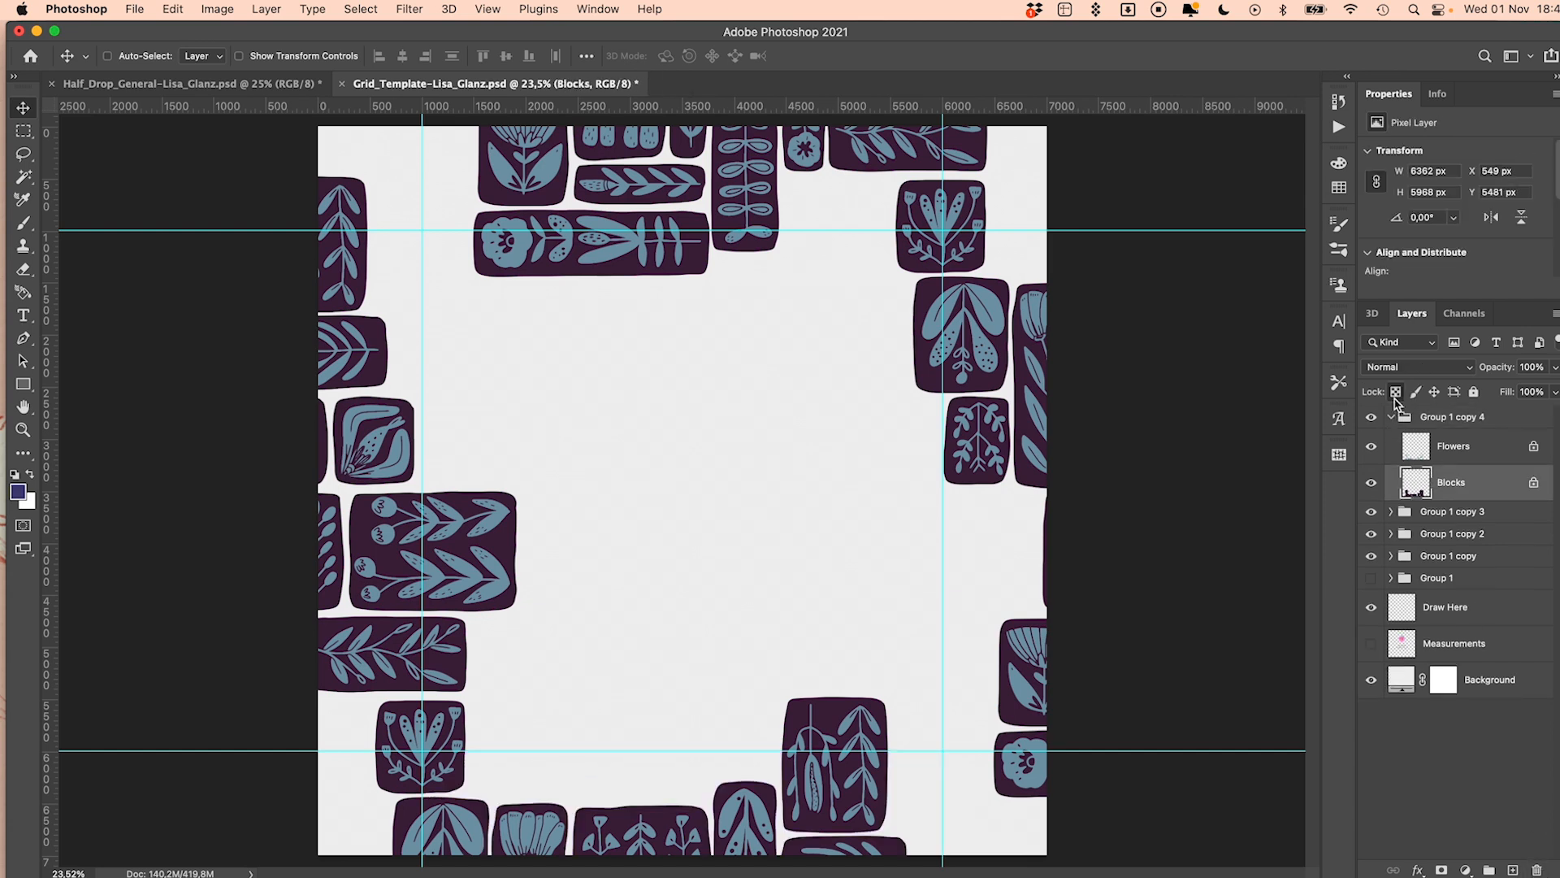
pyautogui.click(1393, 418)
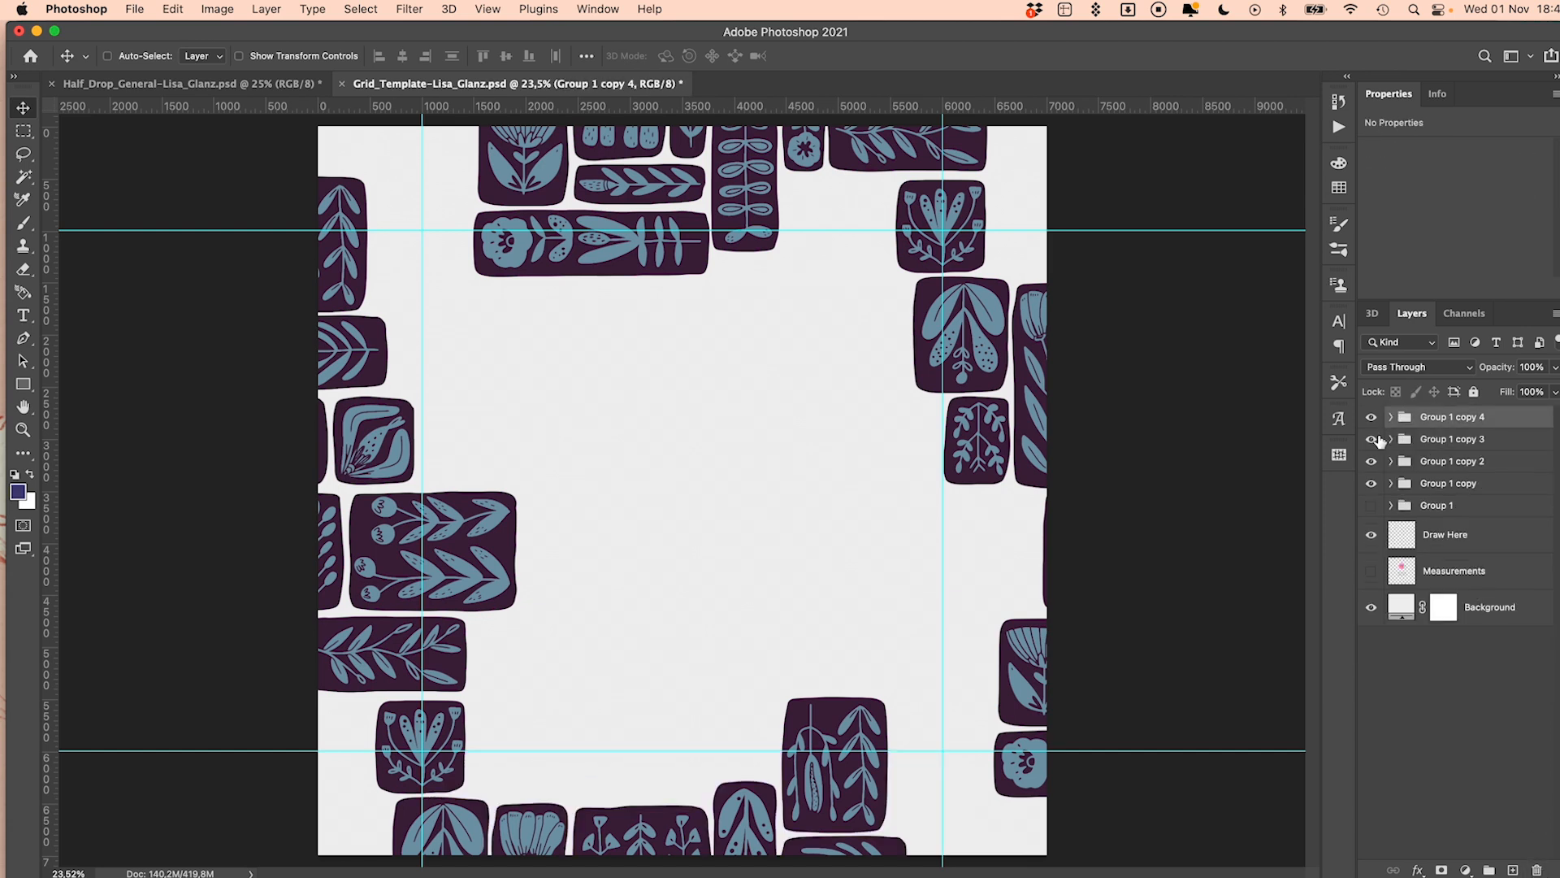
# Show the original Group 1, duplicate it and move the copy diagonally down towards the lower-right guide intersection
pyautogui.click(1371, 506)
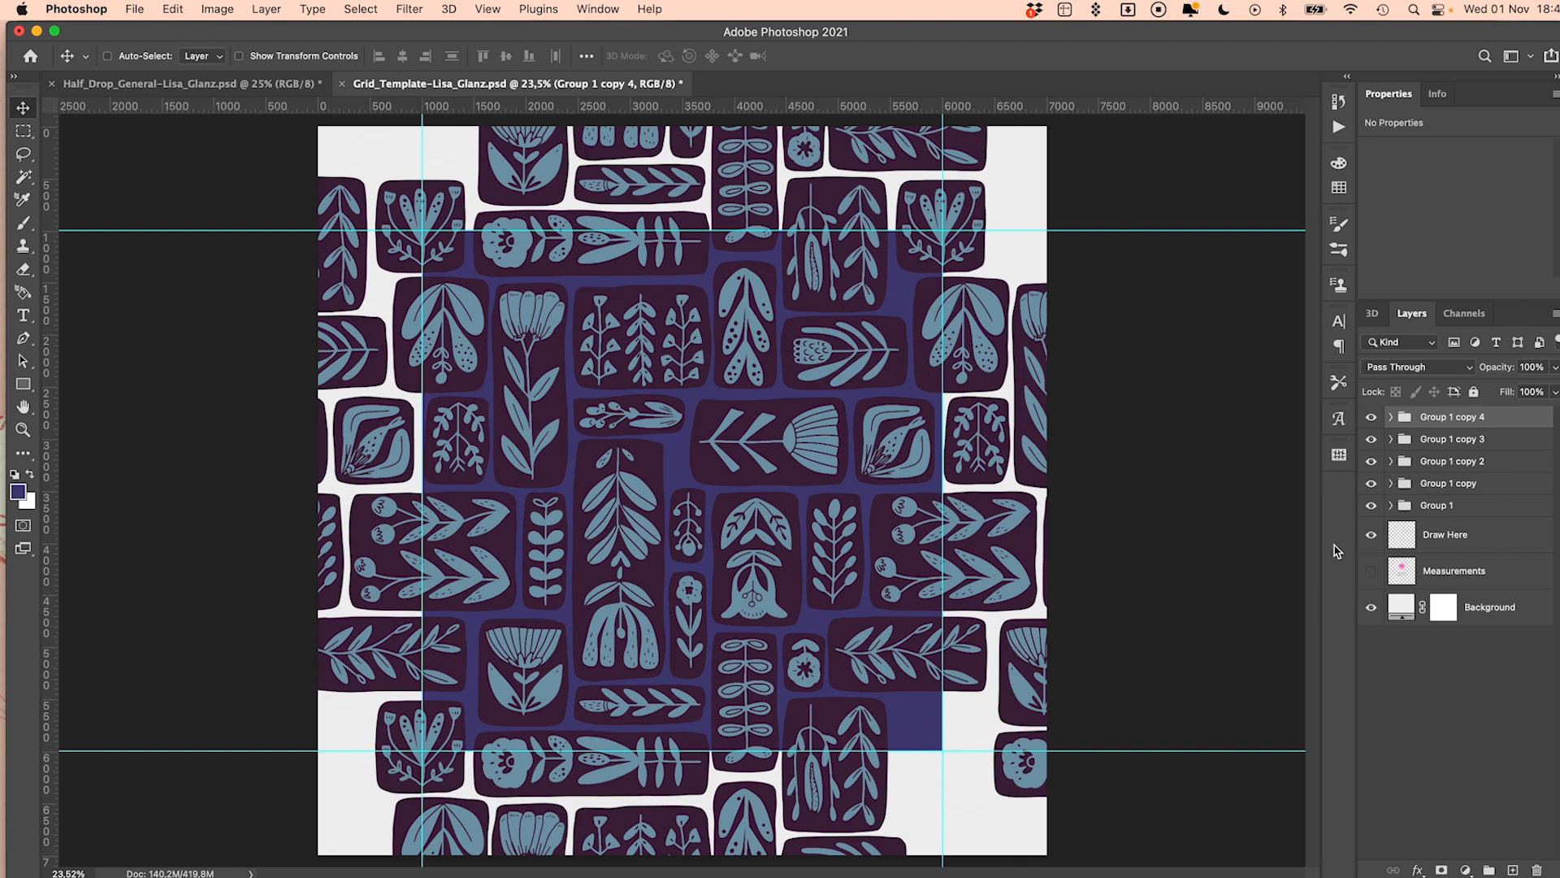
pyautogui.click(1461, 512)
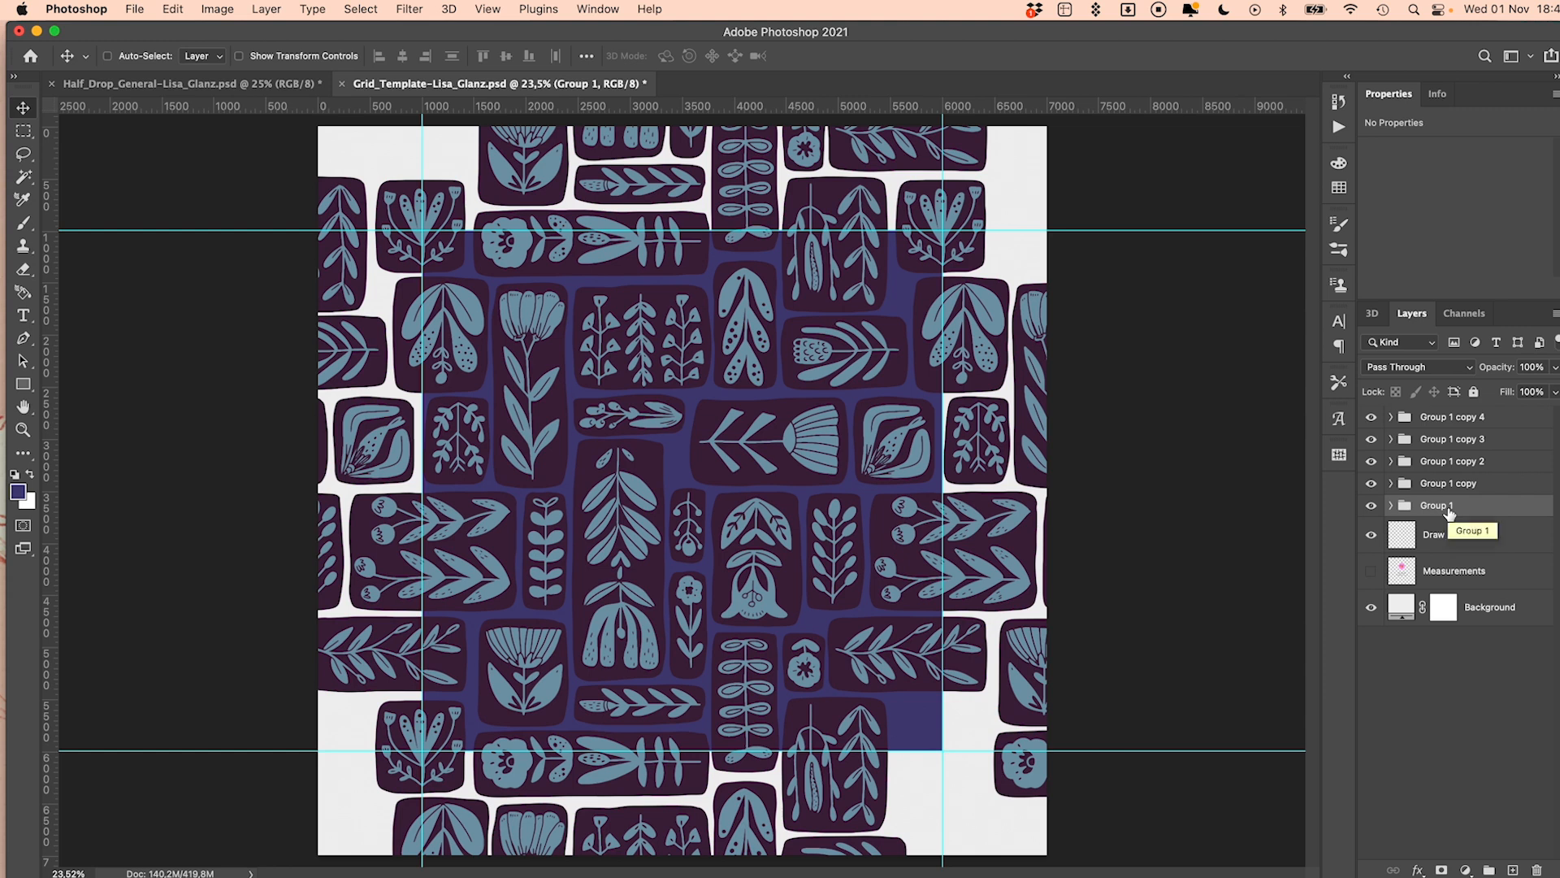
pyautogui.press('super+j')
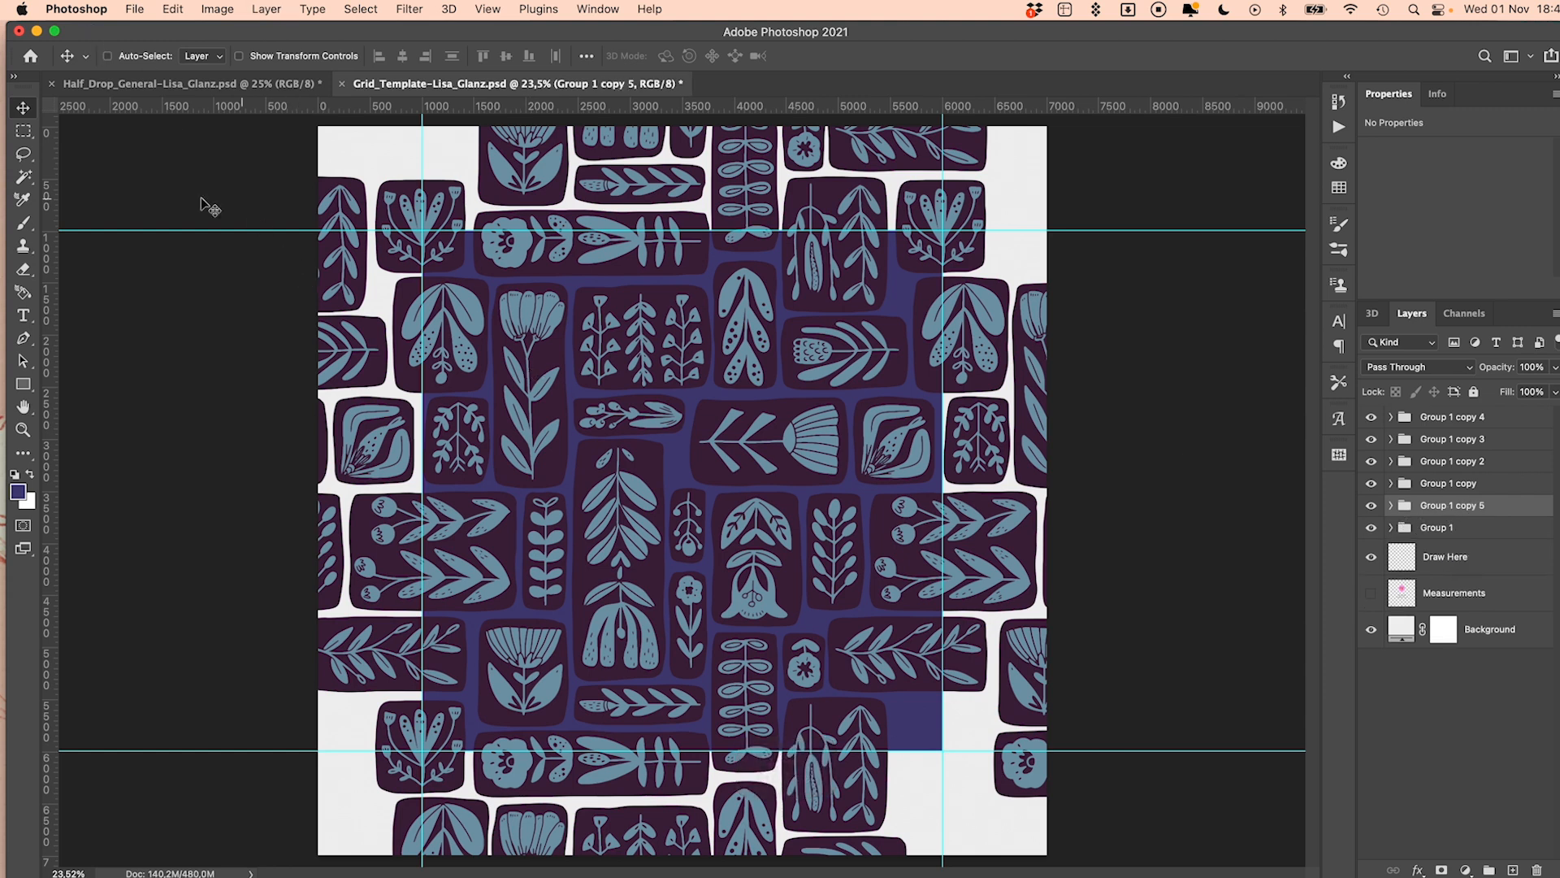
pyautogui.moveTo(497, 303); pyautogui.dragTo(996, 784)
pyautogui.scroll(10, 990, 772)
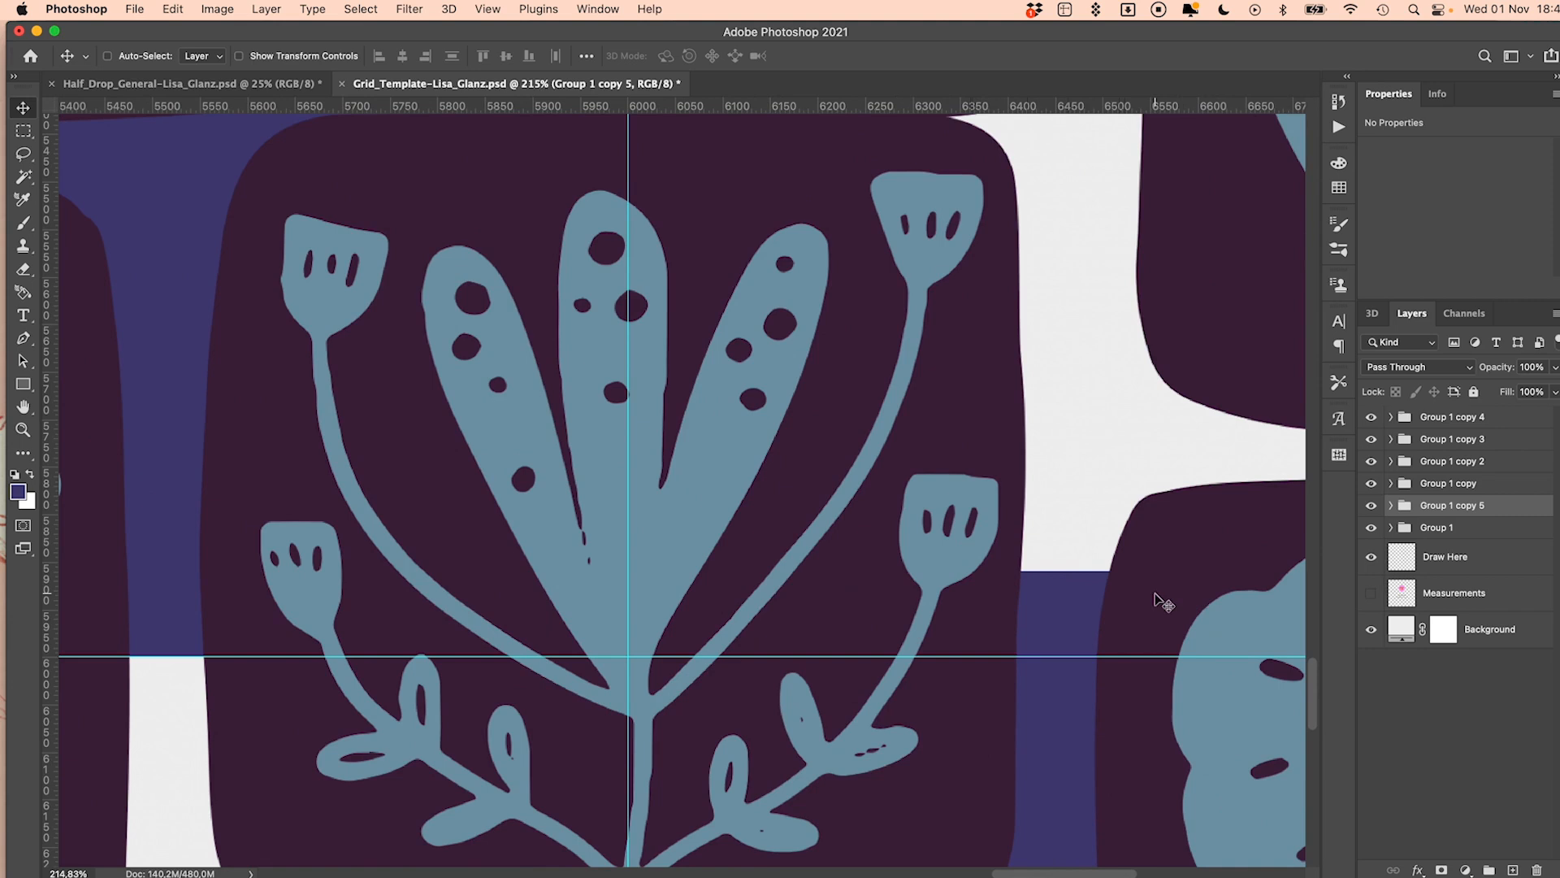
# Expand the Group 1 copy 5 group and hide its Flowers and Blocks layers so only its Pattern Tile shows
pyautogui.click(1390, 506)
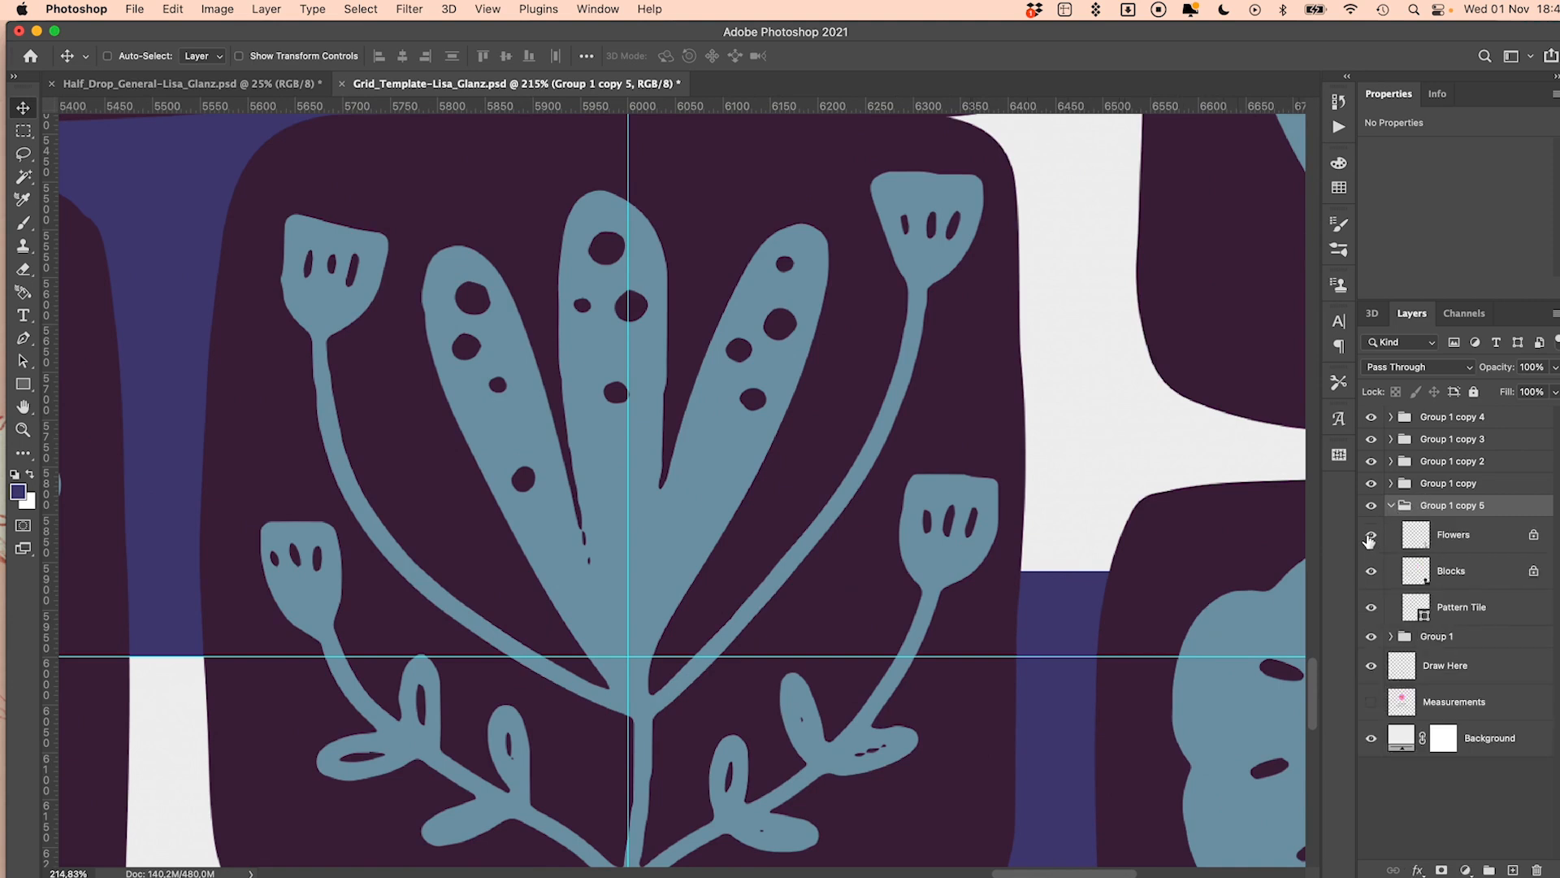
pyautogui.click(1371, 535)
pyautogui.scroll(-2, 961, 708)
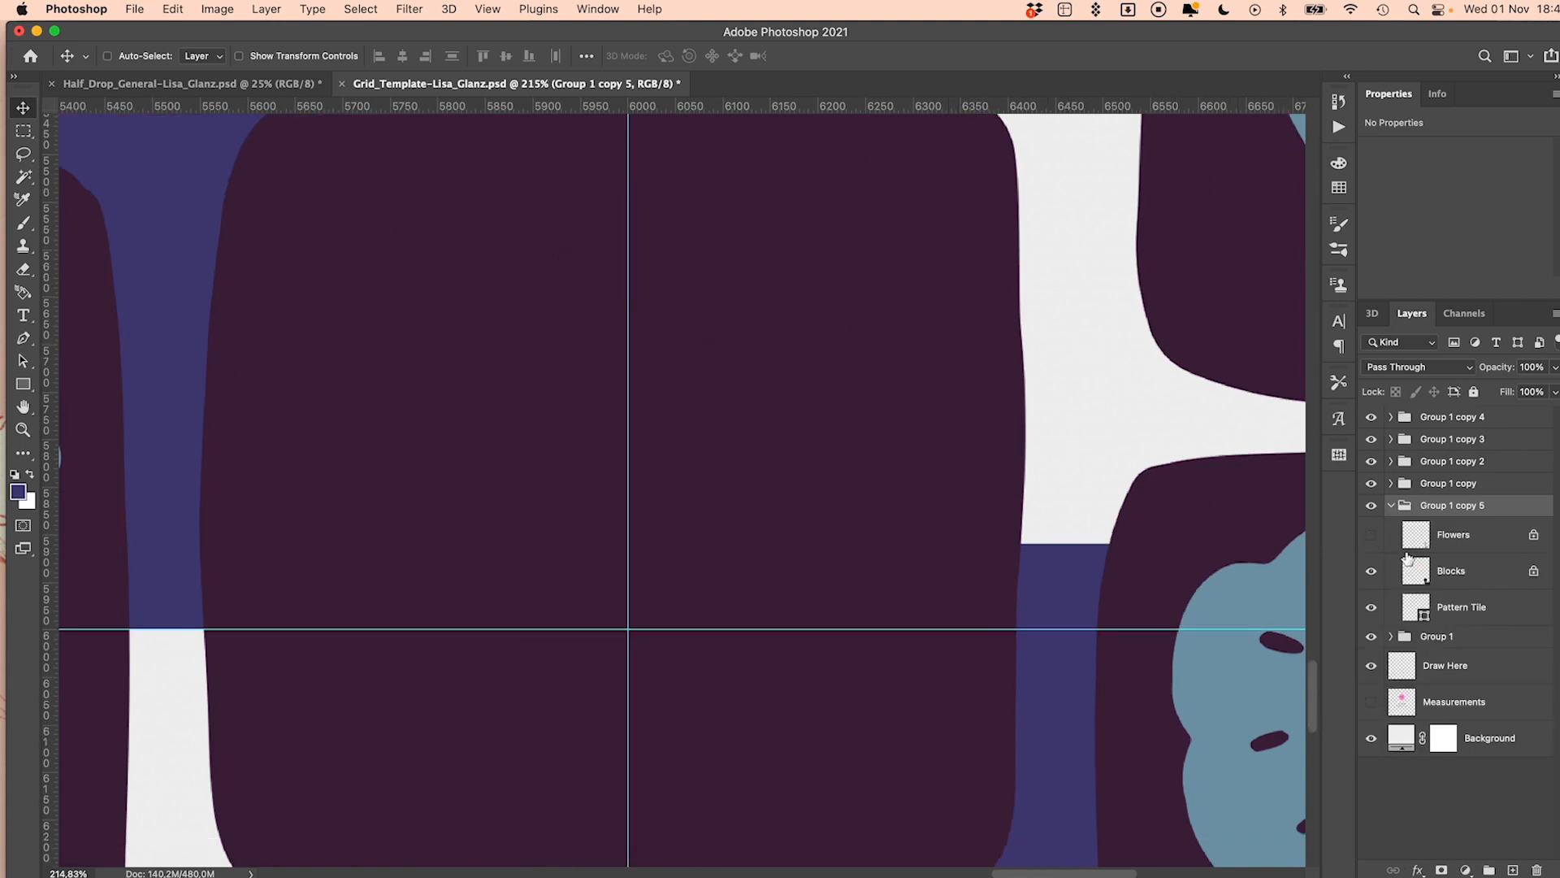
pyautogui.click(1371, 571)
pyautogui.scroll(-10, 950, 680)
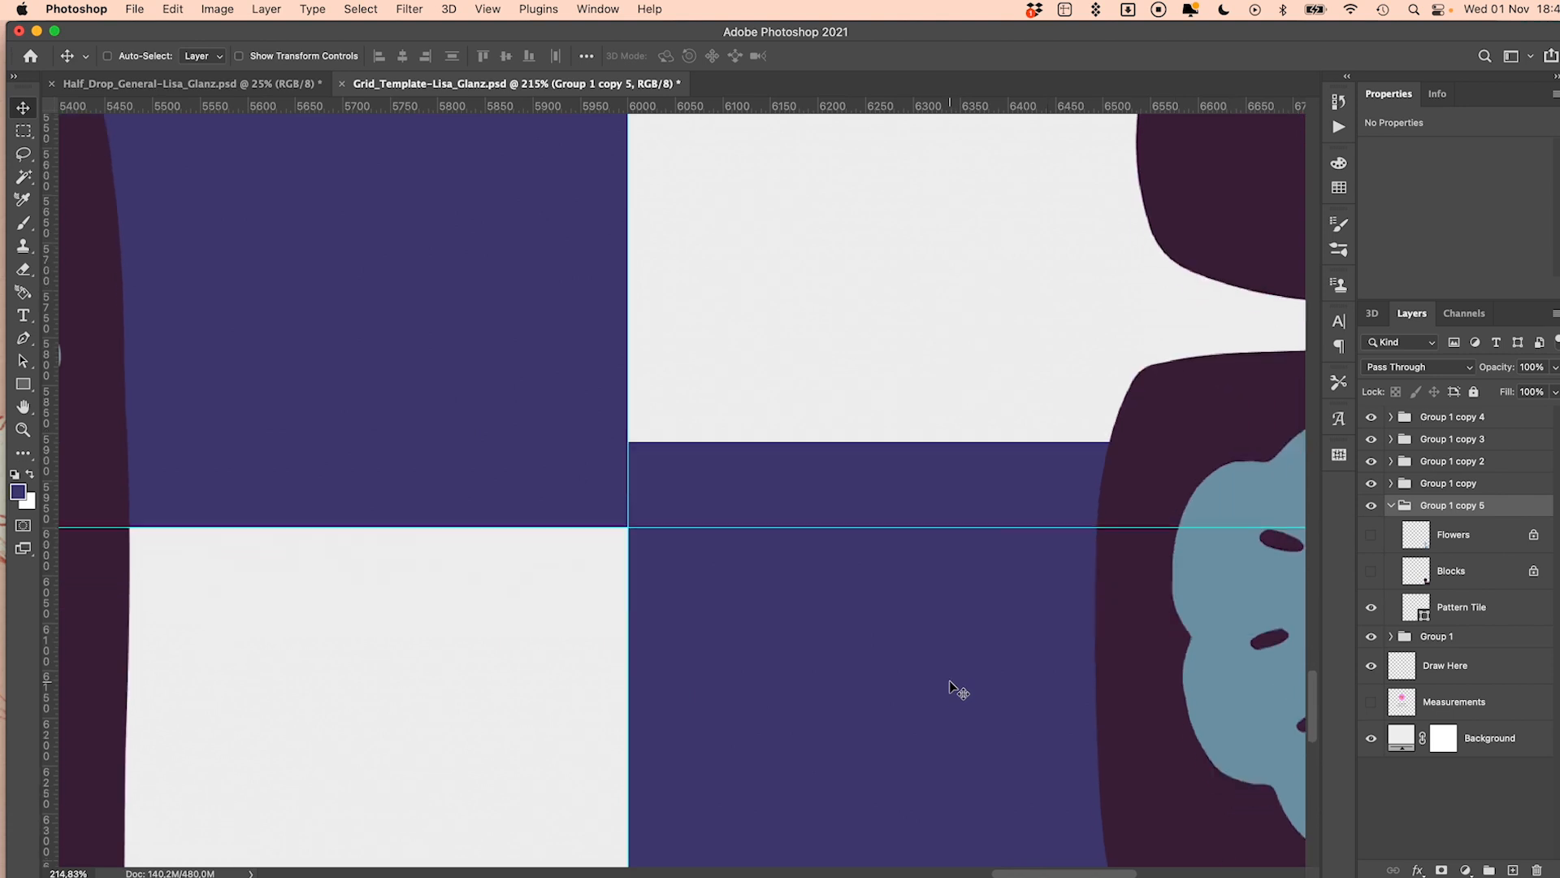
# Align the top-left corner of Group 1 copy 5's tile exactly with the guide intersection at 6000 px, 6000 px
pyautogui.moveTo(914, 514); pyautogui.dragTo(915, 595)
pyautogui.scroll(5, 596, 333)
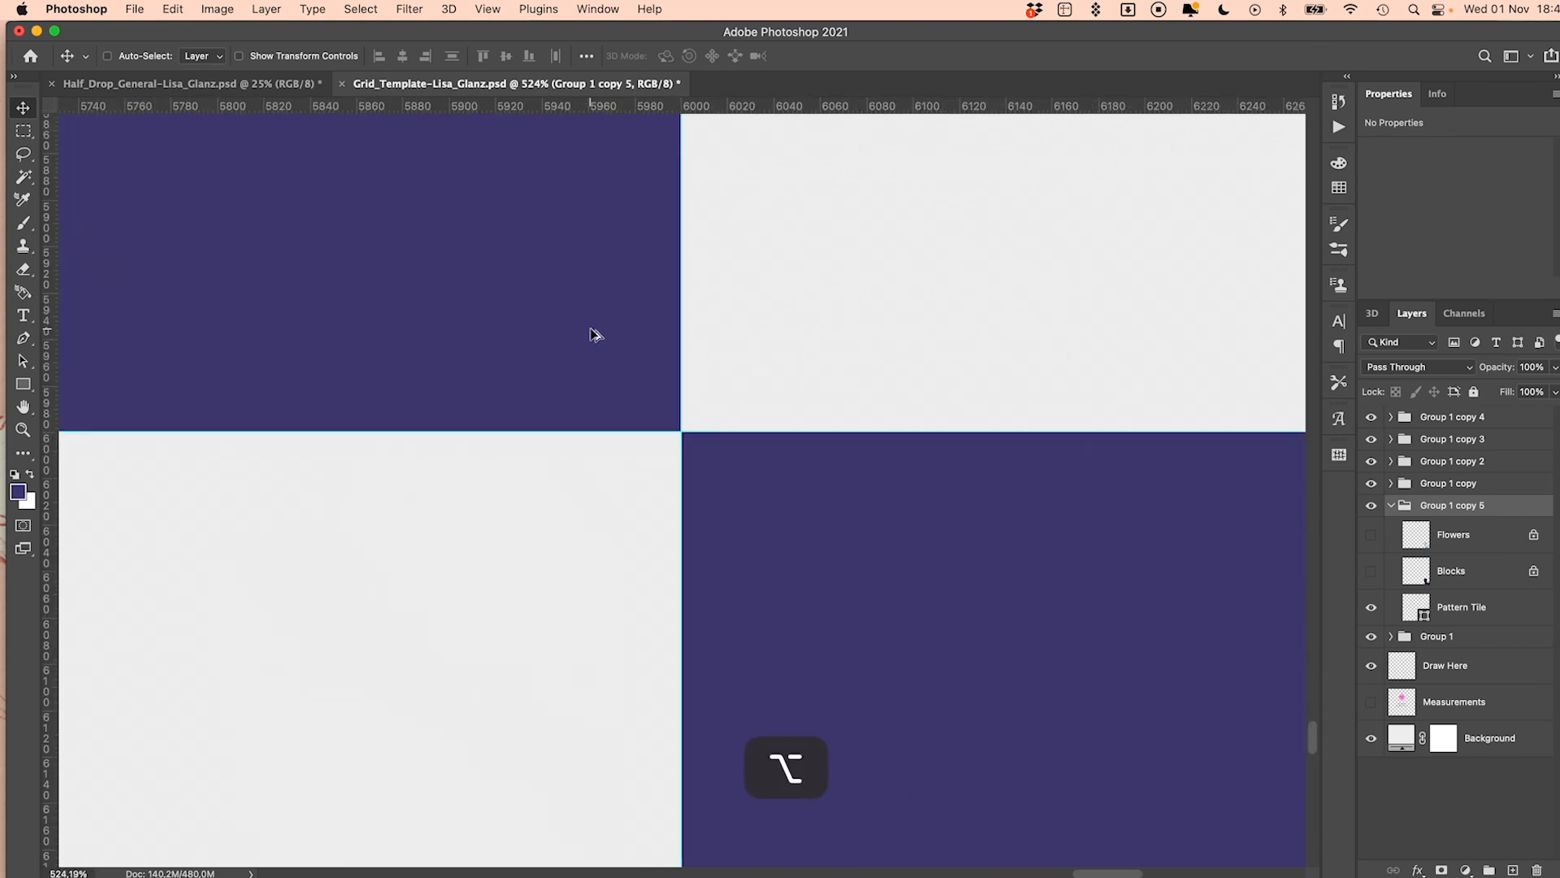
pyautogui.scroll(5, 755, 485)
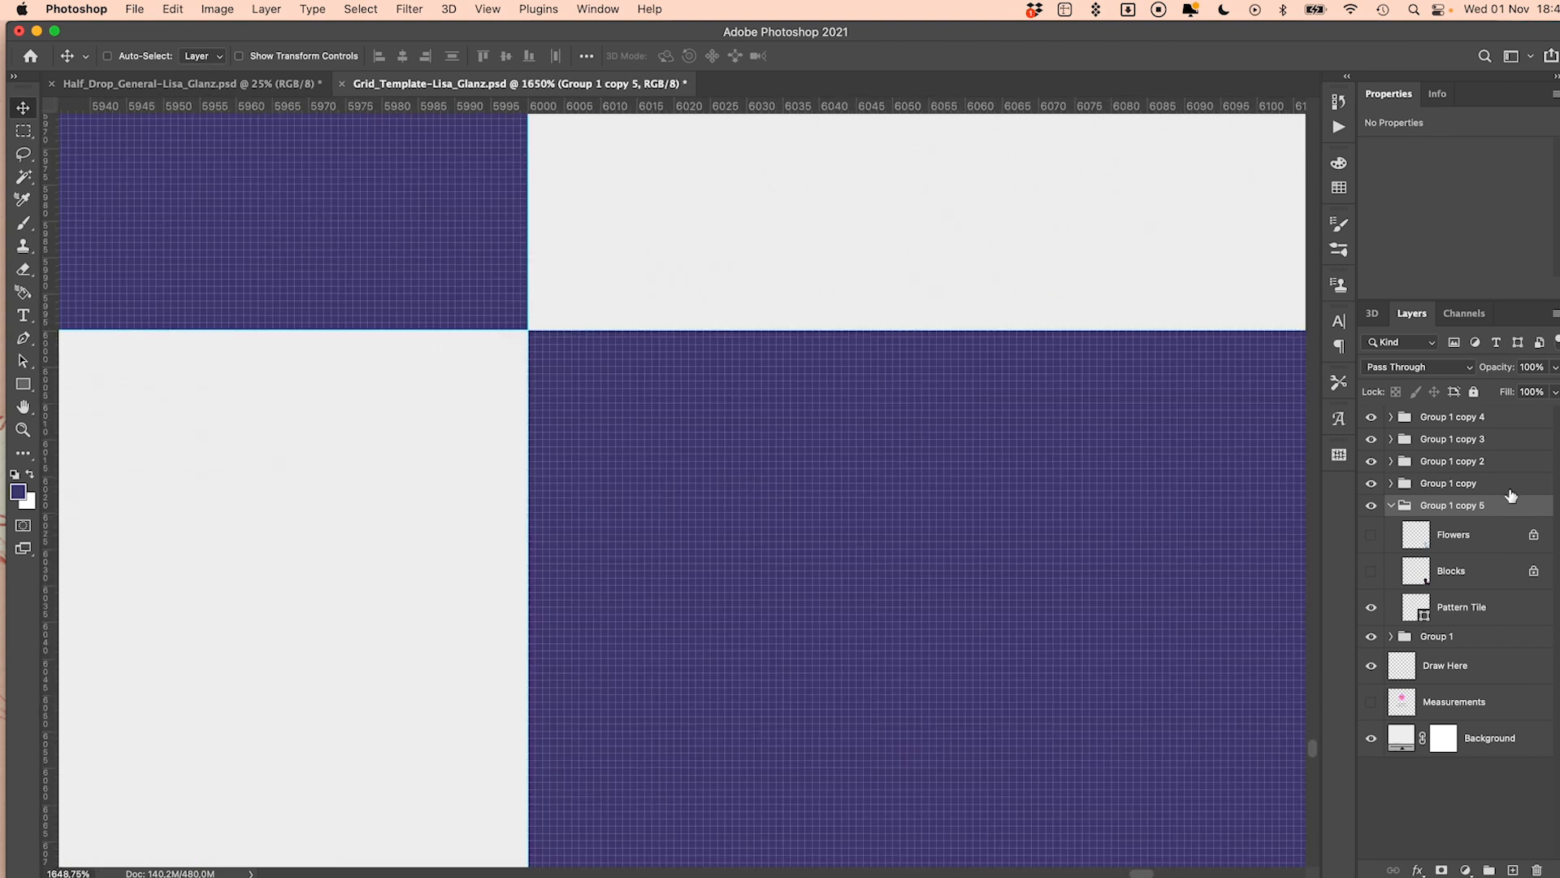
pyautogui.press('alt')
pyautogui.scroll(-6, 853, 404)
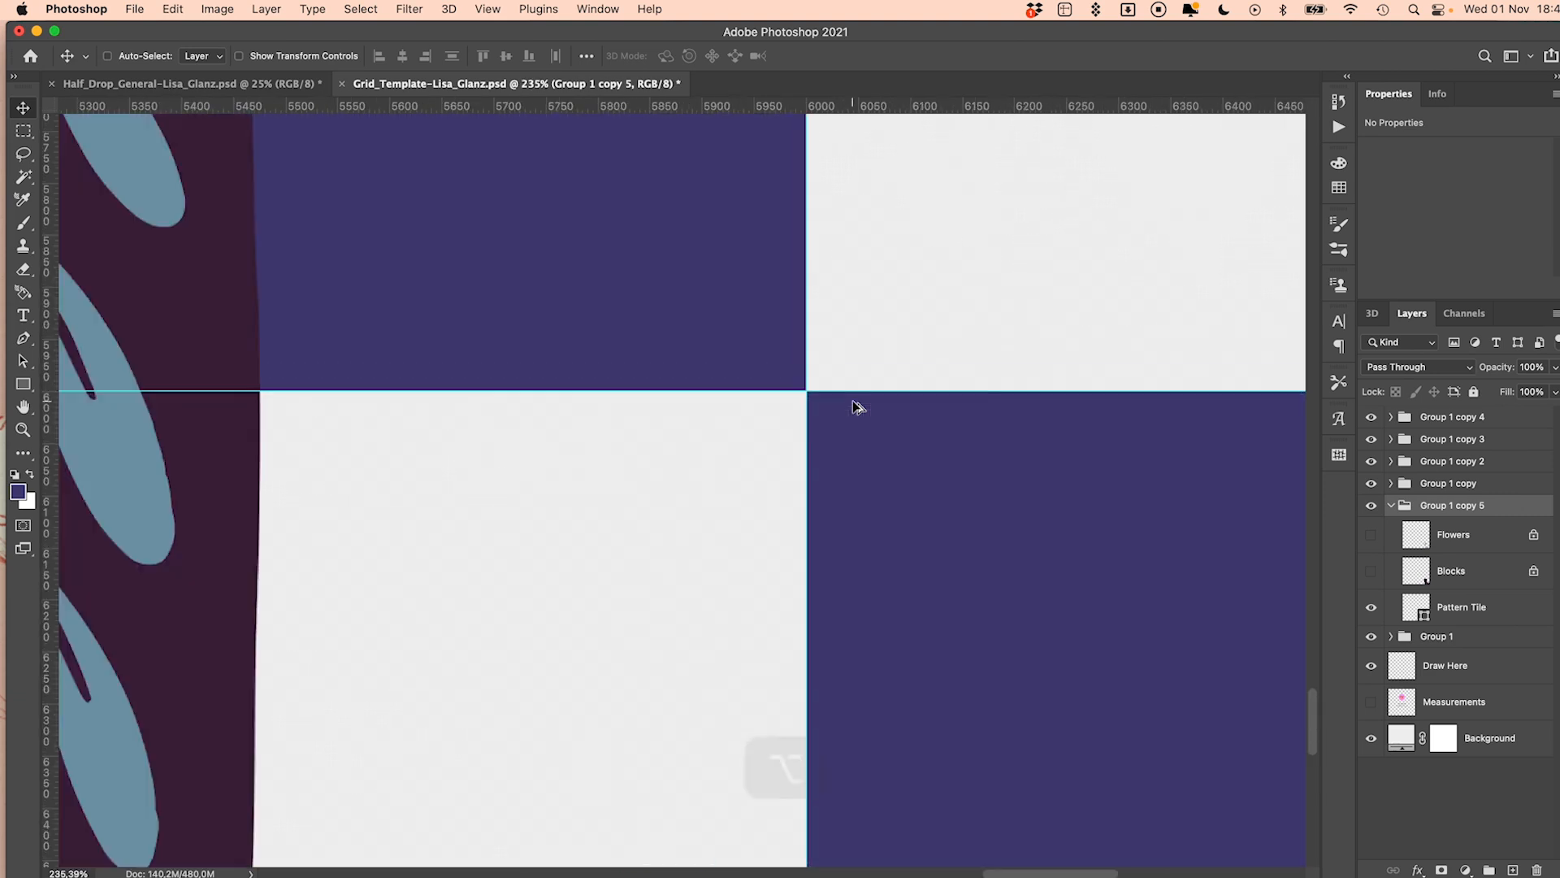
# Show the Flowers and Blocks layers of Group 1 copy 5 again and check the whole repeat tile
pyautogui.moveTo(1371, 535); pyautogui.dragTo(1372, 570)
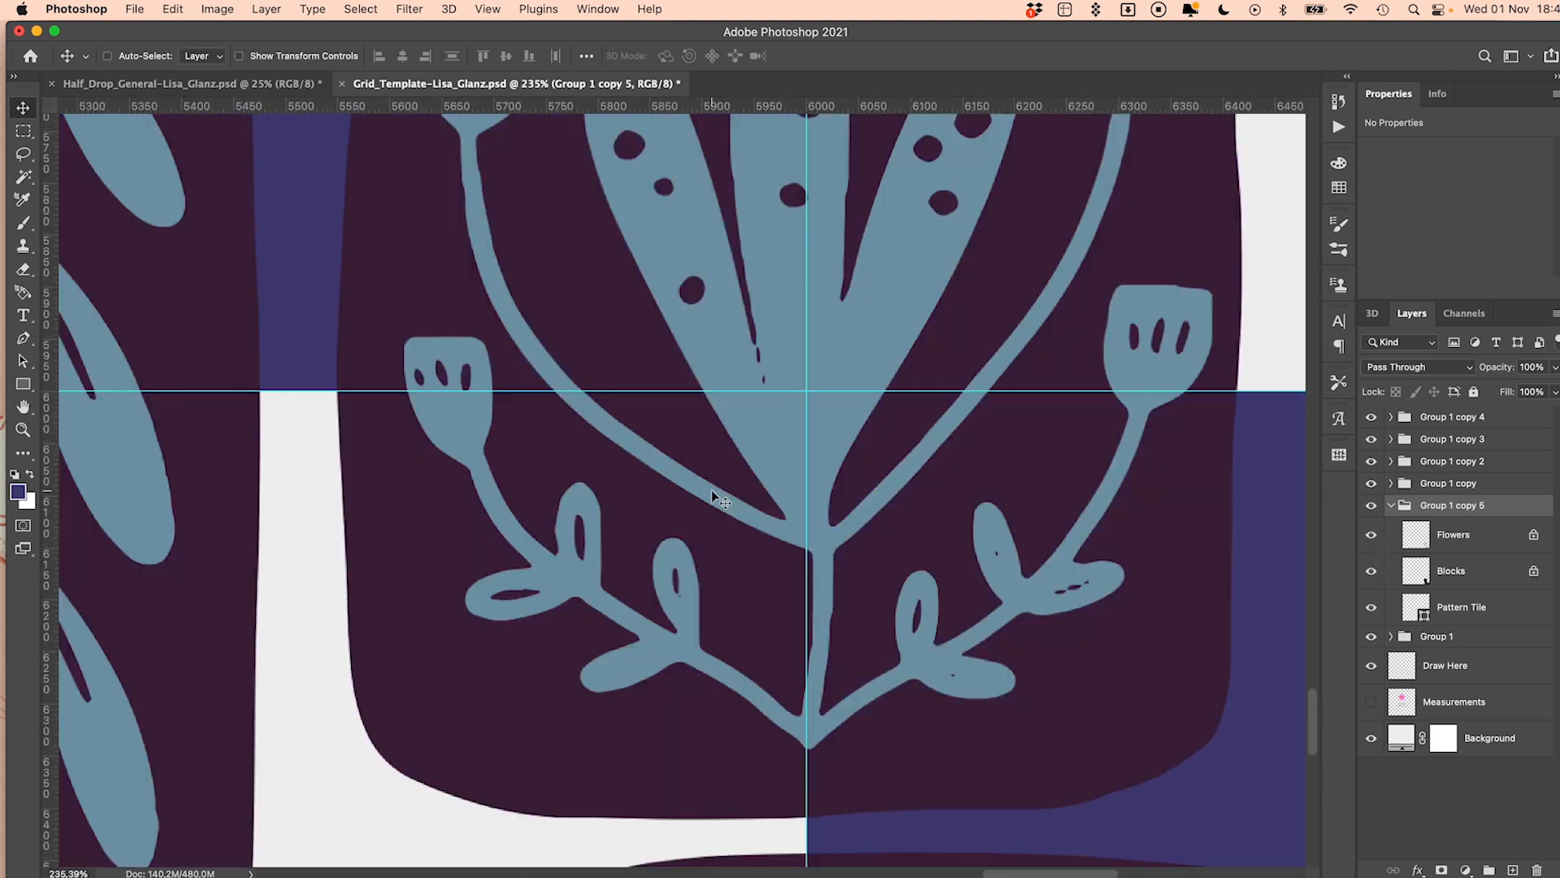
pyautogui.press('alt')
pyautogui.scroll(-8, 713, 493)
pyautogui.moveTo(662, 300); pyautogui.dragTo(936, 498)
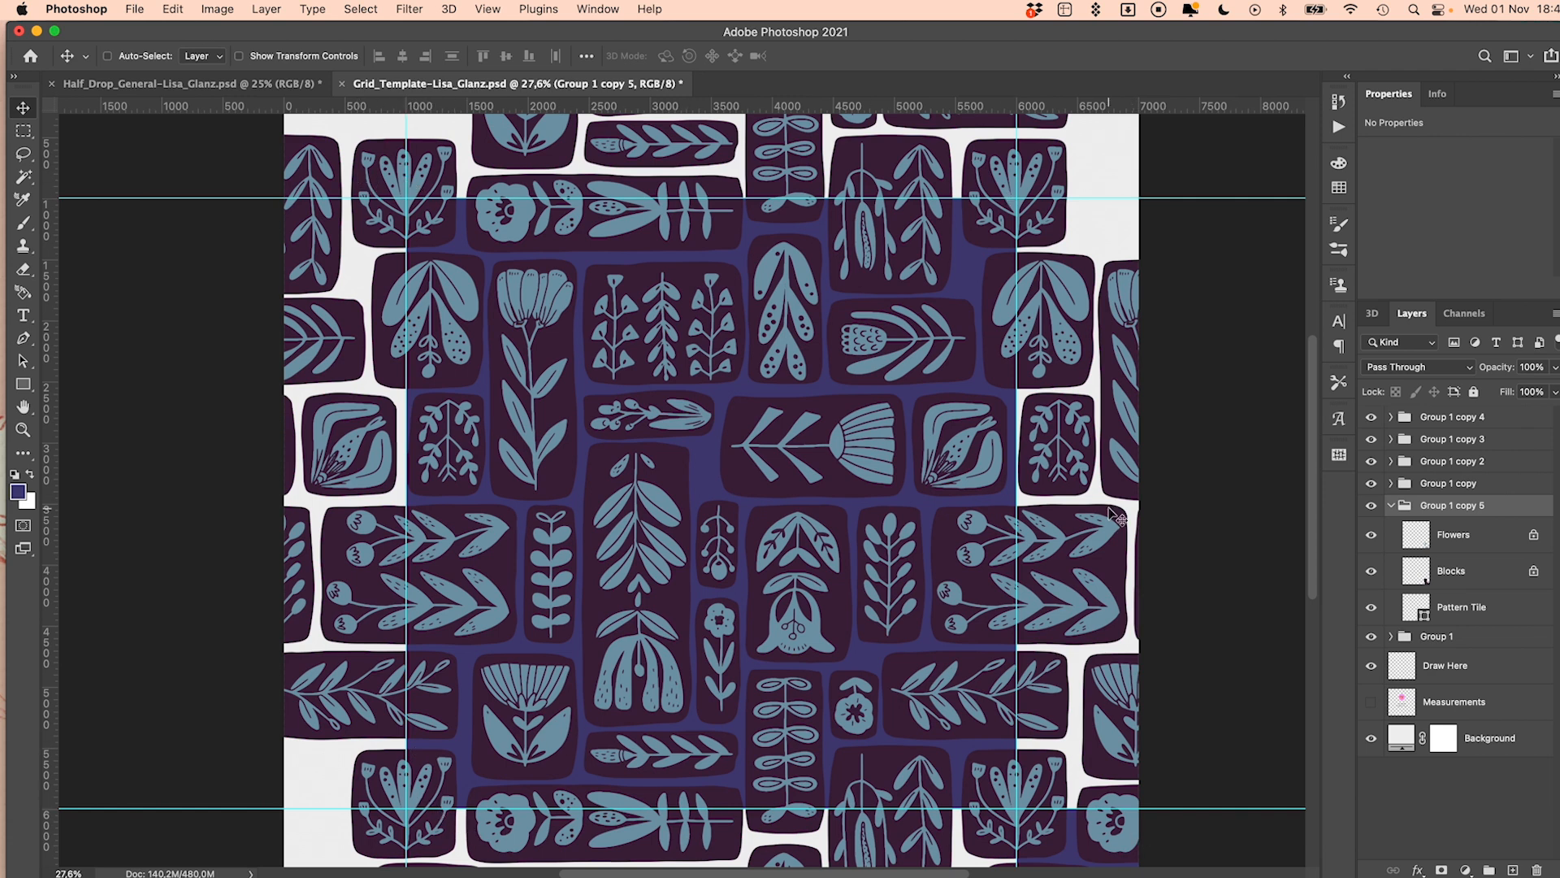
# Select the top layer group and make a 5000 x 5000 px rectangular marquee selection between the four guides
pyautogui.press('m')
pyautogui.hotkey('alt', '.')
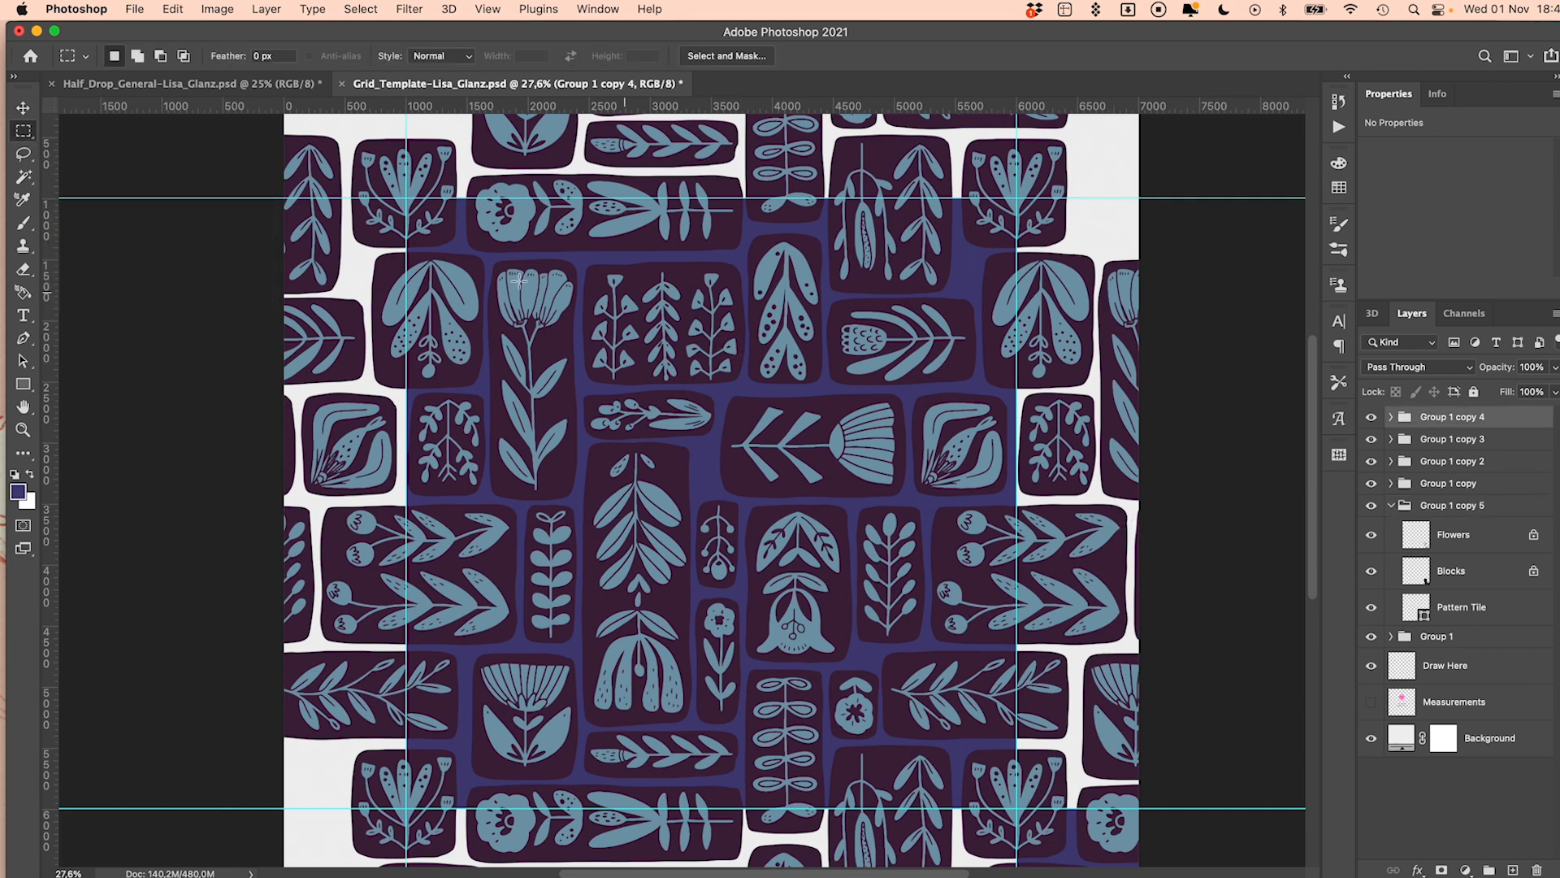
pyautogui.moveTo(406, 197); pyautogui.dragTo(1014, 802)
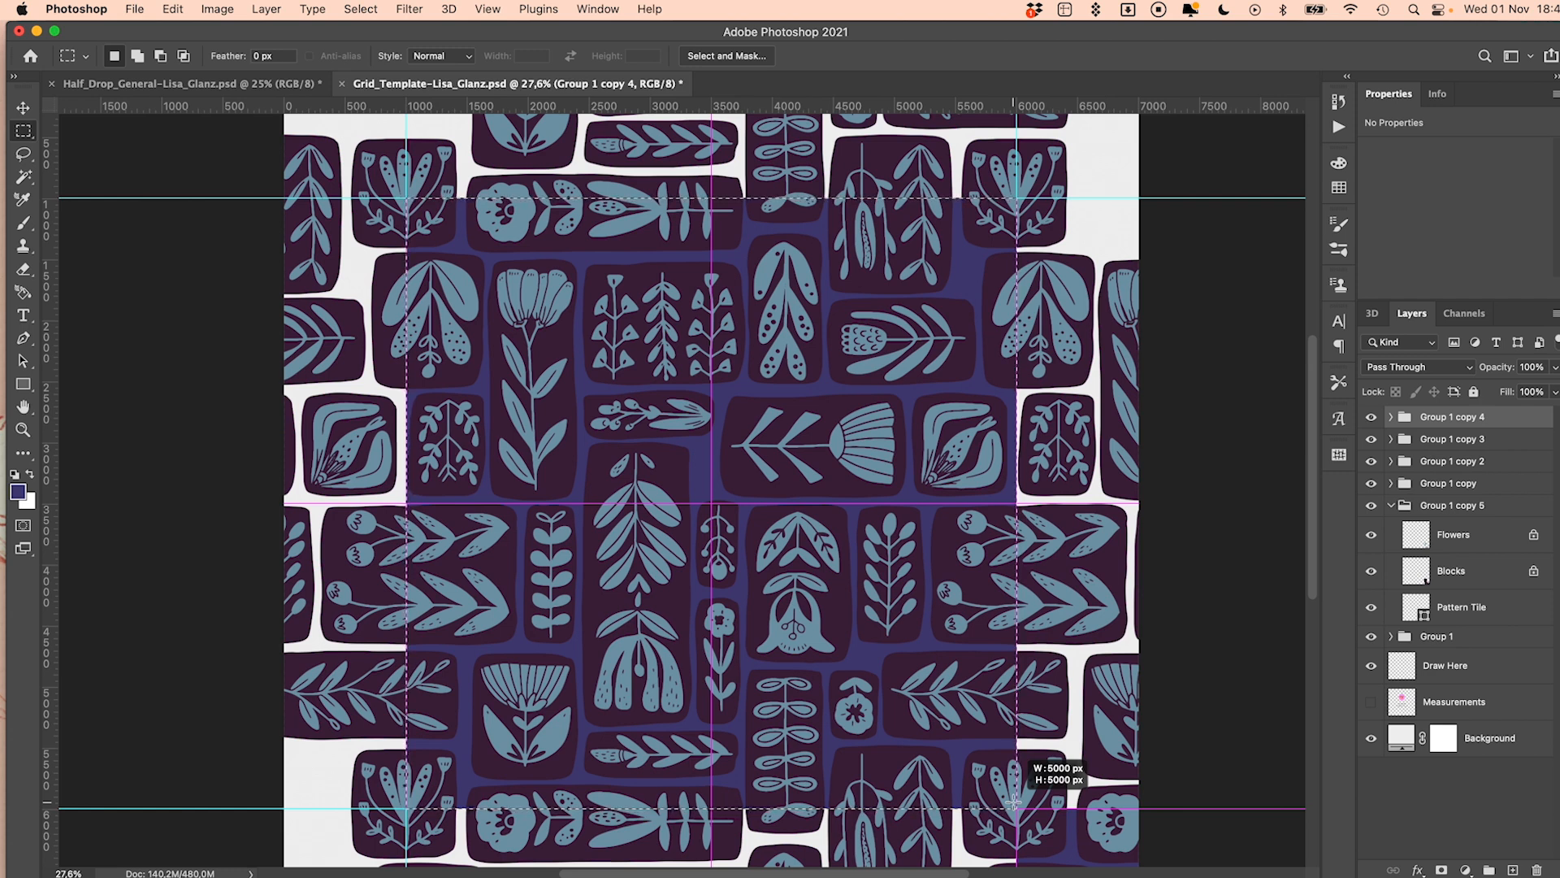
pyautogui.moveTo(1014, 802); pyautogui.dragTo(1015, 803)
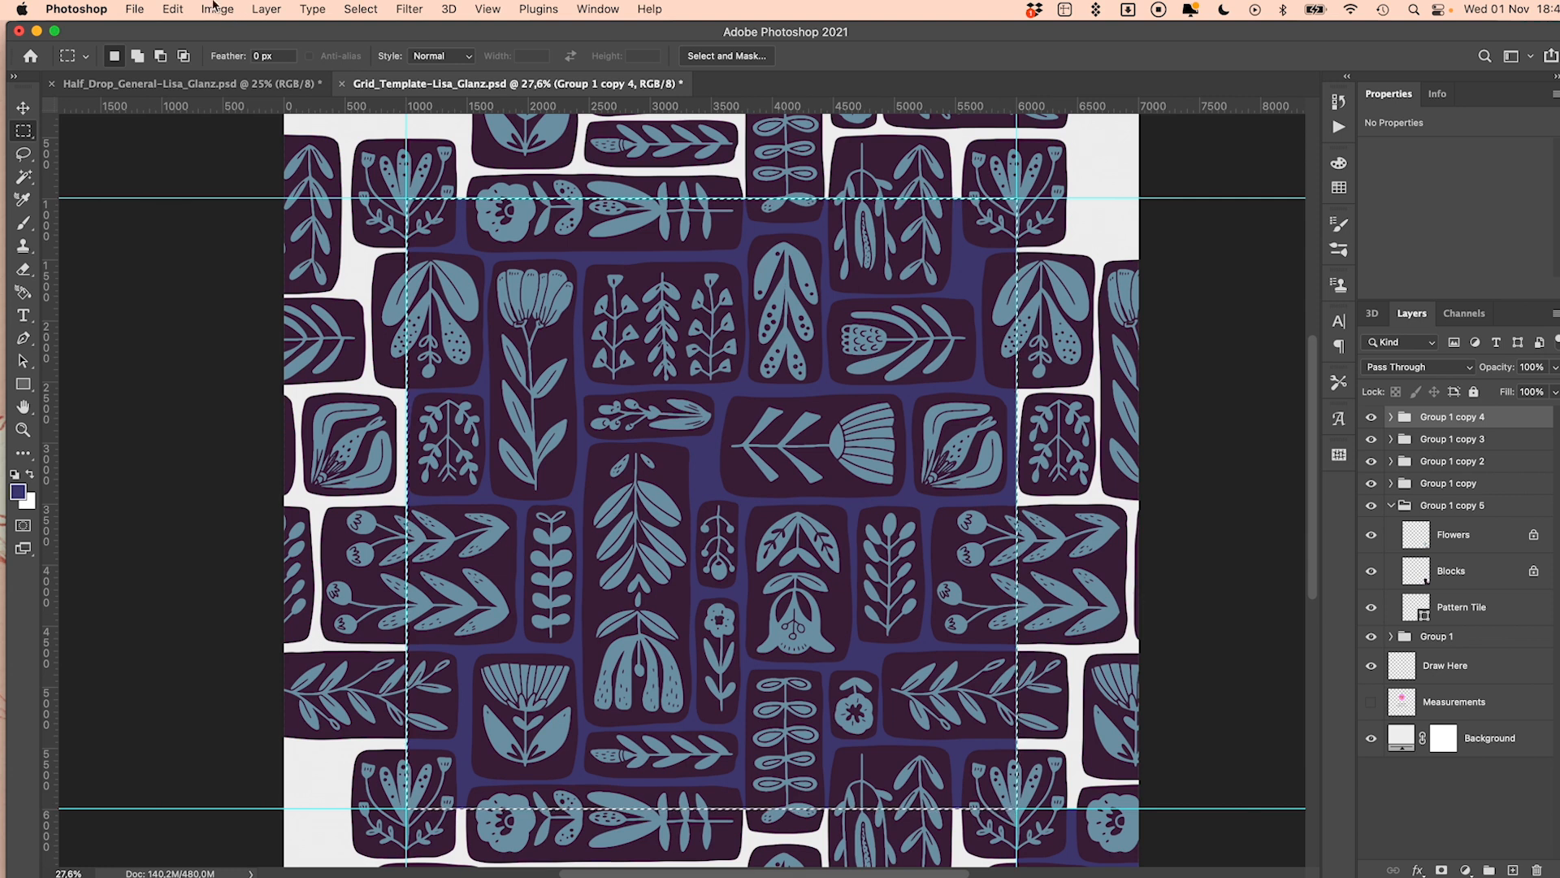
# Define the selected tile area as a pattern with a name beginning with "Botan"
pyautogui.click(171, 9)
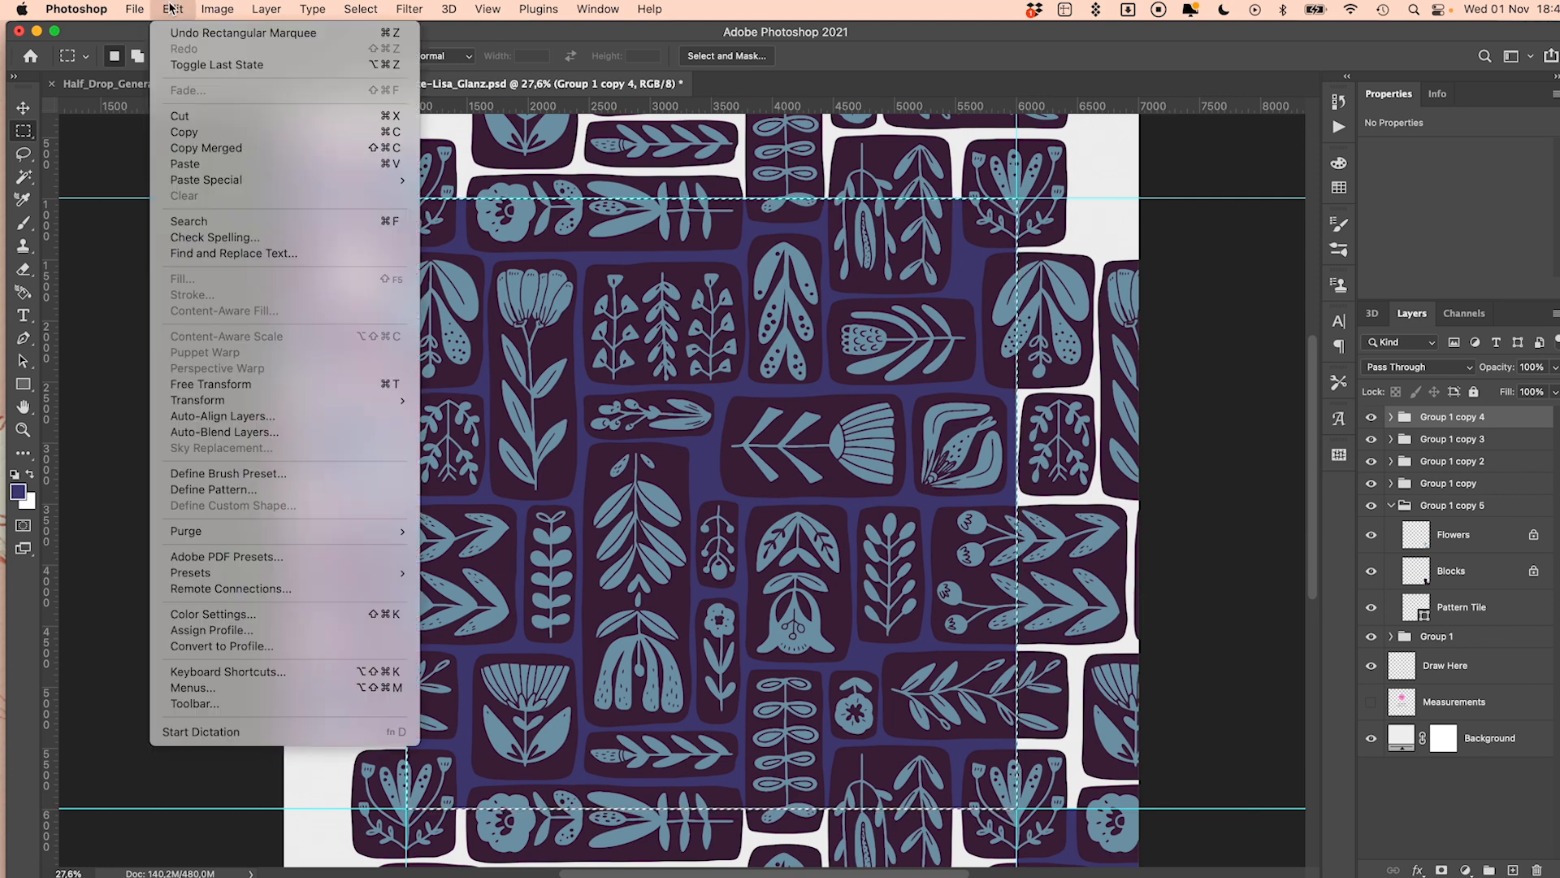
pyautogui.click(286, 490)
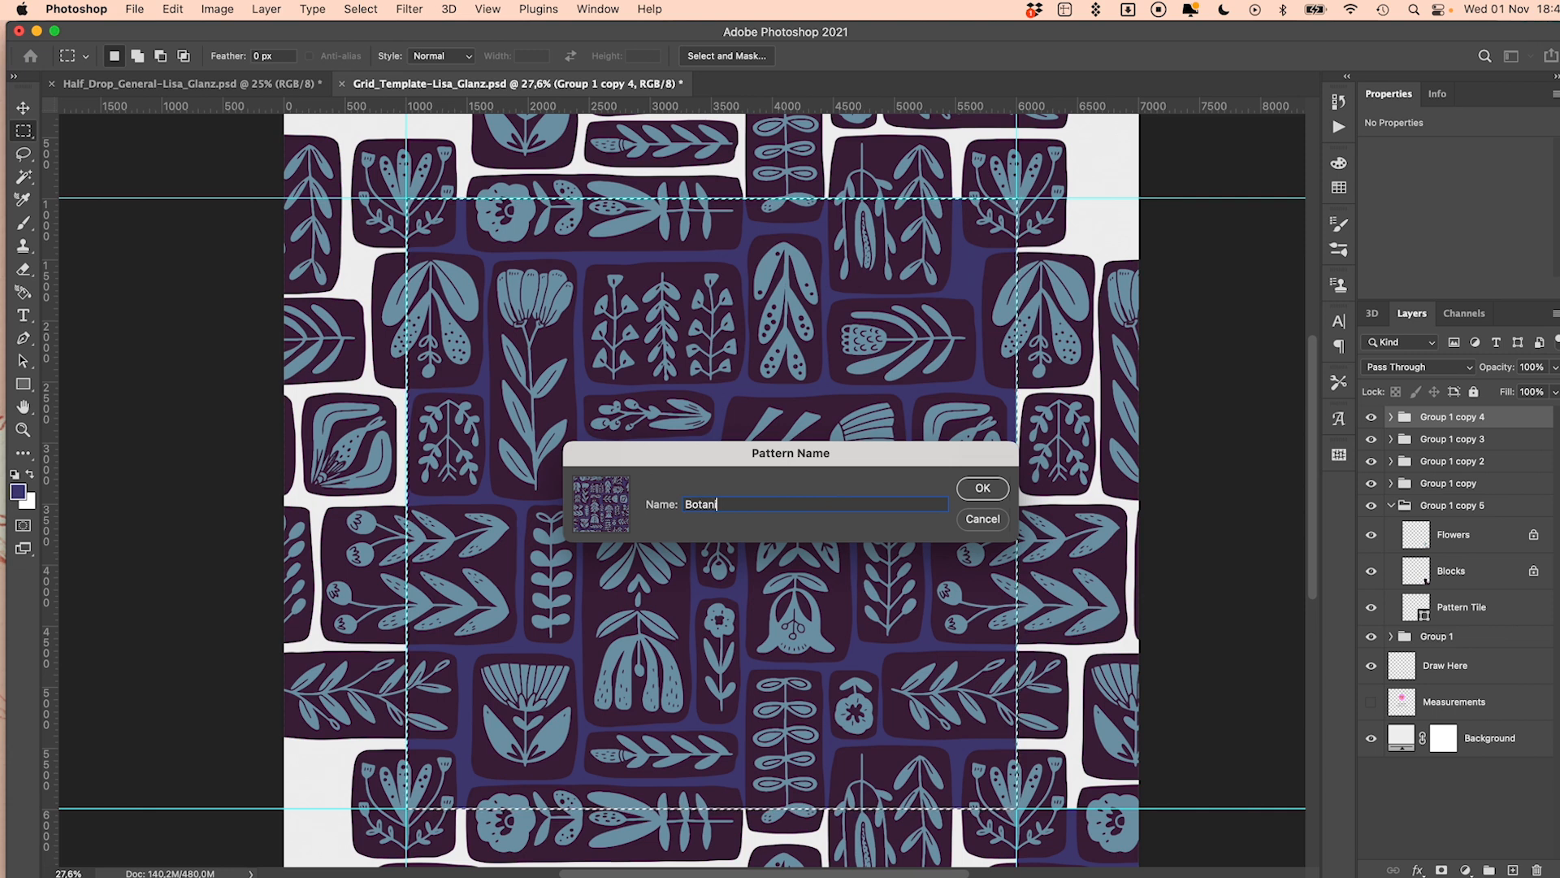
pyautogui.click(978, 488)
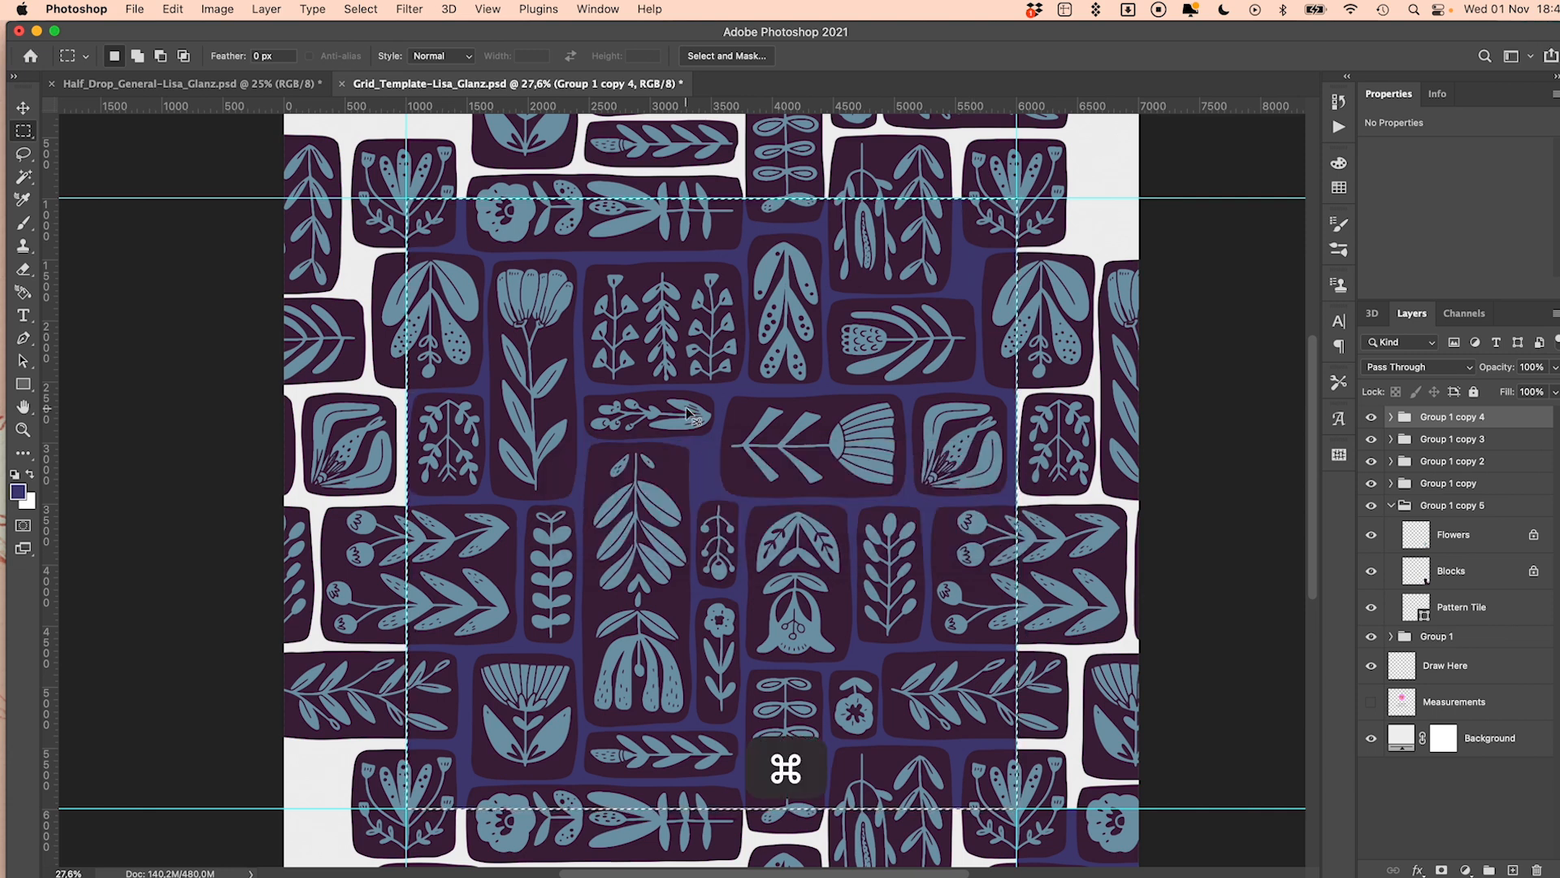
# Create a new 4000 x 4000 px document at 300 ppi with a white background
pyautogui.press('super+n')
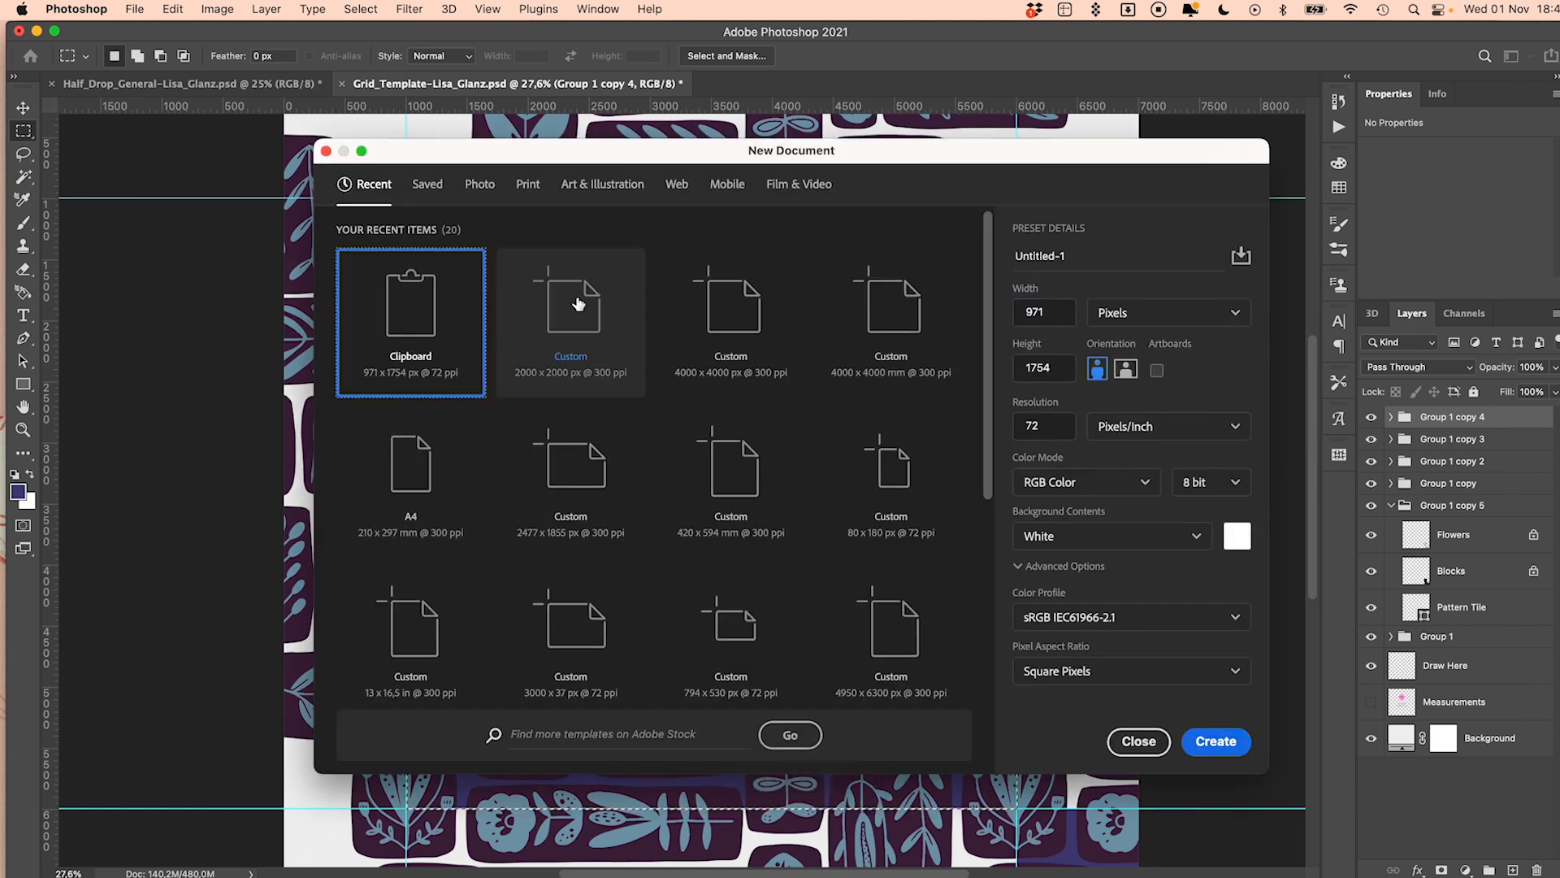
pyautogui.click(731, 308)
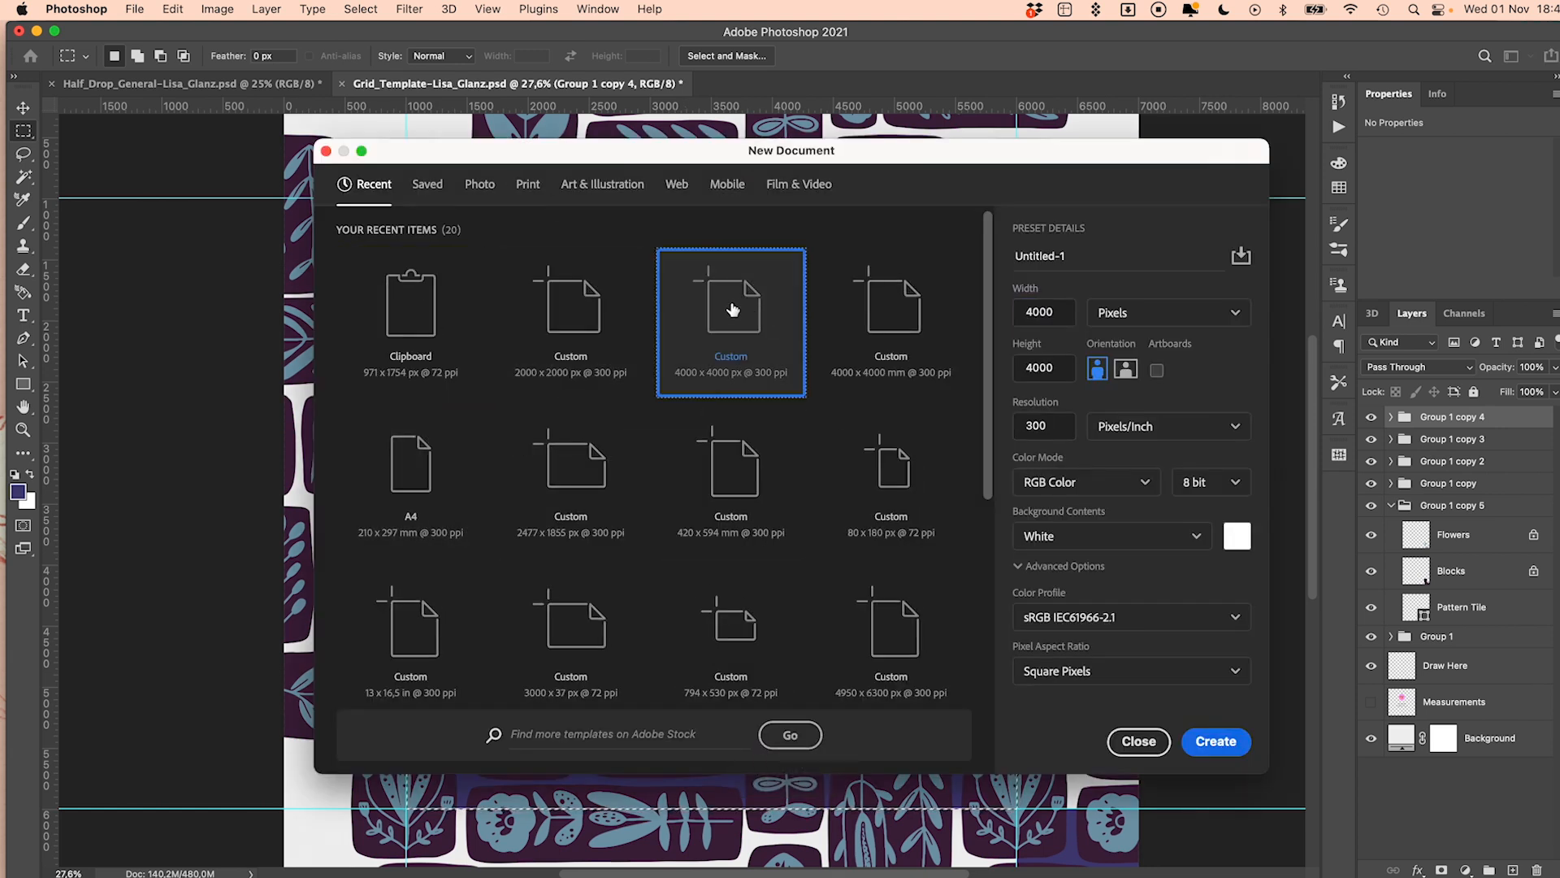
pyautogui.click(1215, 741)
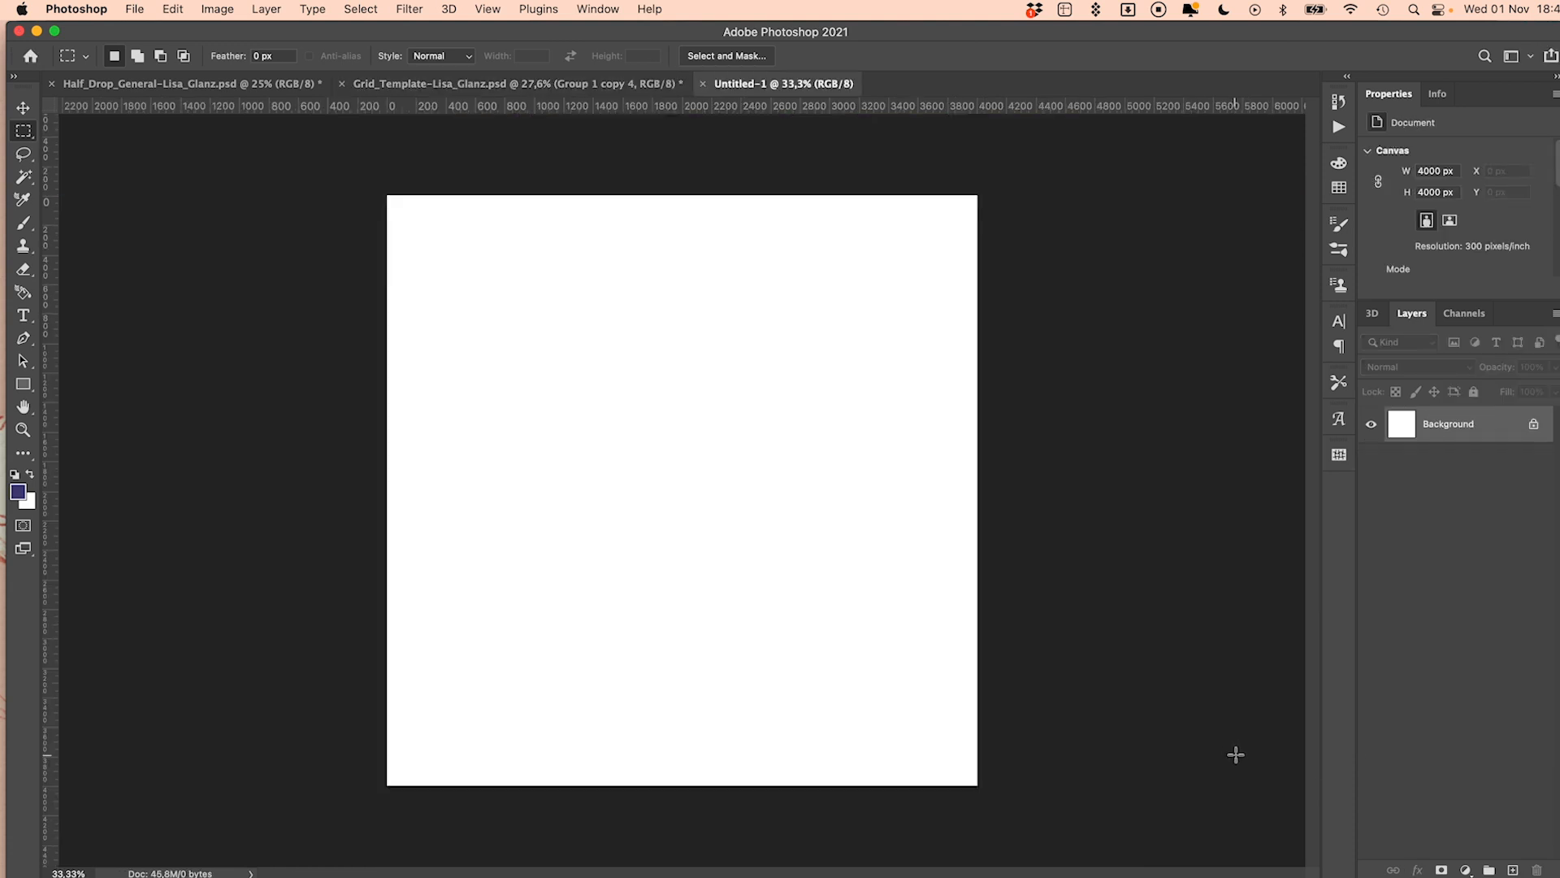
# Add a pattern fill layer above the background using the newly defined purple botanical pattern
pyautogui.click(269, 9)
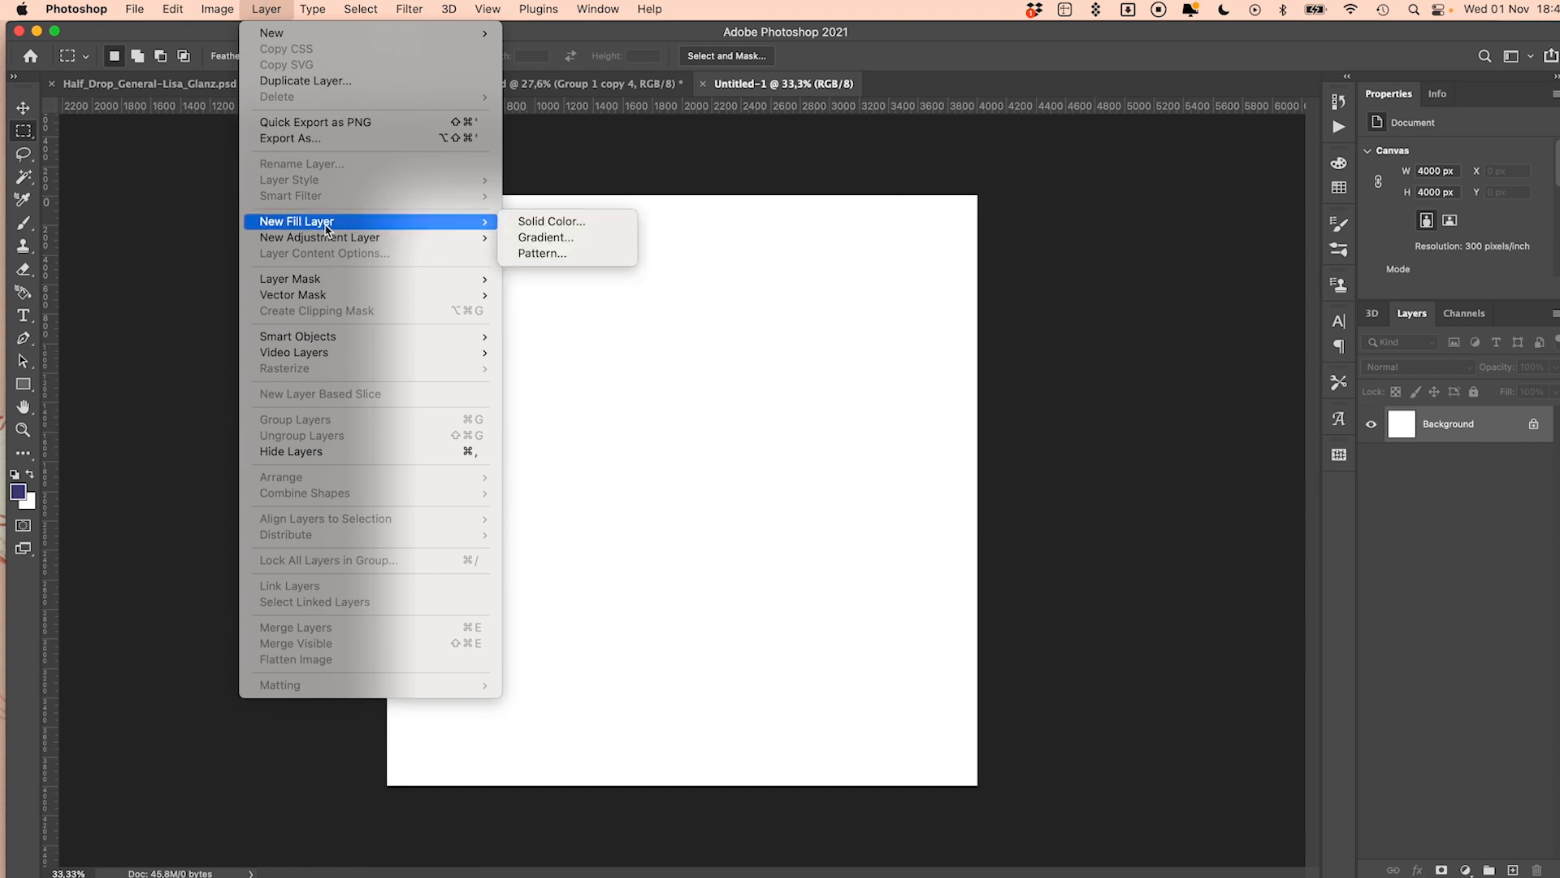
pyautogui.moveTo(446, 225)
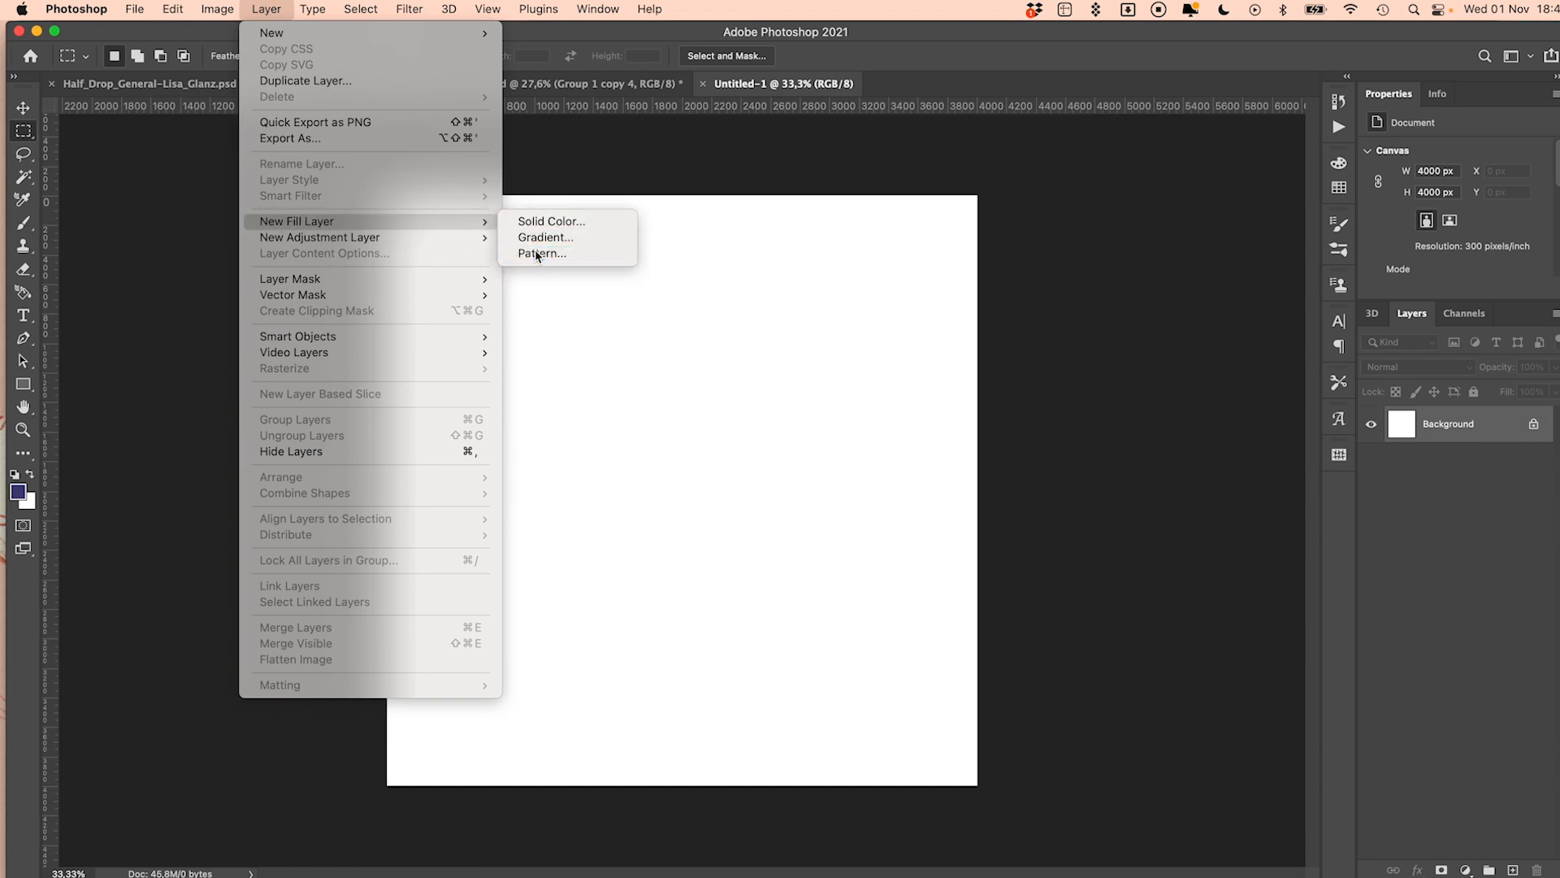
pyautogui.click(535, 252)
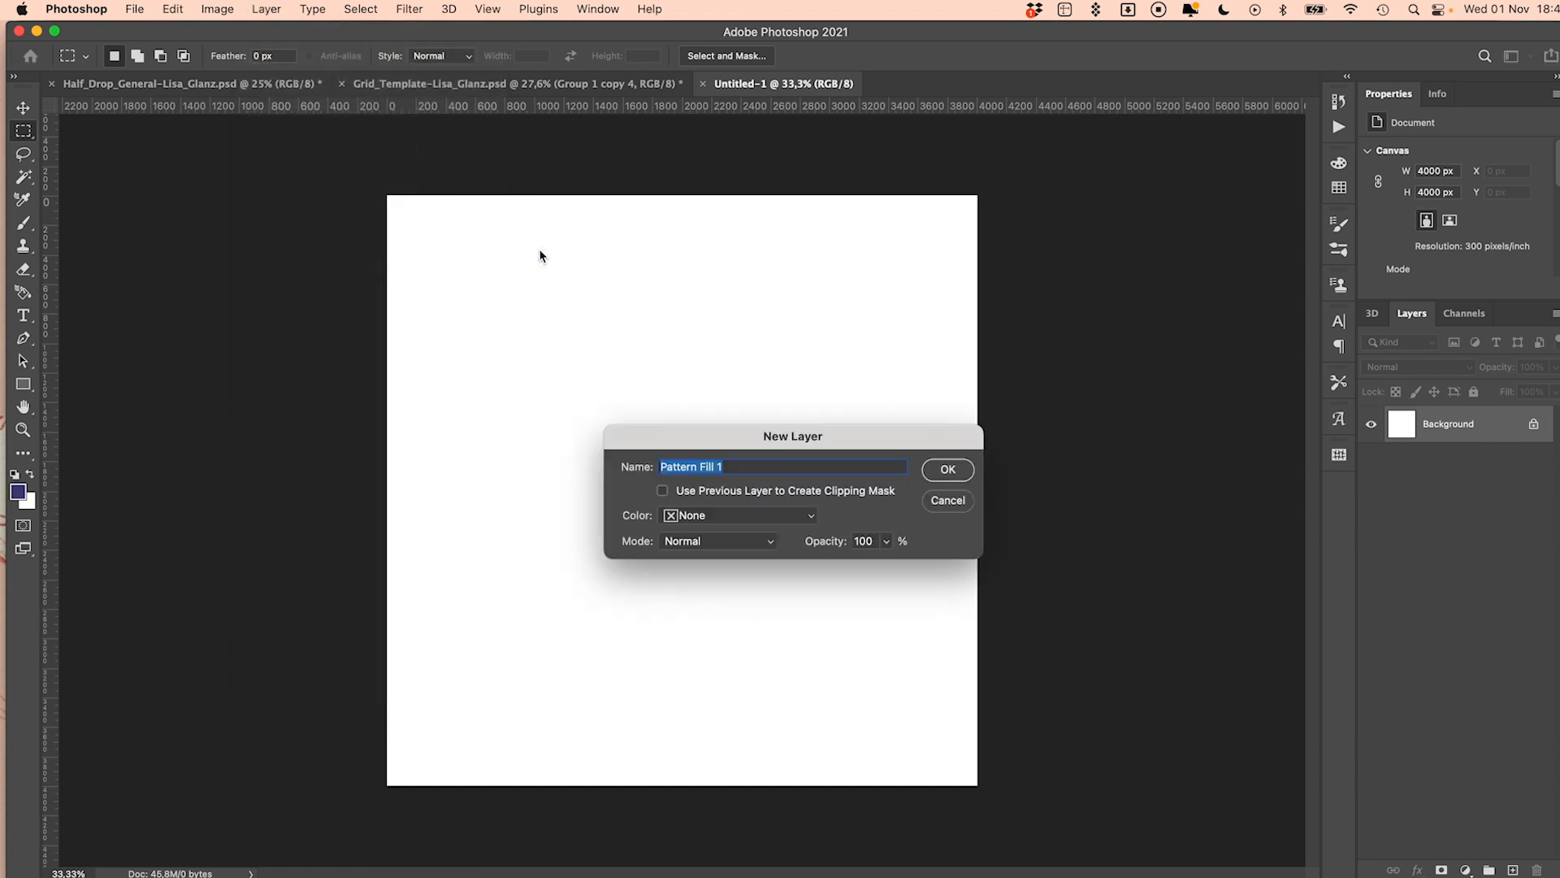
pyautogui.click(947, 469)
pyautogui.click(170, 381)
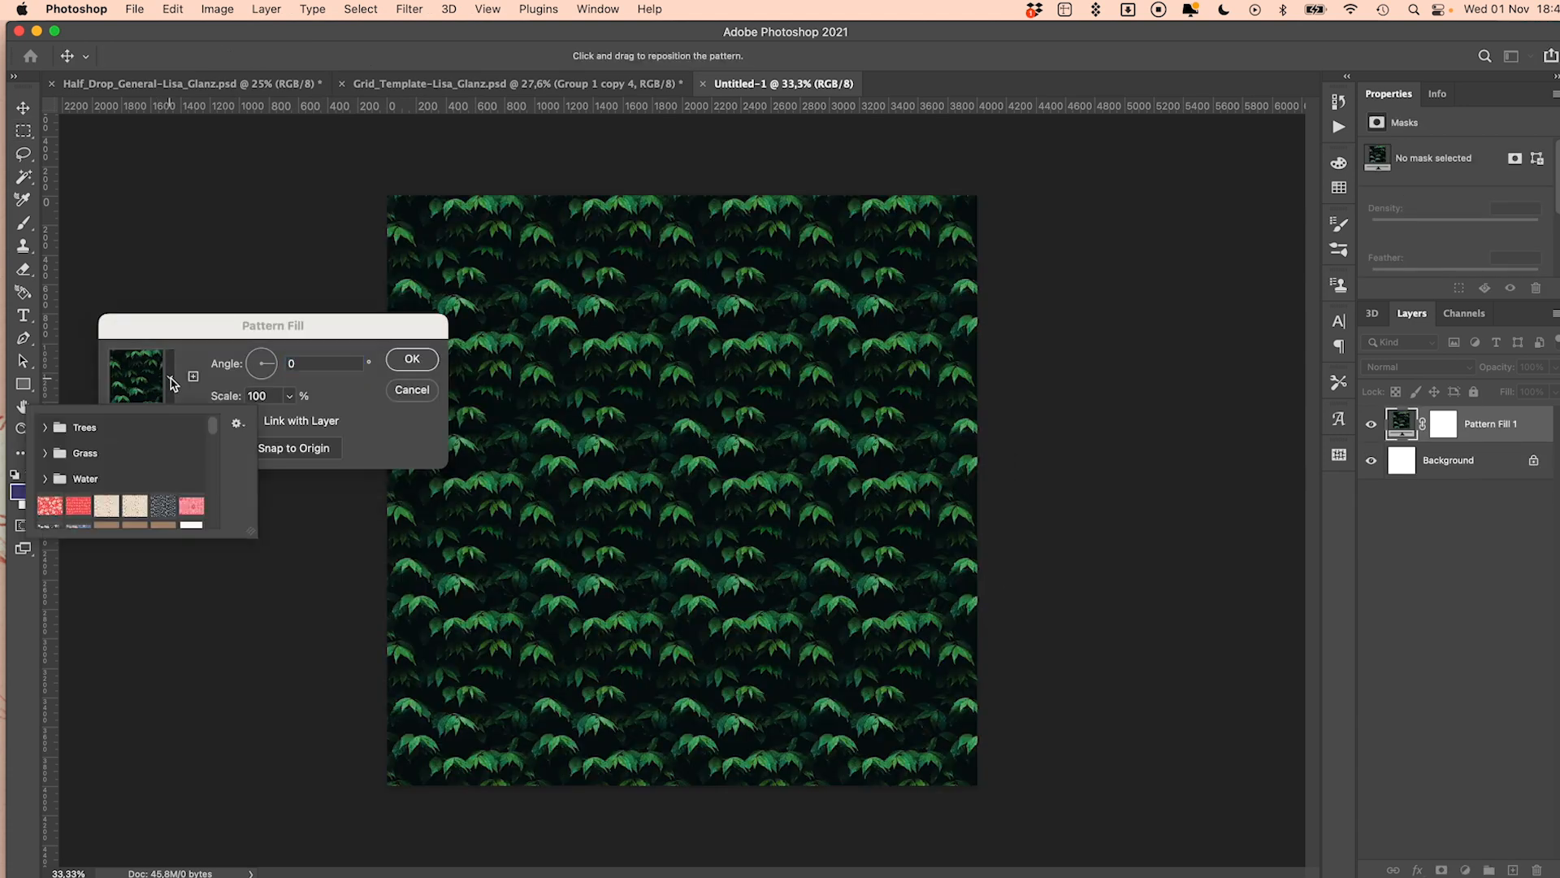
pyautogui.moveTo(213, 424); pyautogui.dragTo(224, 550)
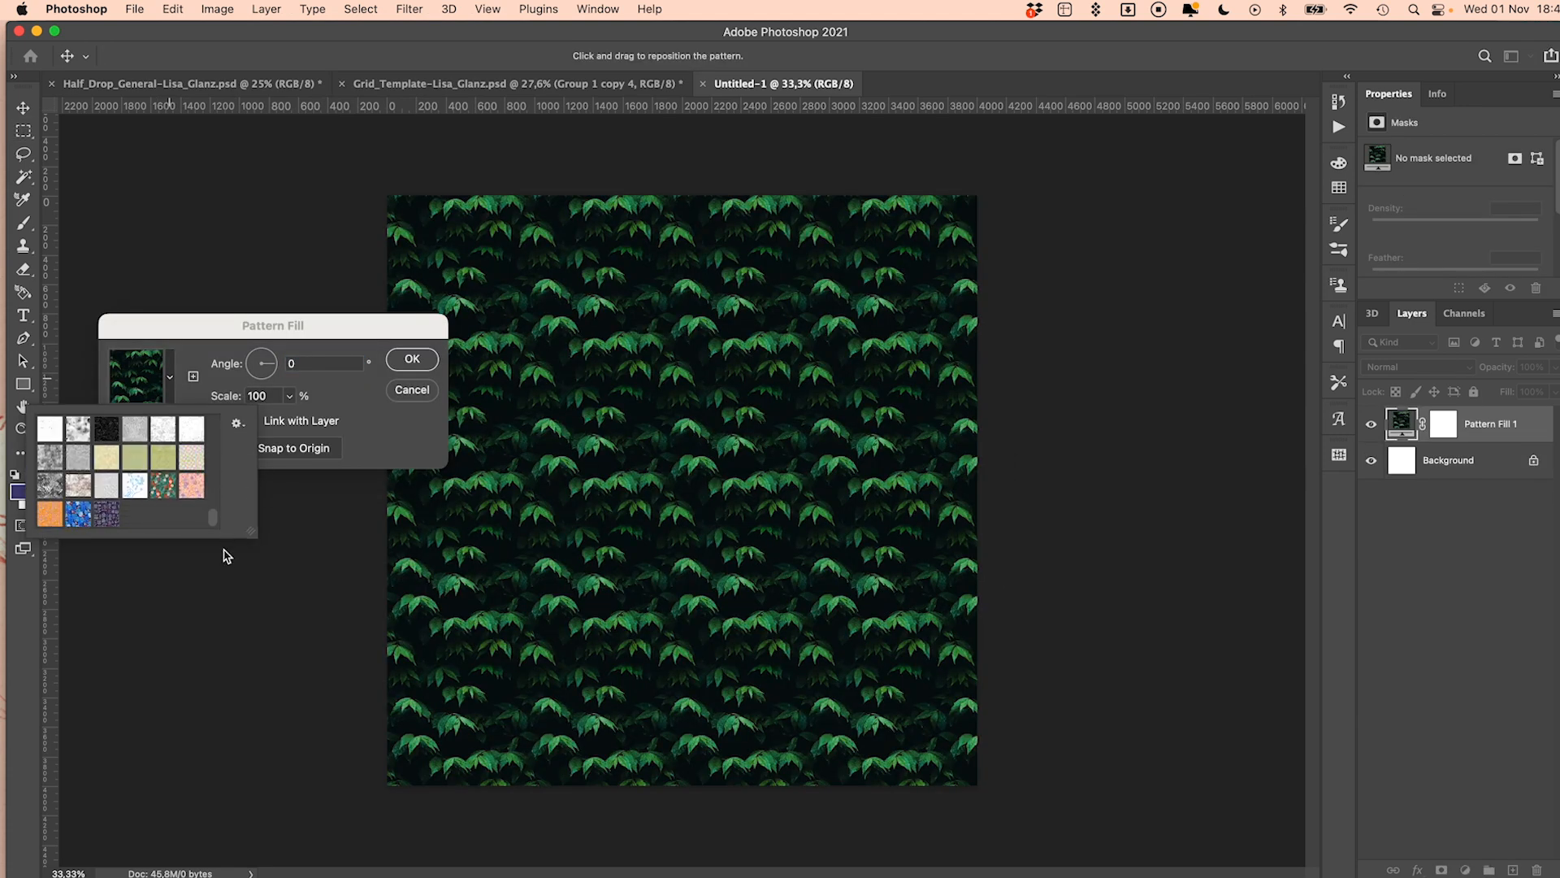
pyautogui.click(104, 515)
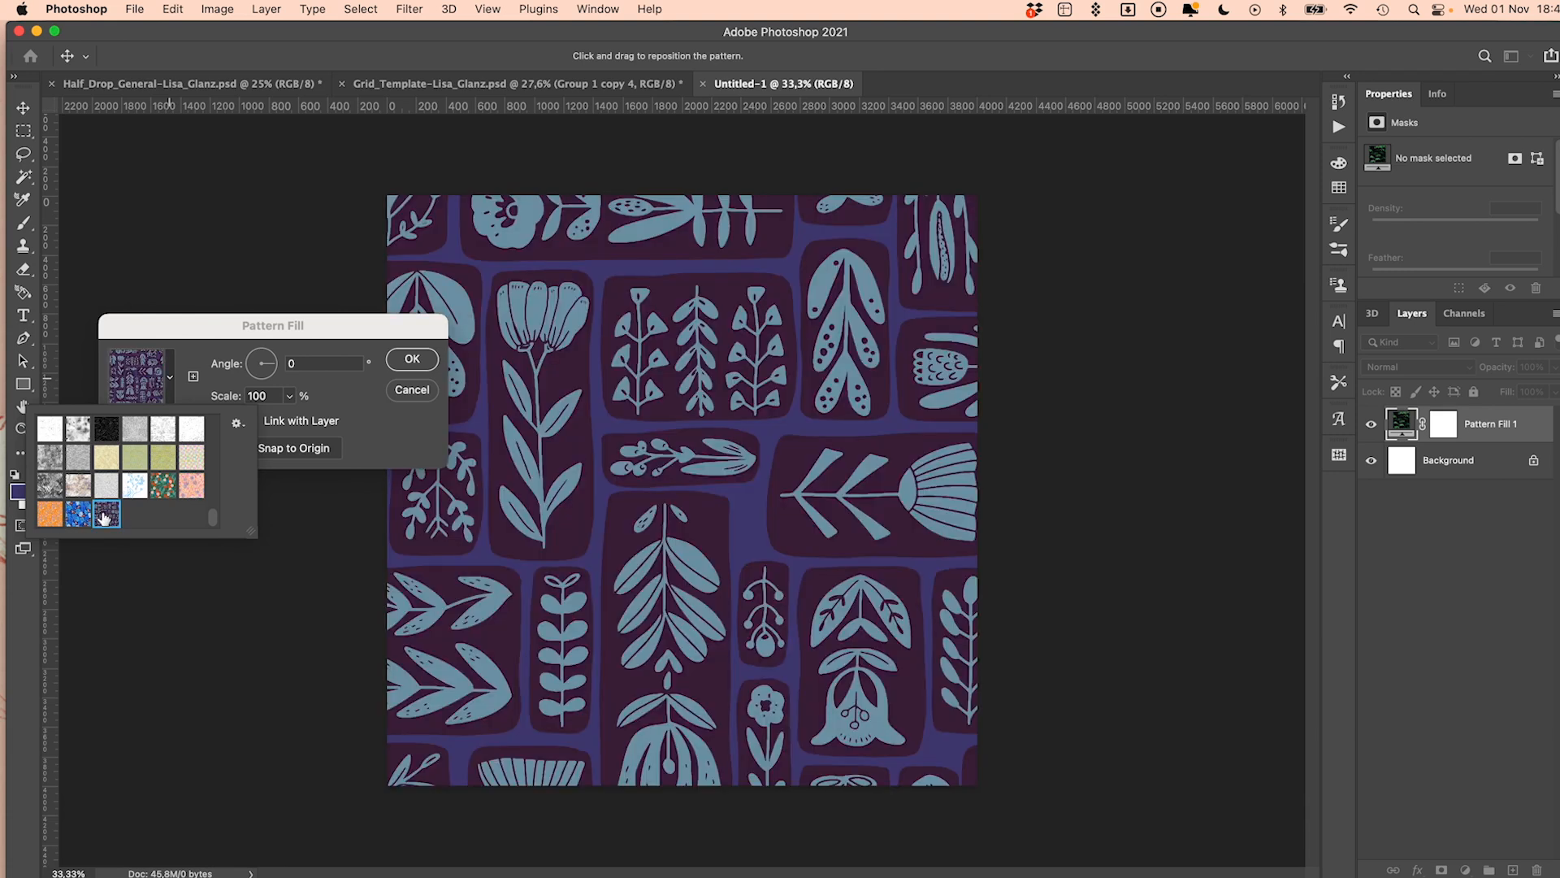
pyautogui.click(202, 400)
# Set the pattern fill's scale to 30% and inspect the repeat up close for seams
pyautogui.click(290, 396)
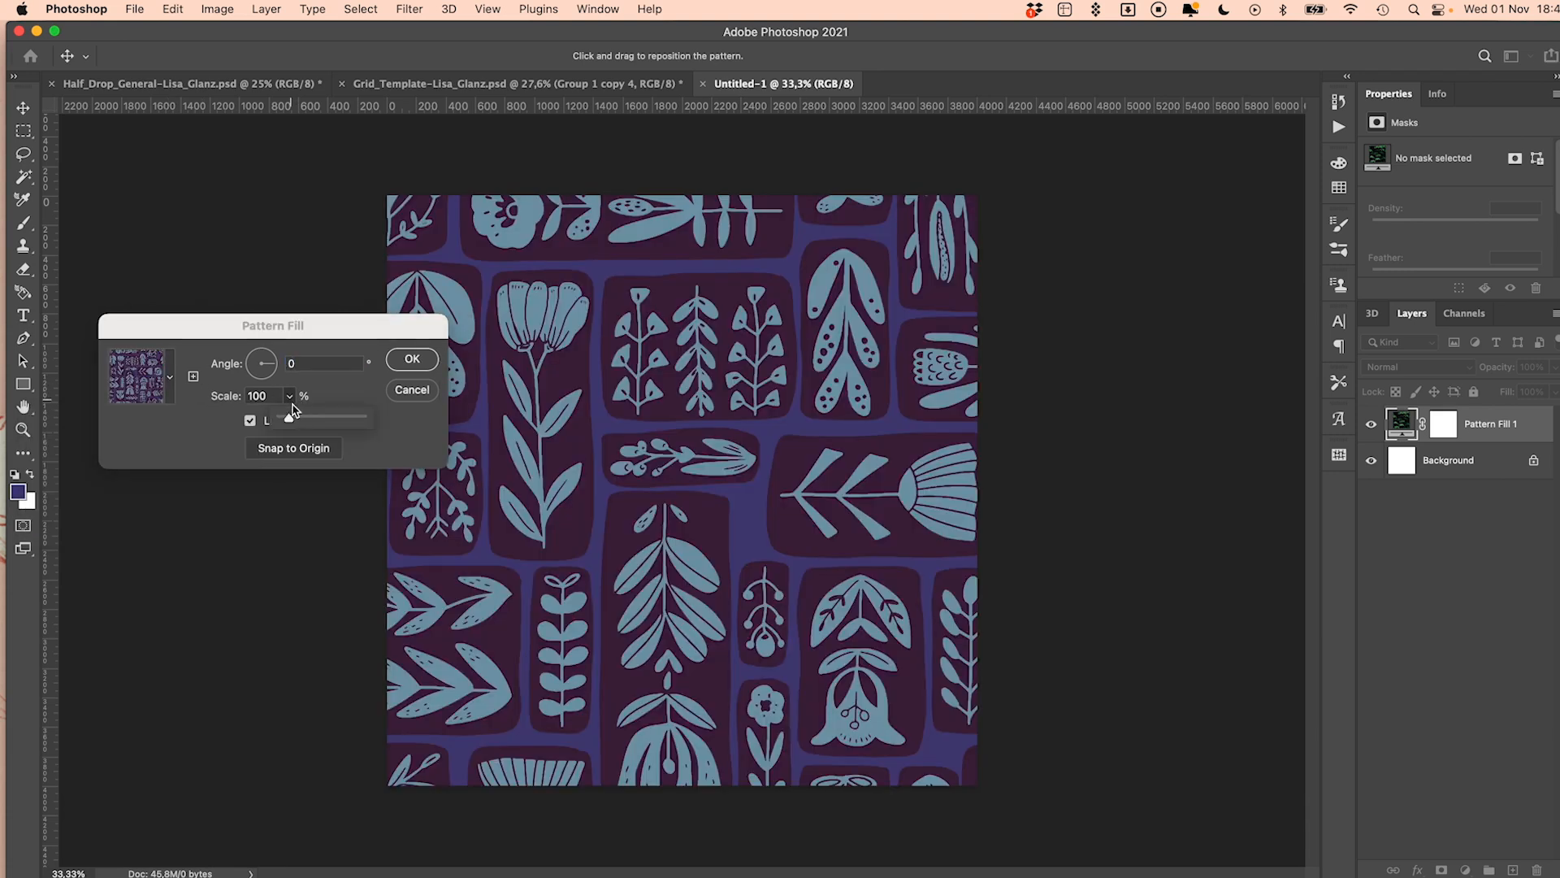
pyautogui.moveTo(289, 417); pyautogui.dragTo(287, 419)
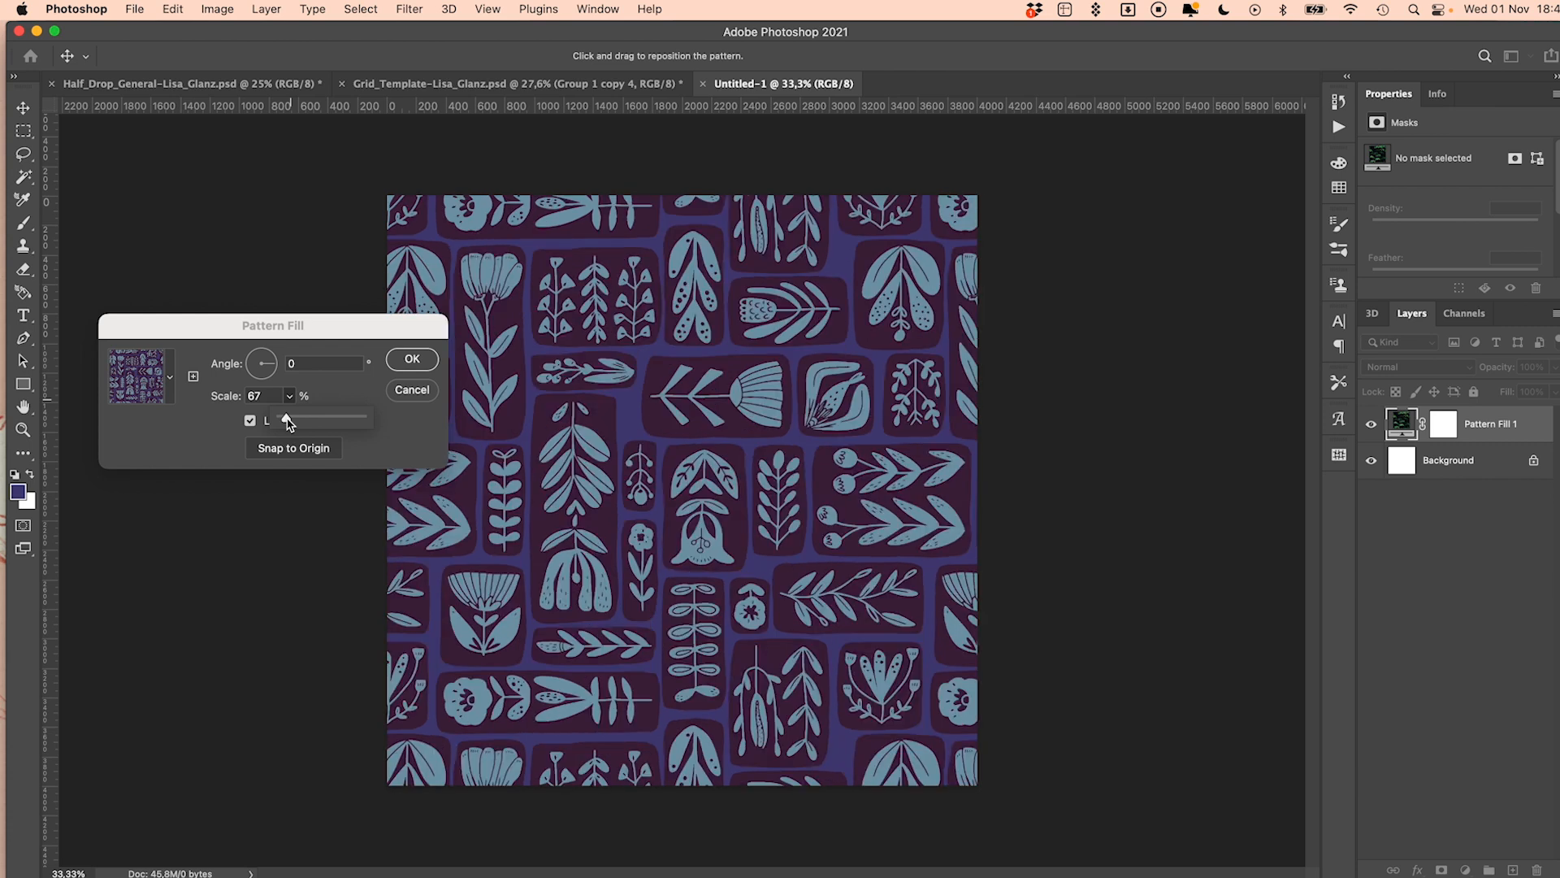
pyautogui.click(256, 397)
pyautogui.write('3')
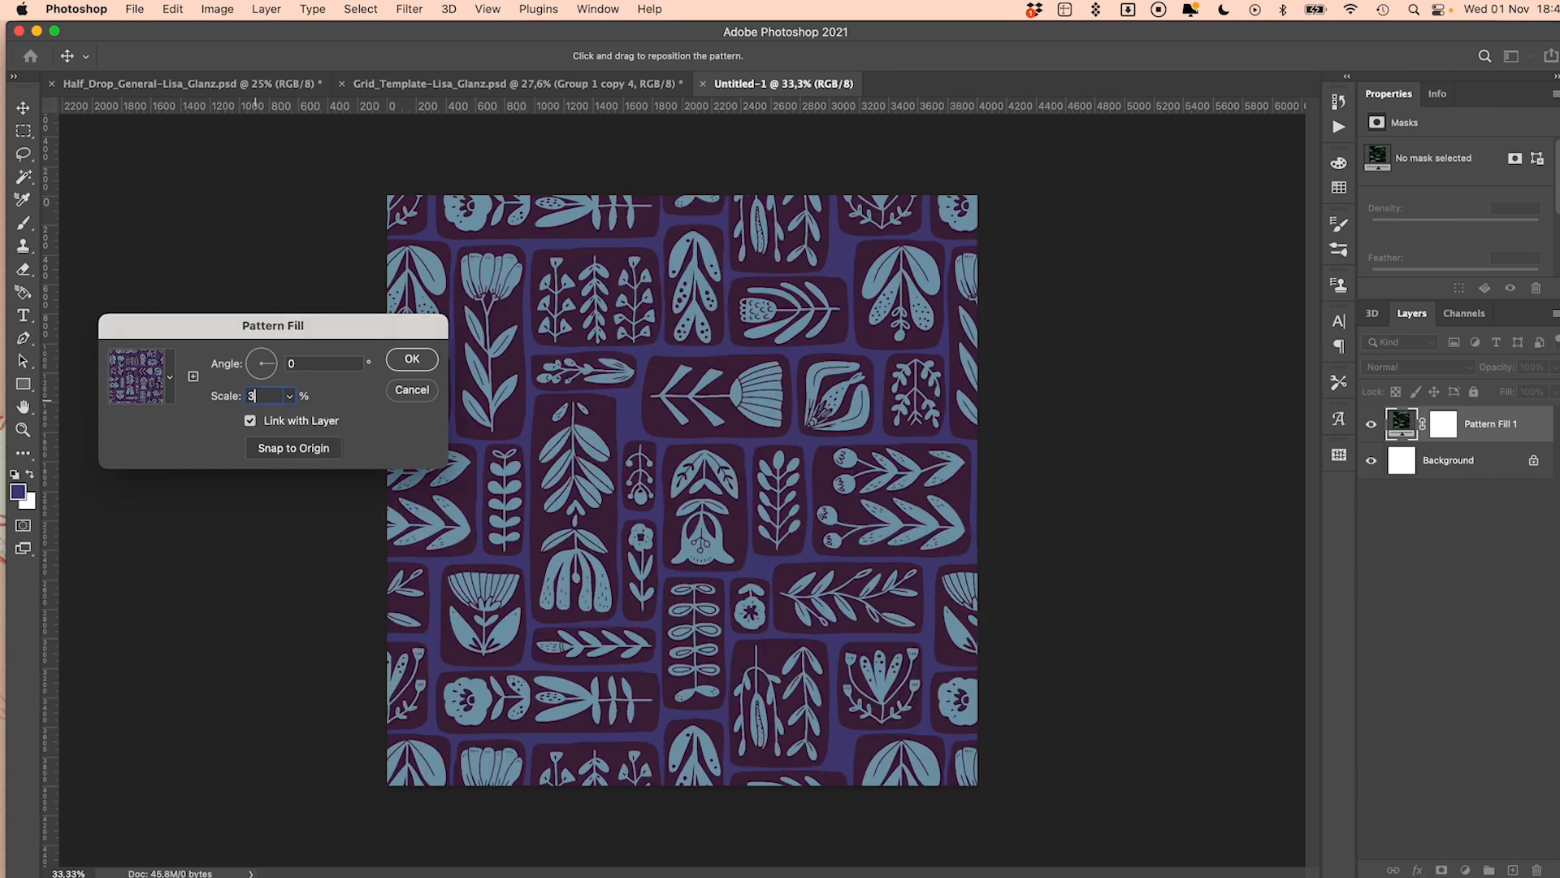
pyautogui.write('0')
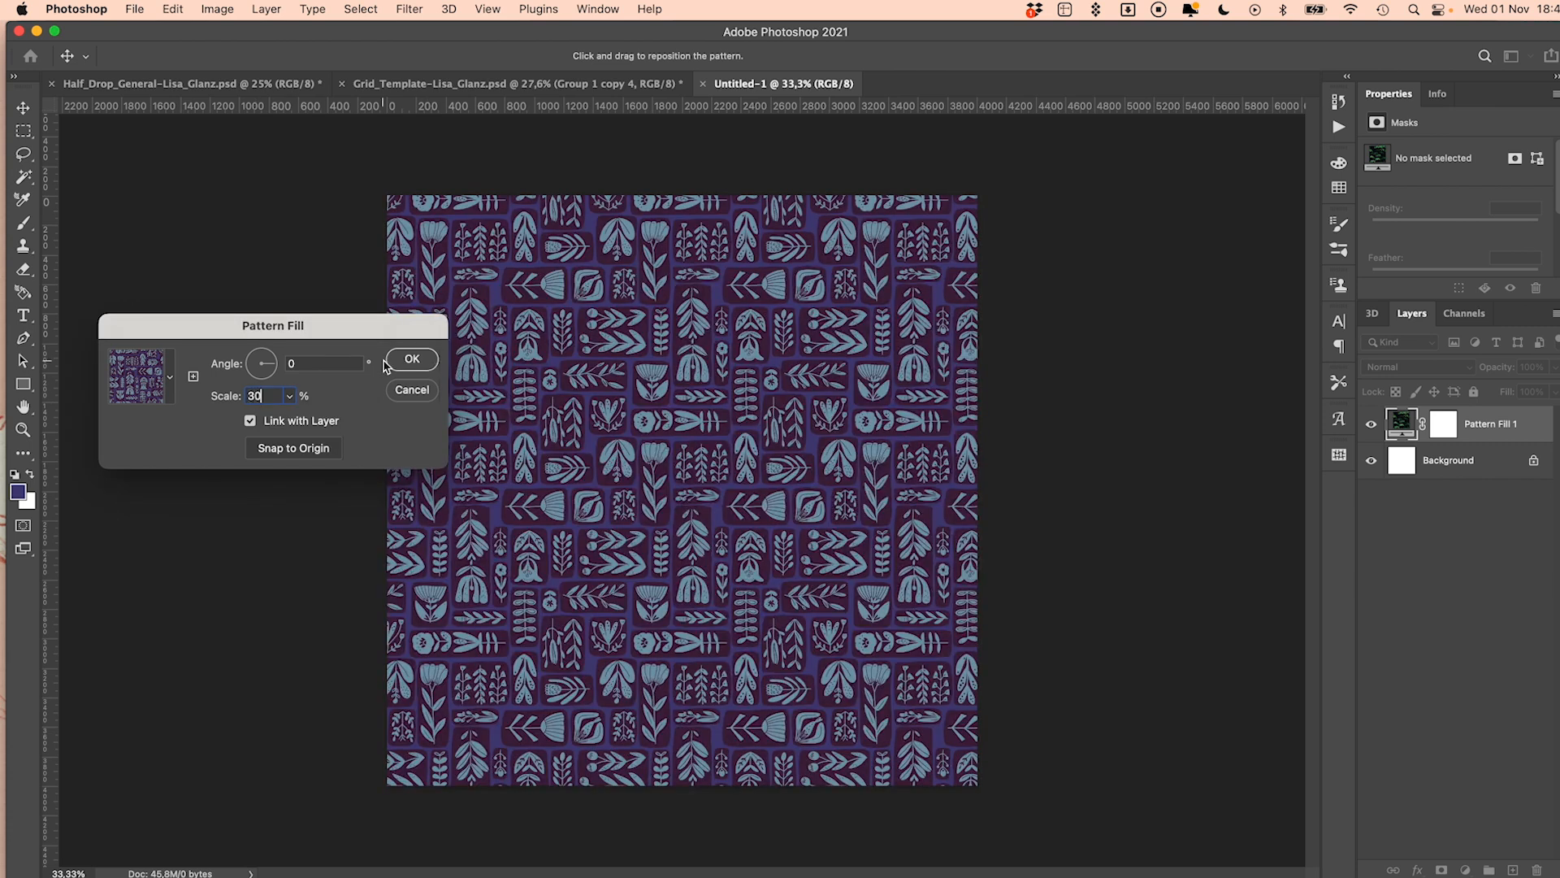
pyautogui.click(411, 360)
pyautogui.scroll(5, 640, 422)
pyautogui.moveTo(489, 408); pyautogui.dragTo(884, 425)
pyautogui.moveTo(1081, 276); pyautogui.dragTo(545, 435)
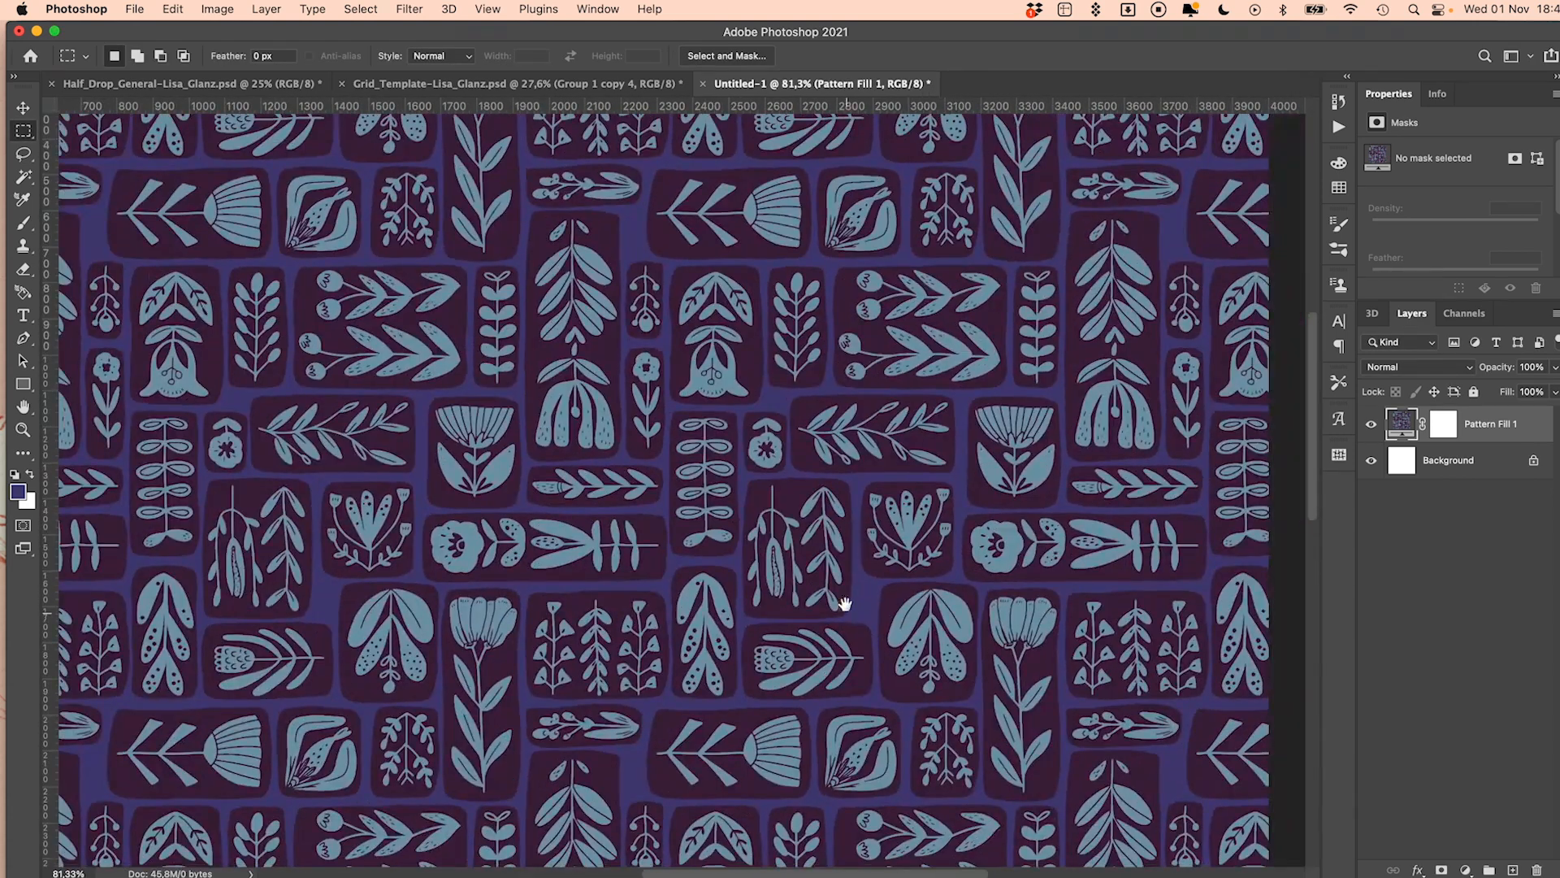
pyautogui.moveTo(845, 604); pyautogui.dragTo(925, 302)
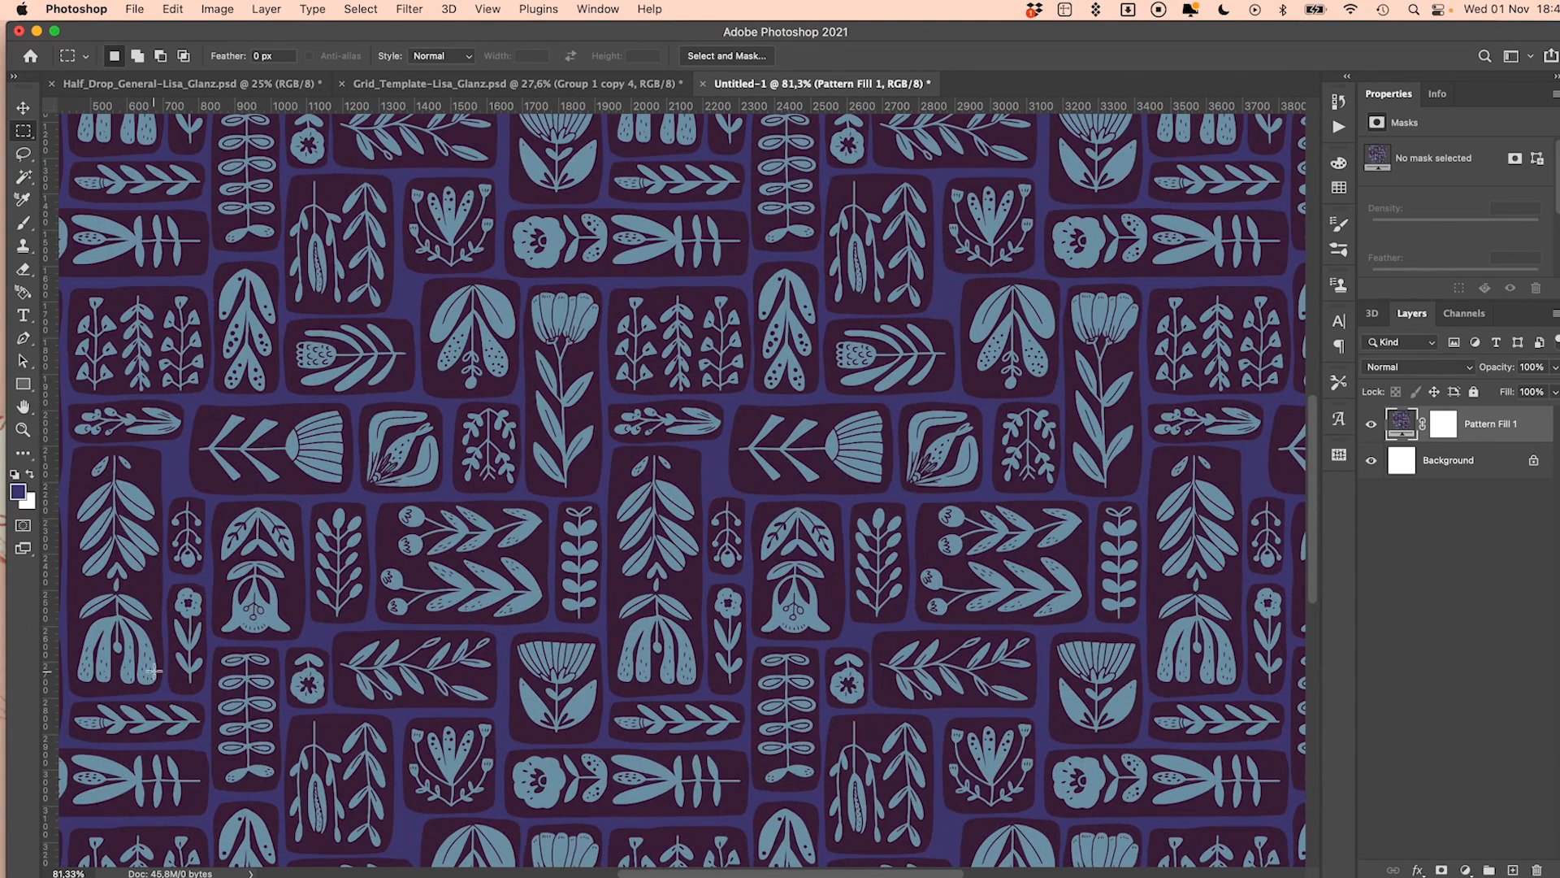
# Switch to the Grid_Template document and crop the canvas to the square marquee selection
pyautogui.hotkey('ctrl', 'shift', 'Tab')
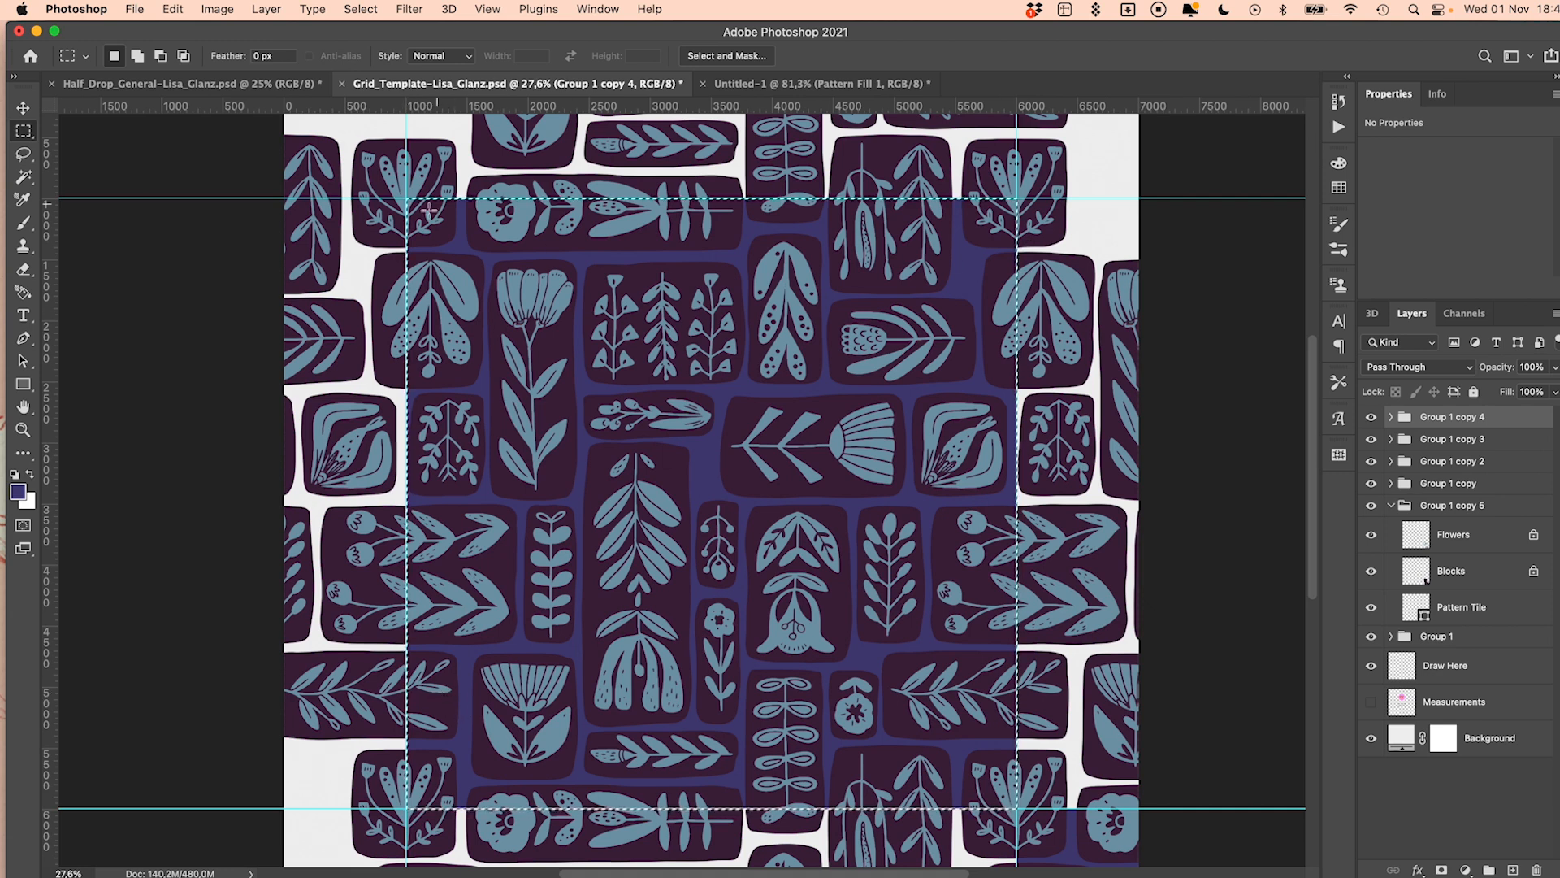
pyautogui.click(227, 14)
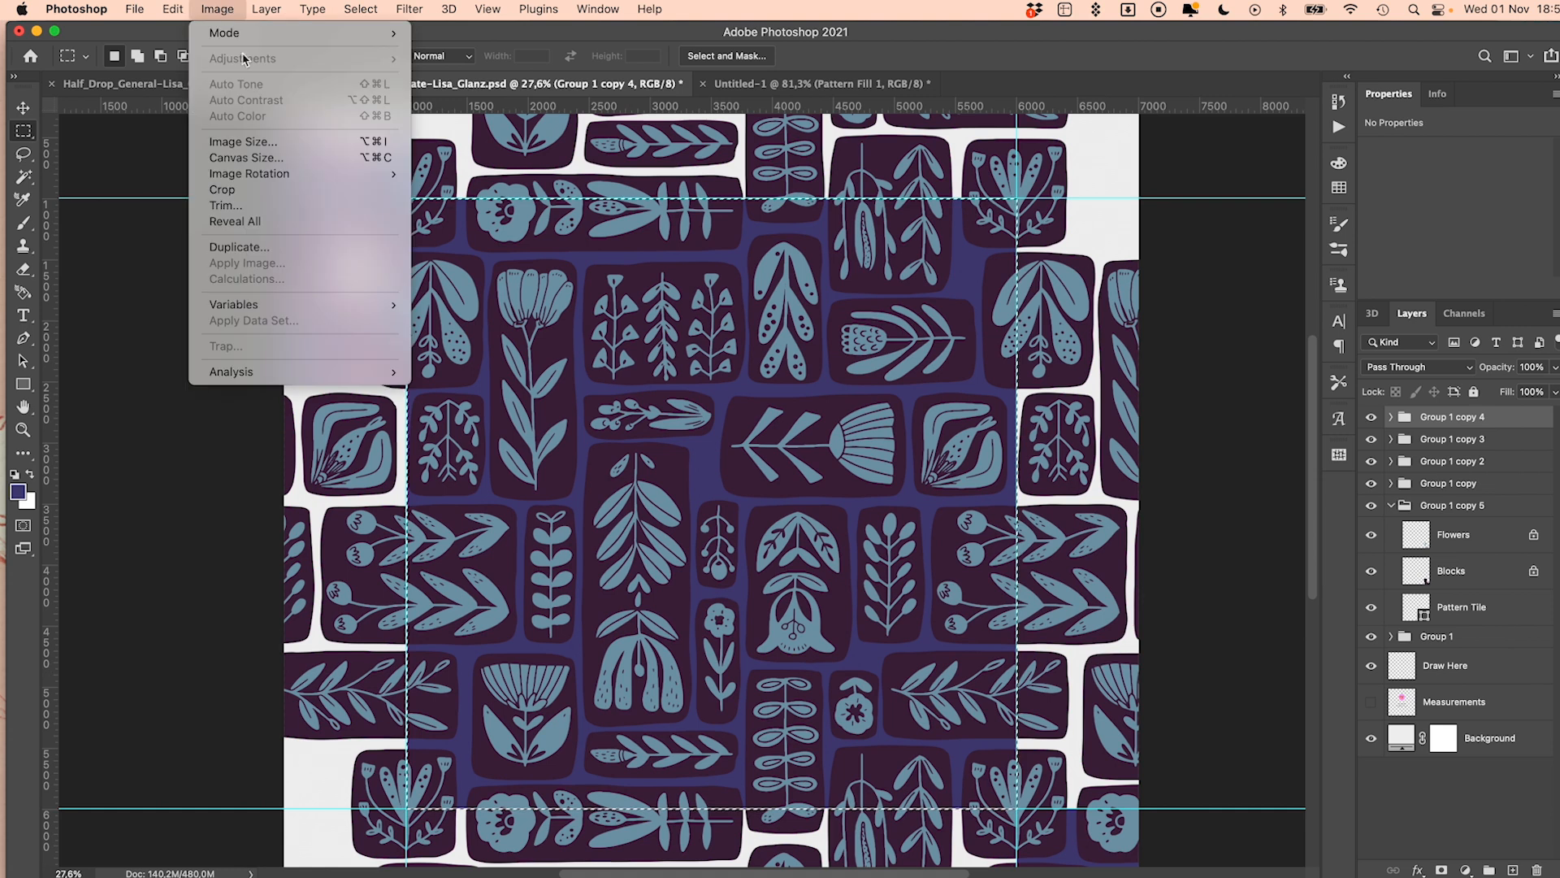
pyautogui.click(251, 192)
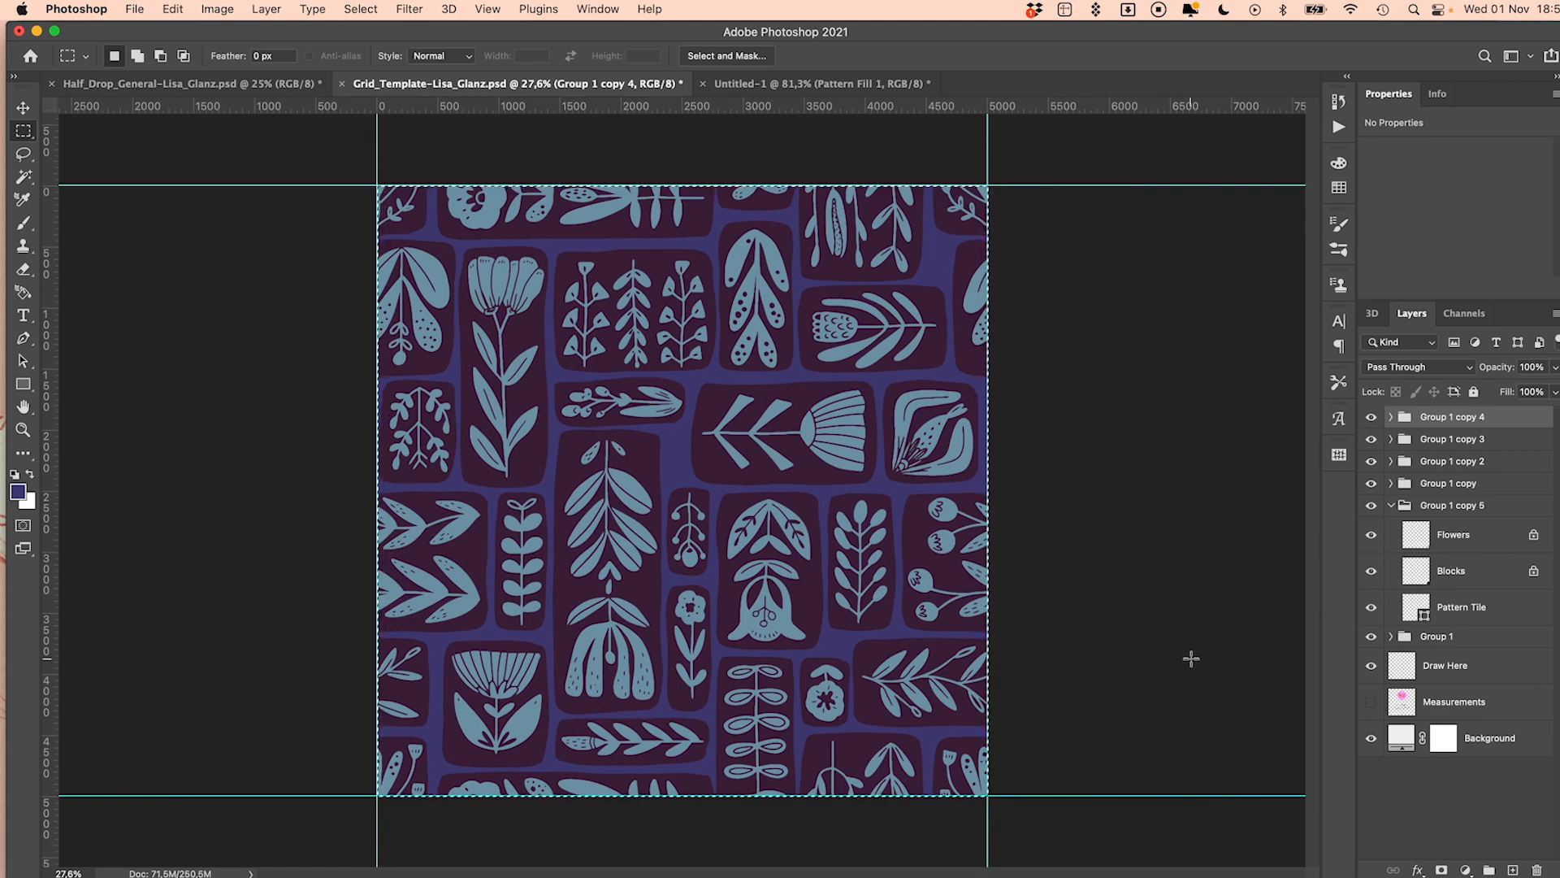
# Look at the cropped tile's image size settings without changing them and undo the crop
pyautogui.click(226, 8)
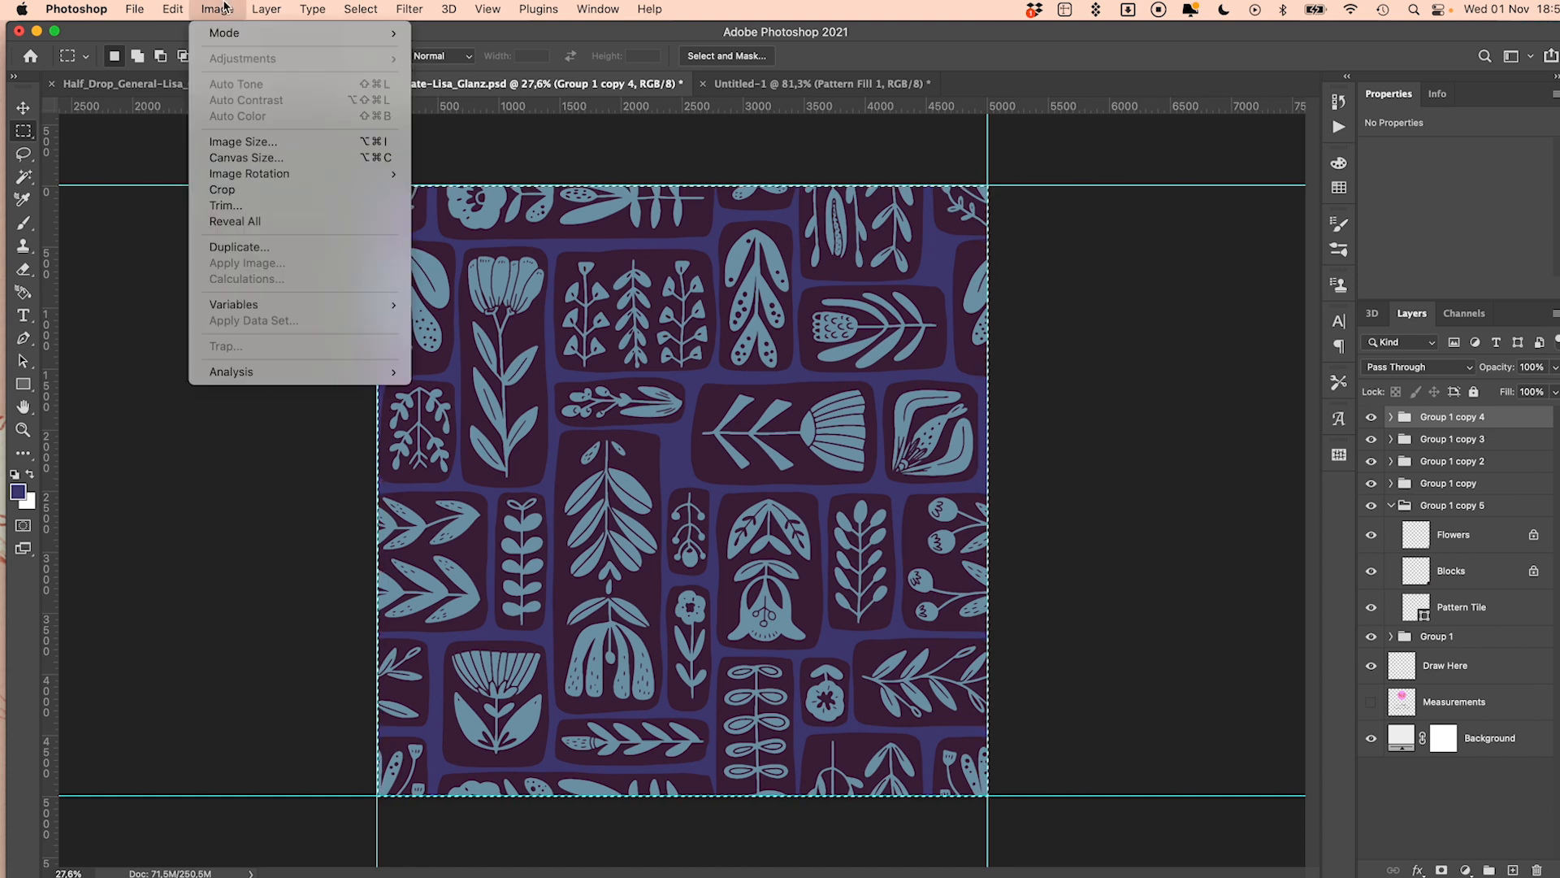
pyautogui.click(262, 148)
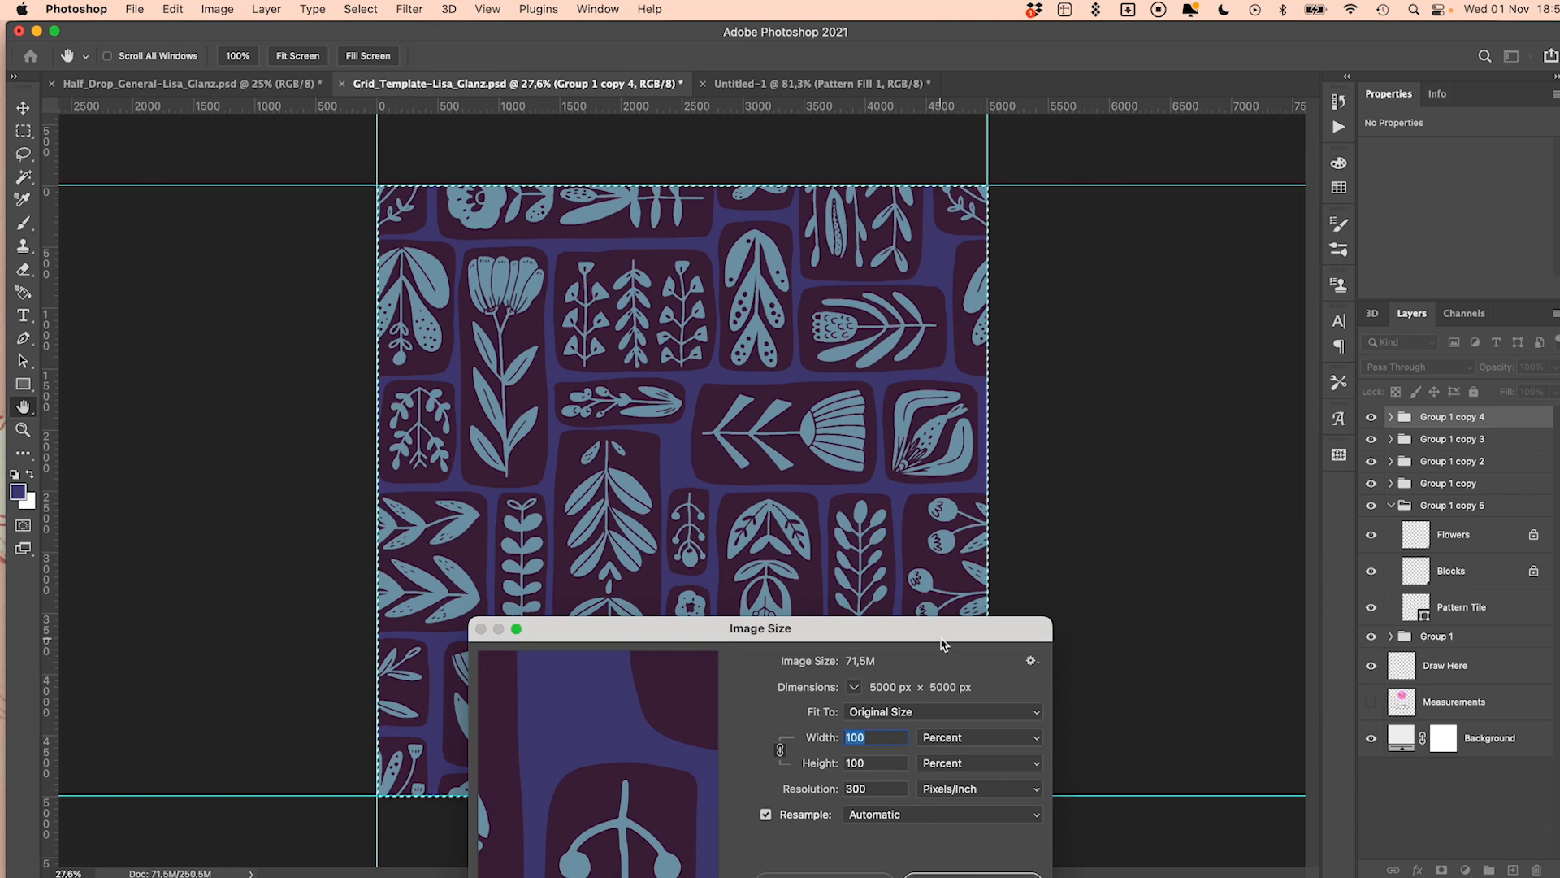
pyautogui.moveTo(941, 641); pyautogui.dragTo(933, 494)
pyautogui.click(855, 747)
pyautogui.press('m')
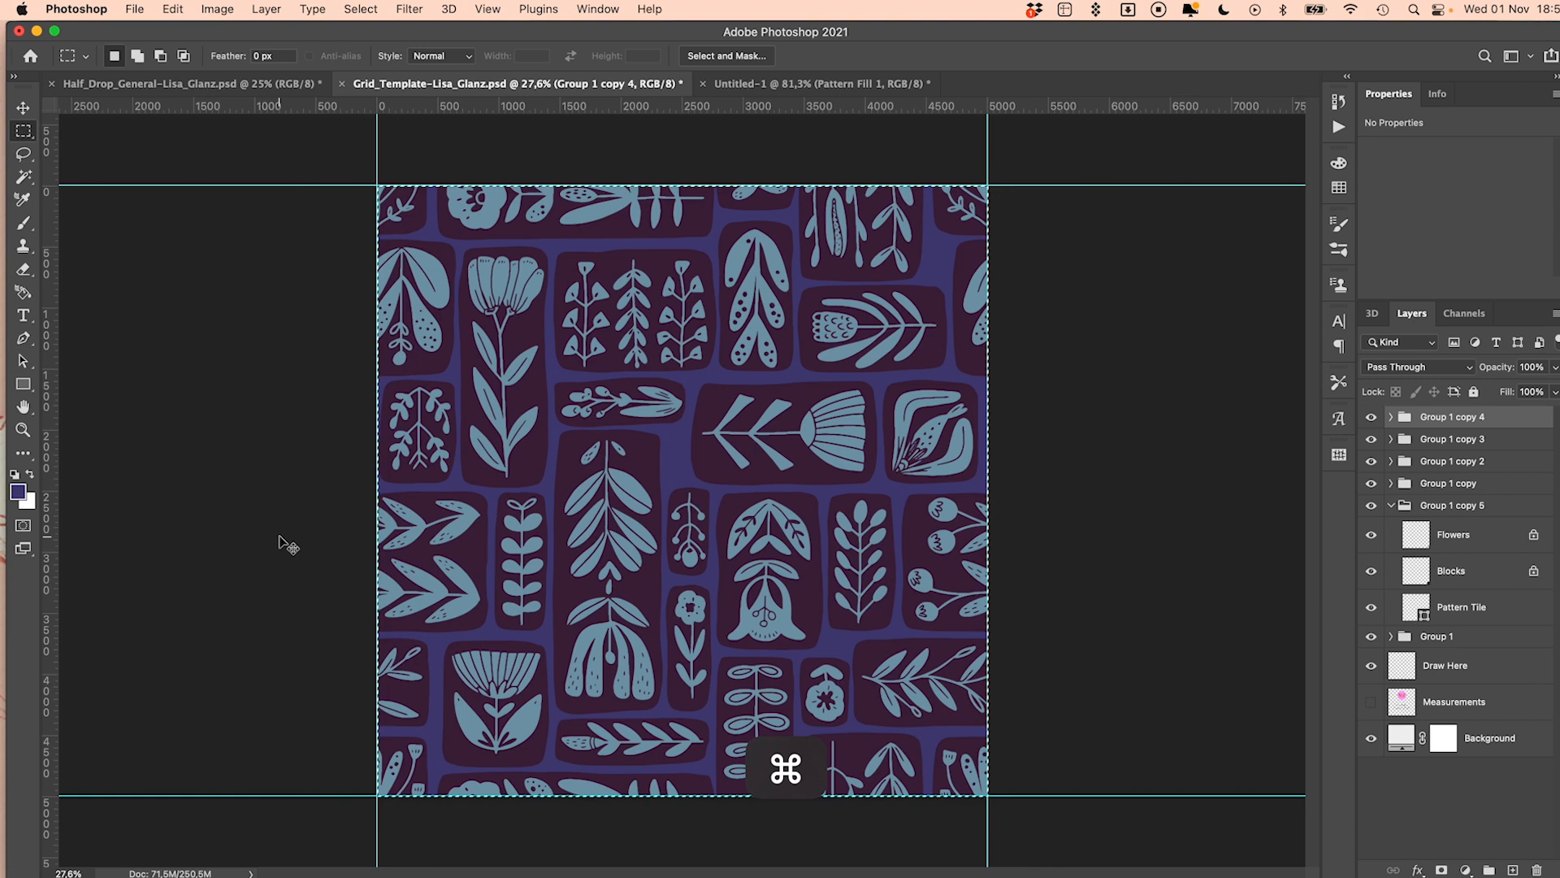
pyautogui.press('super+z')
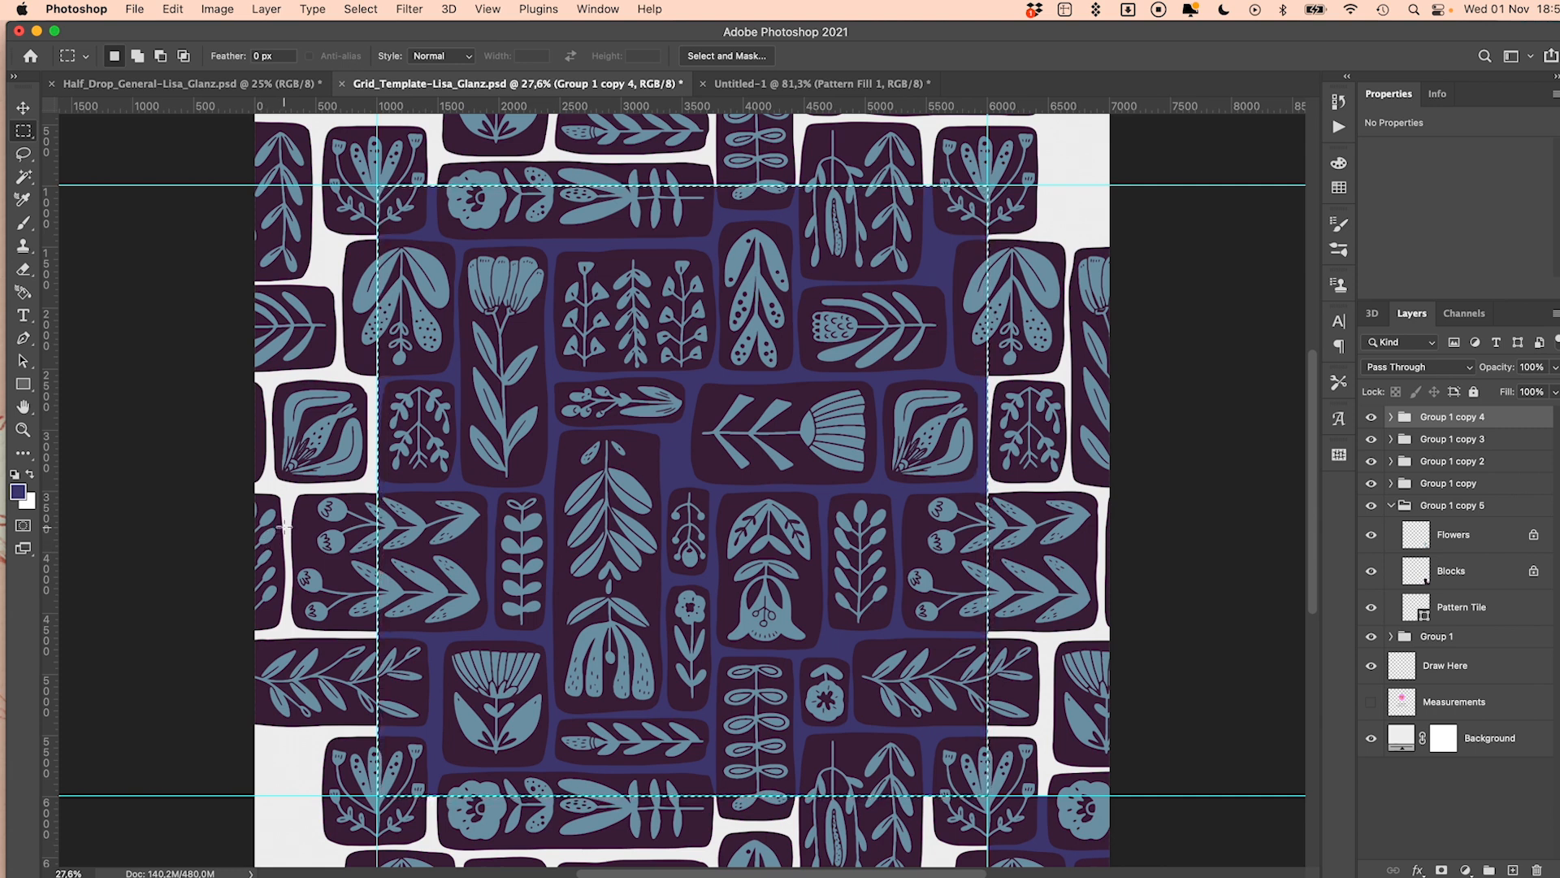
# Copy the selected tile area merged and paste it into a new 5000 x 5000 px document at 300 ppi
pyautogui.click(170, 9)
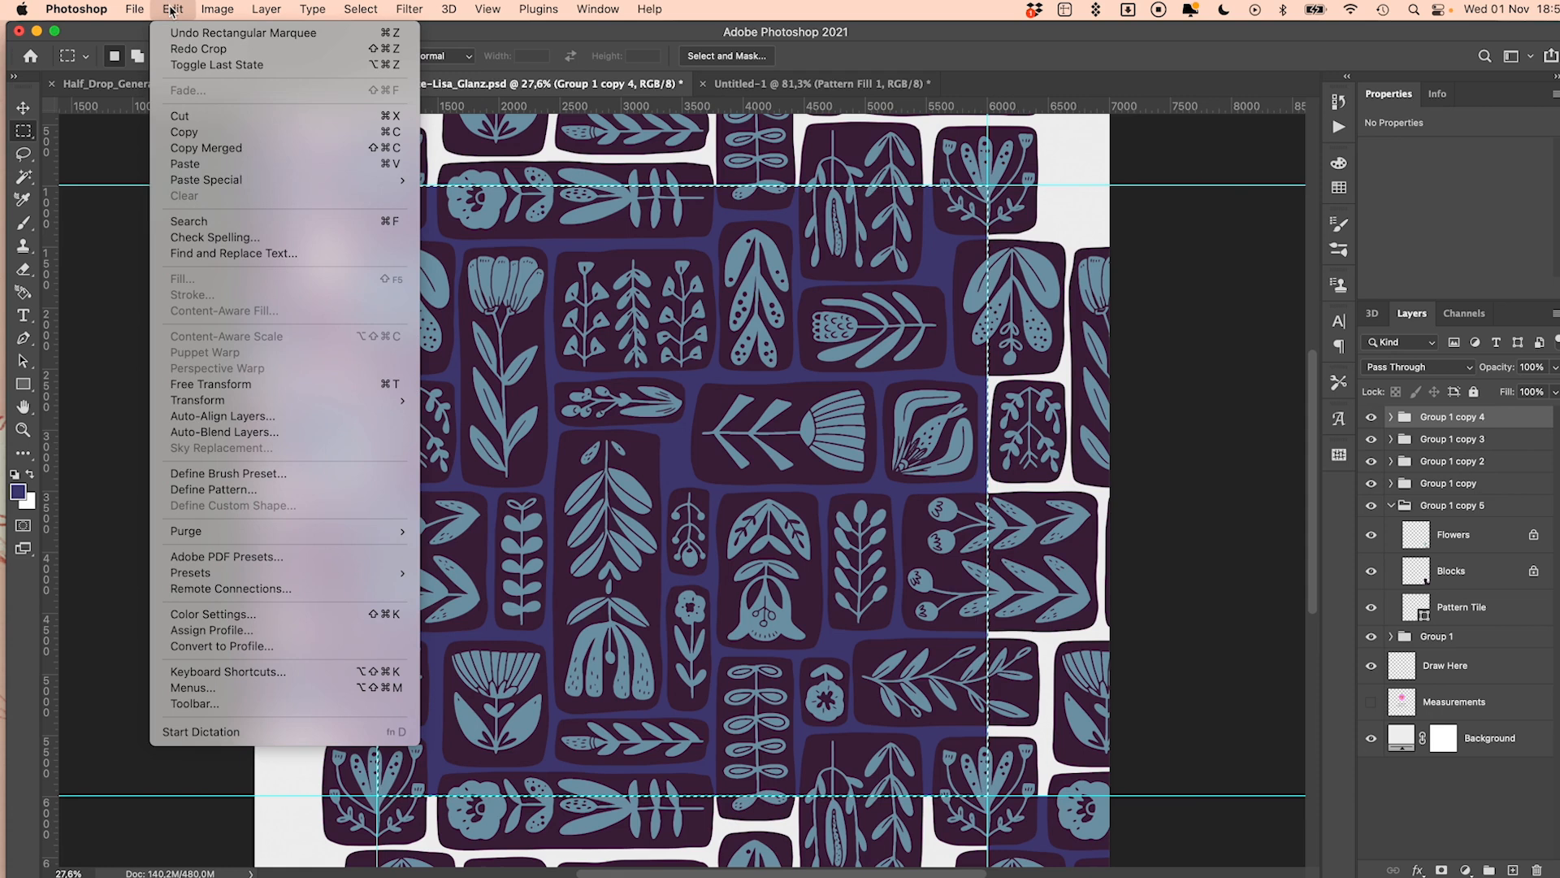
pyautogui.click(233, 149)
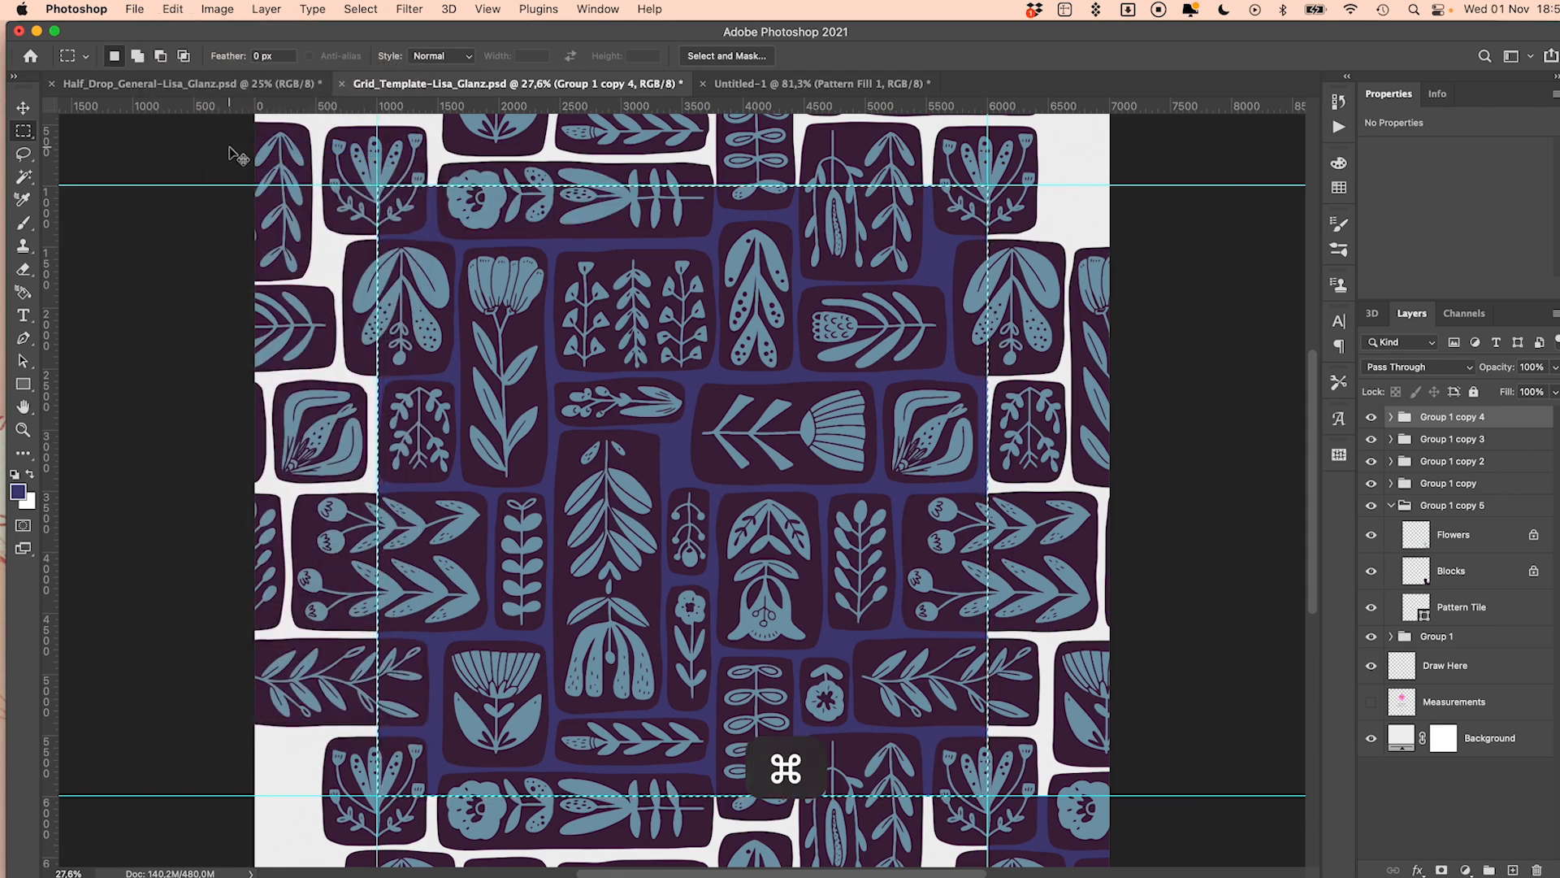
pyautogui.press('super+n')
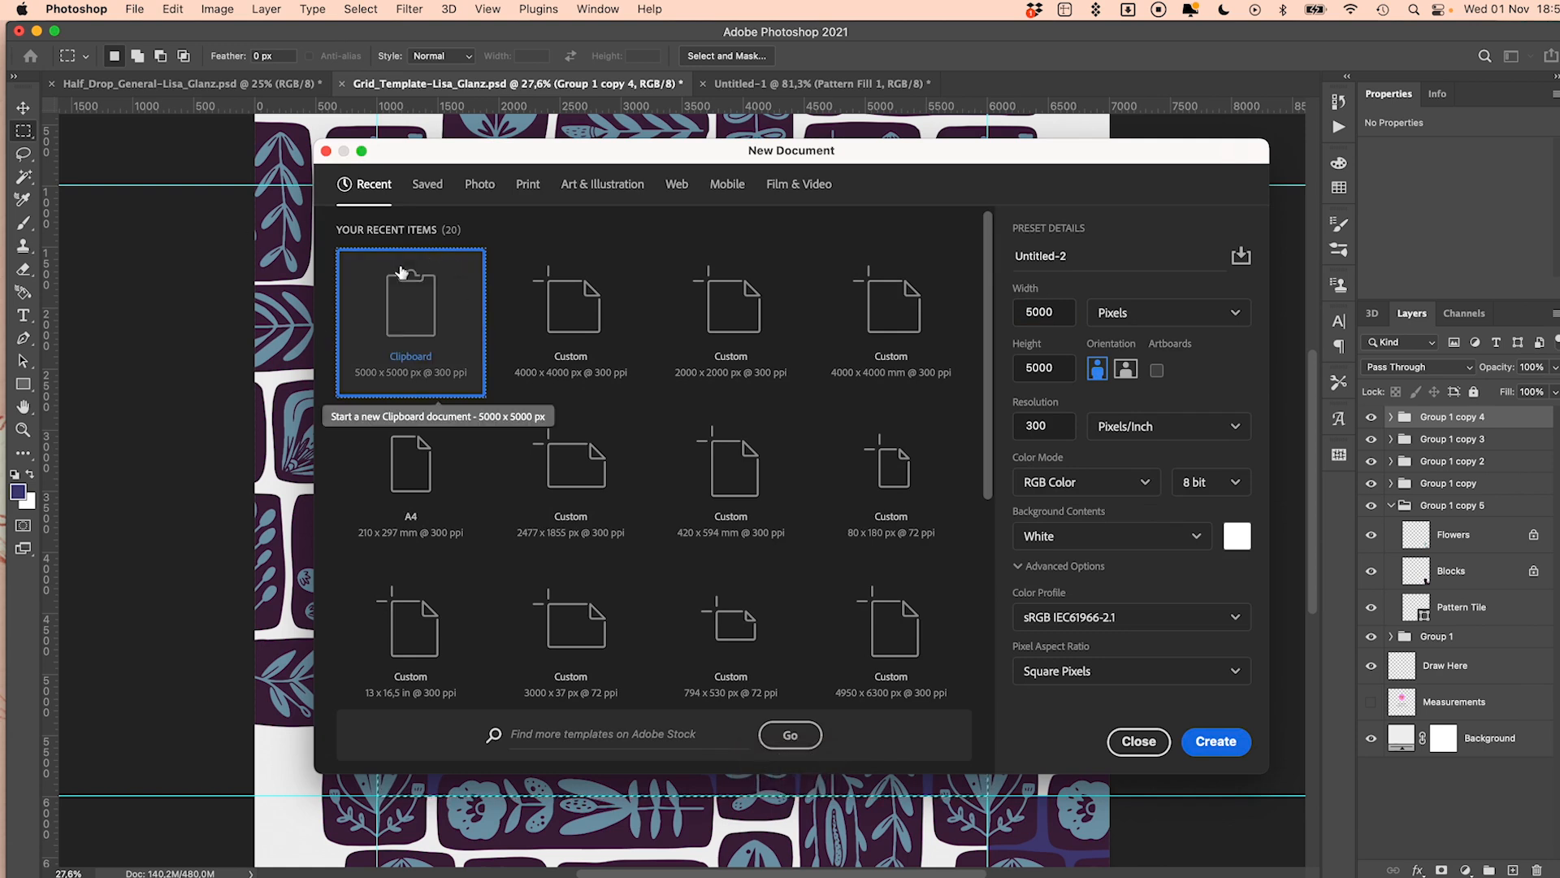
pyautogui.click(1216, 755)
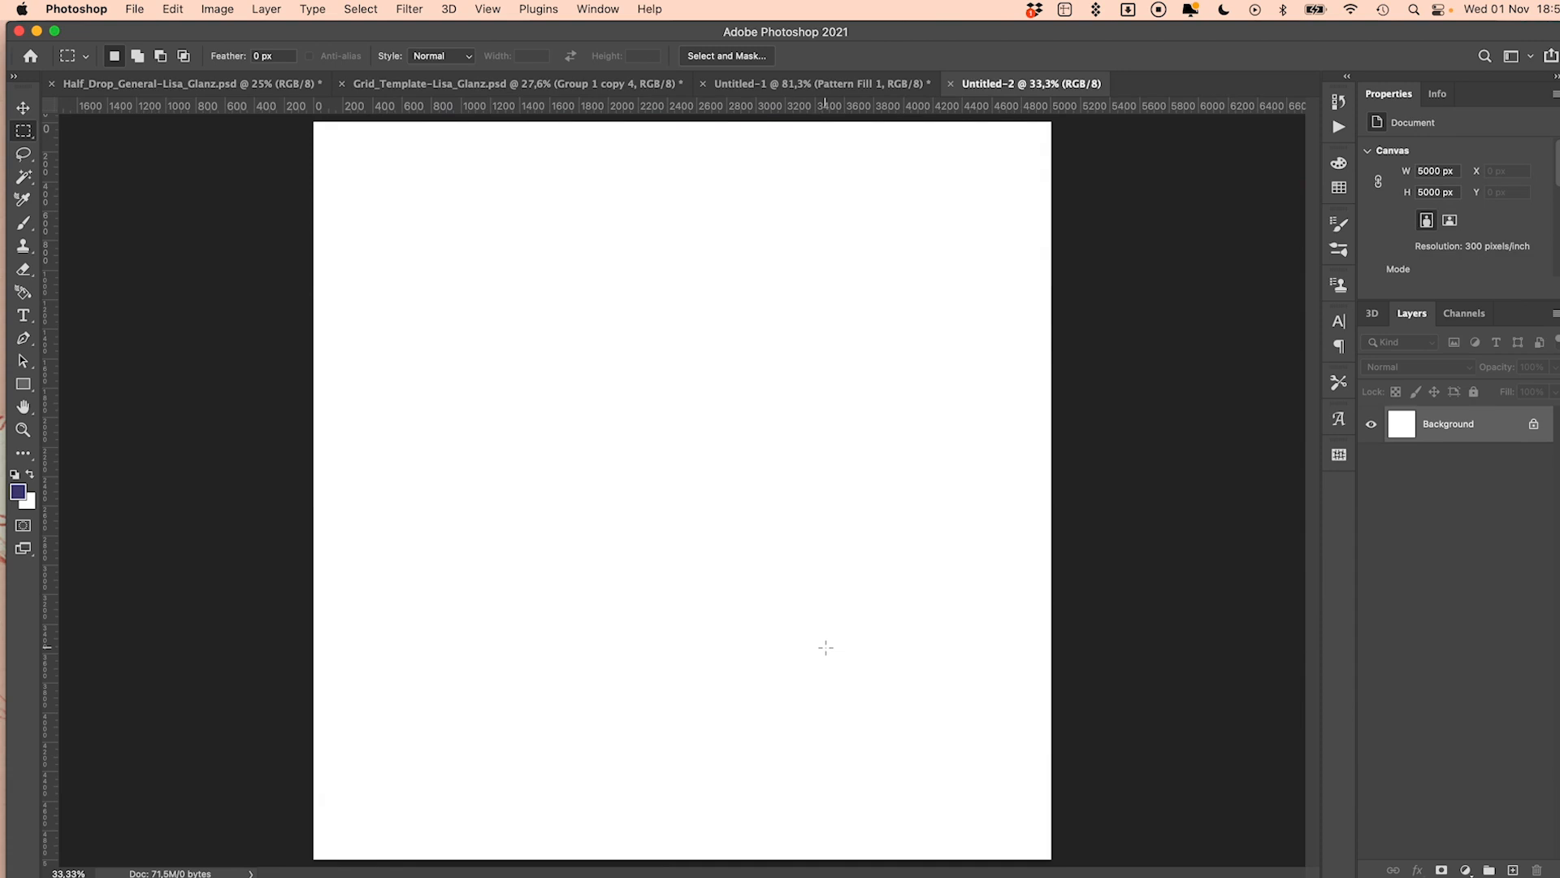
pyautogui.press('super+v')
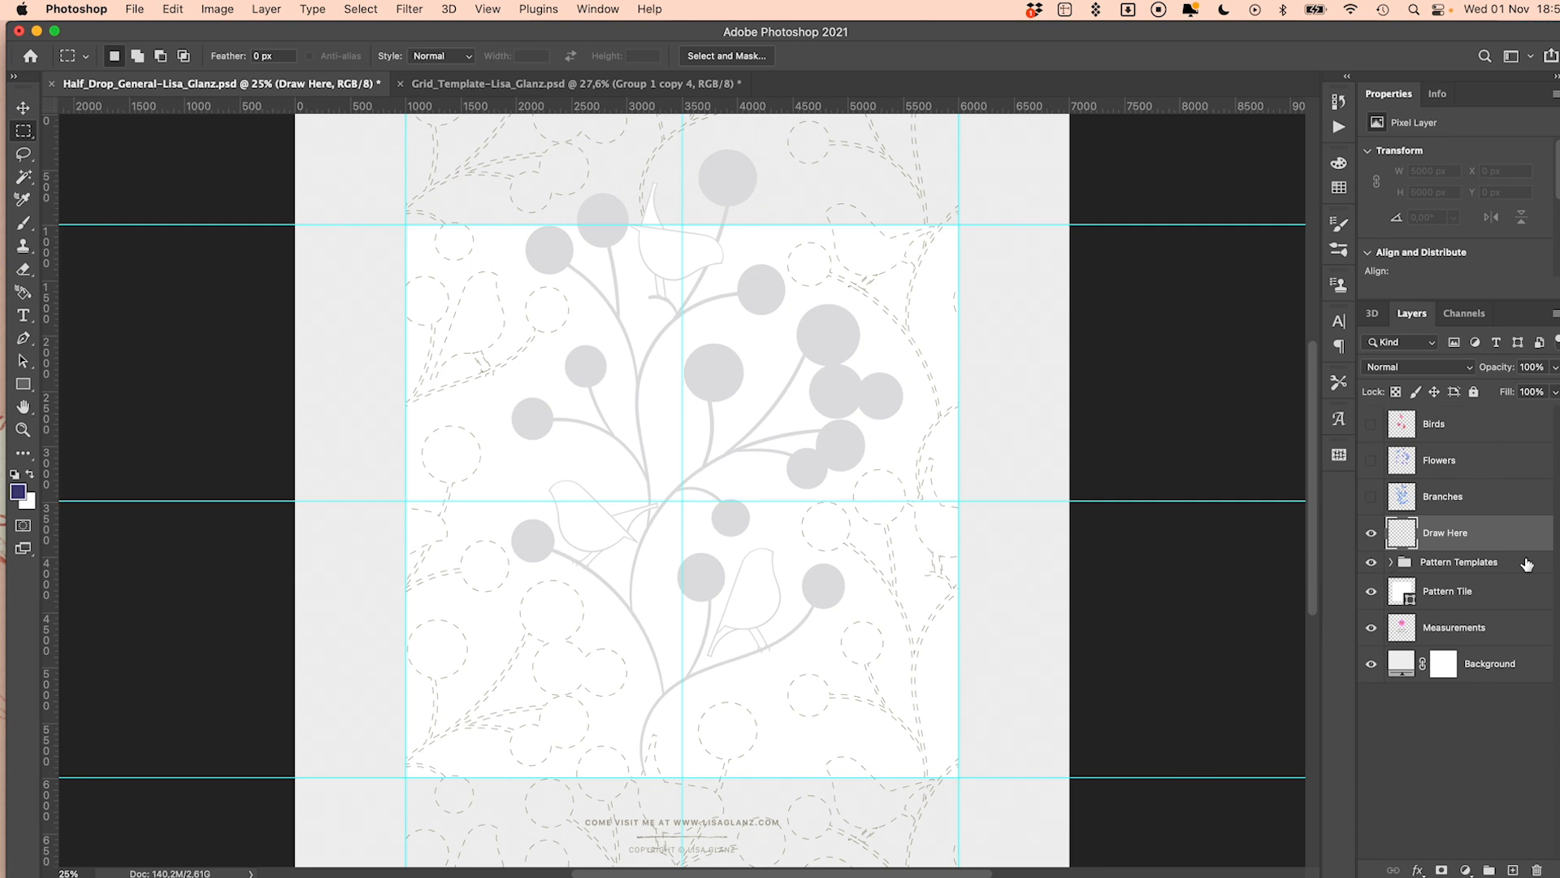
# Hide Draw Here, Pattern Templates and Pattern Tile to read the master measurements, and show Pattern Tile and Pattern Templates again
pyautogui.click(1371, 533)
pyautogui.click(1372, 563)
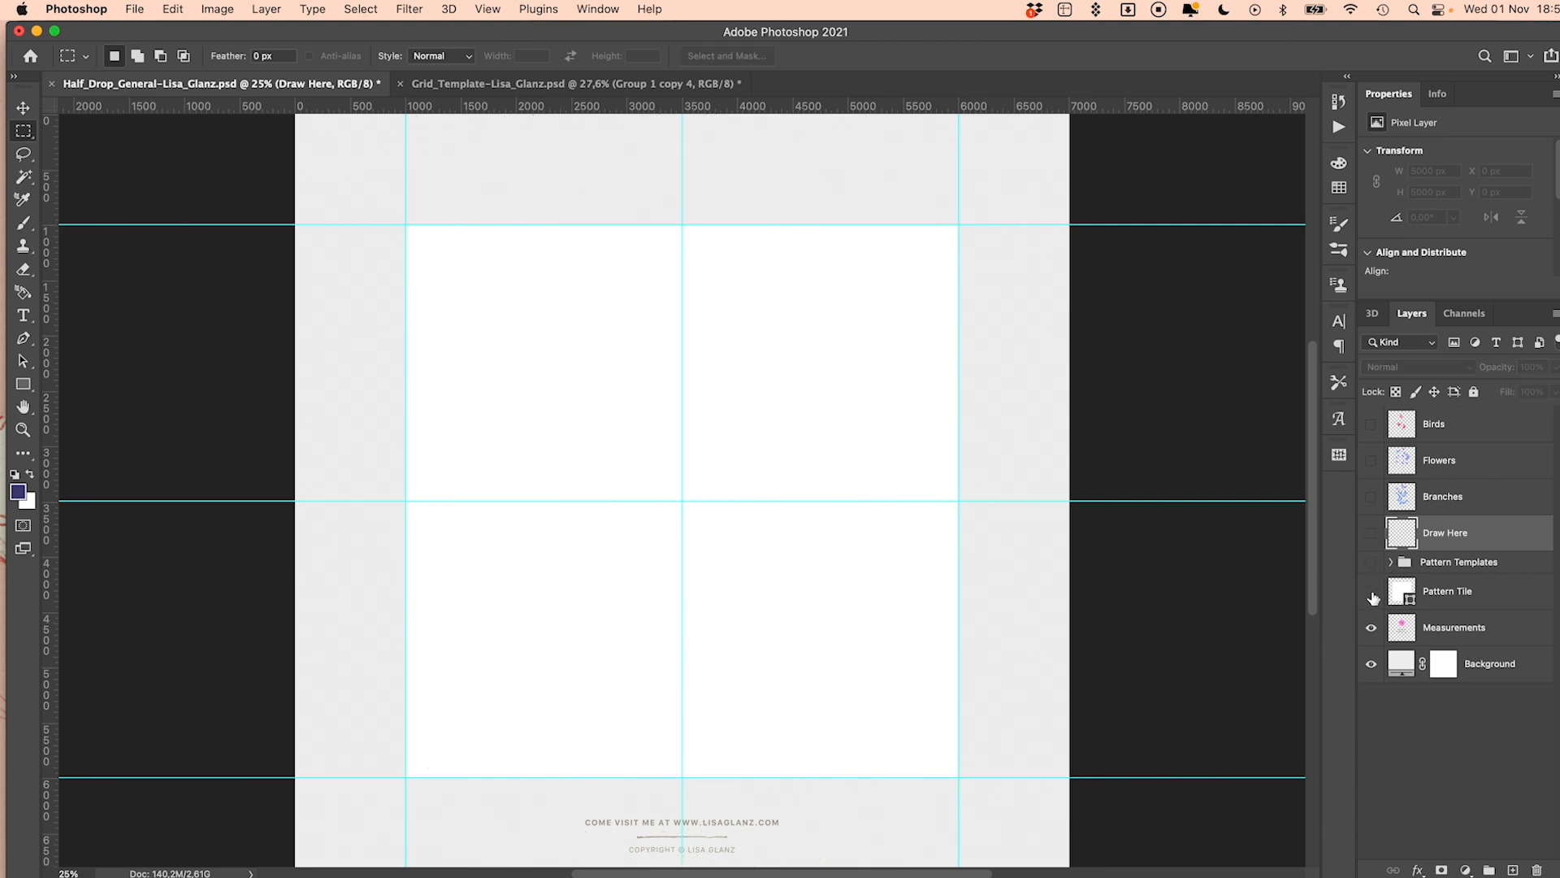
pyautogui.click(1371, 592)
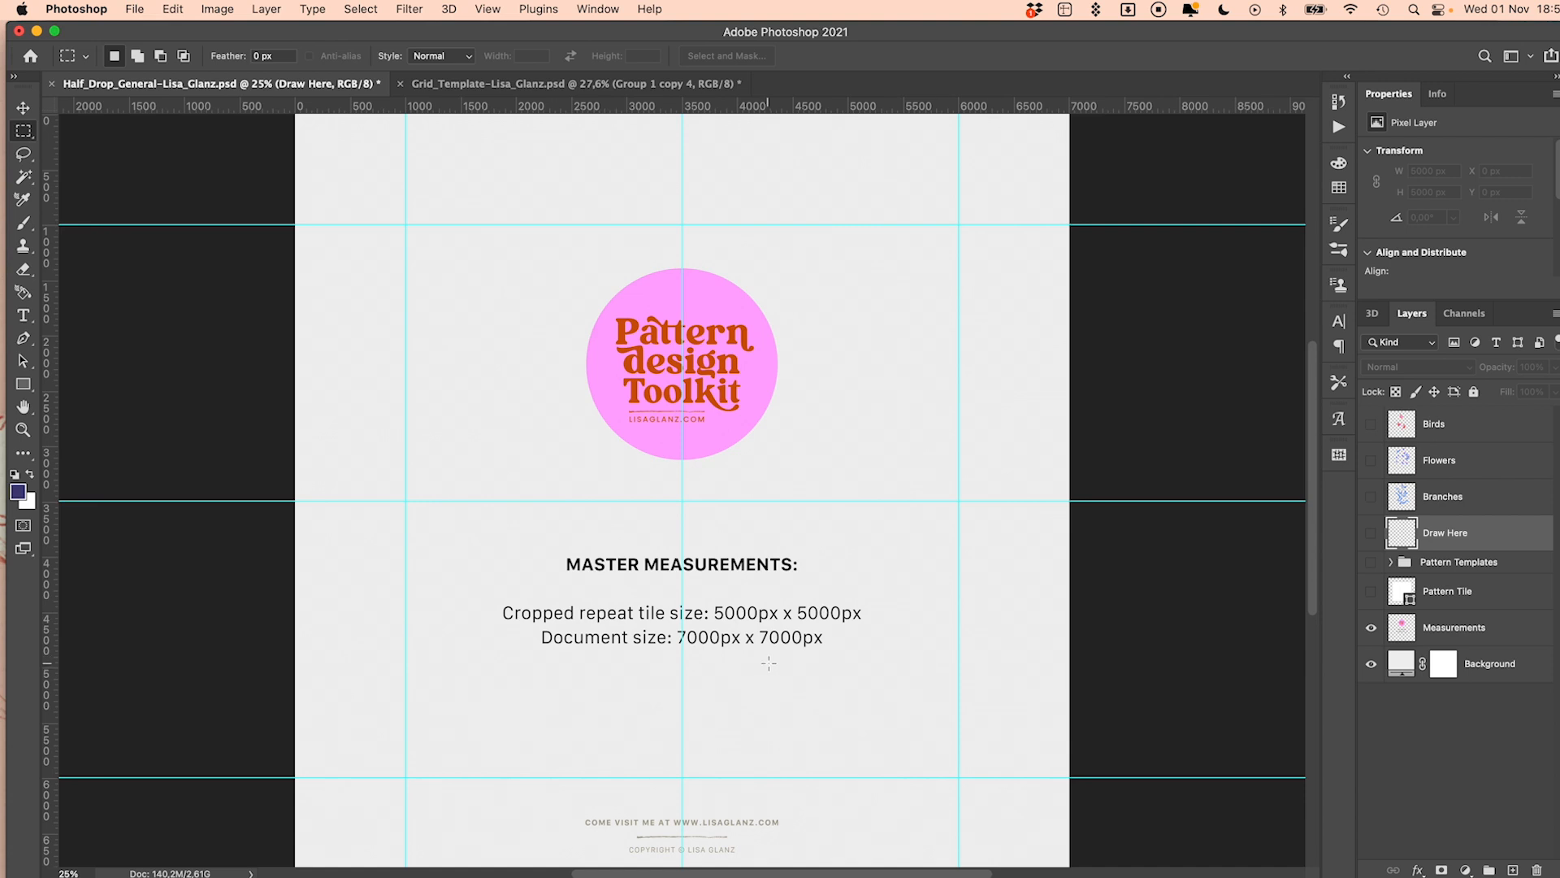
pyautogui.click(1370, 591)
pyautogui.click(1372, 563)
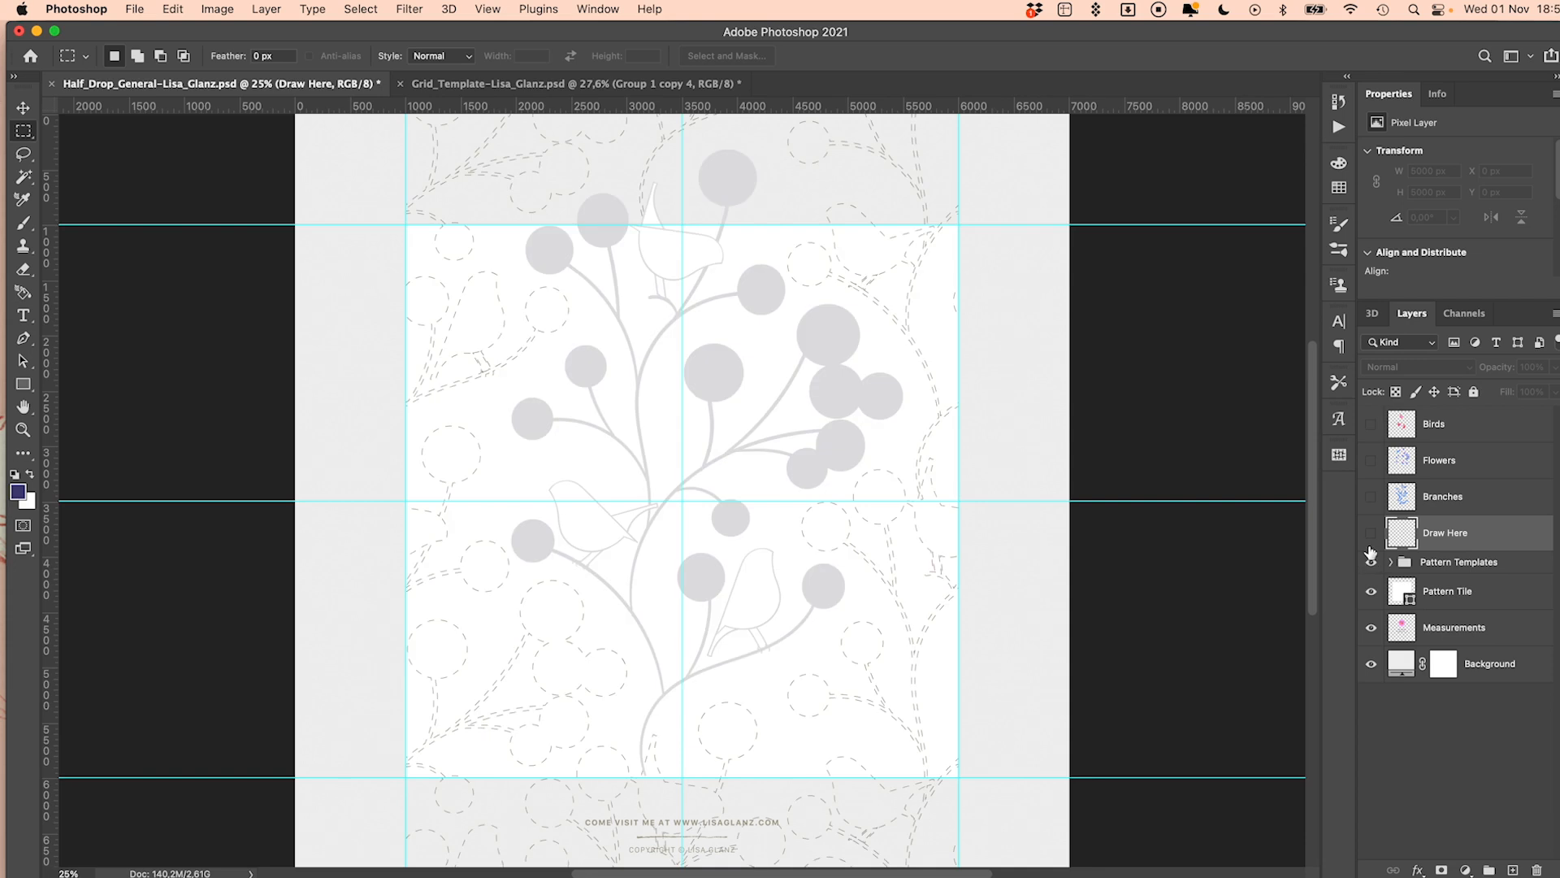
# Preview the Kids and Paisley layouts in the Pattern Templates group, return to Birds & Branches and collapse the group
pyautogui.click(1390, 562)
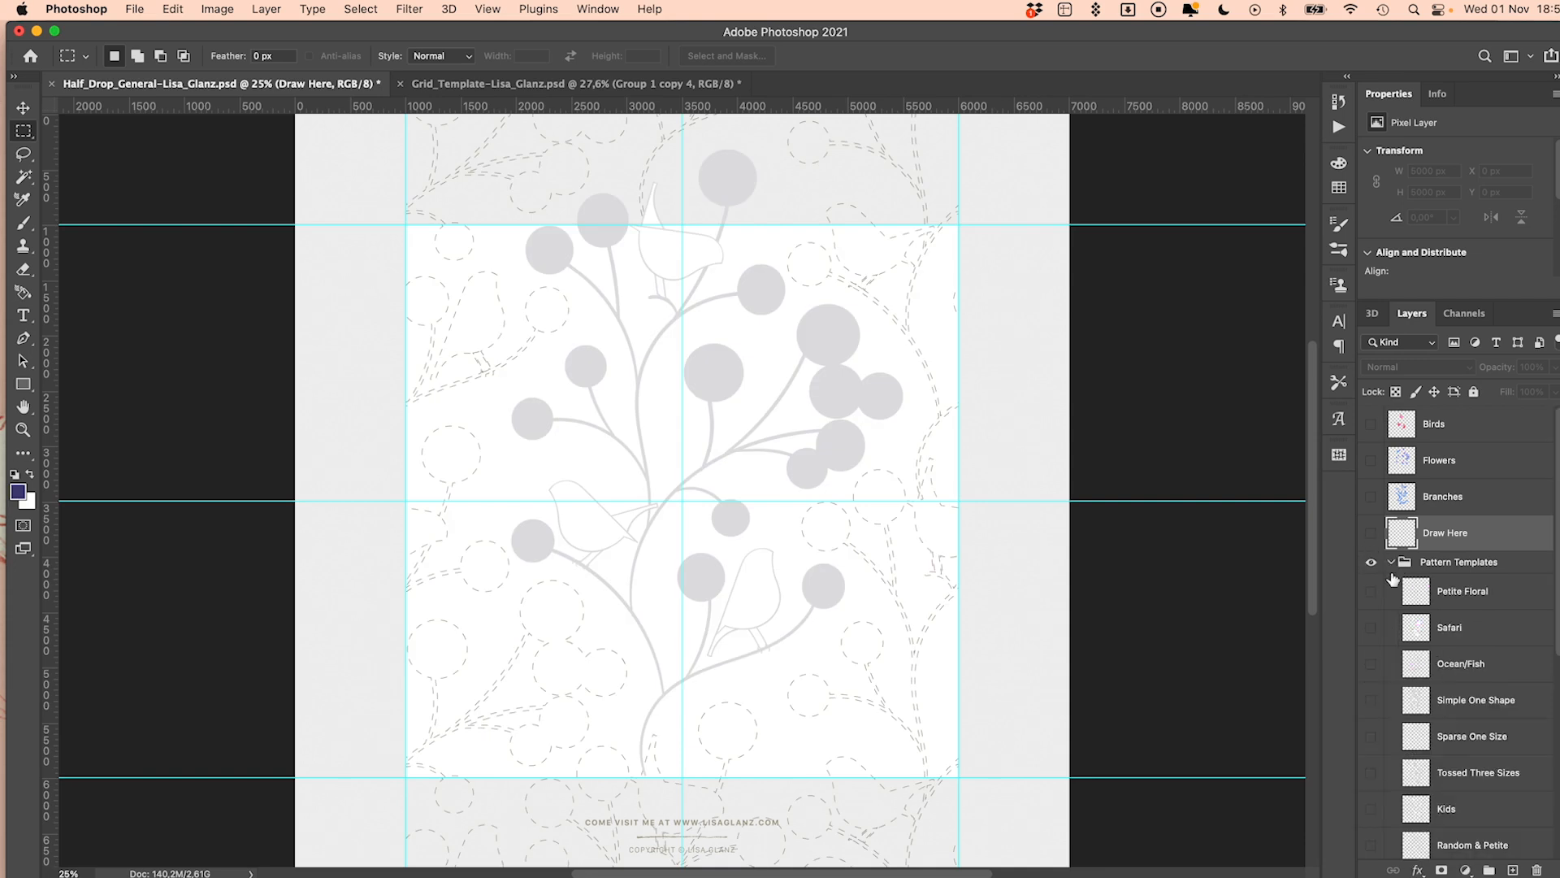
pyautogui.scroll(-5, 1452, 689)
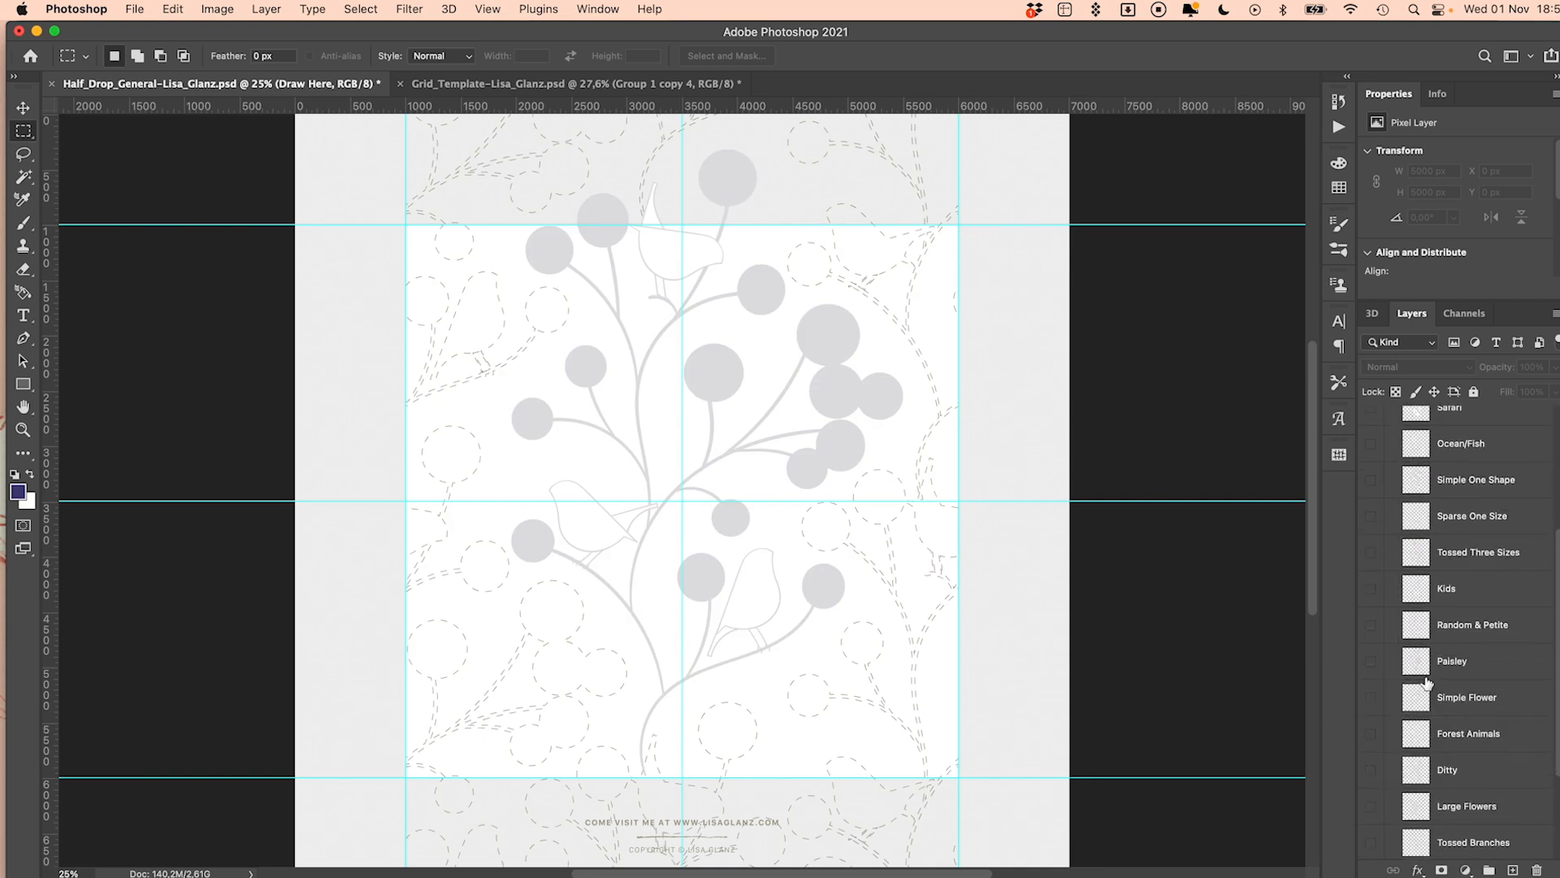
pyautogui.click(1372, 590)
pyautogui.scroll(-3, 1371, 590)
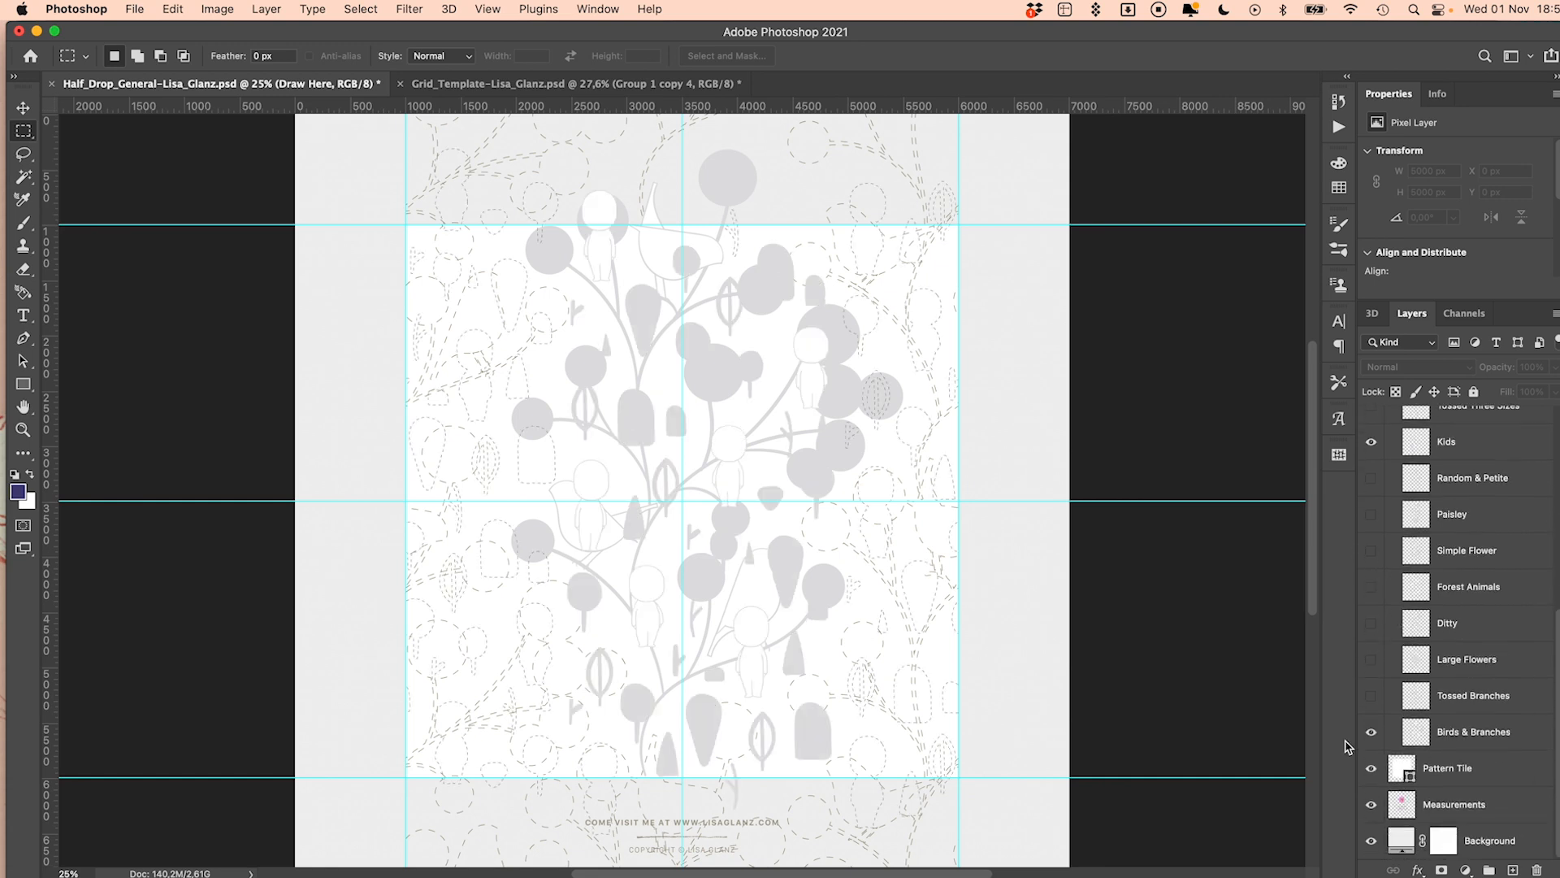
pyautogui.click(1371, 731)
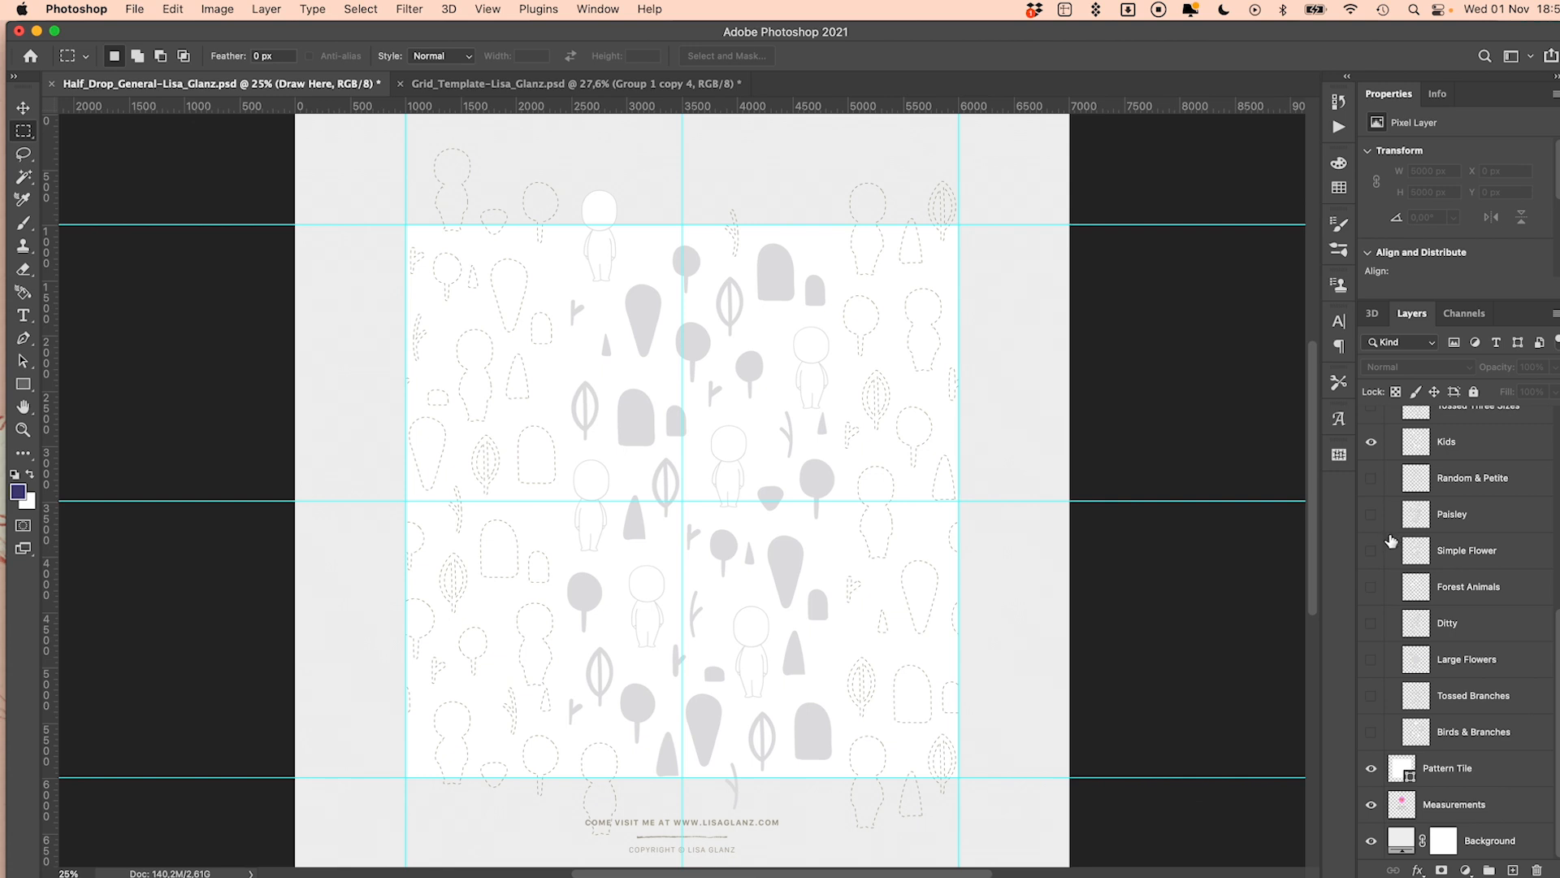
pyautogui.click(1372, 514)
pyautogui.click(1372, 443)
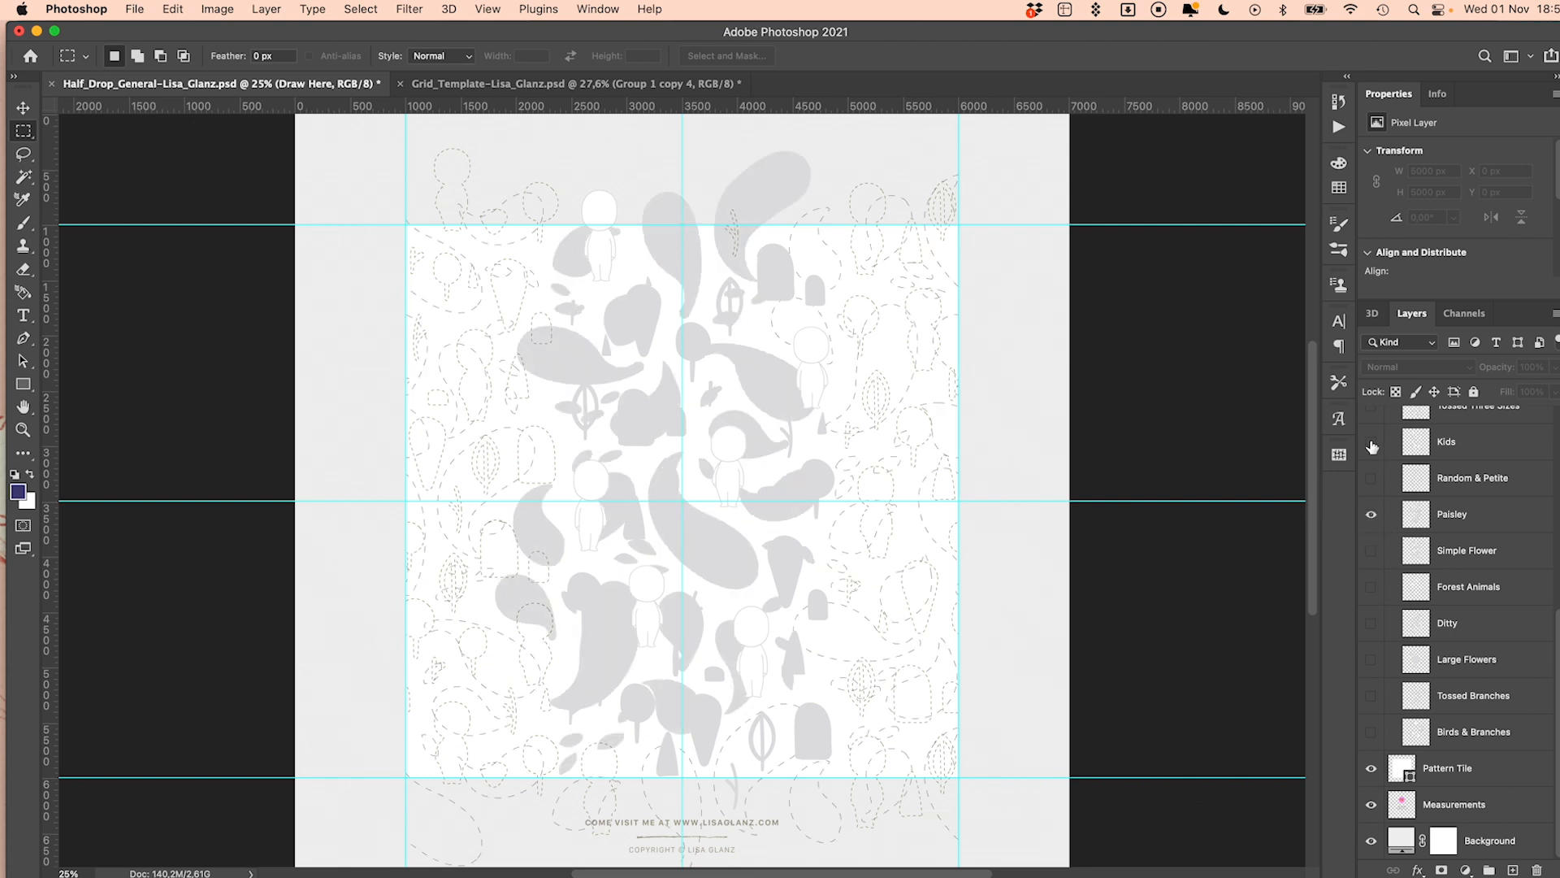
pyautogui.click(1372, 731)
pyautogui.click(1372, 514)
pyautogui.scroll(6, 1386, 529)
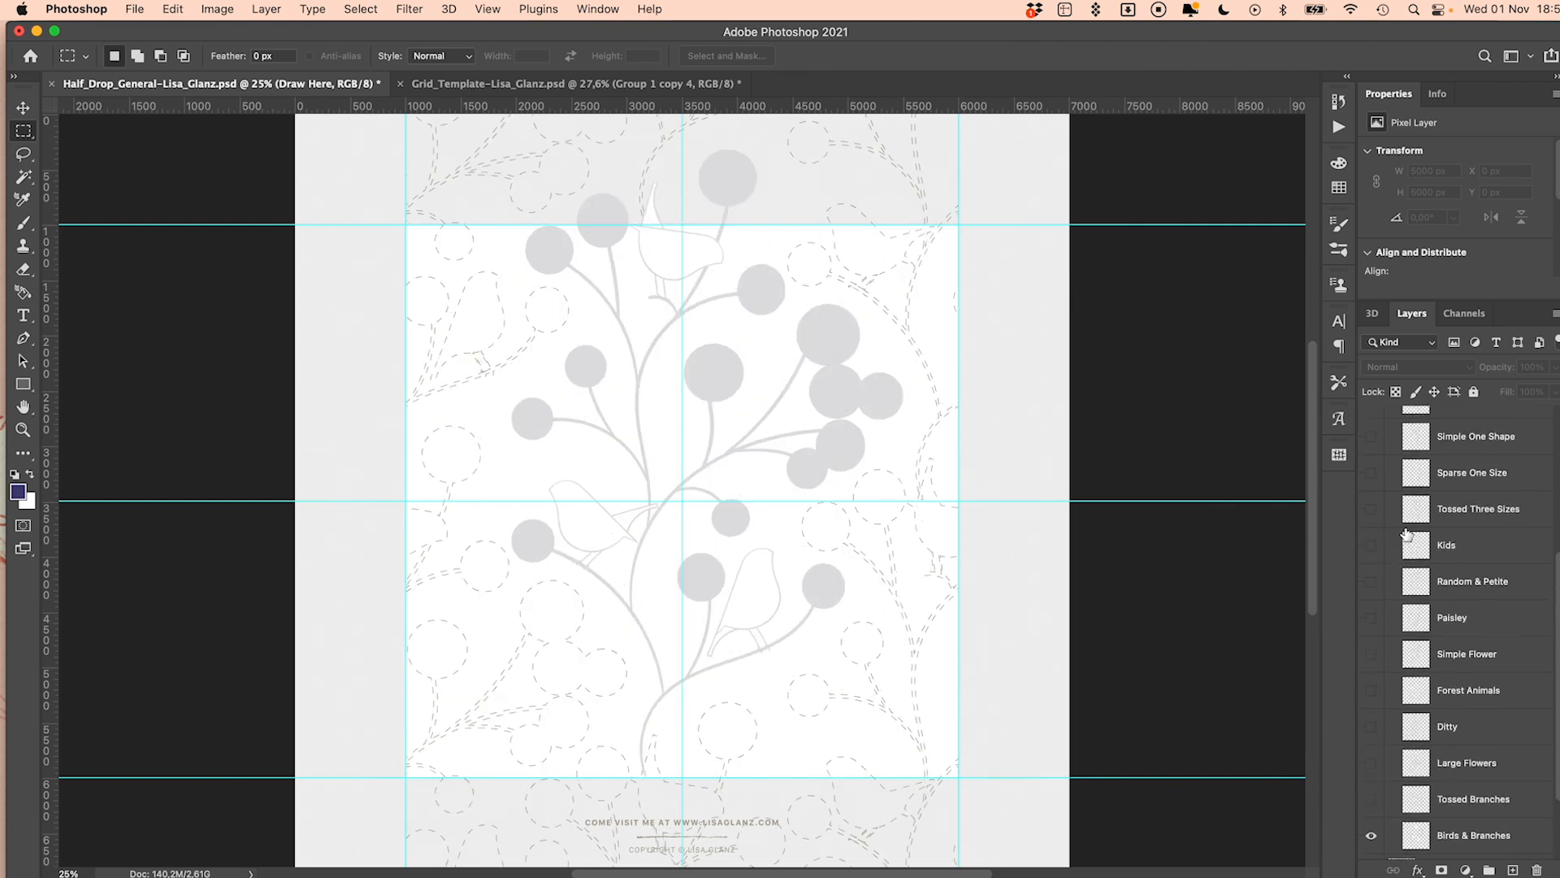
pyautogui.click(1391, 535)
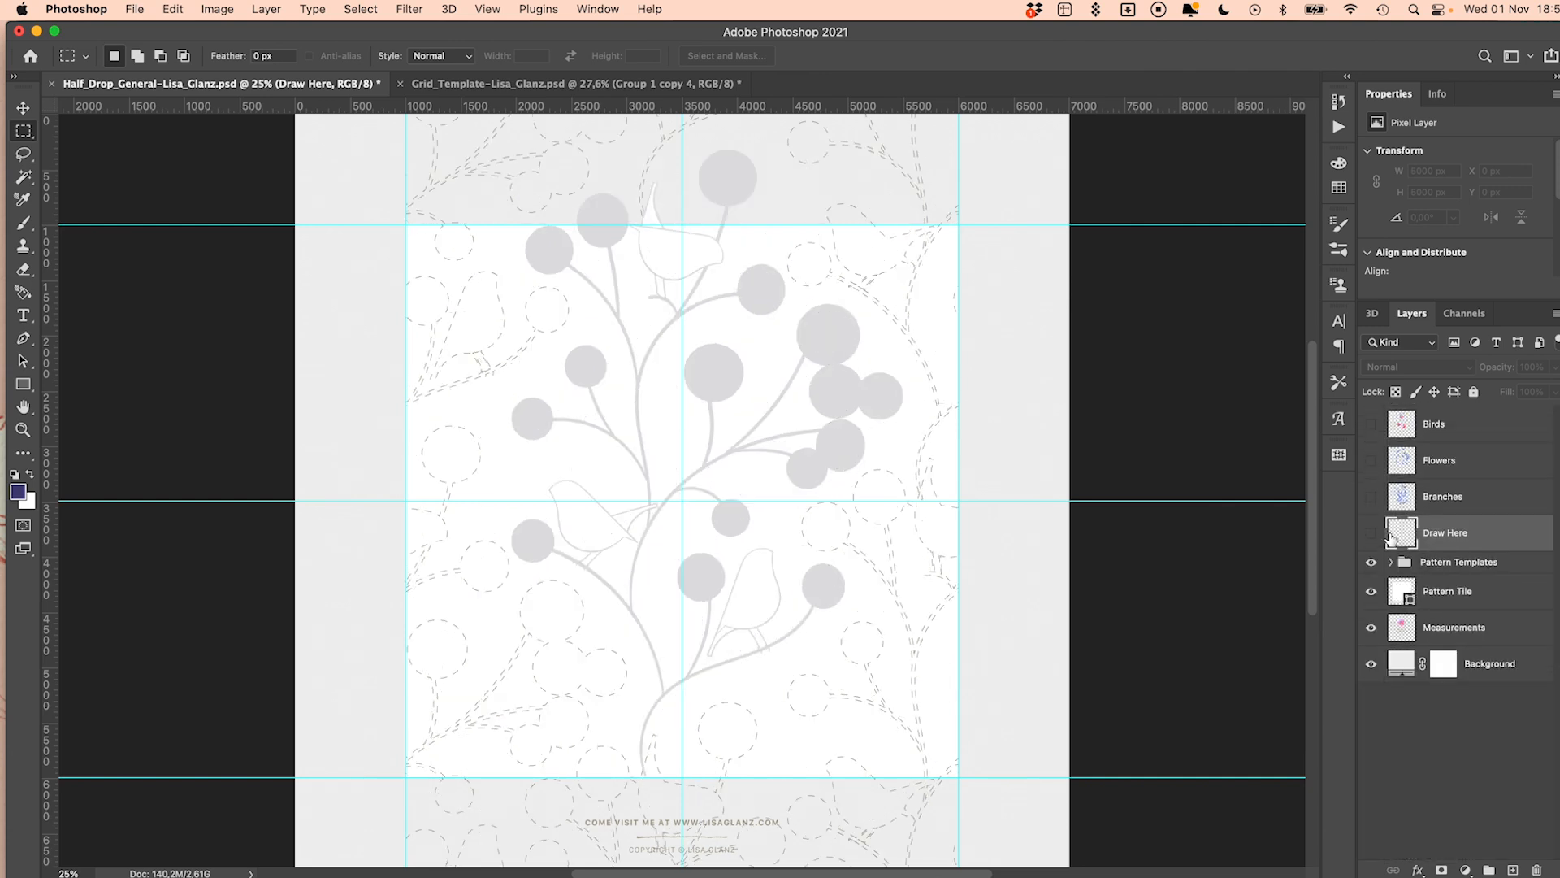
# Show the Branches layer and compare its stems closely with the grey guide shapes of the template
pyautogui.click(1372, 498)
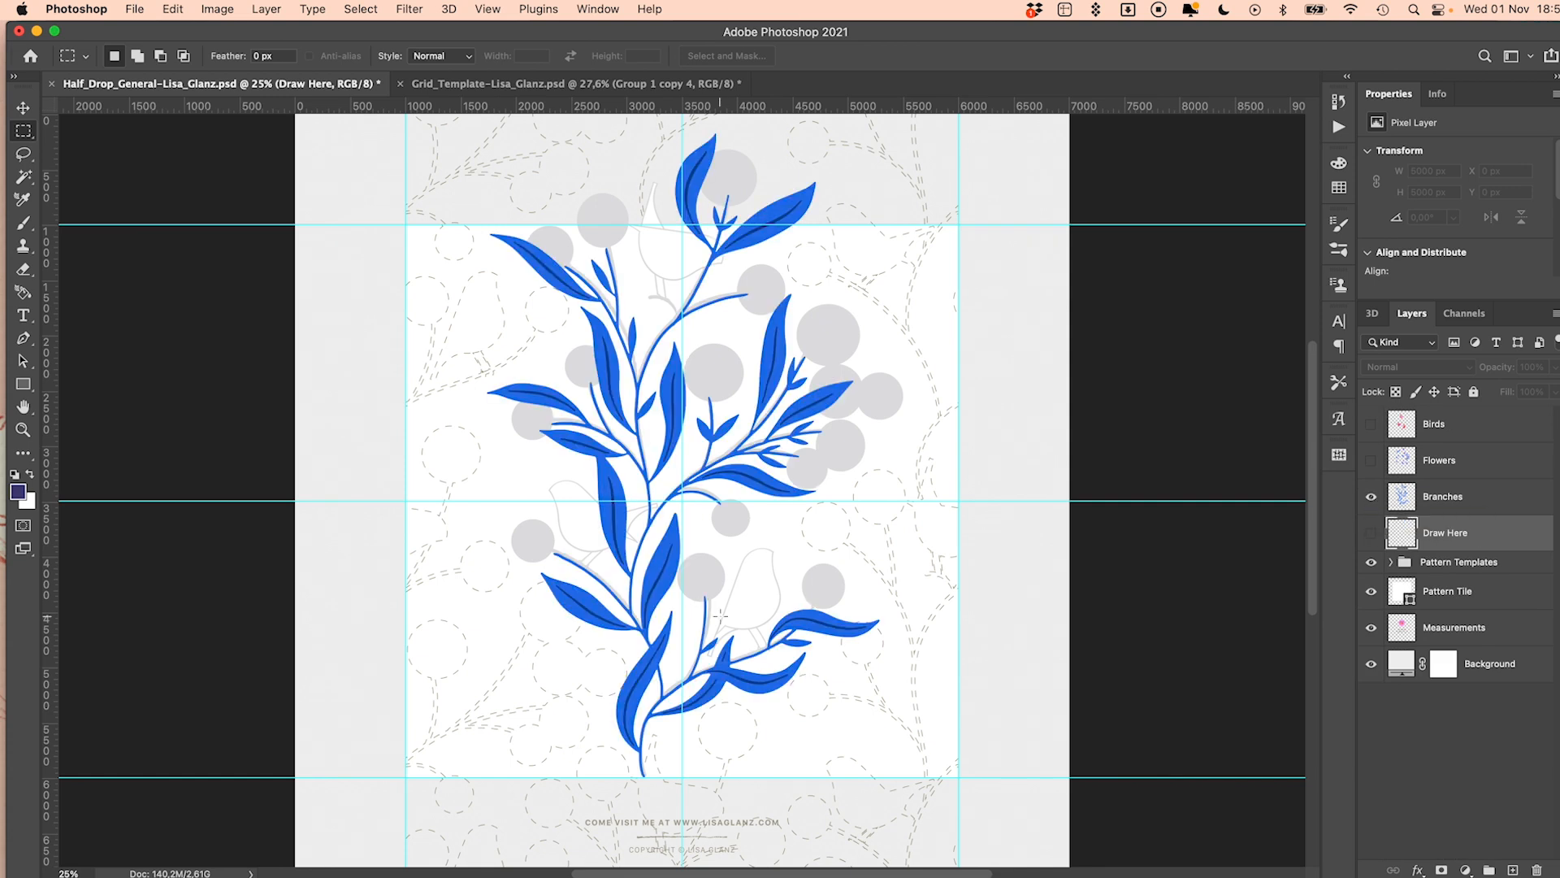
pyautogui.press('alt')
pyautogui.scroll(3, 635, 670)
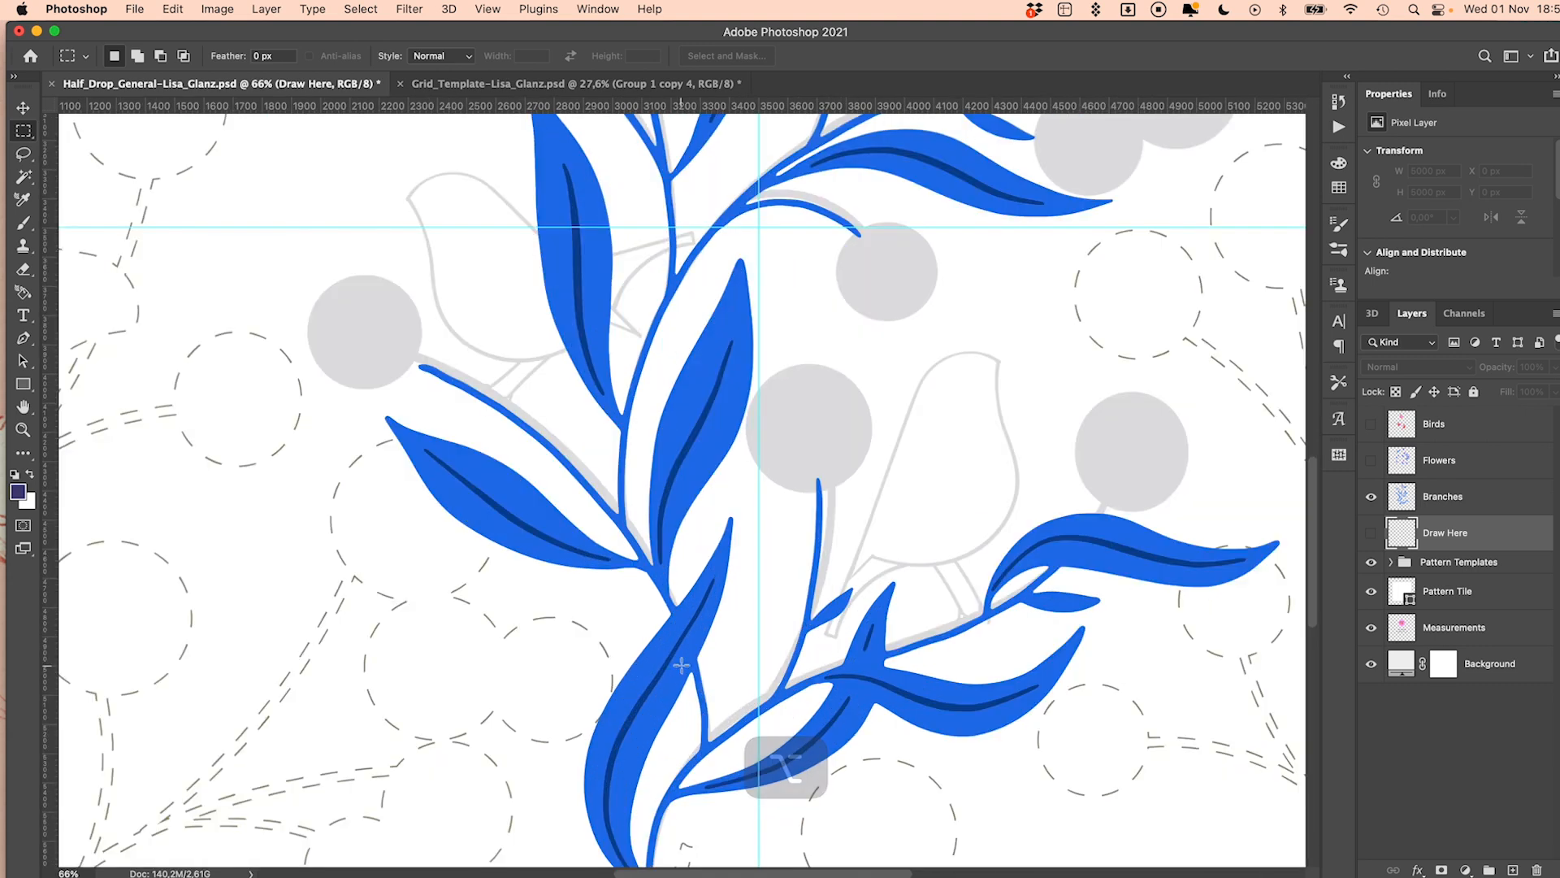
pyautogui.press('alt')
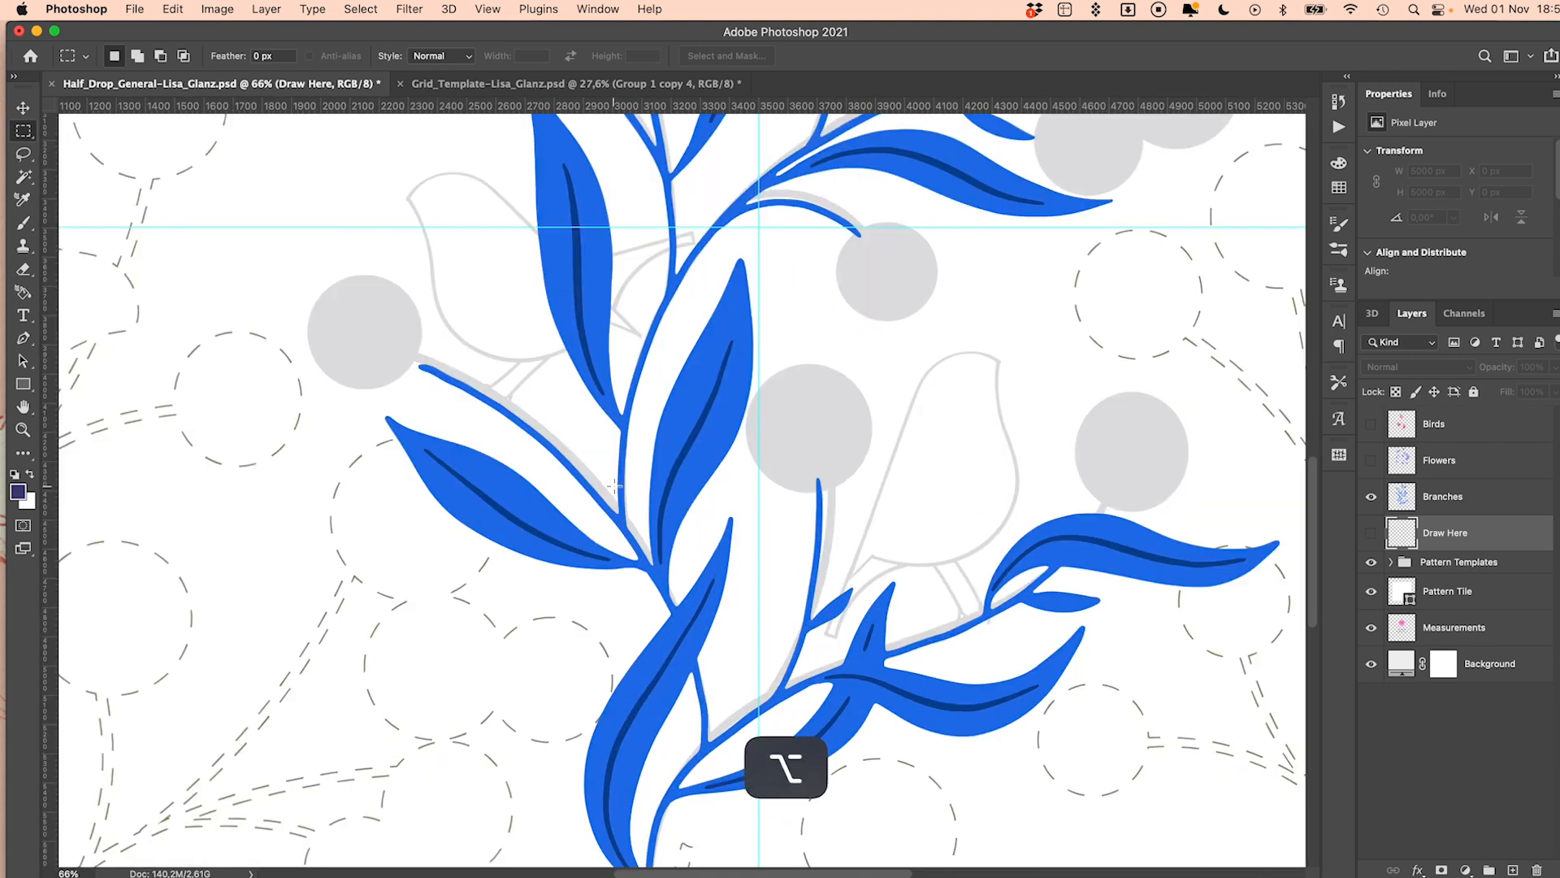
pyautogui.press('alt')
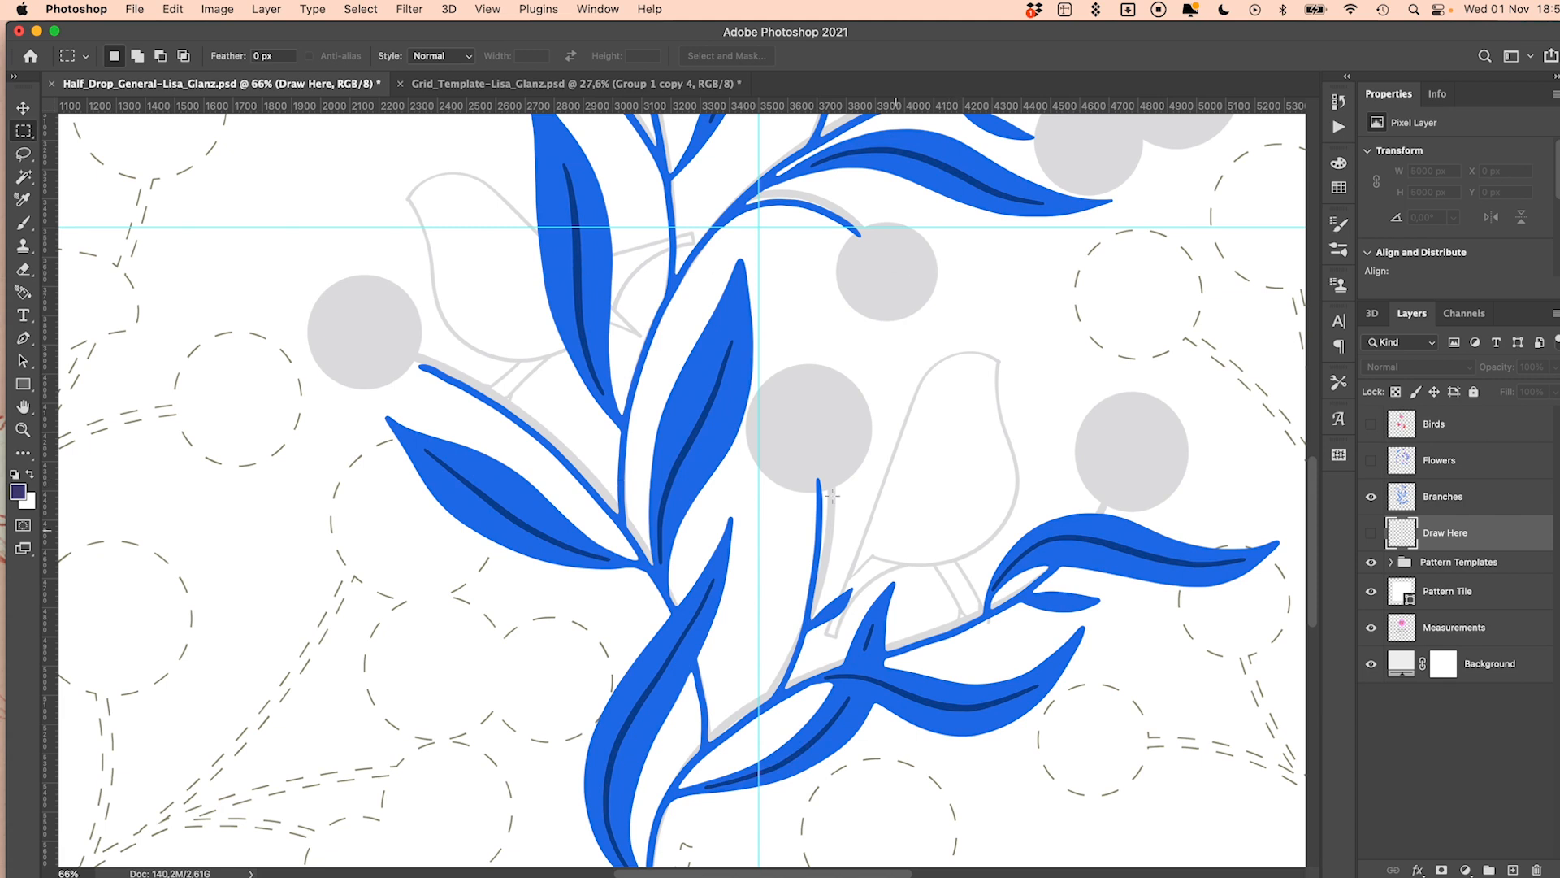
pyautogui.moveTo(525, 408); pyautogui.dragTo(675, 335)
# Scale the Branches artwork up slightly to 100.61% with Free Transform
pyautogui.click(1423, 499)
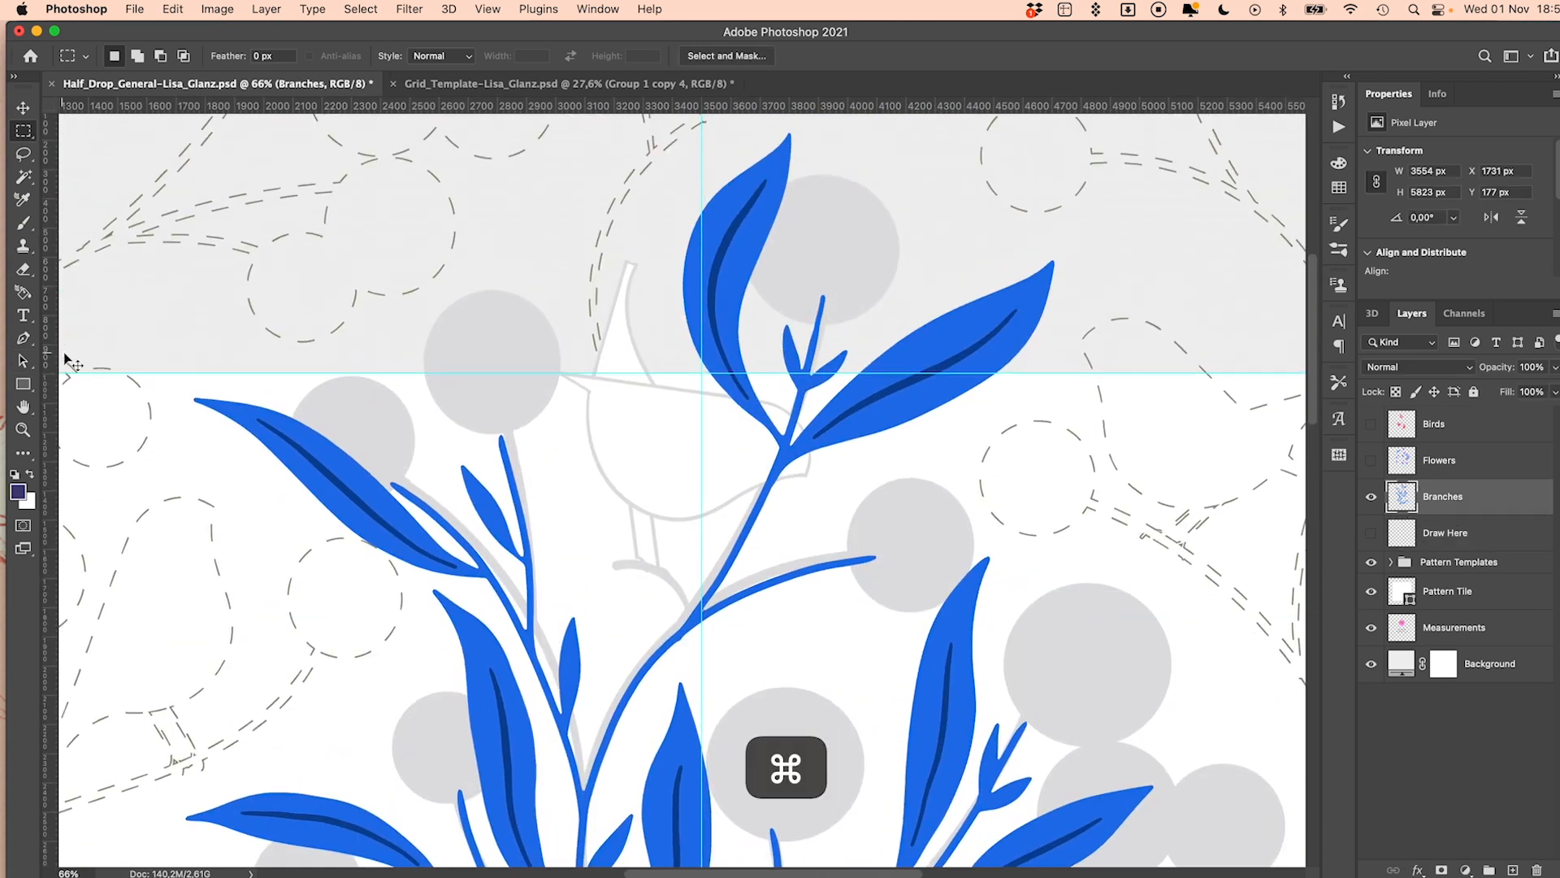
pyautogui.press('super+t')
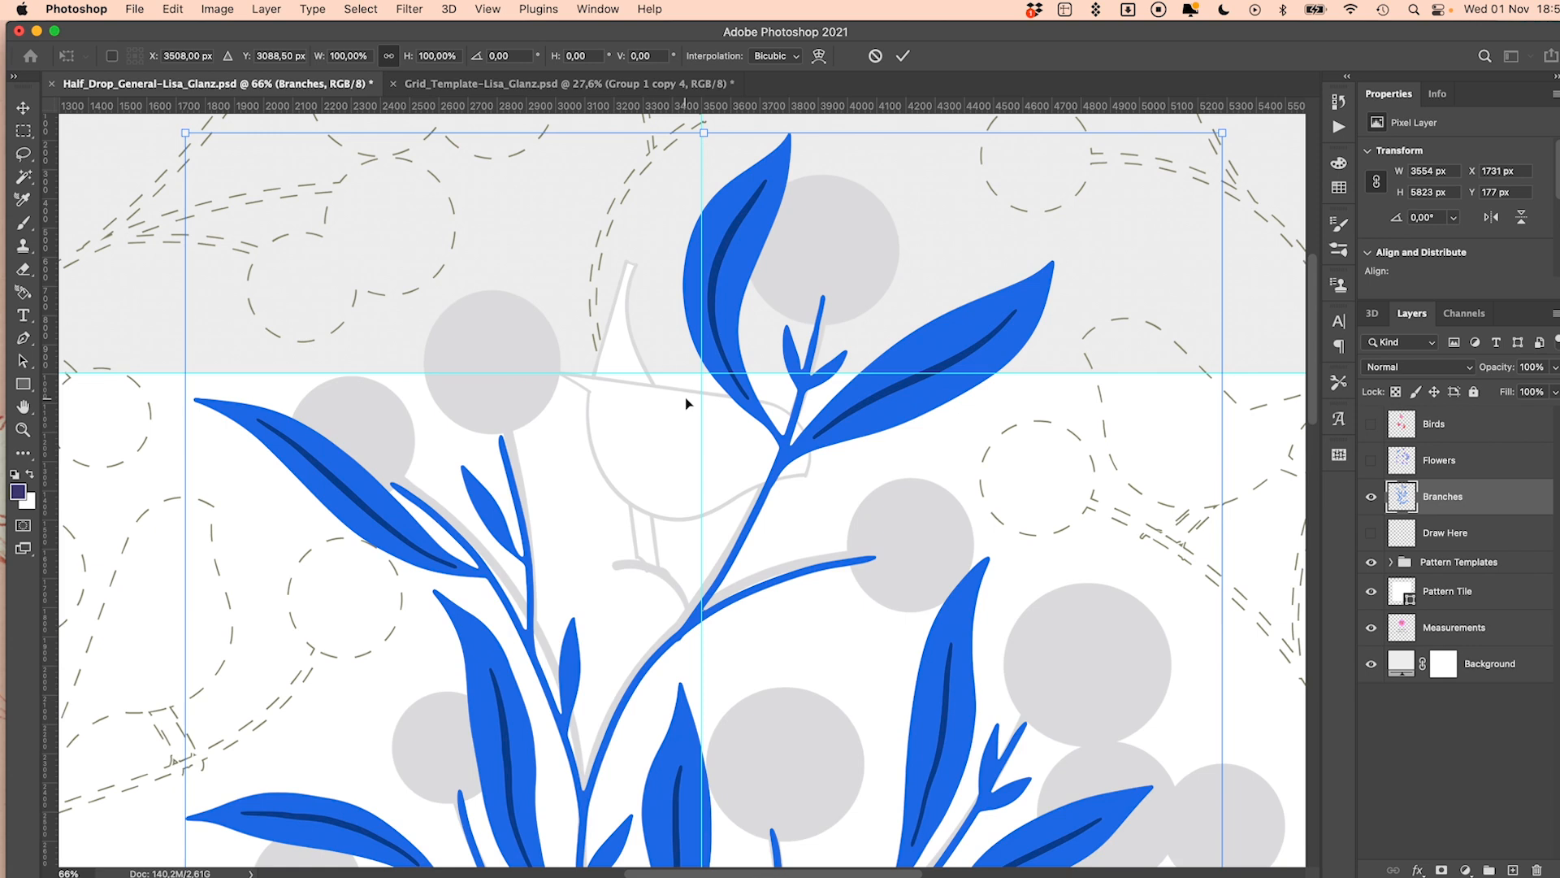
pyautogui.press('super+minus')
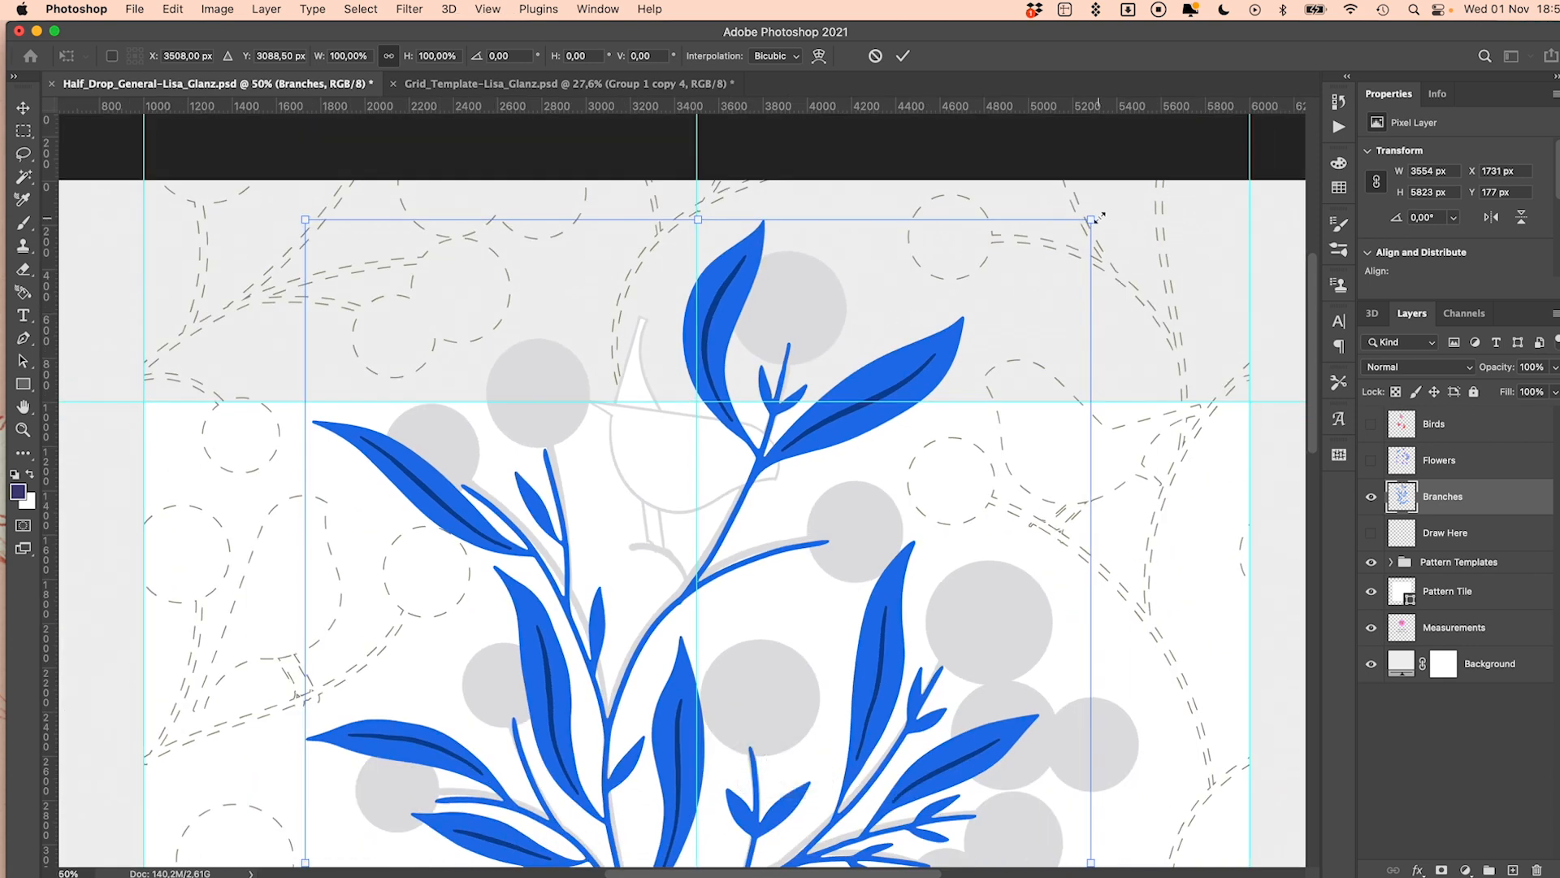
pyautogui.moveTo(1099, 217); pyautogui.dragTo(1104, 220)
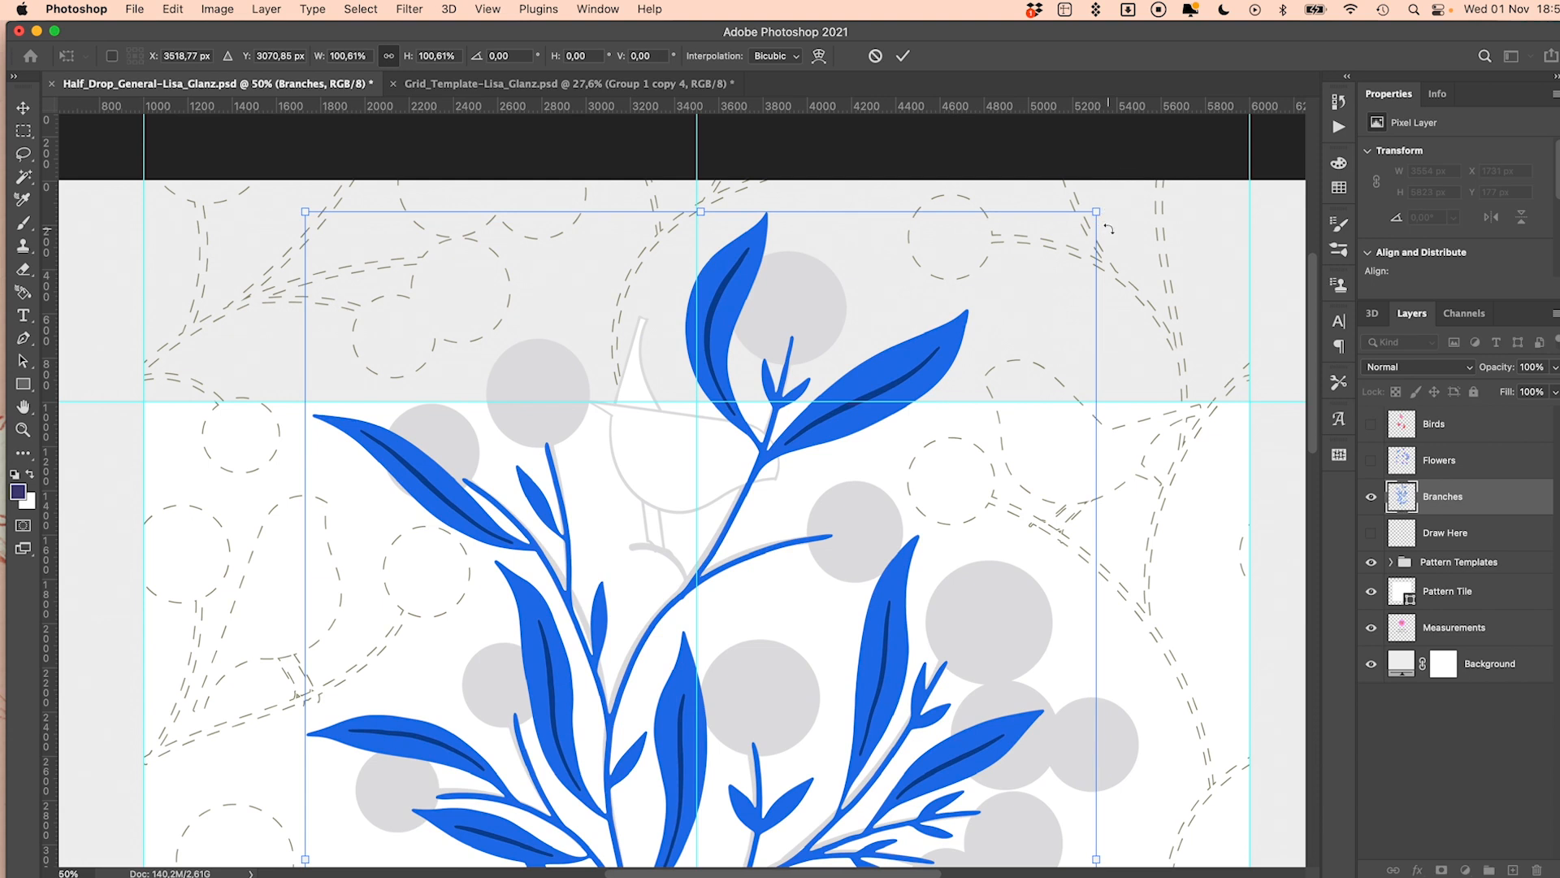
pyautogui.press('Return')
# Look over the enlarged branches against the guides, show the Flowers layer and inspect the blossoms along the stems
pyautogui.scroll(-6, 890, 445)
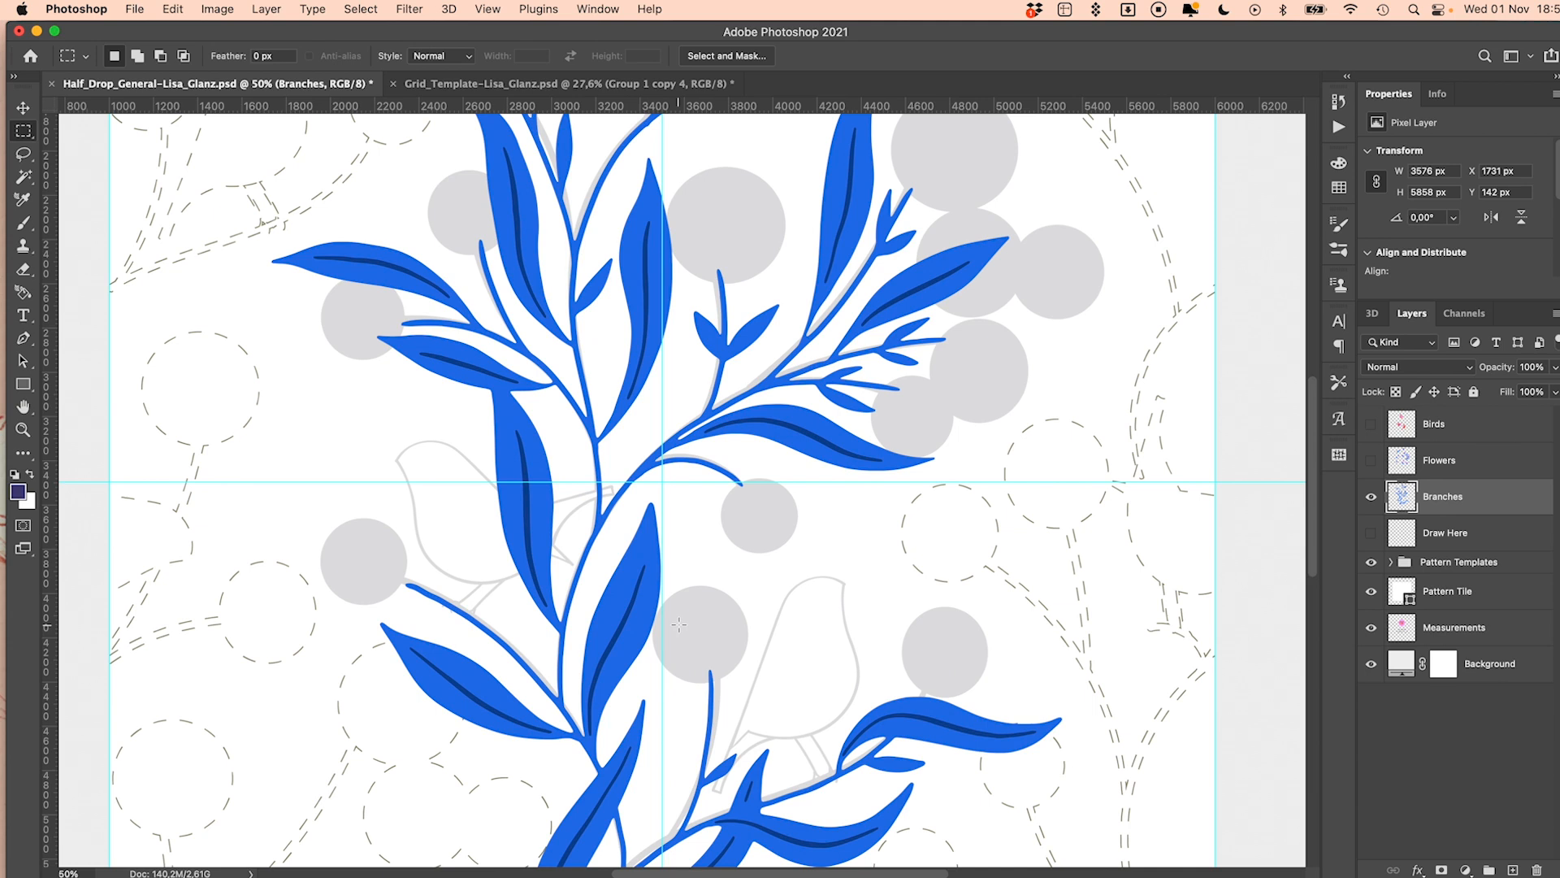
pyautogui.scroll(5, 1132, 293)
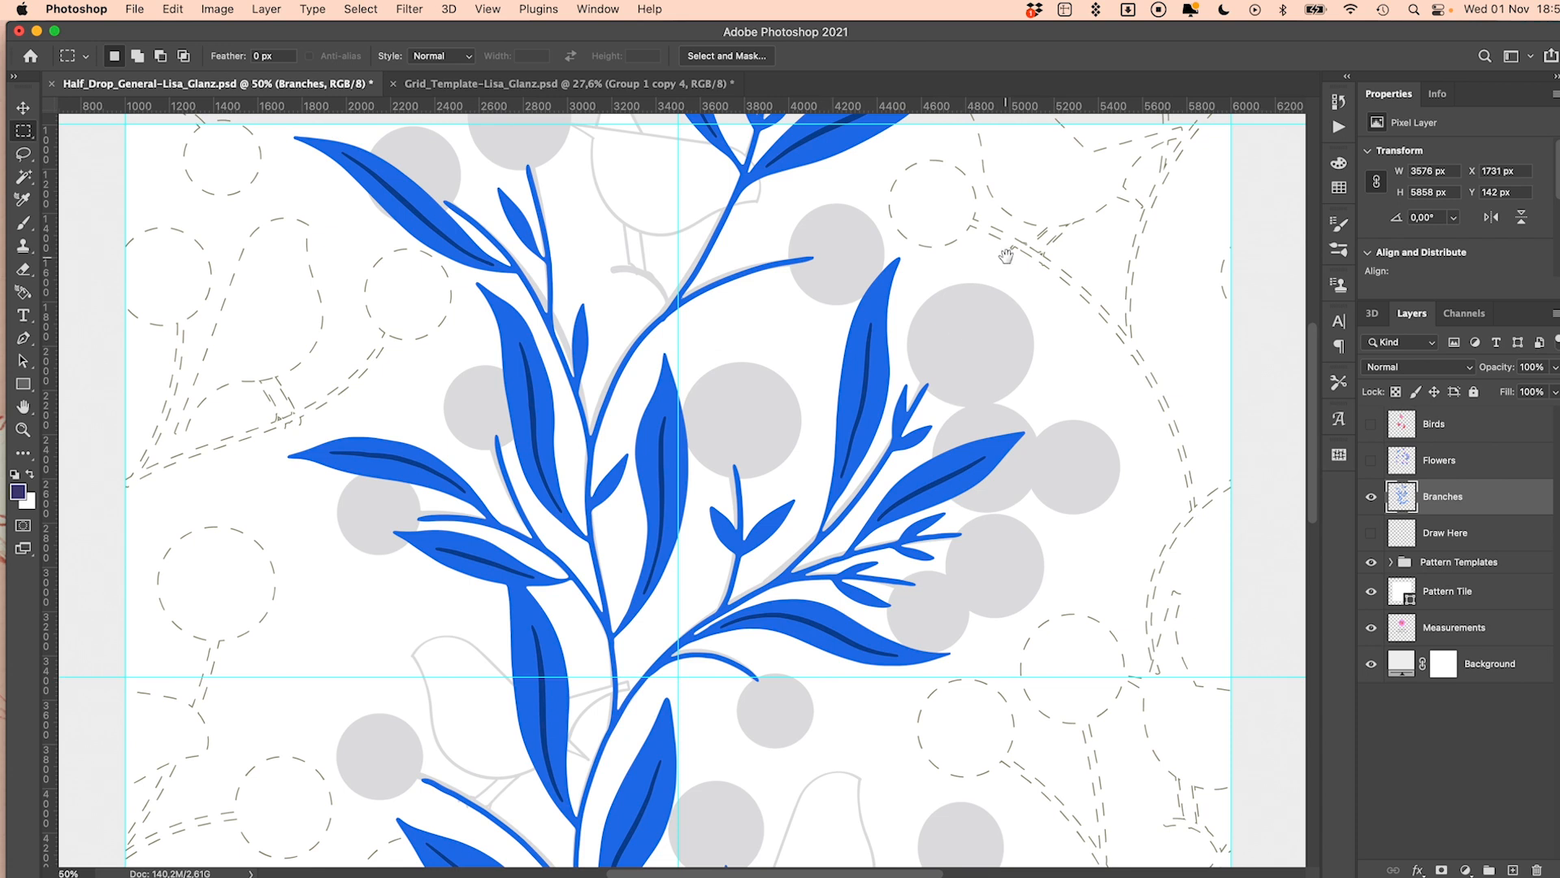
pyautogui.scroll(5, 1003, 259)
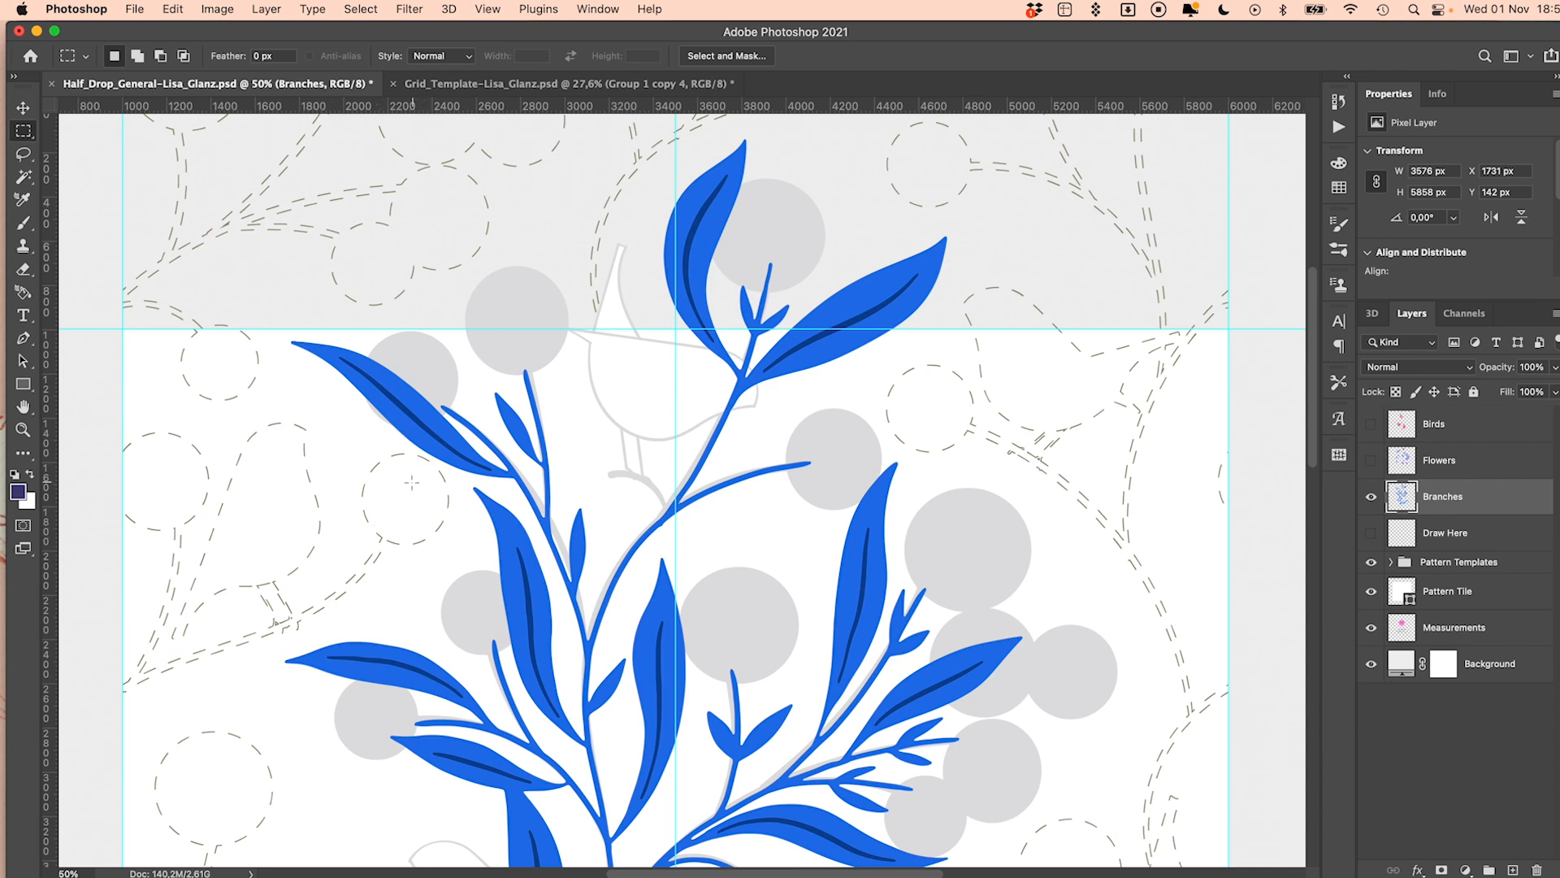
pyautogui.moveTo(621, 618); pyautogui.dragTo(522, 620)
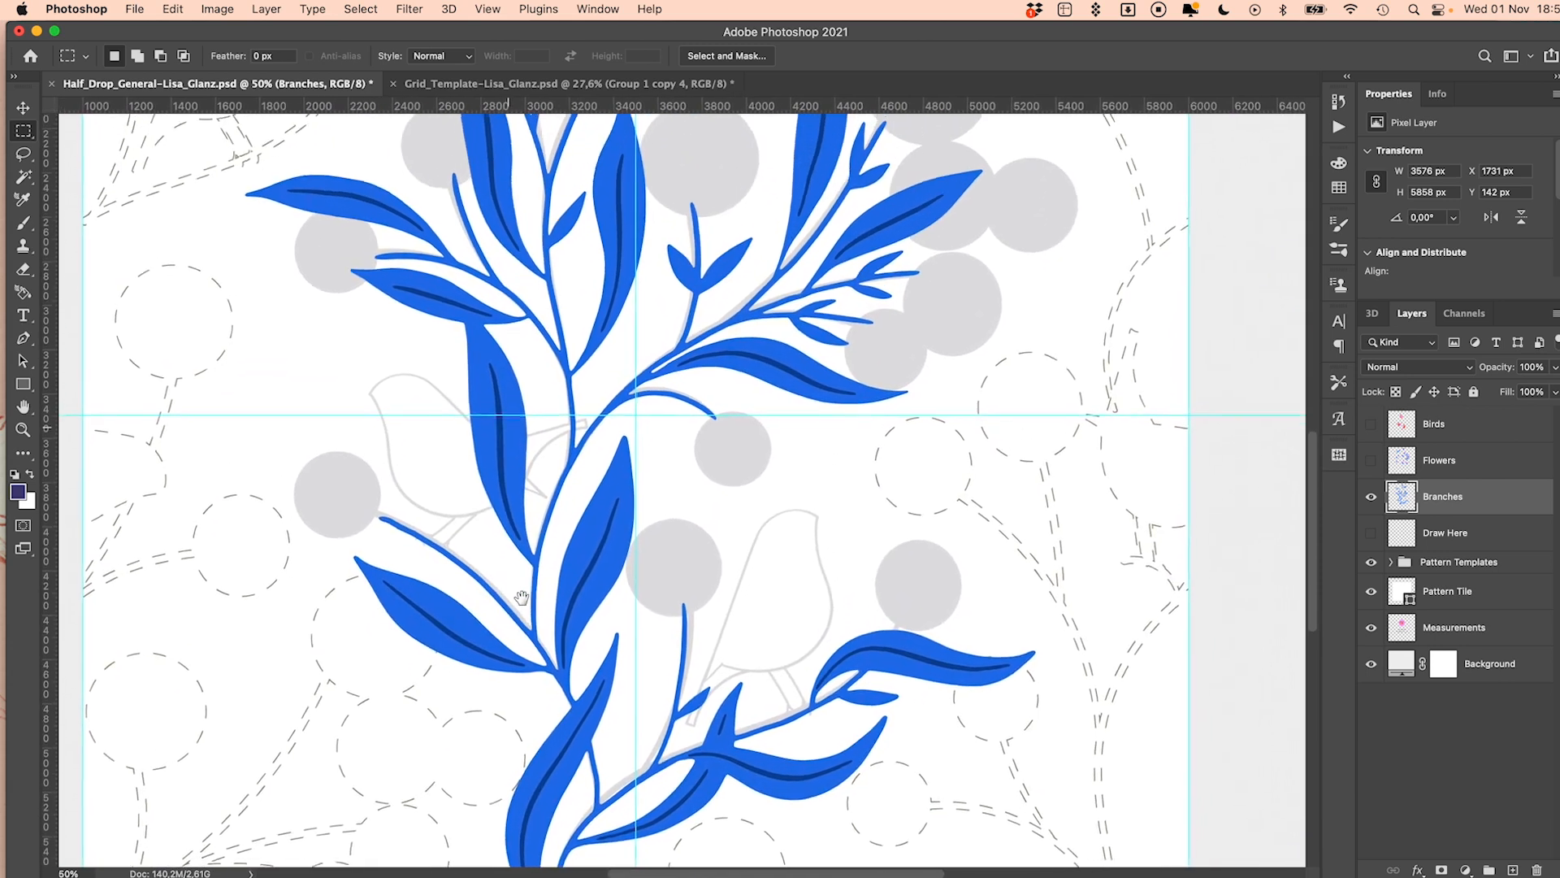
pyautogui.moveTo(707, 637); pyautogui.dragTo(715, 407)
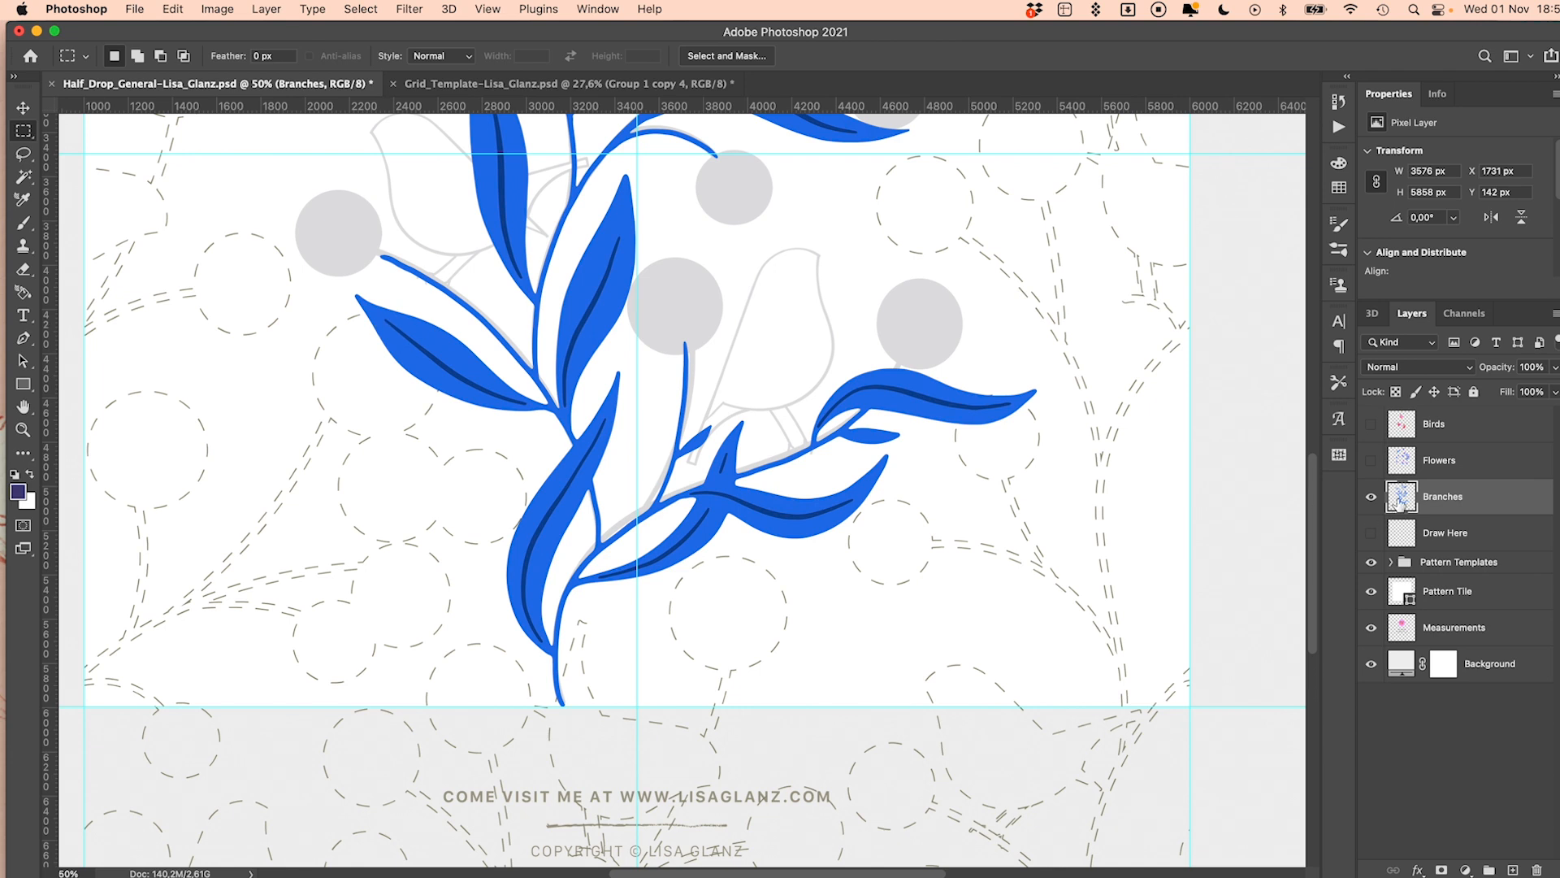
pyautogui.click(1371, 461)
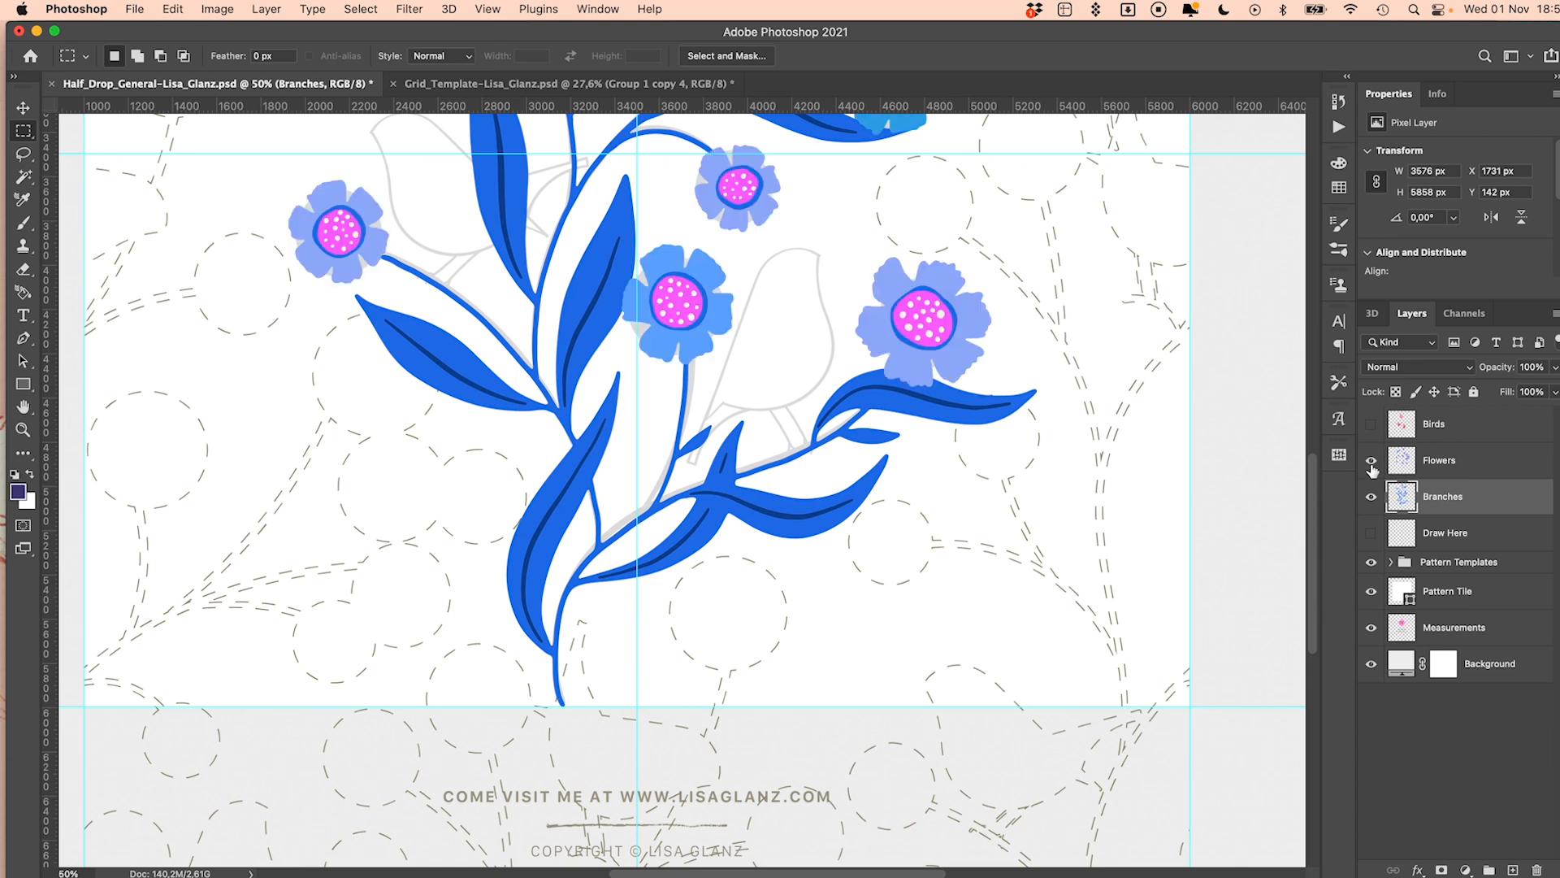
pyautogui.moveTo(853, 439); pyautogui.dragTo(889, 730)
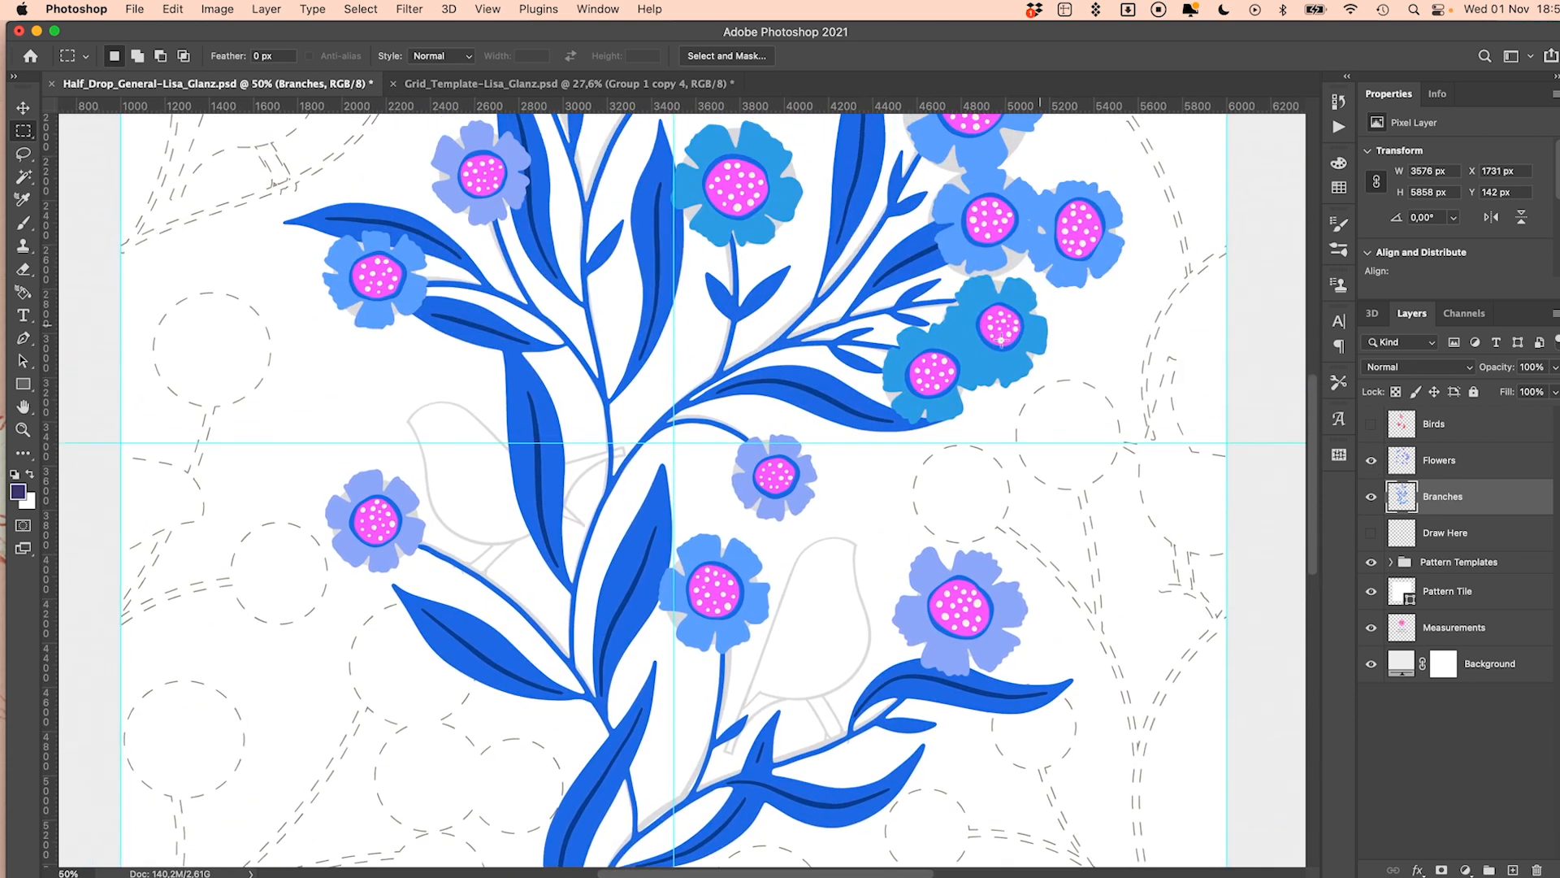
pyautogui.moveTo(980, 247); pyautogui.dragTo(992, 512)
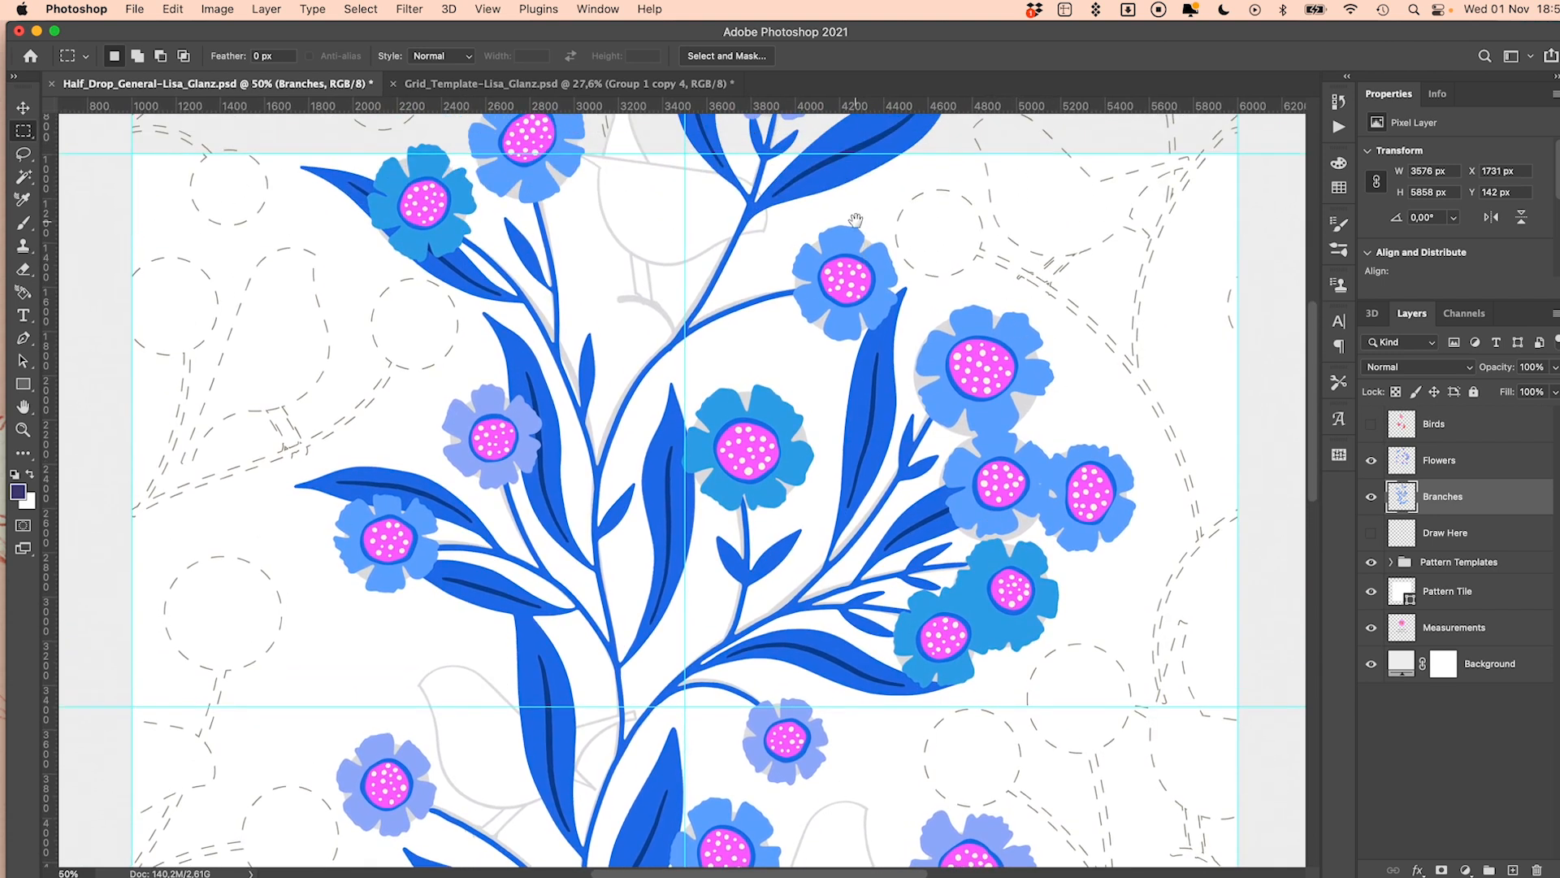
pyautogui.moveTo(856, 220); pyautogui.dragTo(862, 391)
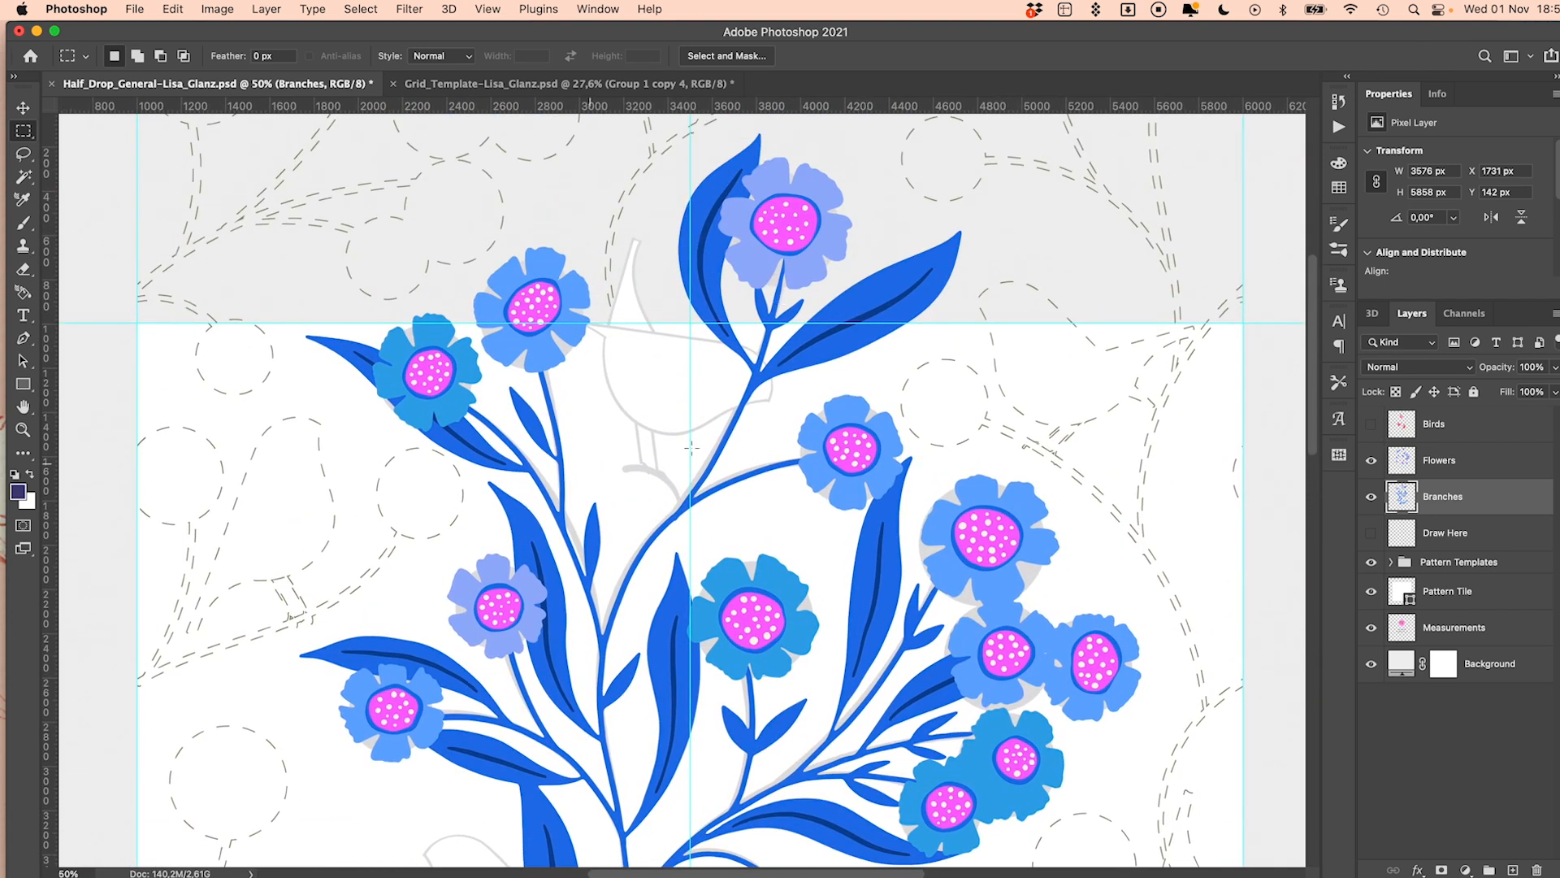
# Show the Birds layer and inspect the three birds against the template, from close up to the full tile
pyautogui.click(1372, 425)
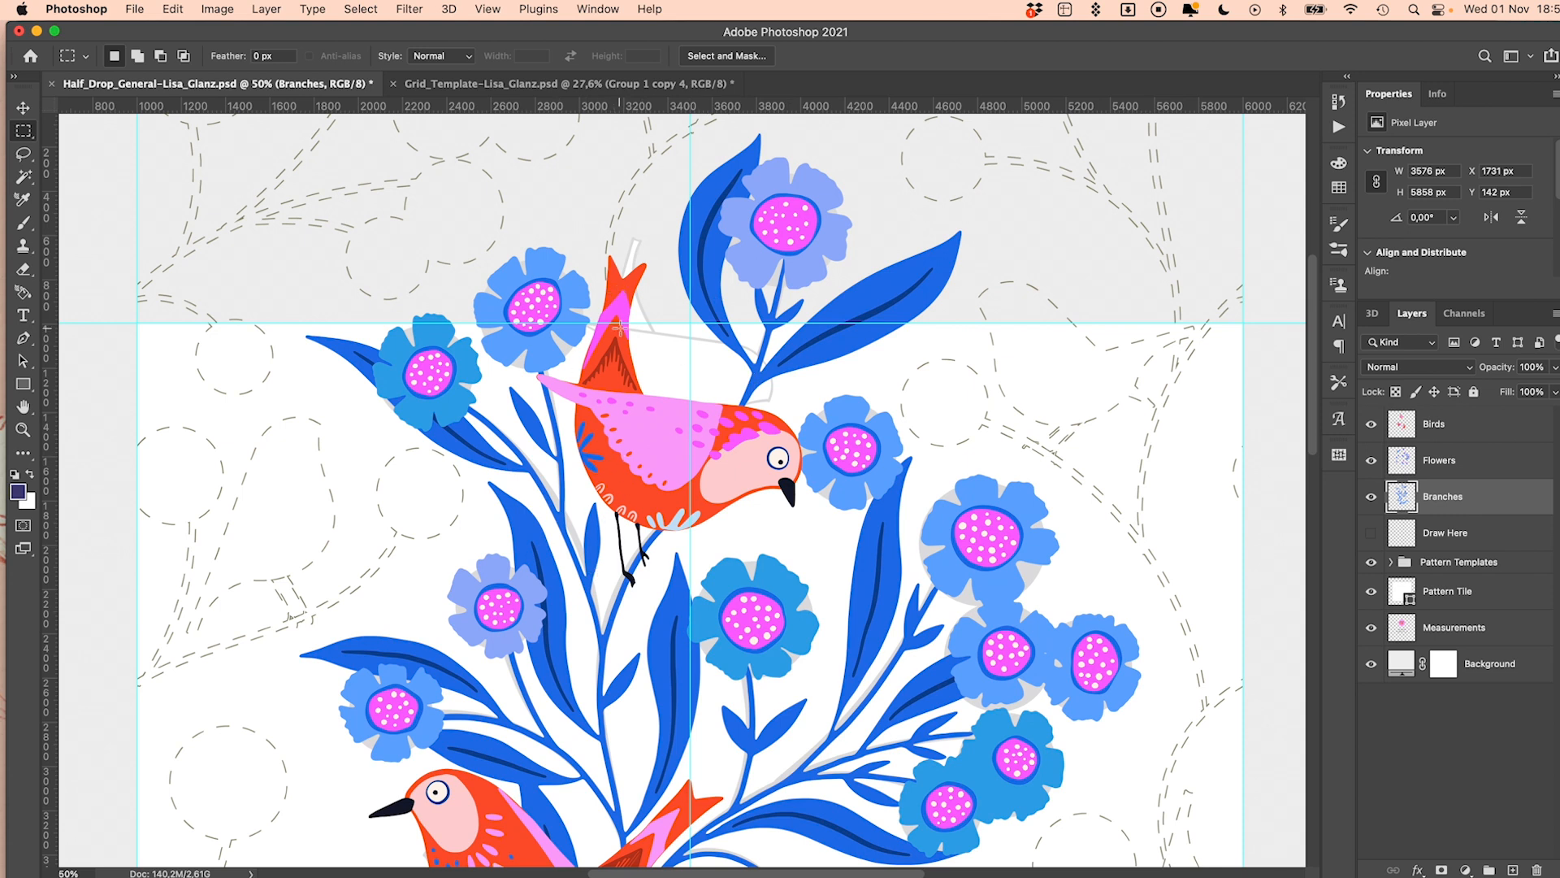
pyautogui.scroll(3, 621, 325)
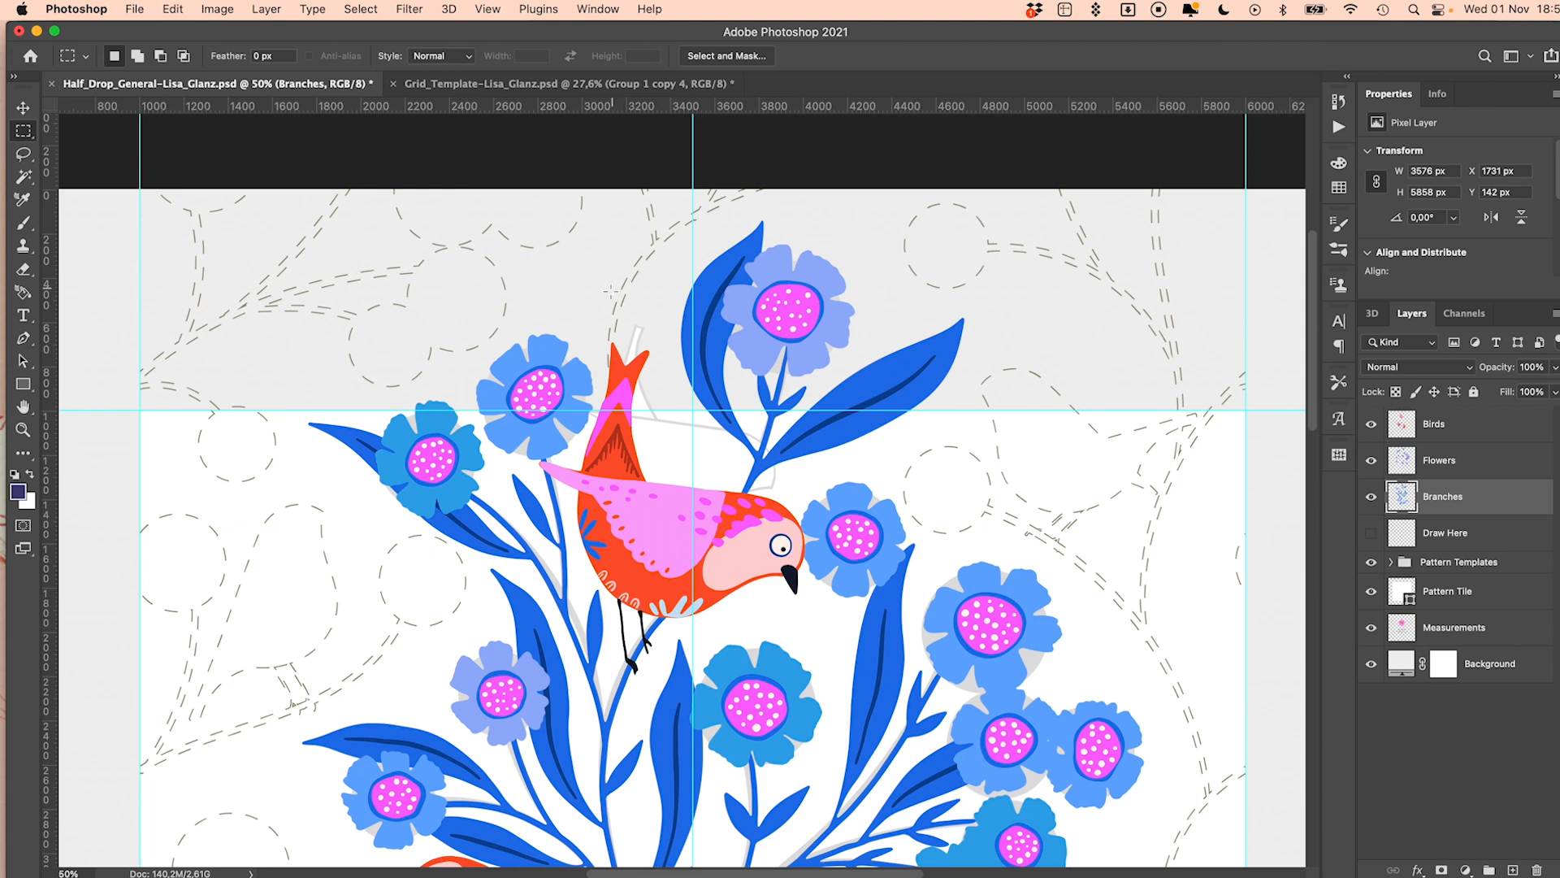
pyautogui.scroll(-10, 849, 508)
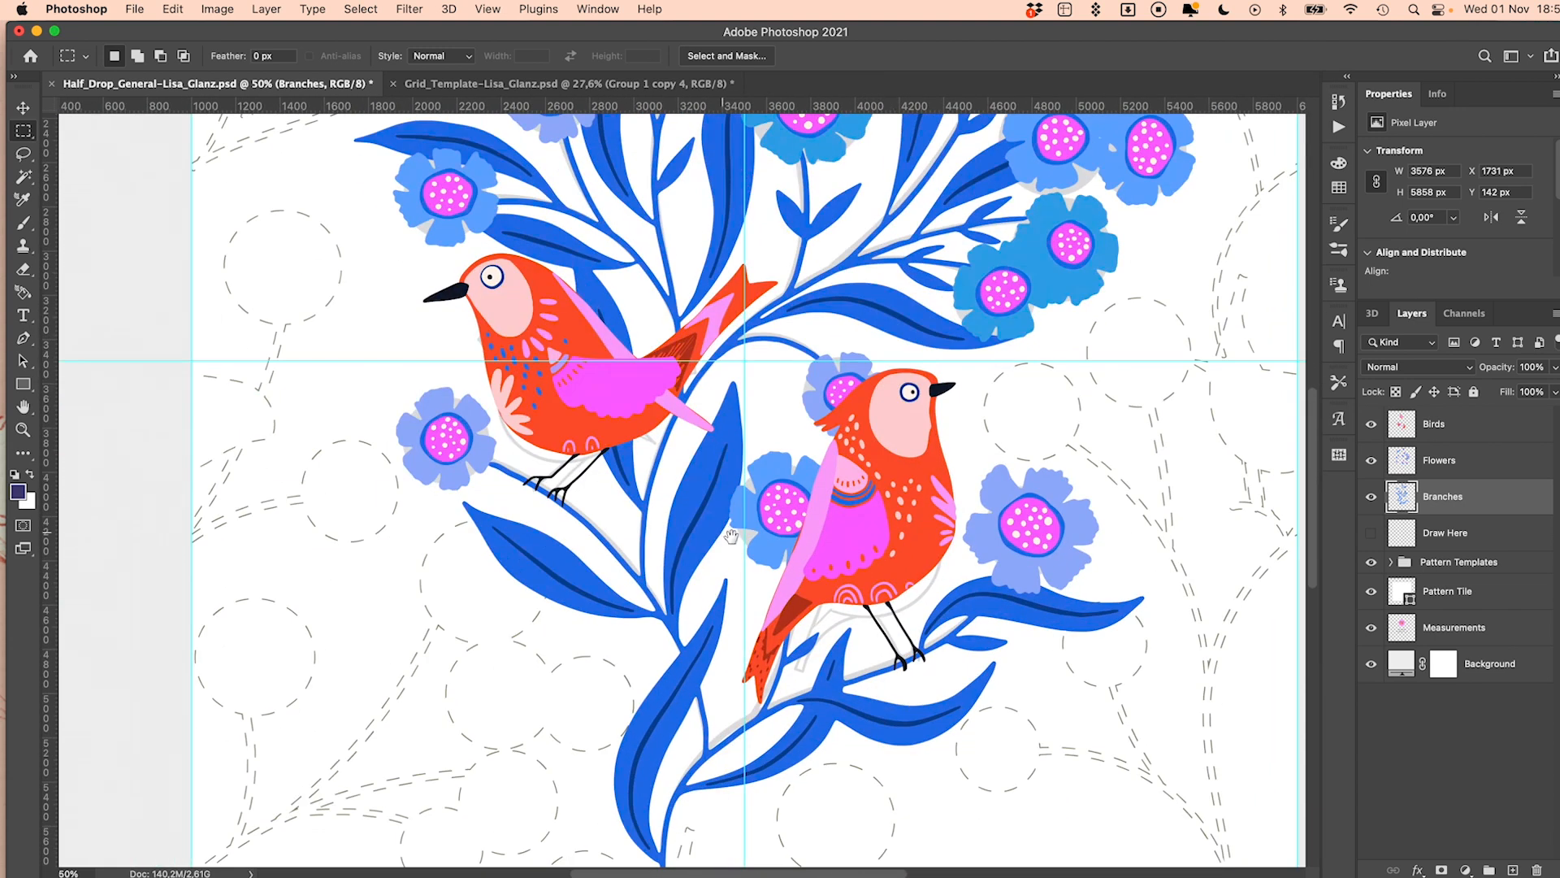
pyautogui.scroll(-4, 800, 453)
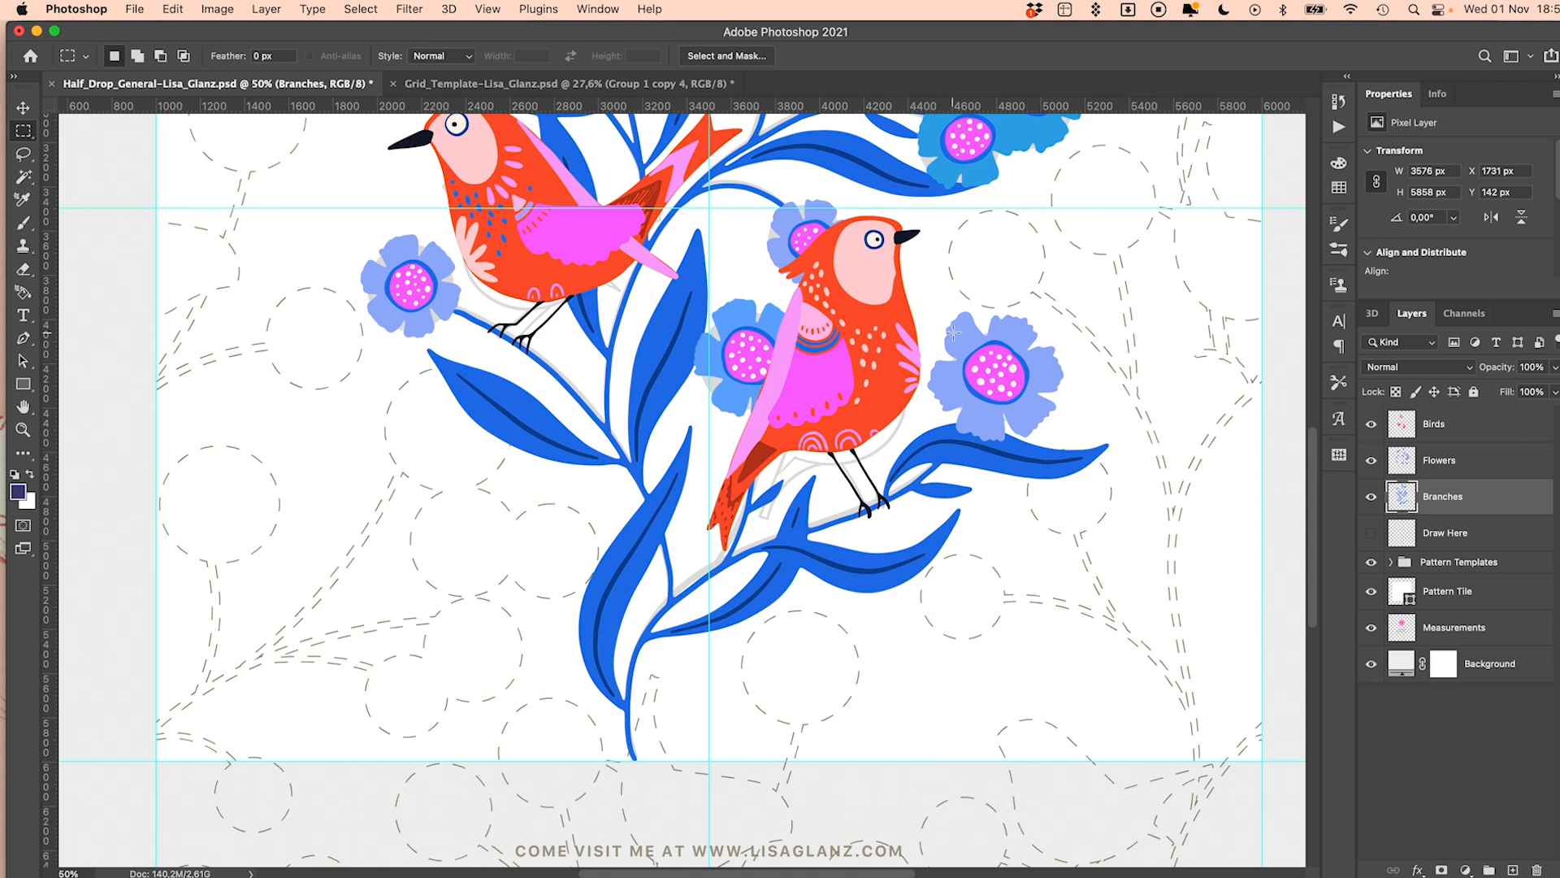
pyautogui.press('super+minus')
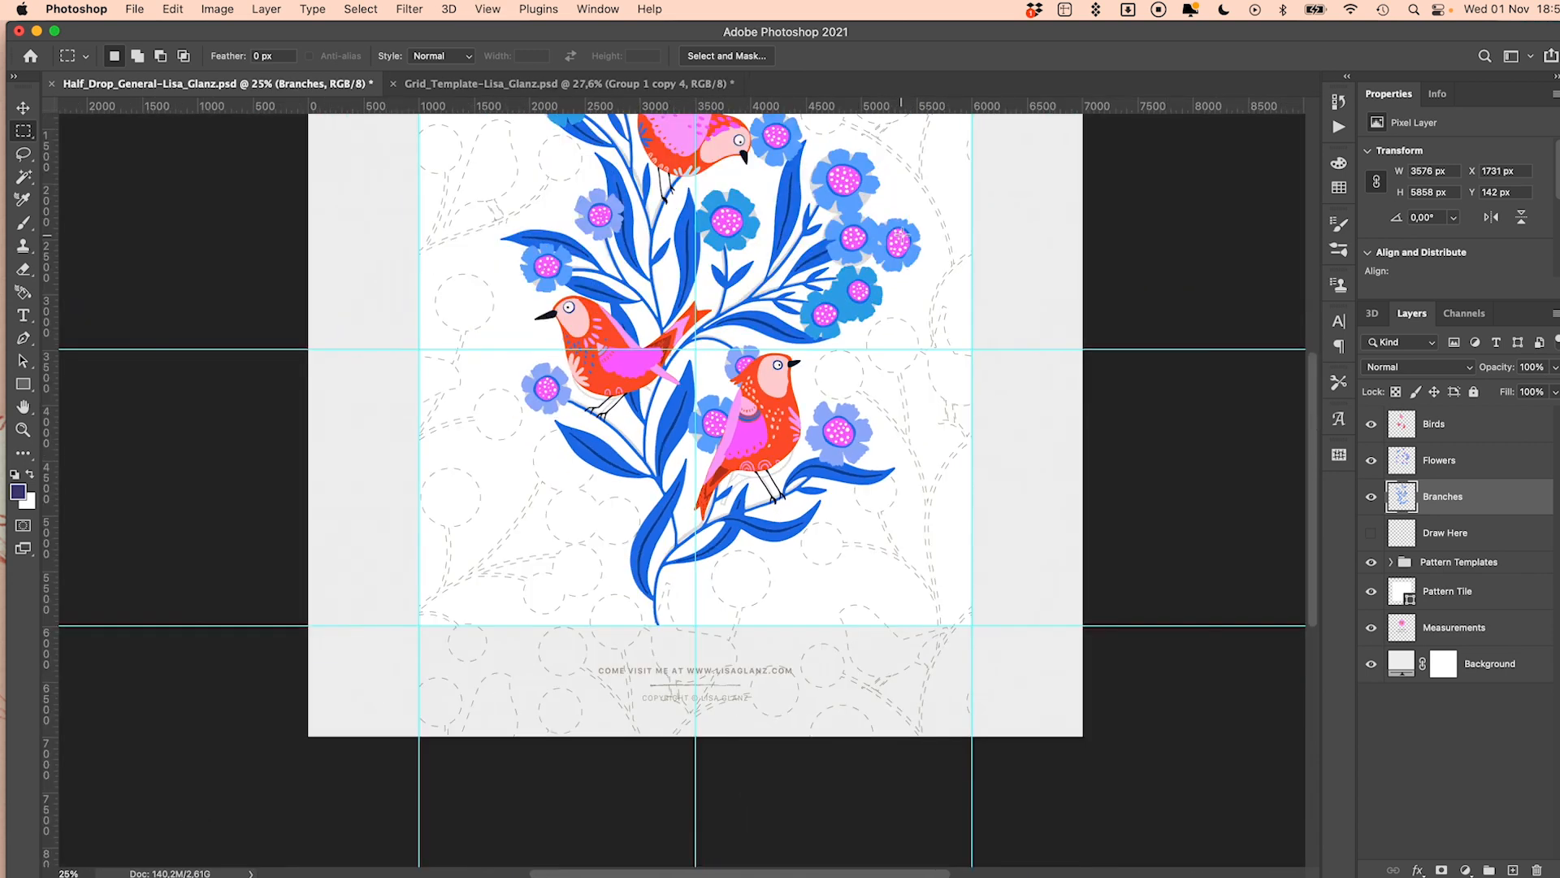
pyautogui.scroll(5, 896, 242)
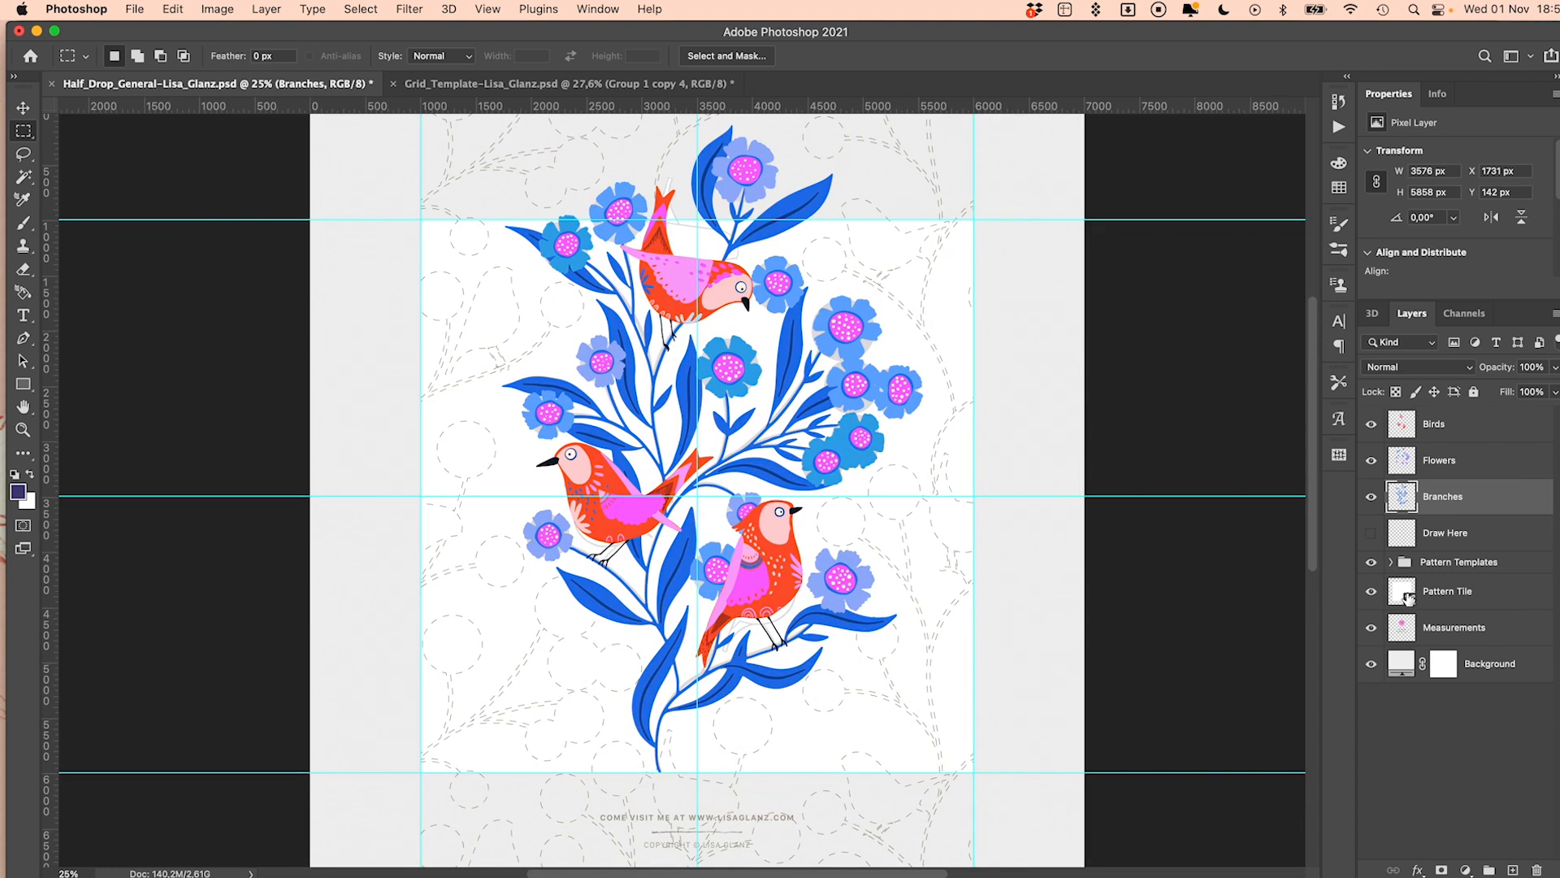
# Recolour the Pattern Tile shape with the dark blue #084596 and hide the Pattern Templates group
pyautogui.click(1408, 598)
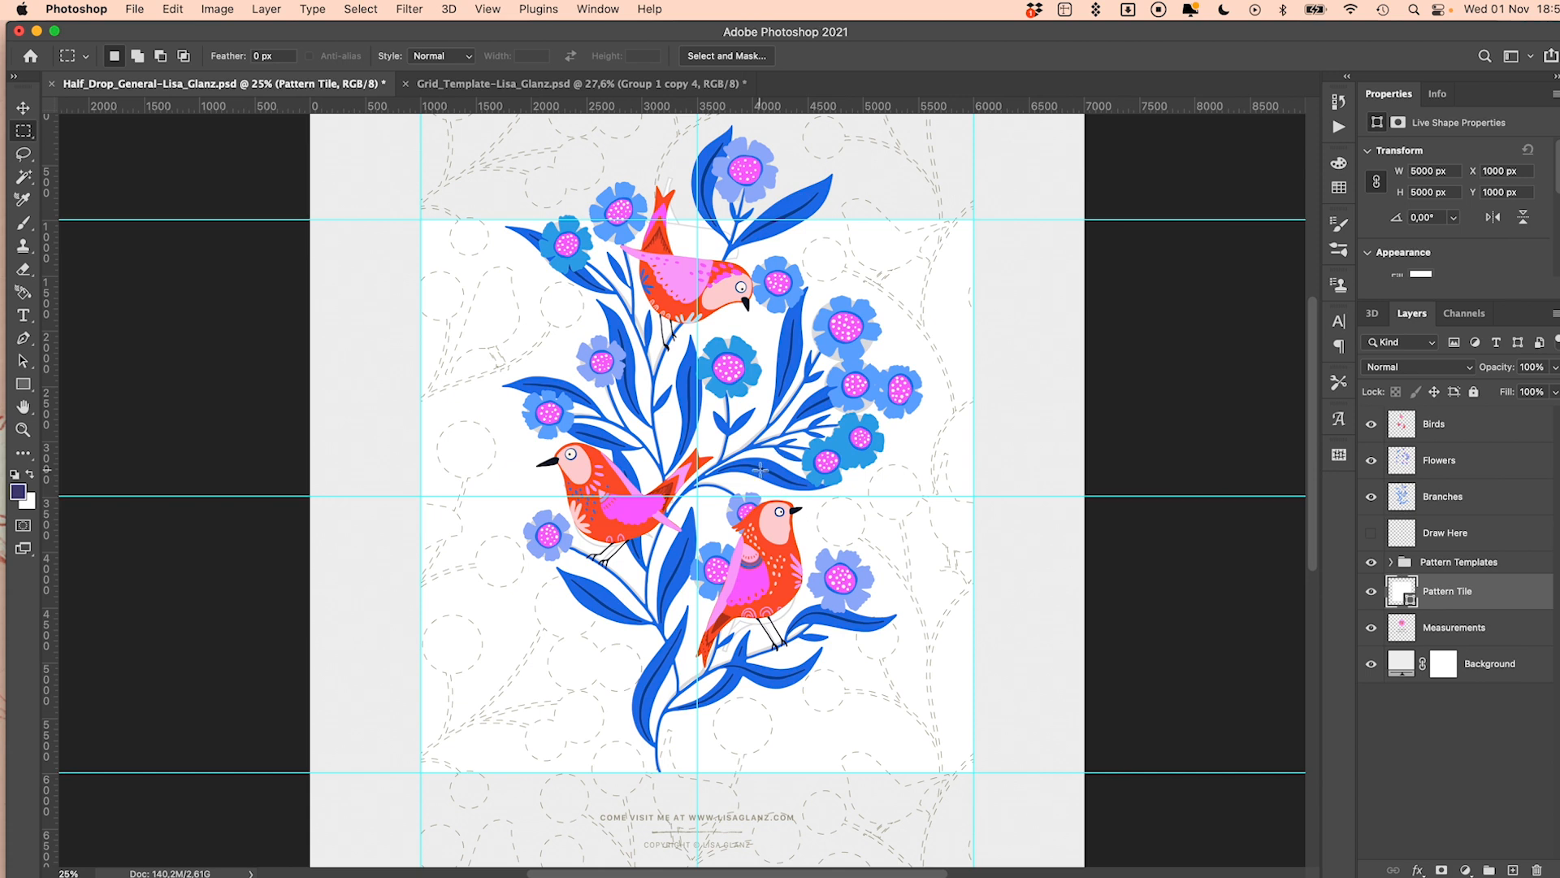
pyautogui.press('i')
pyautogui.scroll(5, 767, 461)
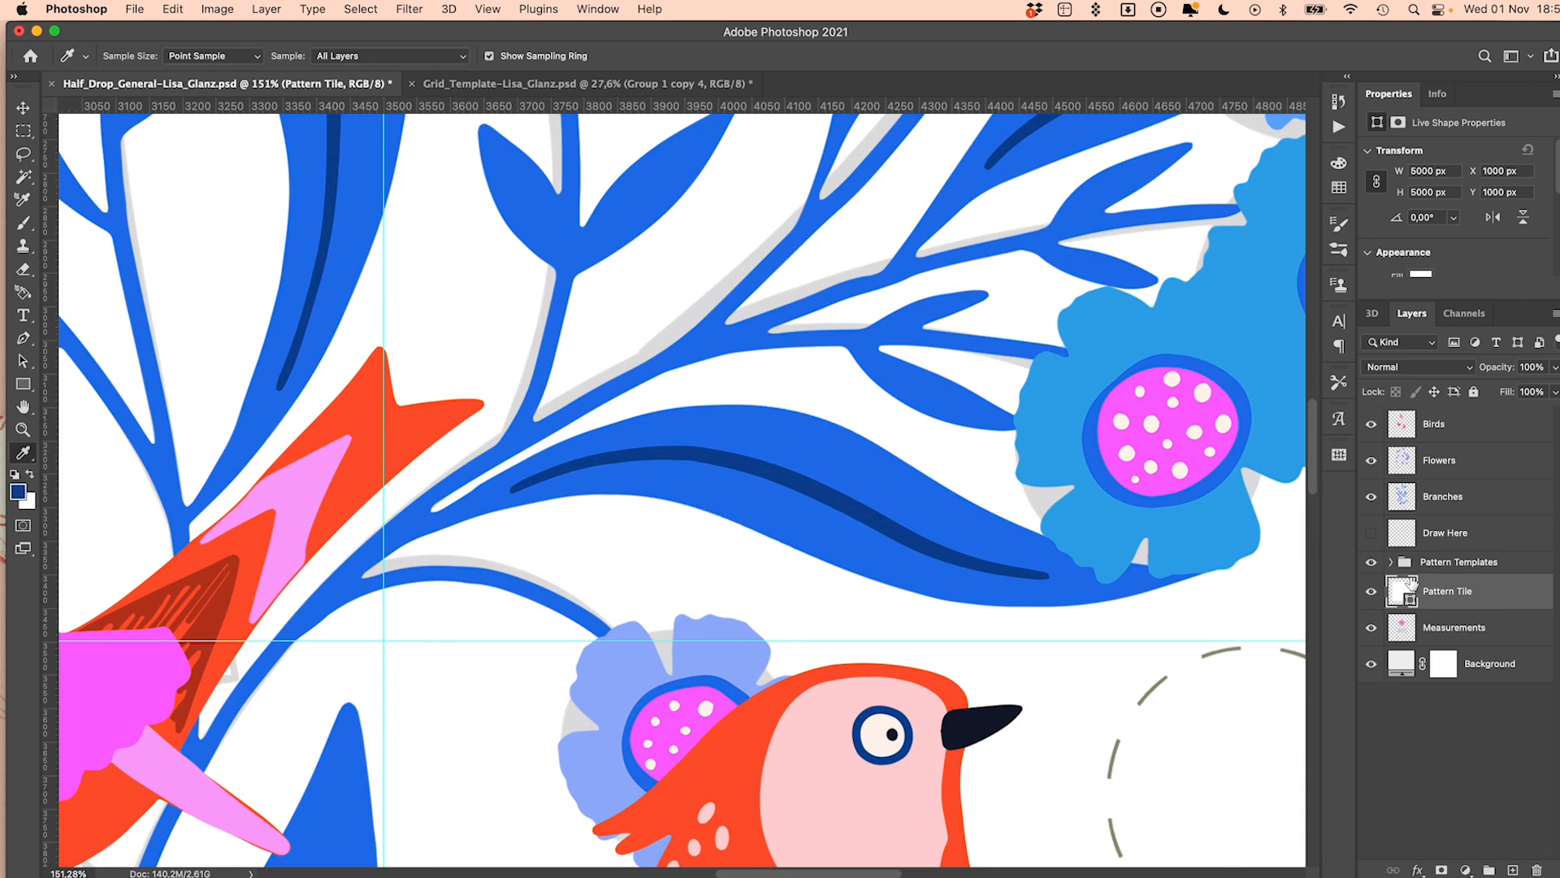
pyautogui.doubleClick(1408, 597)
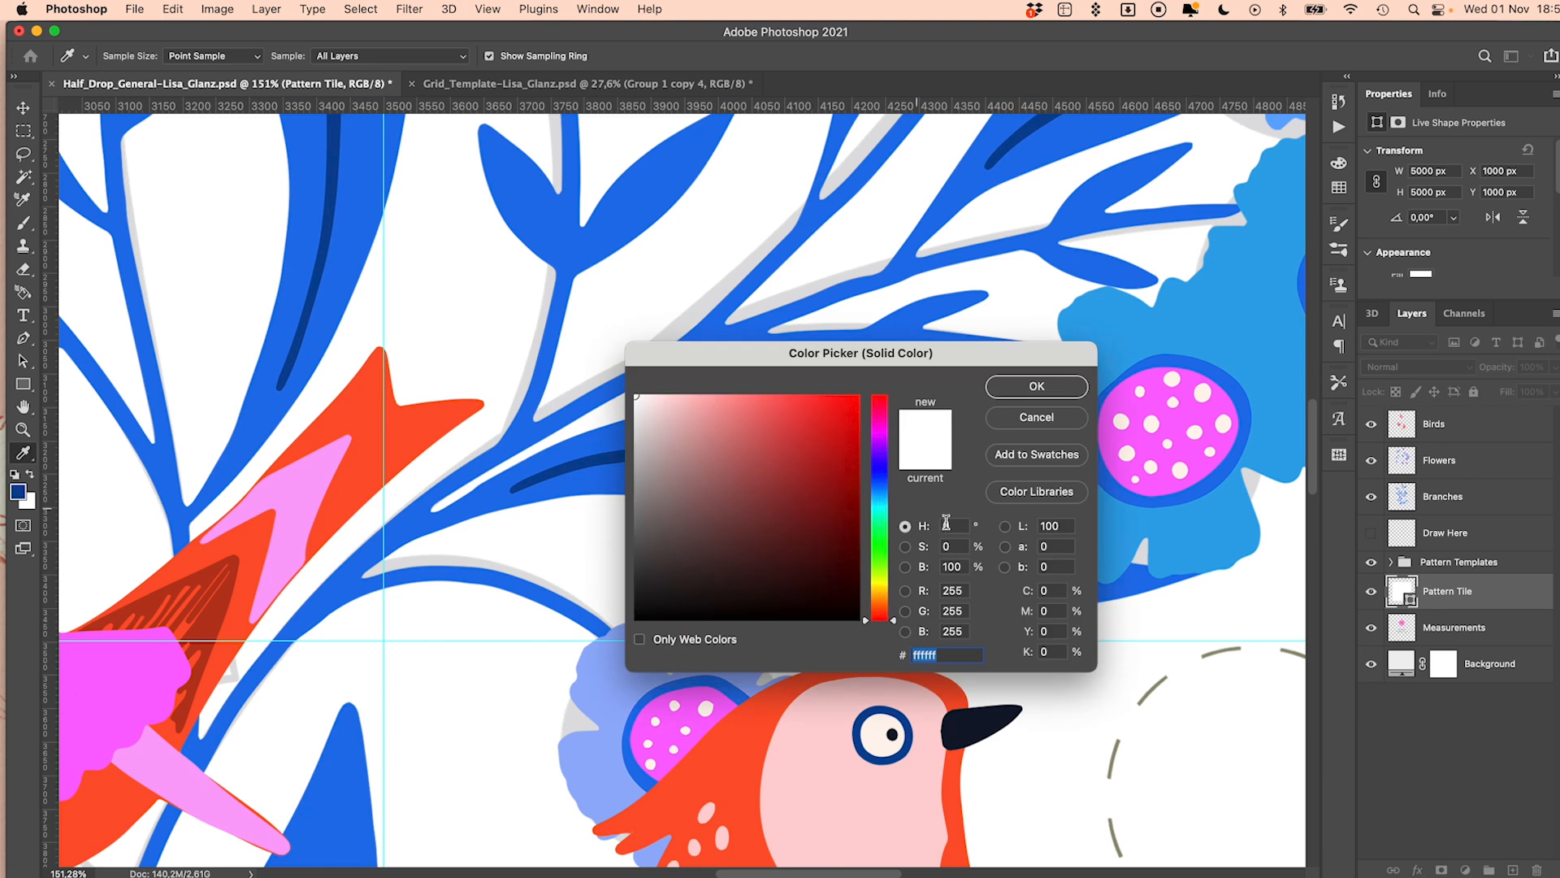
pyautogui.click(16, 495)
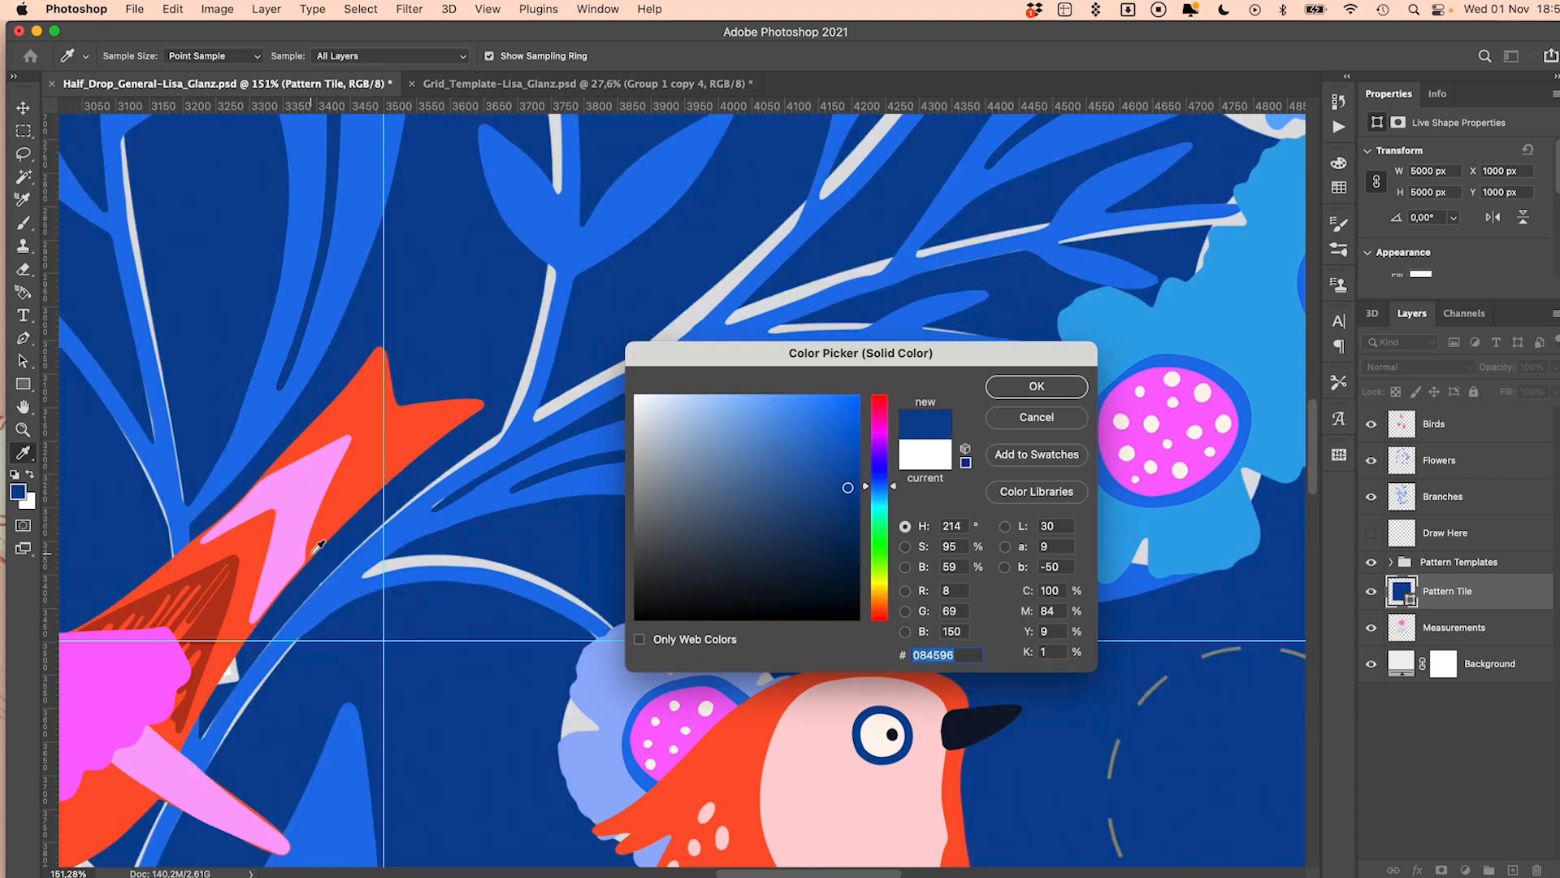
pyautogui.click(1036, 386)
pyautogui.keyDown('alt'); pyautogui.scroll(-8, 1056, 390); pyautogui.keyUp('alt')
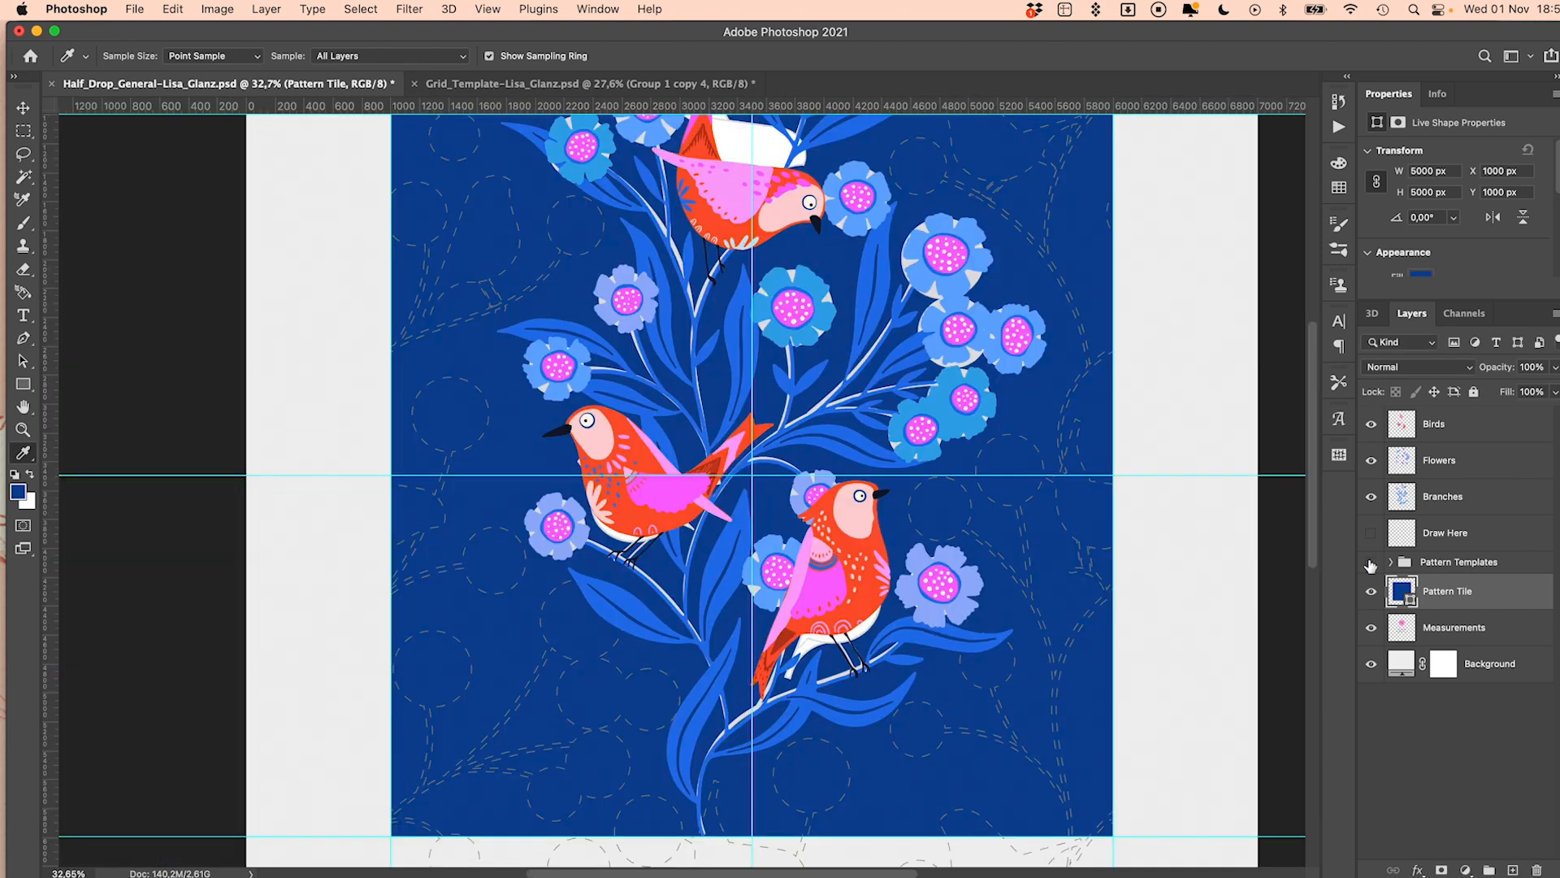
pyautogui.click(1371, 564)
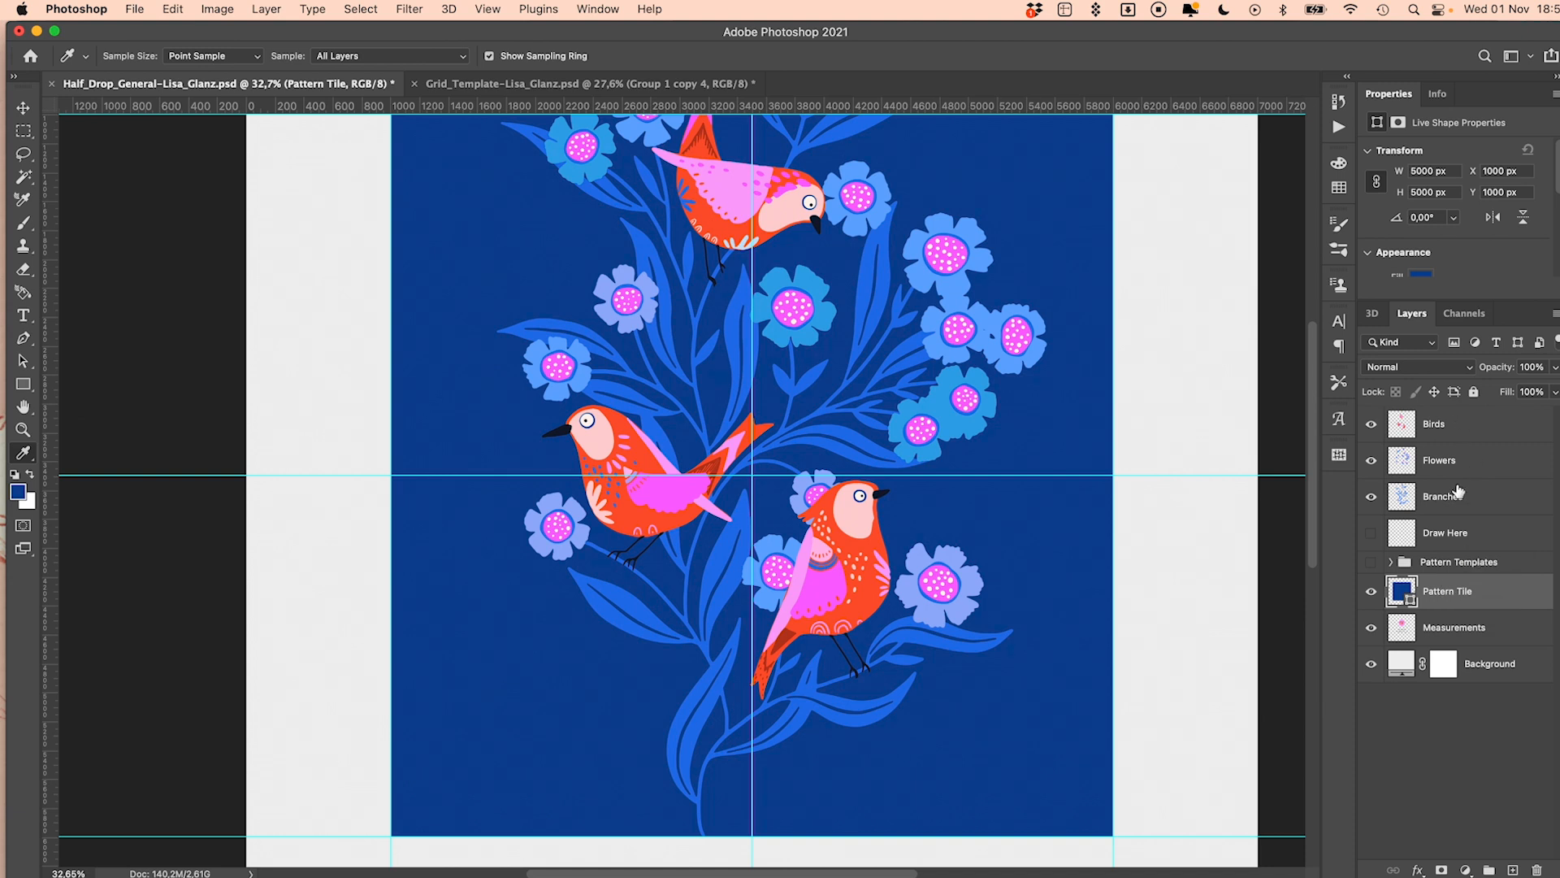
# Group the Birds, Flowers, Branches and Pattern Tile layers and name the group "original repeat"
pyautogui.click(1461, 429)
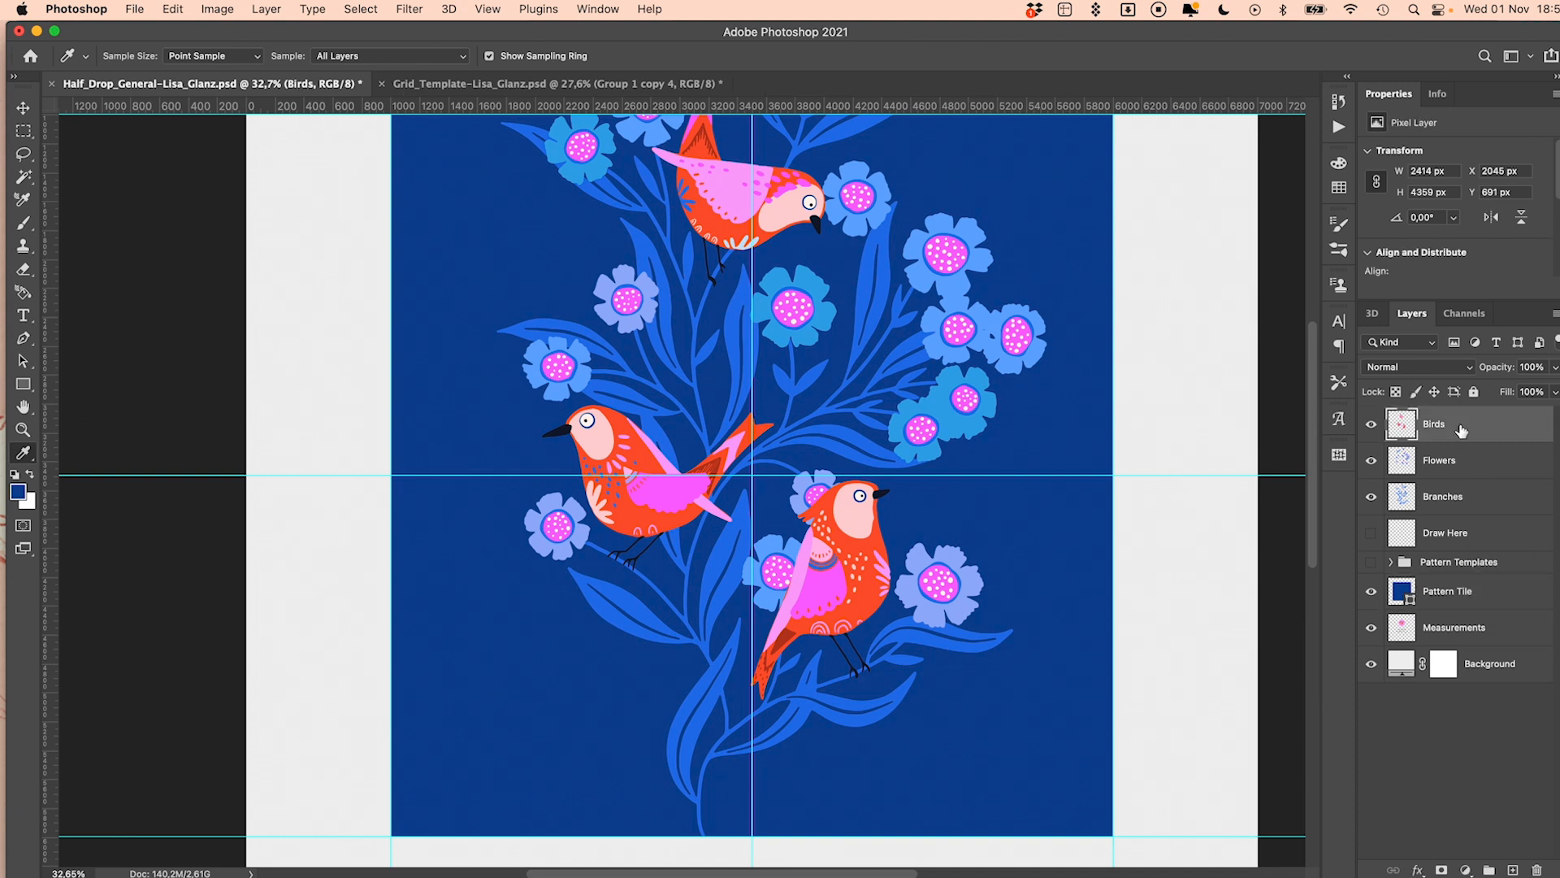
pyautogui.keyDown('shift'); pyautogui.click(1461, 469); pyautogui.keyUp('shift')
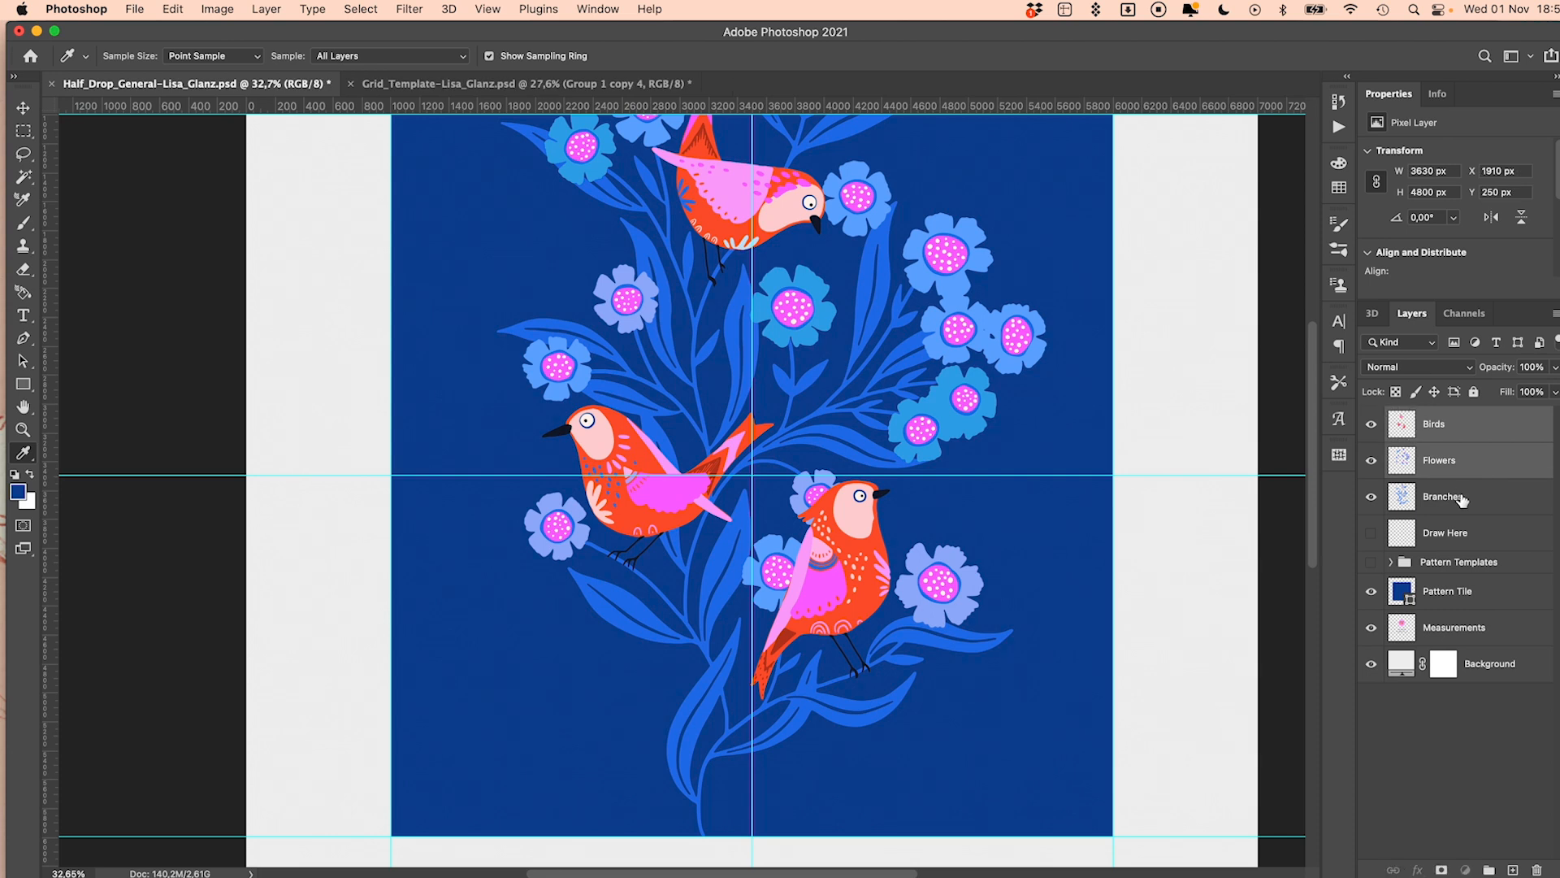
pyautogui.keyDown('shift'); pyautogui.click(1461, 499); pyautogui.keyUp('shift')
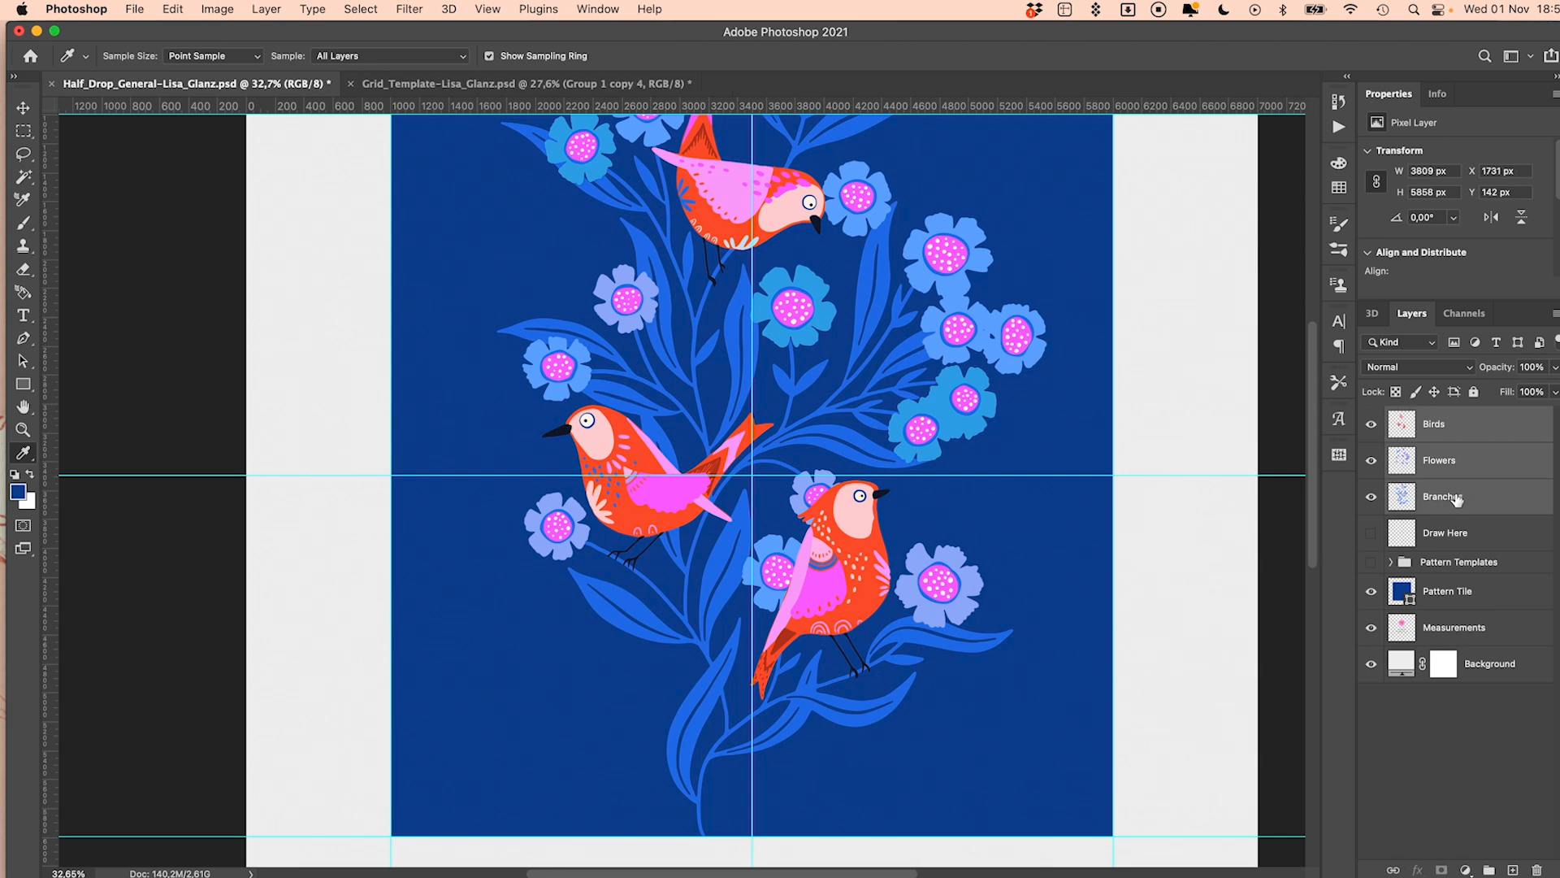
pyautogui.keyDown('super'); pyautogui.click(1476, 598); pyautogui.keyUp('super')
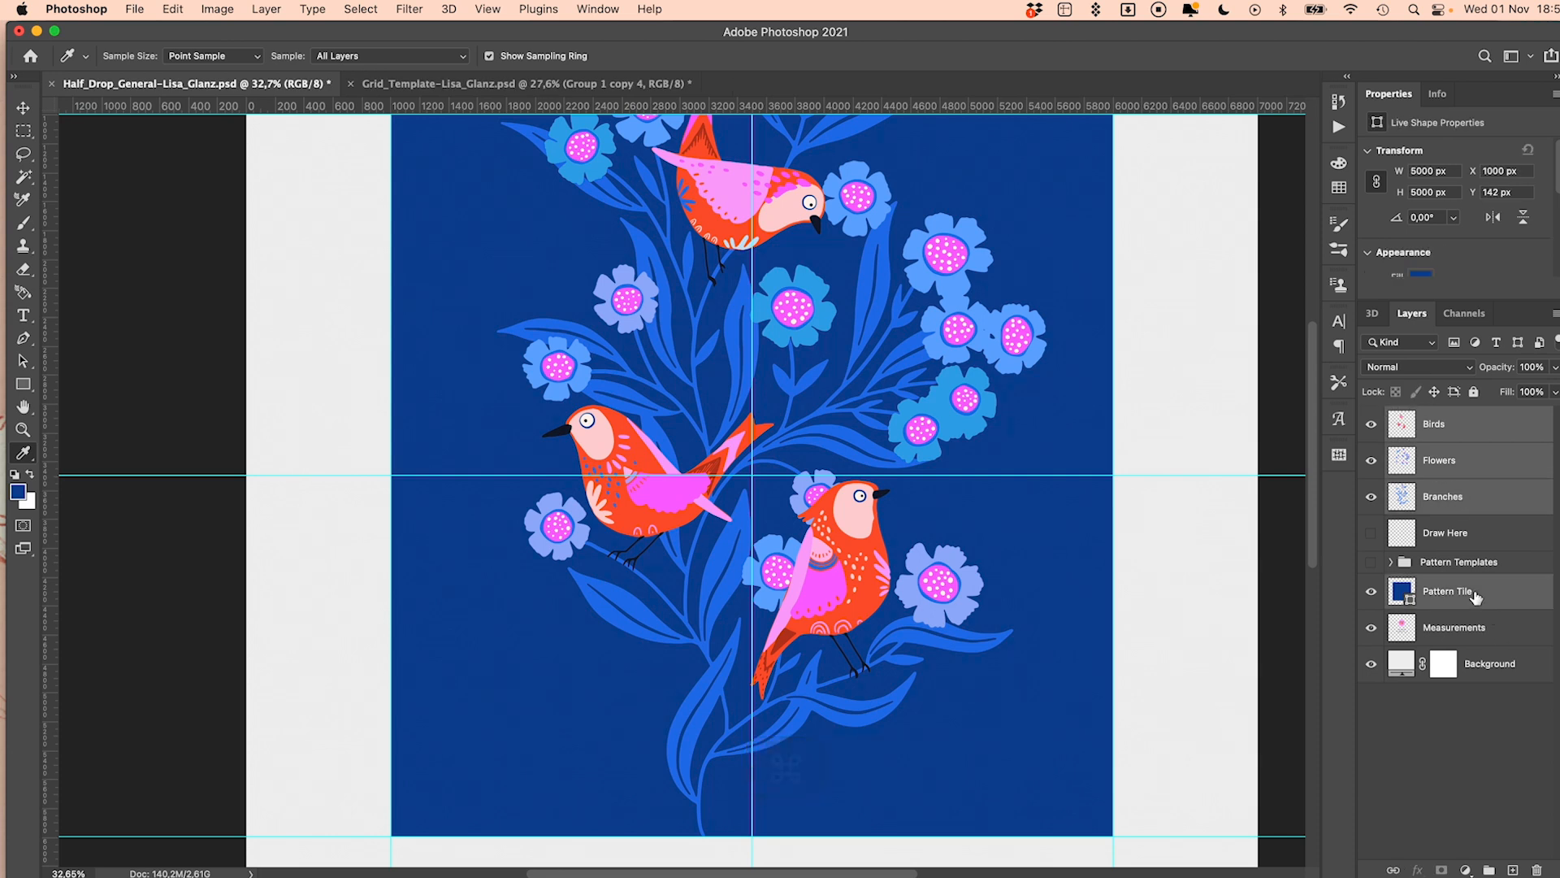
pyautogui.click(1490, 870)
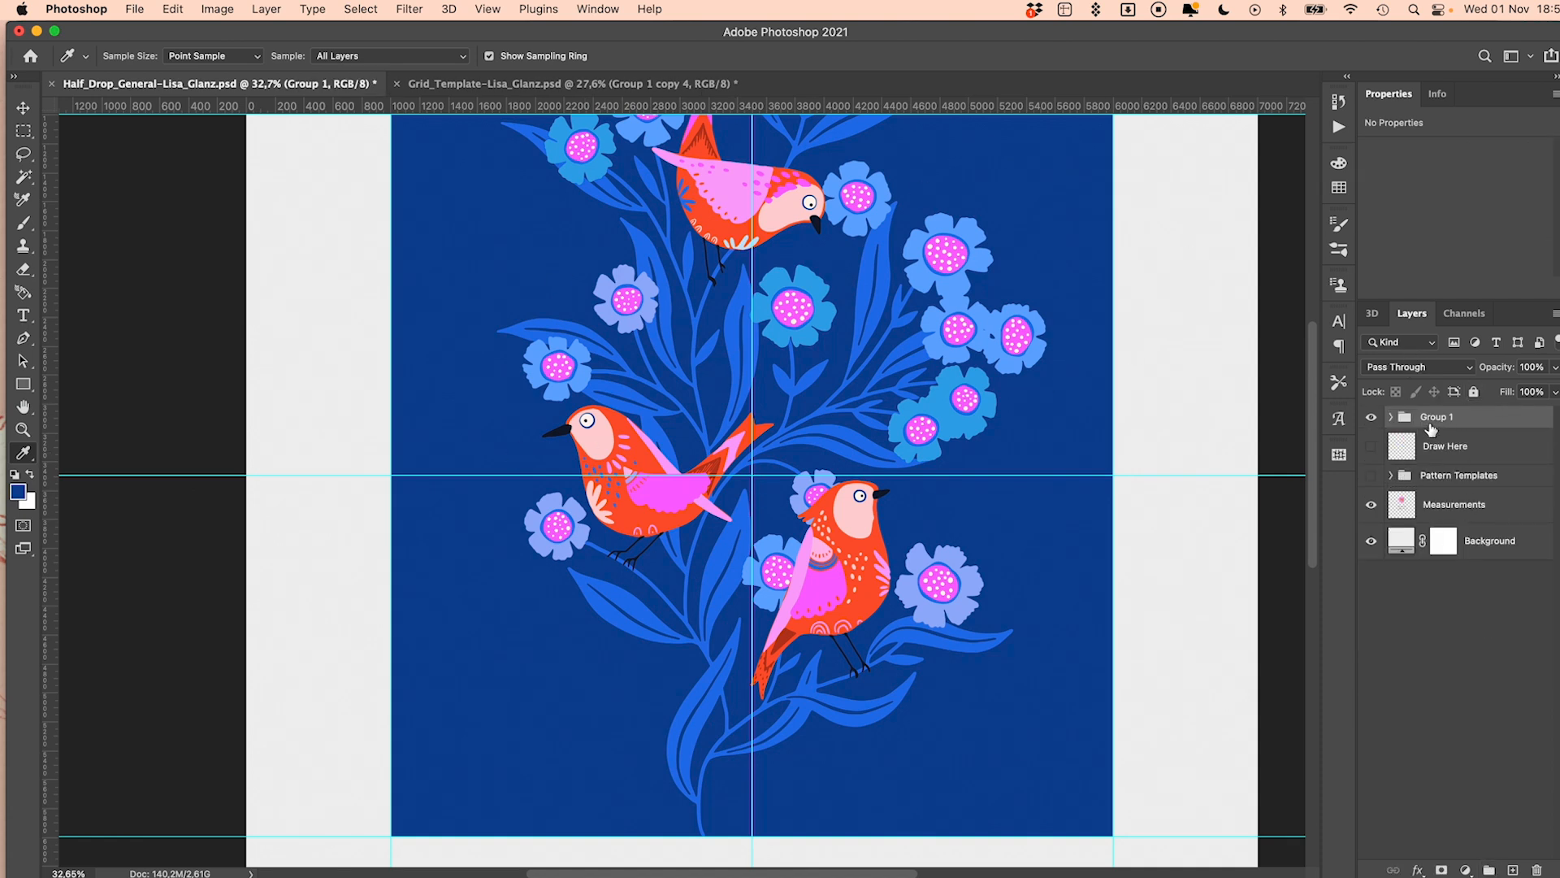
pyautogui.doubleClick(1436, 417)
pyautogui.write('original repeat')
pyautogui.press('Return')
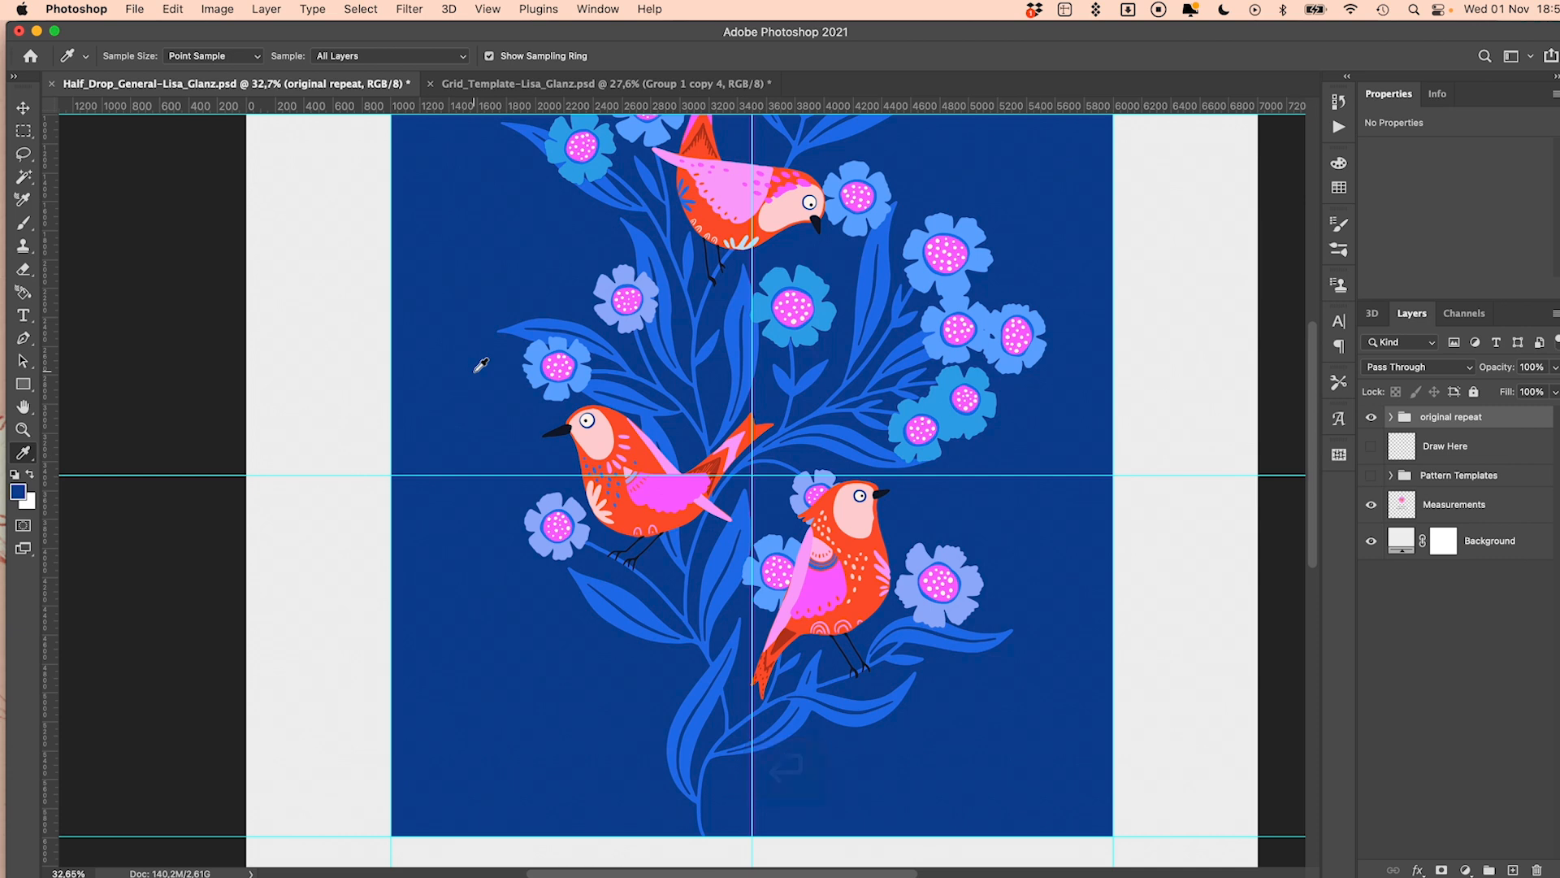
# Delete the Pattern Templates group together with its contents
pyautogui.press('super+minus')
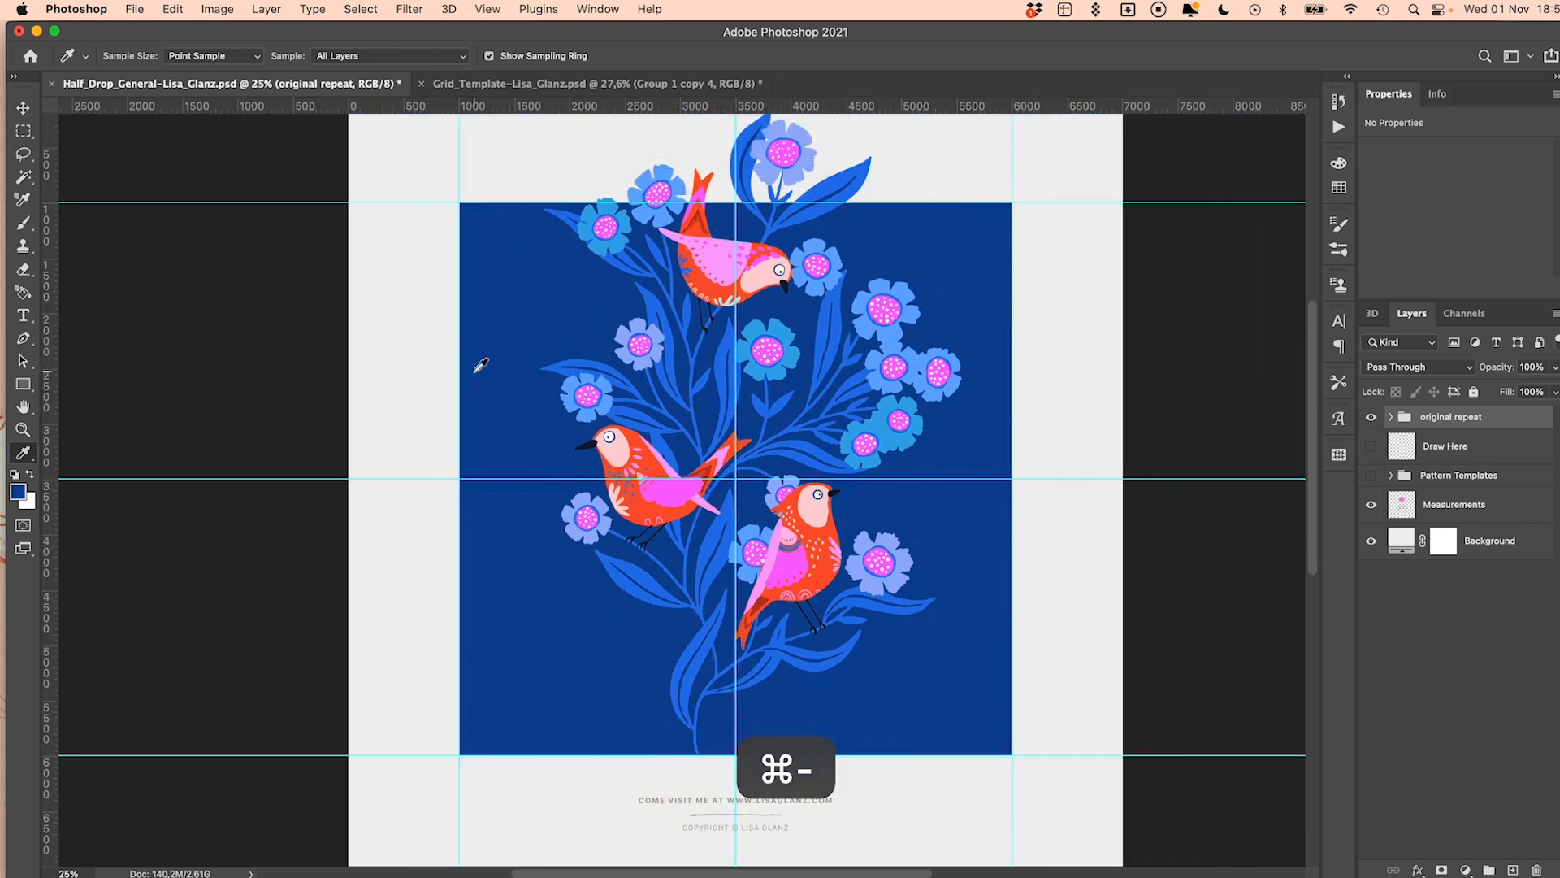
pyautogui.moveTo(552, 372); pyautogui.dragTo(523, 428)
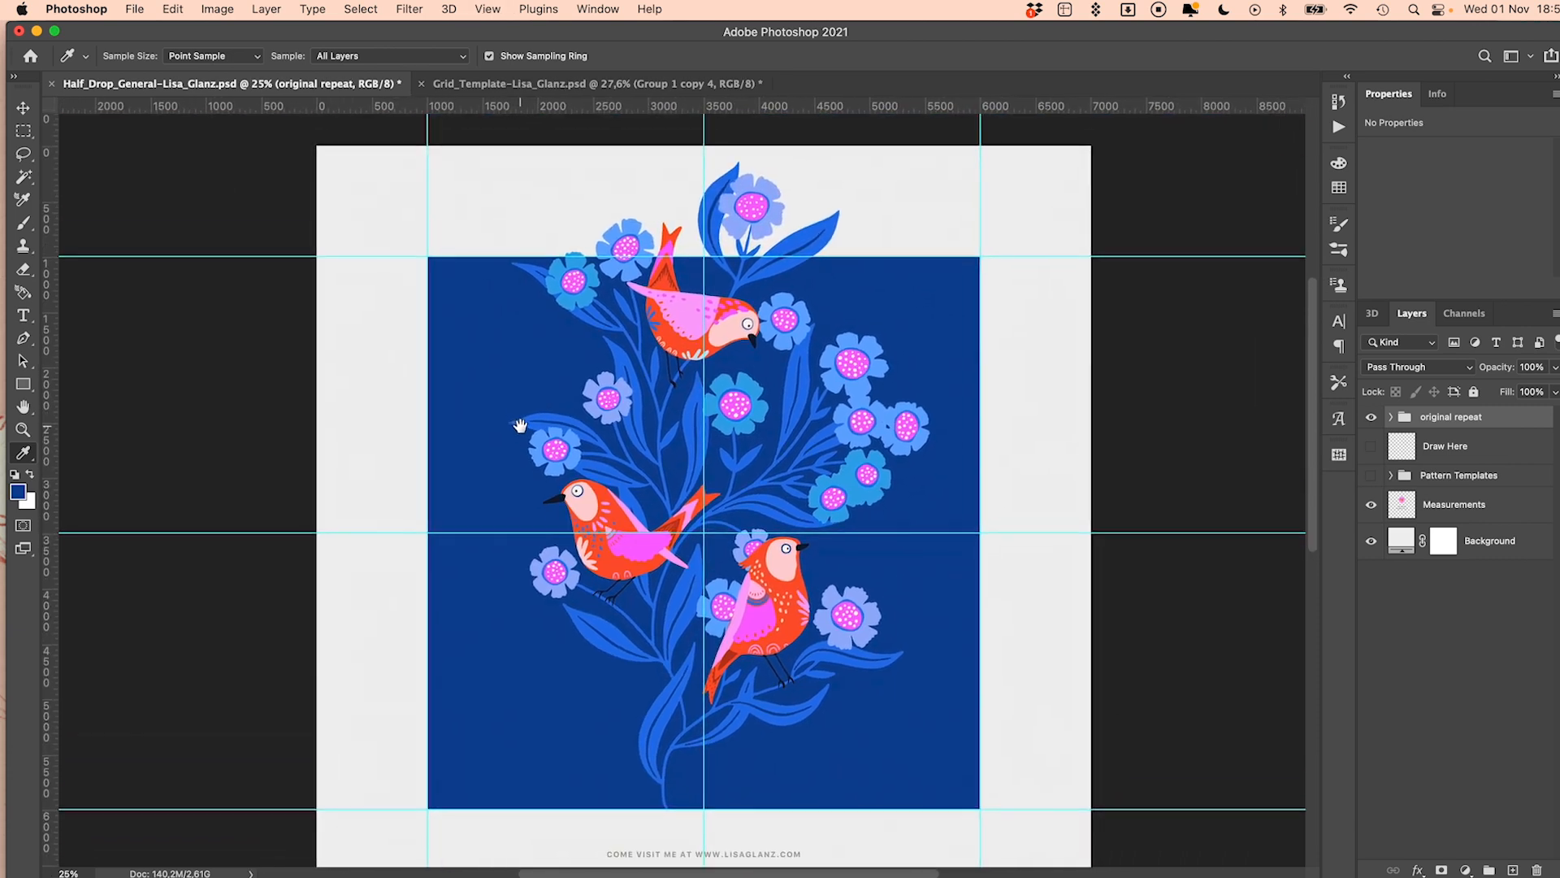
pyautogui.click(1470, 478)
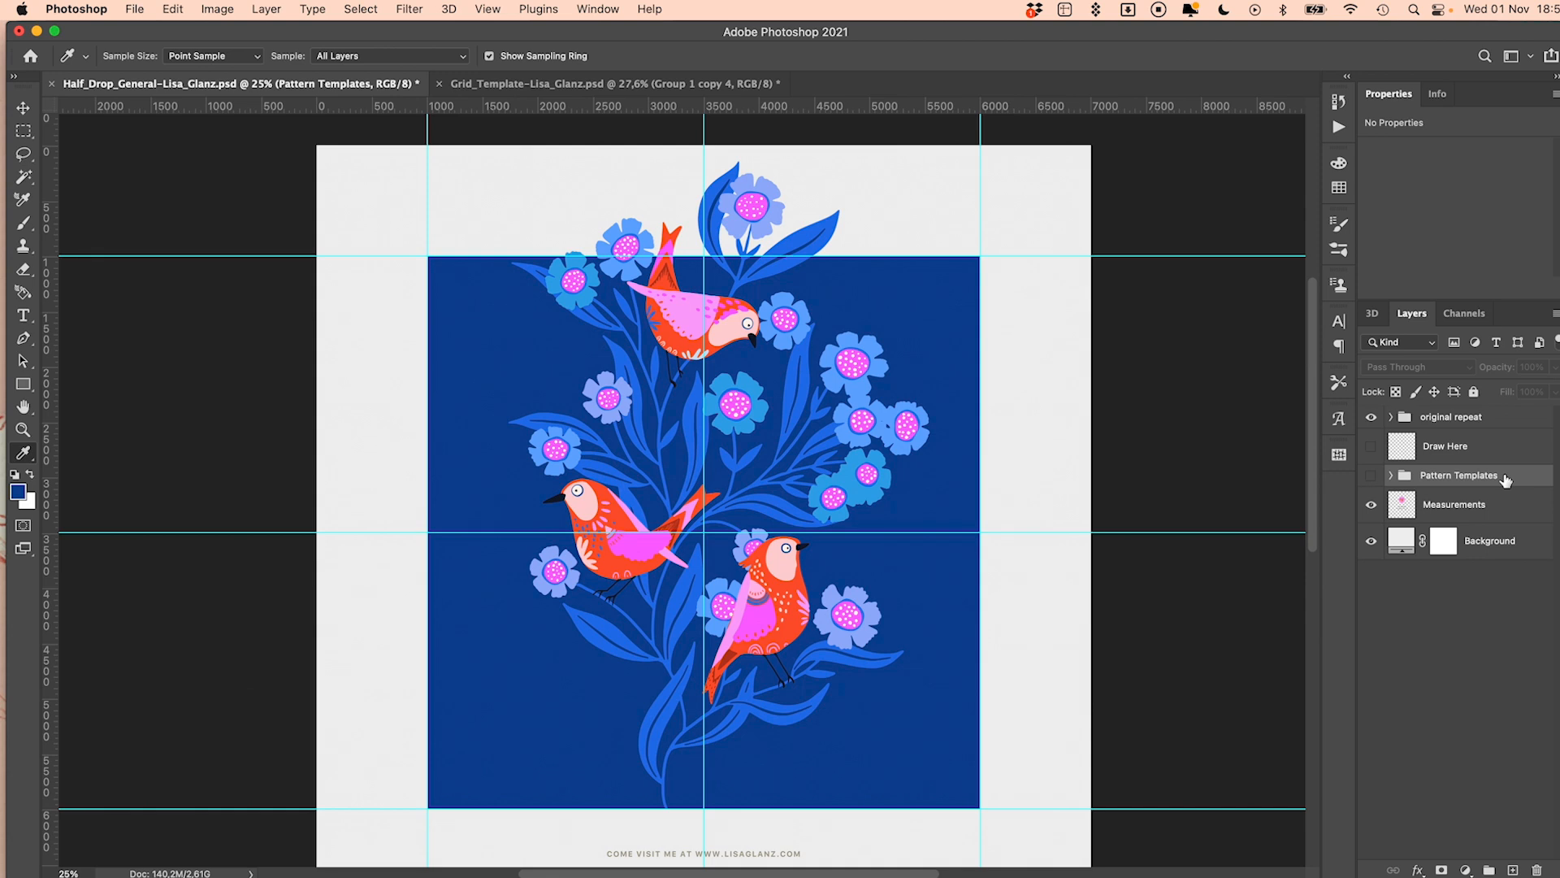
pyautogui.click(1538, 870)
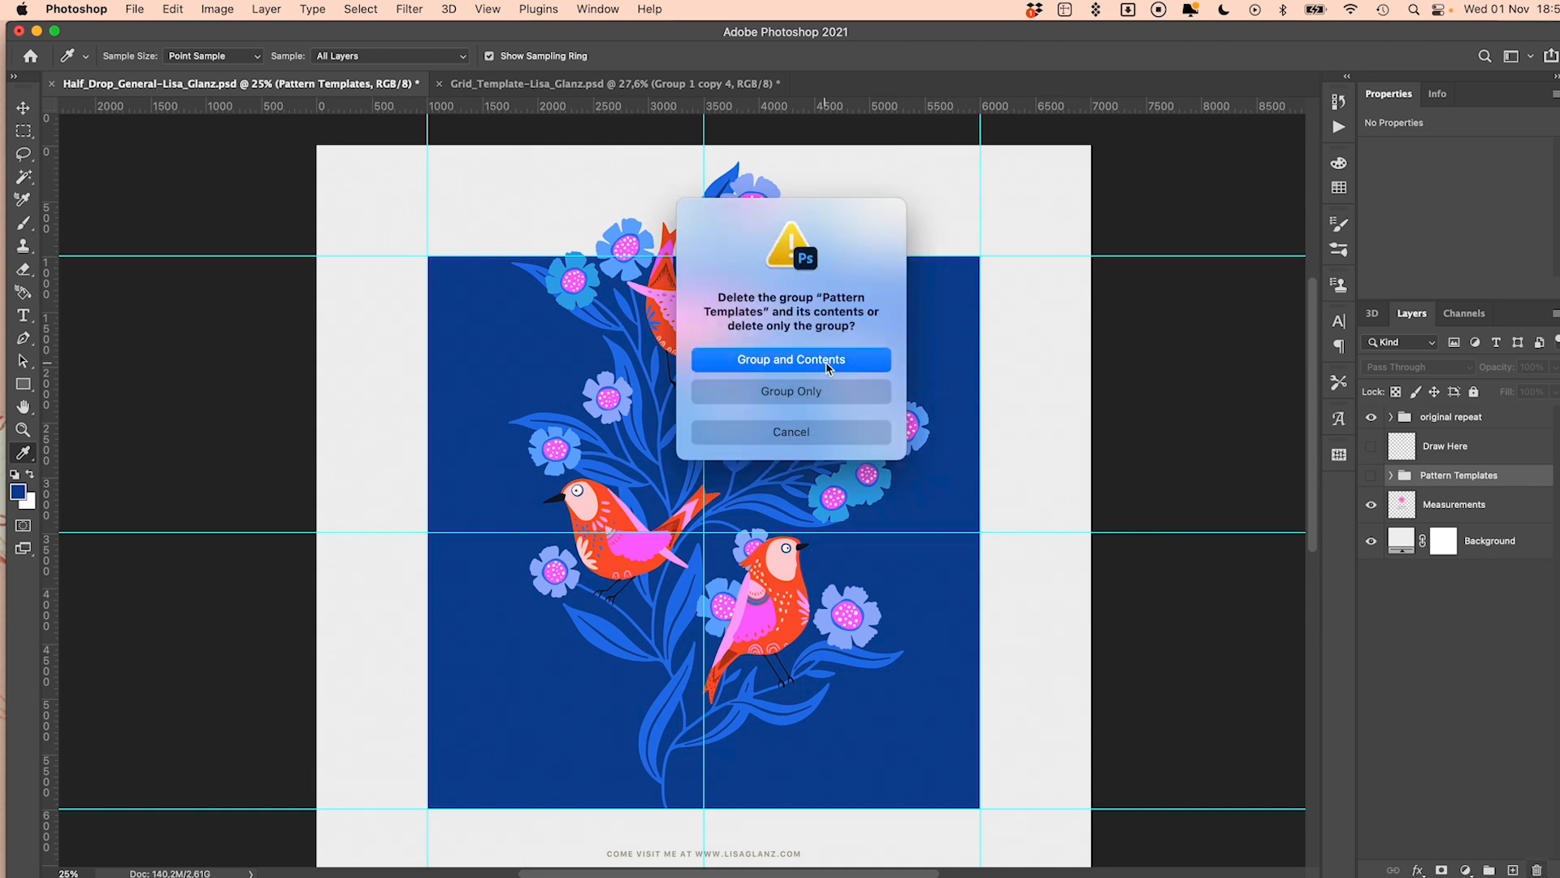
pyautogui.click(827, 367)
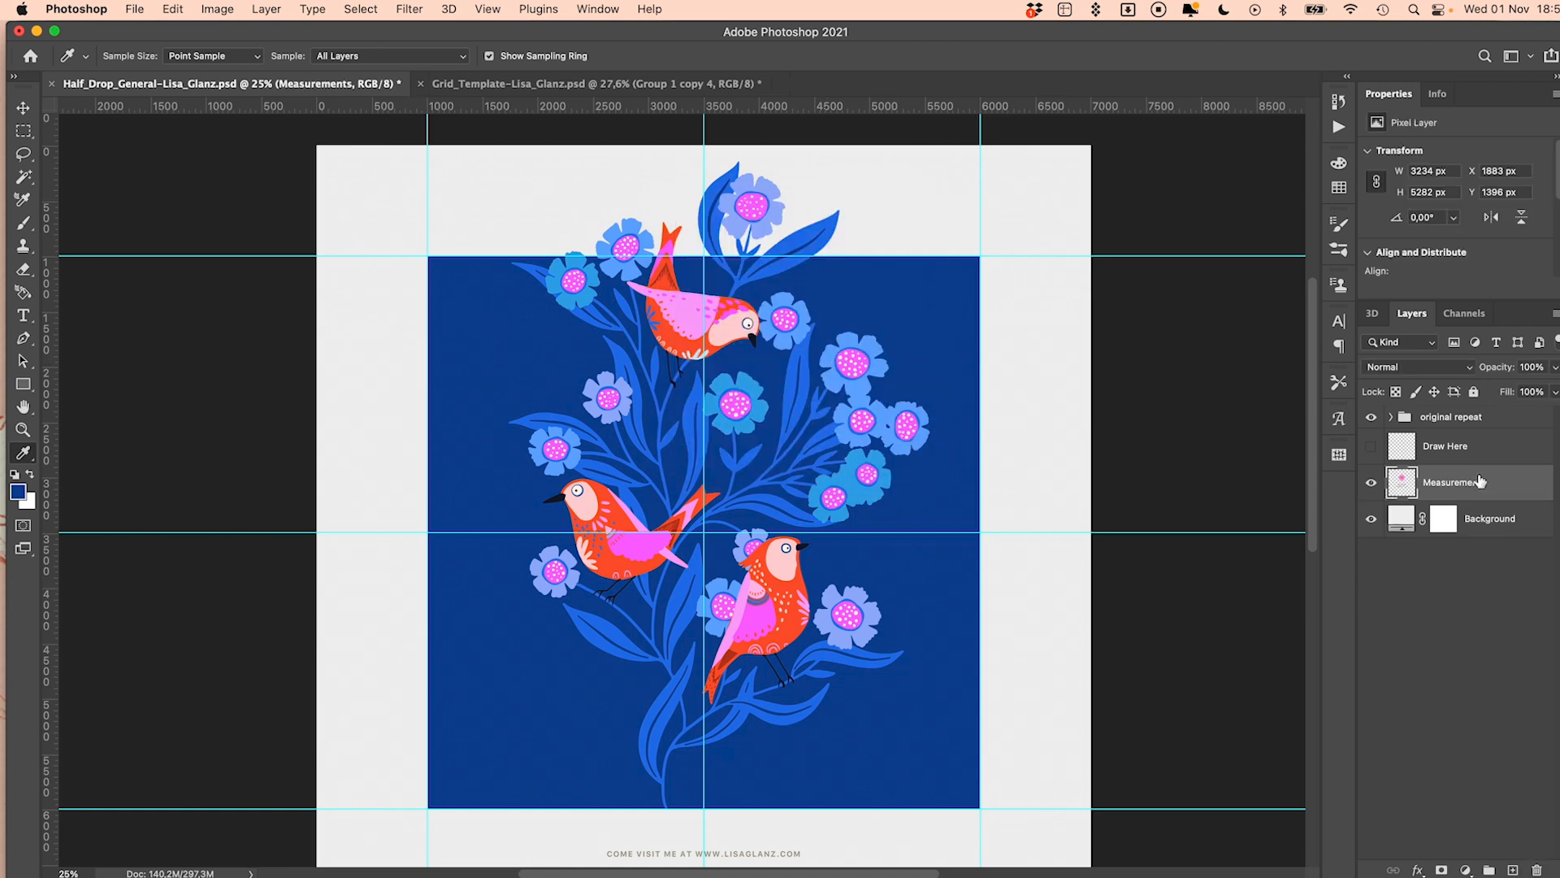
# Duplicate the "original repeat" group four times and hide every repeat group except "original repeat copy"
pyautogui.click(1493, 423)
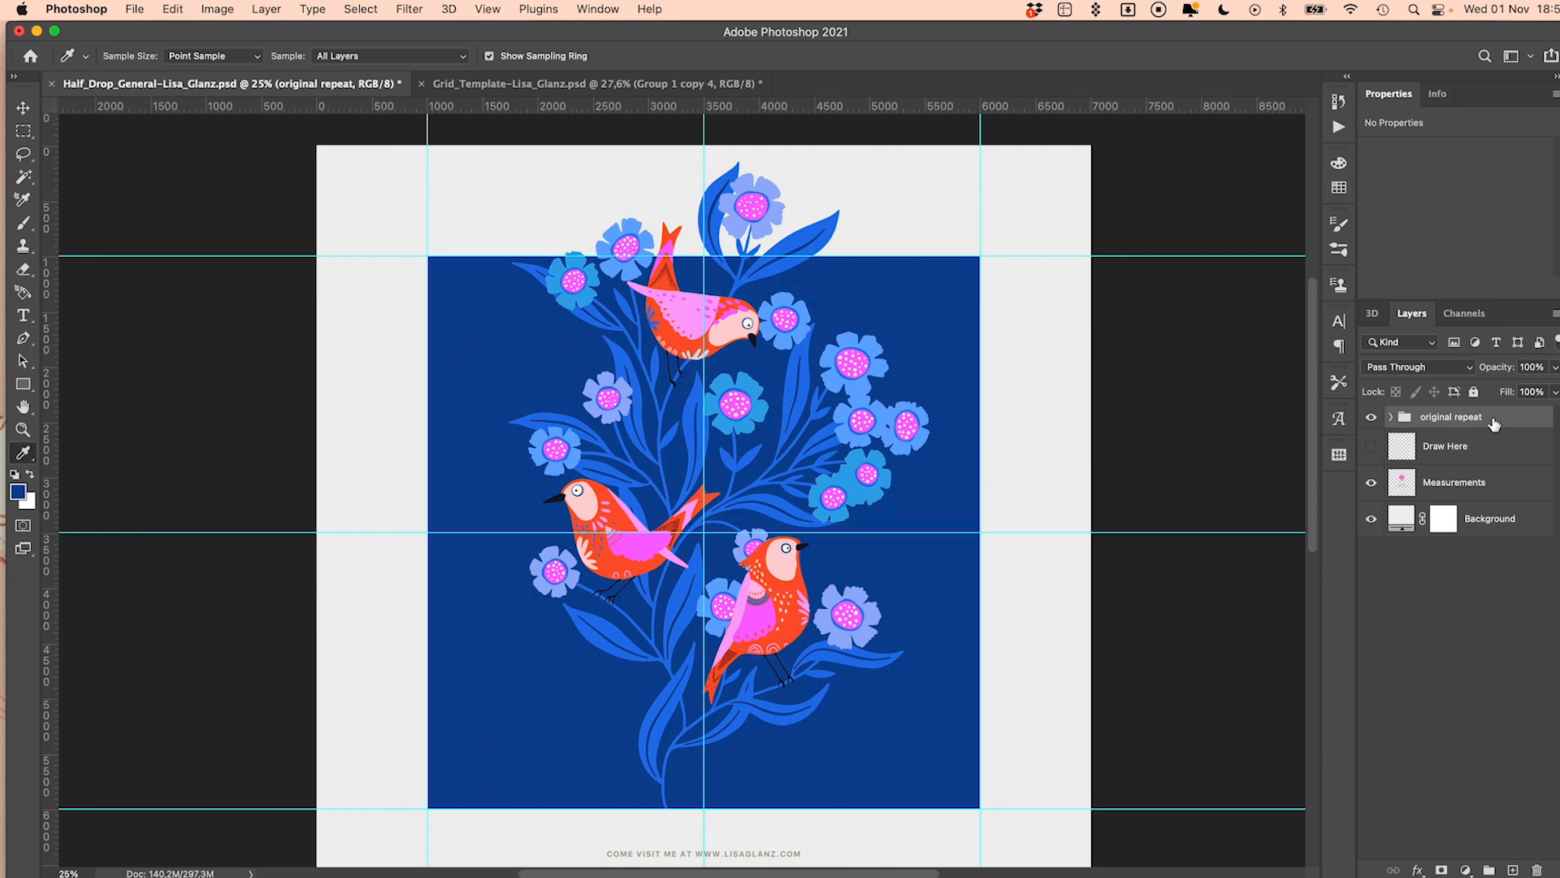
pyautogui.press('super+j')
pyautogui.press('super+j')
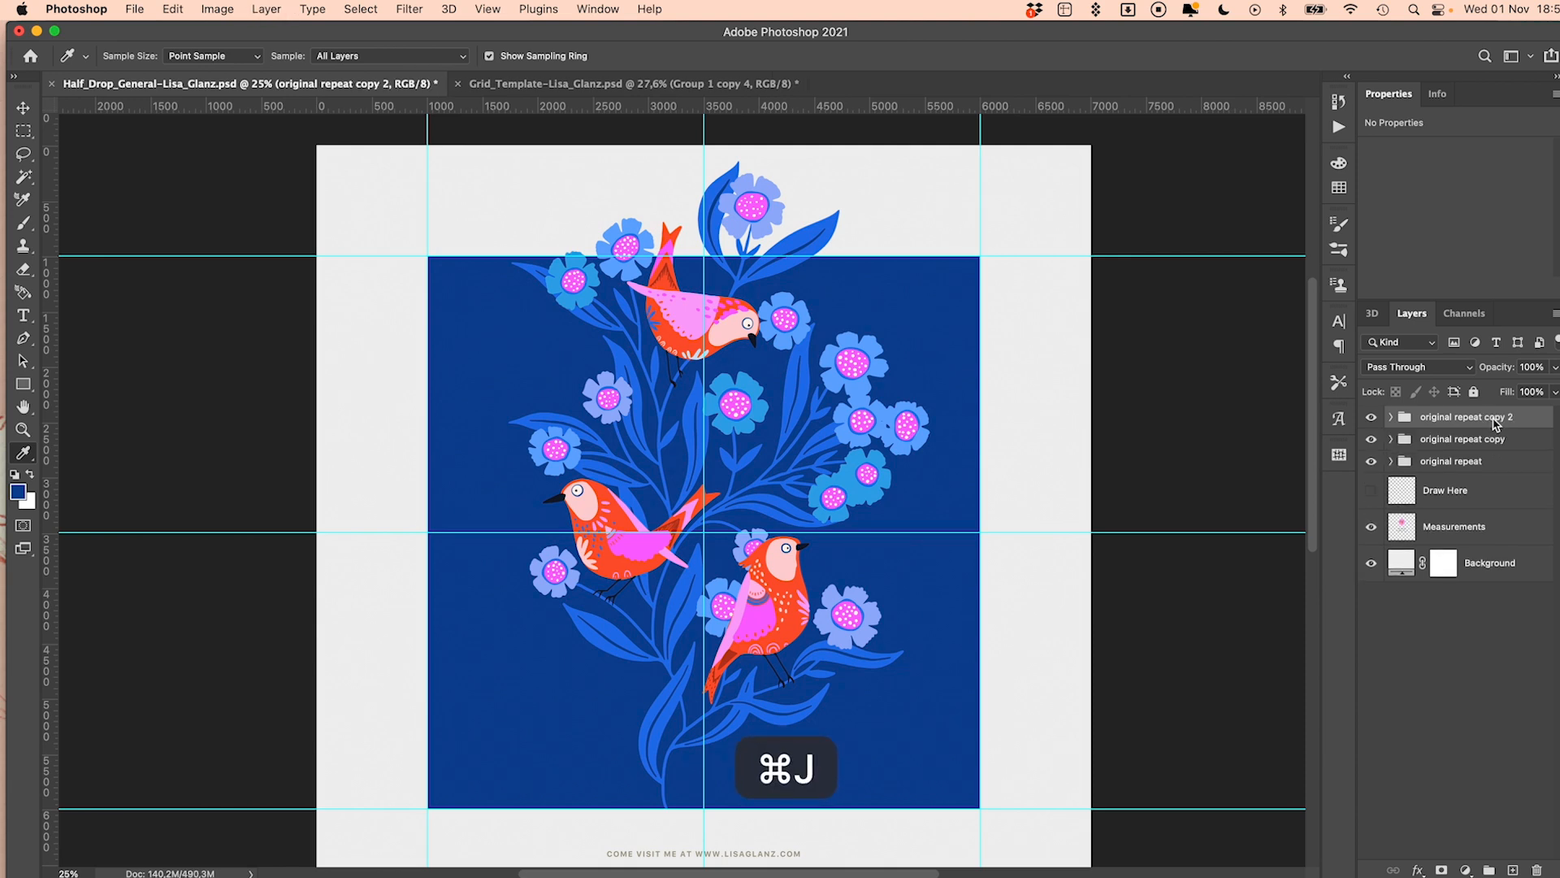
pyautogui.press('super+j')
pyautogui.press('super+j')
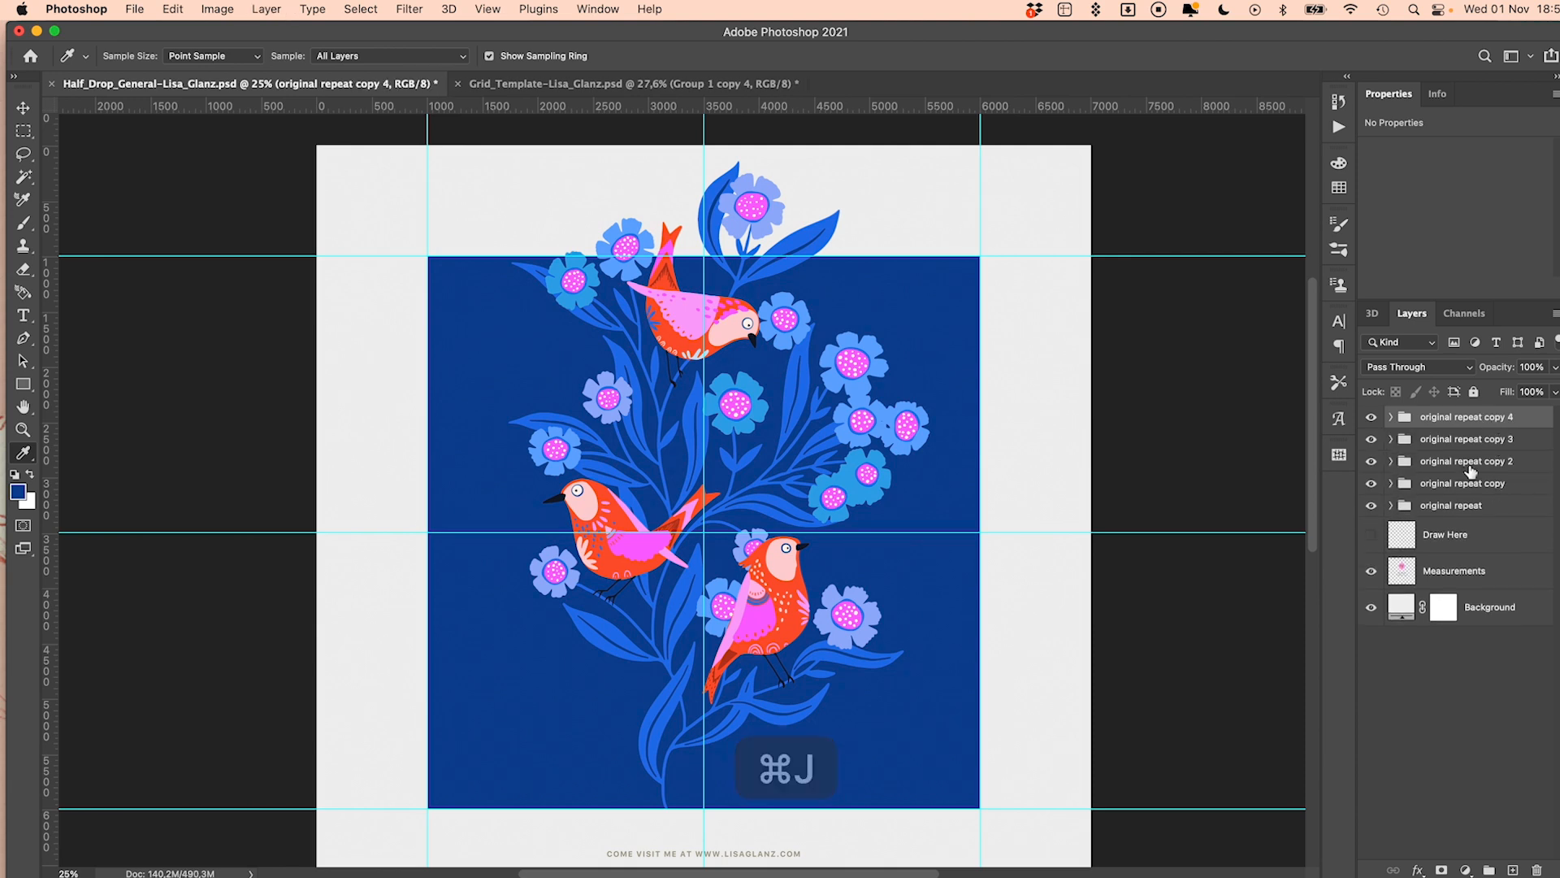
pyautogui.click(1372, 506)
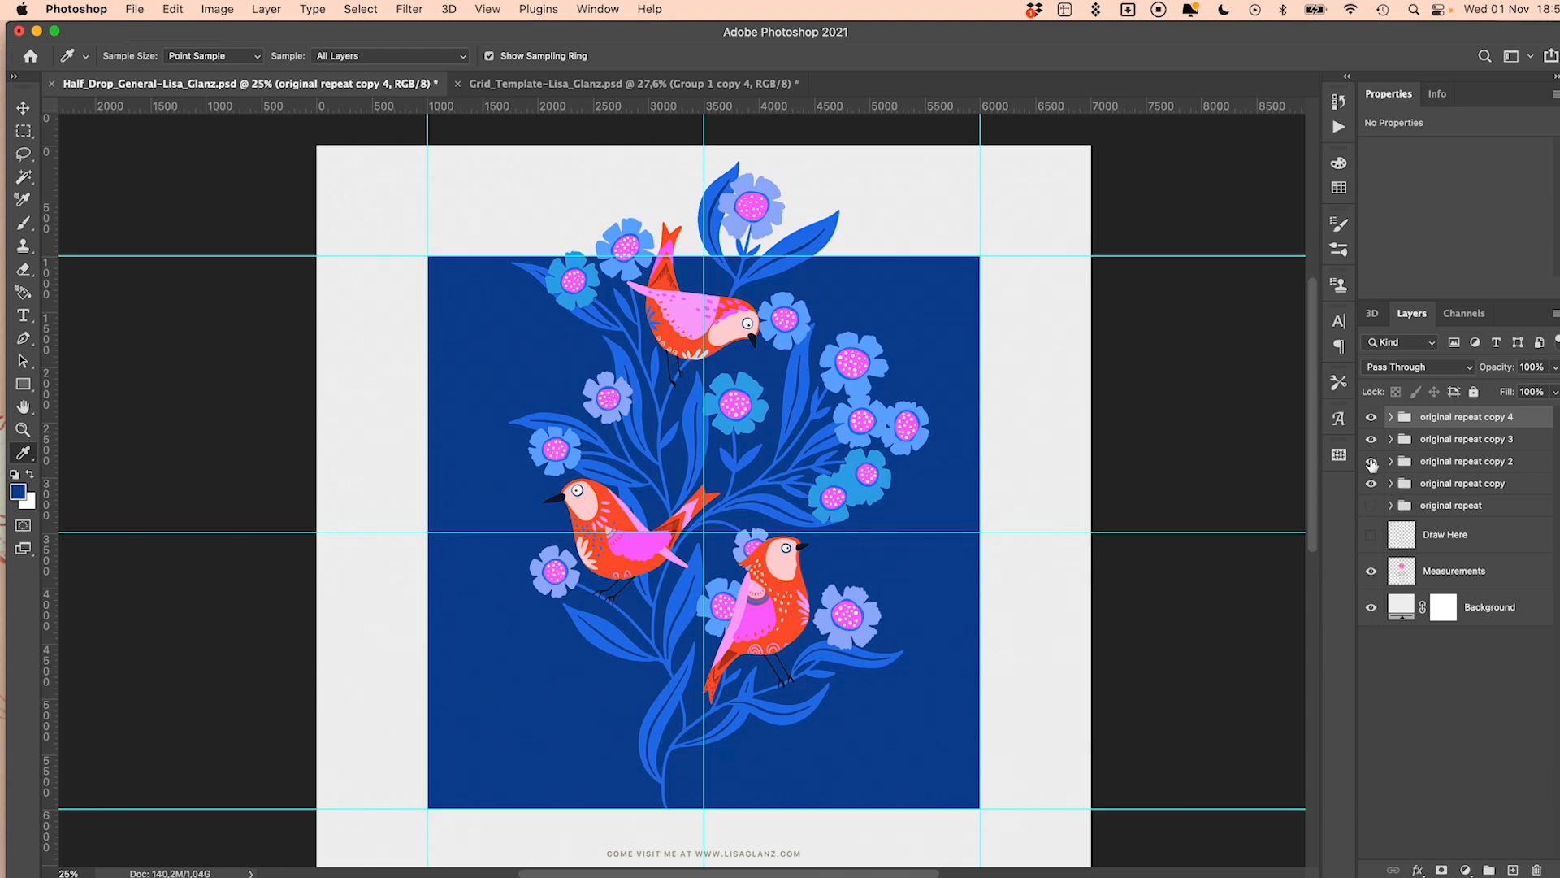
pyautogui.moveTo(1372, 462); pyautogui.dragTo(1373, 417)
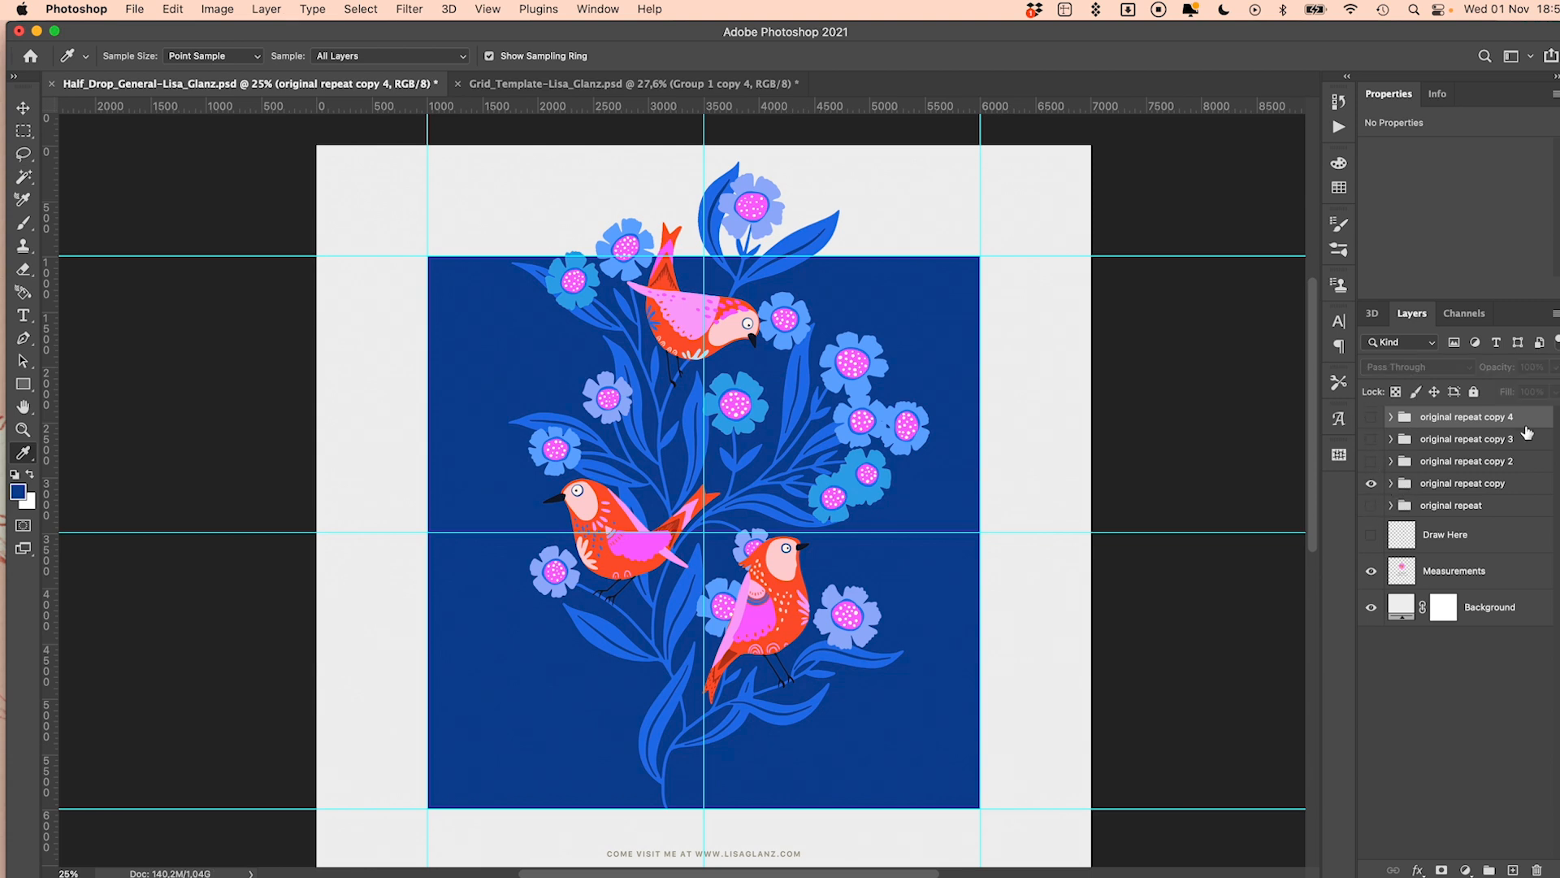
# Move "original repeat copy" to the canvas's lower-left area, with its tile's upper-right corner near the centre guide intersection
pyautogui.click(1440, 488)
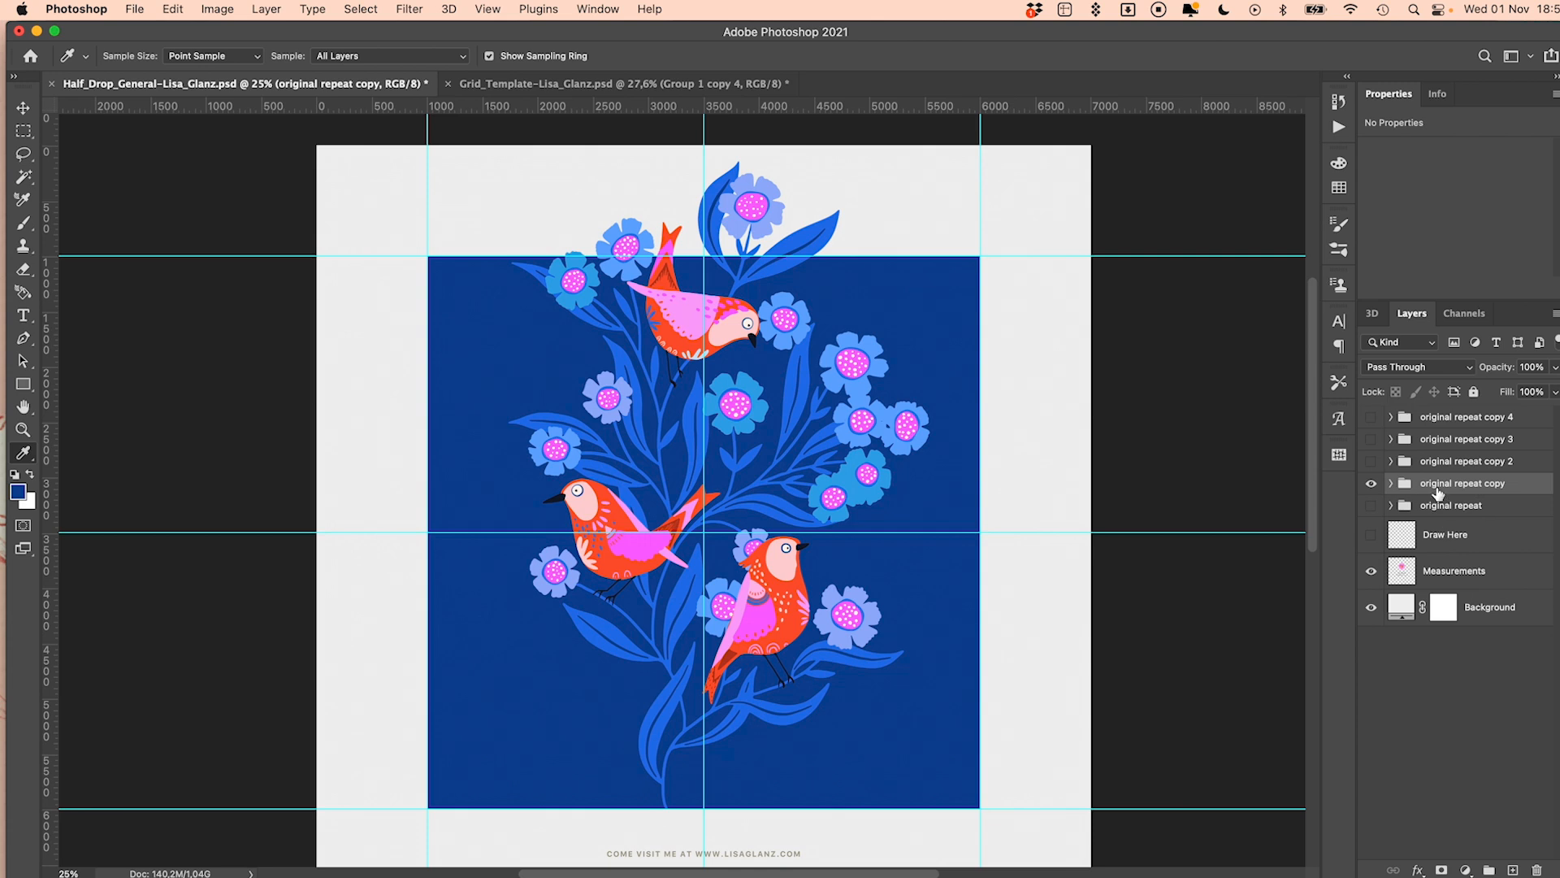
pyautogui.click(21, 118)
pyautogui.moveTo(954, 330); pyautogui.dragTo(705, 548)
pyautogui.scroll(5, 705, 549)
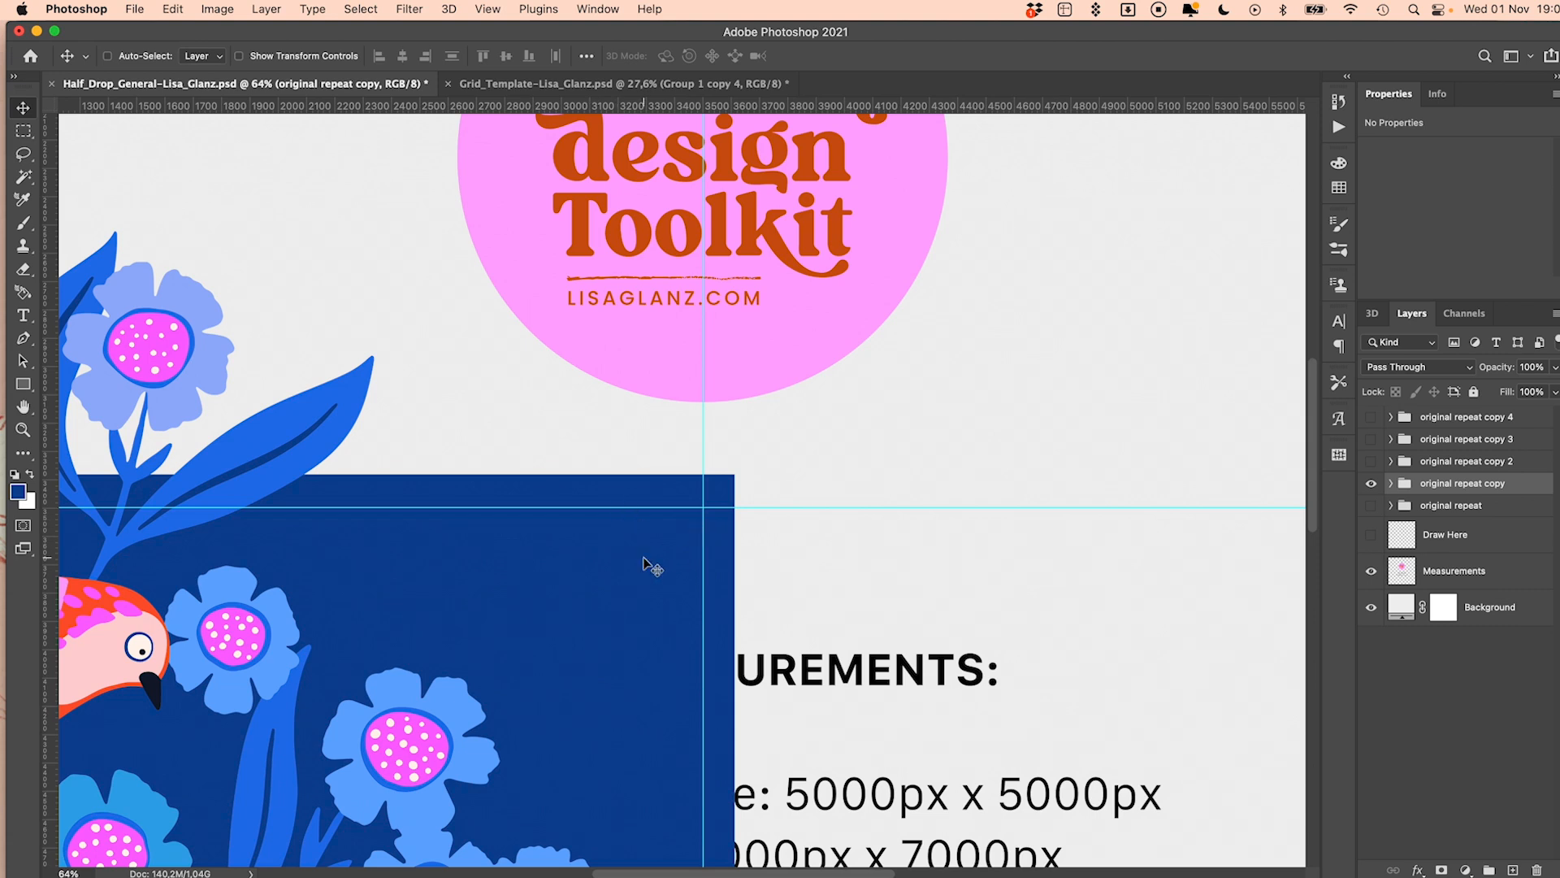
pyautogui.scroll(-3, 653, 567)
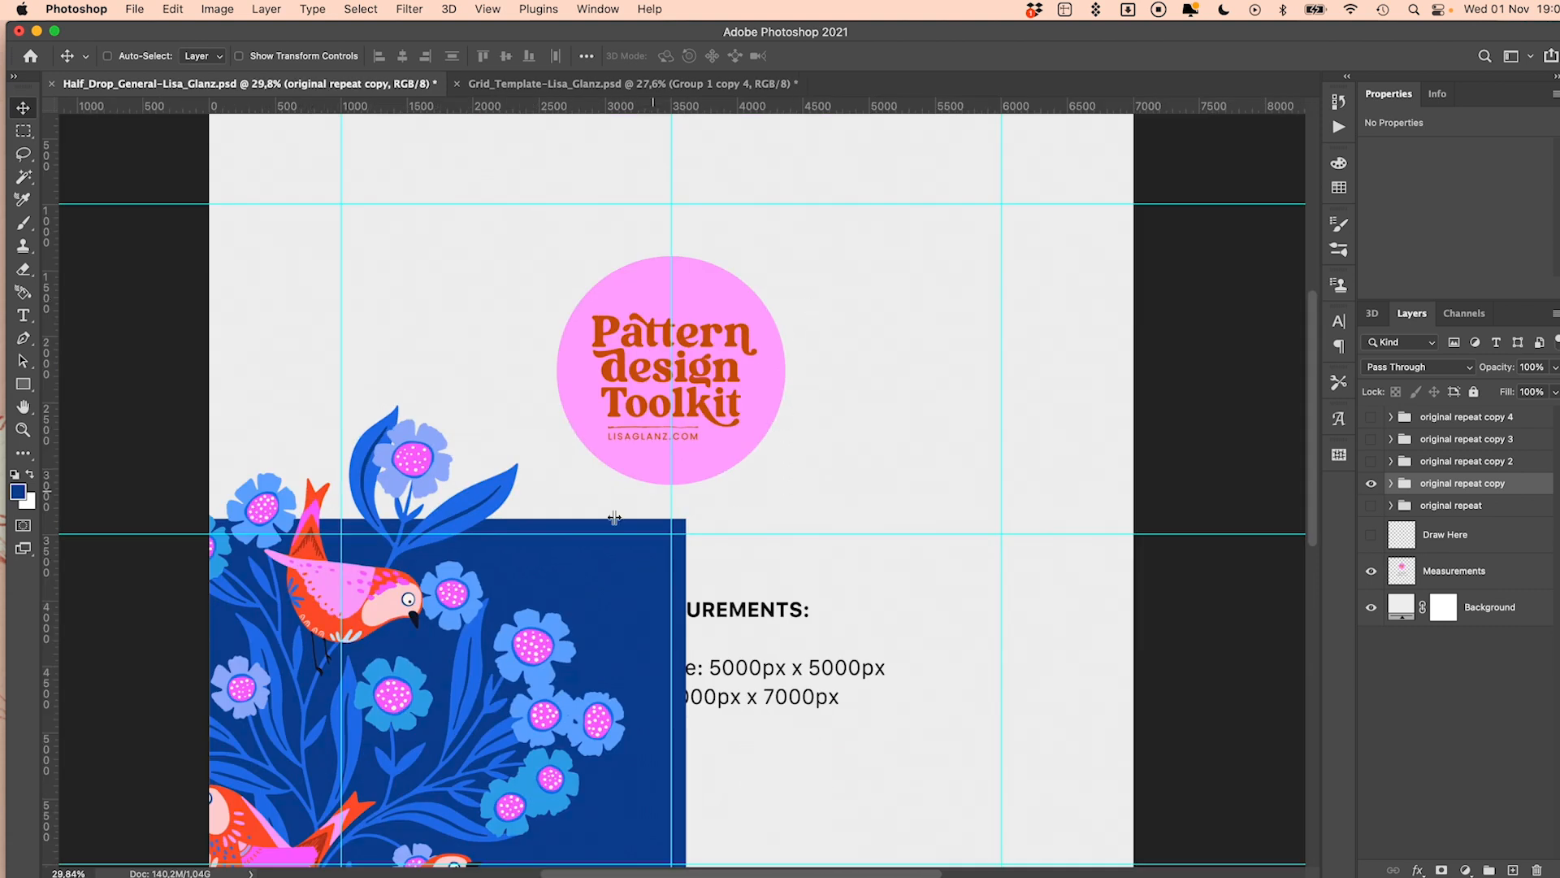
pyautogui.press('alt')
pyautogui.scroll(-3, 757, 415)
pyautogui.hscroll(-1, 757, 415)
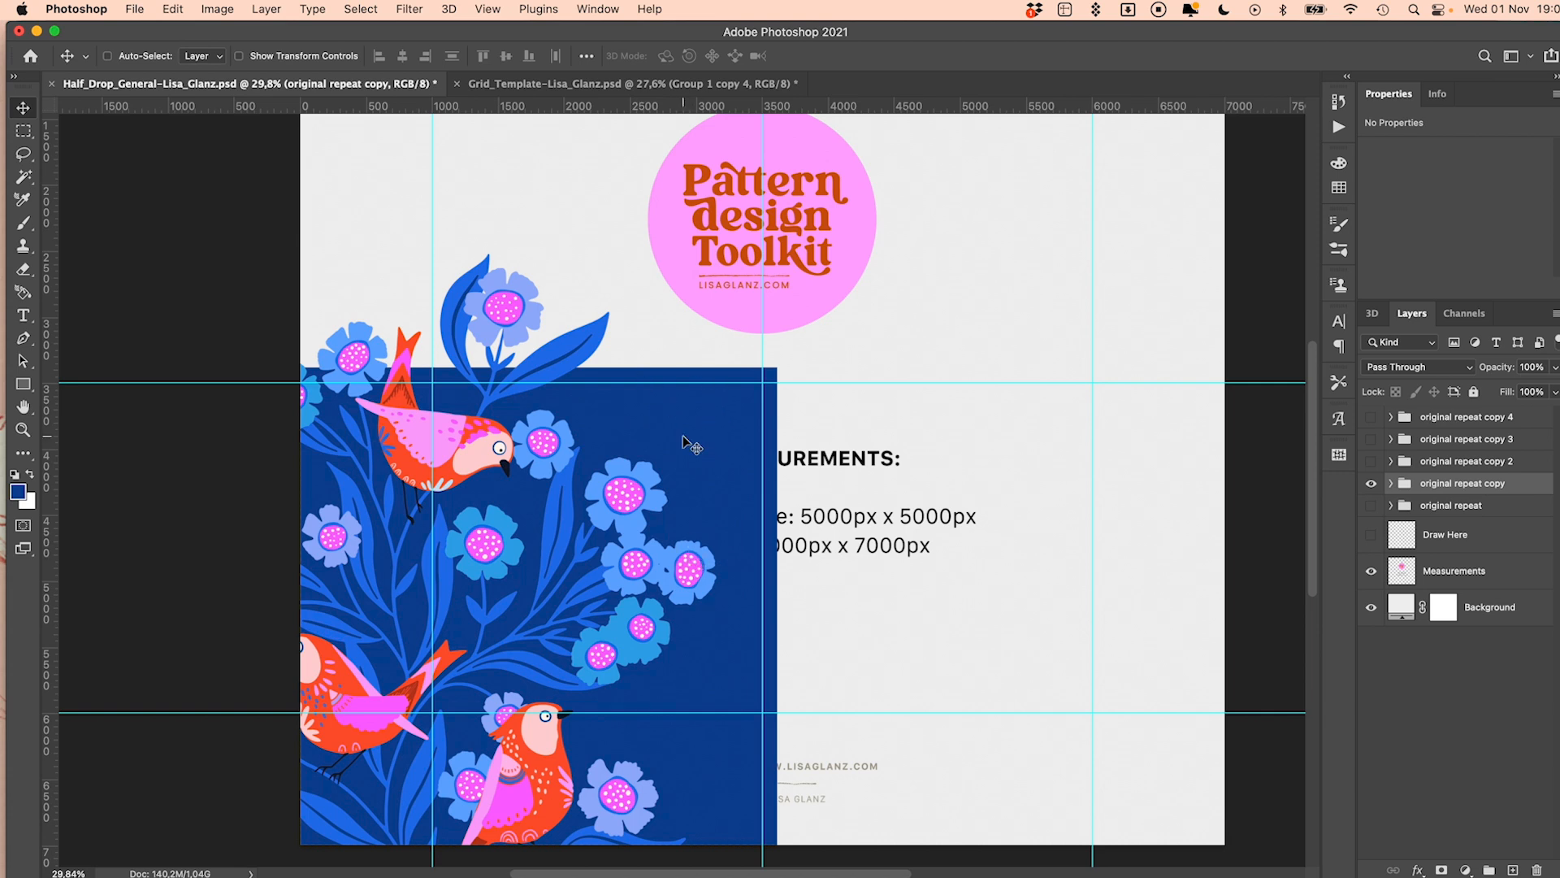
# Align the upper-right corner of the "original repeat copy" tile exactly with the intersection of the centre guides
pyautogui.scroll(8, 773, 376)
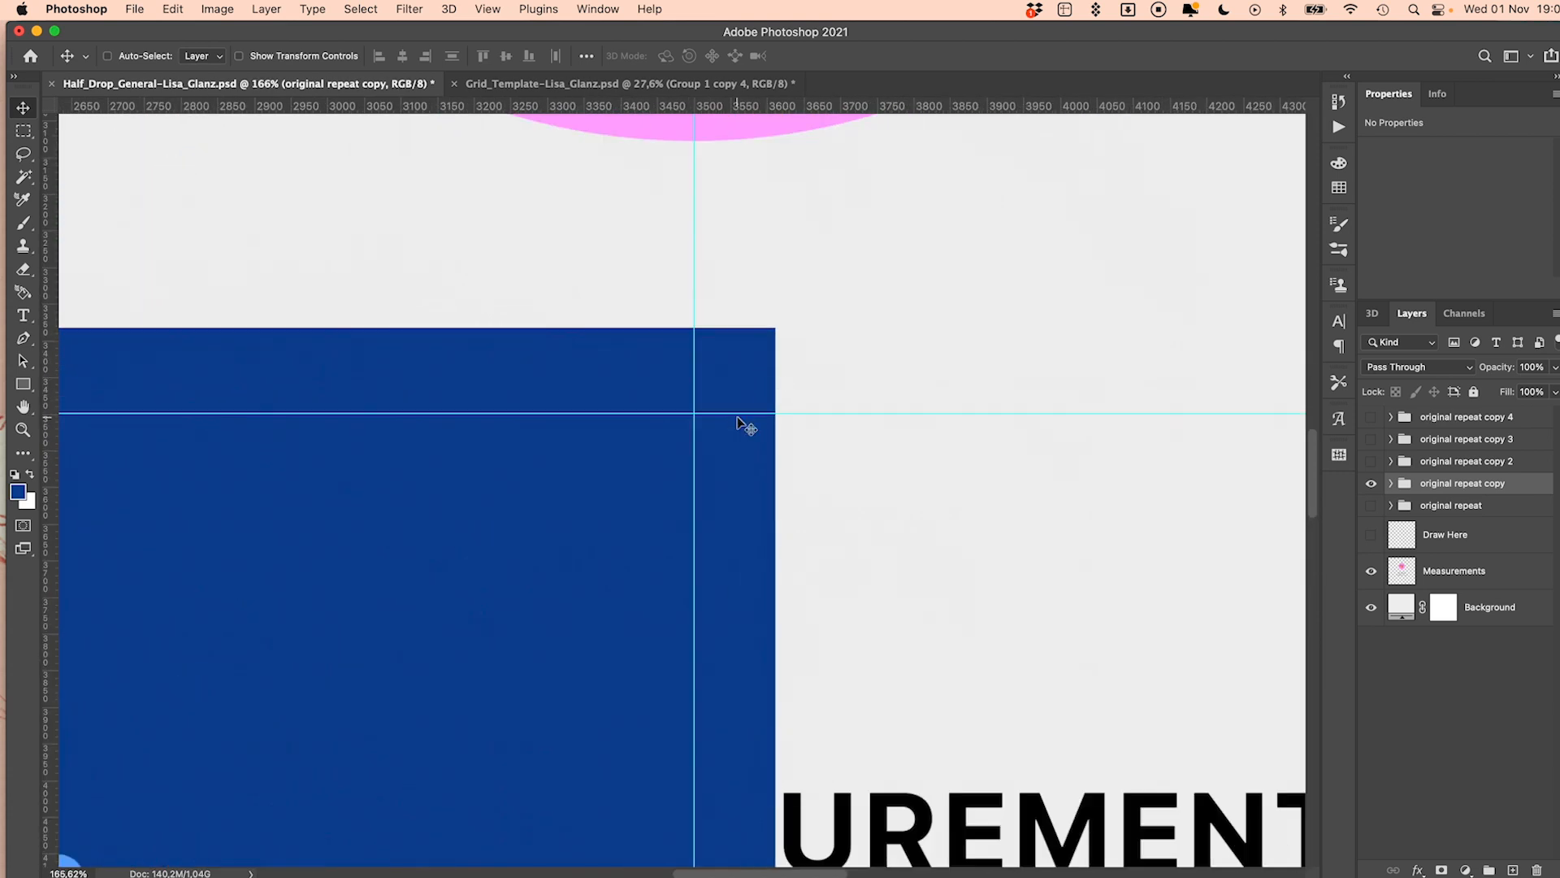
pyautogui.moveTo(606, 484); pyautogui.dragTo(581, 515)
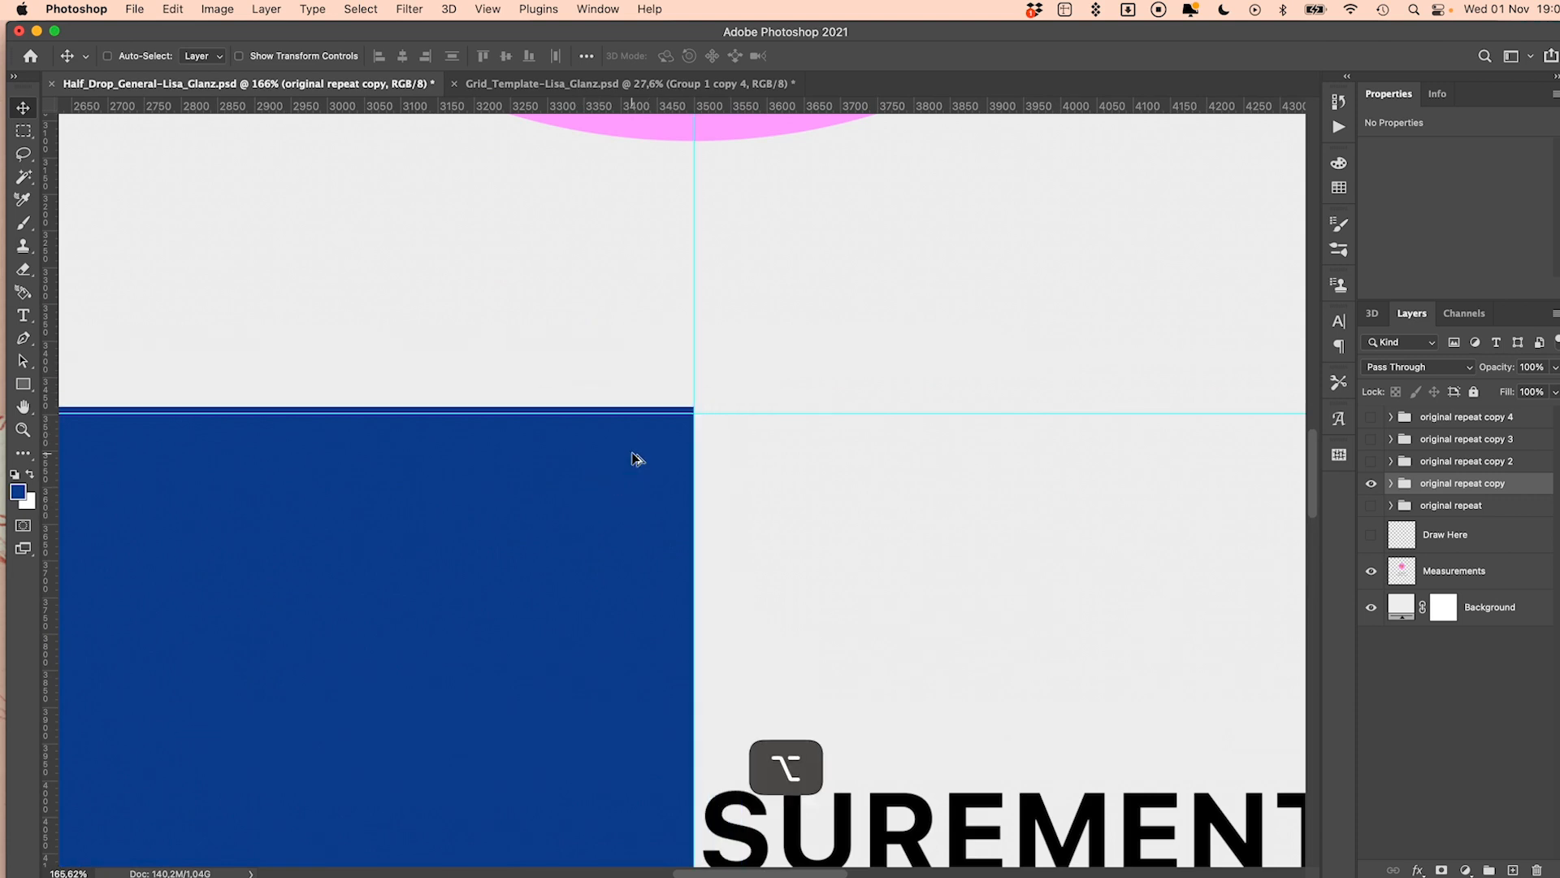
pyautogui.scroll(5, 637, 456)
pyautogui.scroll(5, 637, 457)
pyautogui.scroll(-3, 854, 557)
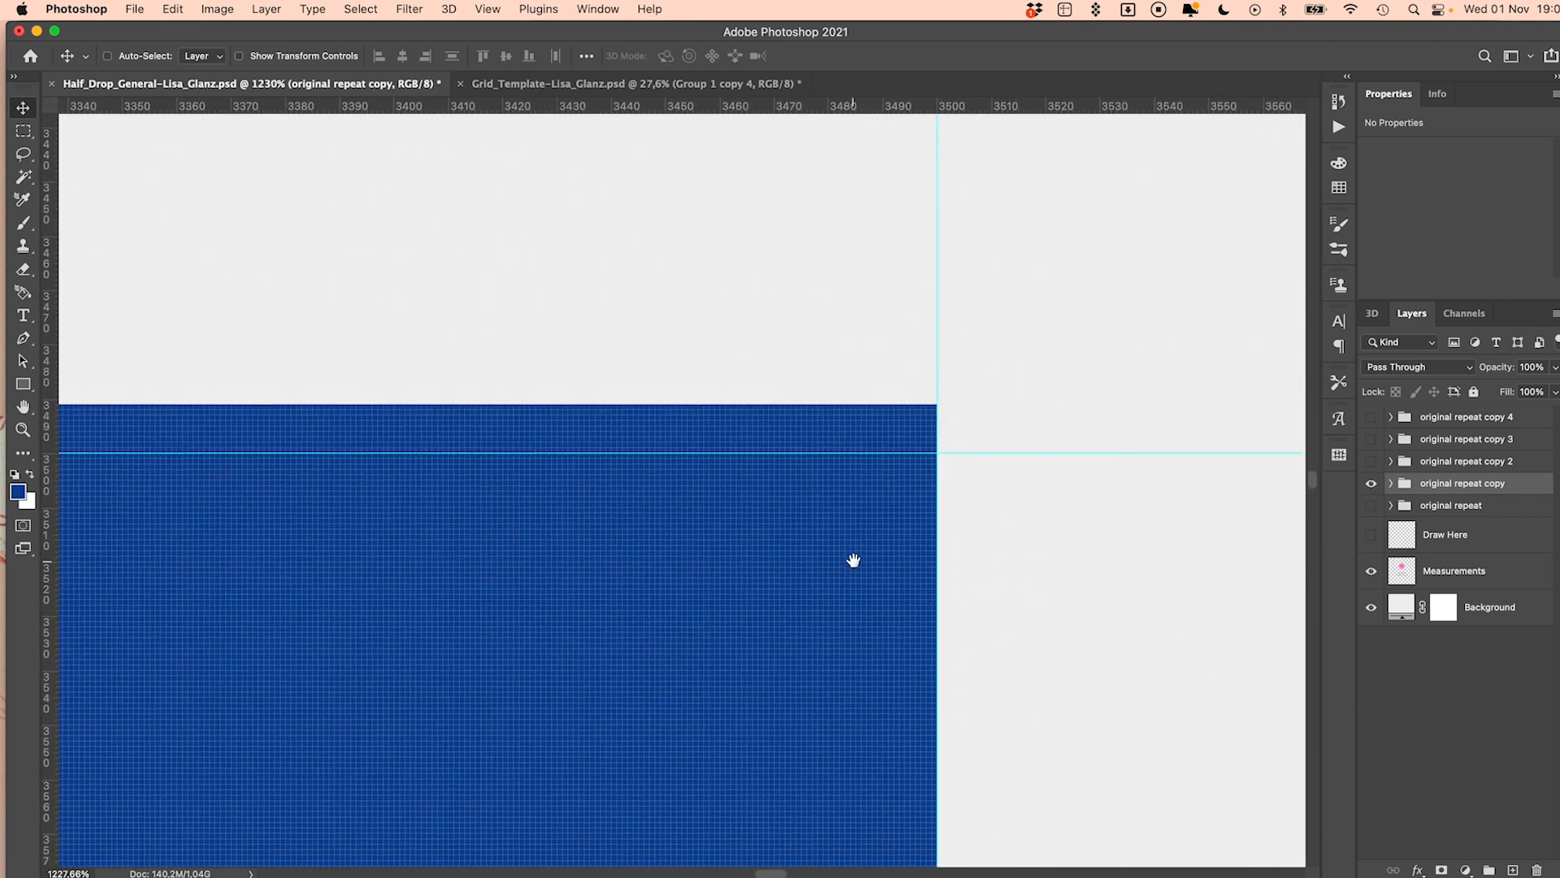
pyautogui.moveTo(867, 505); pyautogui.dragTo(865, 549)
pyautogui.scroll(-10, 846, 540)
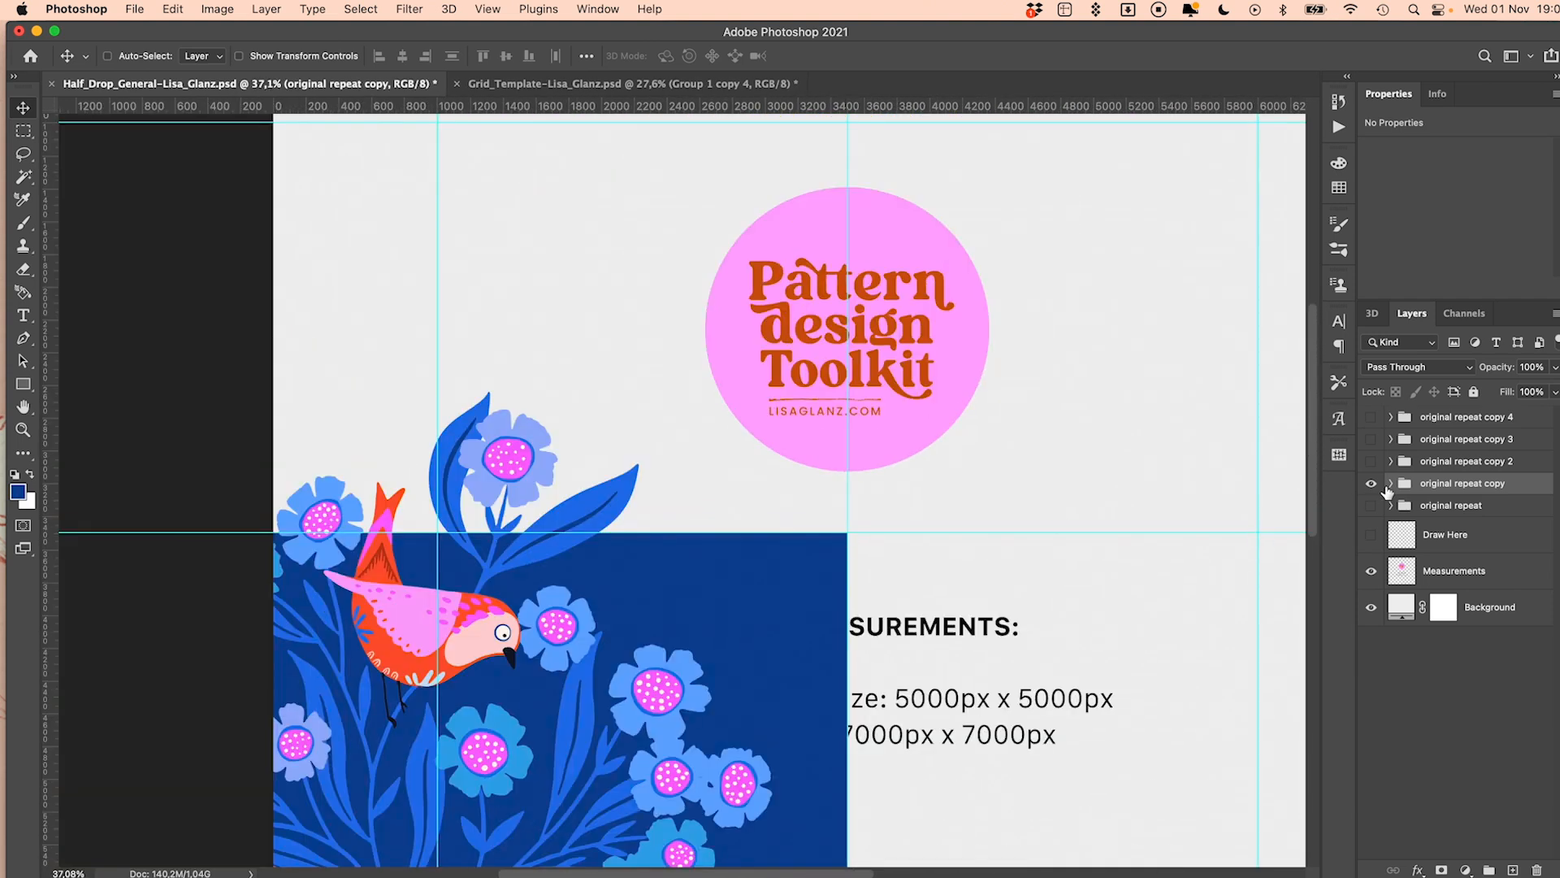
# Delete the Pattern Tile layer from "original repeat copy" and collapse the group
pyautogui.click(1390, 483)
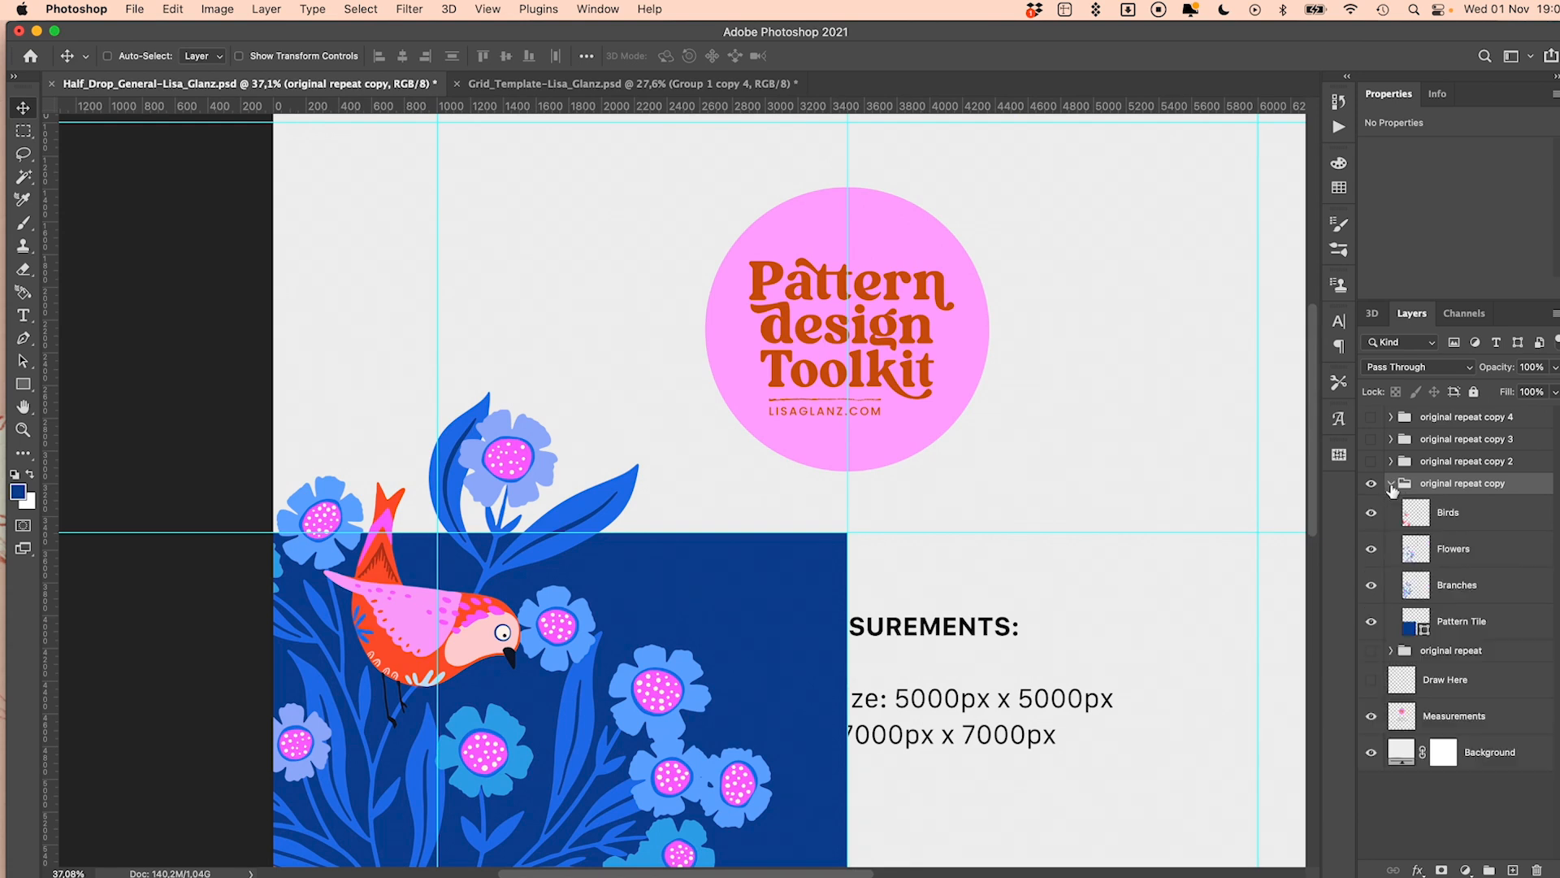
pyautogui.click(1497, 631)
pyautogui.click(1537, 870)
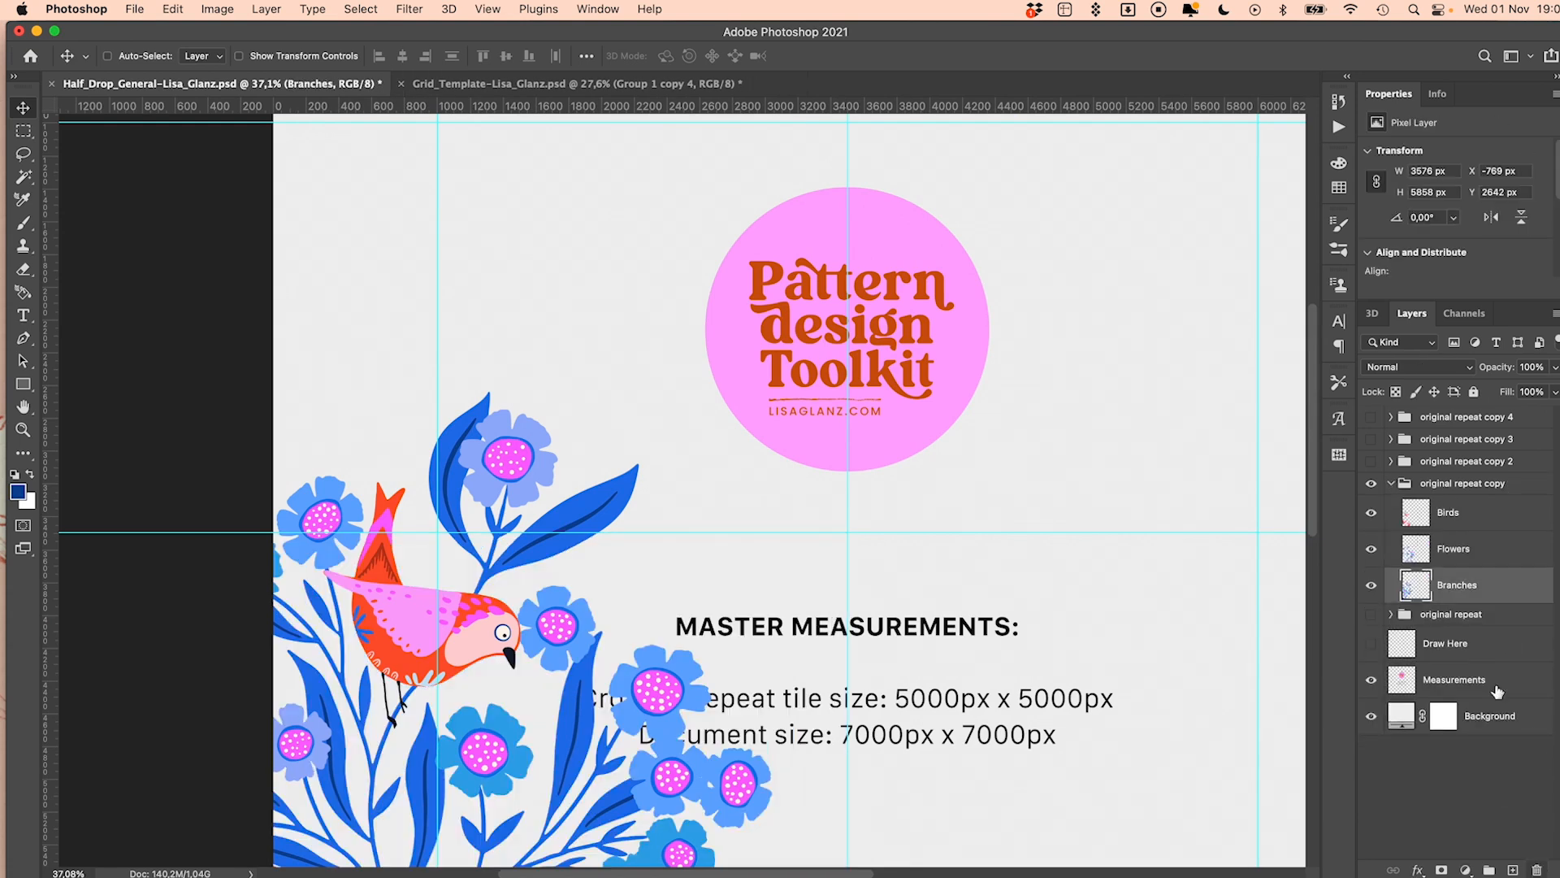
pyautogui.click(1391, 484)
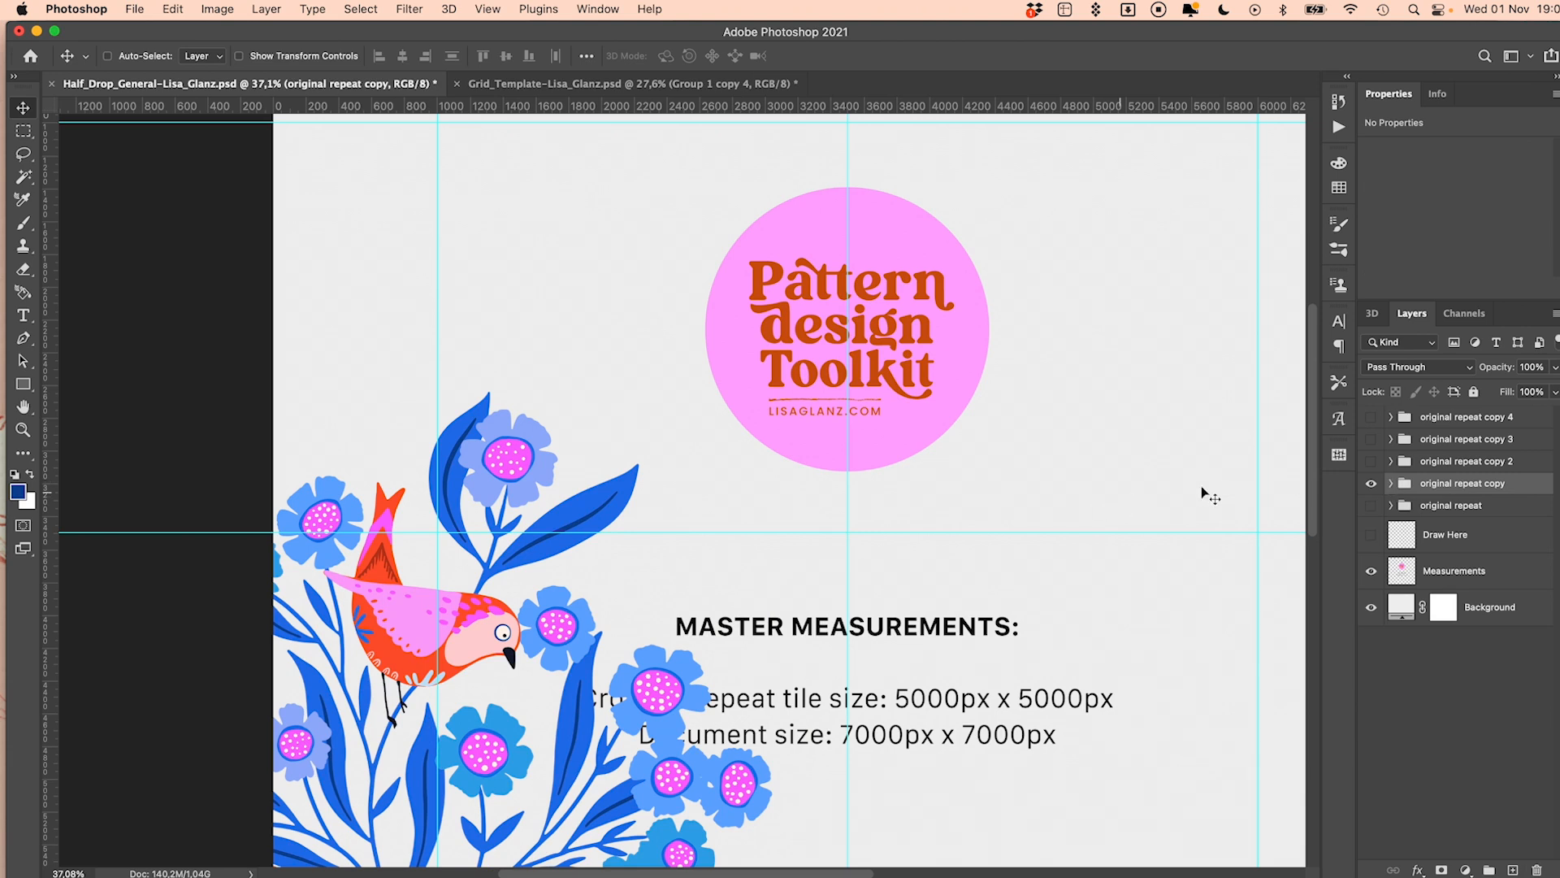
# Show "original repeat copy 2" and move it up and right so its tile's lower-left corner meets the centre guides
pyautogui.click(1371, 482)
pyautogui.click(1487, 460)
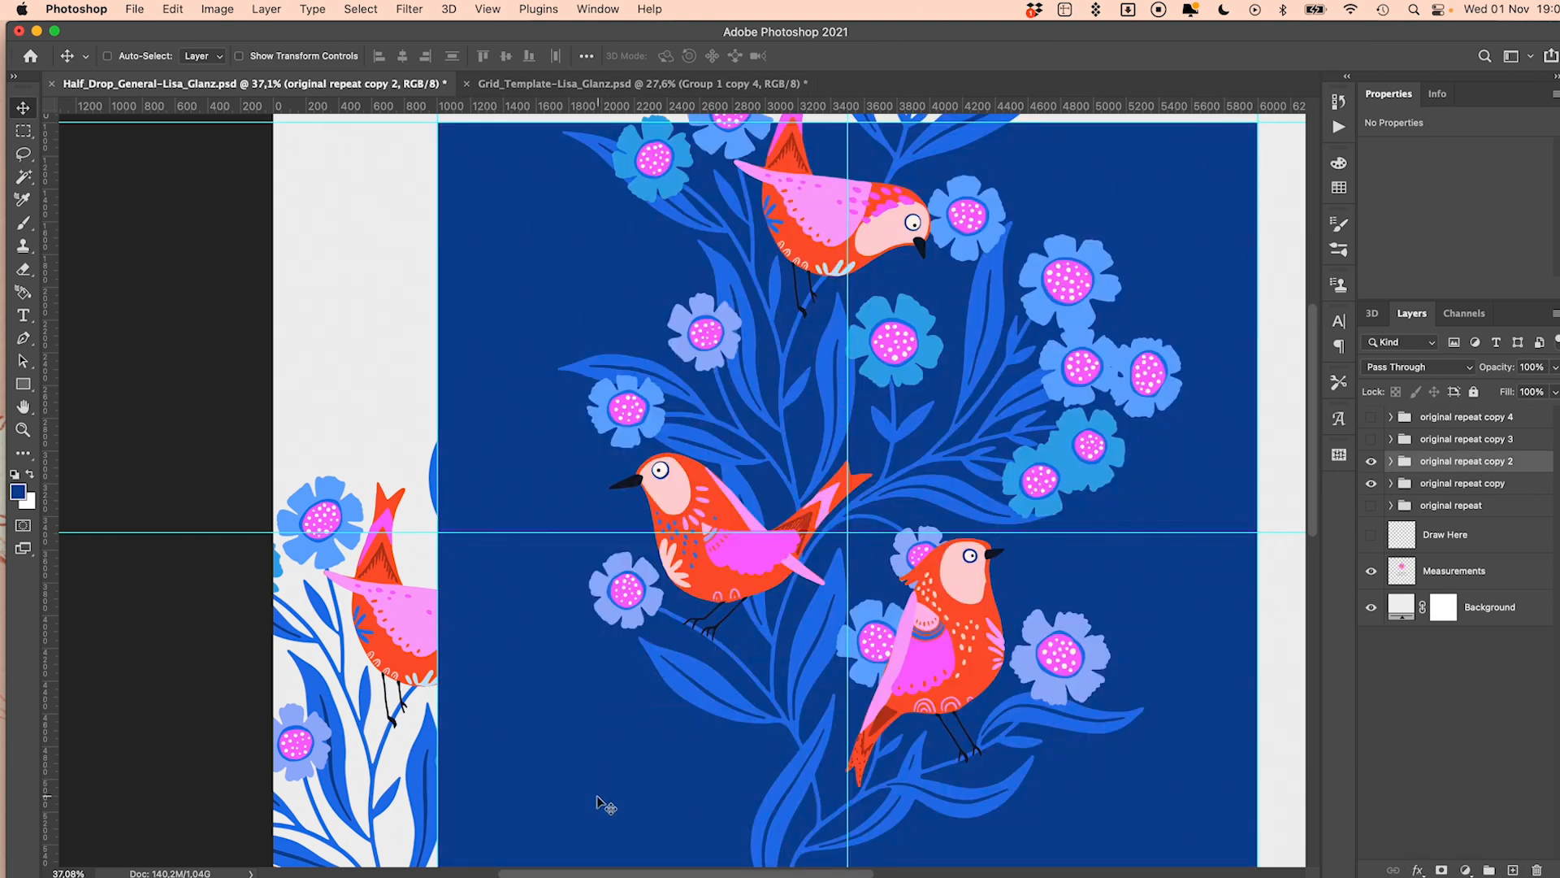
pyautogui.moveTo(610, 803); pyautogui.dragTo(1014, 392)
pyautogui.keyDown('alt'); pyautogui.scroll(10, 824, 533); pyautogui.keyUp('alt')
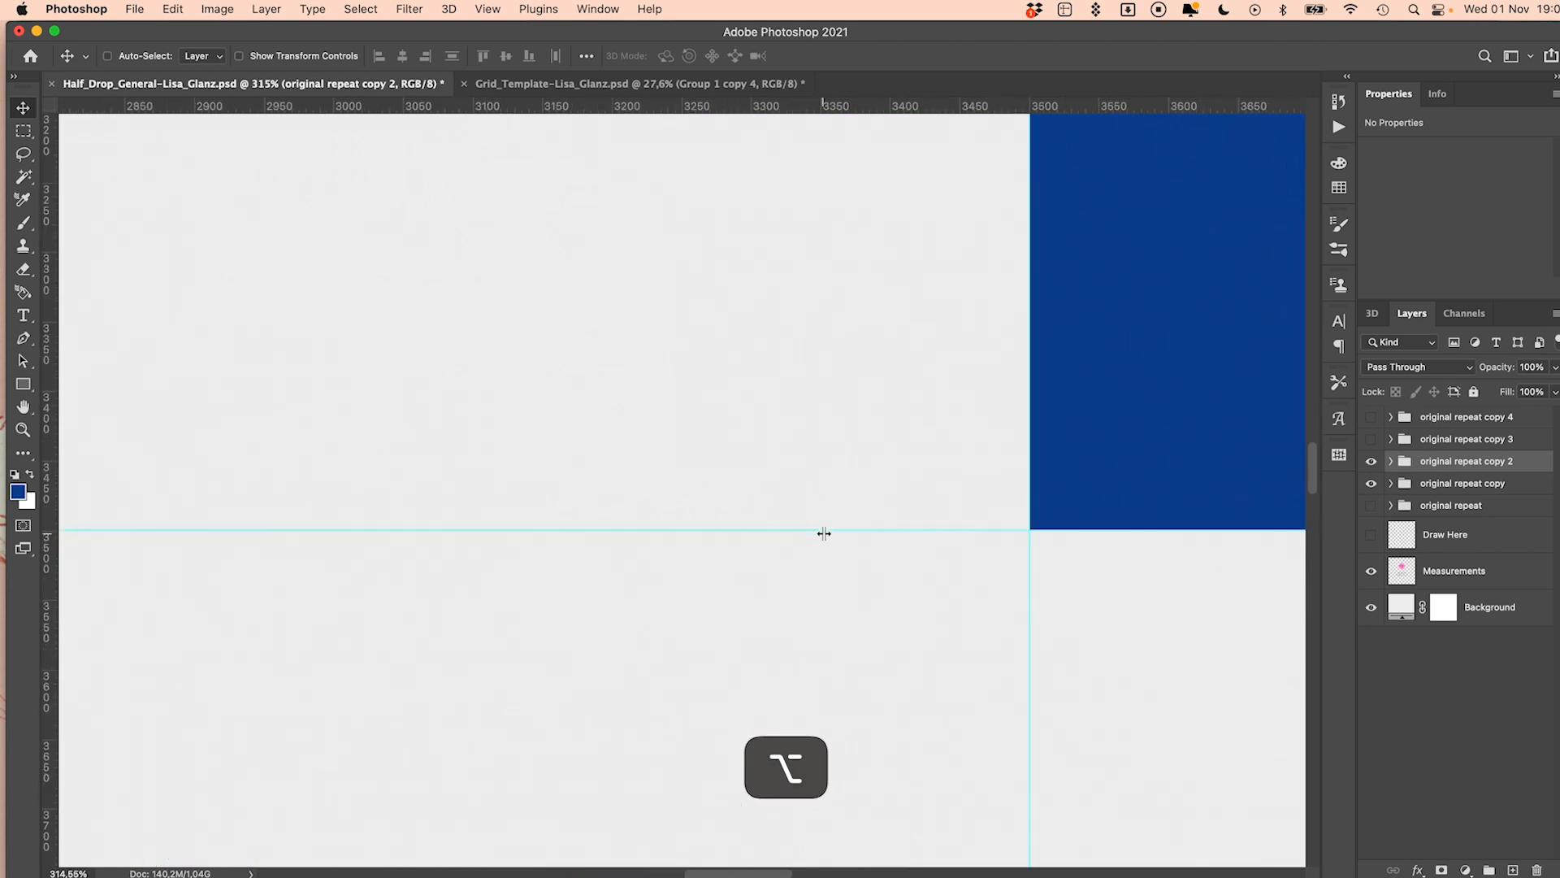
pyautogui.moveTo(973, 527); pyautogui.dragTo(488, 578)
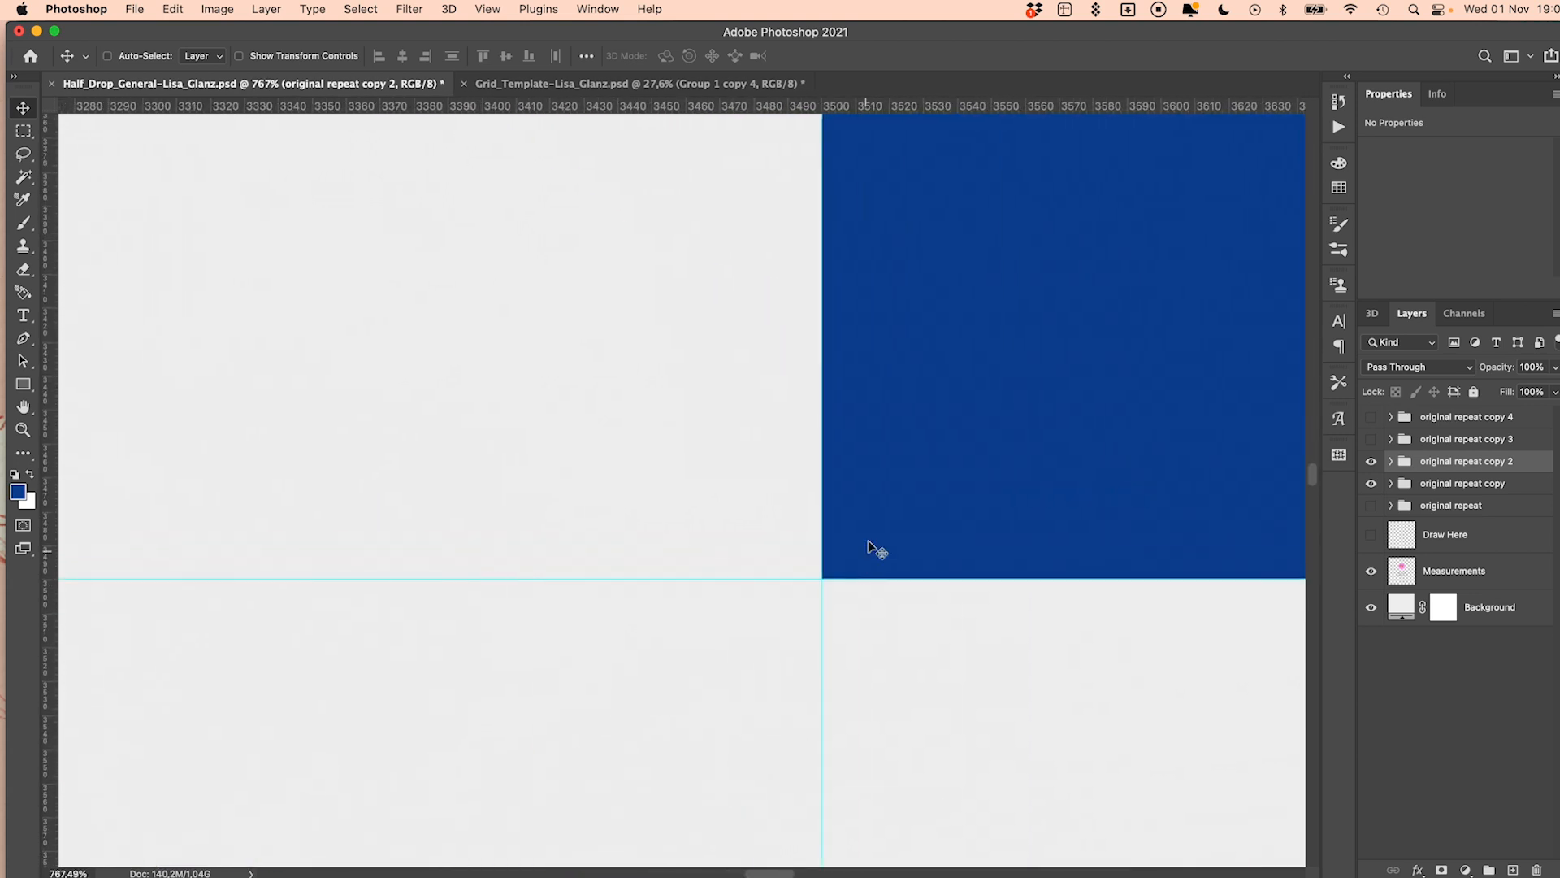
pyautogui.keyDown('alt'); pyautogui.scroll(-10, 837, 601); pyautogui.keyUp('alt')
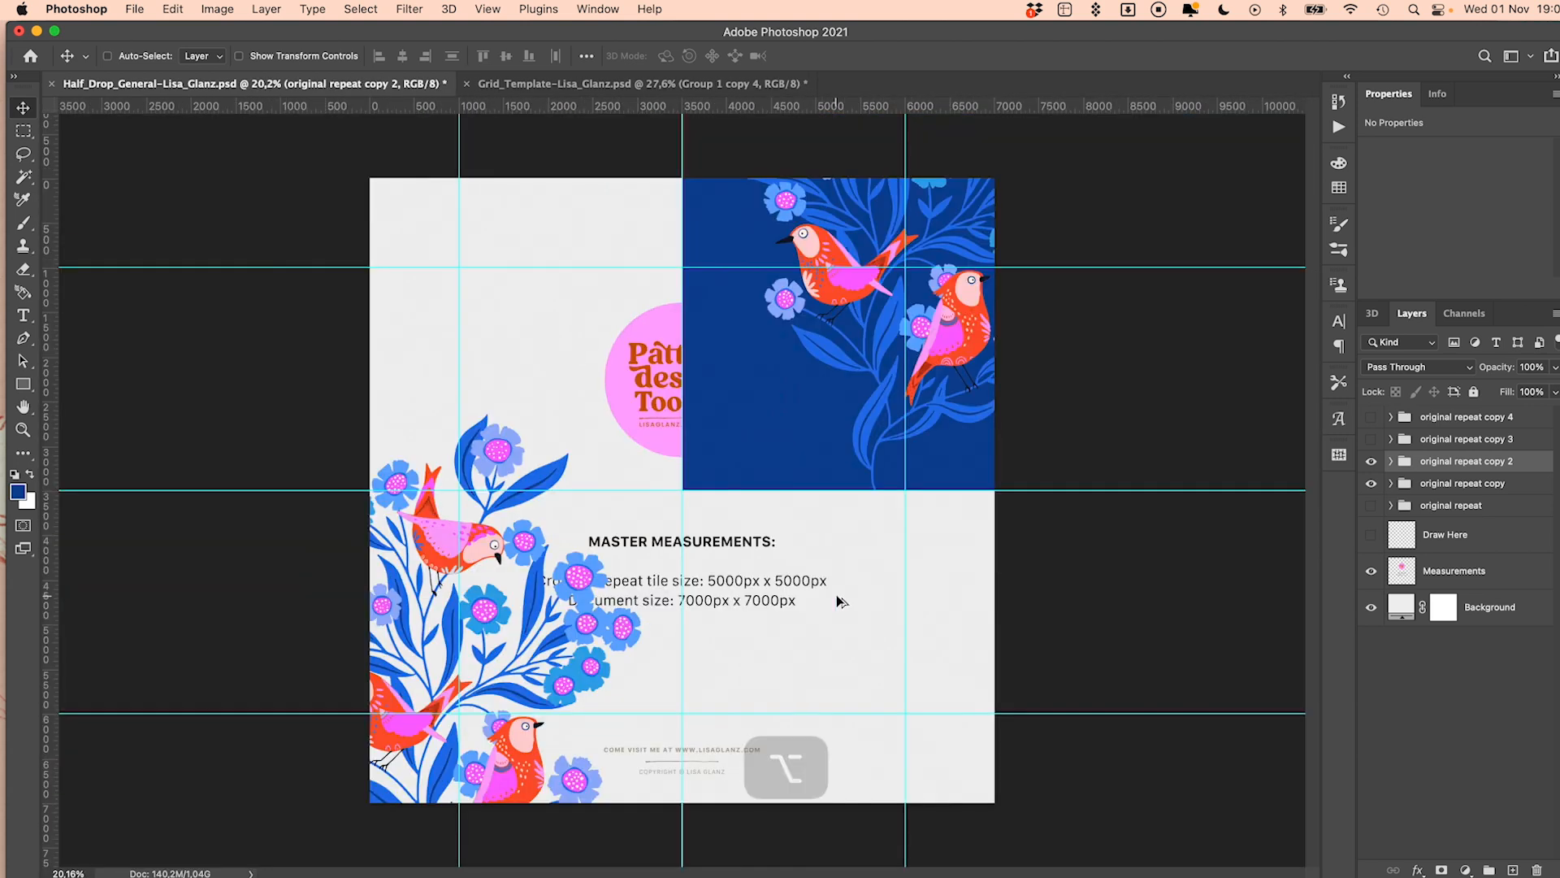
# Delete the Pattern Tile layer from "original repeat copy 2" and hide the Measurements layer
pyautogui.click(1391, 462)
pyautogui.click(1477, 601)
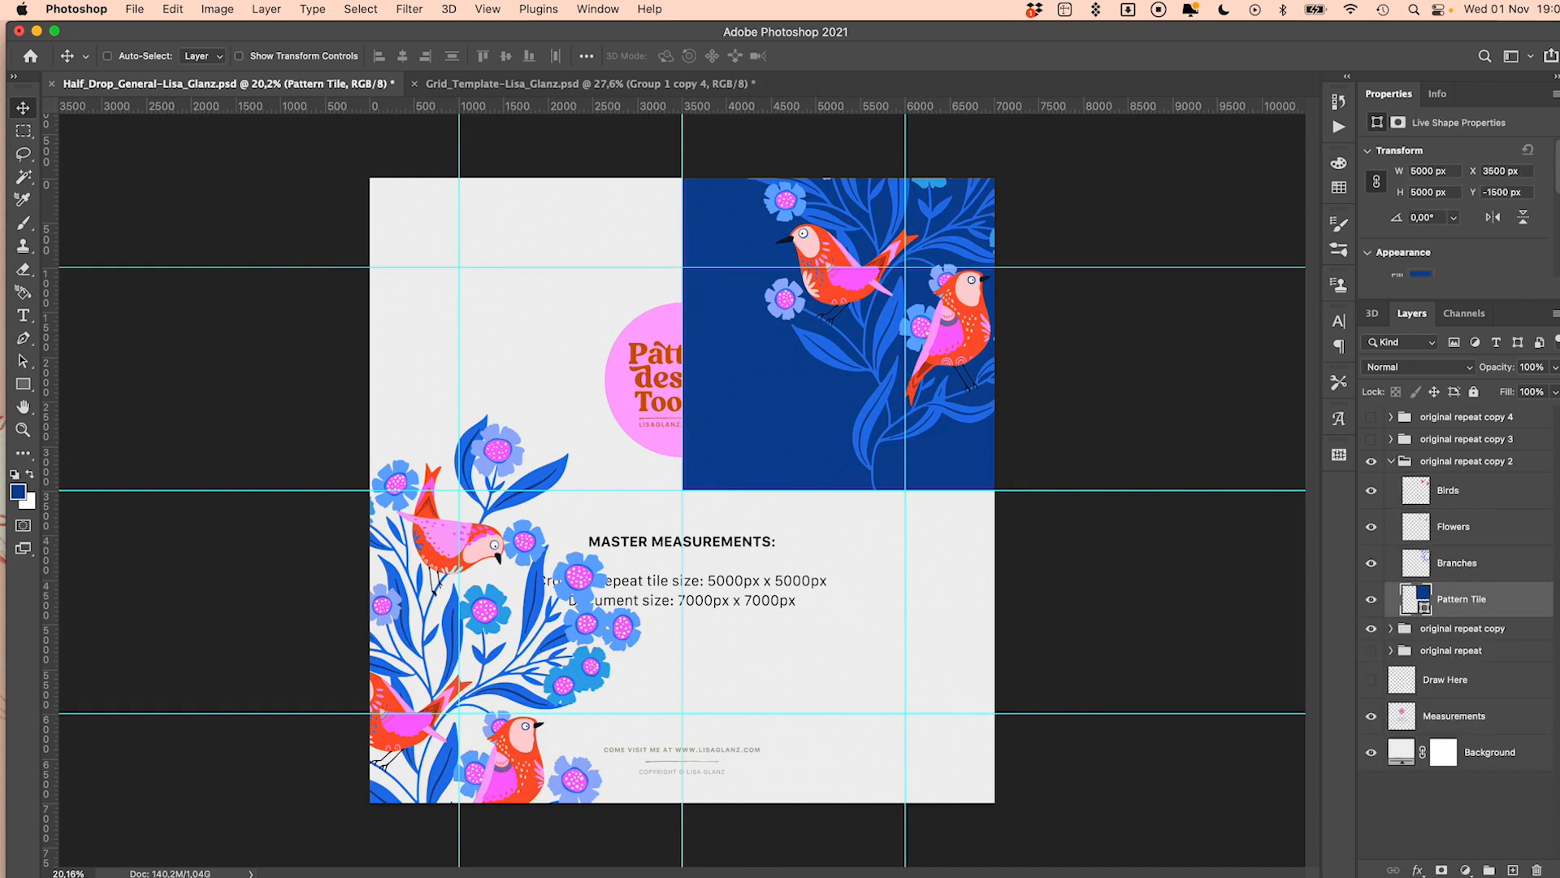
pyautogui.click(1537, 871)
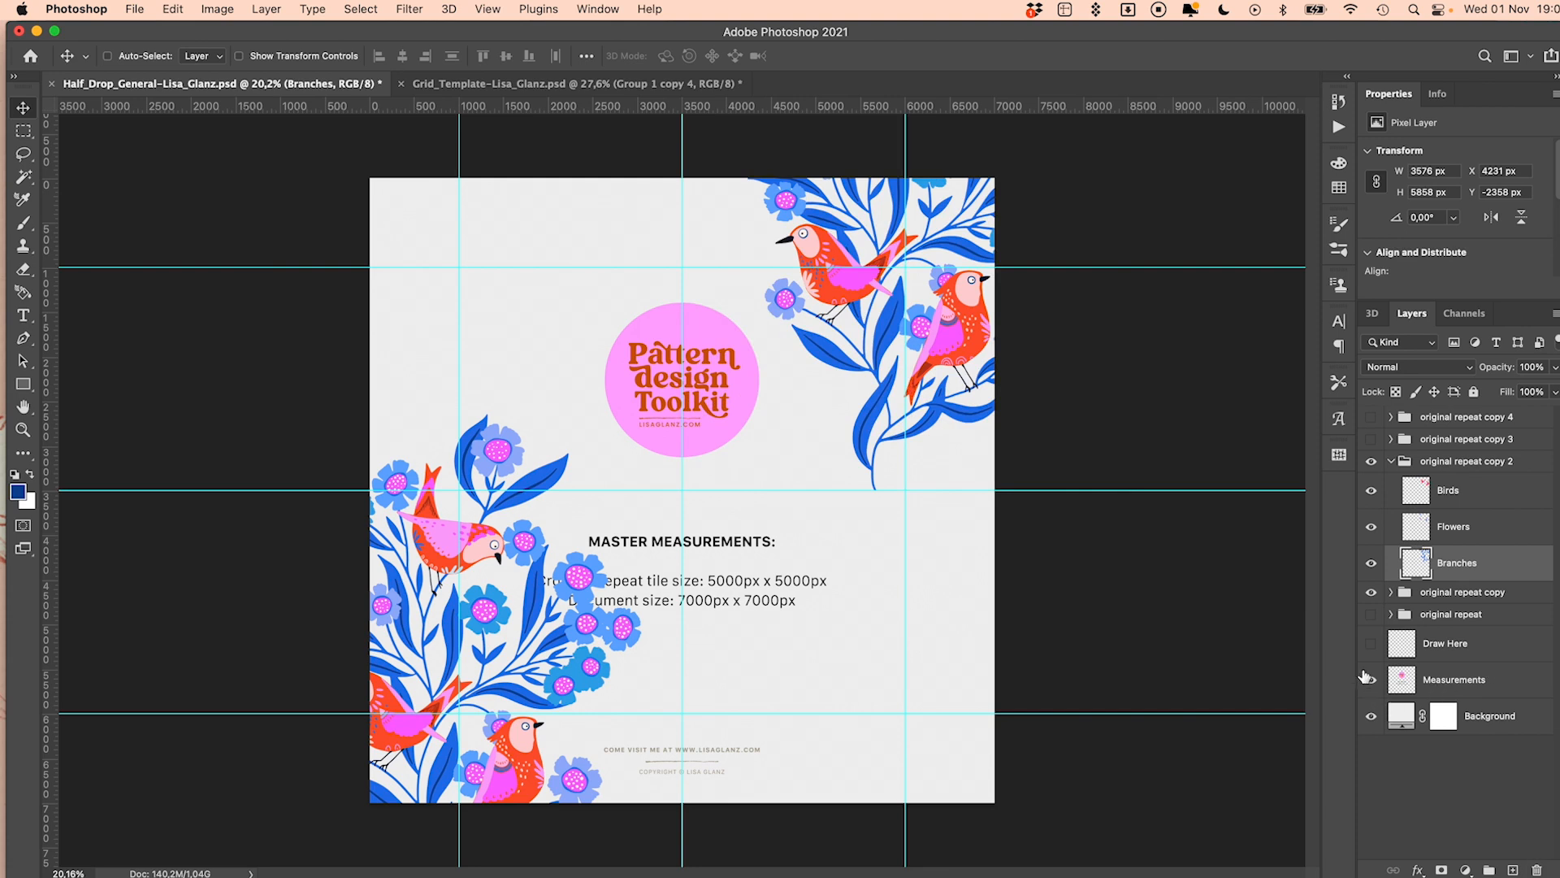
pyautogui.click(1371, 681)
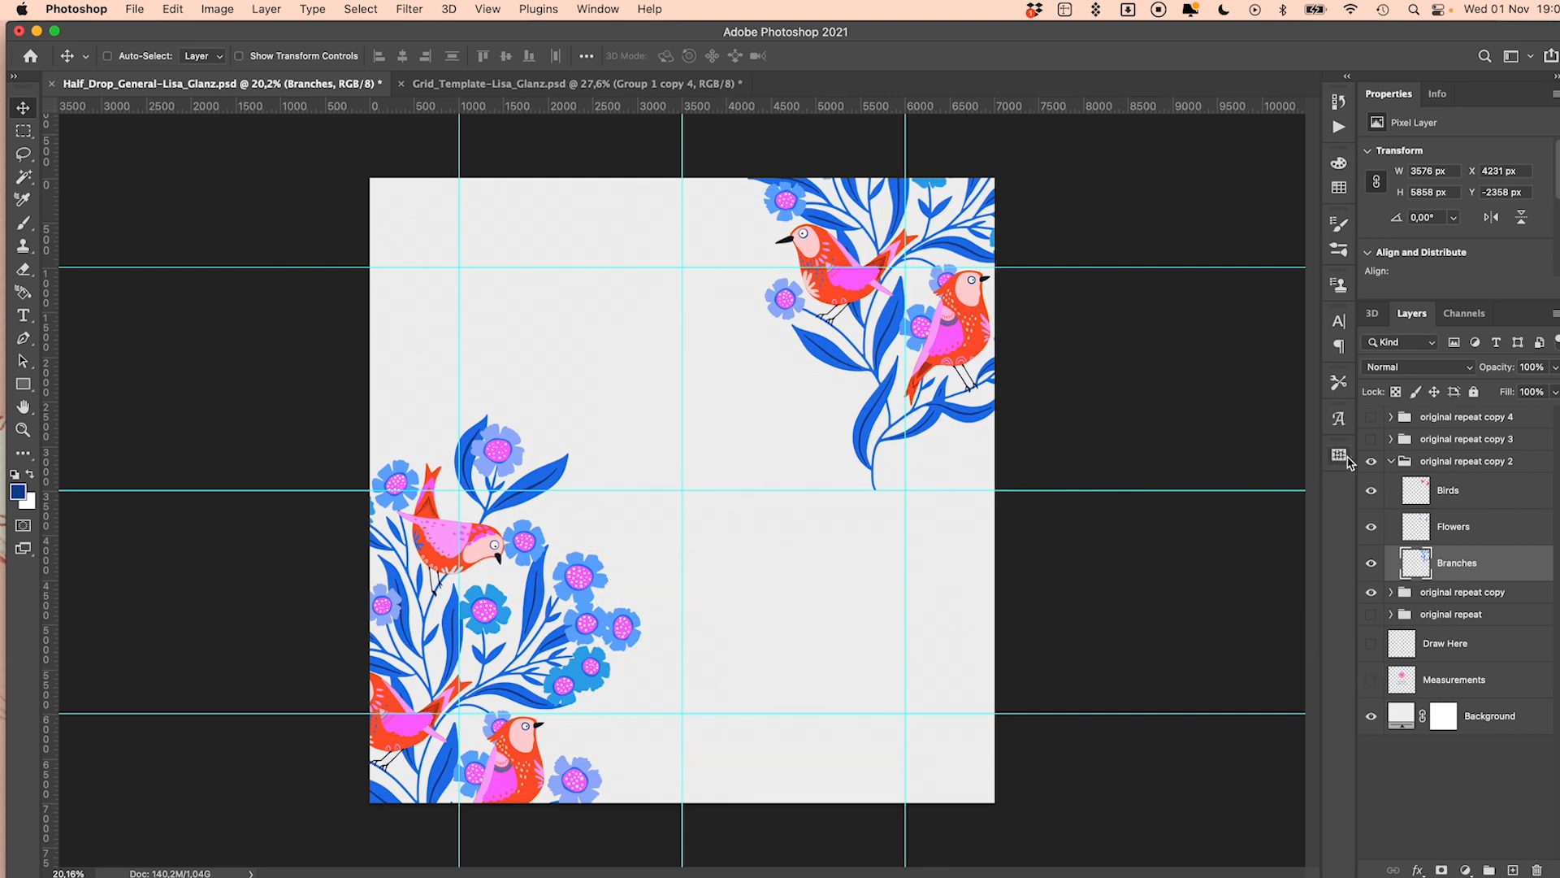
pyautogui.click(1391, 462)
# Show "original repeat copy 3" and move it up and left so its tile's lower-right corner meets the centre guides
pyautogui.click(1372, 439)
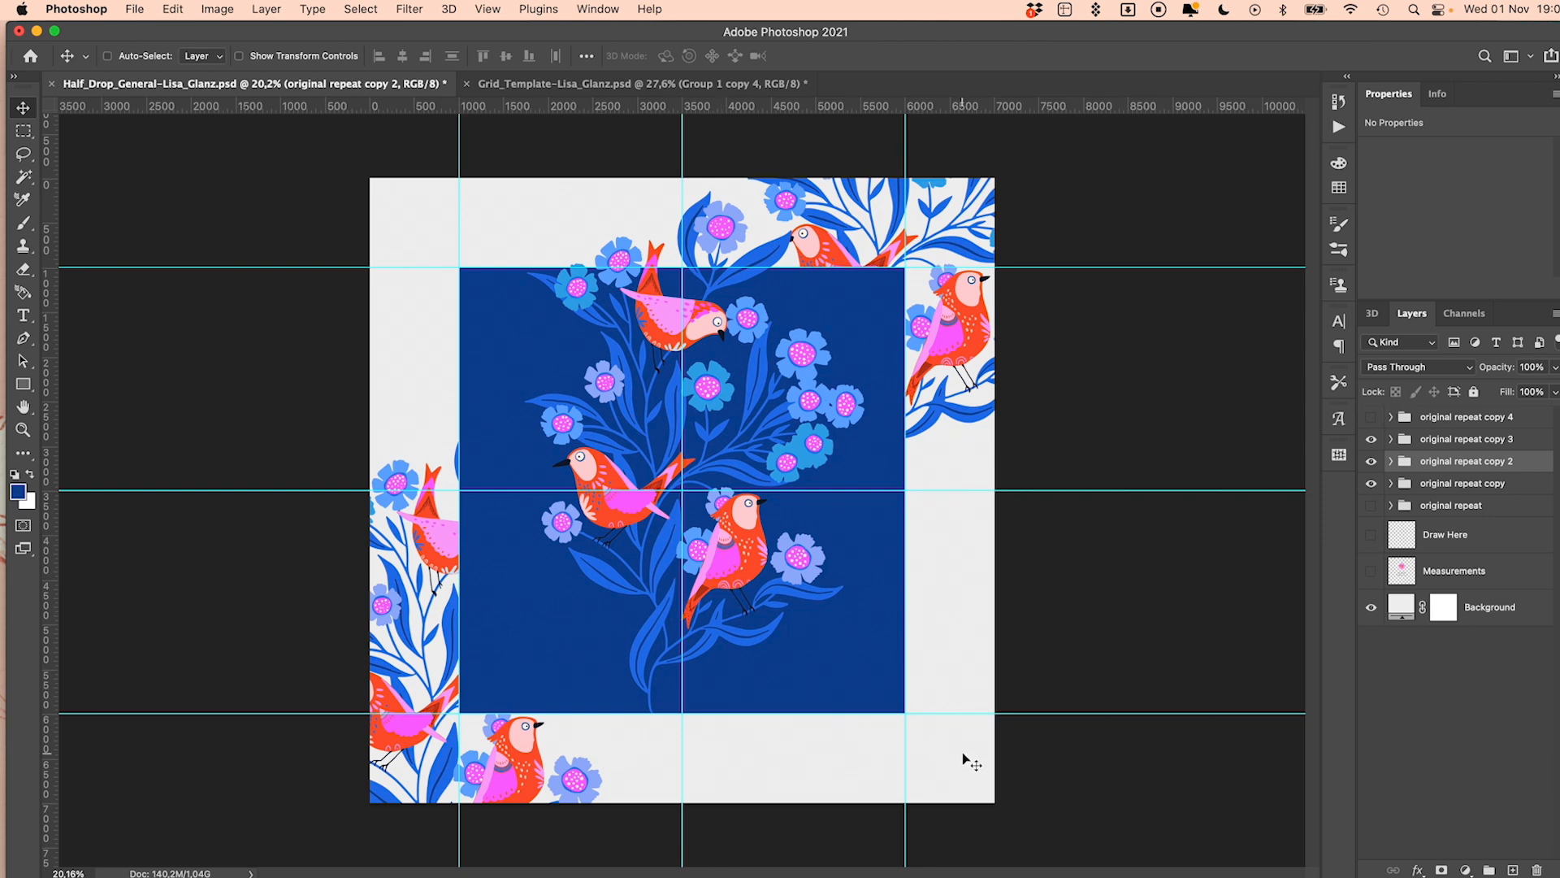
pyautogui.click(1469, 442)
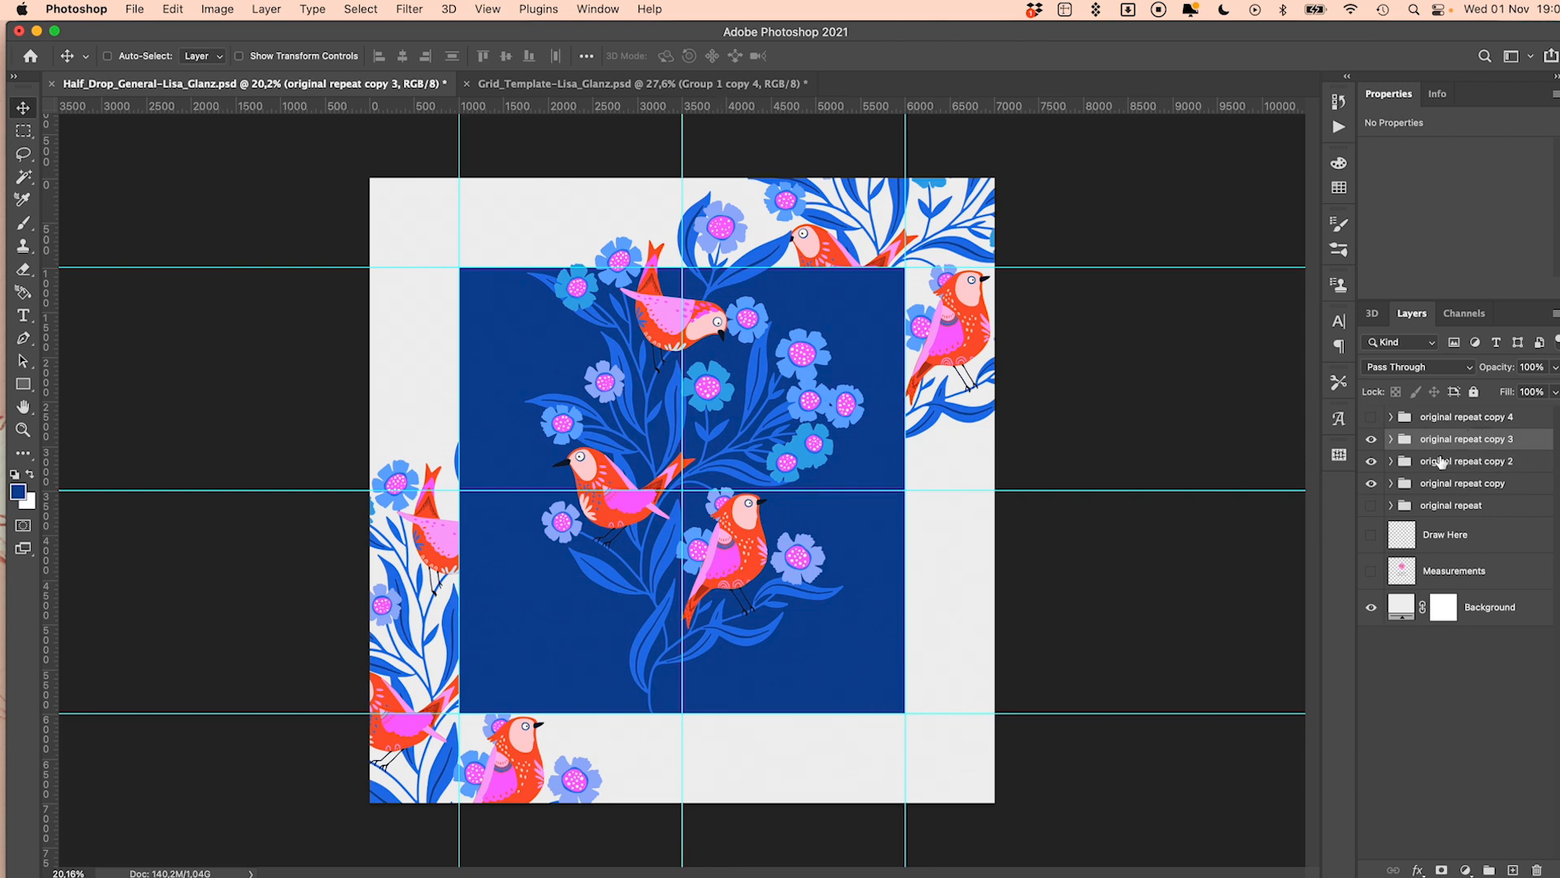
pyautogui.moveTo(826, 675); pyautogui.dragTo(598, 446)
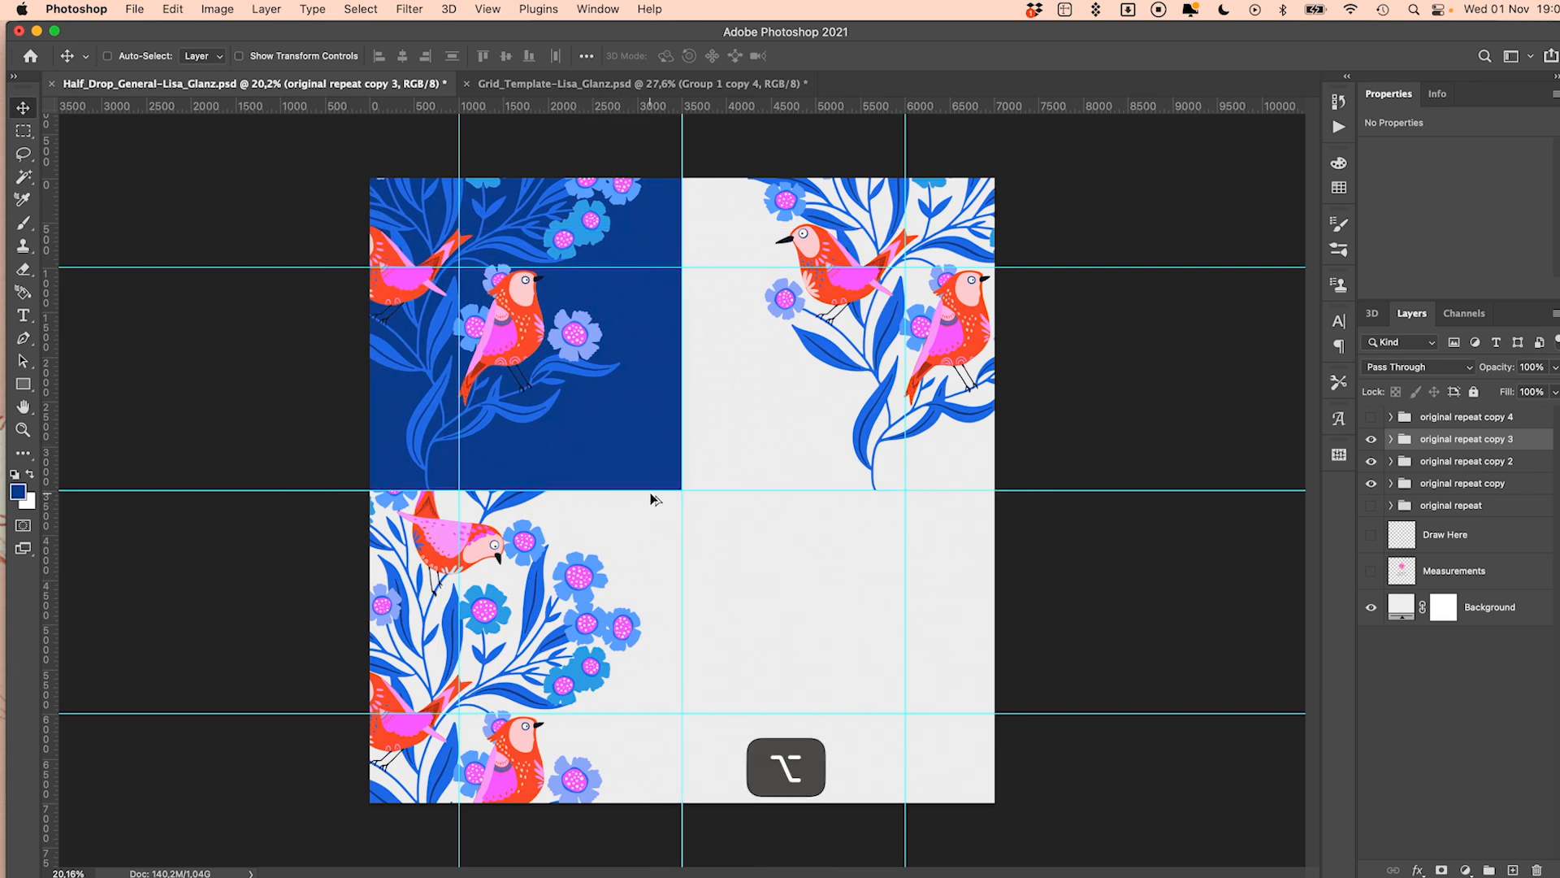
pyautogui.scroll(6, 651, 497)
pyautogui.scroll(-3, 845, 469)
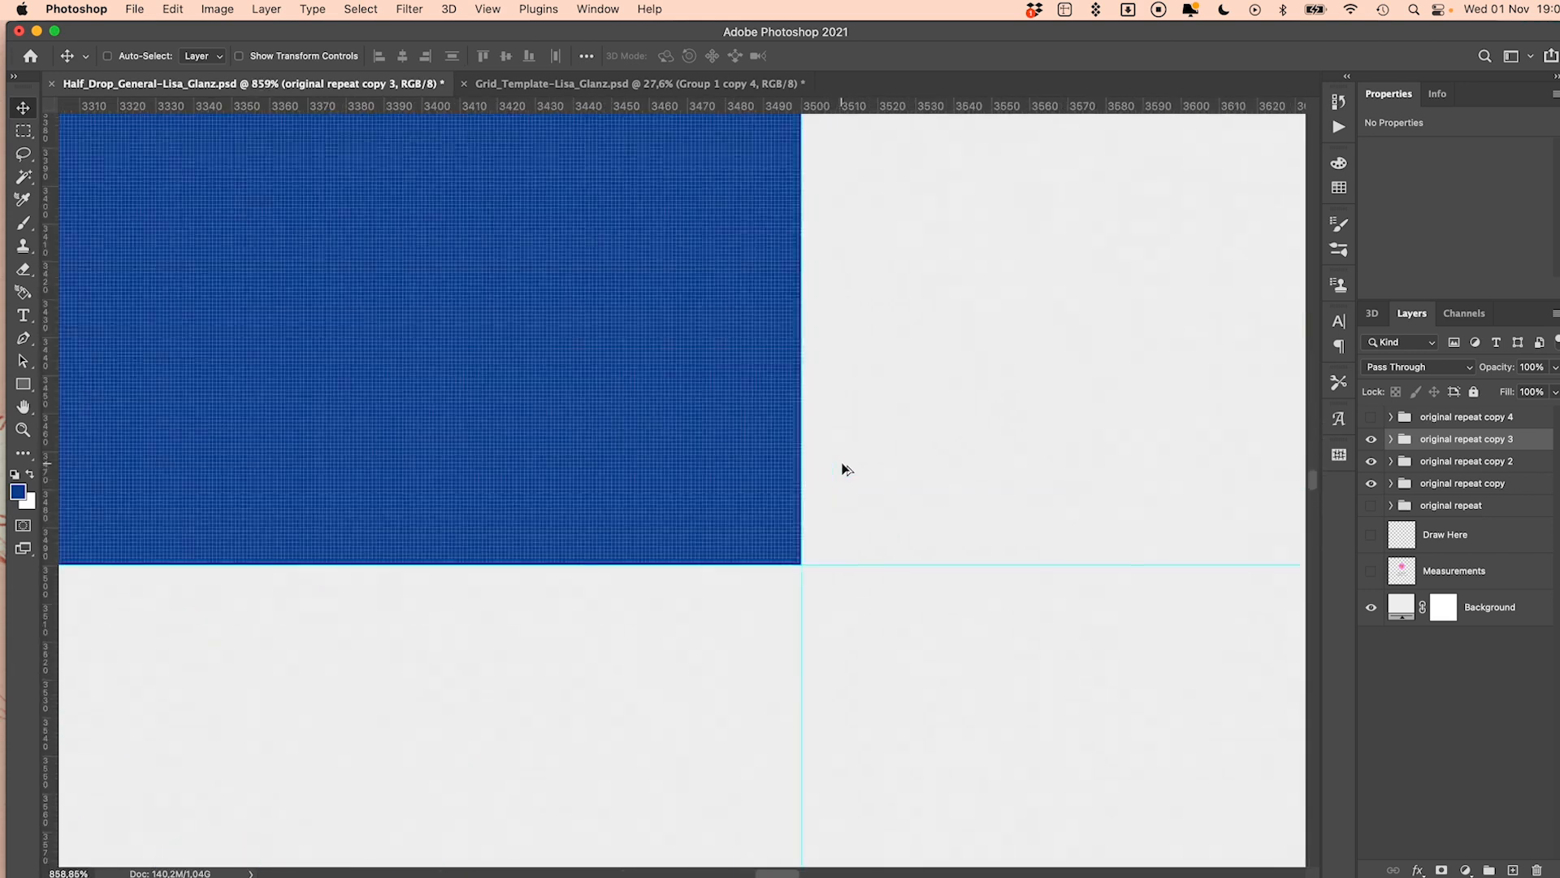
pyautogui.scroll(-5, 842, 469)
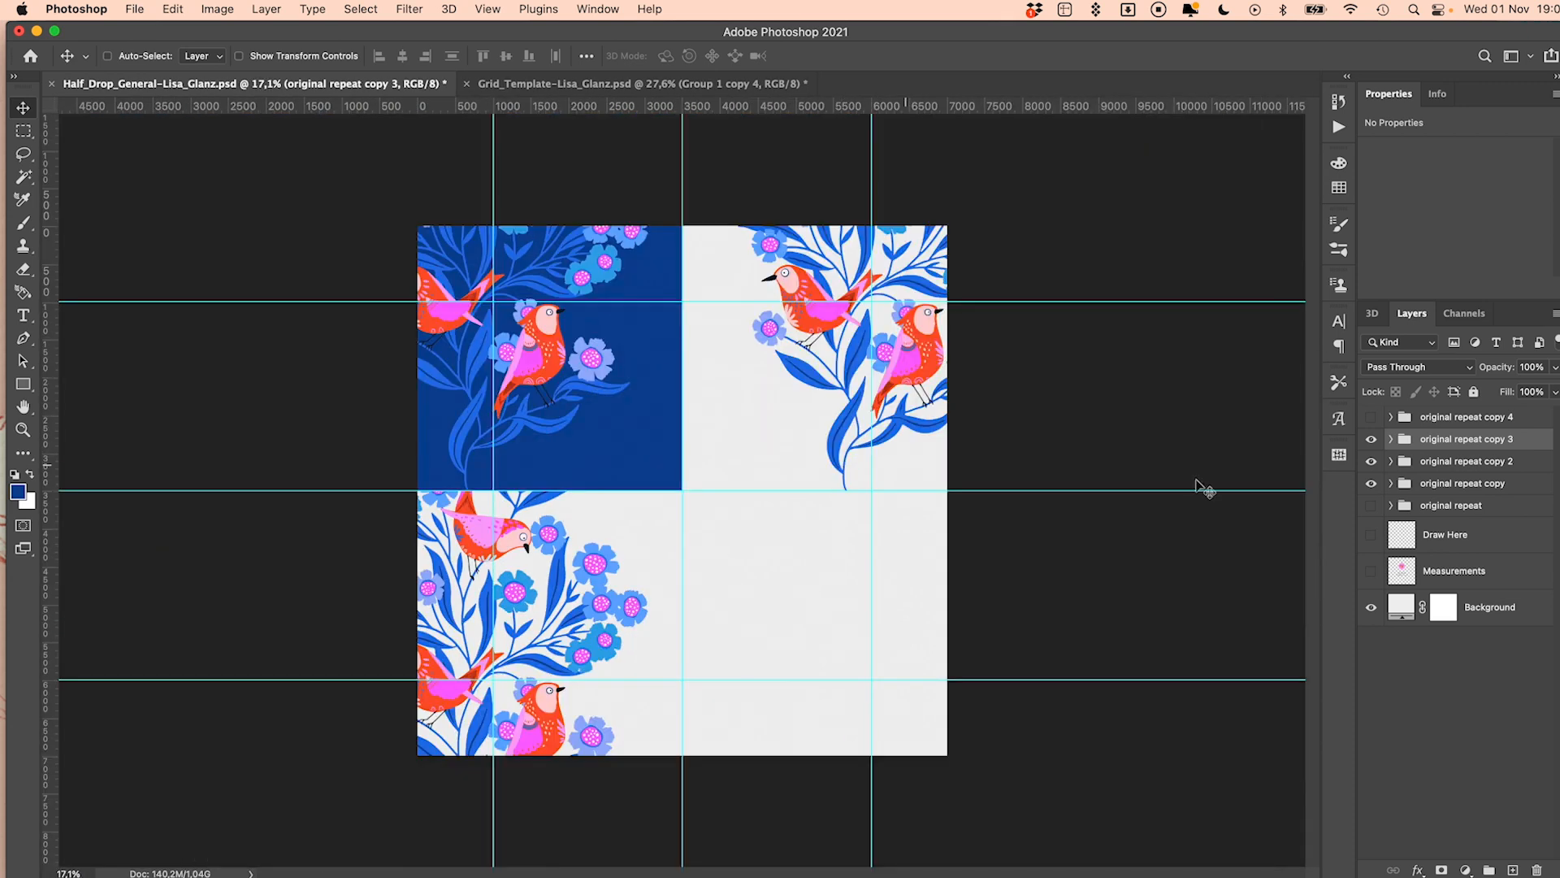
# Delete the Pattern Tile layer from "original repeat copy 3"
pyautogui.click(1392, 440)
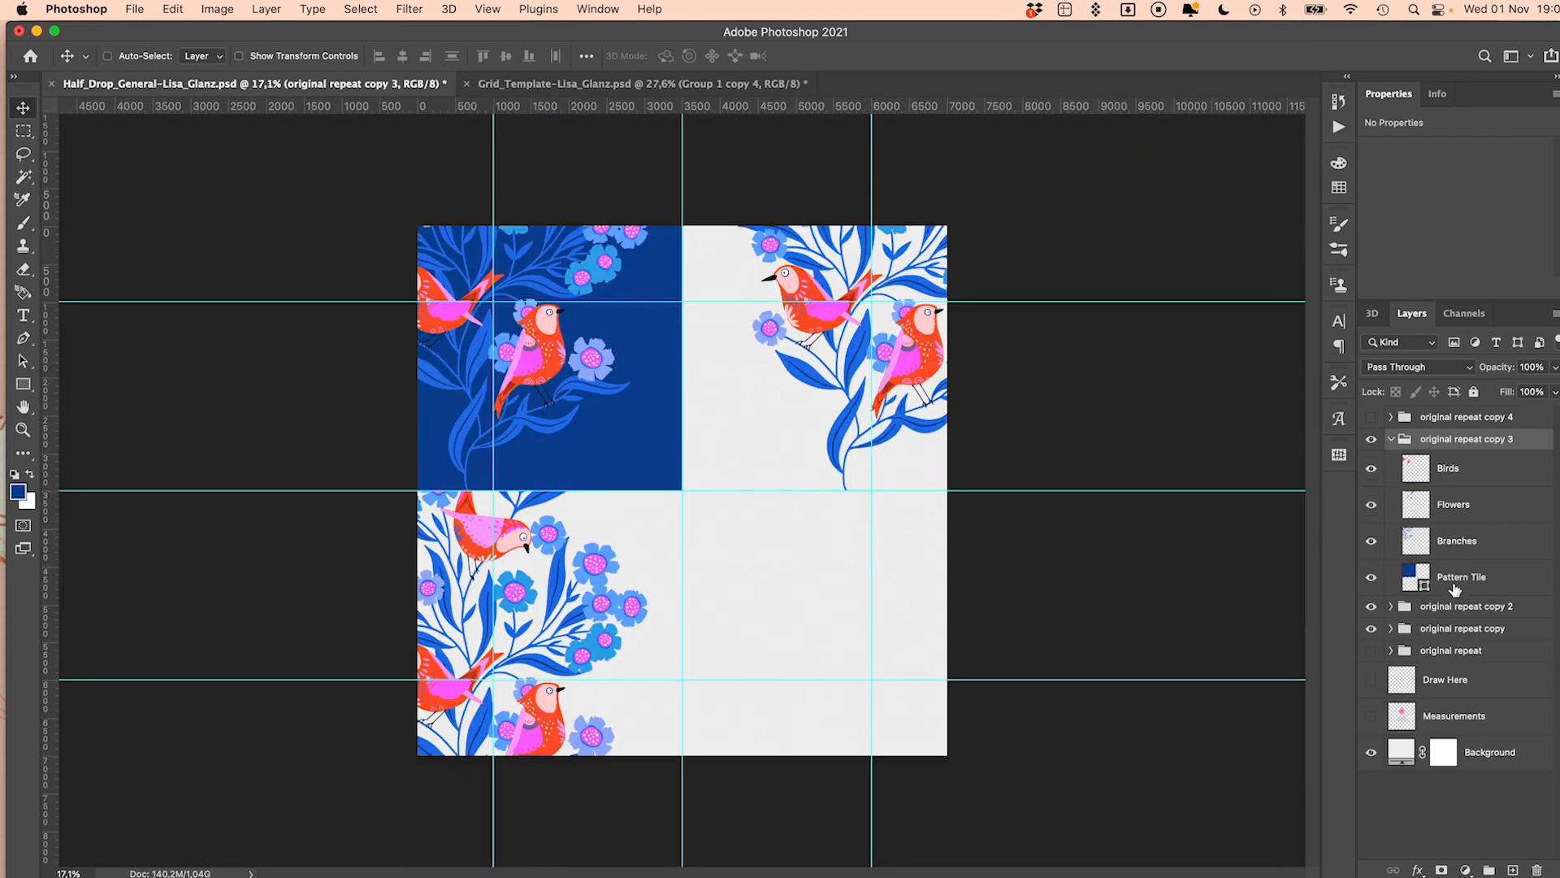
pyautogui.click(1454, 579)
pyautogui.click(1537, 870)
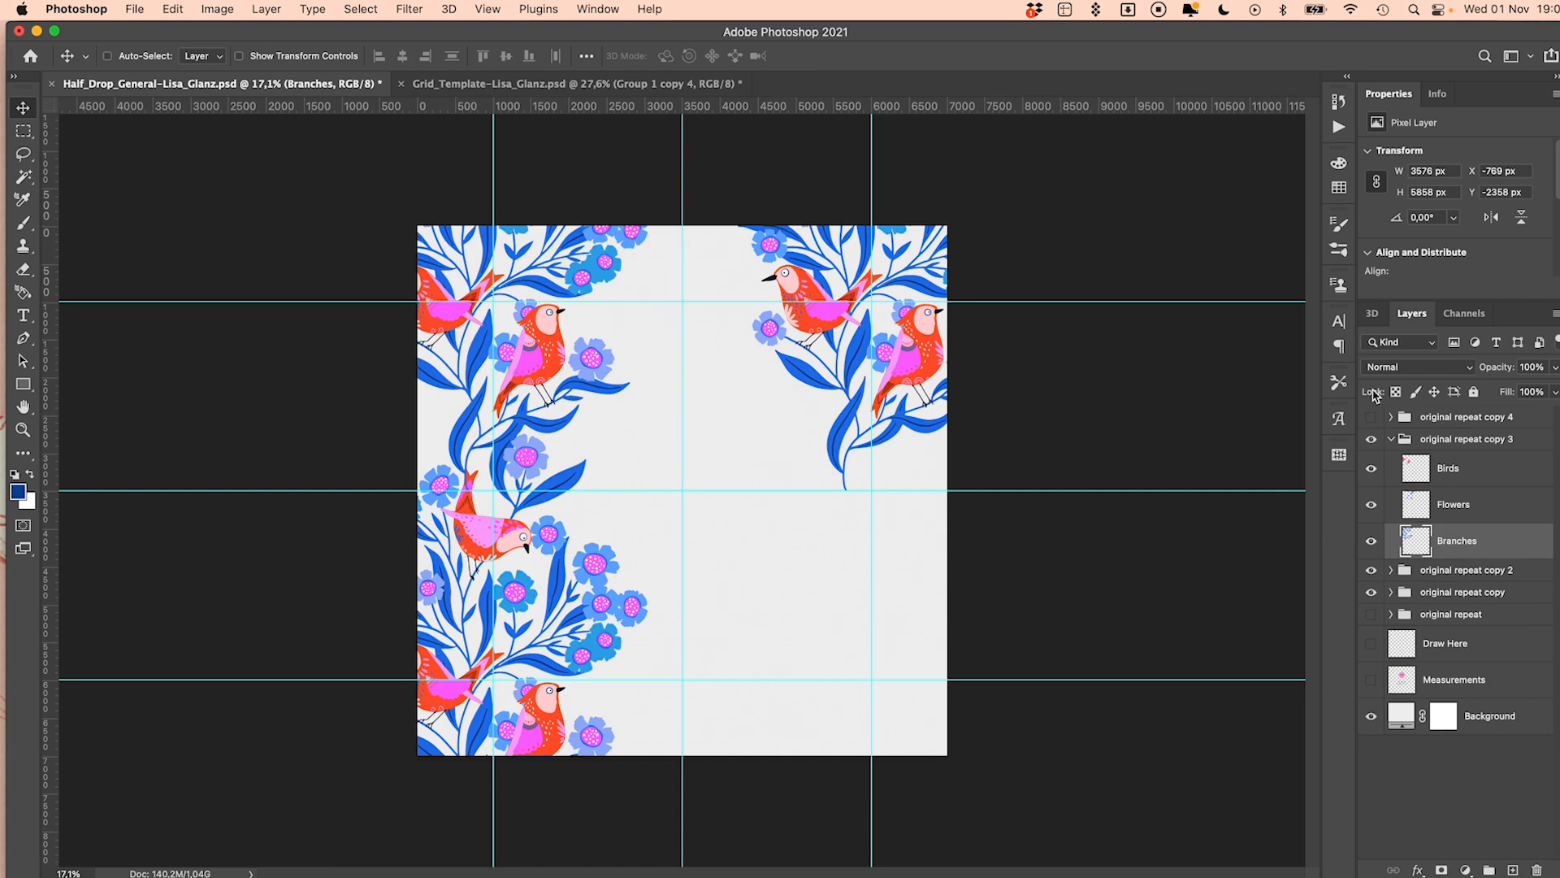
# Show "original repeat copy 4" and move it down and right so its tile's upper-left corner meets the centre guides
pyautogui.click(1392, 440)
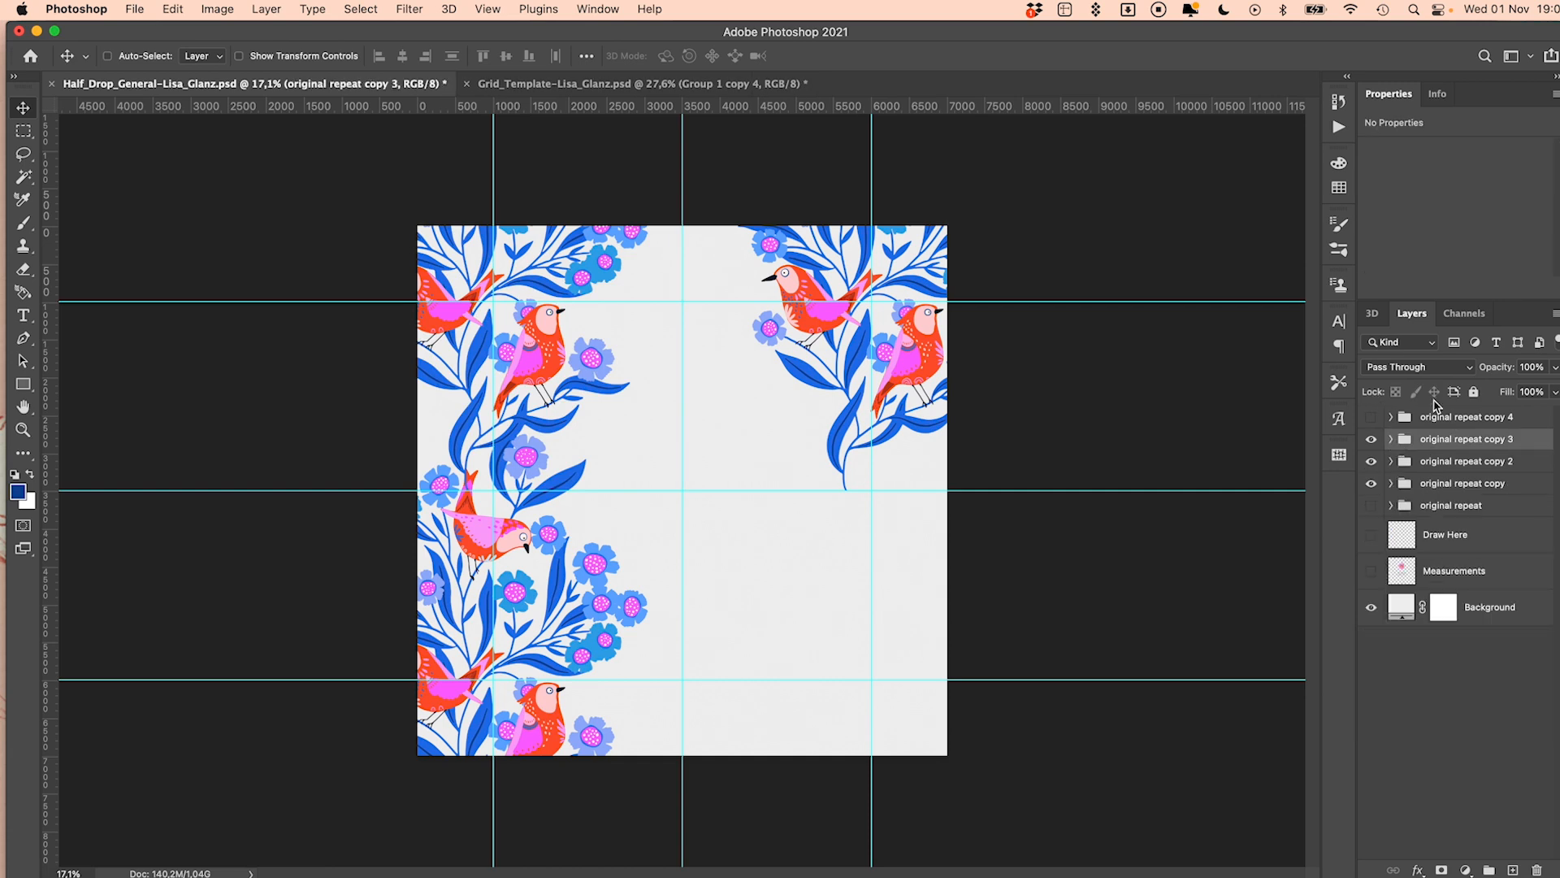
pyautogui.click(1371, 417)
pyautogui.click(1438, 422)
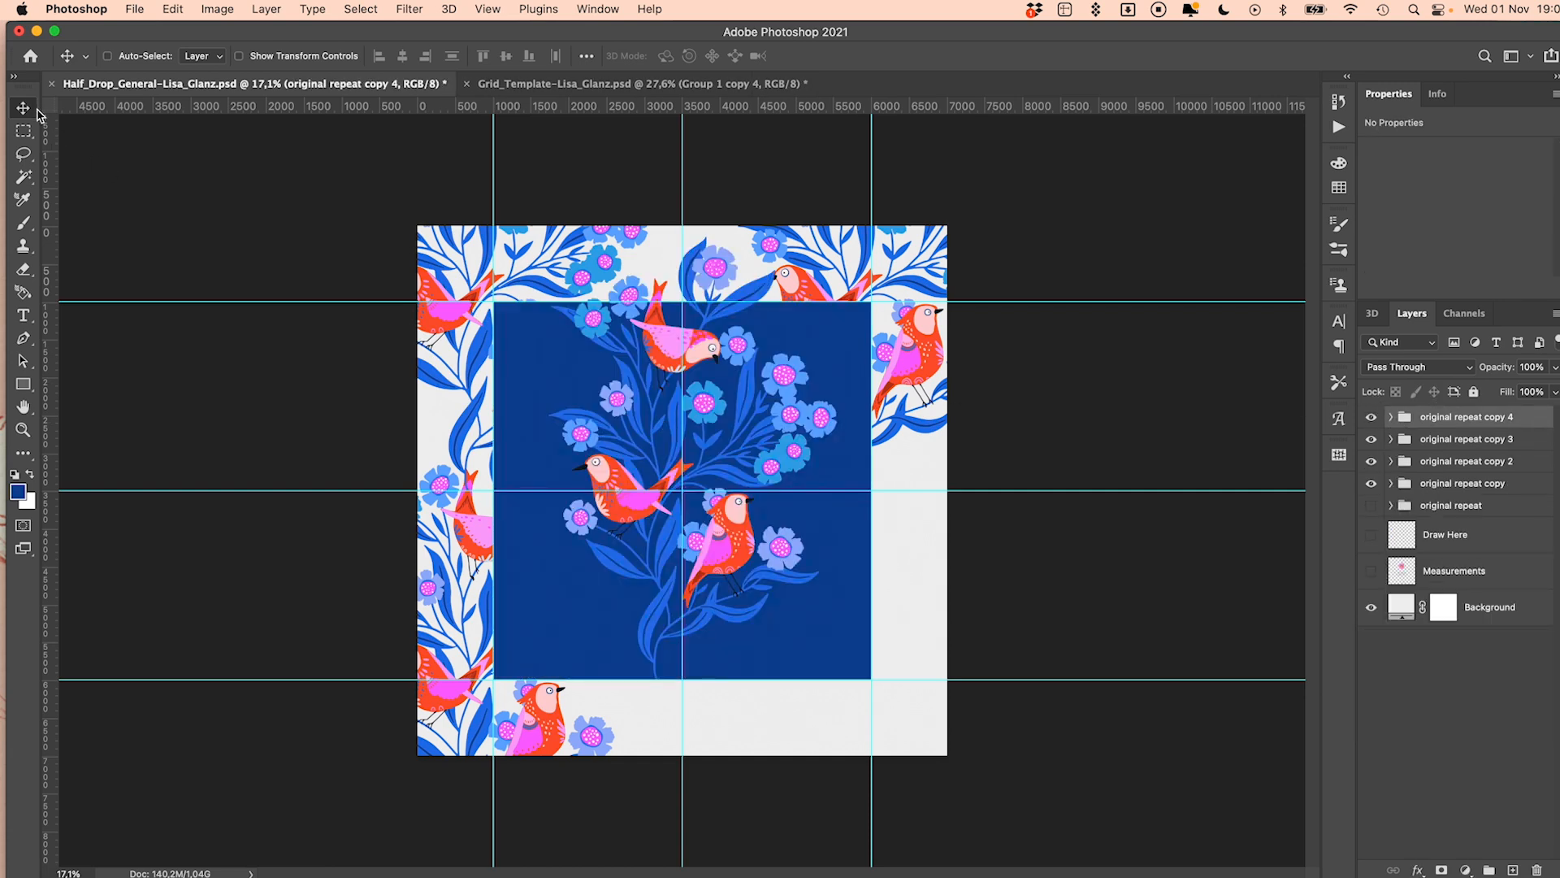
pyautogui.moveTo(598, 364); pyautogui.dragTo(781, 552)
pyautogui.scroll(15, 662, 479)
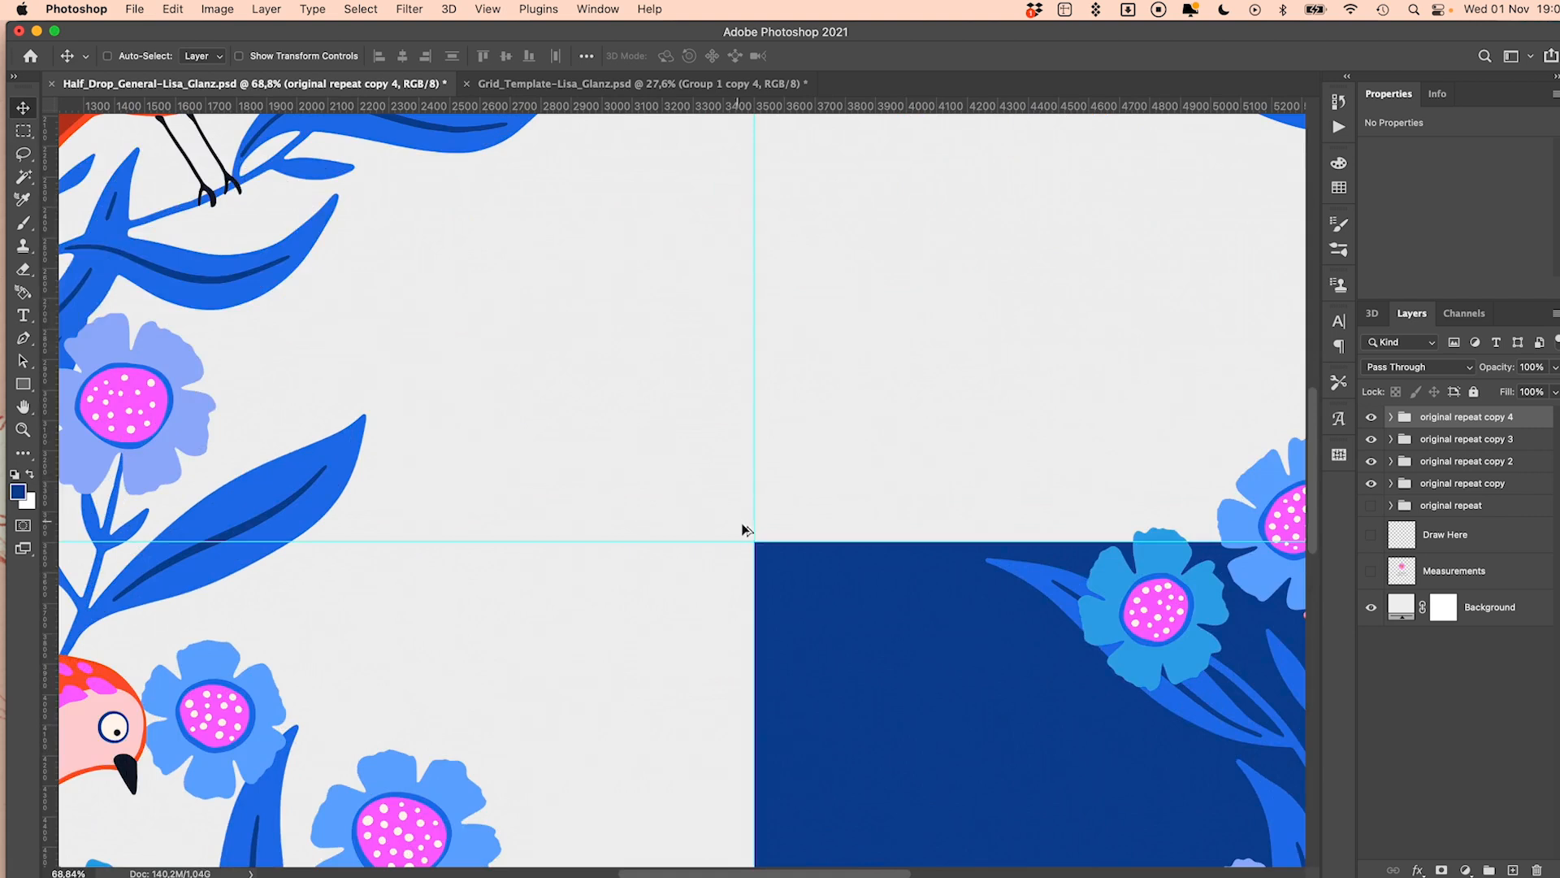
pyautogui.scroll(4, 750, 533)
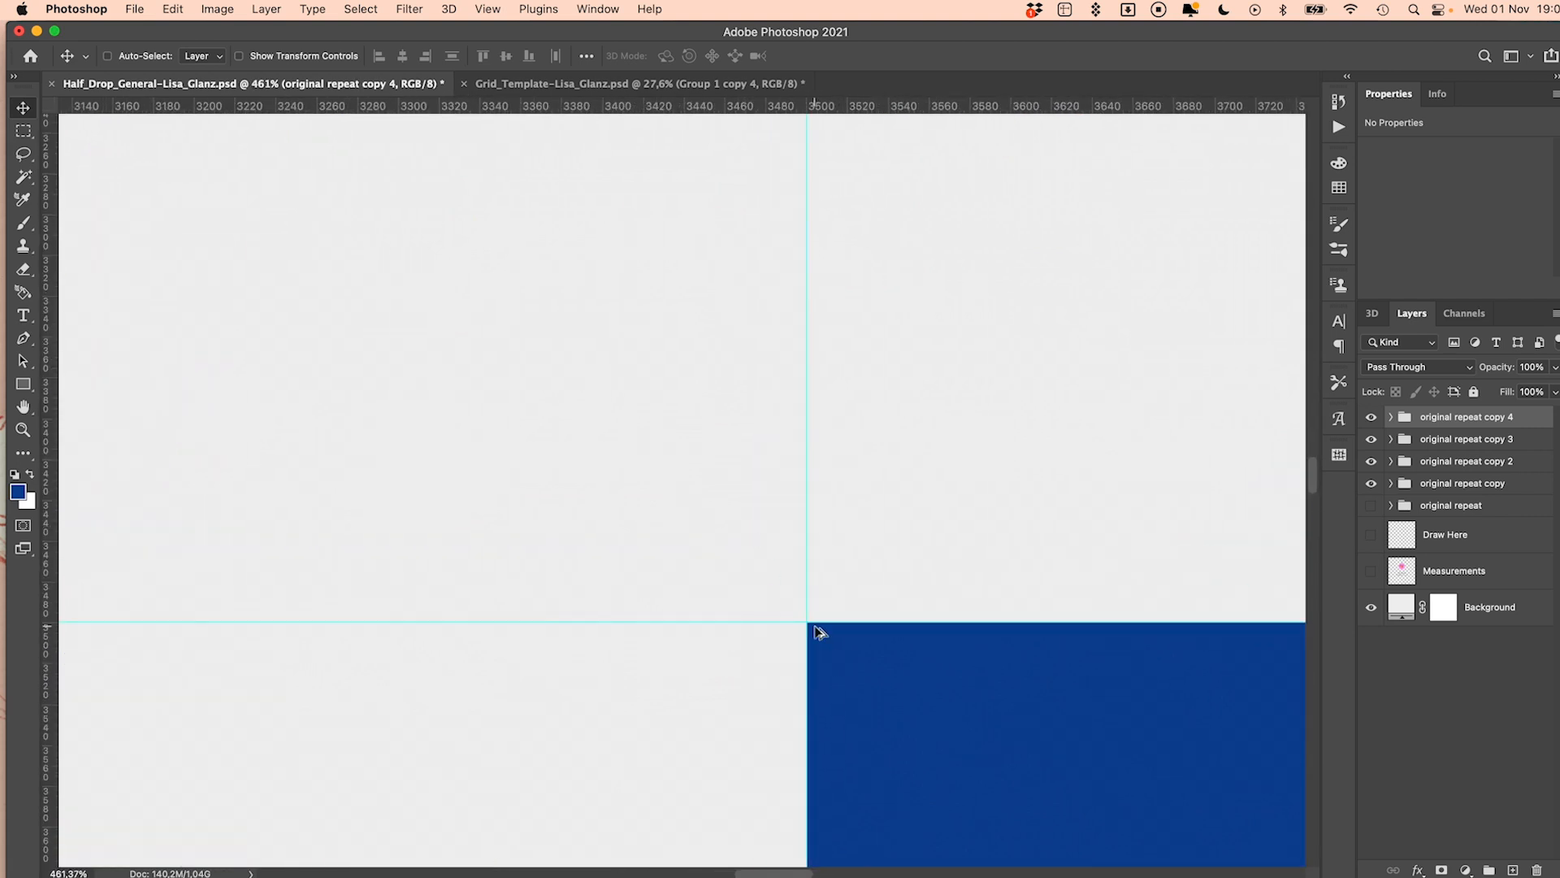
pyautogui.scroll(10, 818, 630)
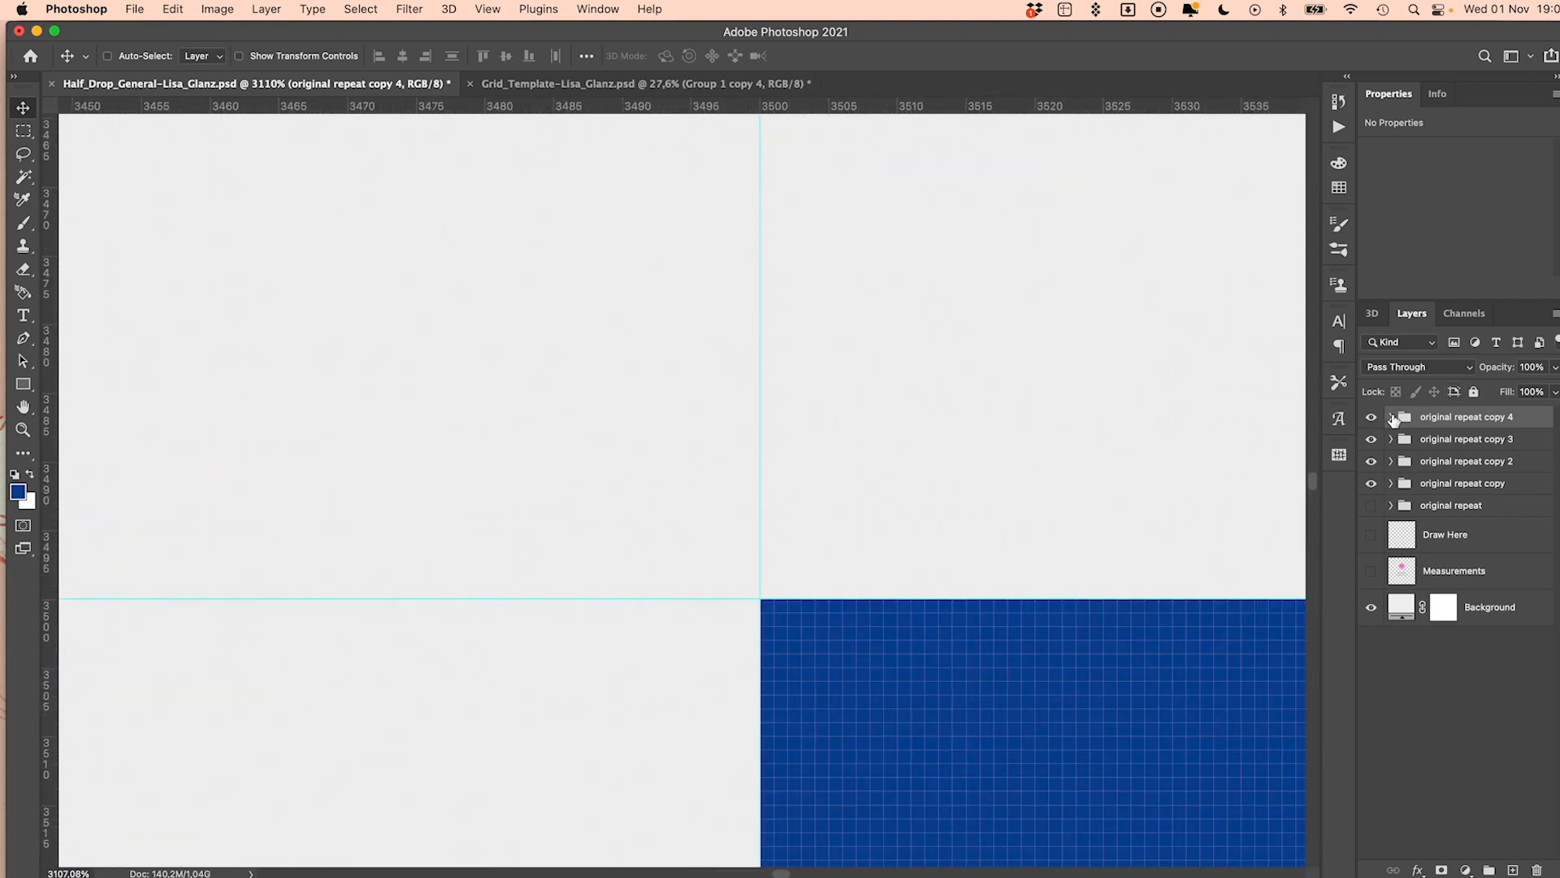
# Delete the Pattern Tile layer from "original repeat copy 4"
pyautogui.click(1391, 418)
pyautogui.click(1487, 554)
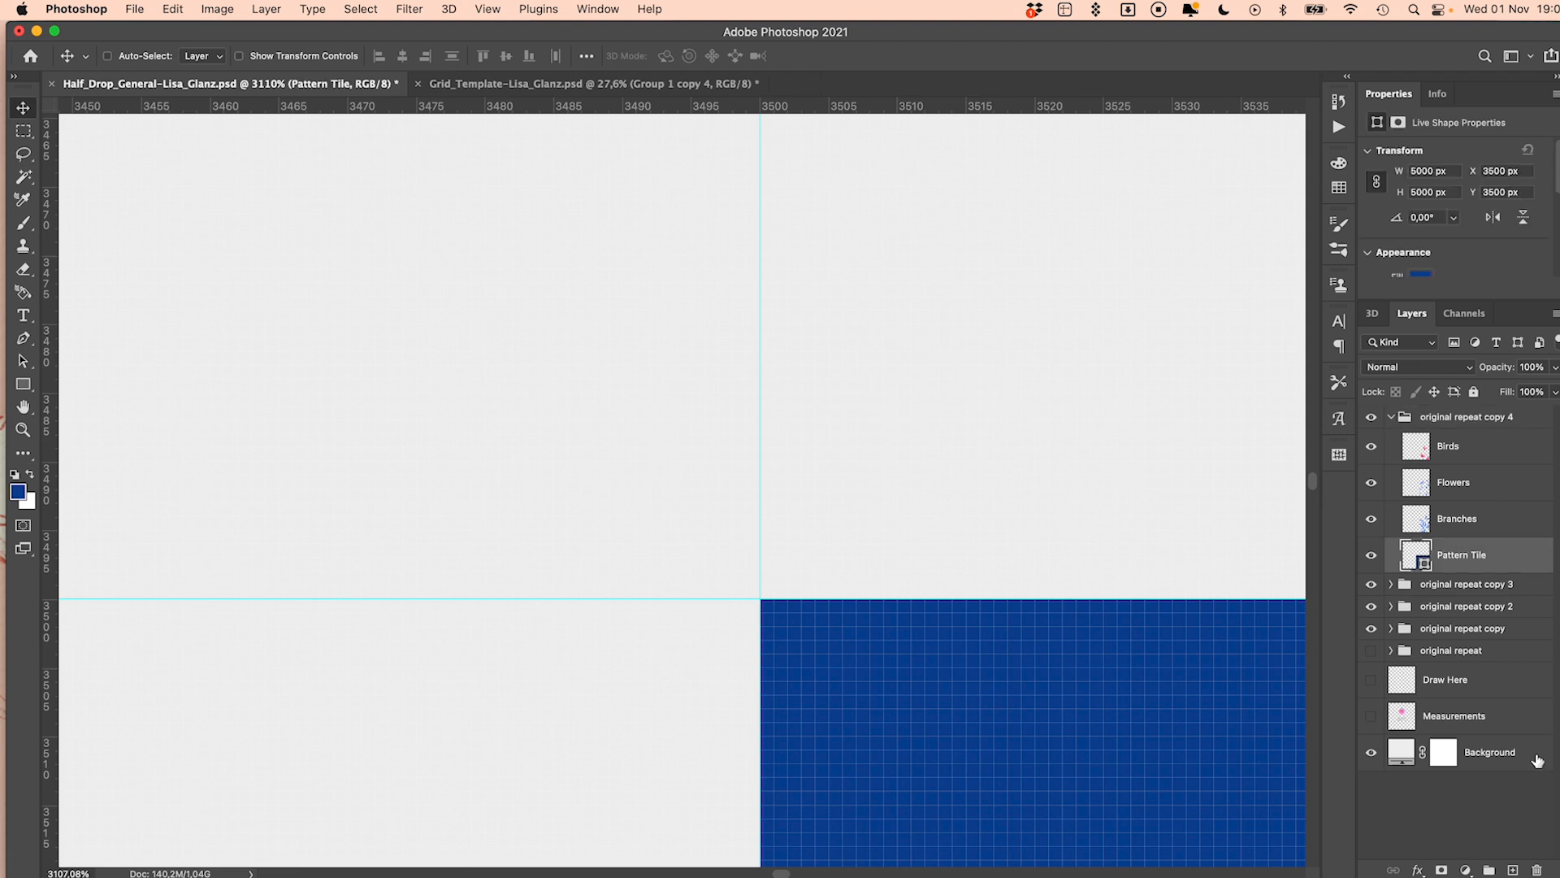
pyautogui.click(1530, 866)
pyautogui.click(1392, 418)
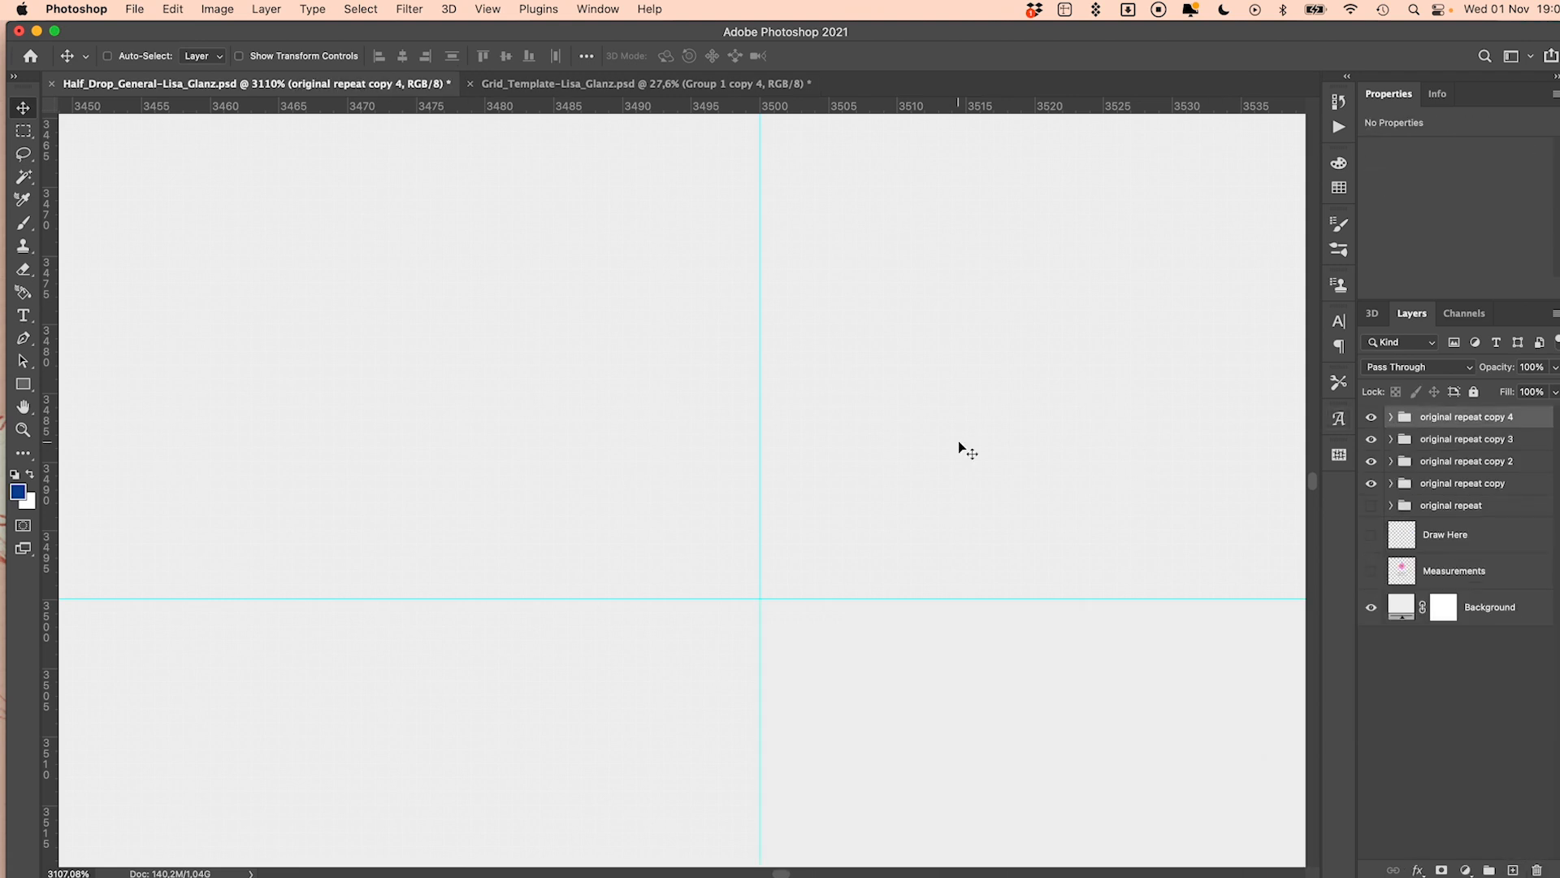
pyautogui.scroll(-15, 958, 440)
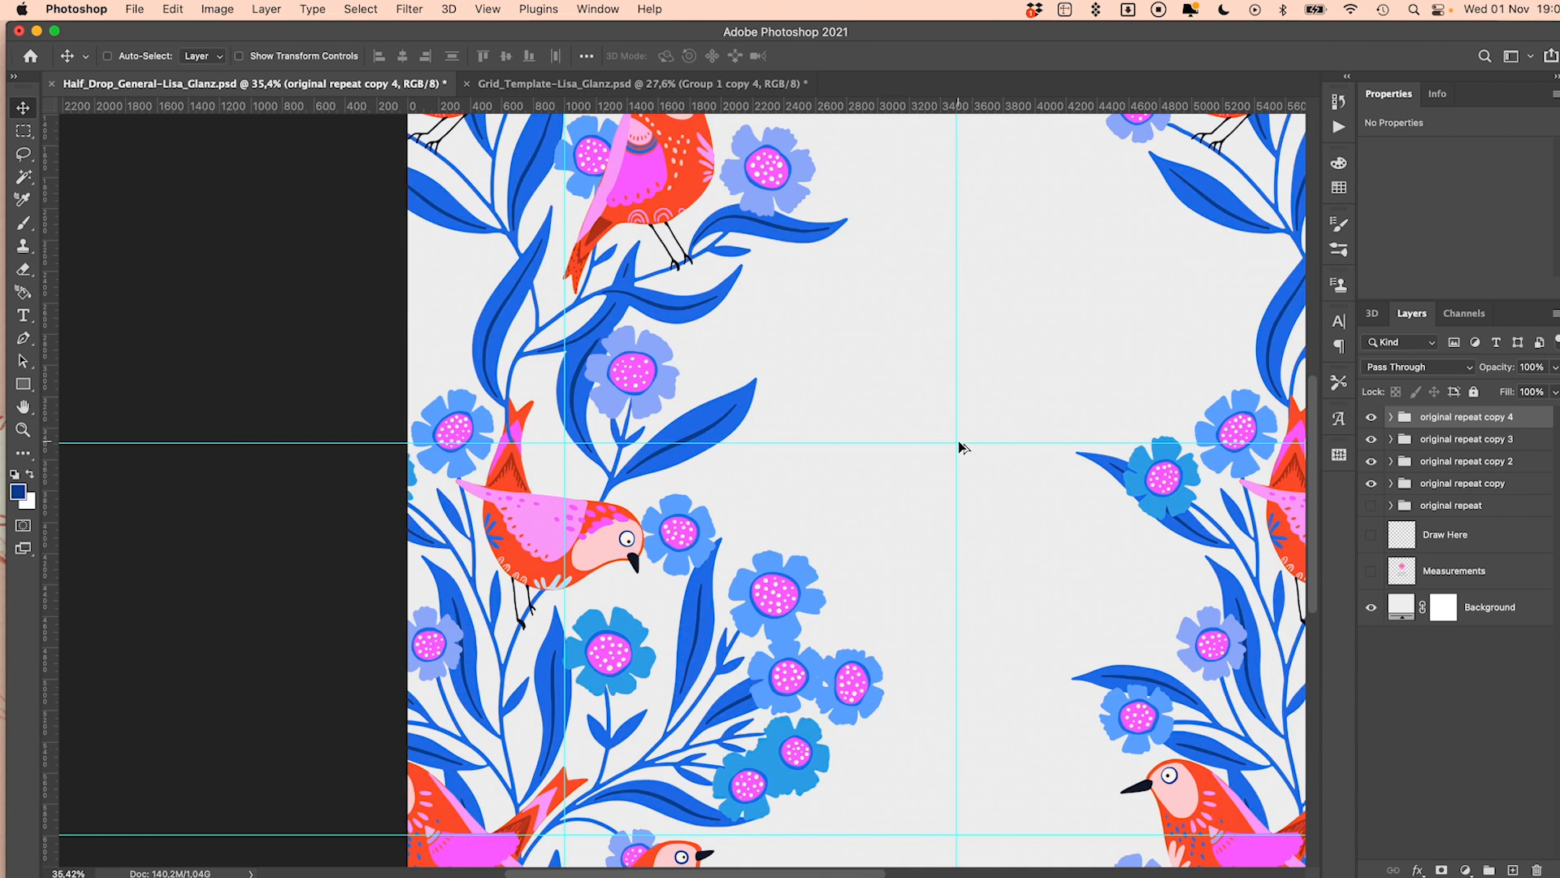
pyautogui.scroll(-5, 958, 446)
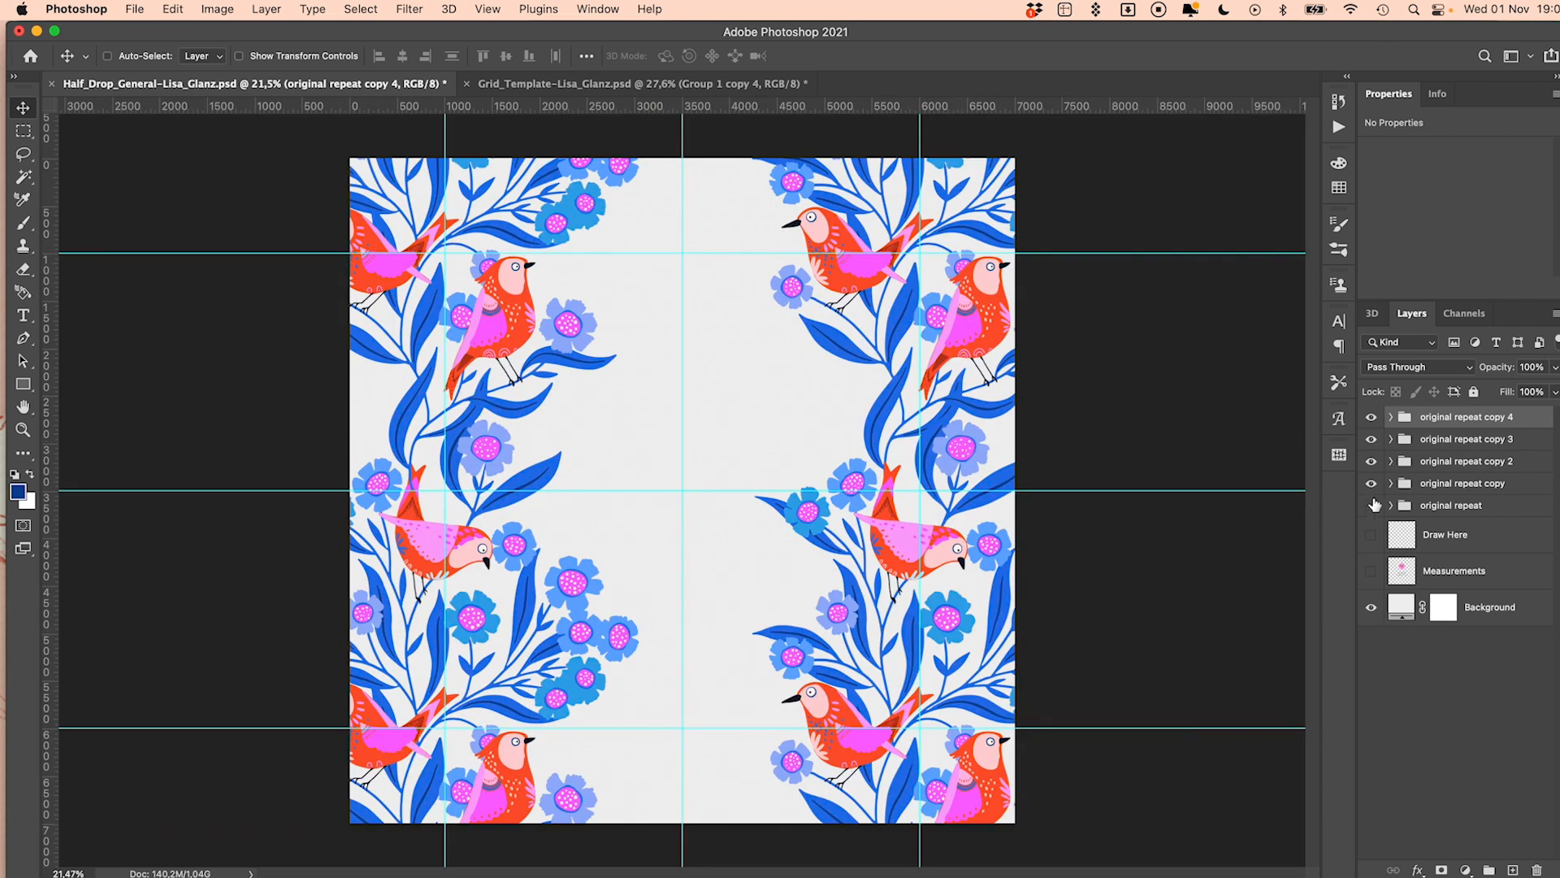
# Show the "original repeat" group, duplicate it and move the copy straight down so its tile's top edge meets the lower horizontal guide
pyautogui.click(1371, 506)
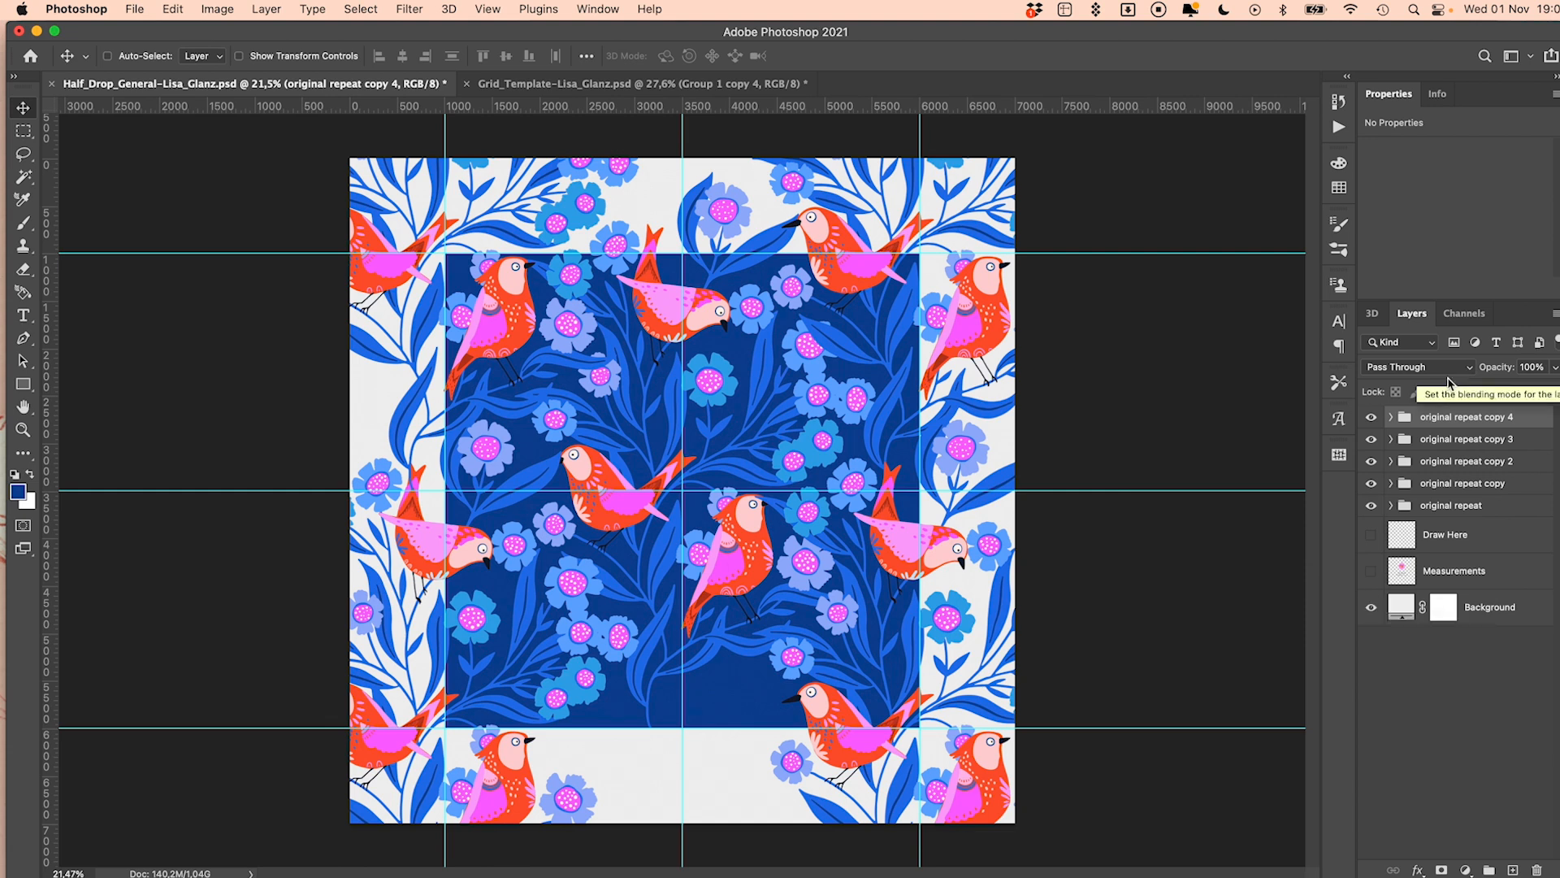
pyautogui.click(1456, 506)
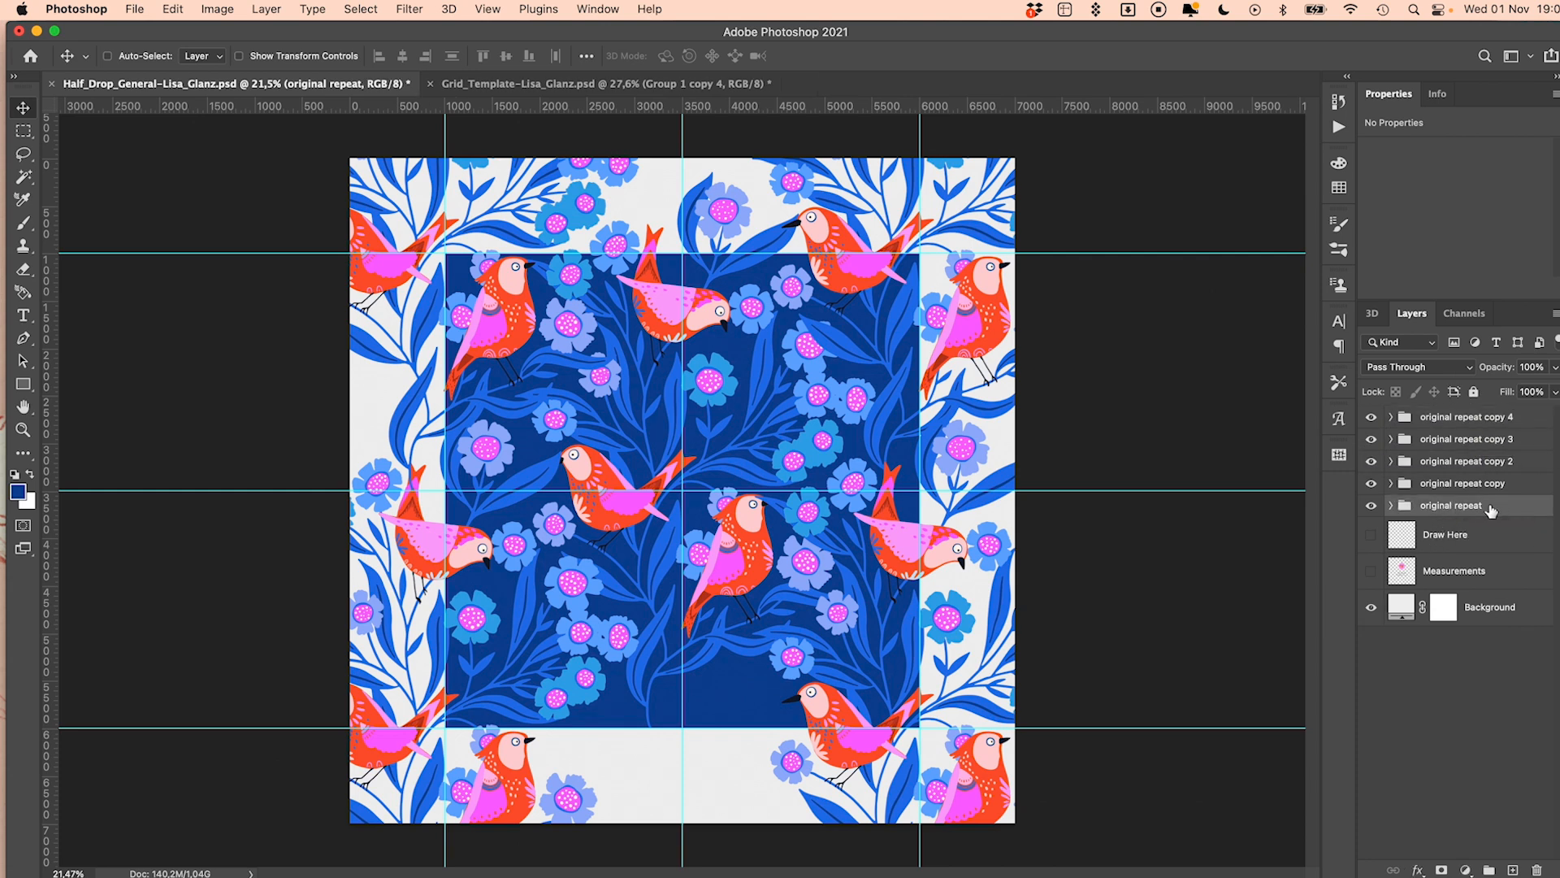
pyautogui.press('super+j')
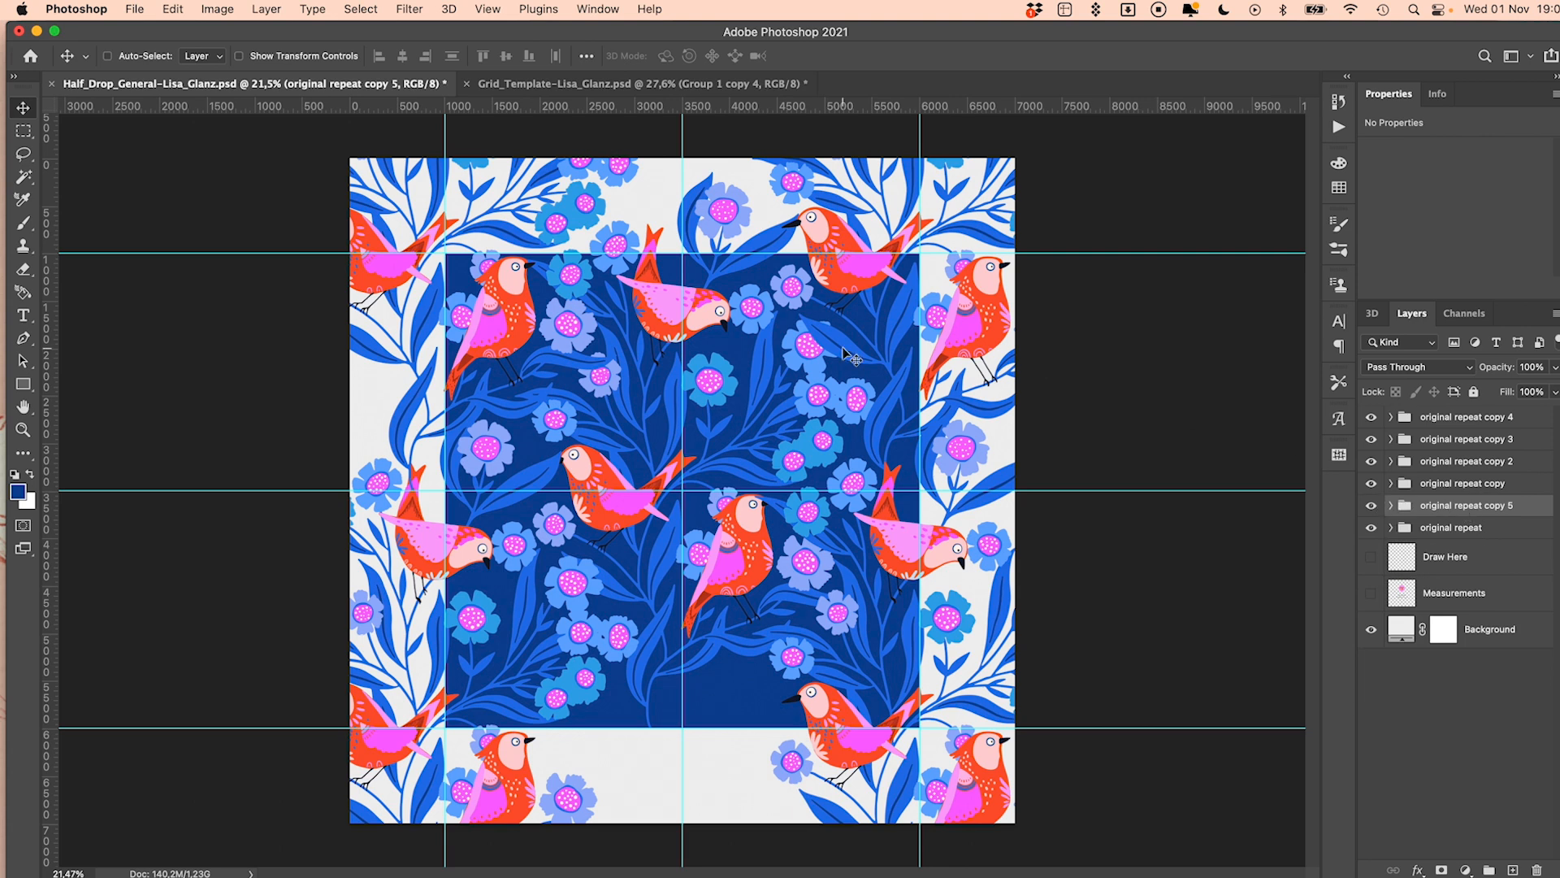
pyautogui.moveTo(839, 309); pyautogui.dragTo(827, 782)
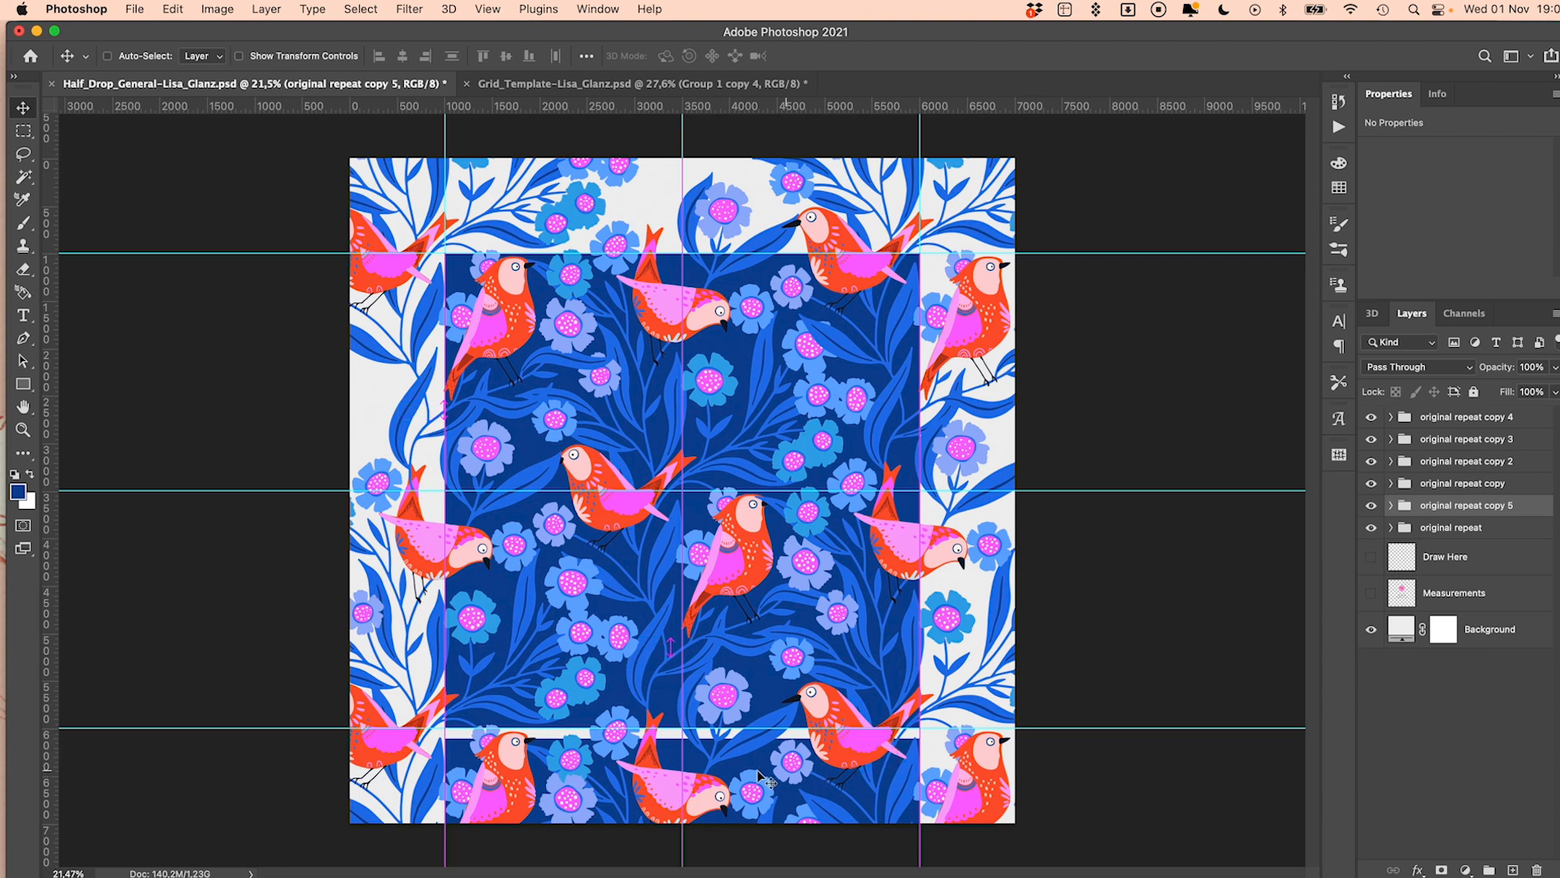
pyautogui.scroll(5, 760, 768)
pyautogui.scroll(5, 723, 703)
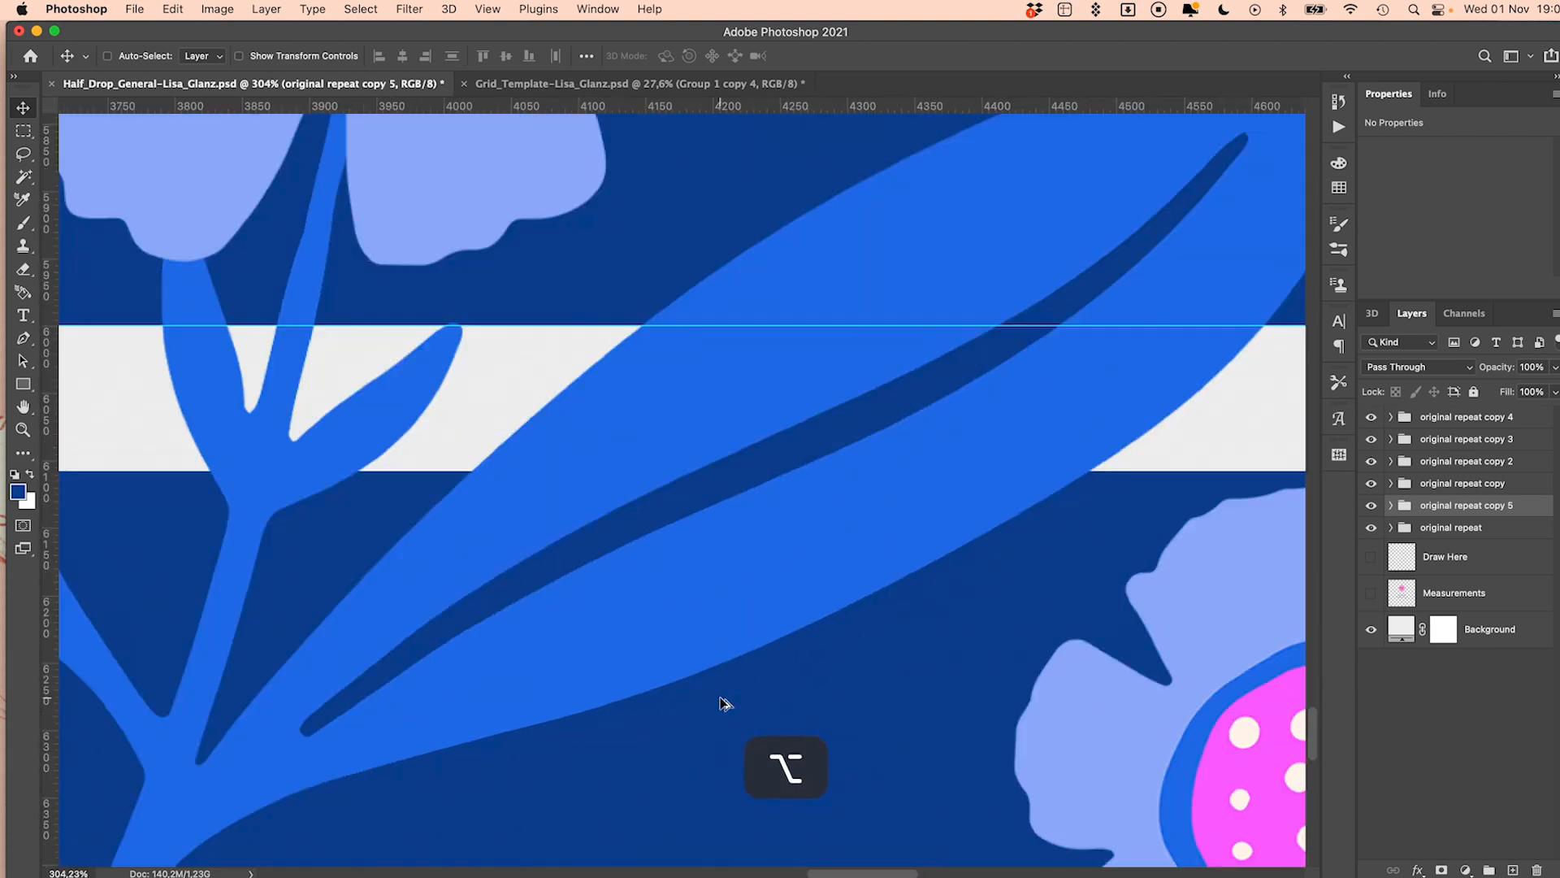
pyautogui.moveTo(763, 728); pyautogui.dragTo(754, 593)
# Hide the other original repeat groups and examine the upper-right corner of the new copy's tile against the guides
pyautogui.hscroll(15, 755, 593)
pyautogui.hscroll(3, 754, 592)
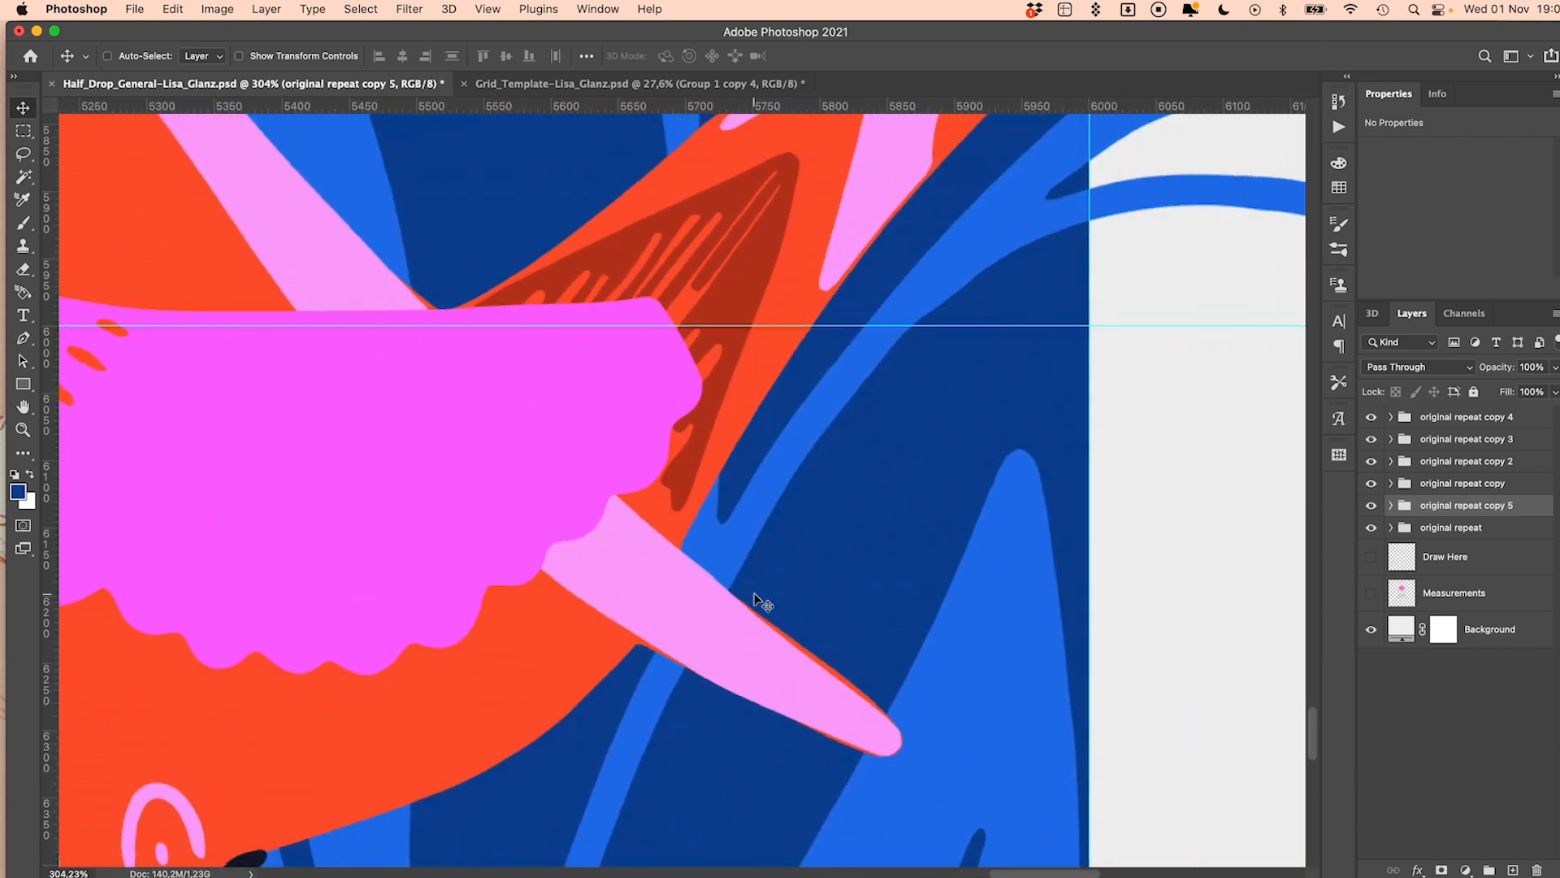
pyautogui.moveTo(1371, 486); pyautogui.dragTo(1371, 430)
pyautogui.click(1390, 505)
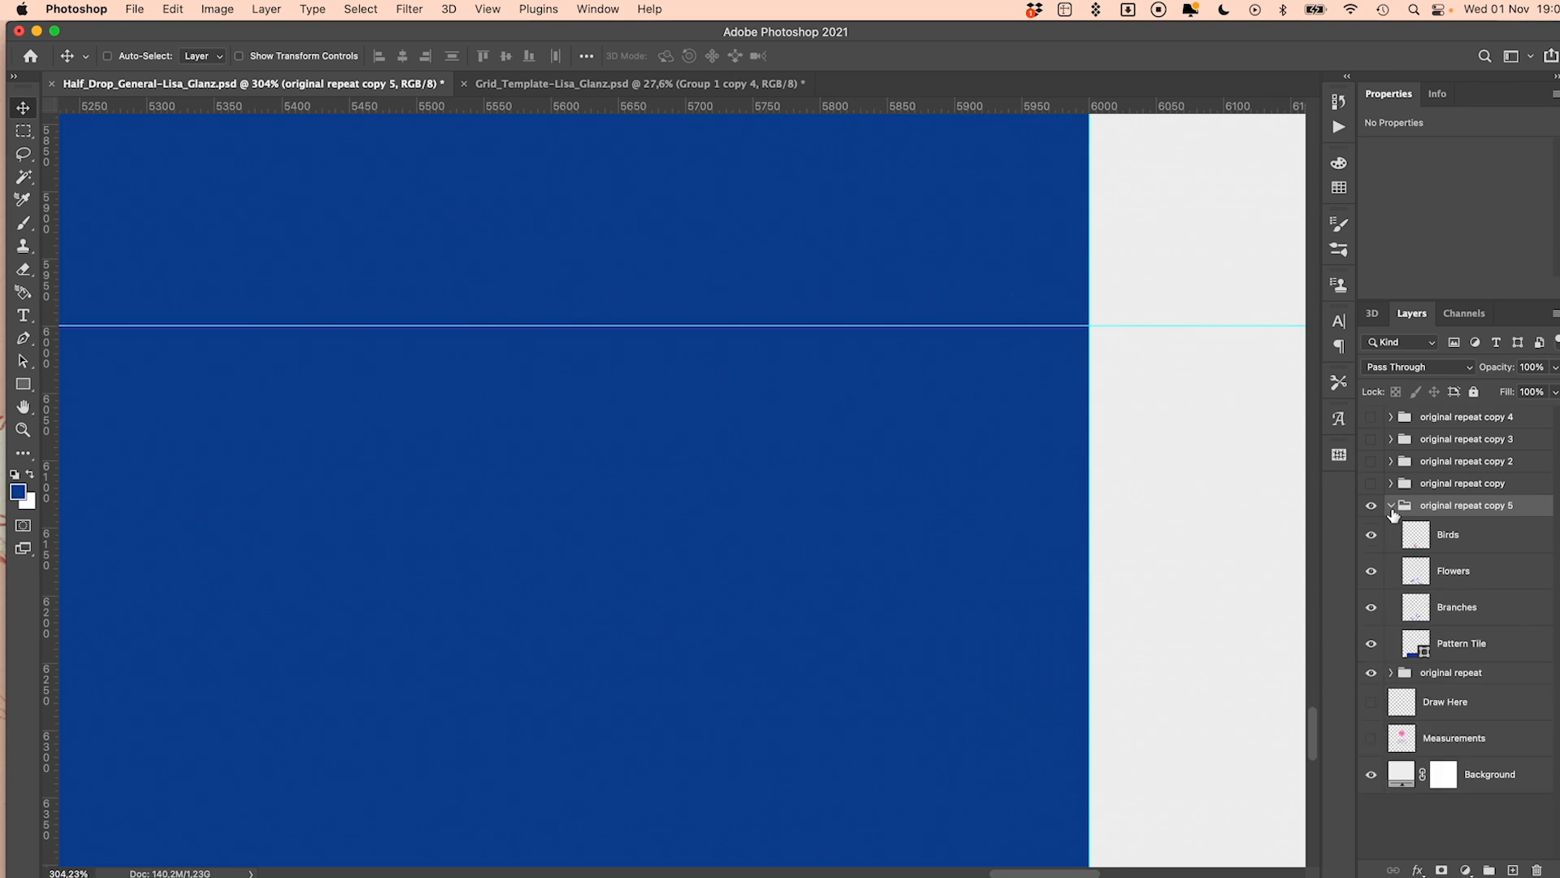
pyautogui.scroll(5, 1112, 317)
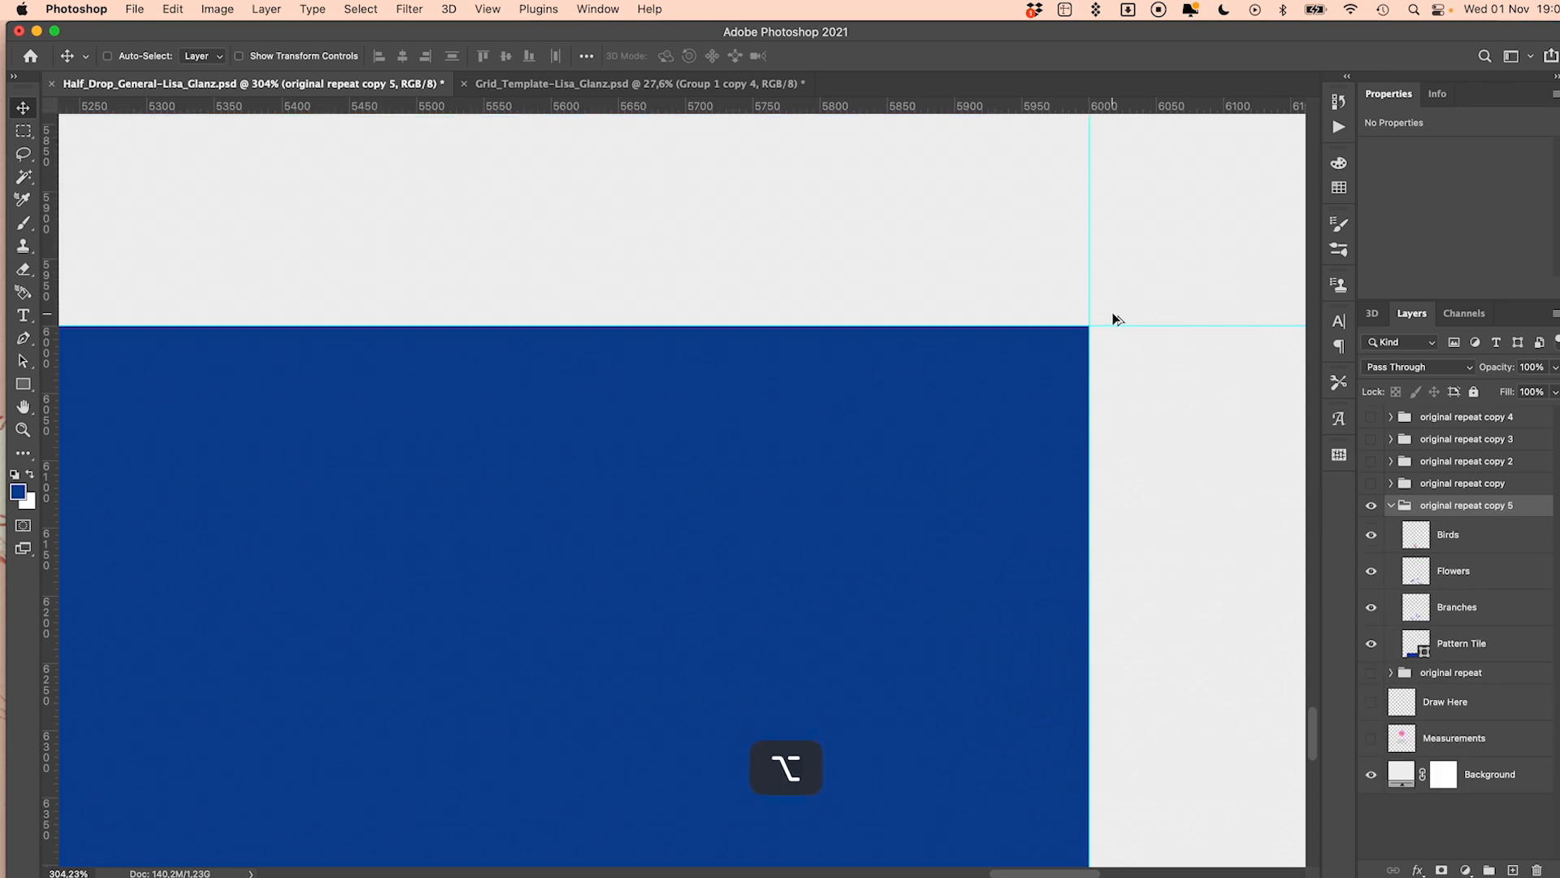
pyautogui.scroll(5, 1023, 360)
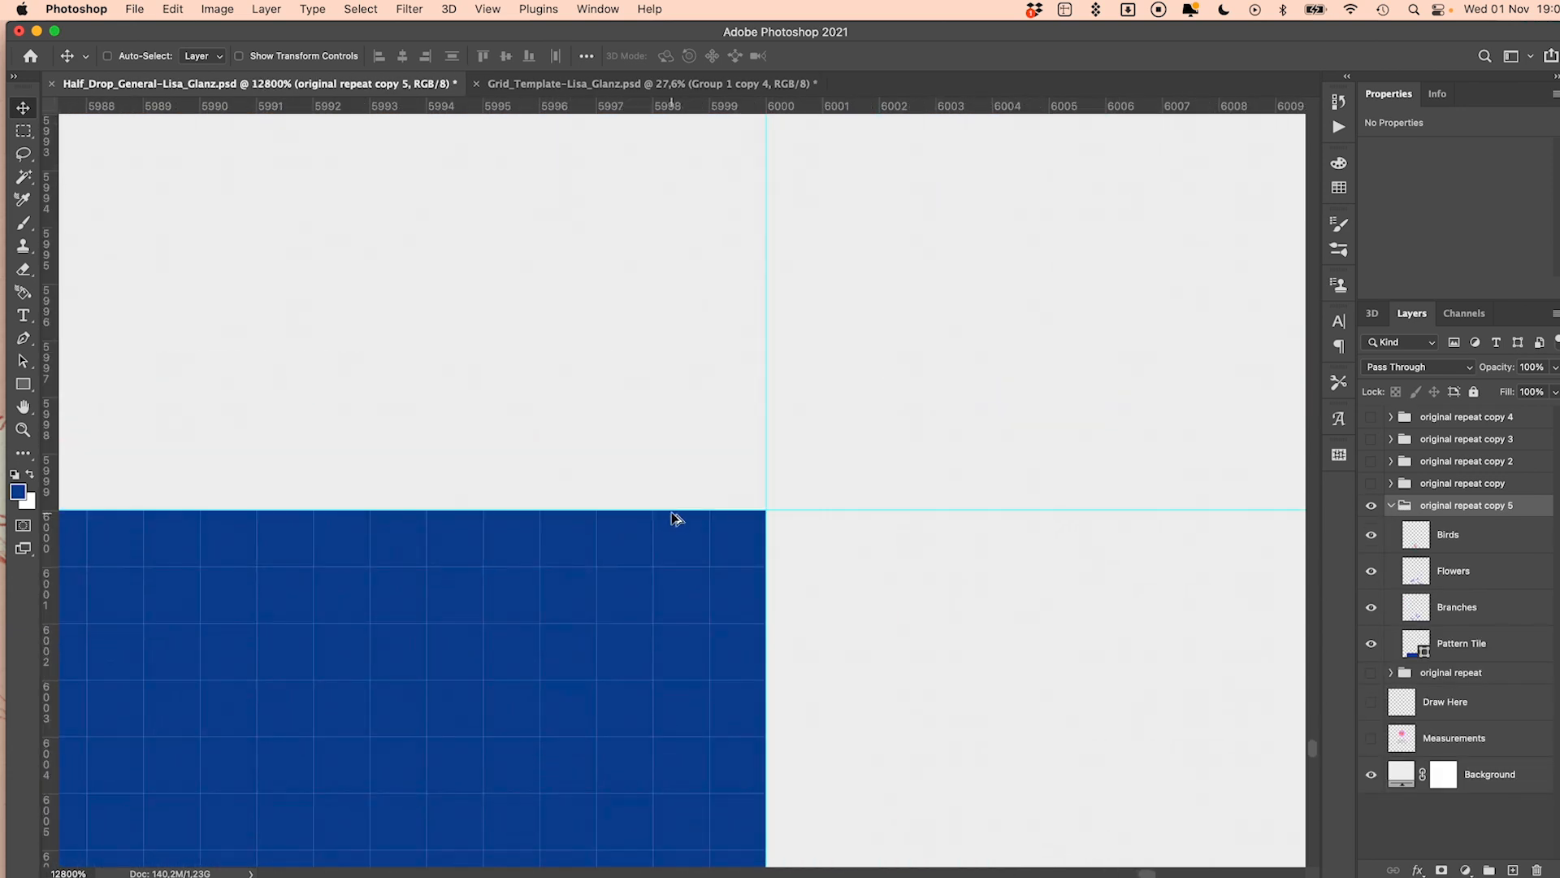
pyautogui.scroll(-15, 672, 518)
pyautogui.scroll(2, 673, 513)
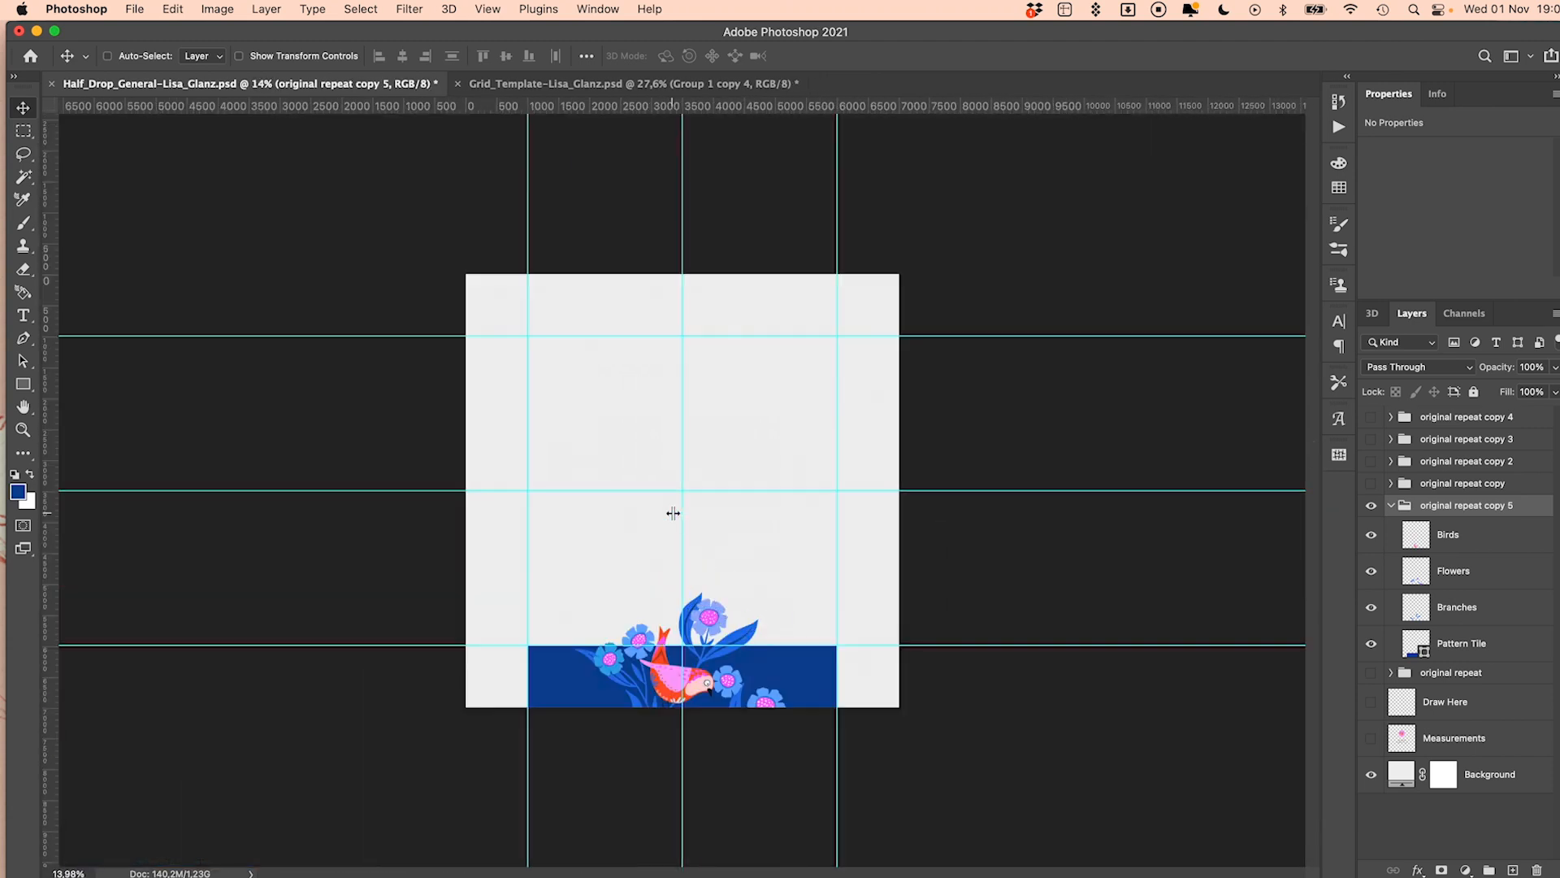
# Delete the Pattern Tile layer from "original repeat copy 5"
pyautogui.click(1427, 649)
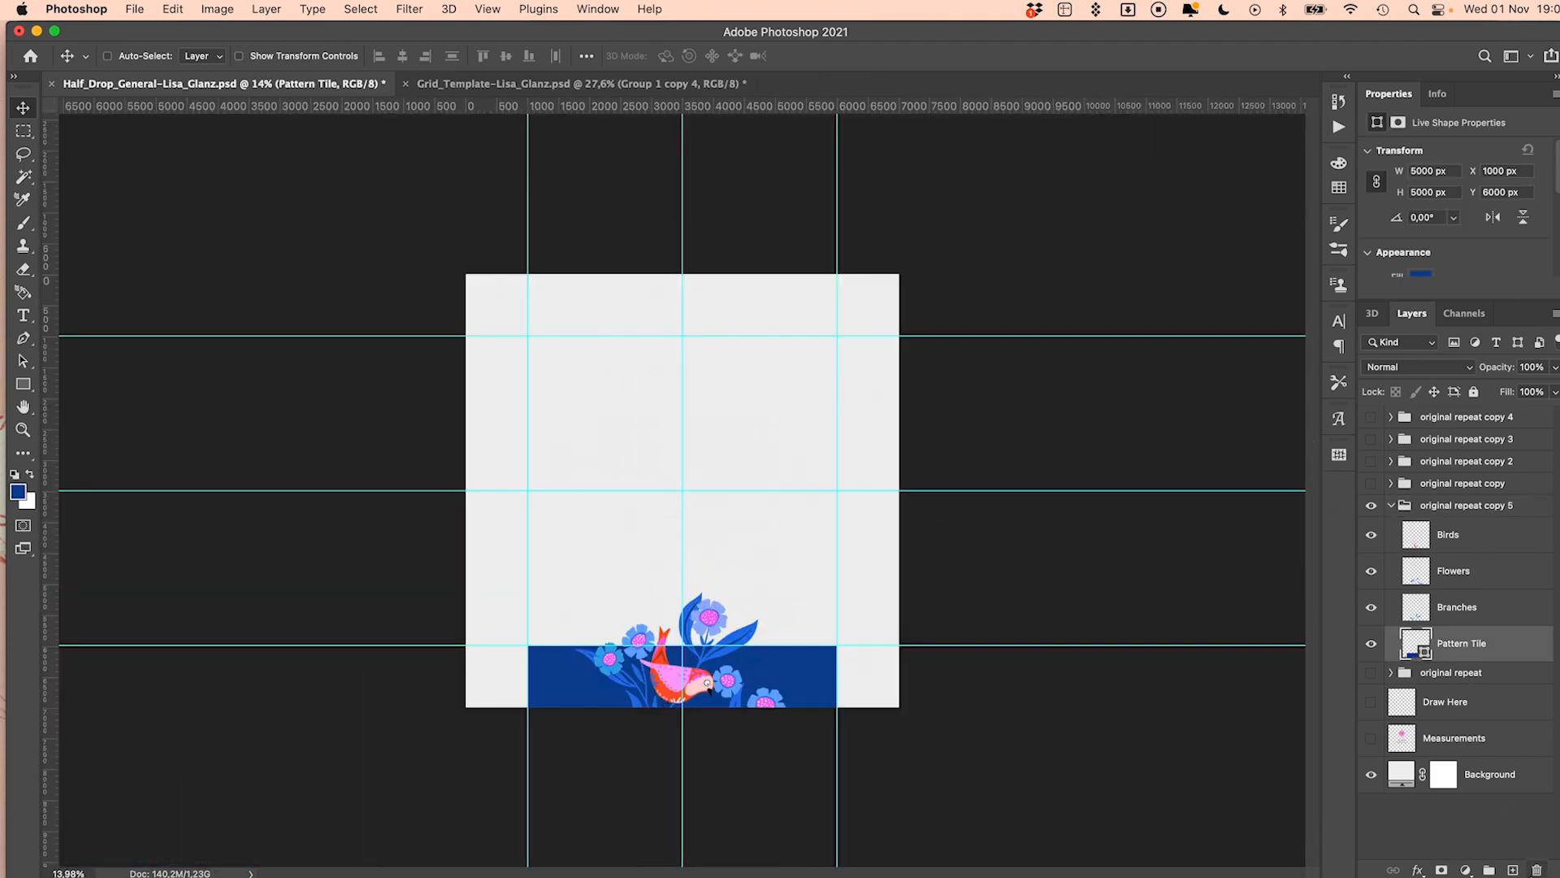
pyautogui.press('Delete')
pyautogui.click(1391, 506)
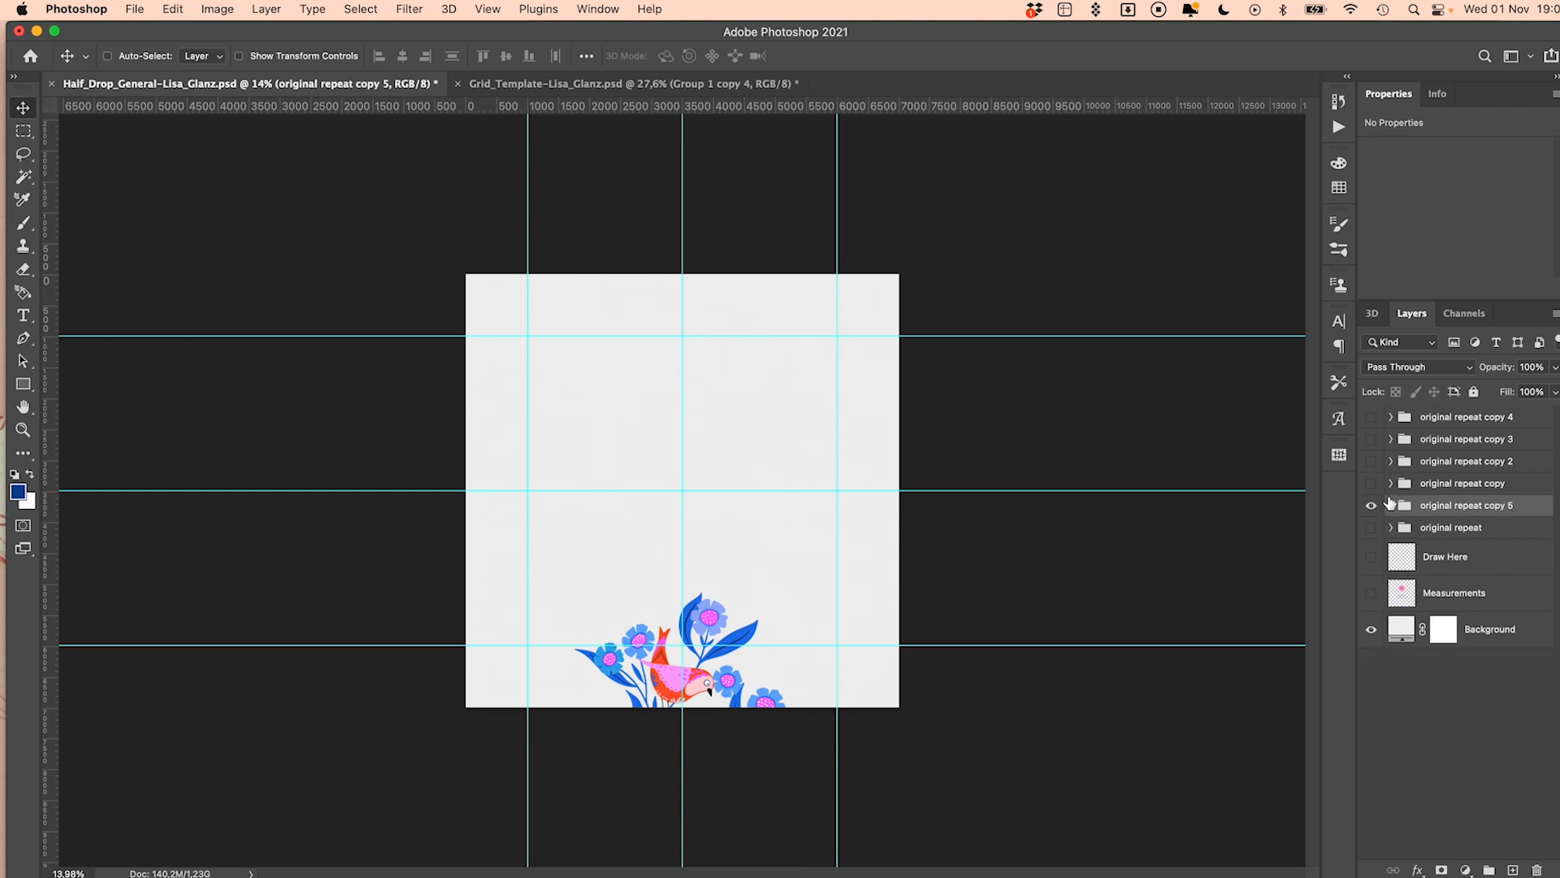
# Make the "original repeat" group and all its hidden copies visible again
pyautogui.moveTo(1372, 417); pyautogui.dragTo(1373, 508)
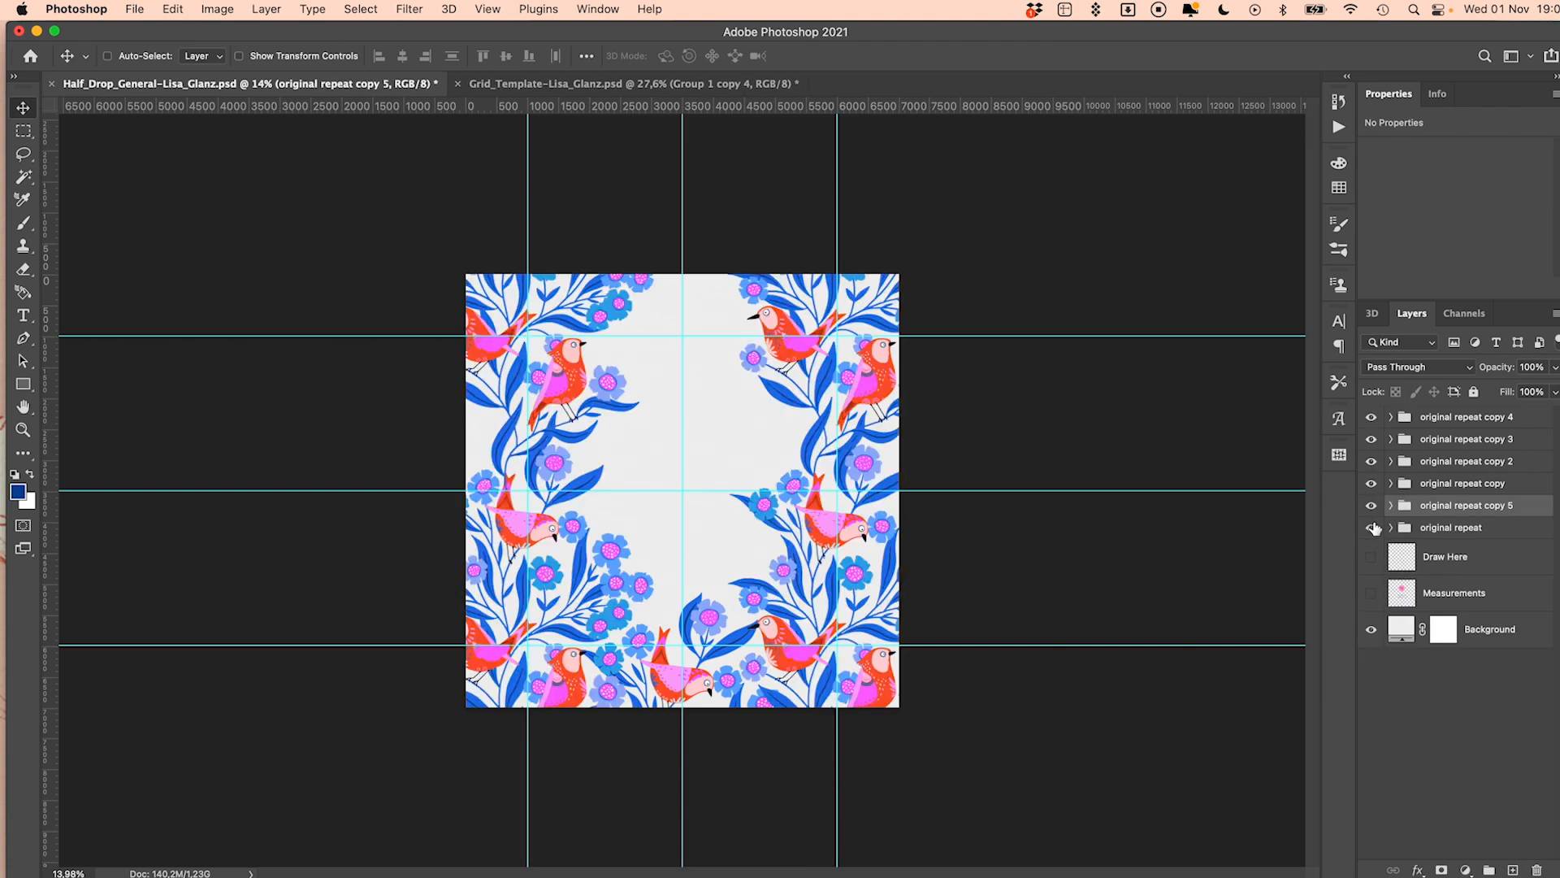
pyautogui.click(1372, 527)
pyautogui.press('alt')
pyautogui.press('super+equal')
pyautogui.press('super+equal')
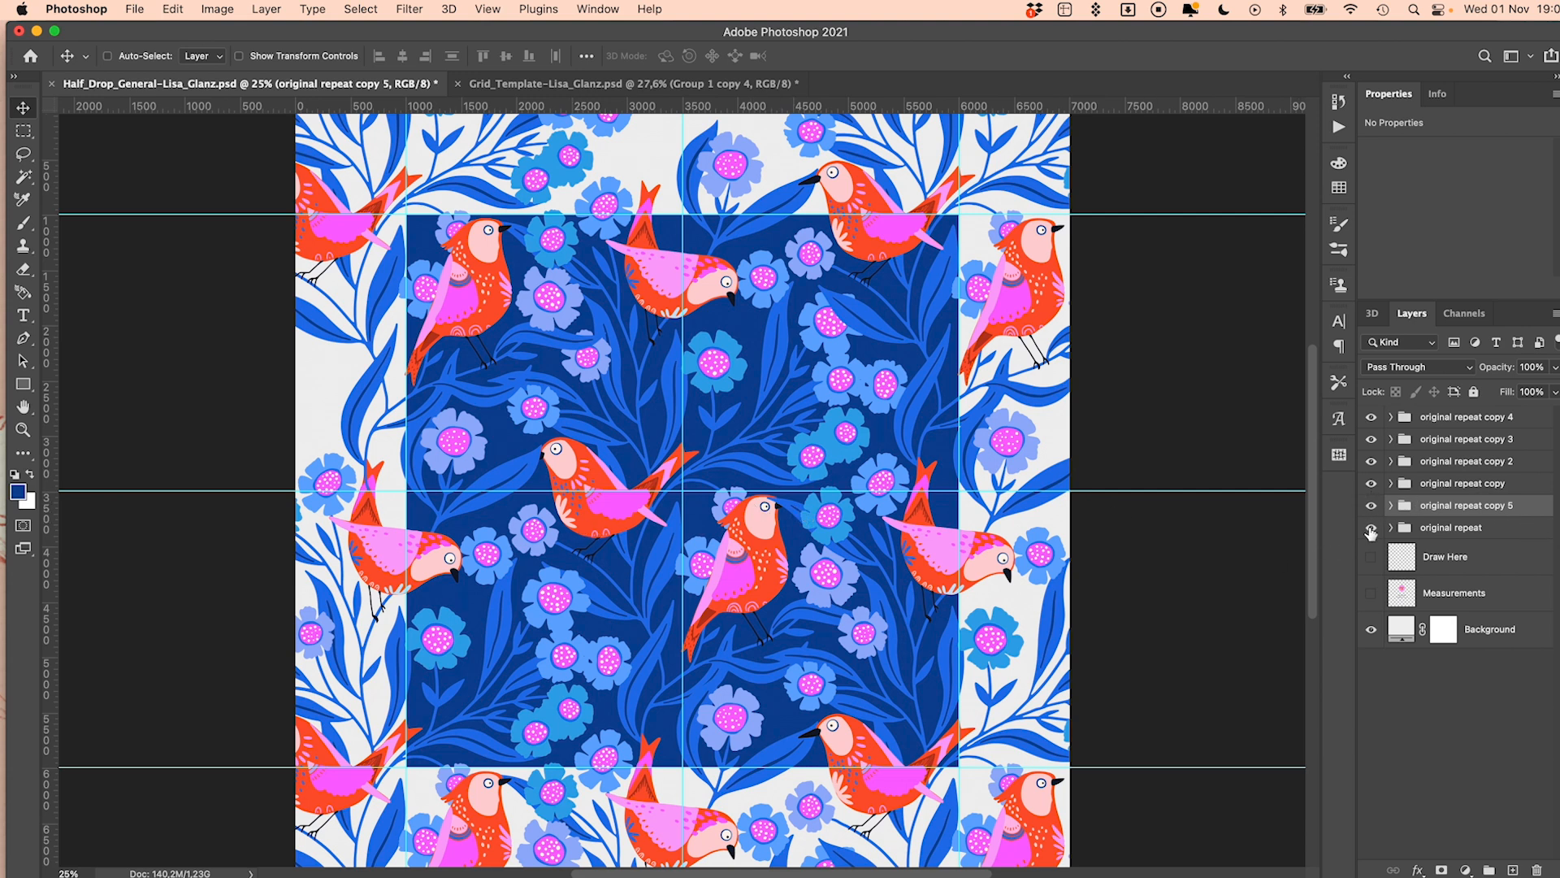
pyautogui.click(1372, 529)
pyautogui.click(1371, 529)
# Move the Birds layer out of the "original repeat" group into the "original repeat copy 4" group at the top of the stack
pyautogui.click(1391, 528)
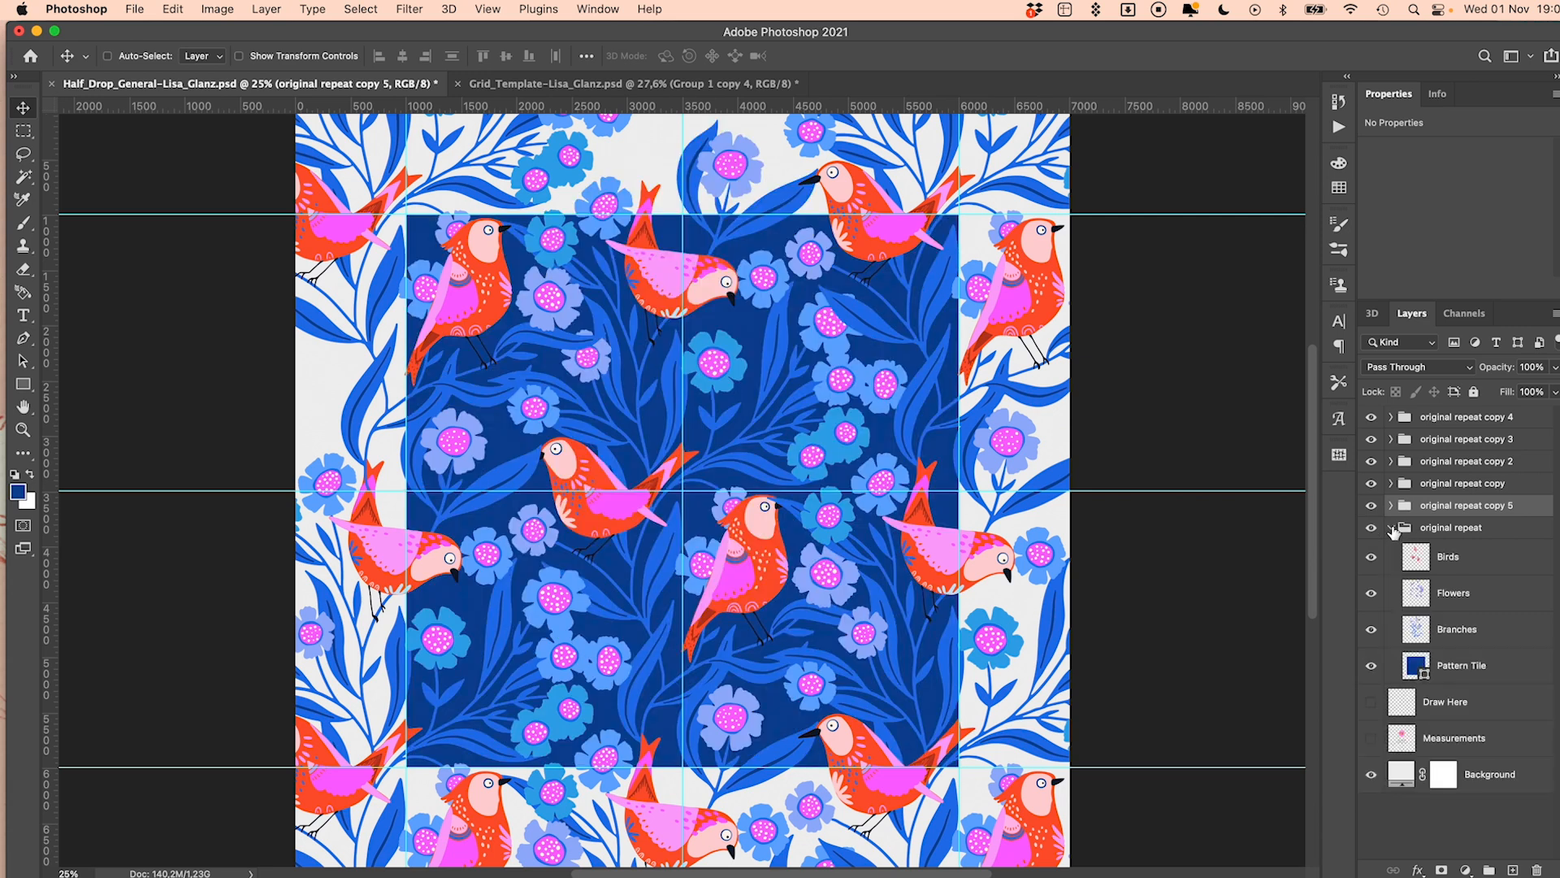
pyautogui.click(1462, 561)
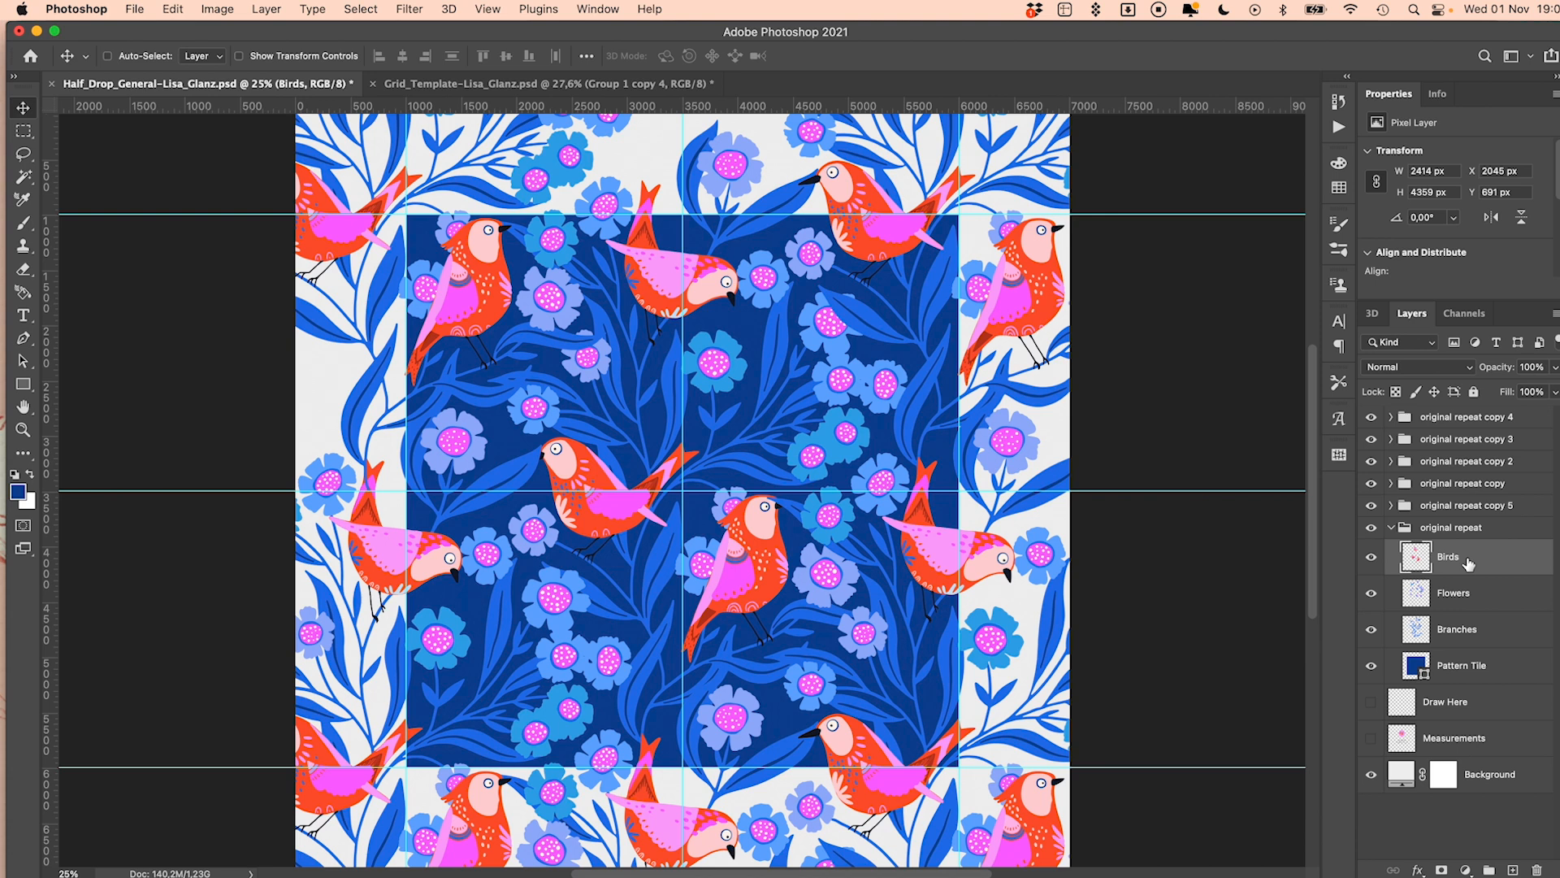
pyautogui.moveTo(1468, 562); pyautogui.dragTo(1458, 422)
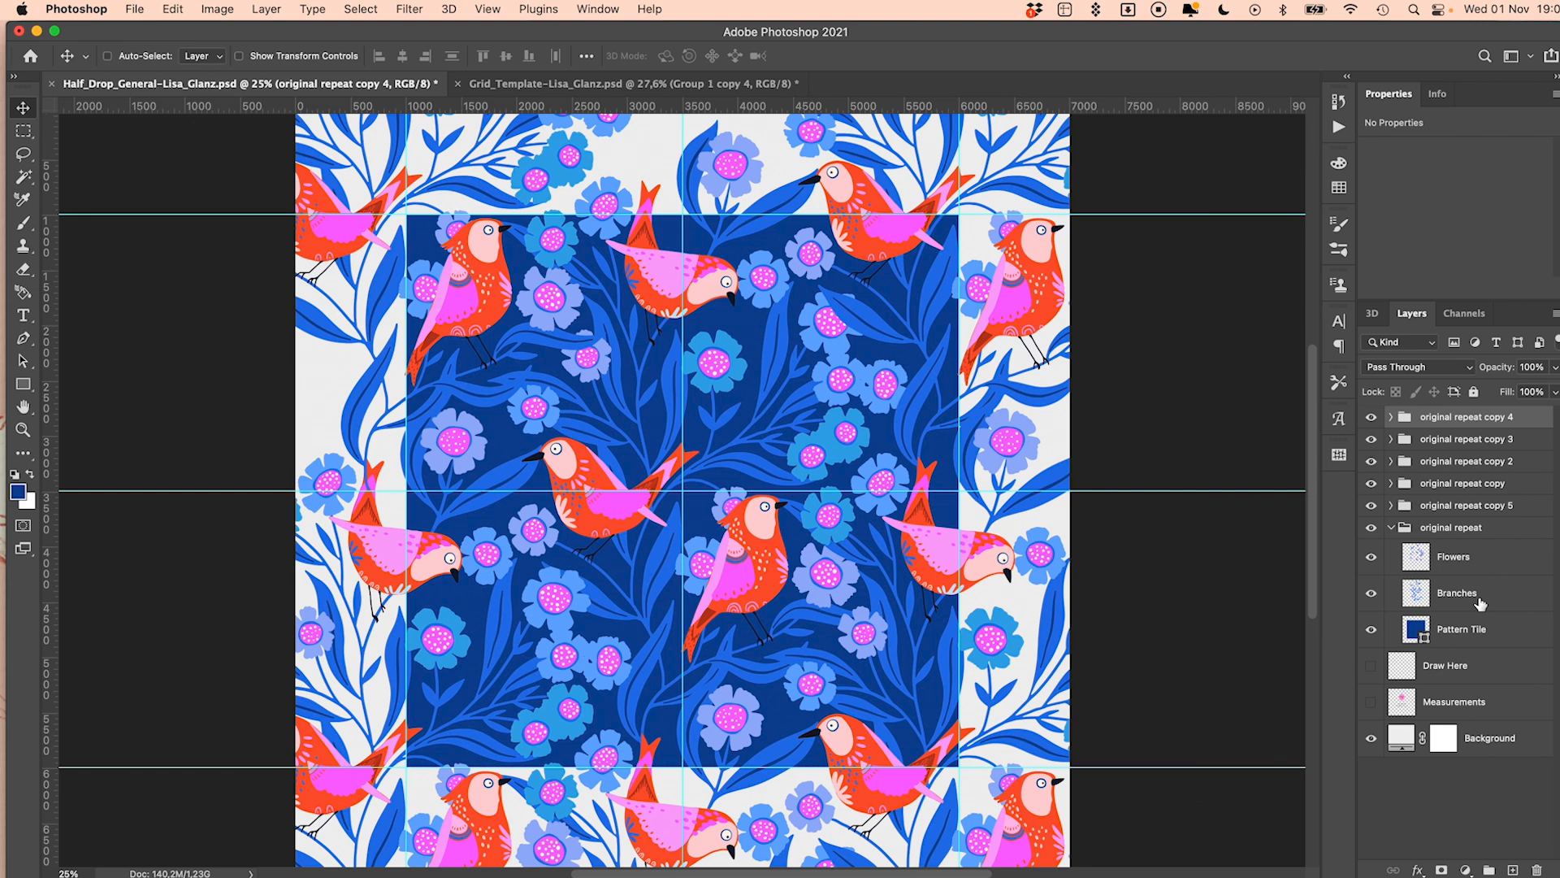
# Select the 5000 x 5000 px tile area between the outer guides with the Rectangular Marquee and copy it merged
pyautogui.click(24, 131)
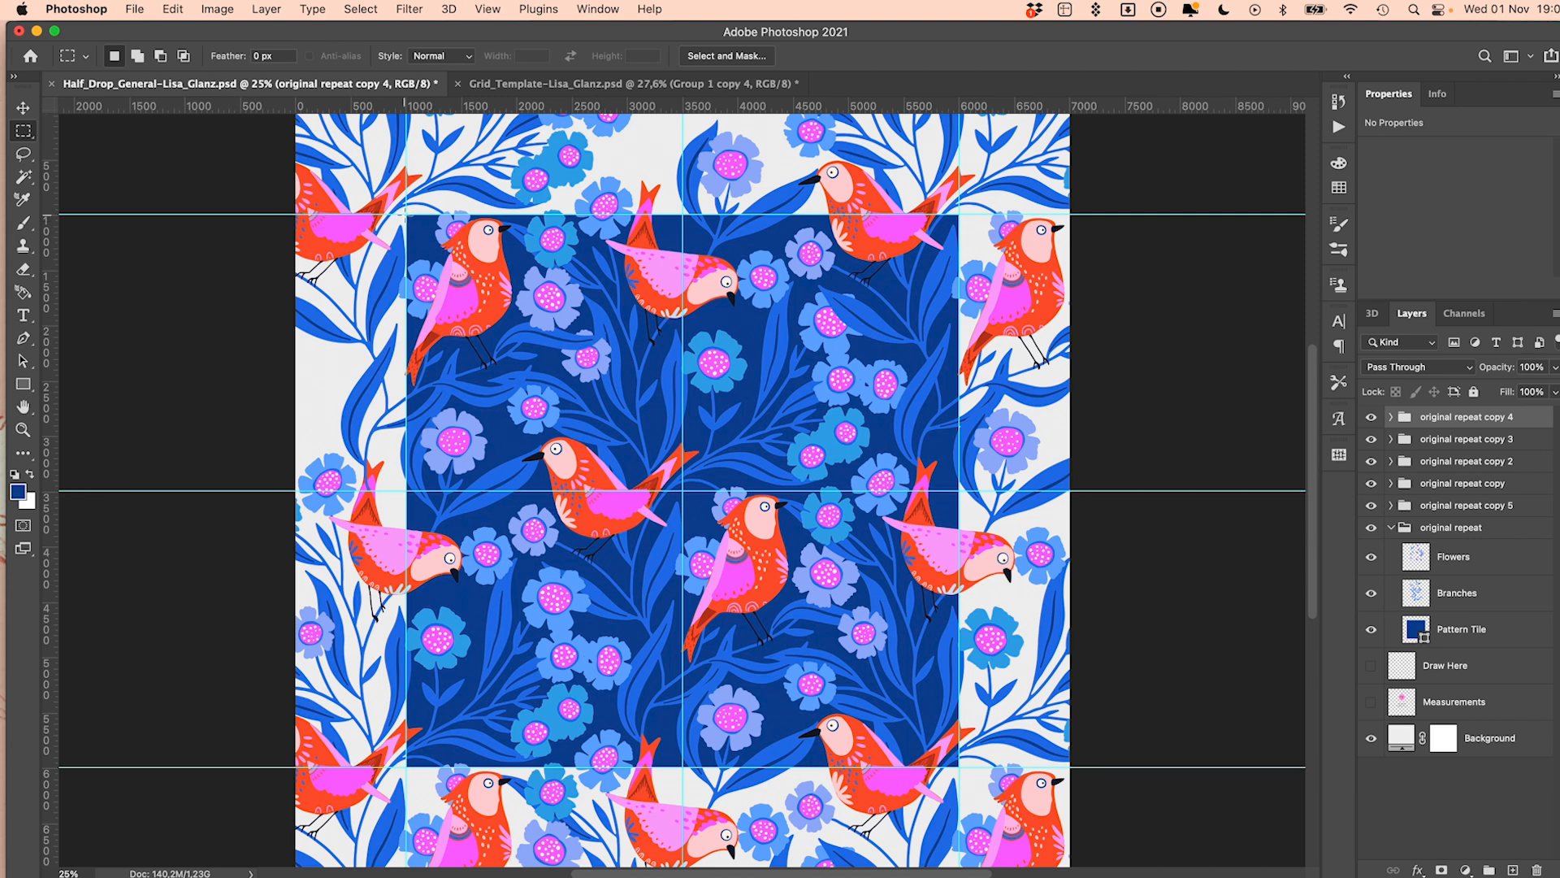
pyautogui.moveTo(408, 216); pyautogui.dragTo(956, 767)
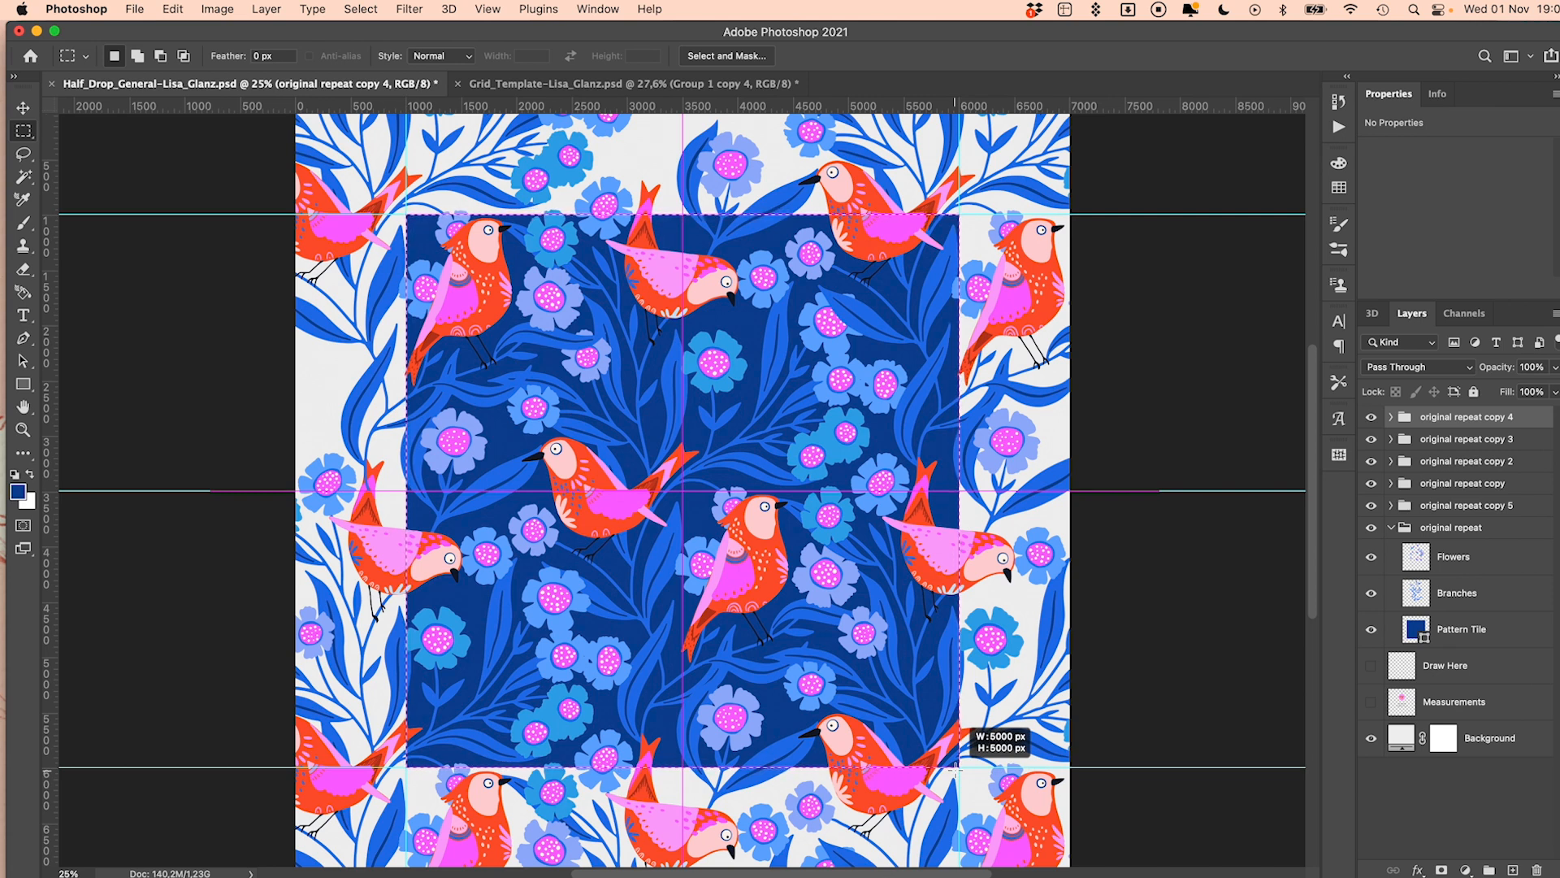
pyautogui.click(179, 9)
pyautogui.click(207, 148)
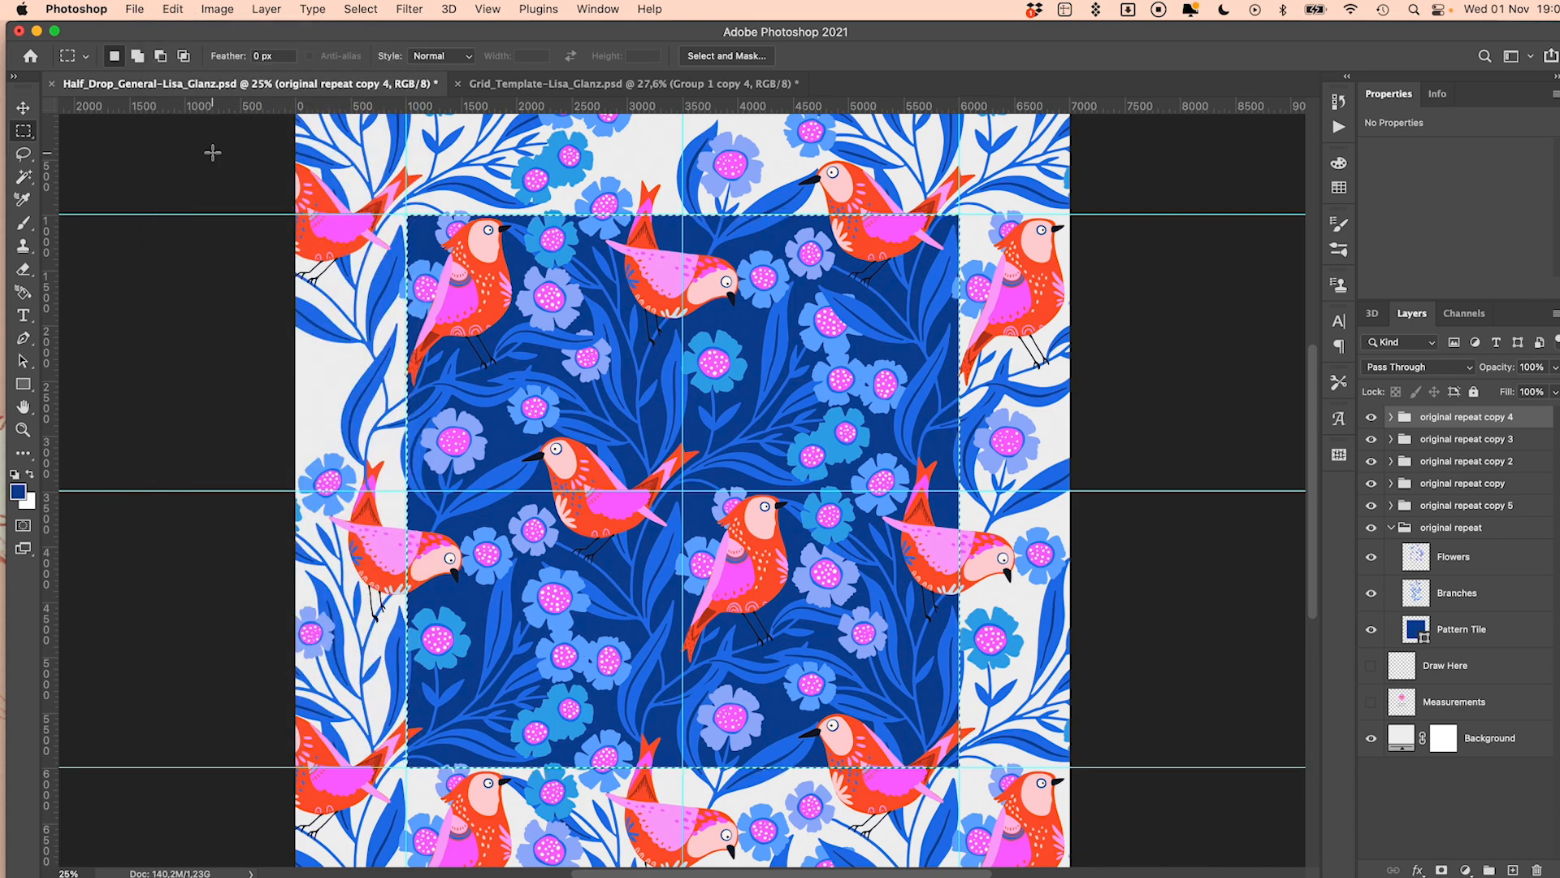
# Create a new 5000 x 5000 px document at 300 ppi from the clipboard preset and paste the merged tile into it
pyautogui.press('super+n')
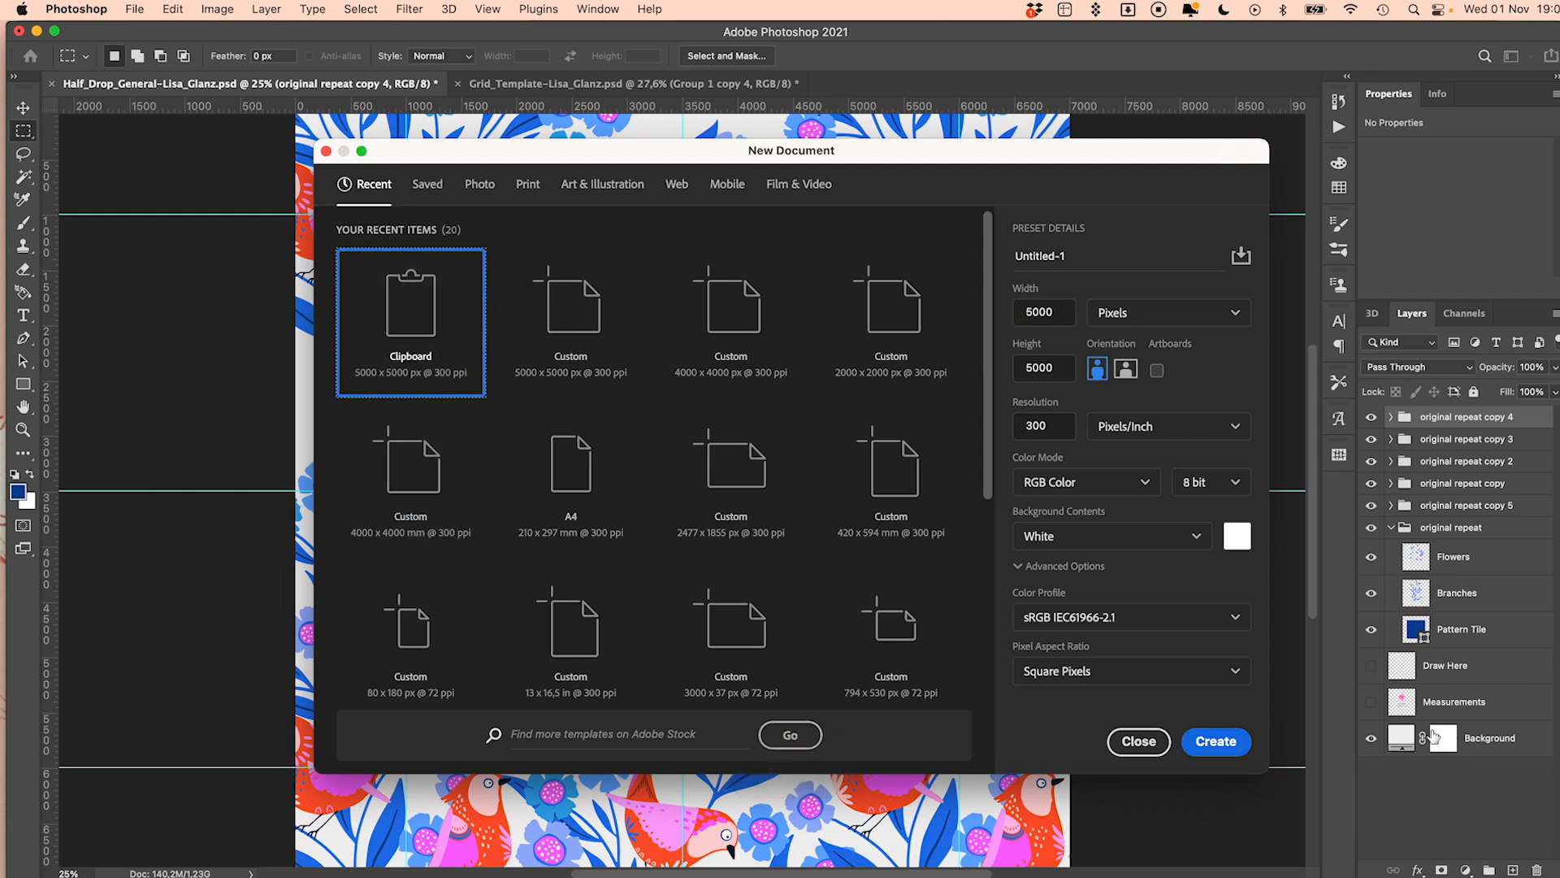
pyautogui.click(1208, 740)
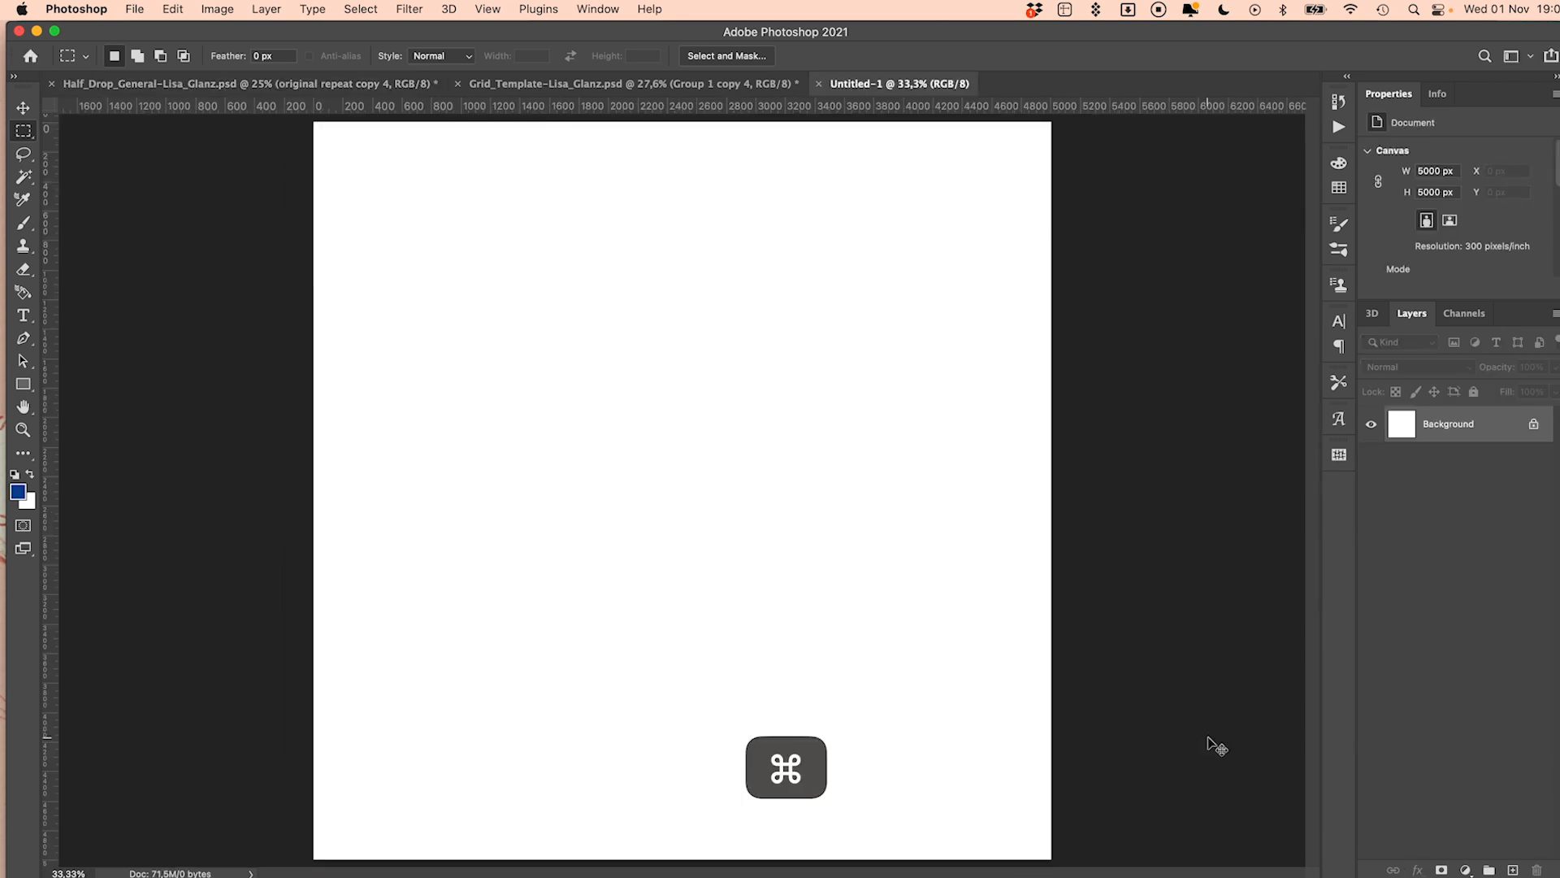
pyautogui.press('super+v')
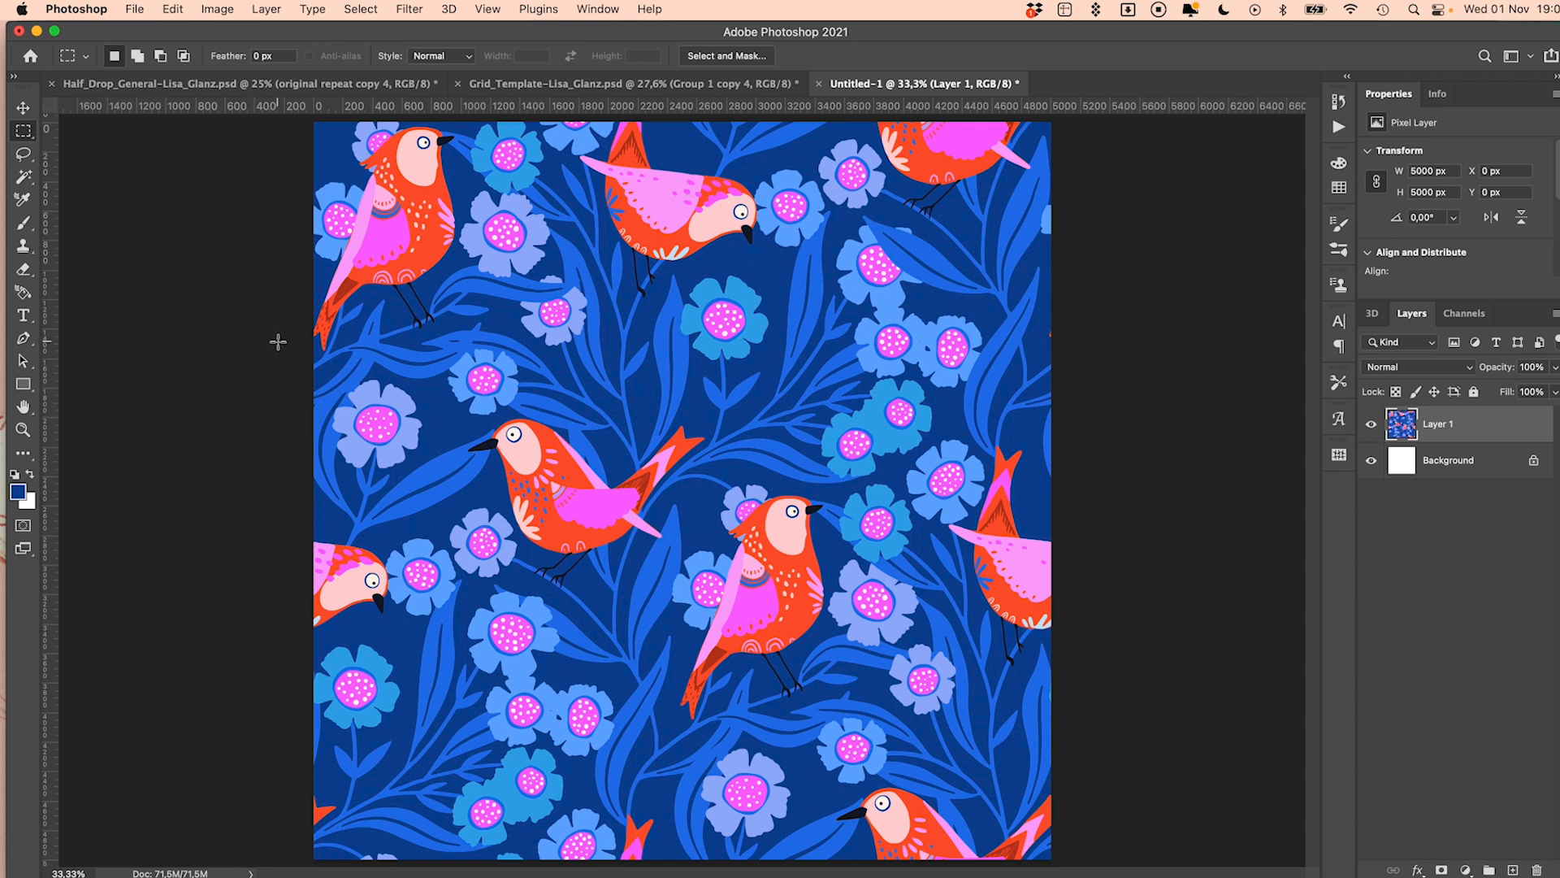
# Select the whole canvas of the new document and define it as a pattern named "bird"
pyautogui.press('super+a')
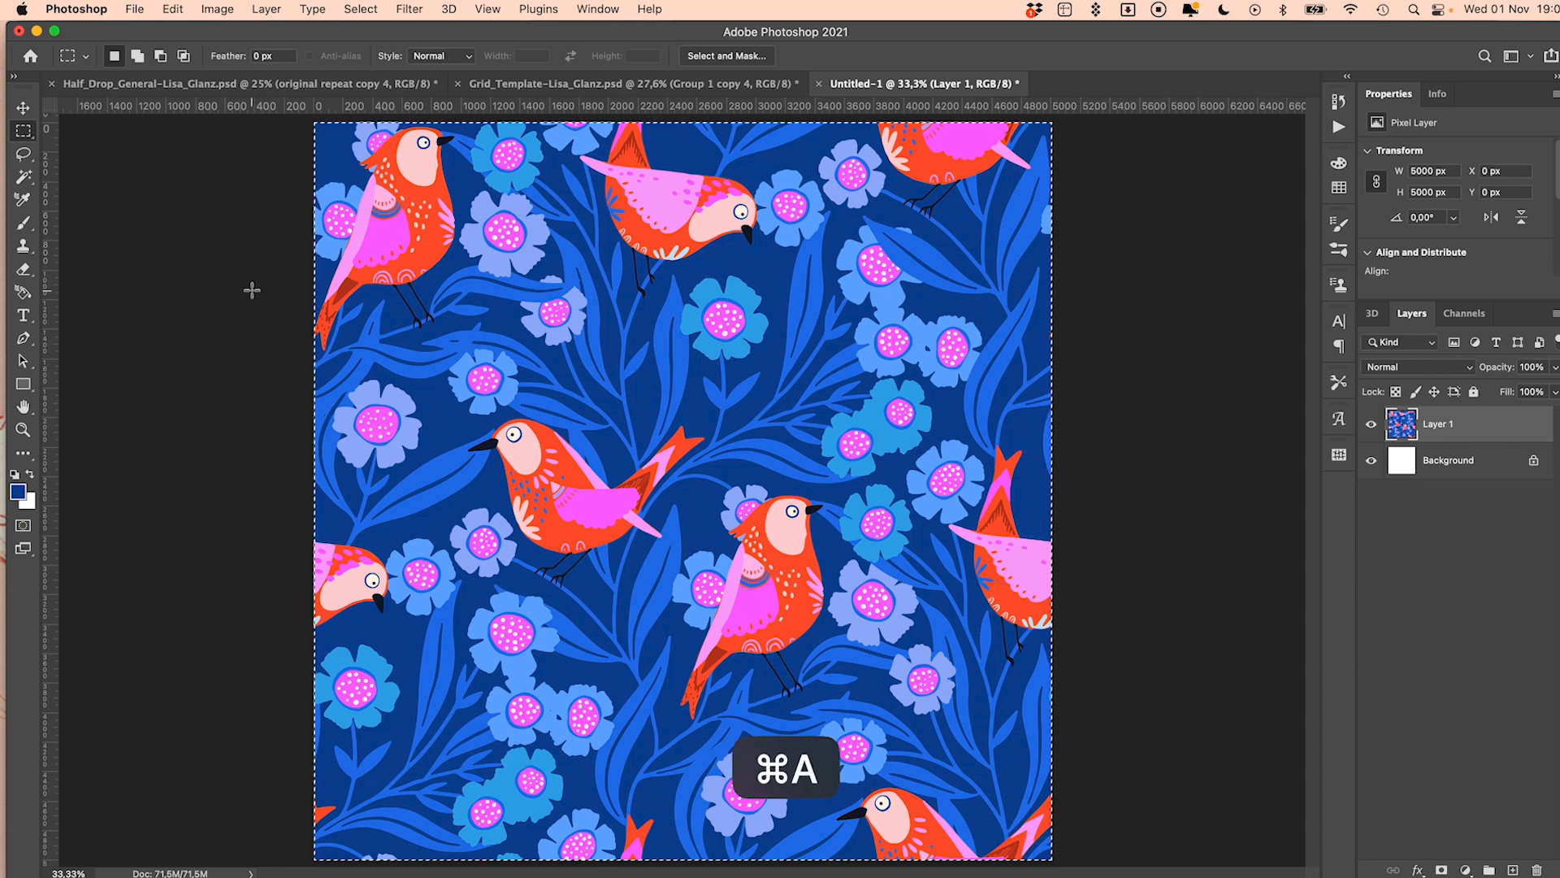
pyautogui.click(172, 9)
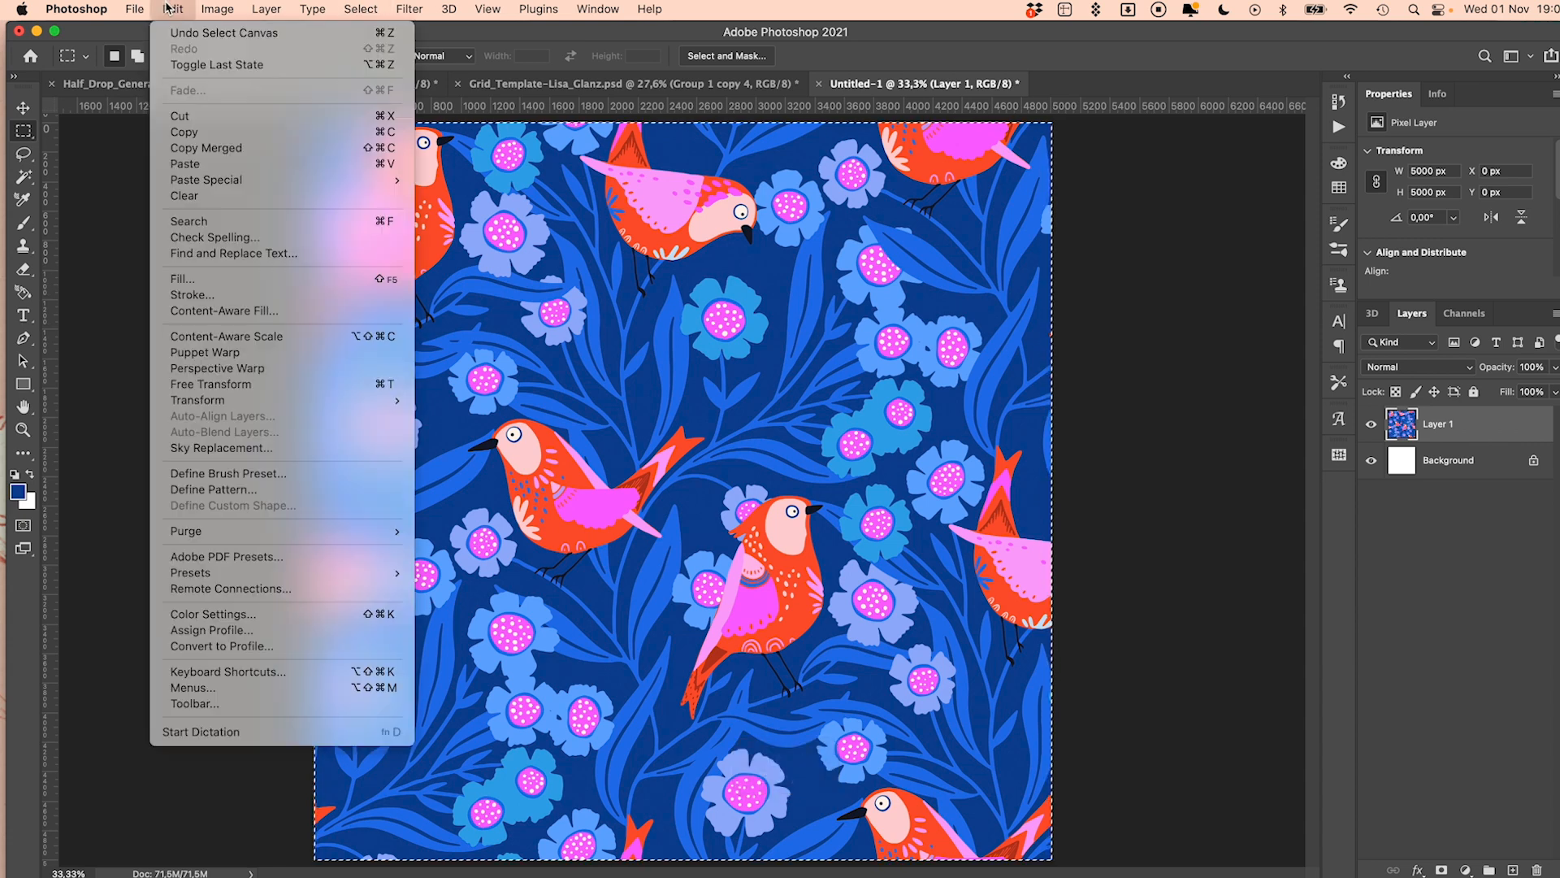
pyautogui.click(241, 490)
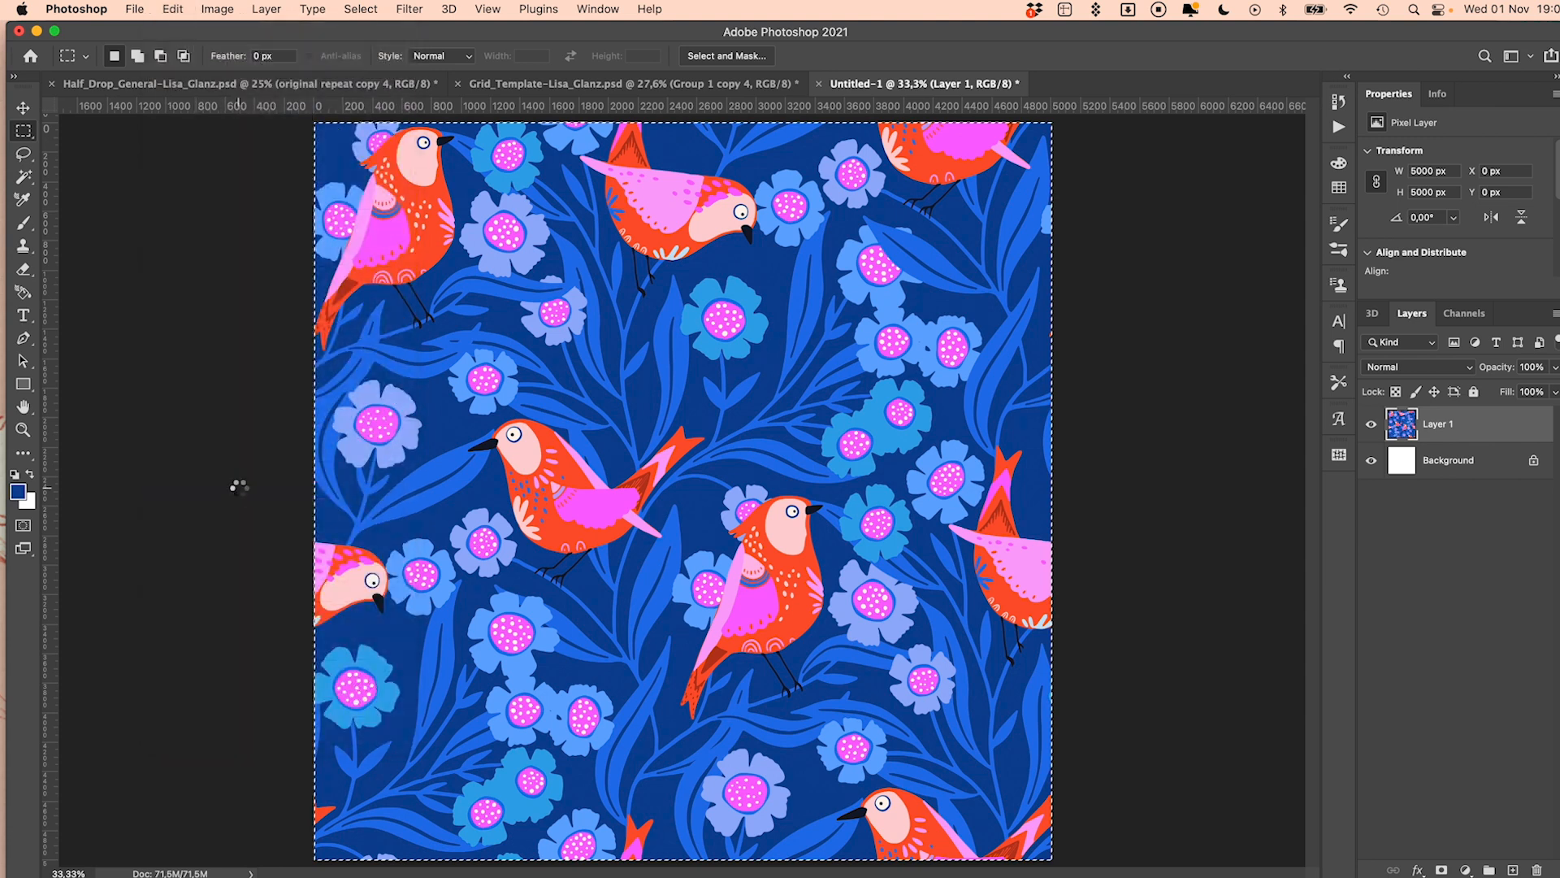
pyautogui.write('bird')
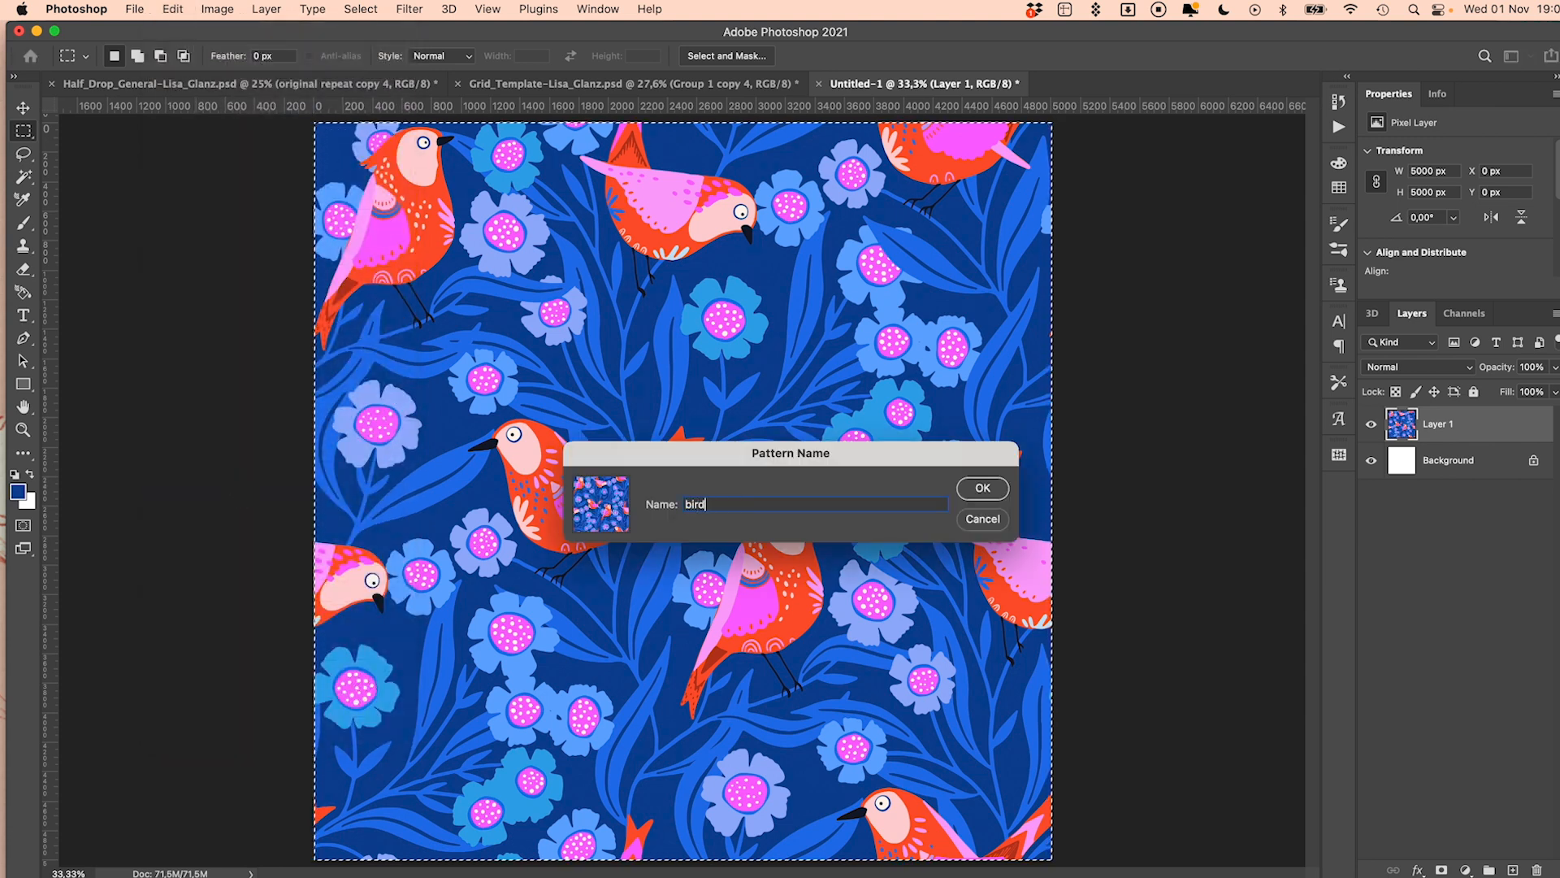
pyautogui.press('Return')
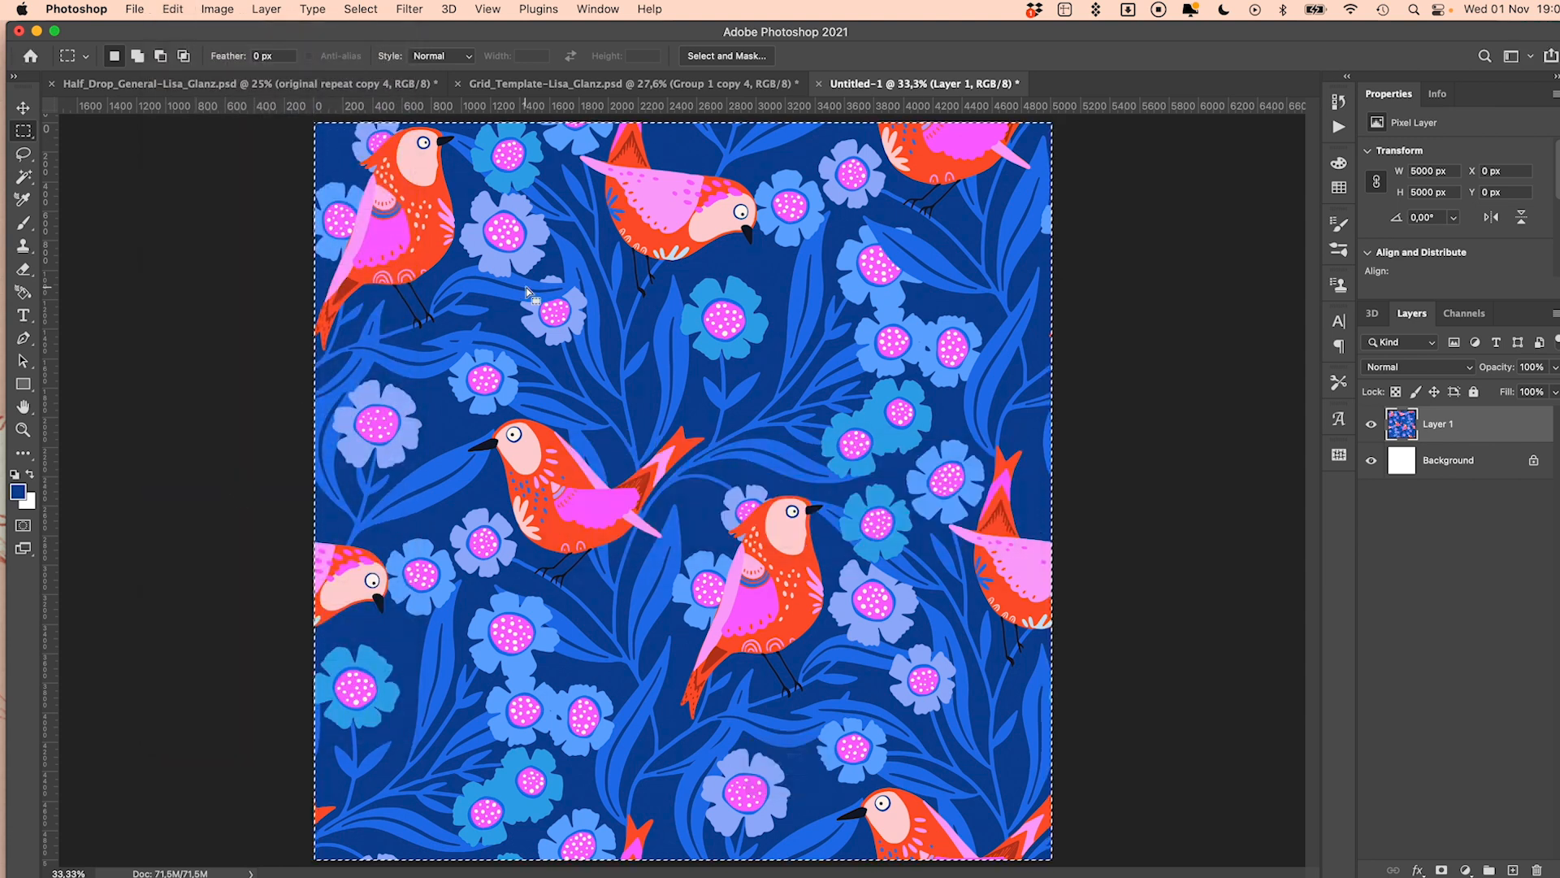
# Add a pattern fill layer with default layer options above Layer 1, using the newly defined bird pattern
pyautogui.click(348, 9)
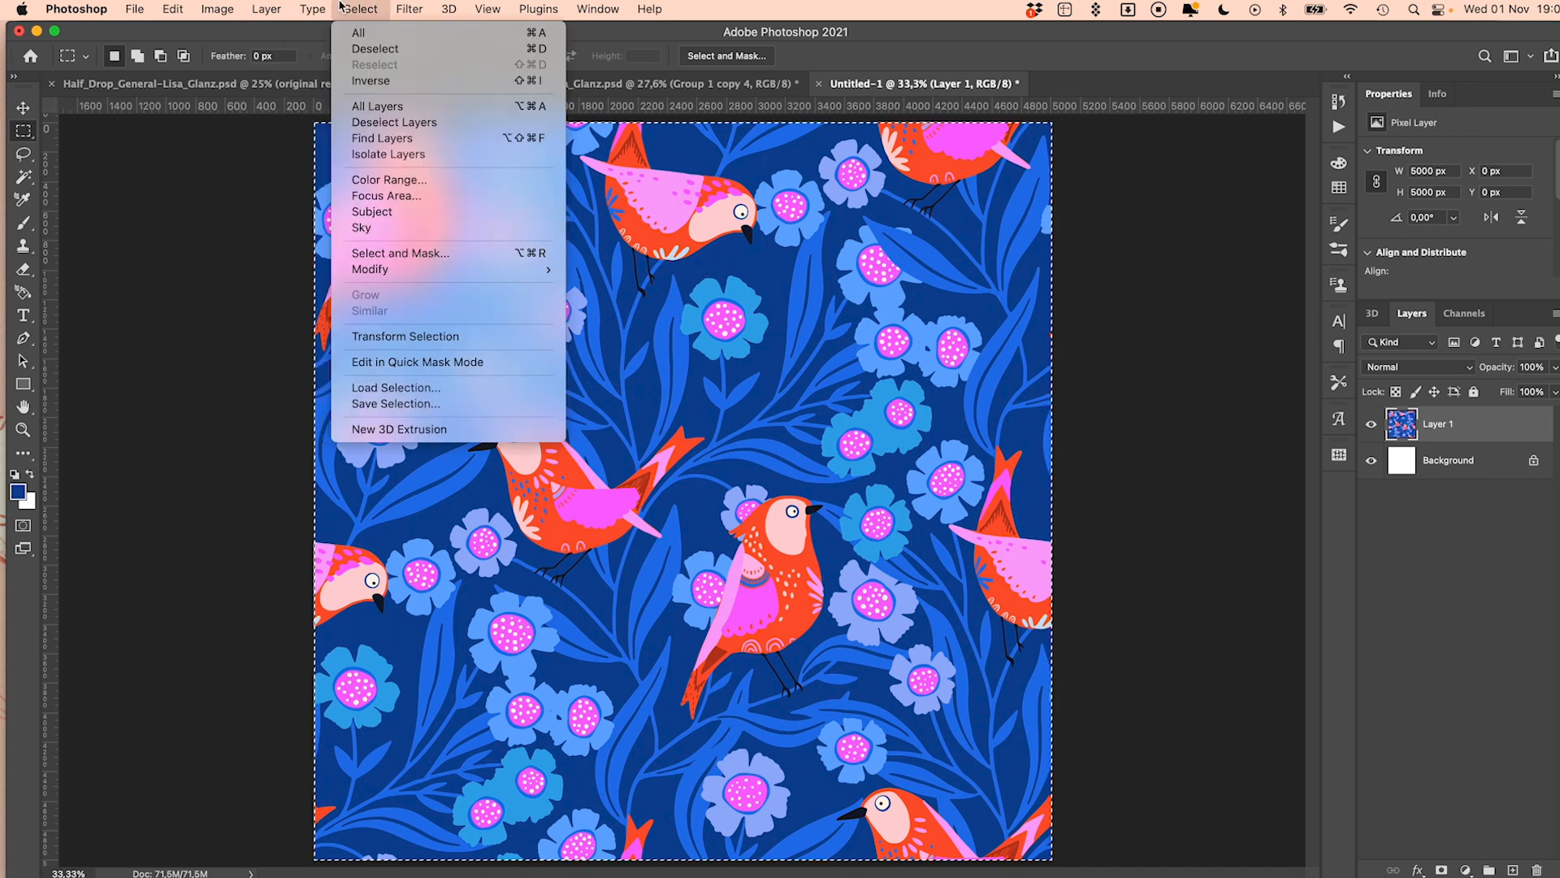
pyautogui.moveTo(267, 9)
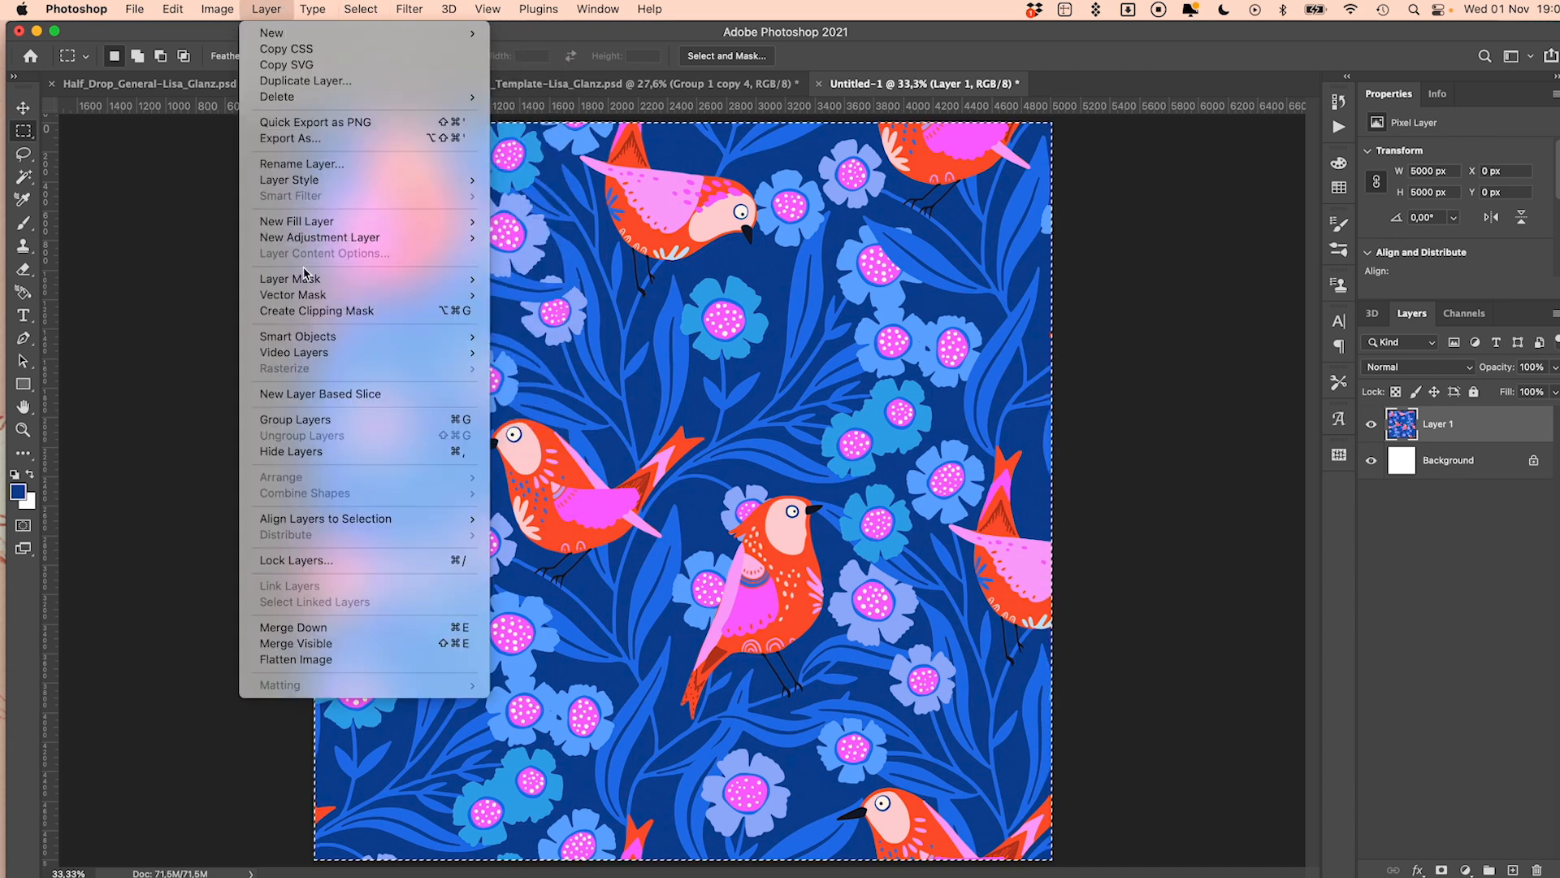
pyautogui.moveTo(307, 221)
pyautogui.click(556, 253)
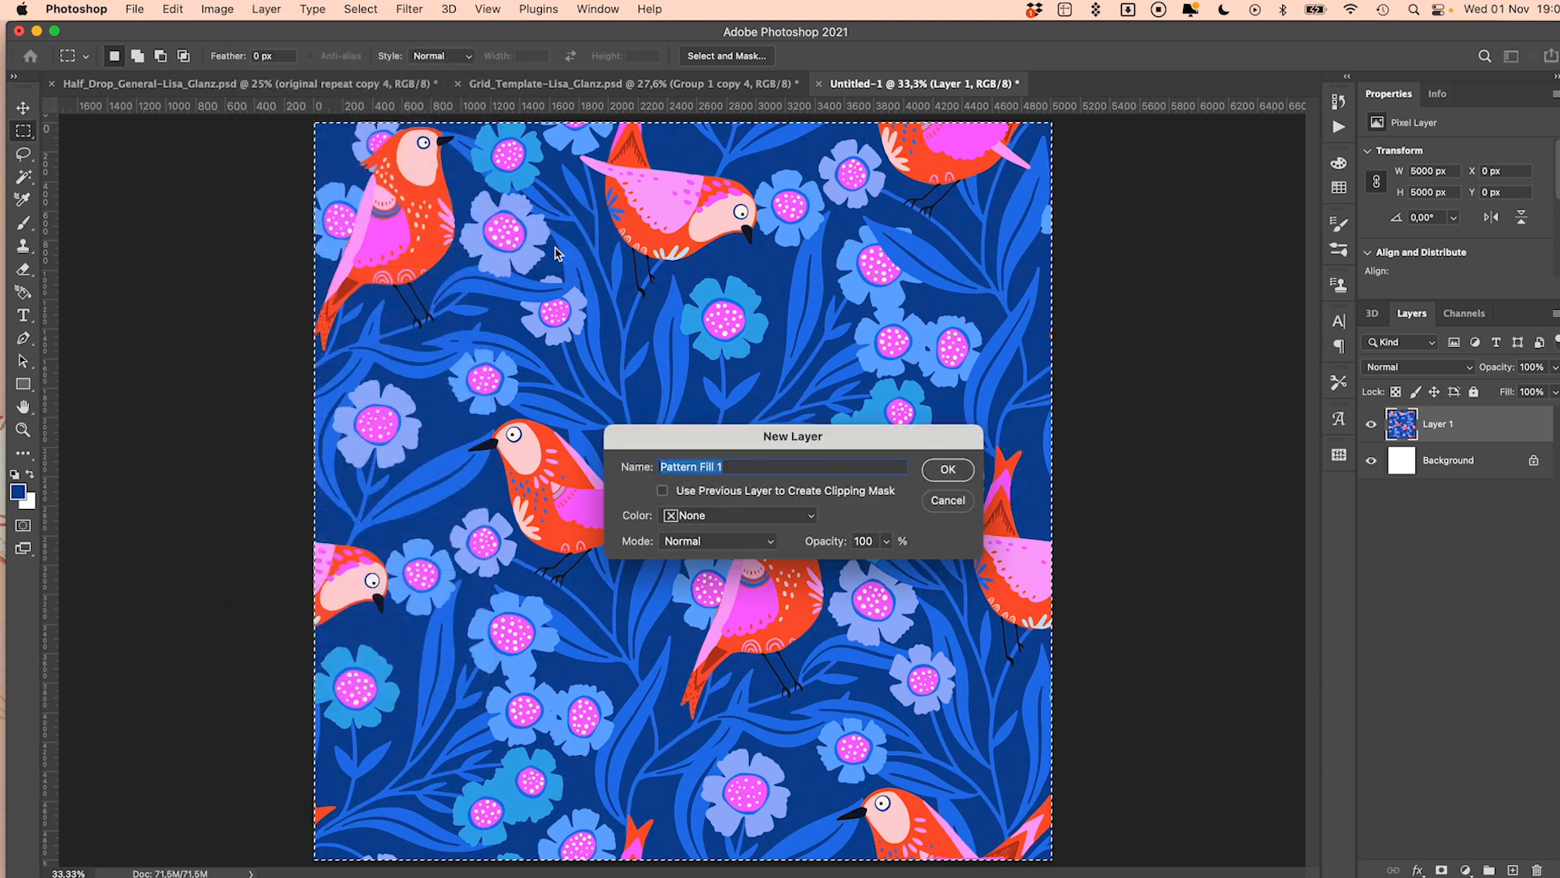
pyautogui.click(947, 471)
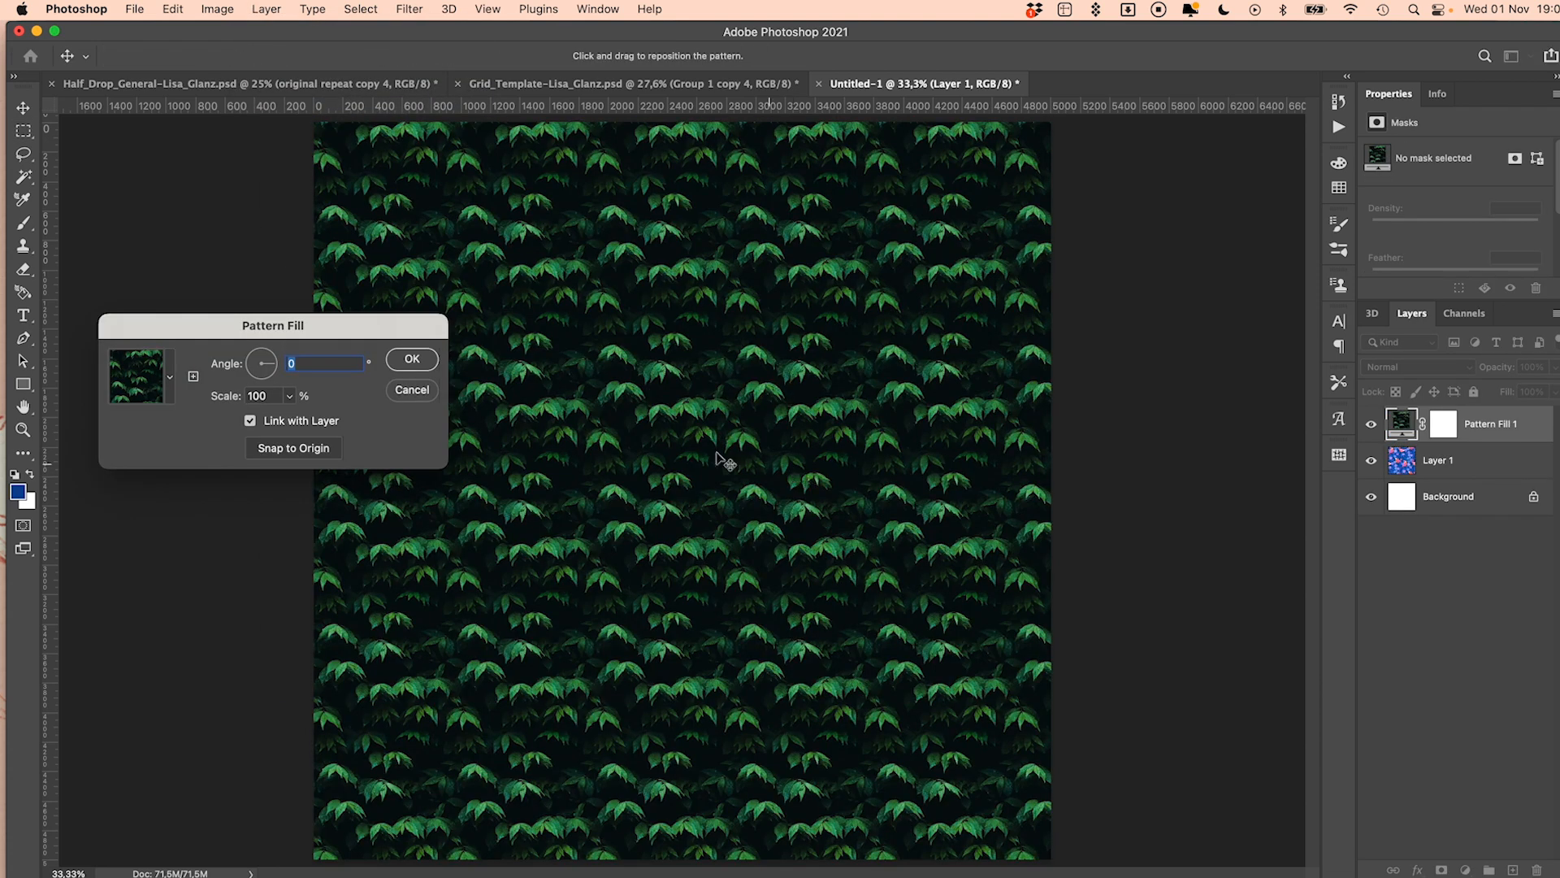
pyautogui.click(172, 401)
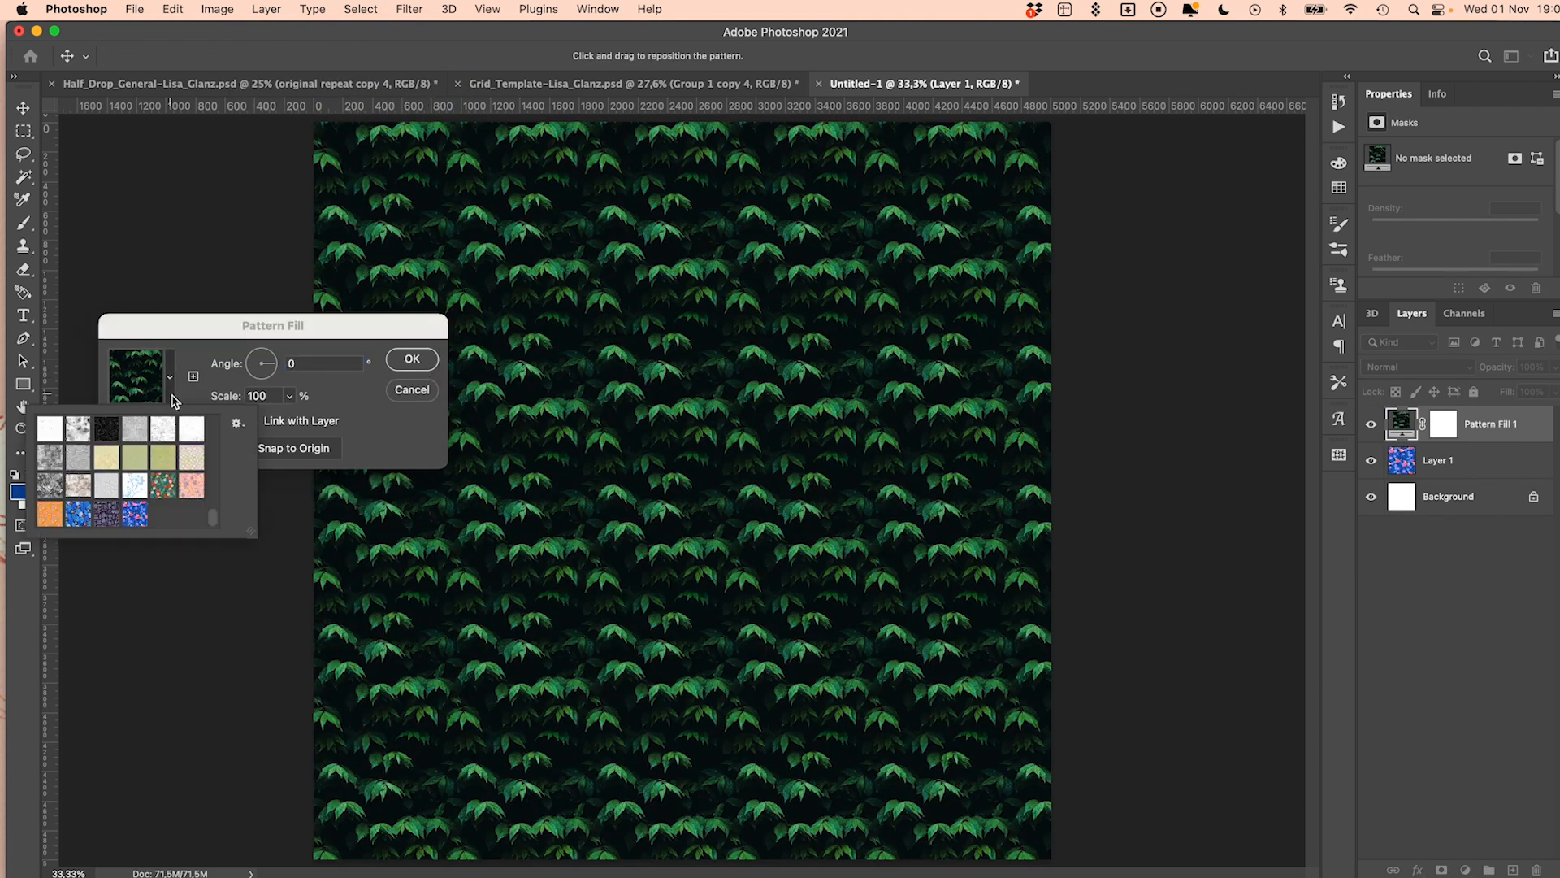
pyautogui.click(140, 515)
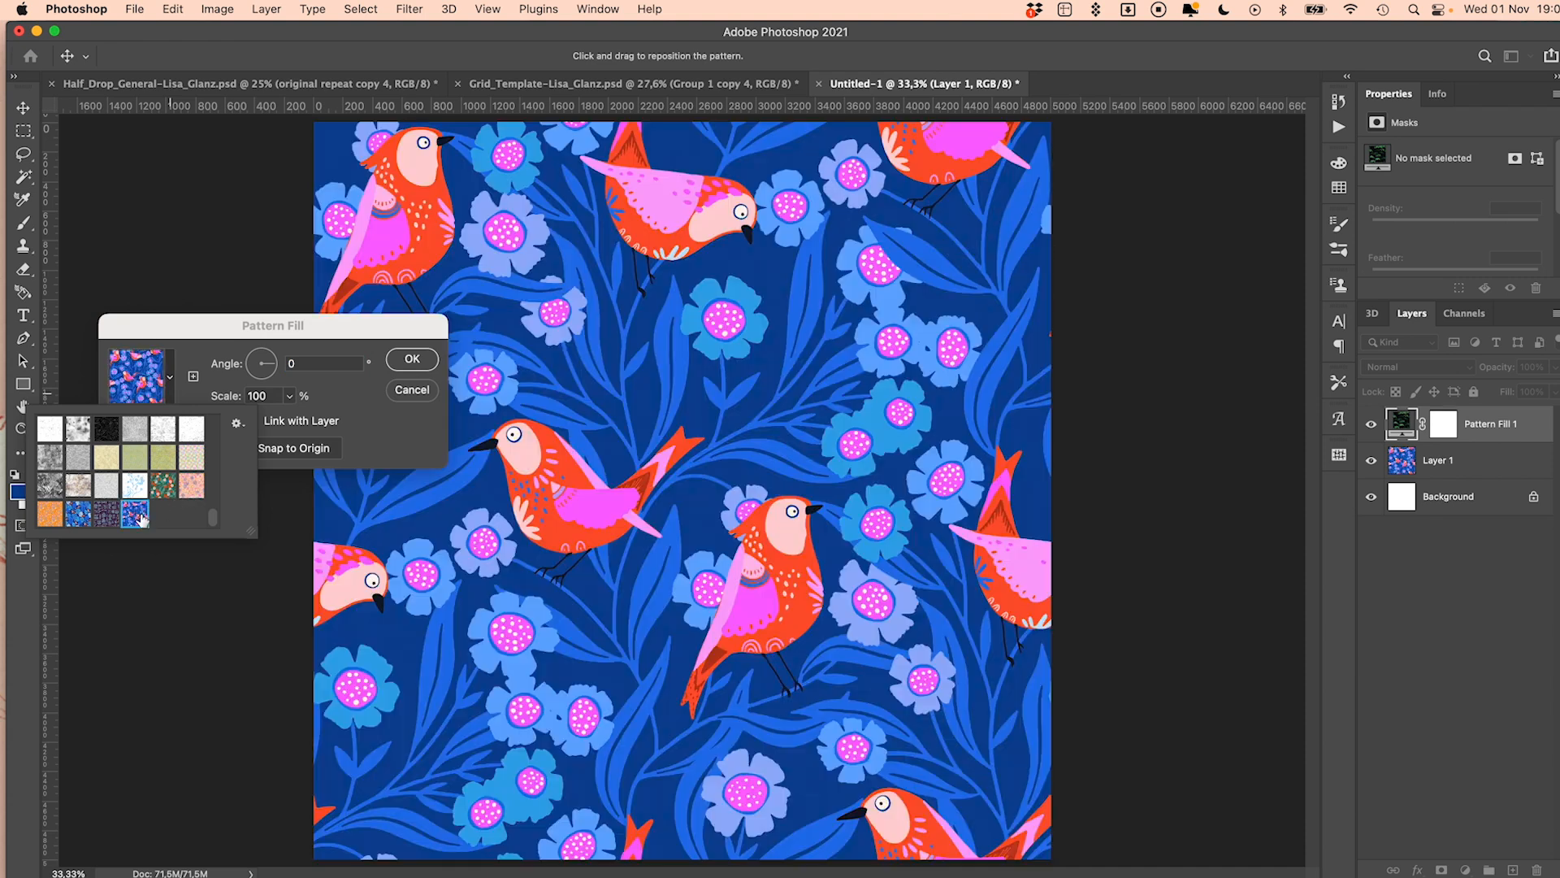
pyautogui.click(303, 410)
# Set the pattern fill's scale to 30%, apply it and check the repeat up close for seams
pyautogui.doubleClick(248, 397)
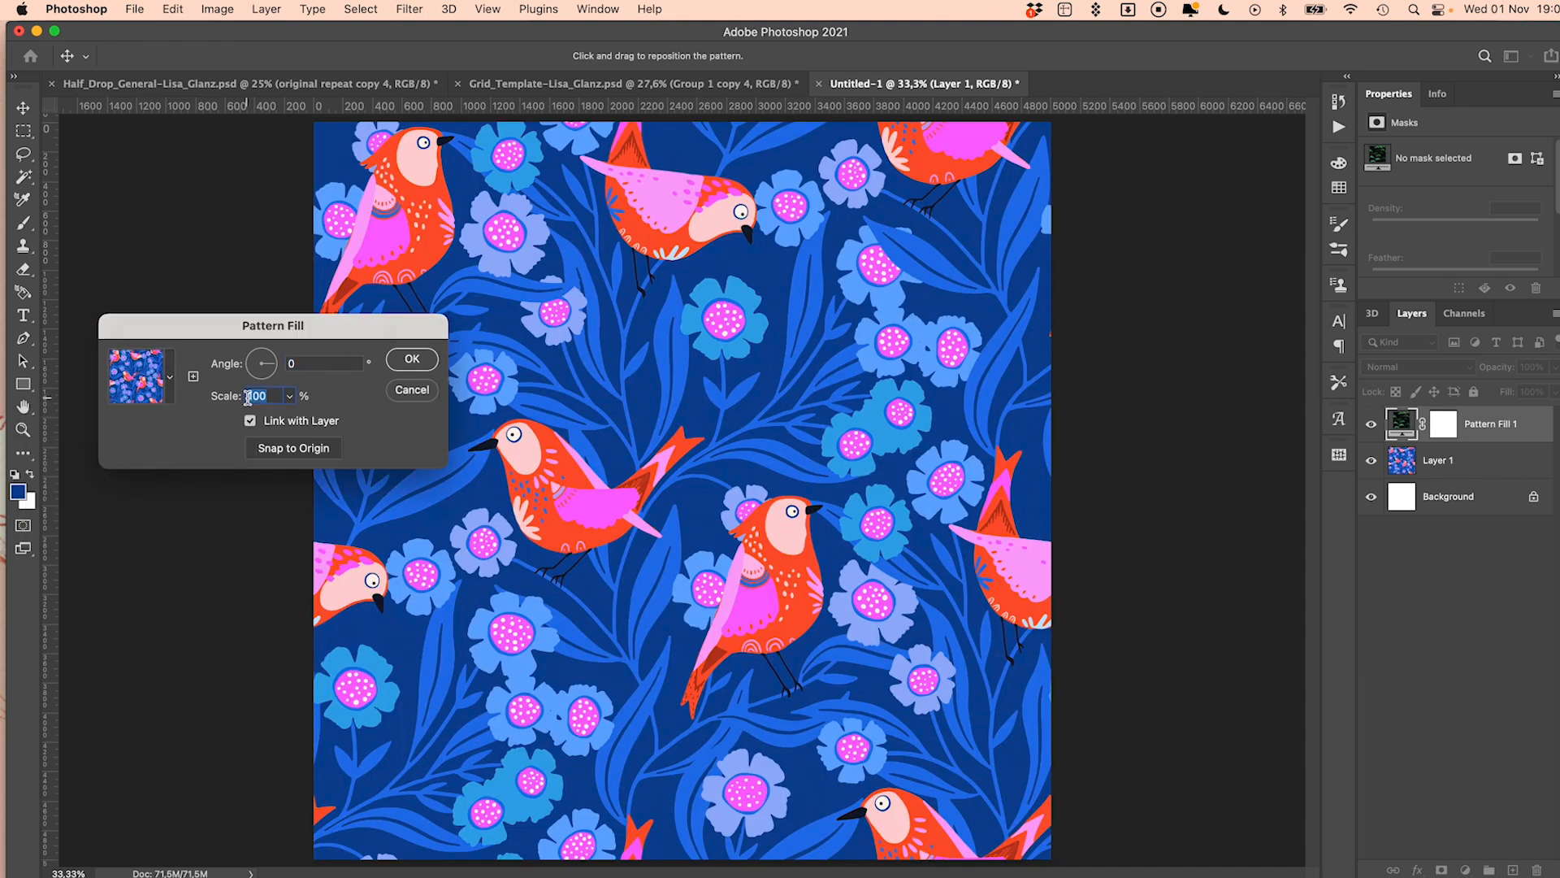
pyautogui.write('30')
pyautogui.click(412, 360)
pyautogui.press('m')
pyautogui.scroll(5, 787, 464)
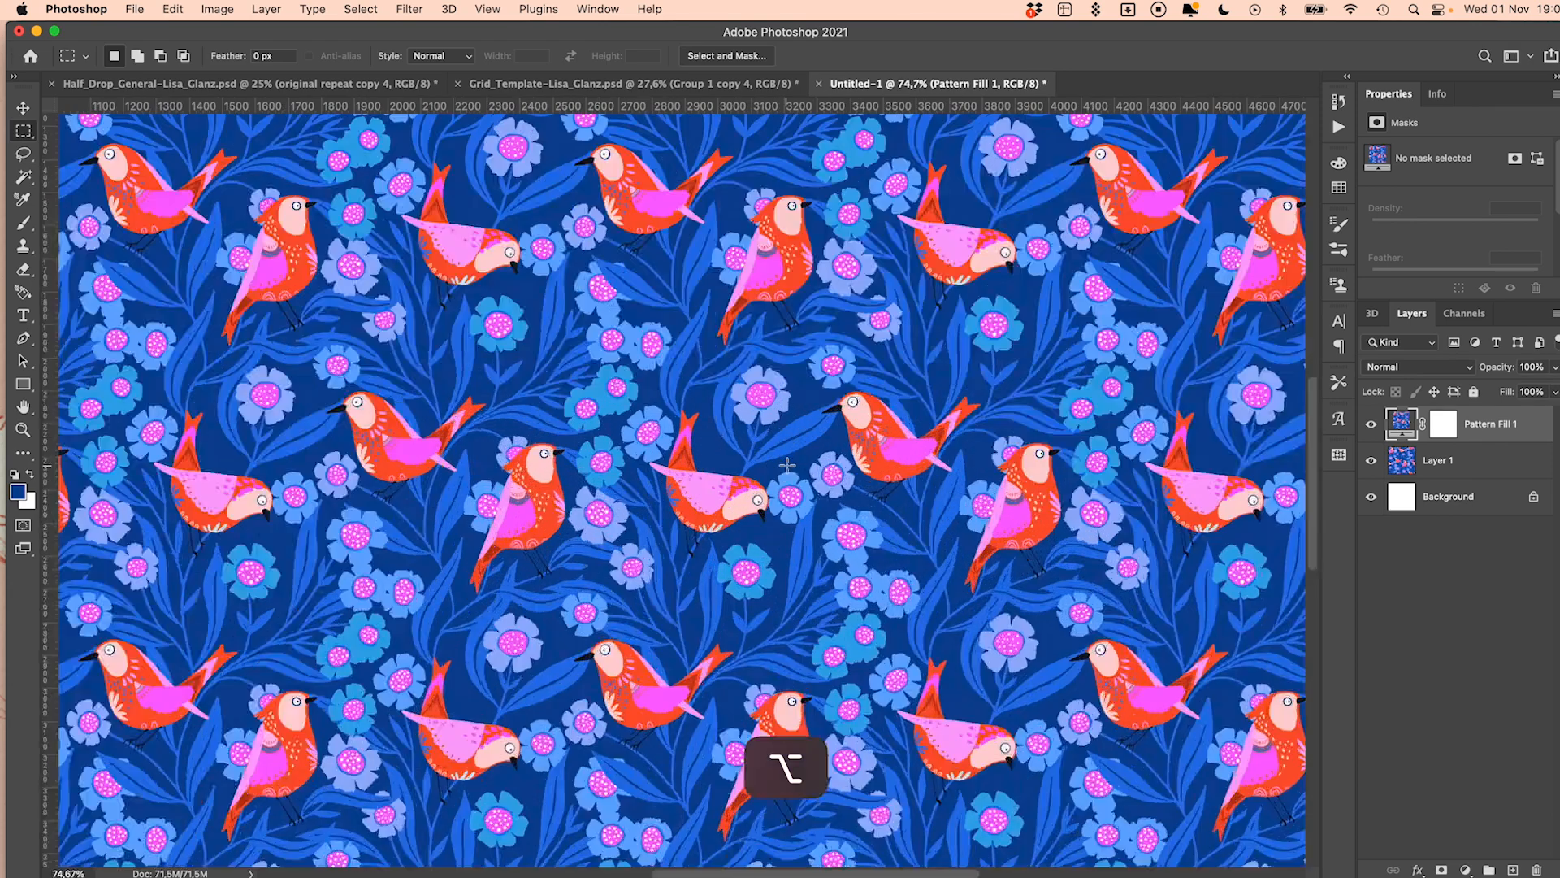
pyautogui.scroll(3, 787, 464)
pyautogui.moveTo(599, 539); pyautogui.dragTo(805, 358)
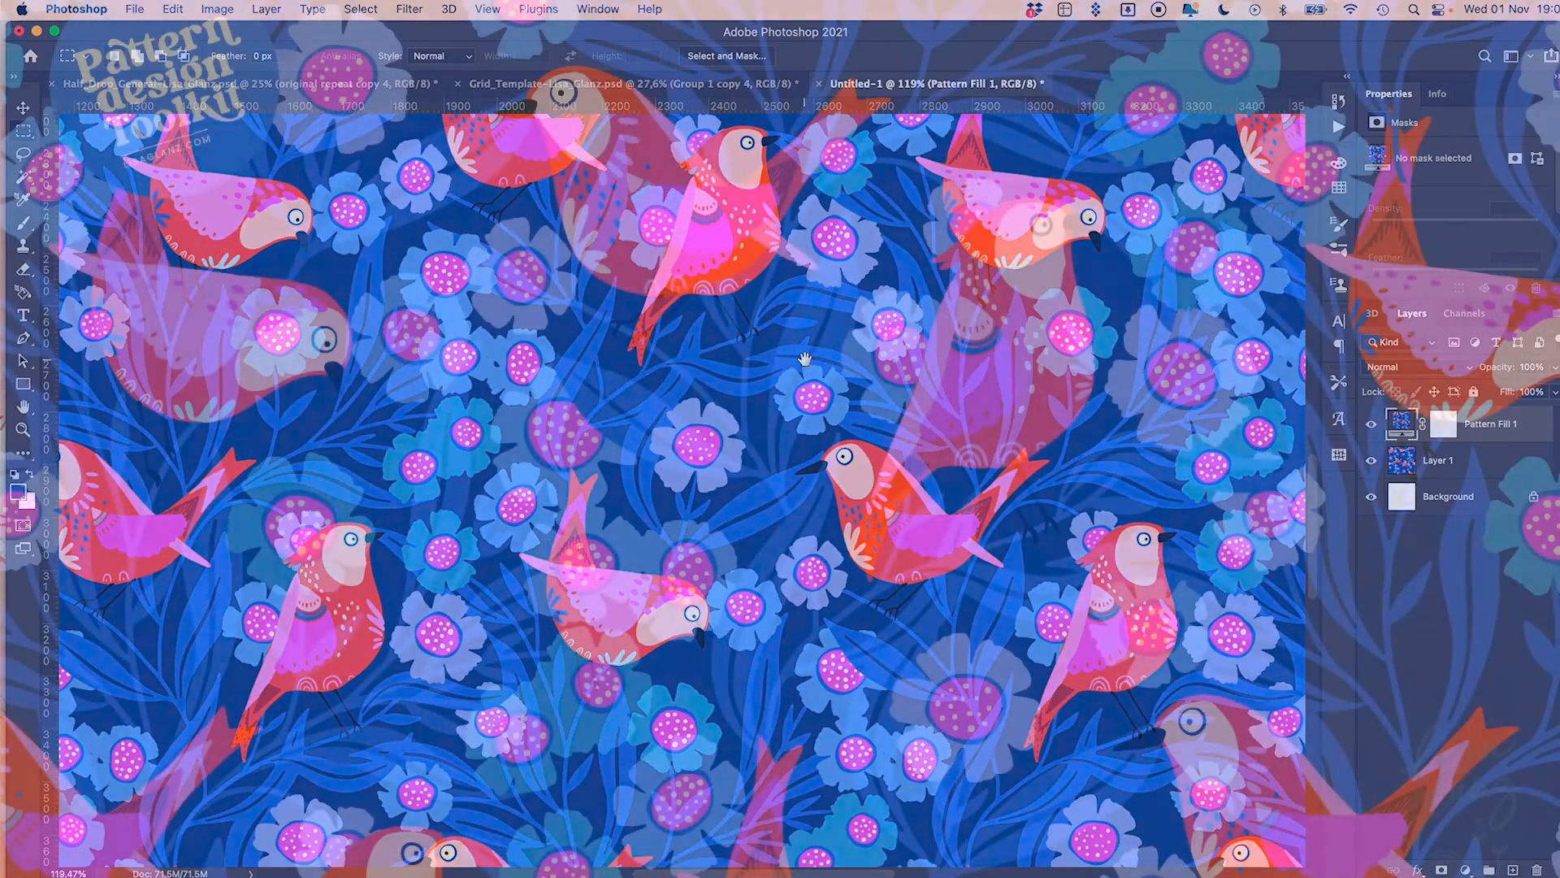